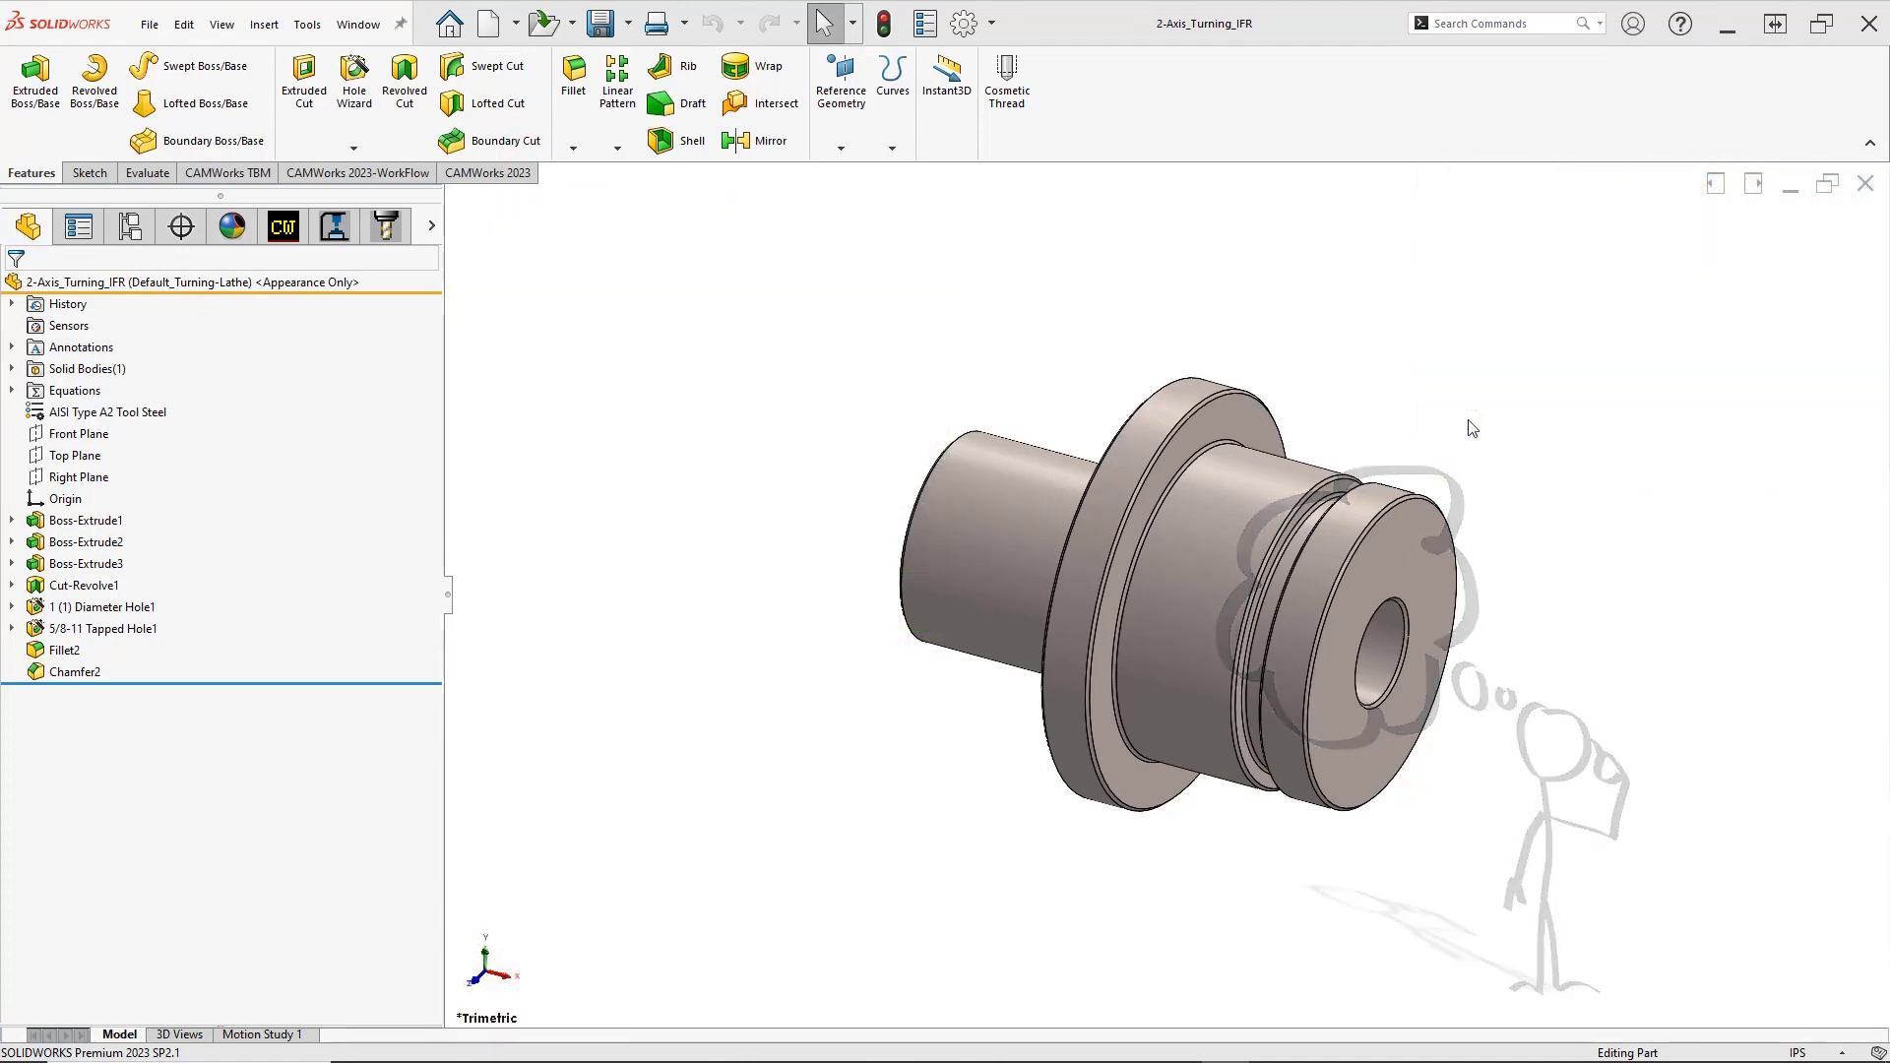
pyautogui.moveTo(1466, 421); pyautogui.dragTo(1212, 459, button='middle')
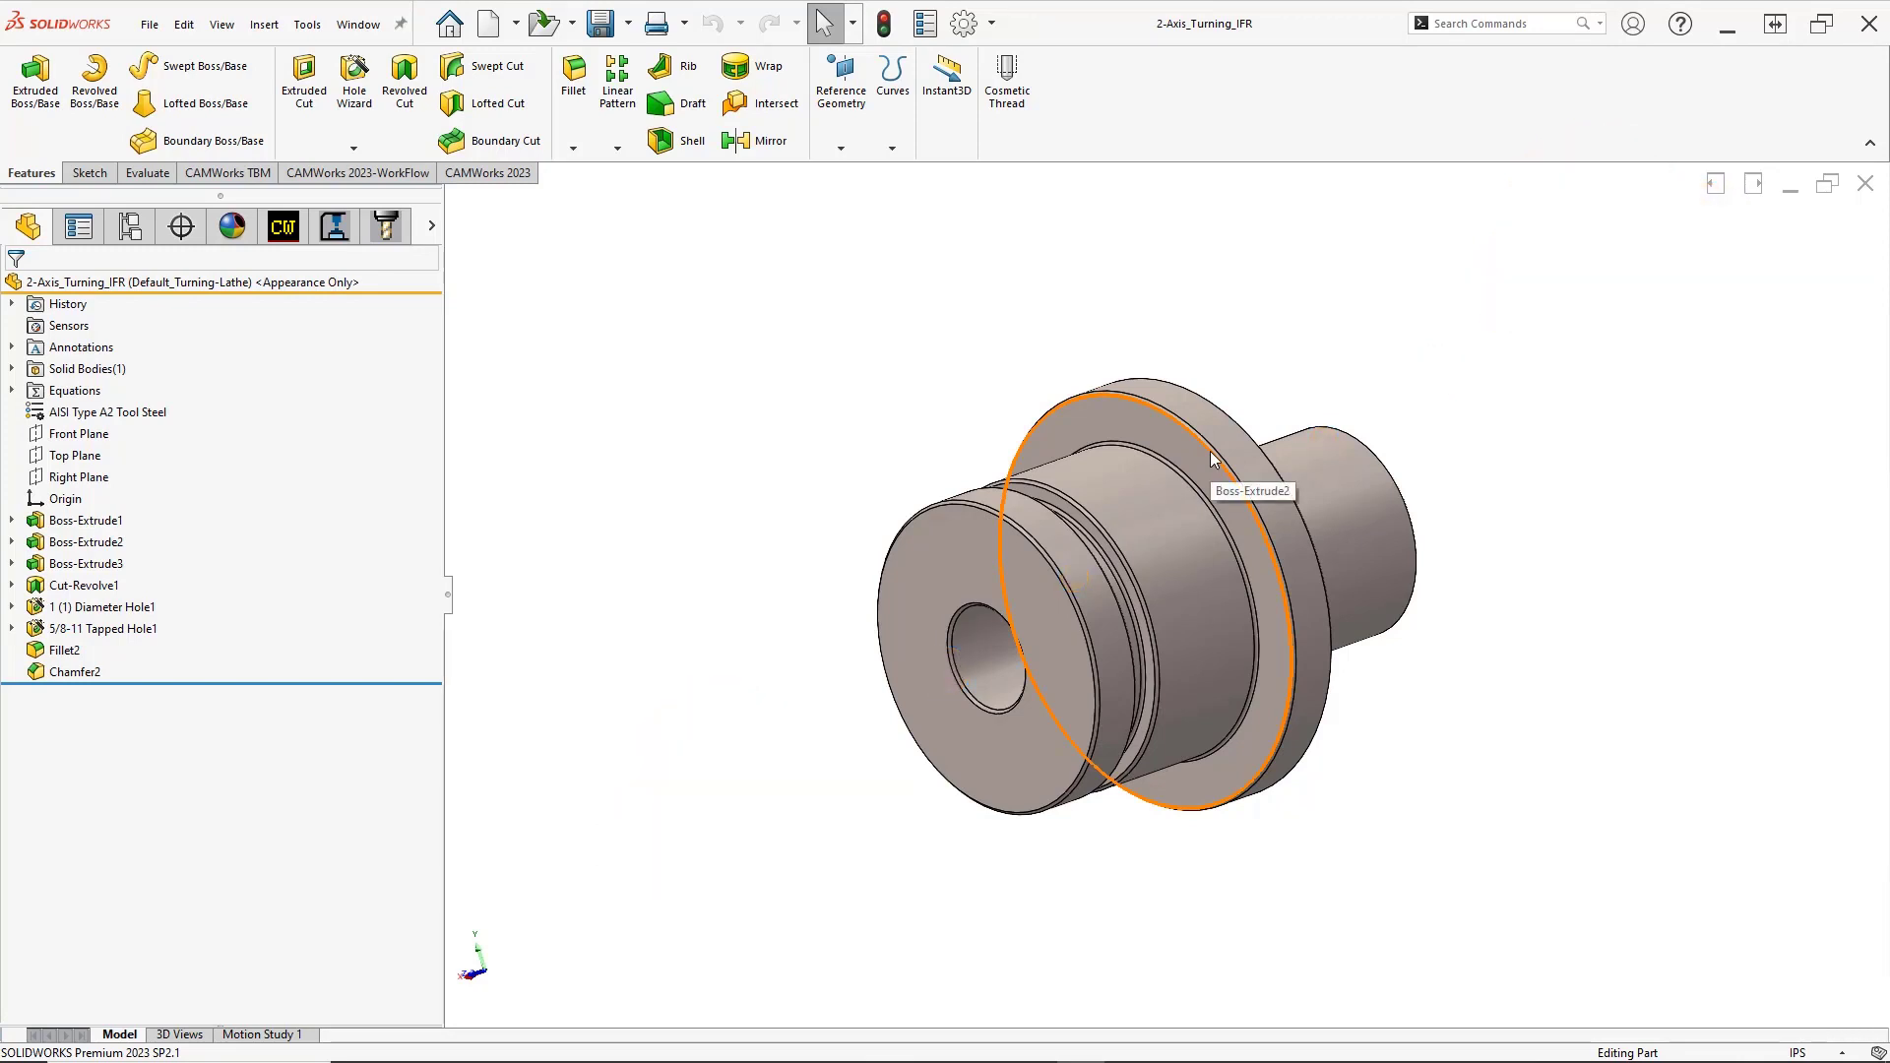
pyautogui.press('space')
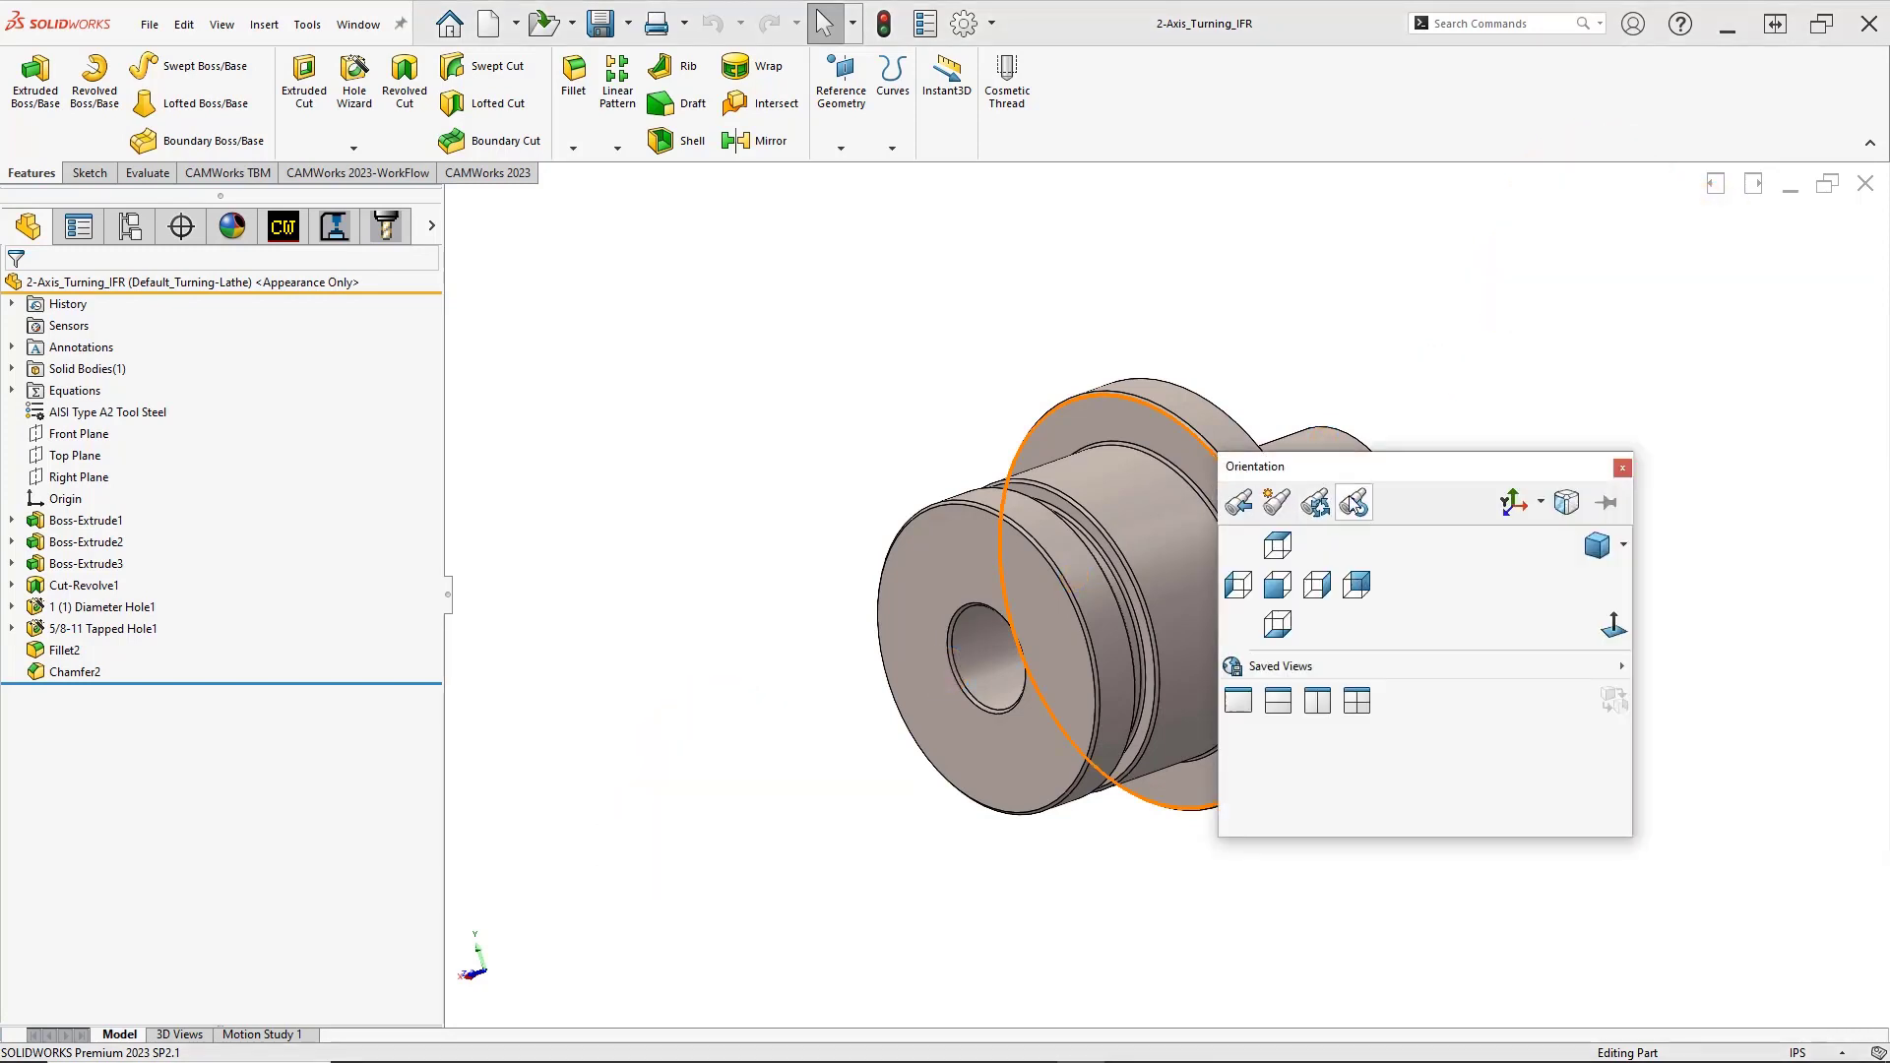
pyautogui.click(1586, 549)
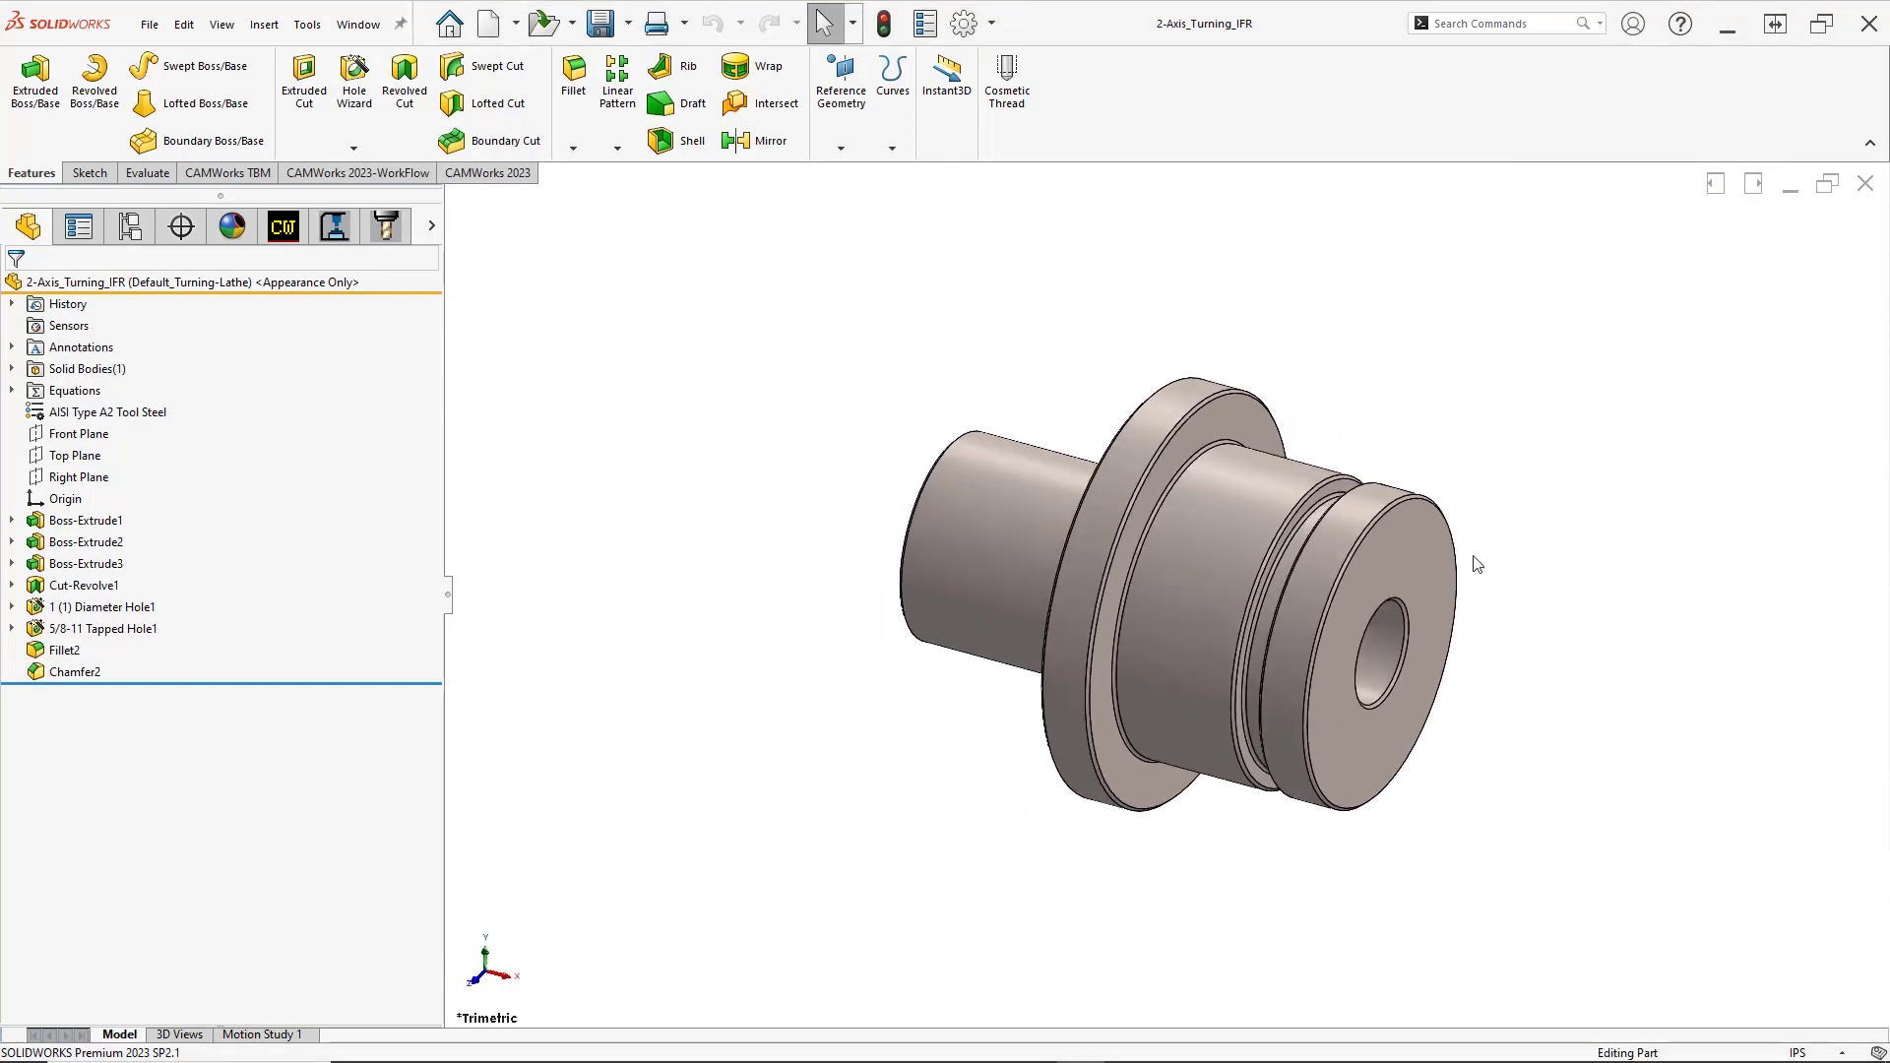
# Sketch a vertical line on the grooved end's flat face, from the origin up to the face's outer edge, and close the sketch
pyautogui.click(1437, 561)
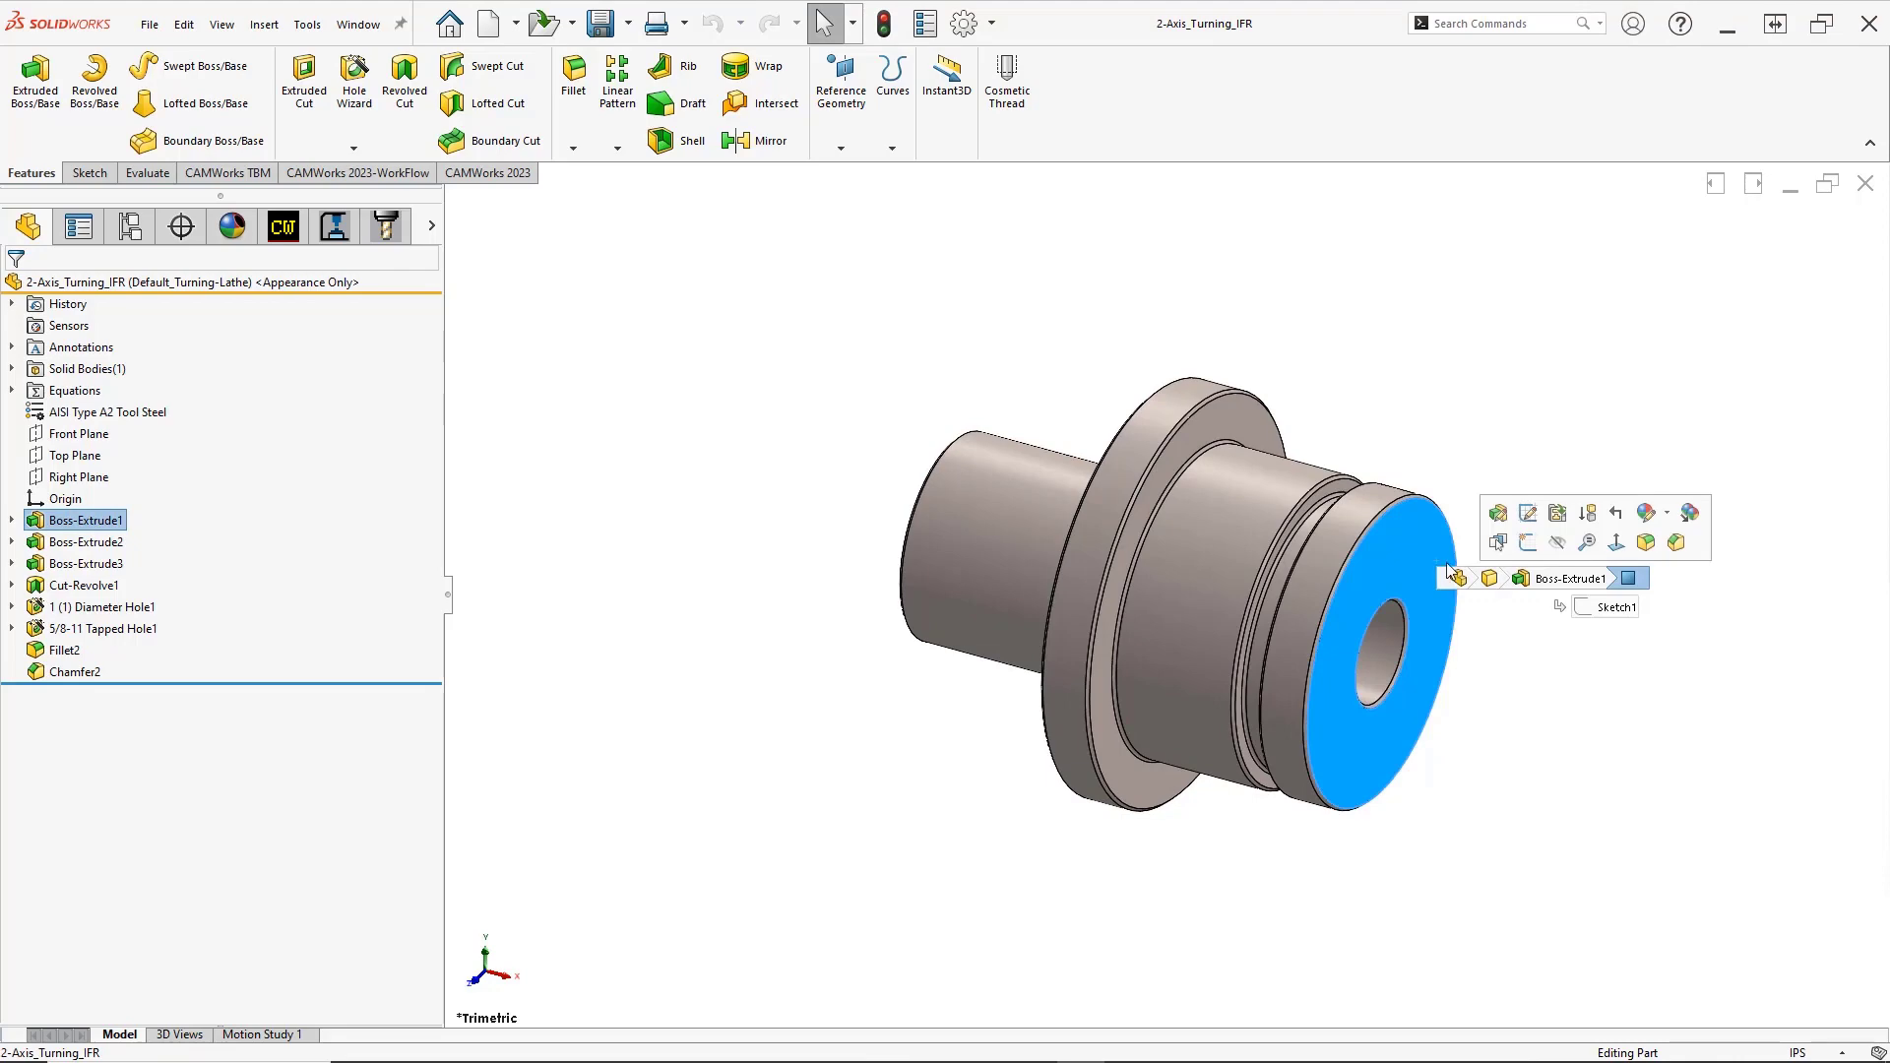
pyautogui.click(1528, 547)
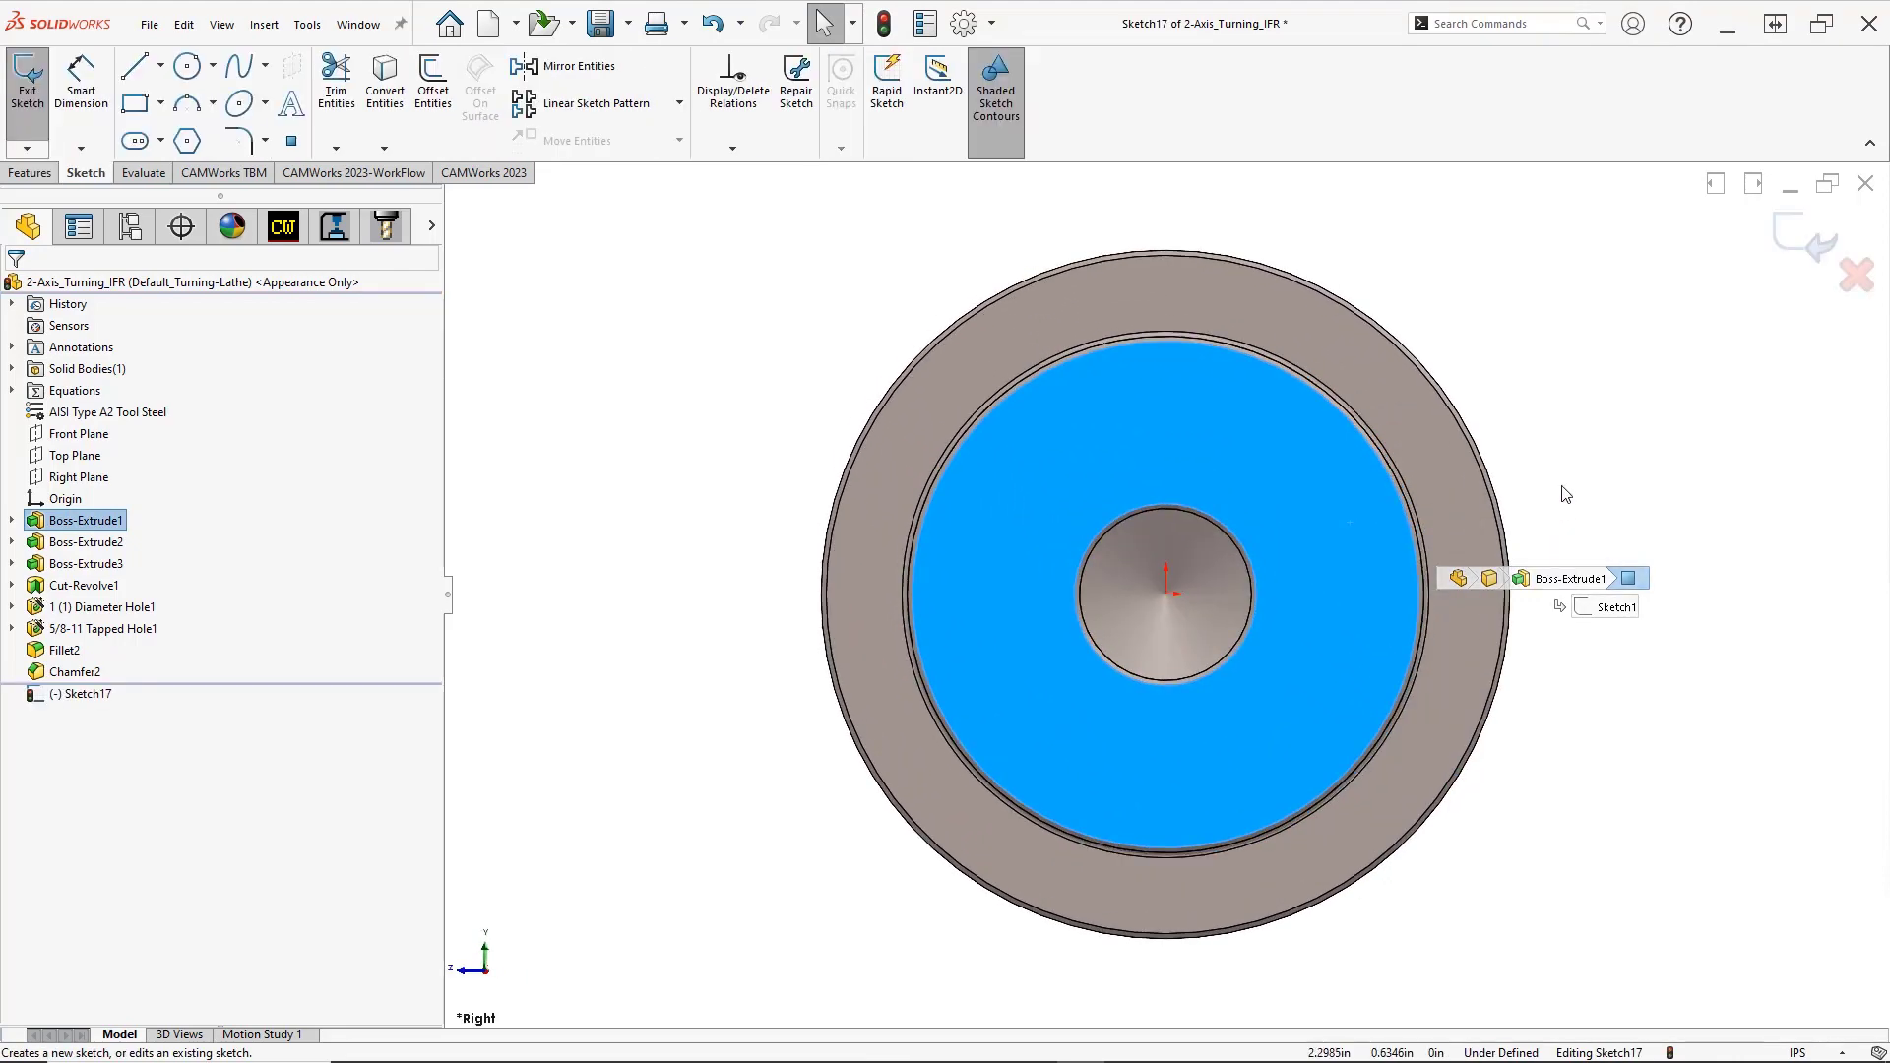
pyautogui.moveTo(1607, 465); pyautogui.dragTo(1535, 464, button='right')
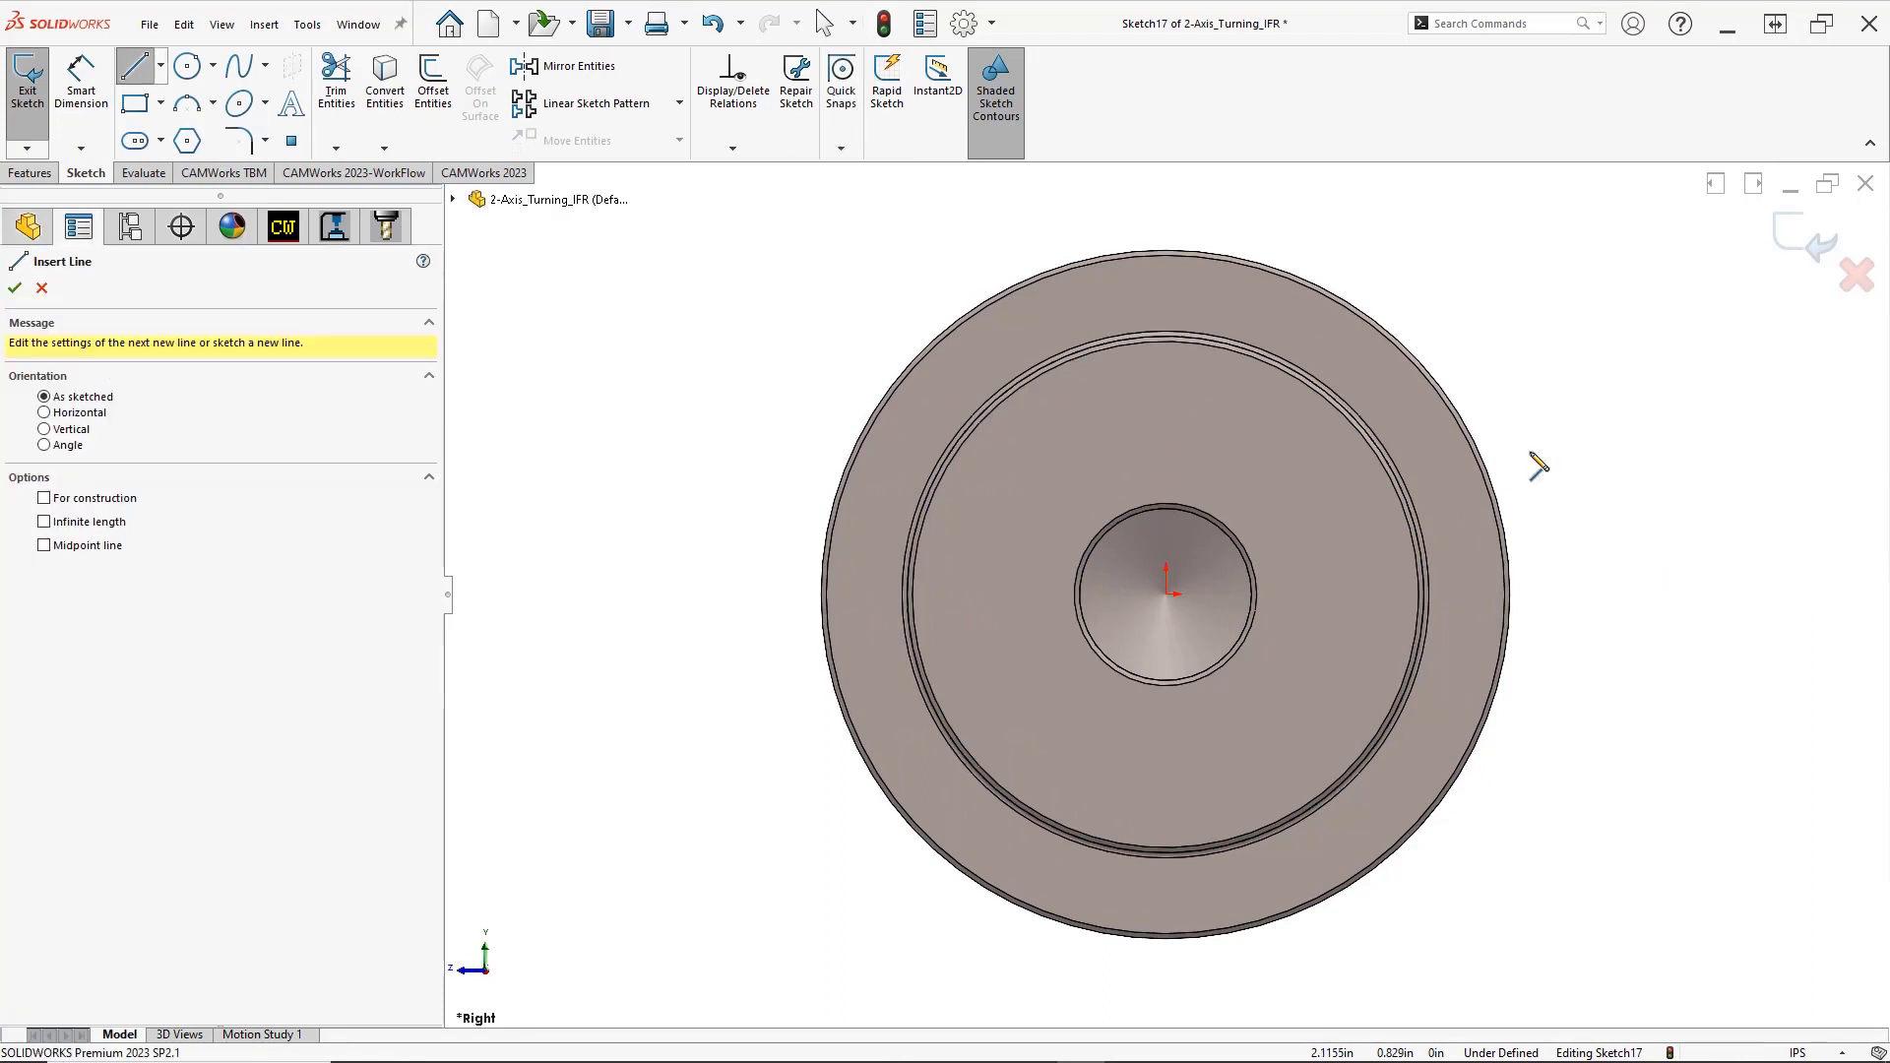
pyautogui.click(1167, 593)
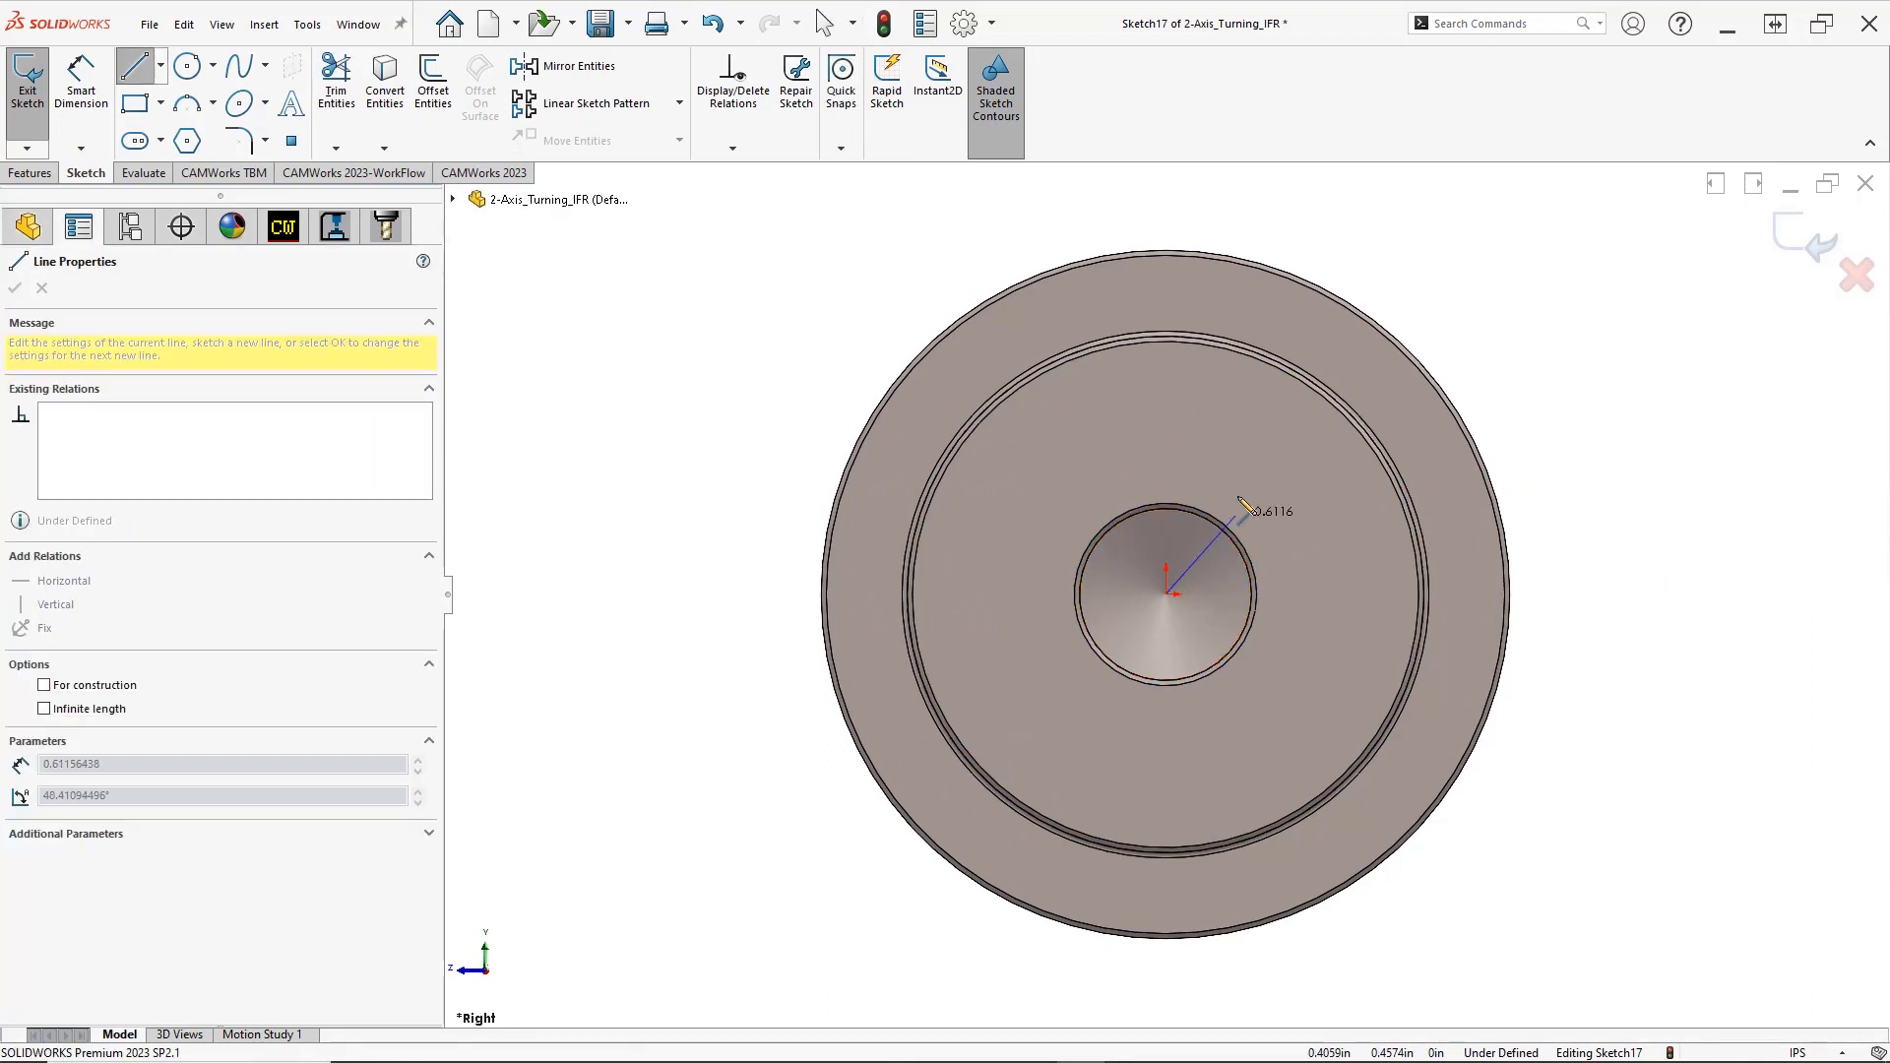
pyautogui.click(1166, 341)
pyautogui.press('Escape')
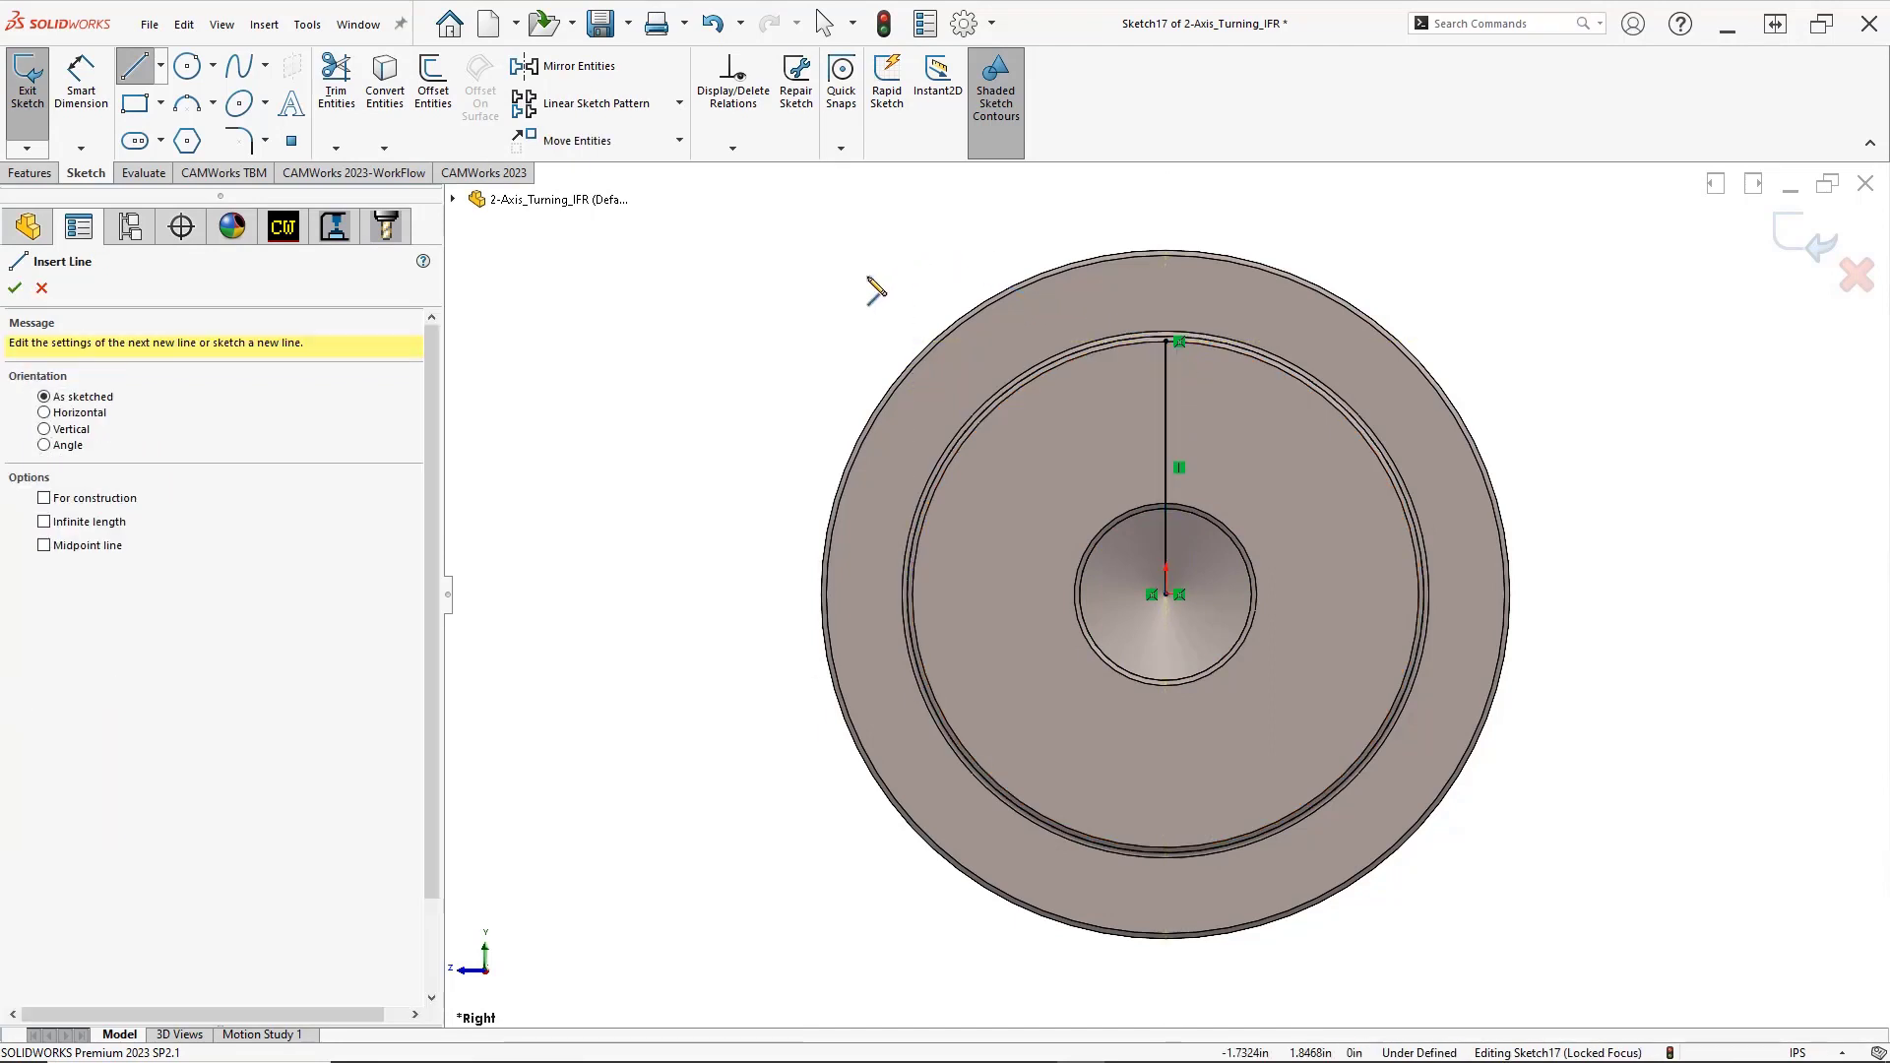
pyautogui.moveTo(868, 278); pyautogui.dragTo(807, 294, button='right')
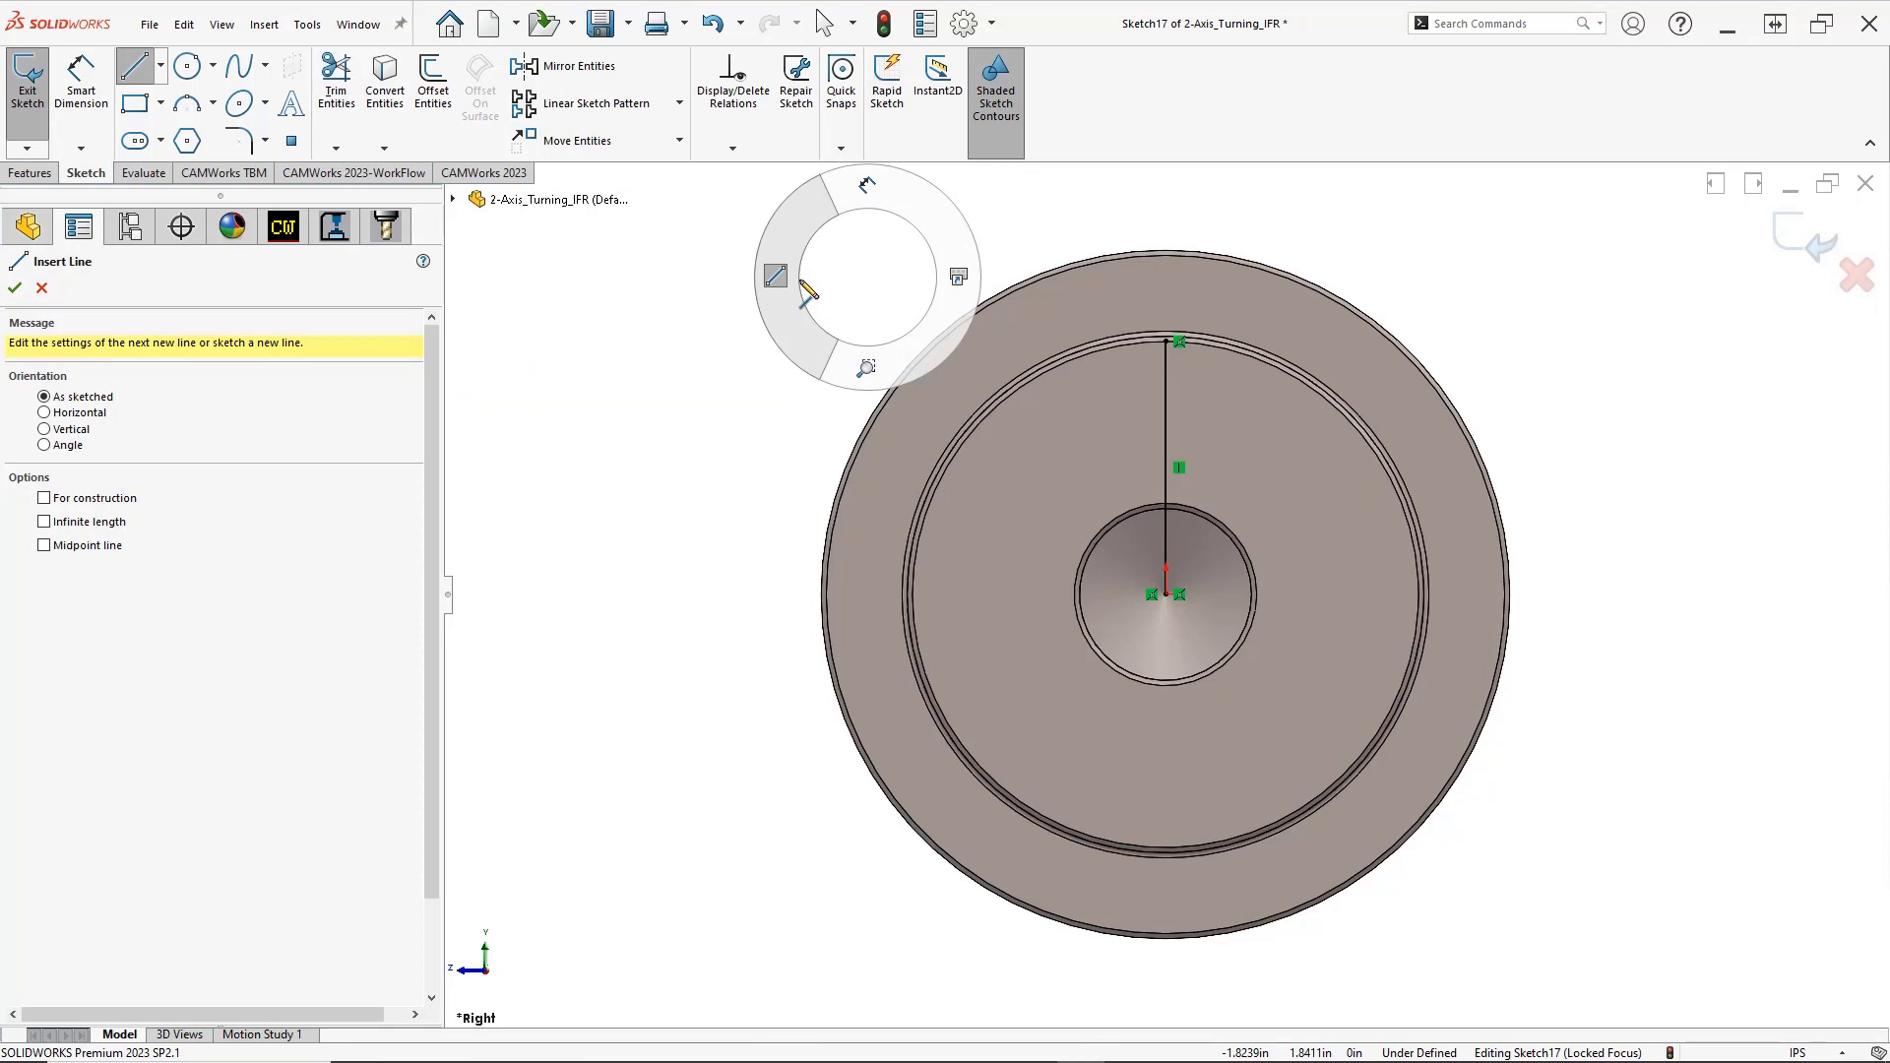
pyautogui.moveTo(805, 289); pyautogui.dragTo(806, 289, button='right')
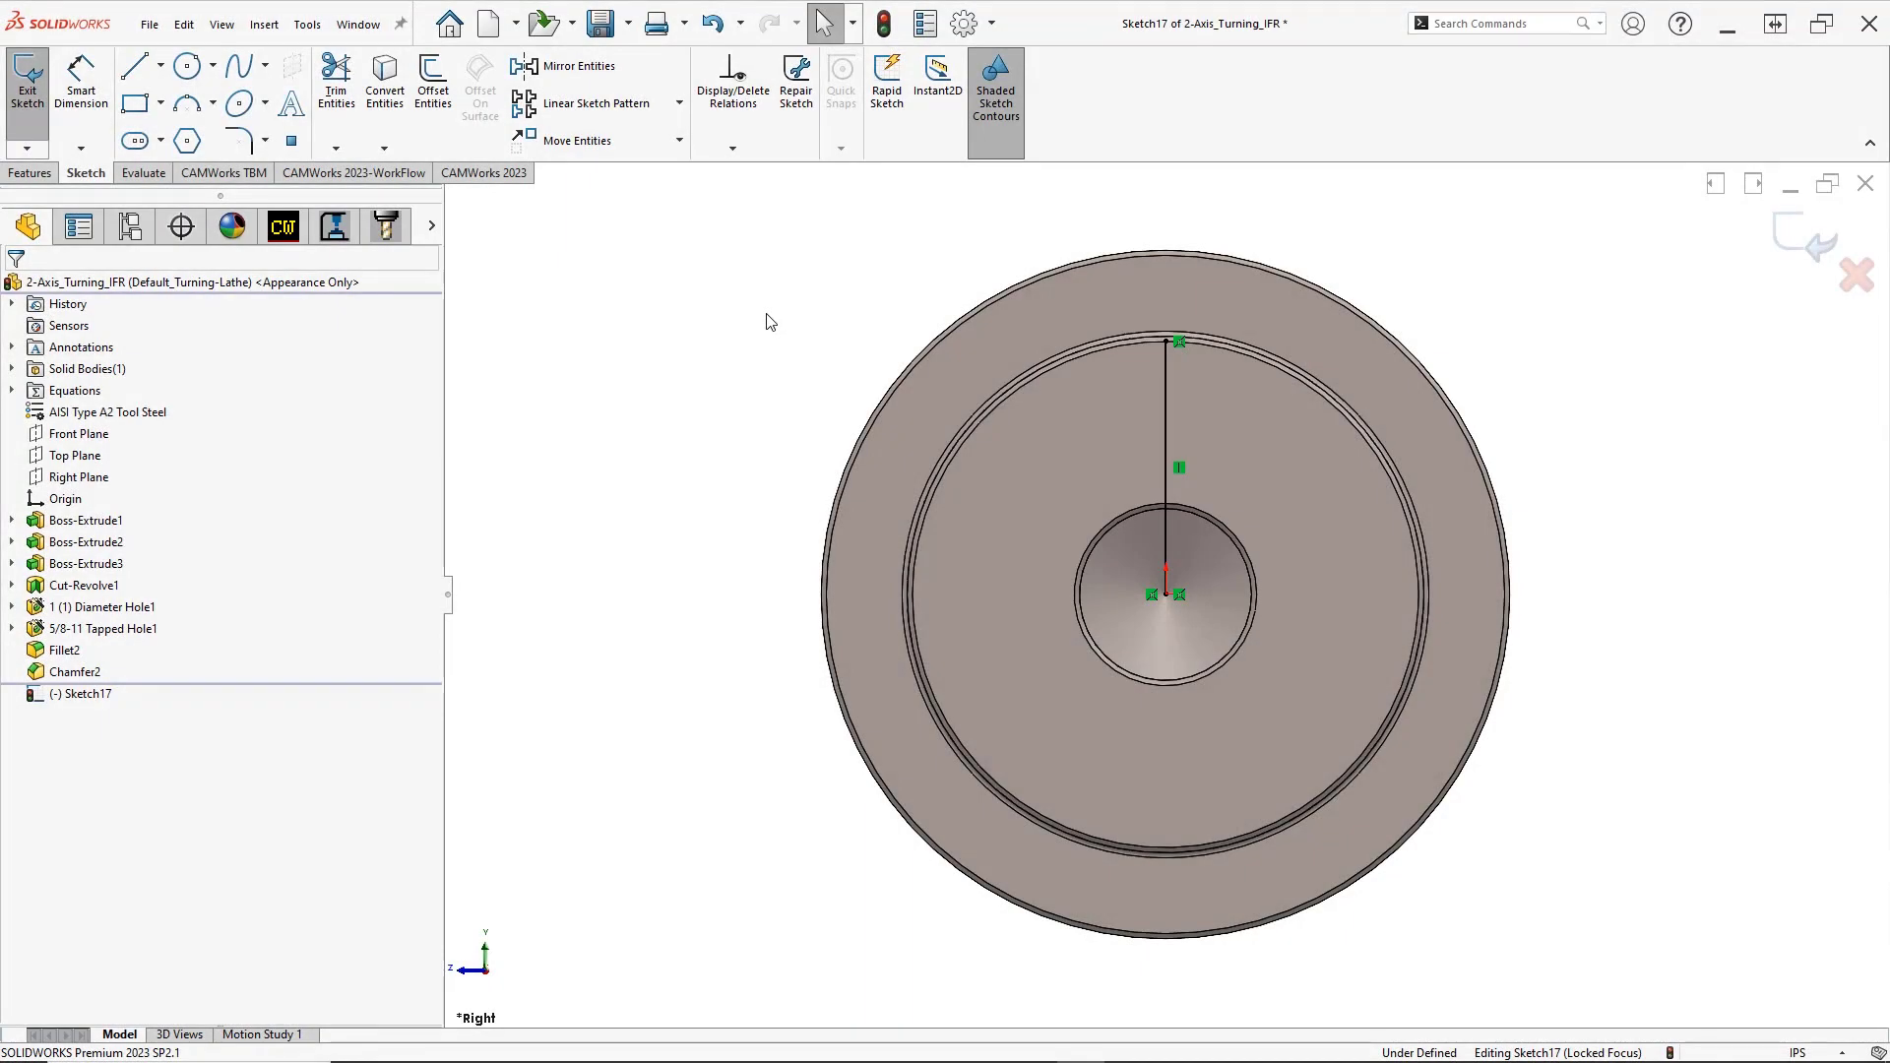
pyautogui.press('d')
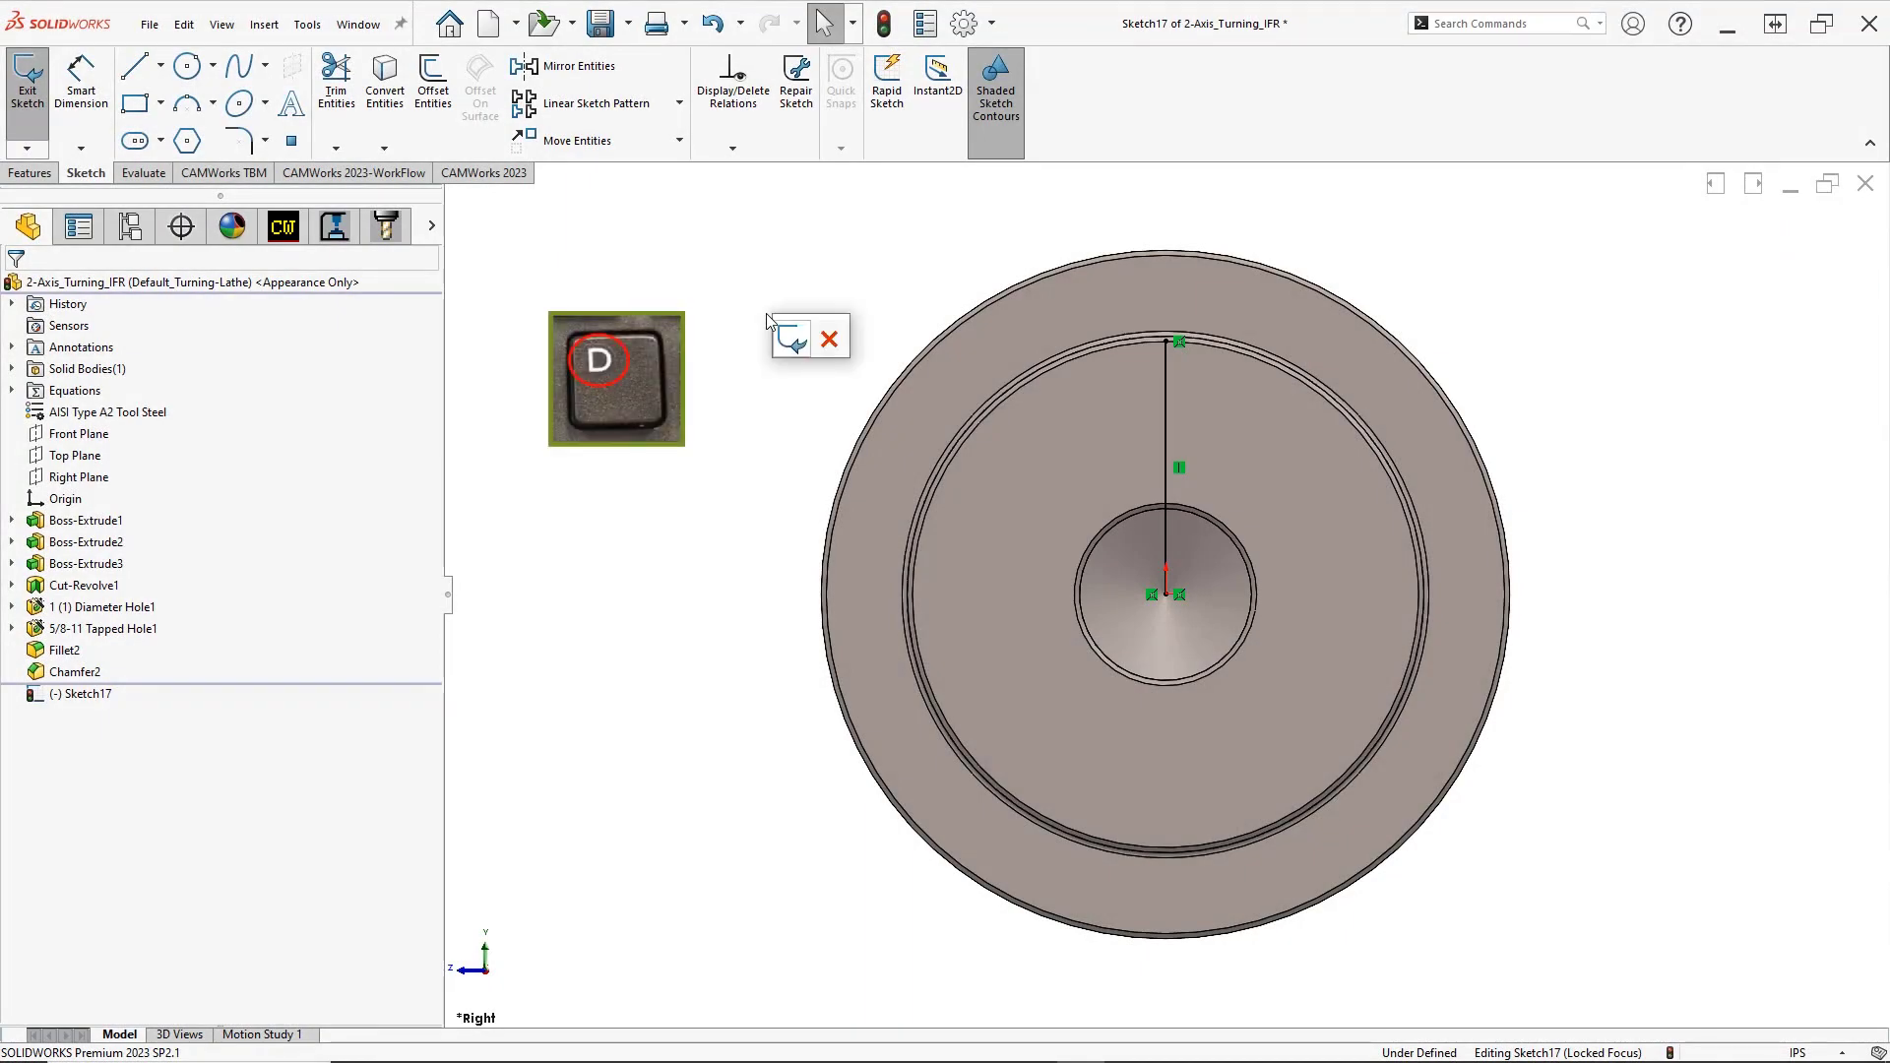
pyautogui.click(790, 338)
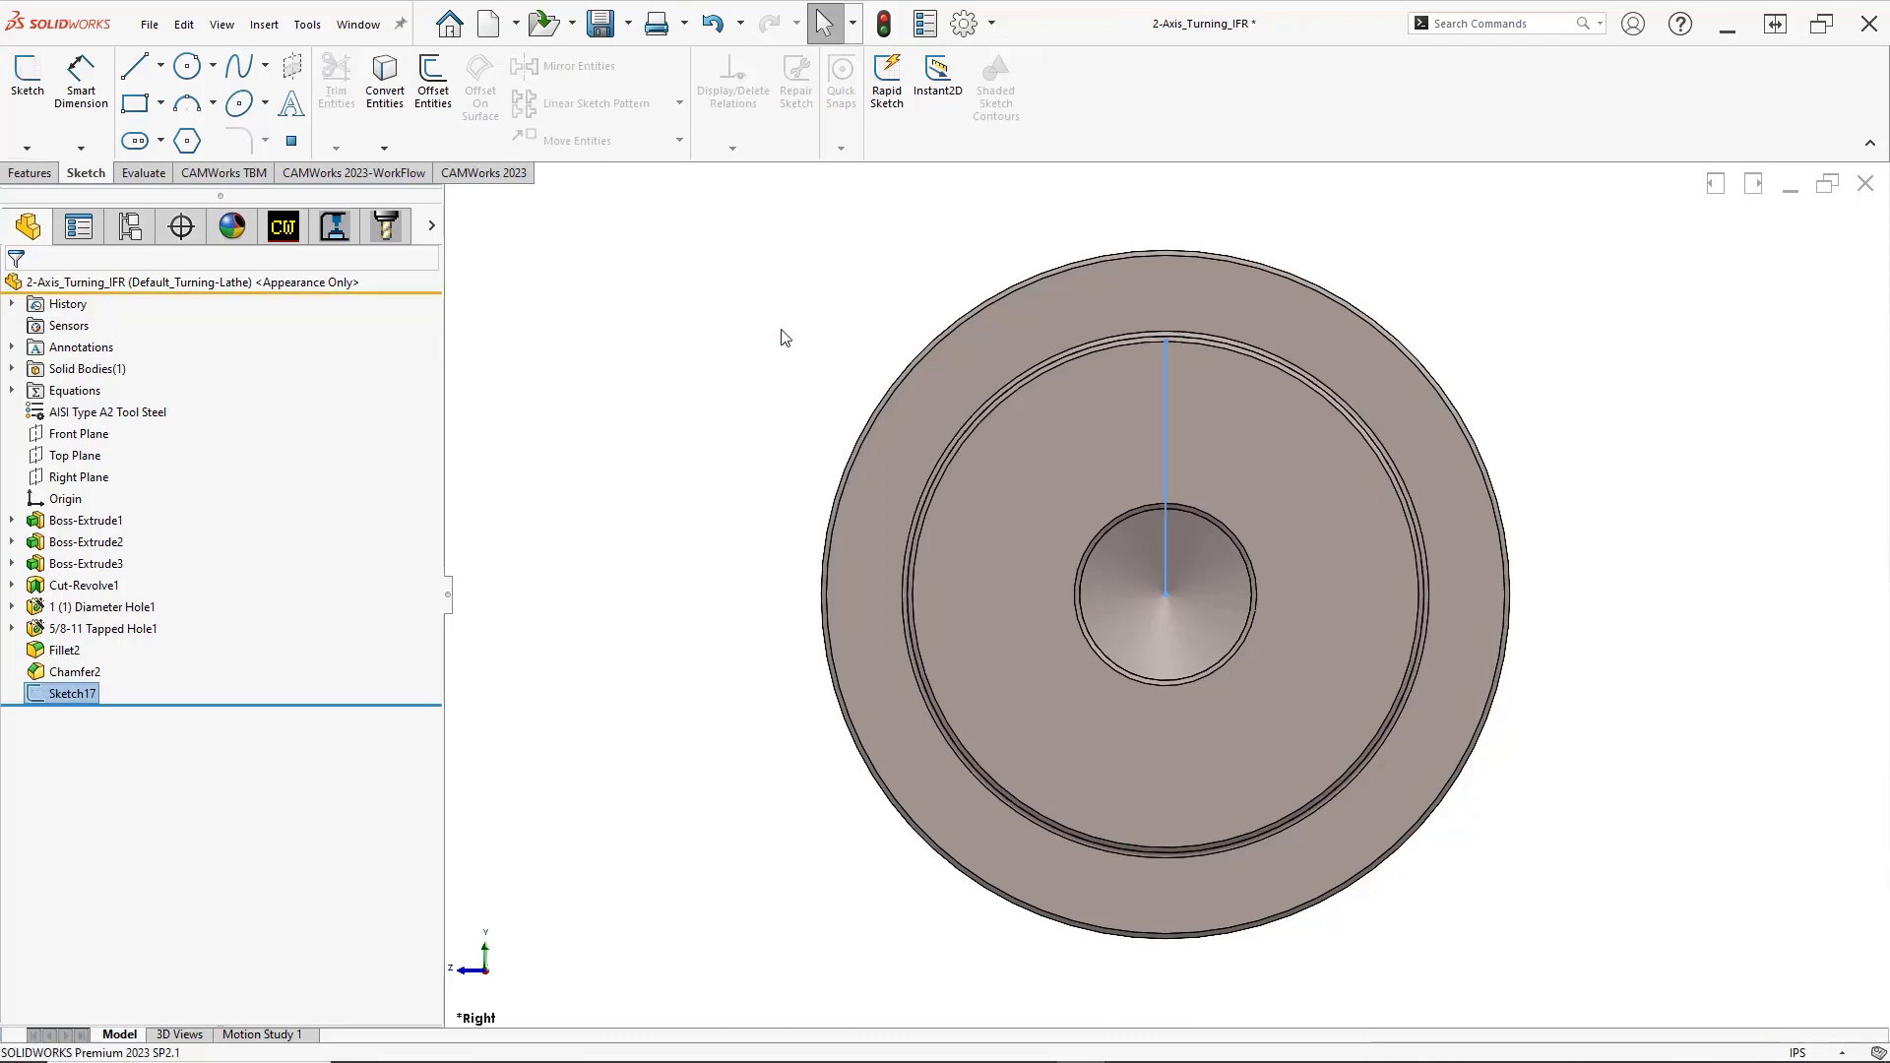
# Define a coordinate system with its origin at the line's lower endpoint, the line as X axis and the end face as Z axis
pyautogui.press('space')
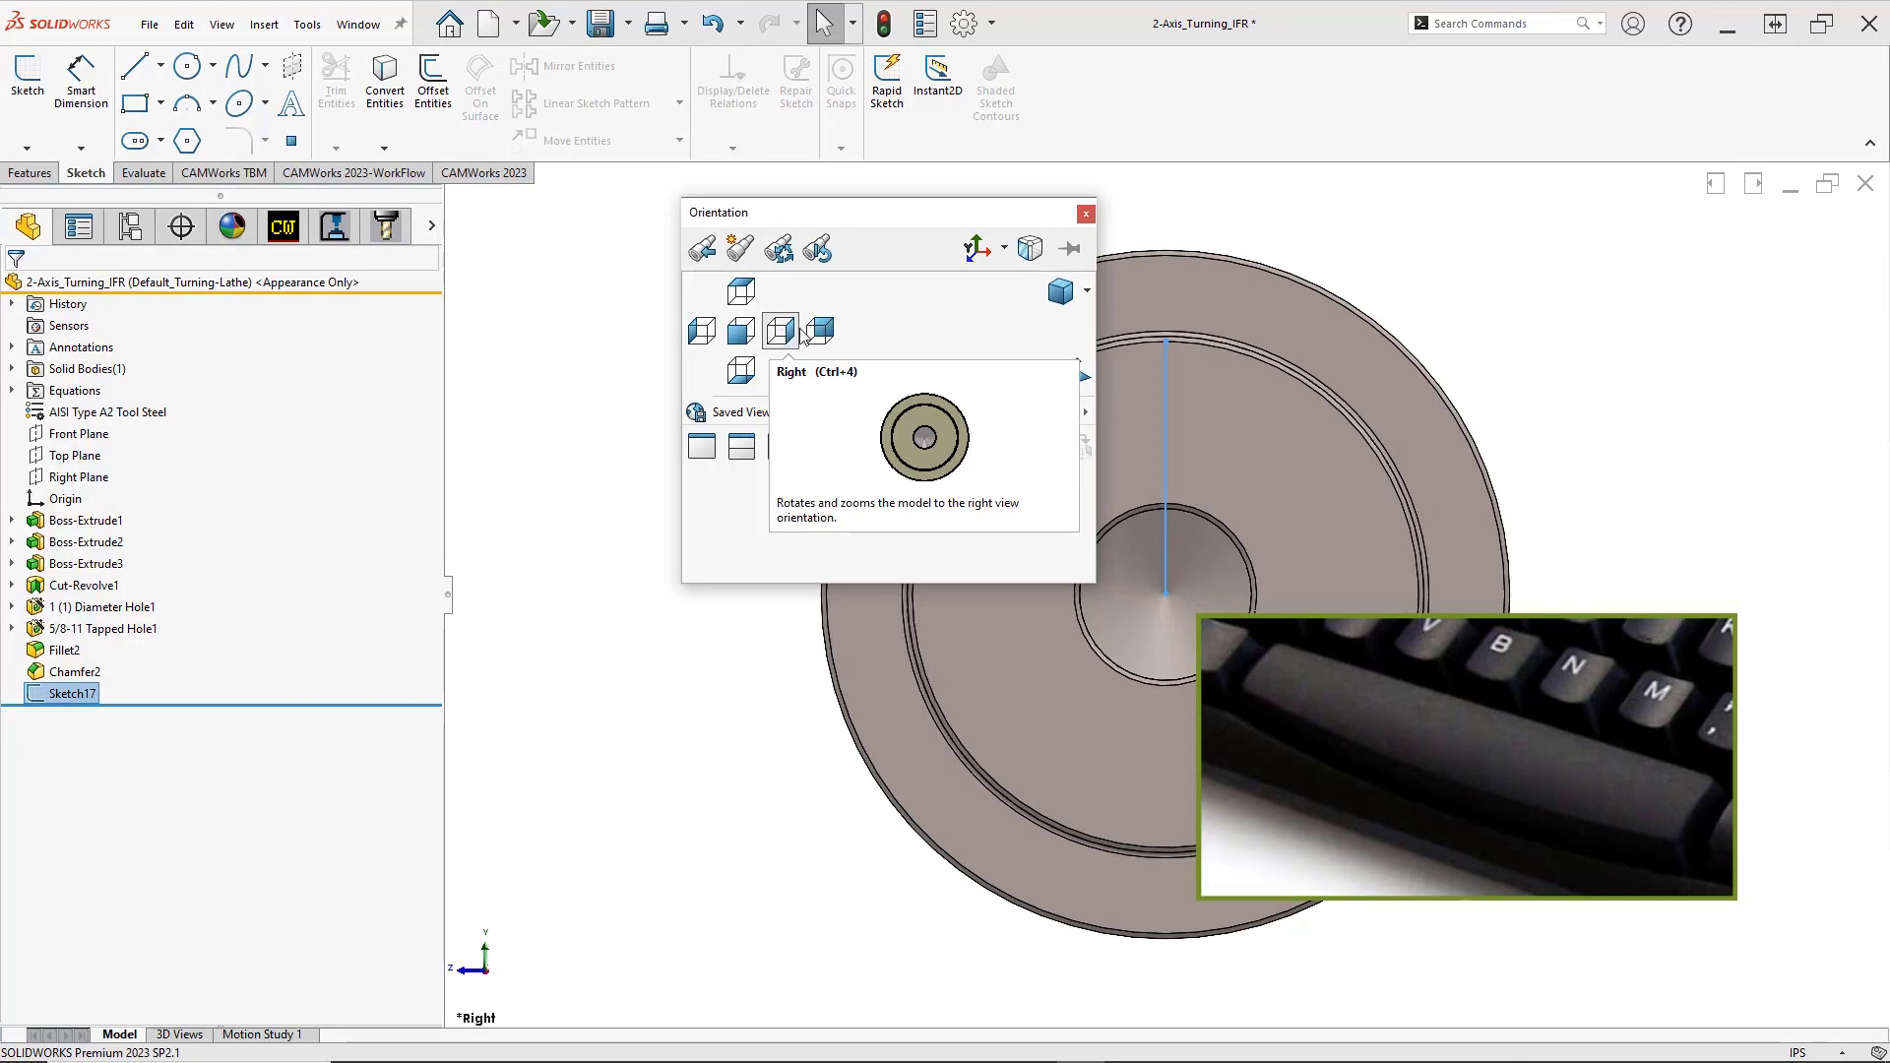
pyautogui.click(1060, 291)
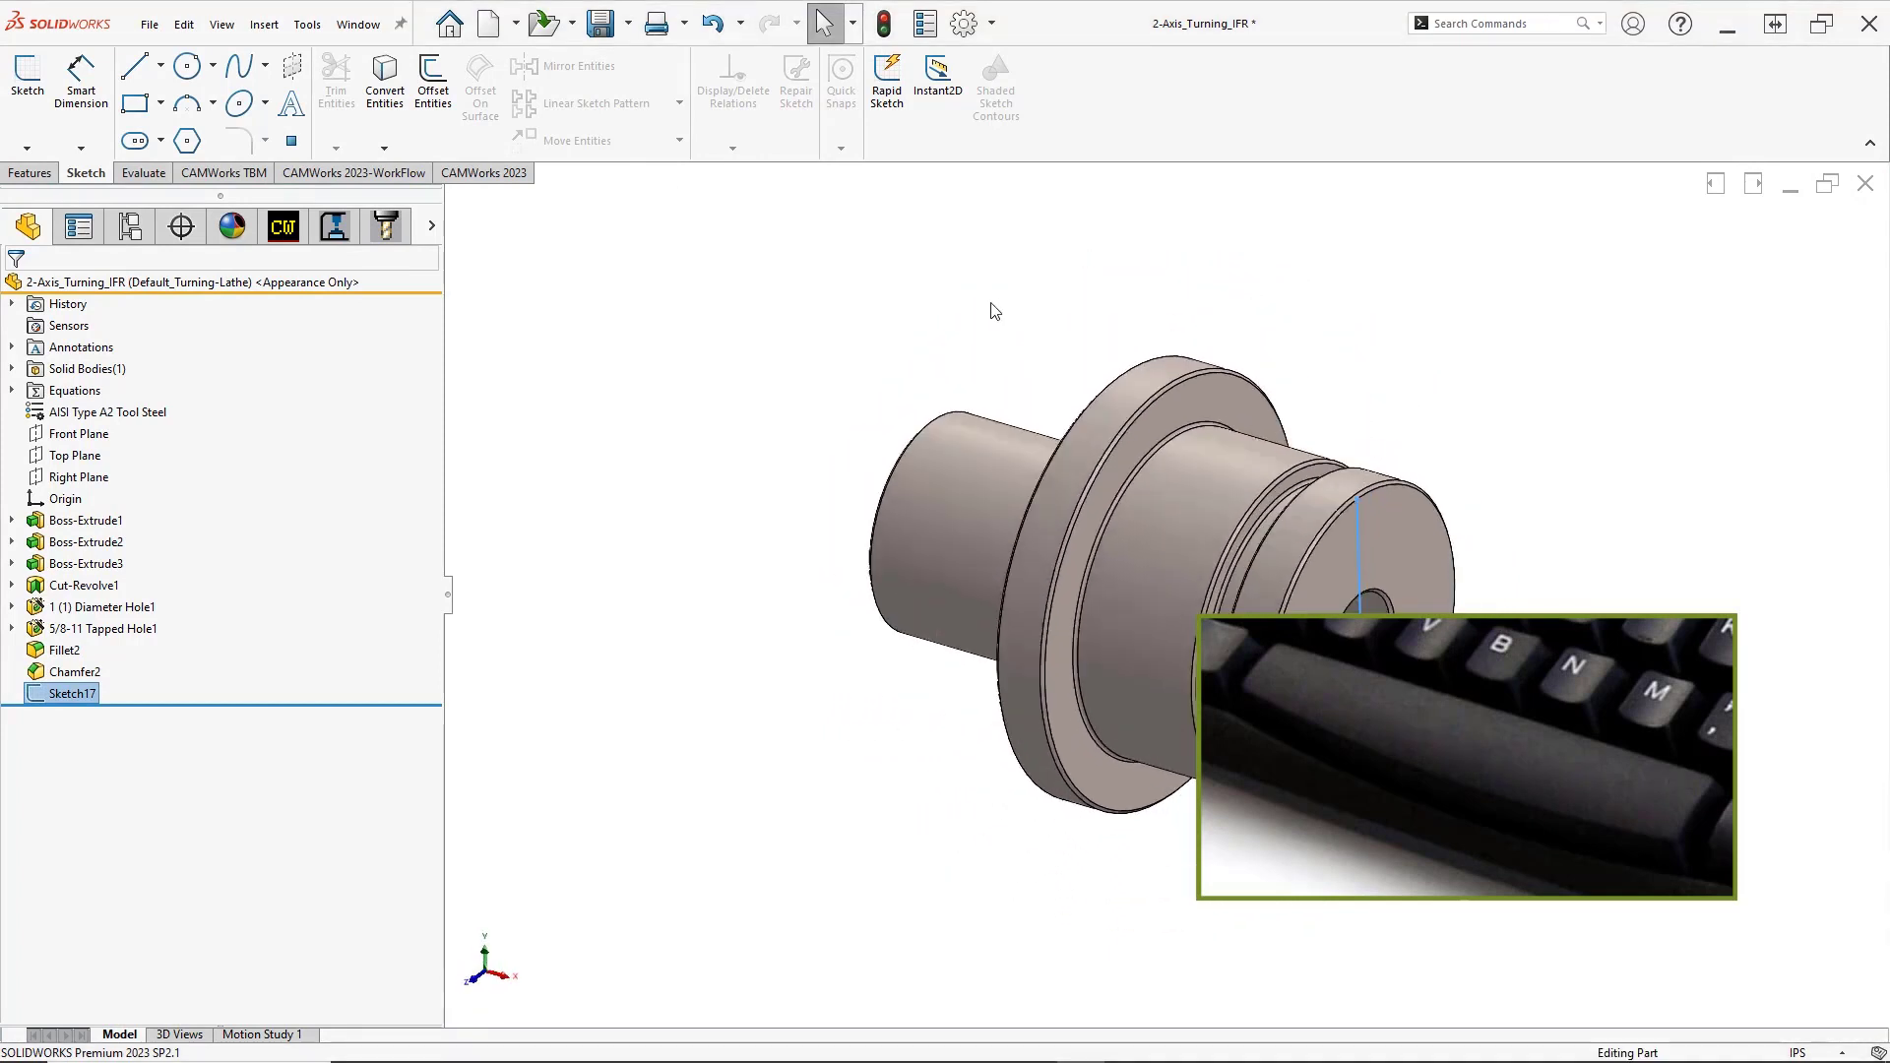
pyautogui.click(966, 315)
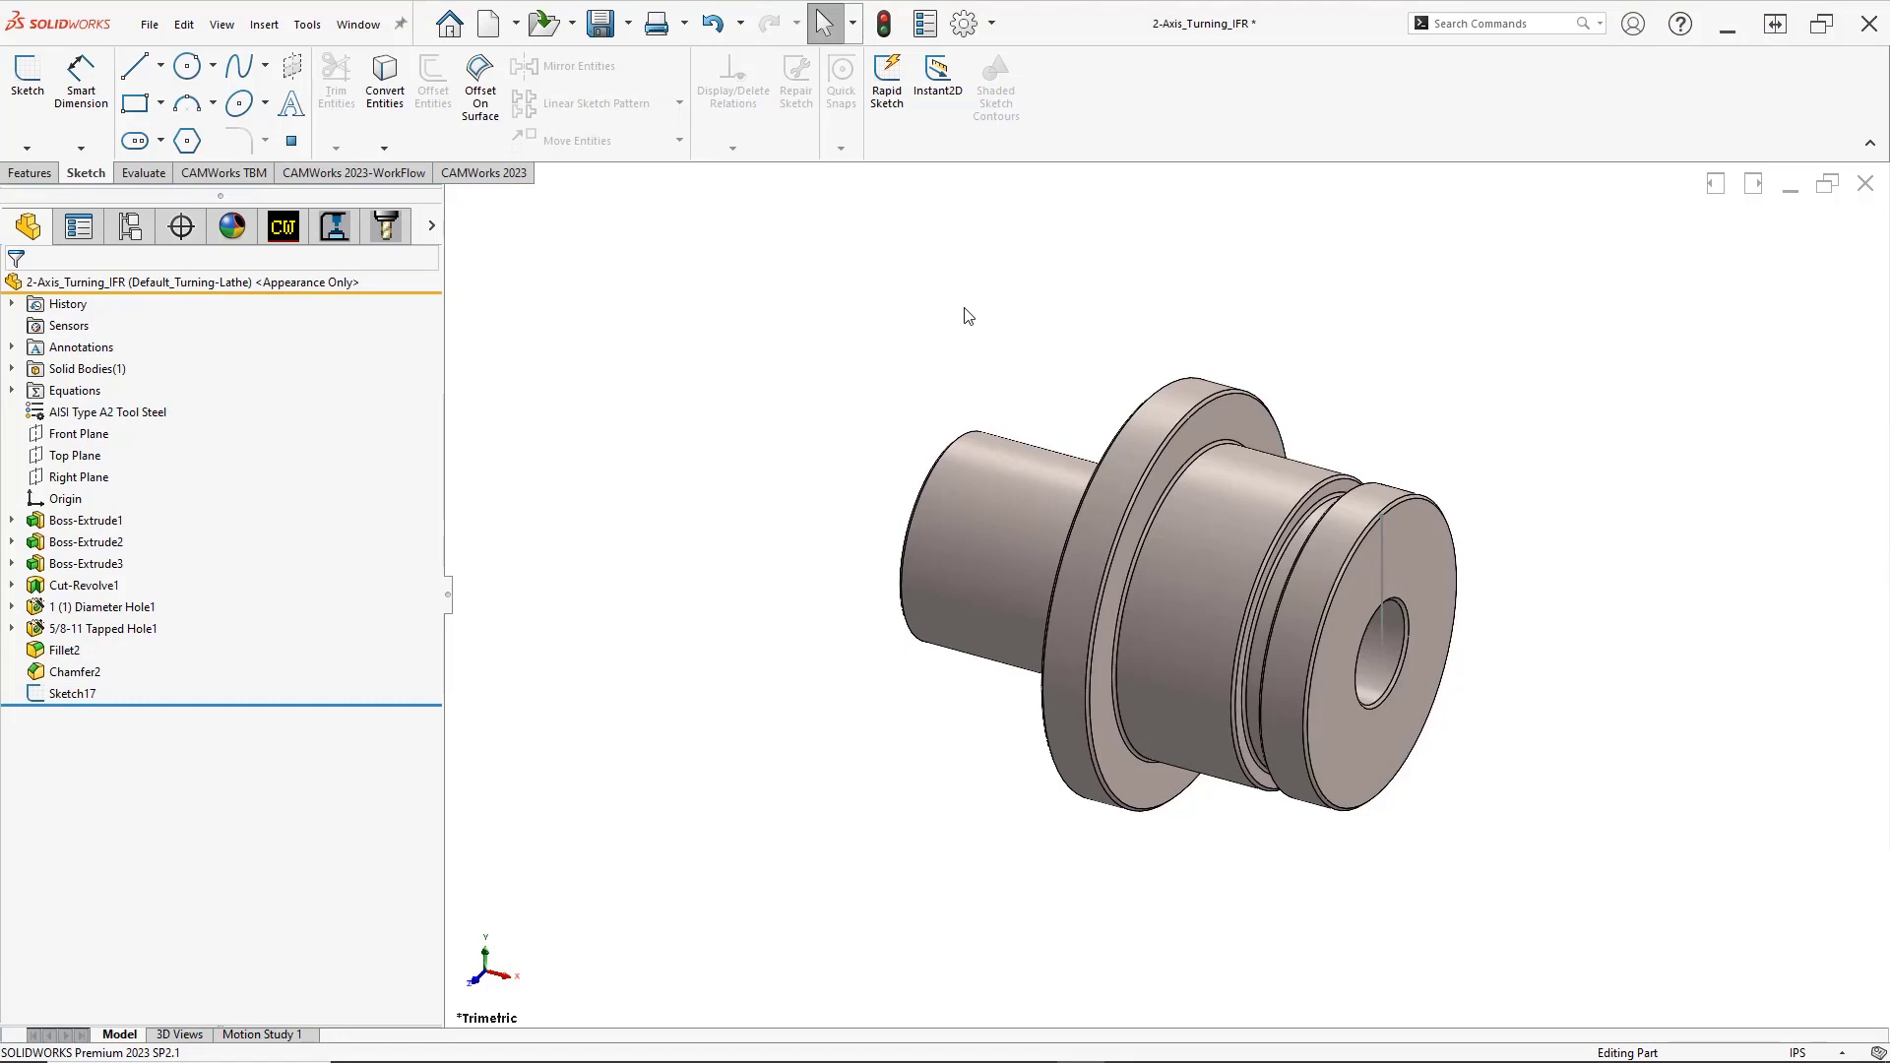
pyautogui.press('s')
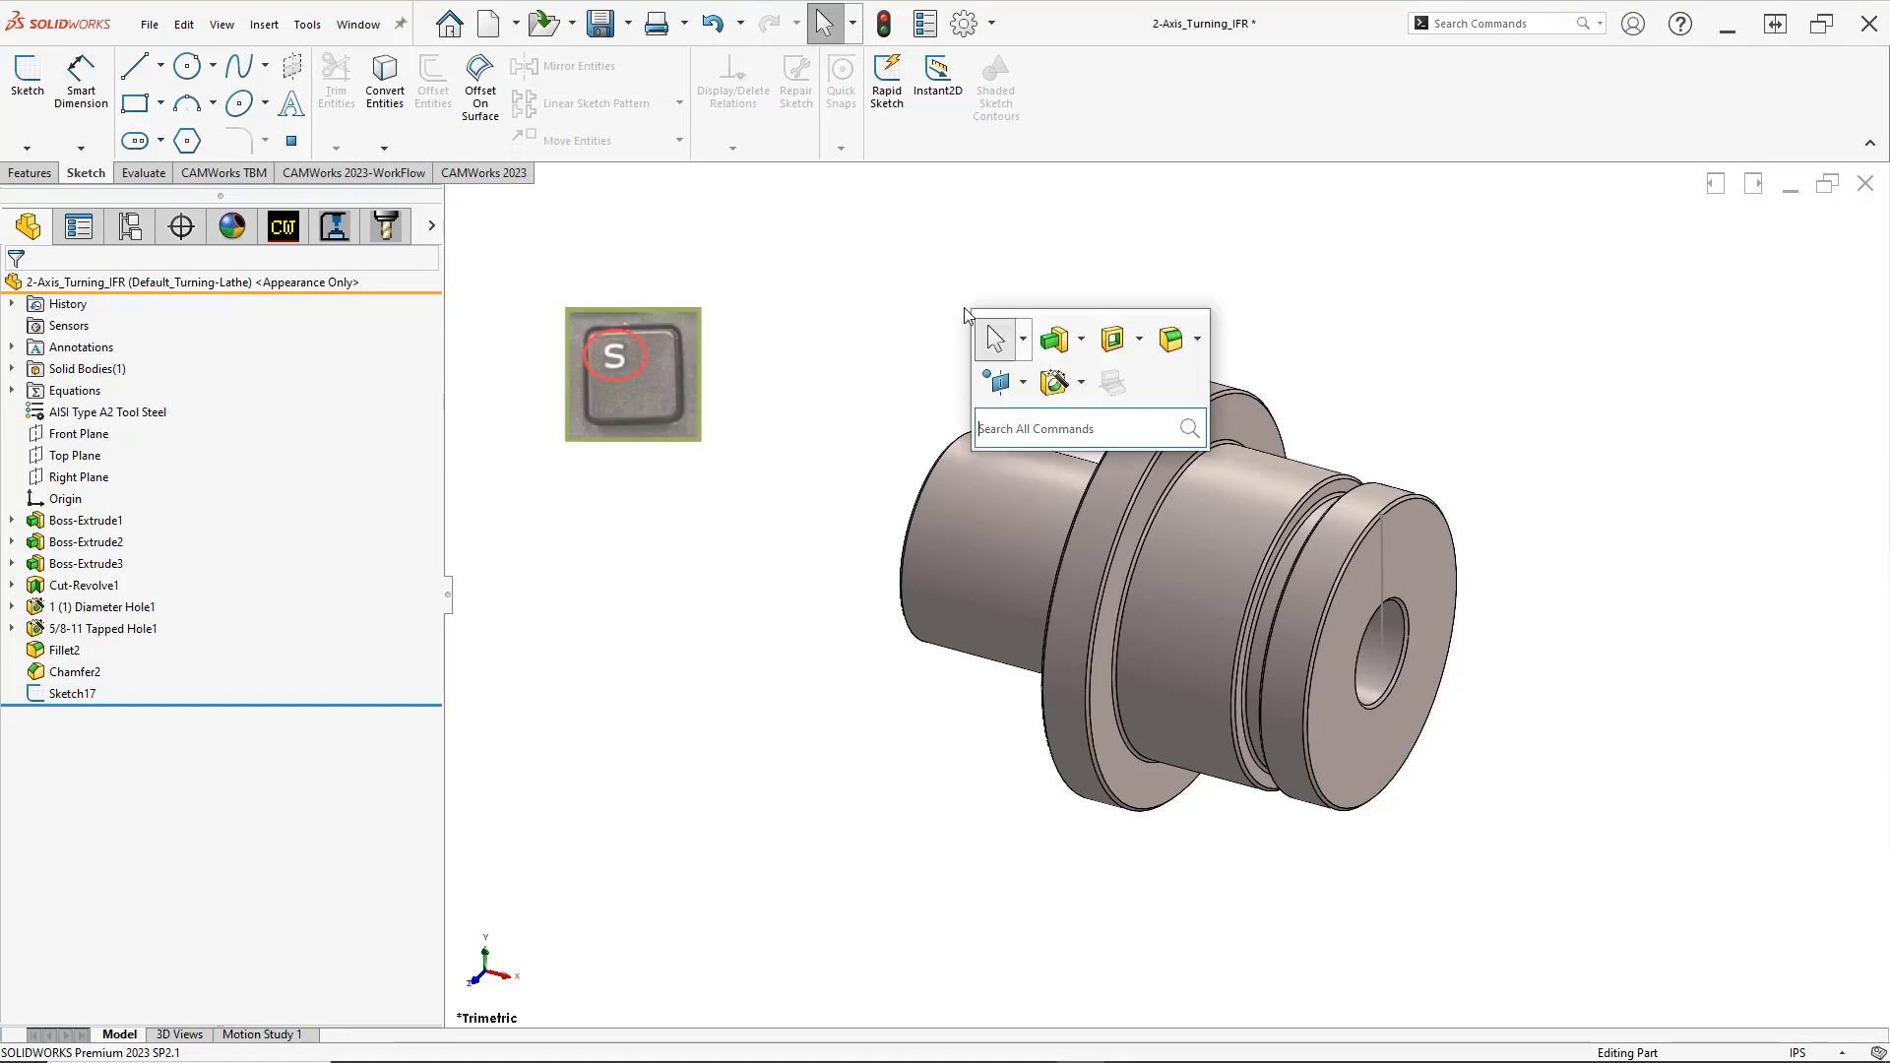
pyautogui.click(1024, 384)
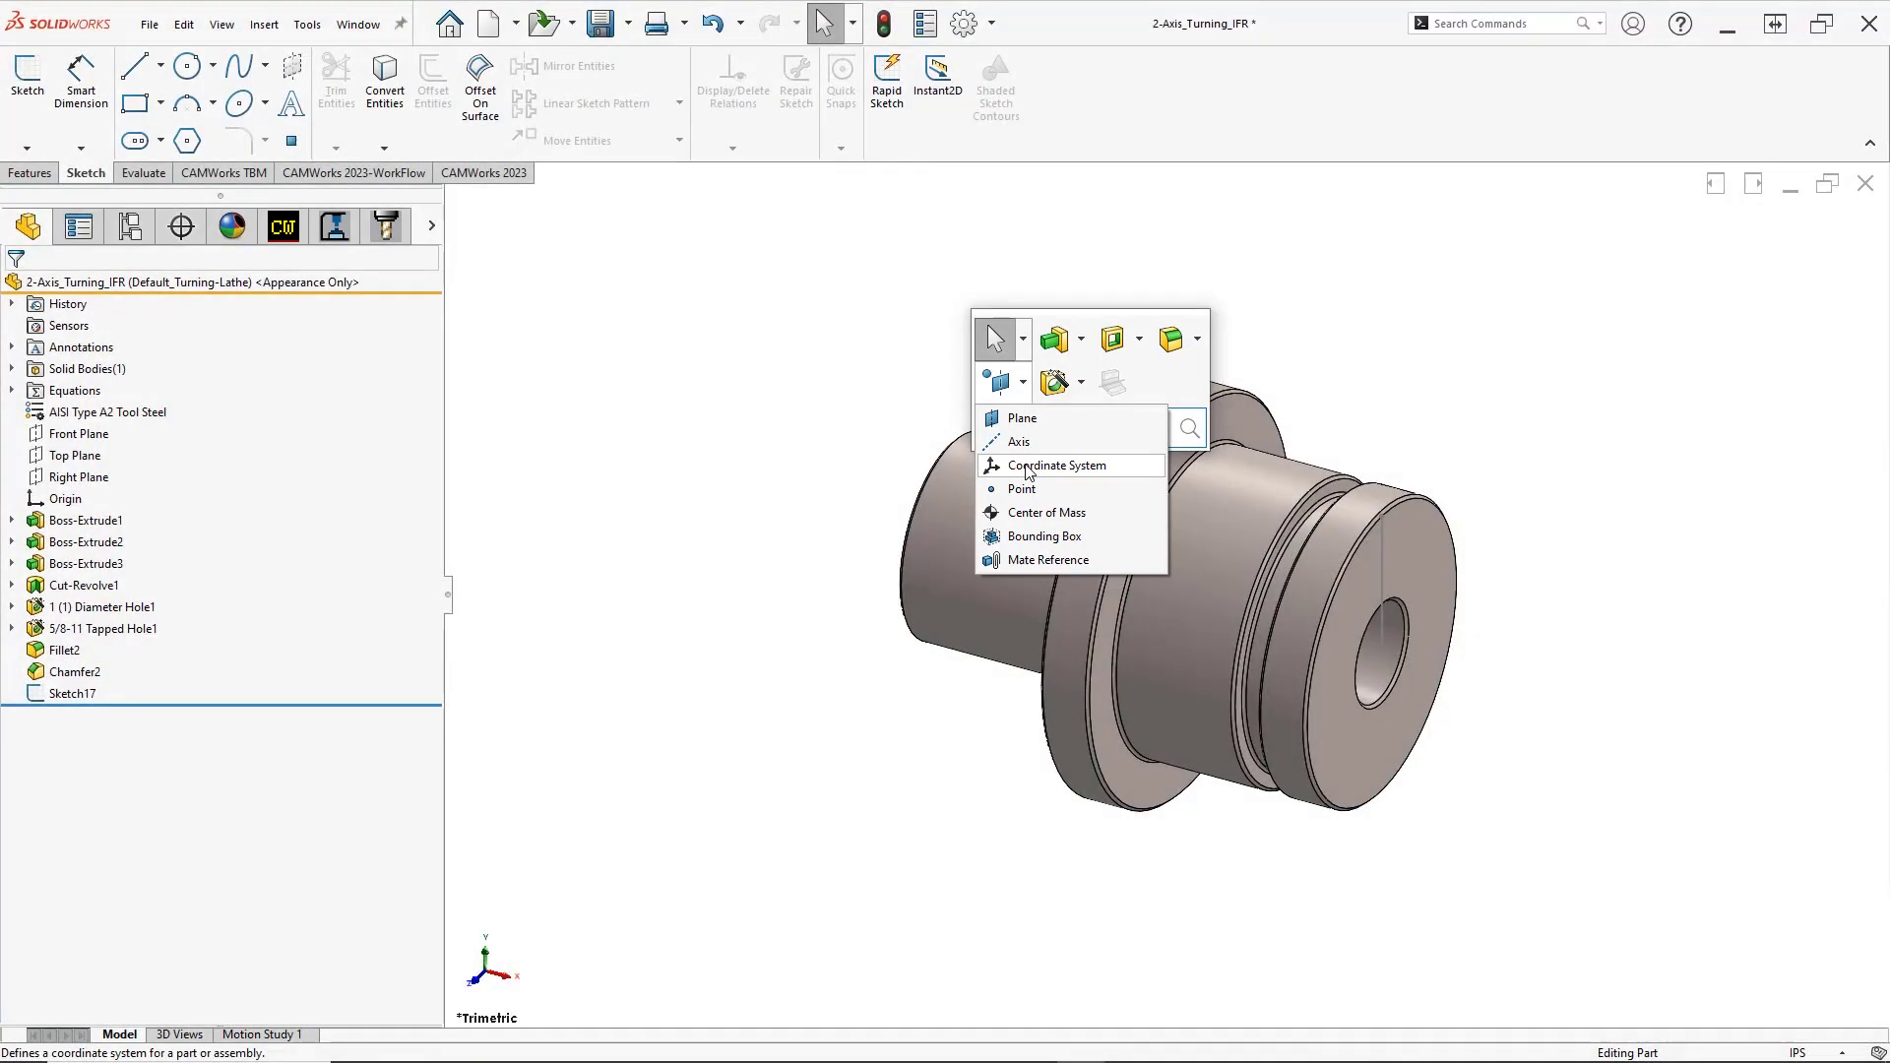
pyautogui.click(1028, 468)
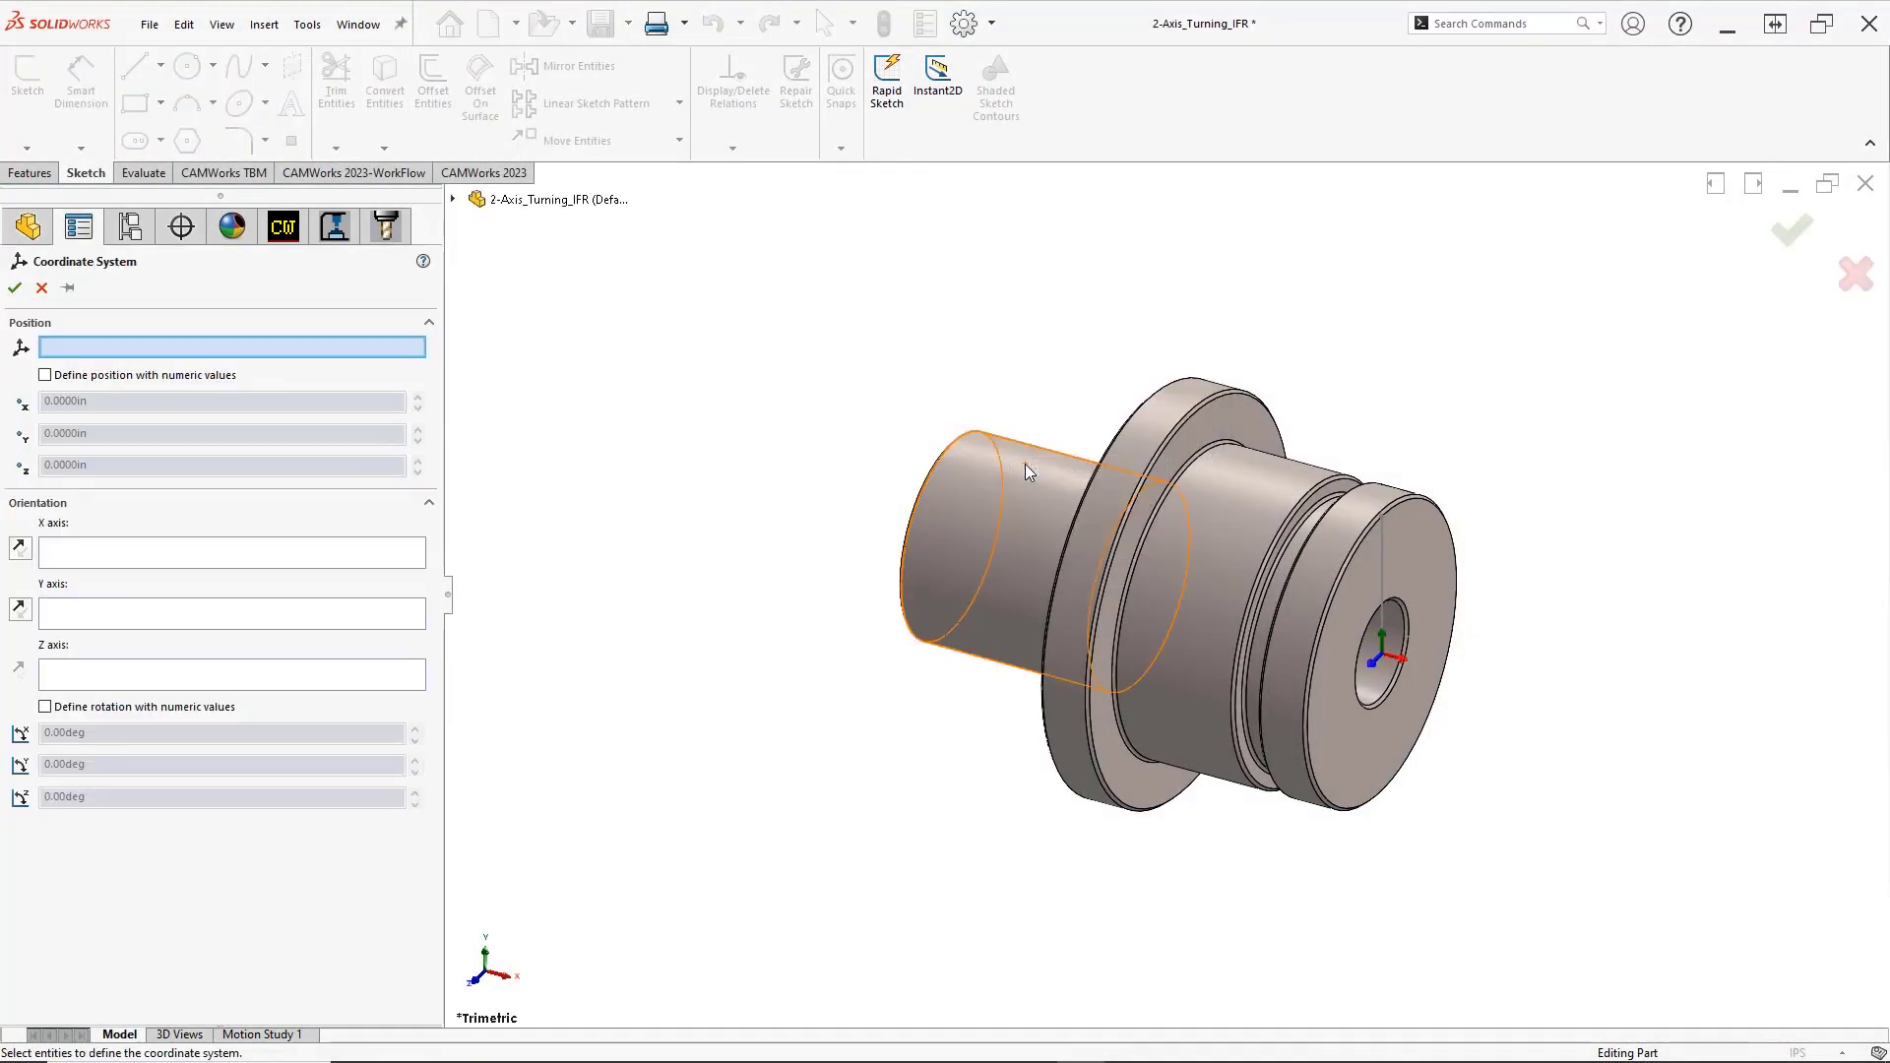
pyautogui.click(1381, 652)
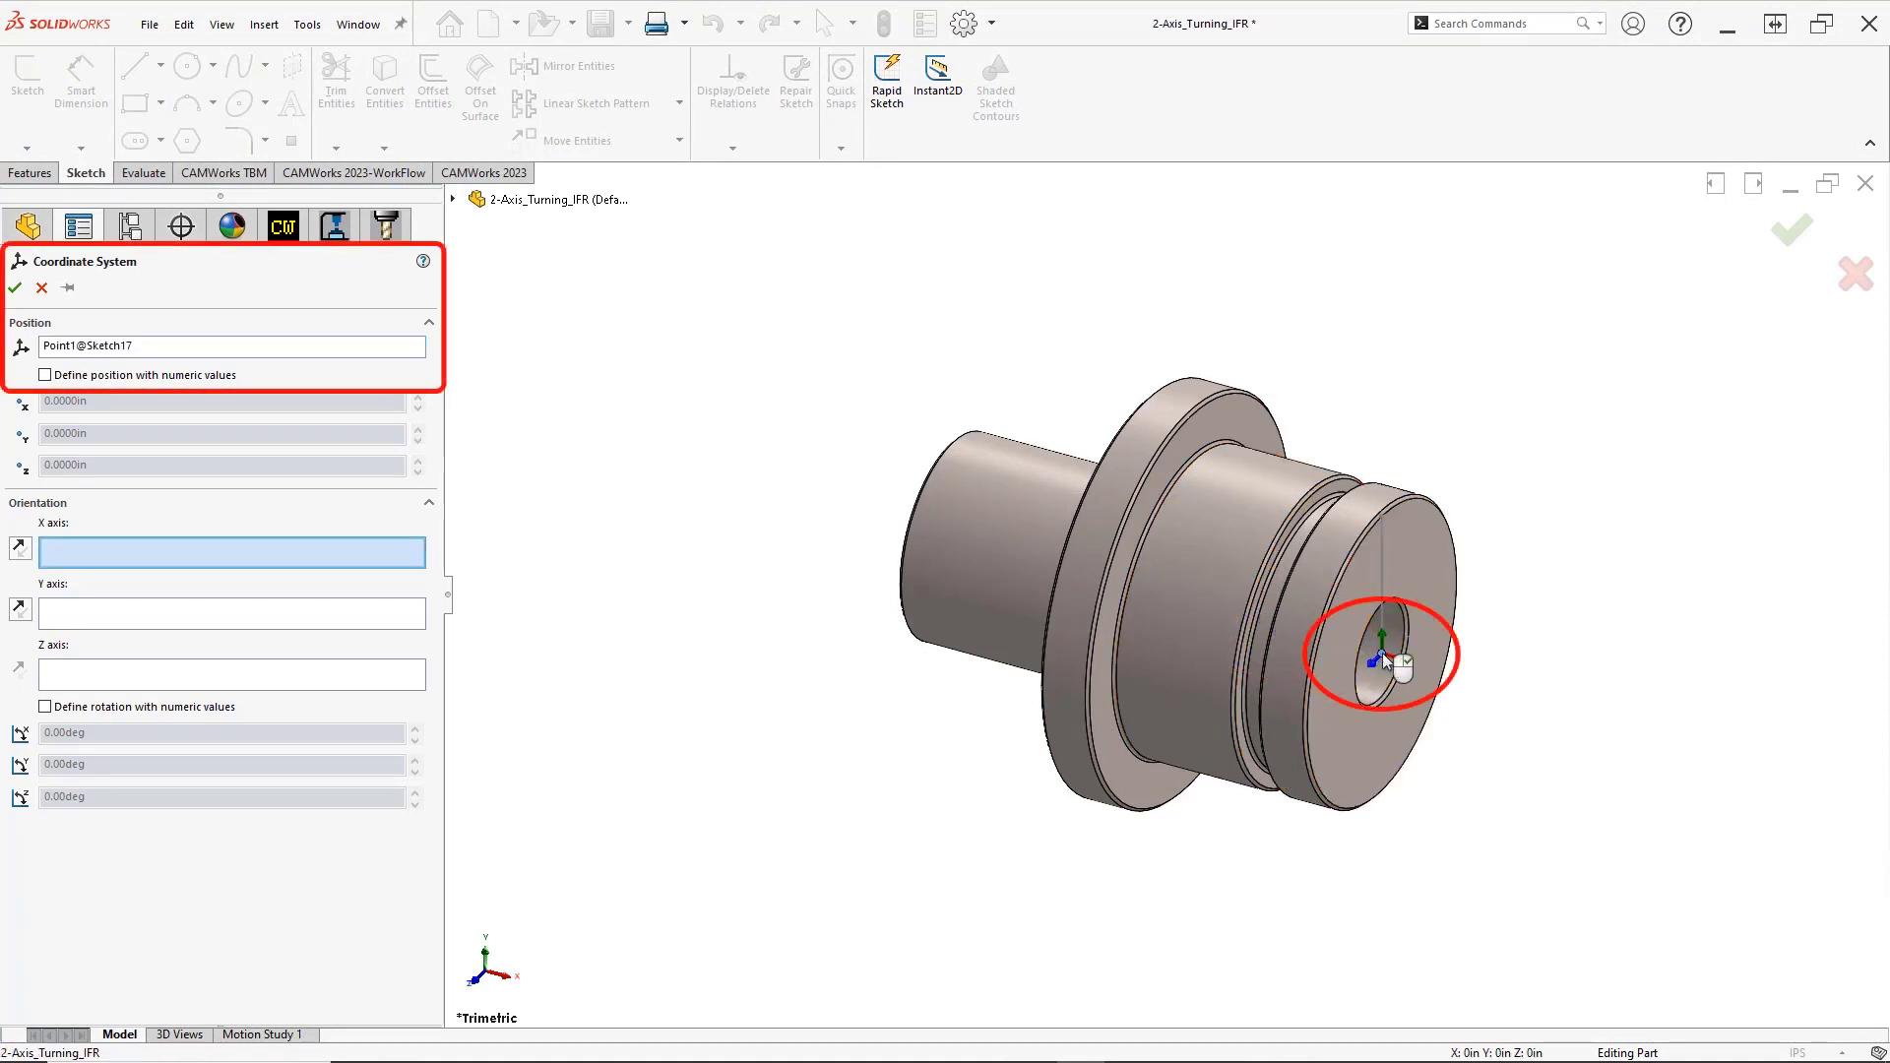
pyautogui.click(1384, 575)
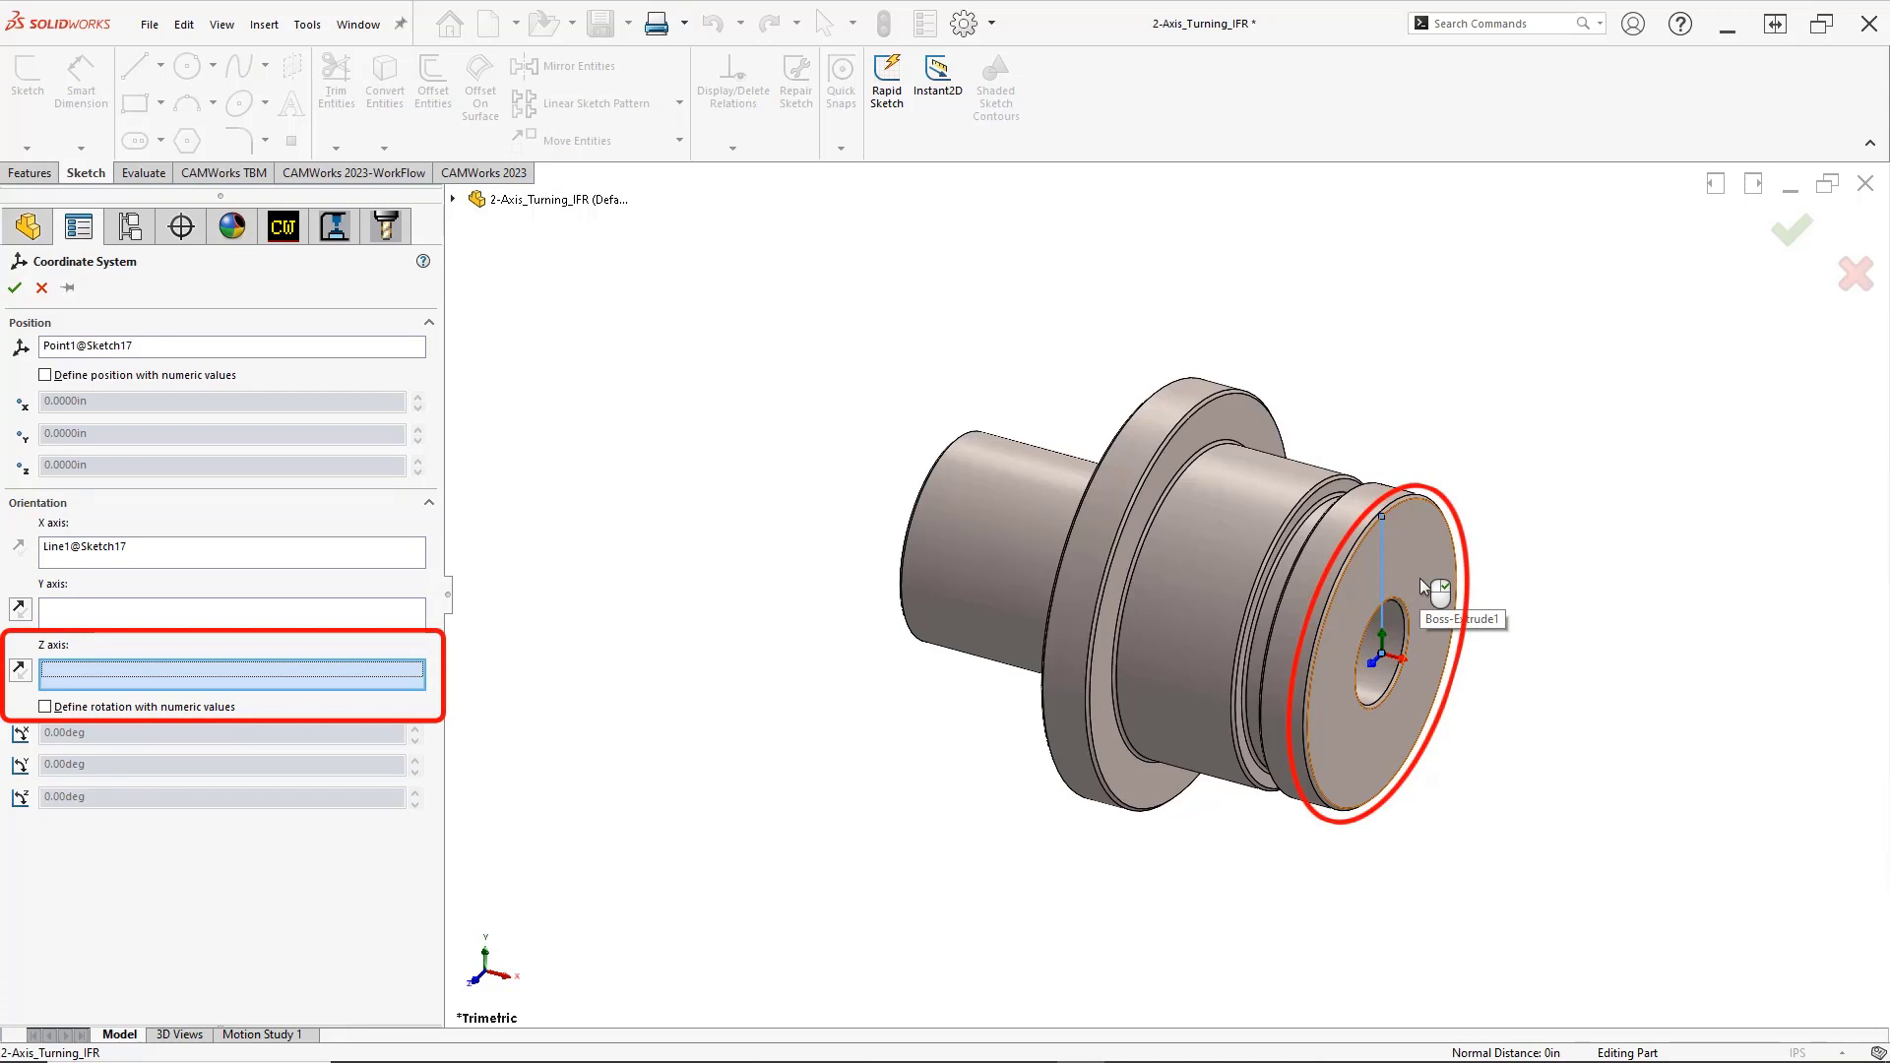
pyautogui.click(1420, 580)
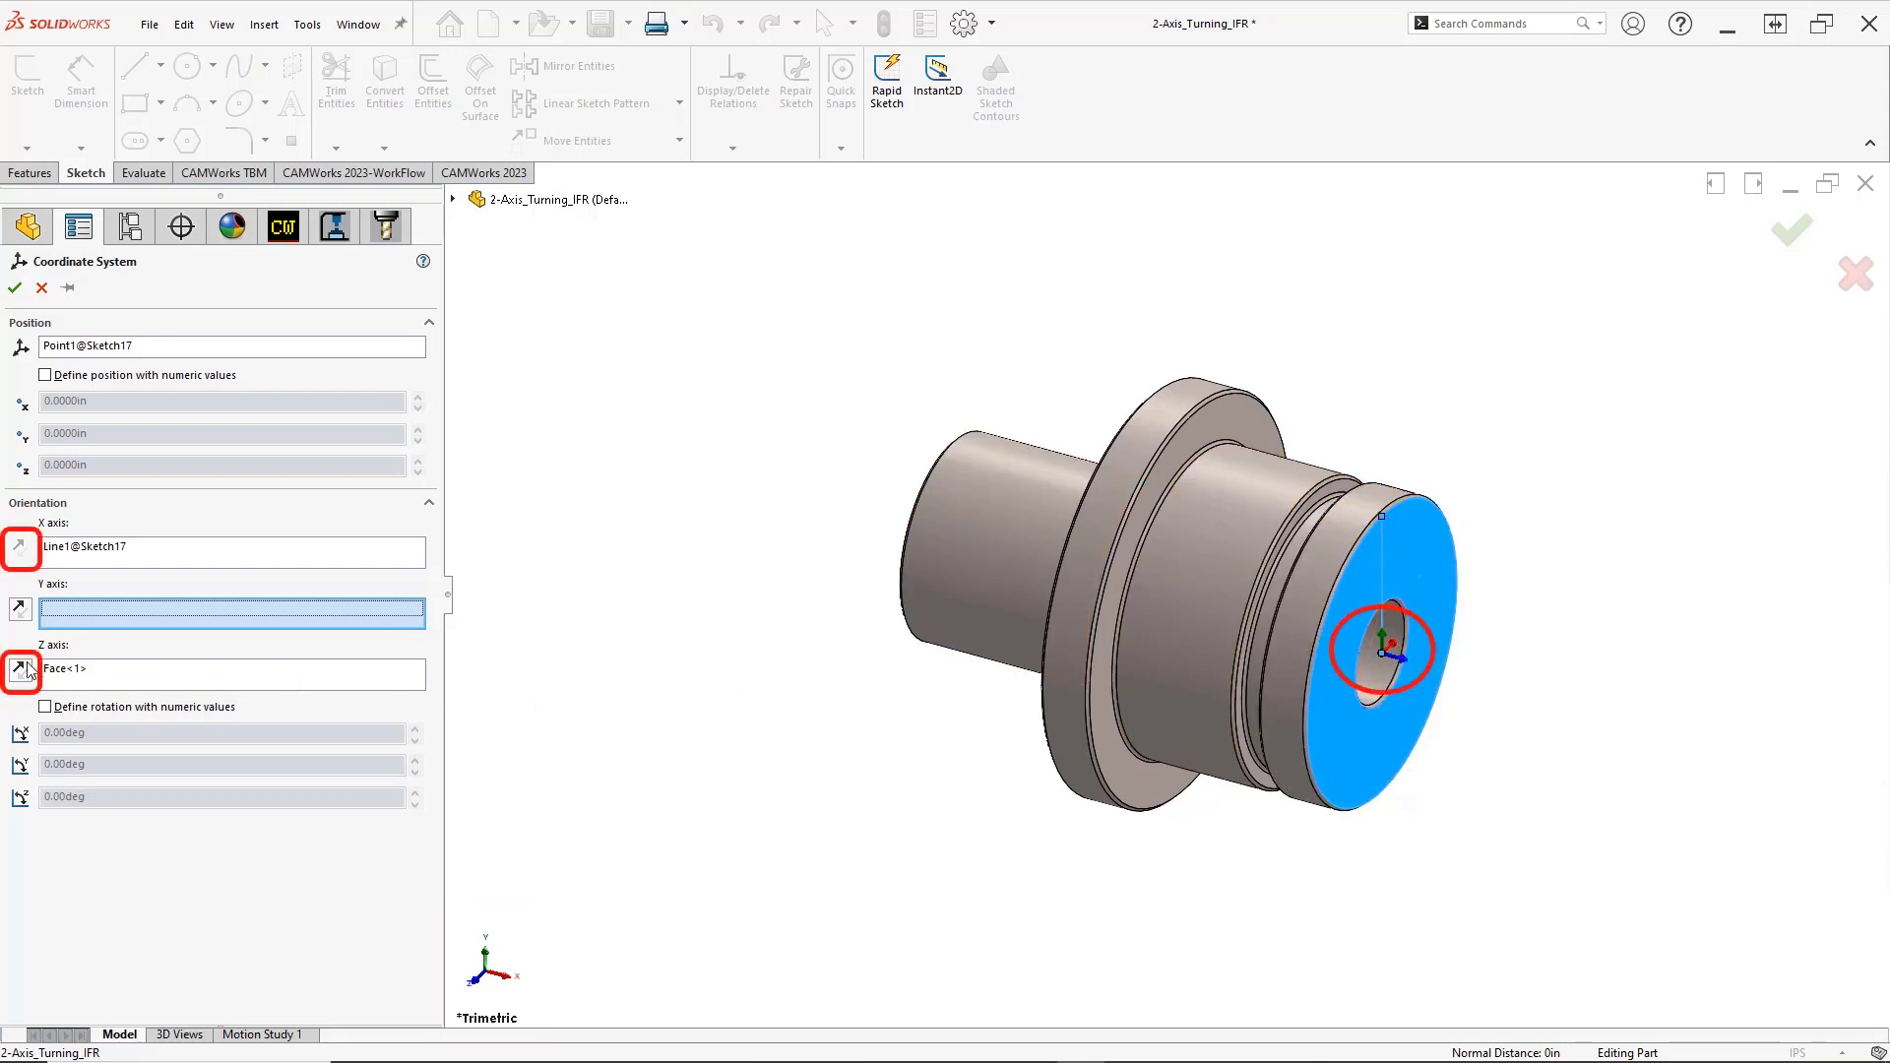
# Adjust the axis directions so X points up along the line and Z points out of the end face, and create the coordinate system
pyautogui.click(46, 554)
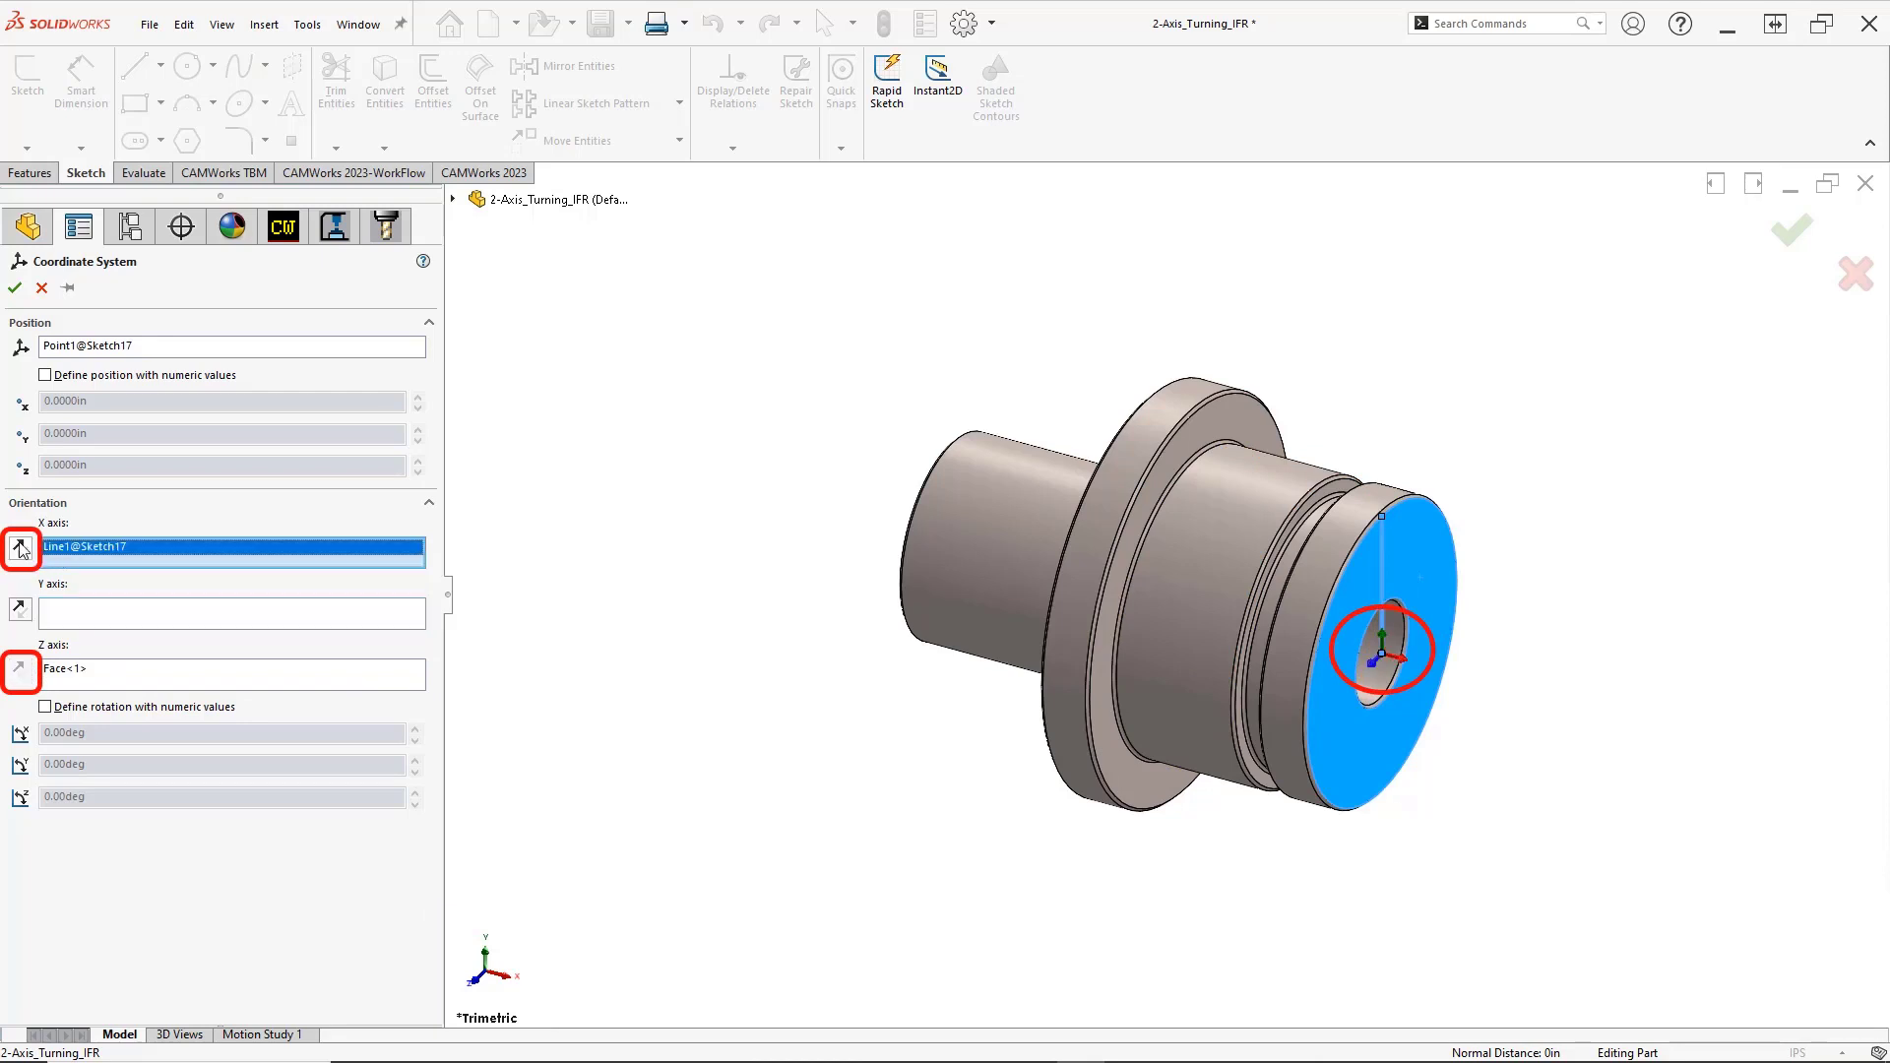
pyautogui.click(21, 550)
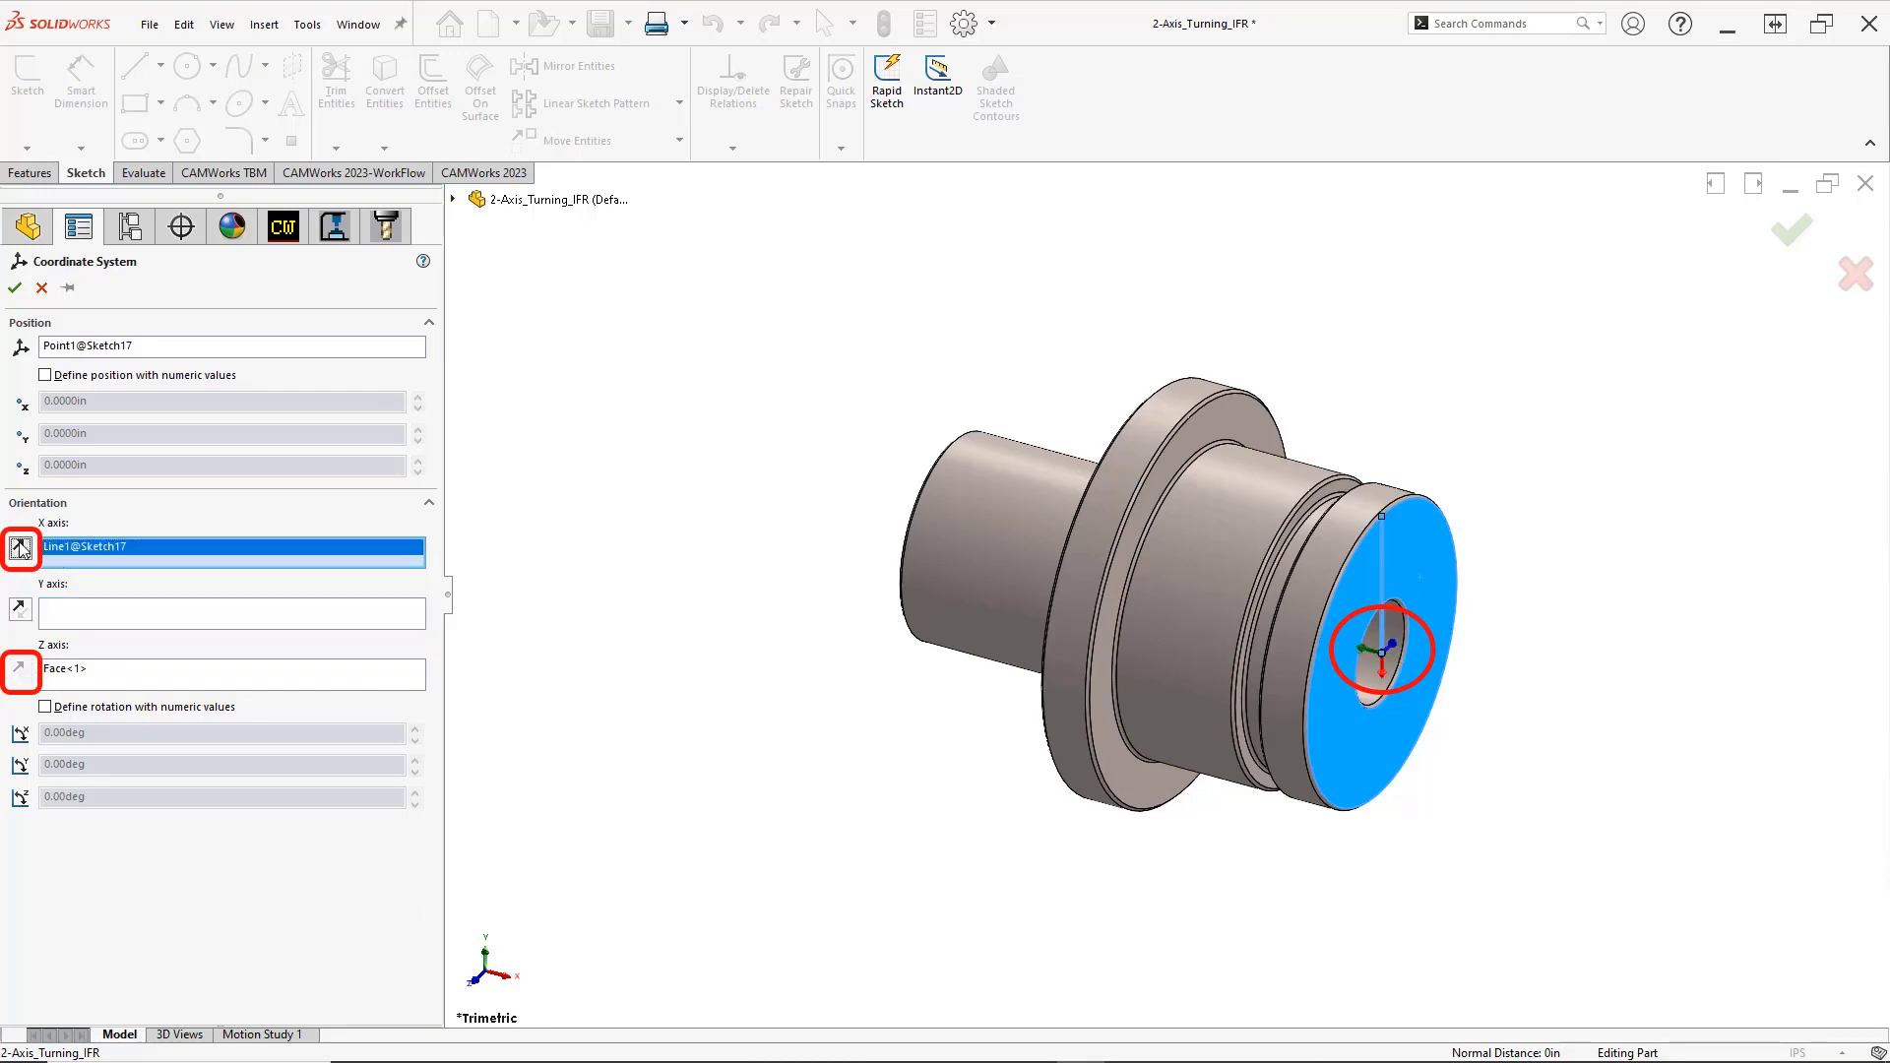
pyautogui.click(19, 671)
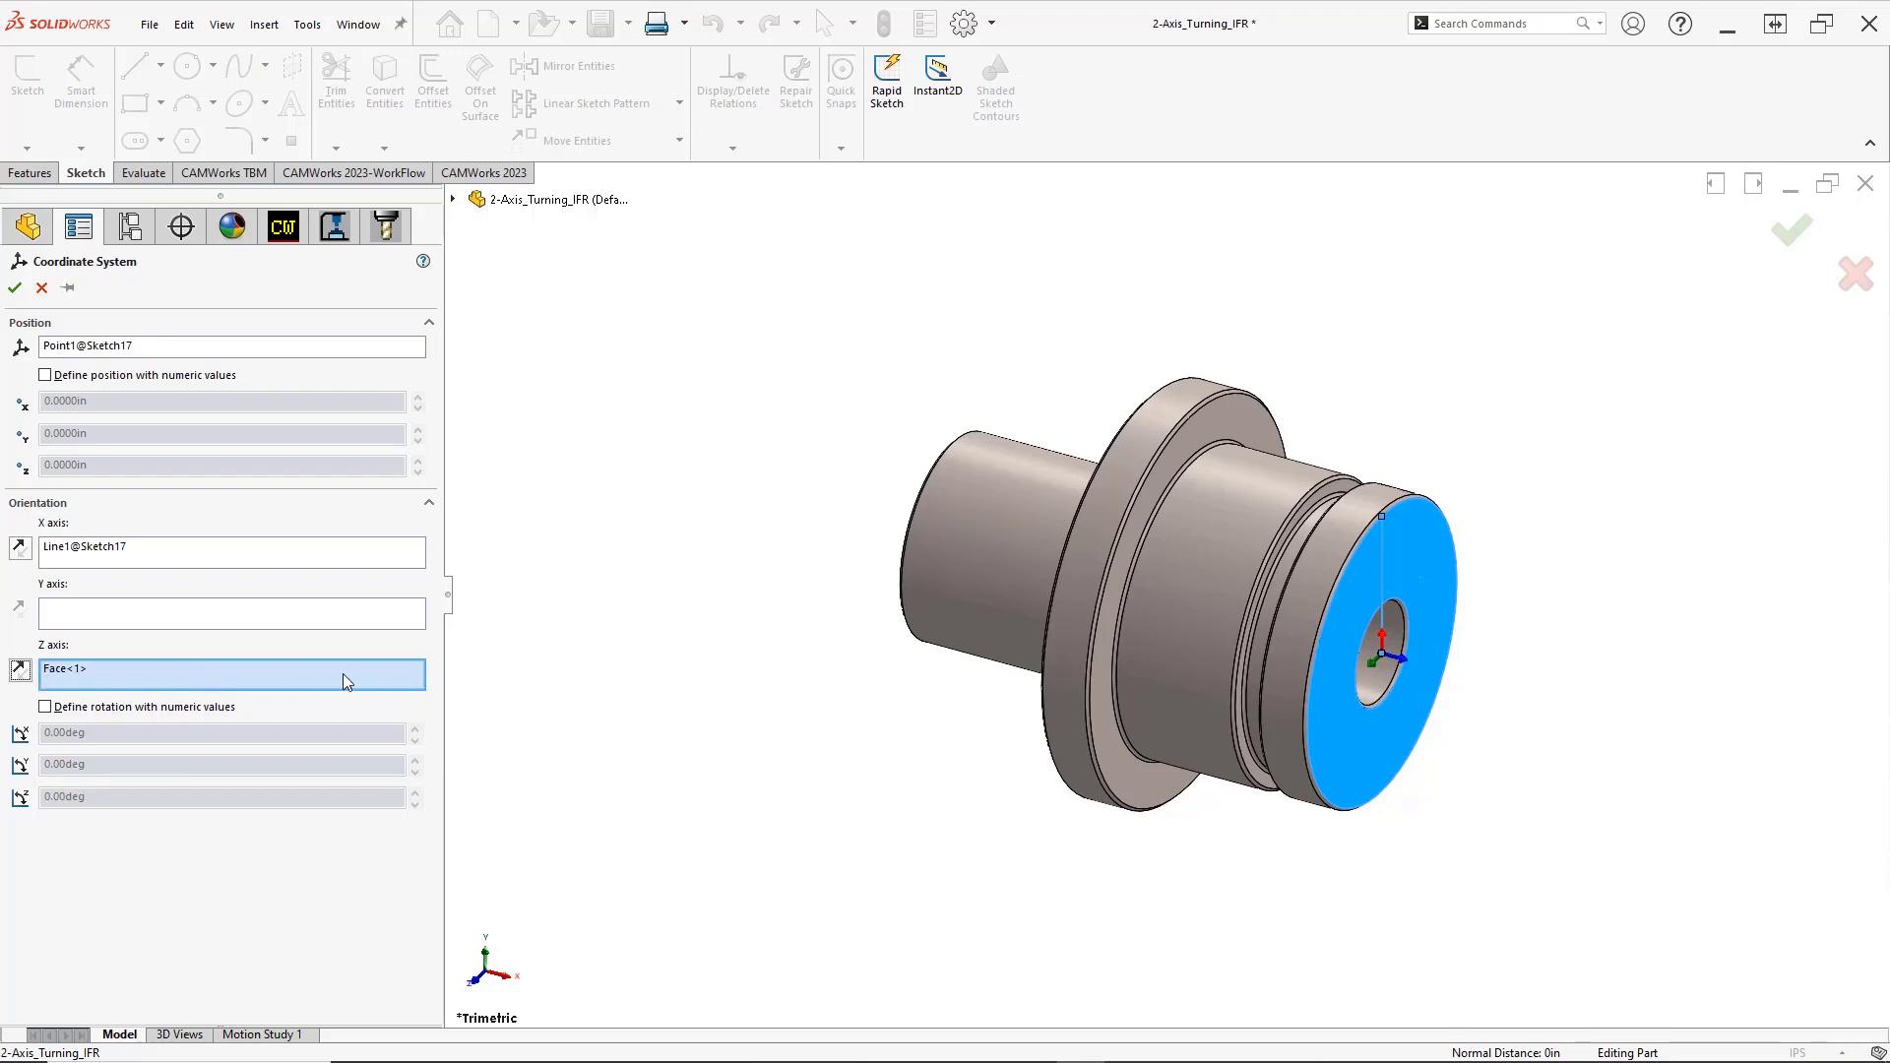
pyautogui.rightClick(668, 666)
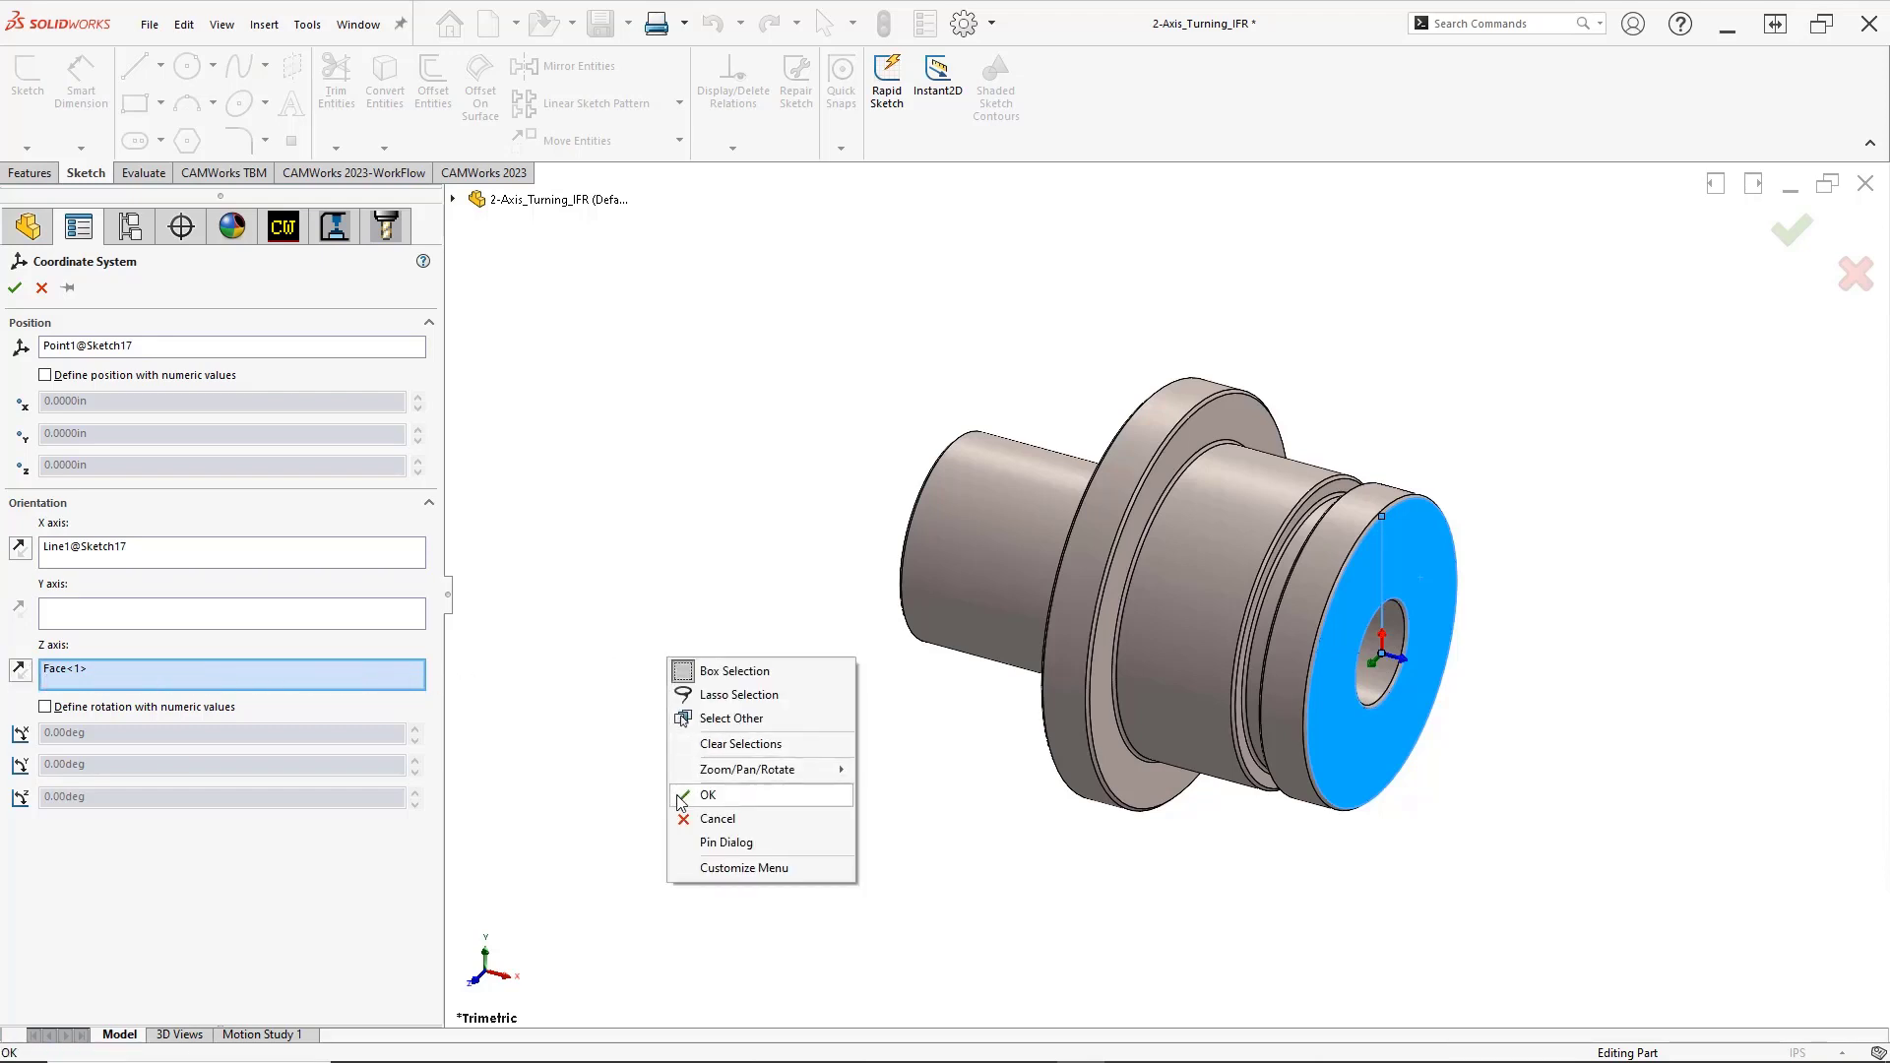
pyautogui.click(707, 795)
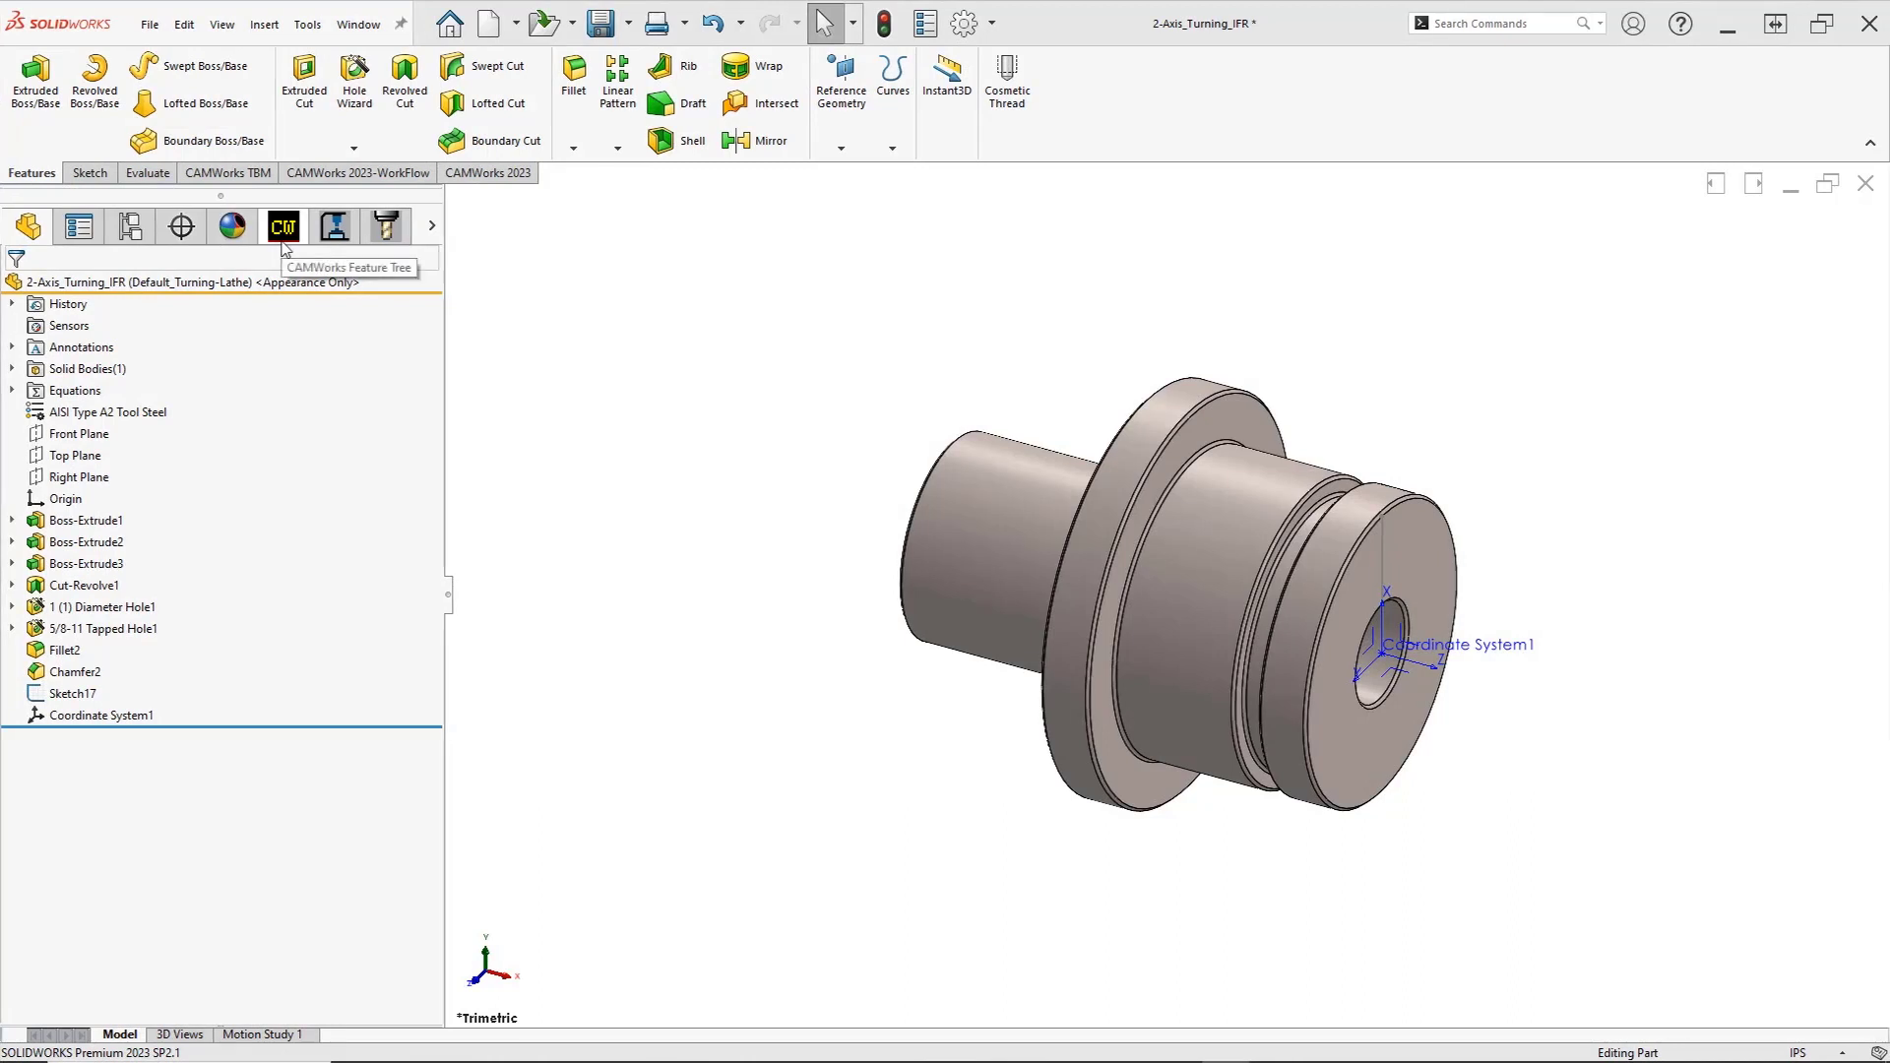
# Change the CAMWorks machine to Turn Single Turret - Inch and dismiss the post processor message
pyautogui.click(283, 242)
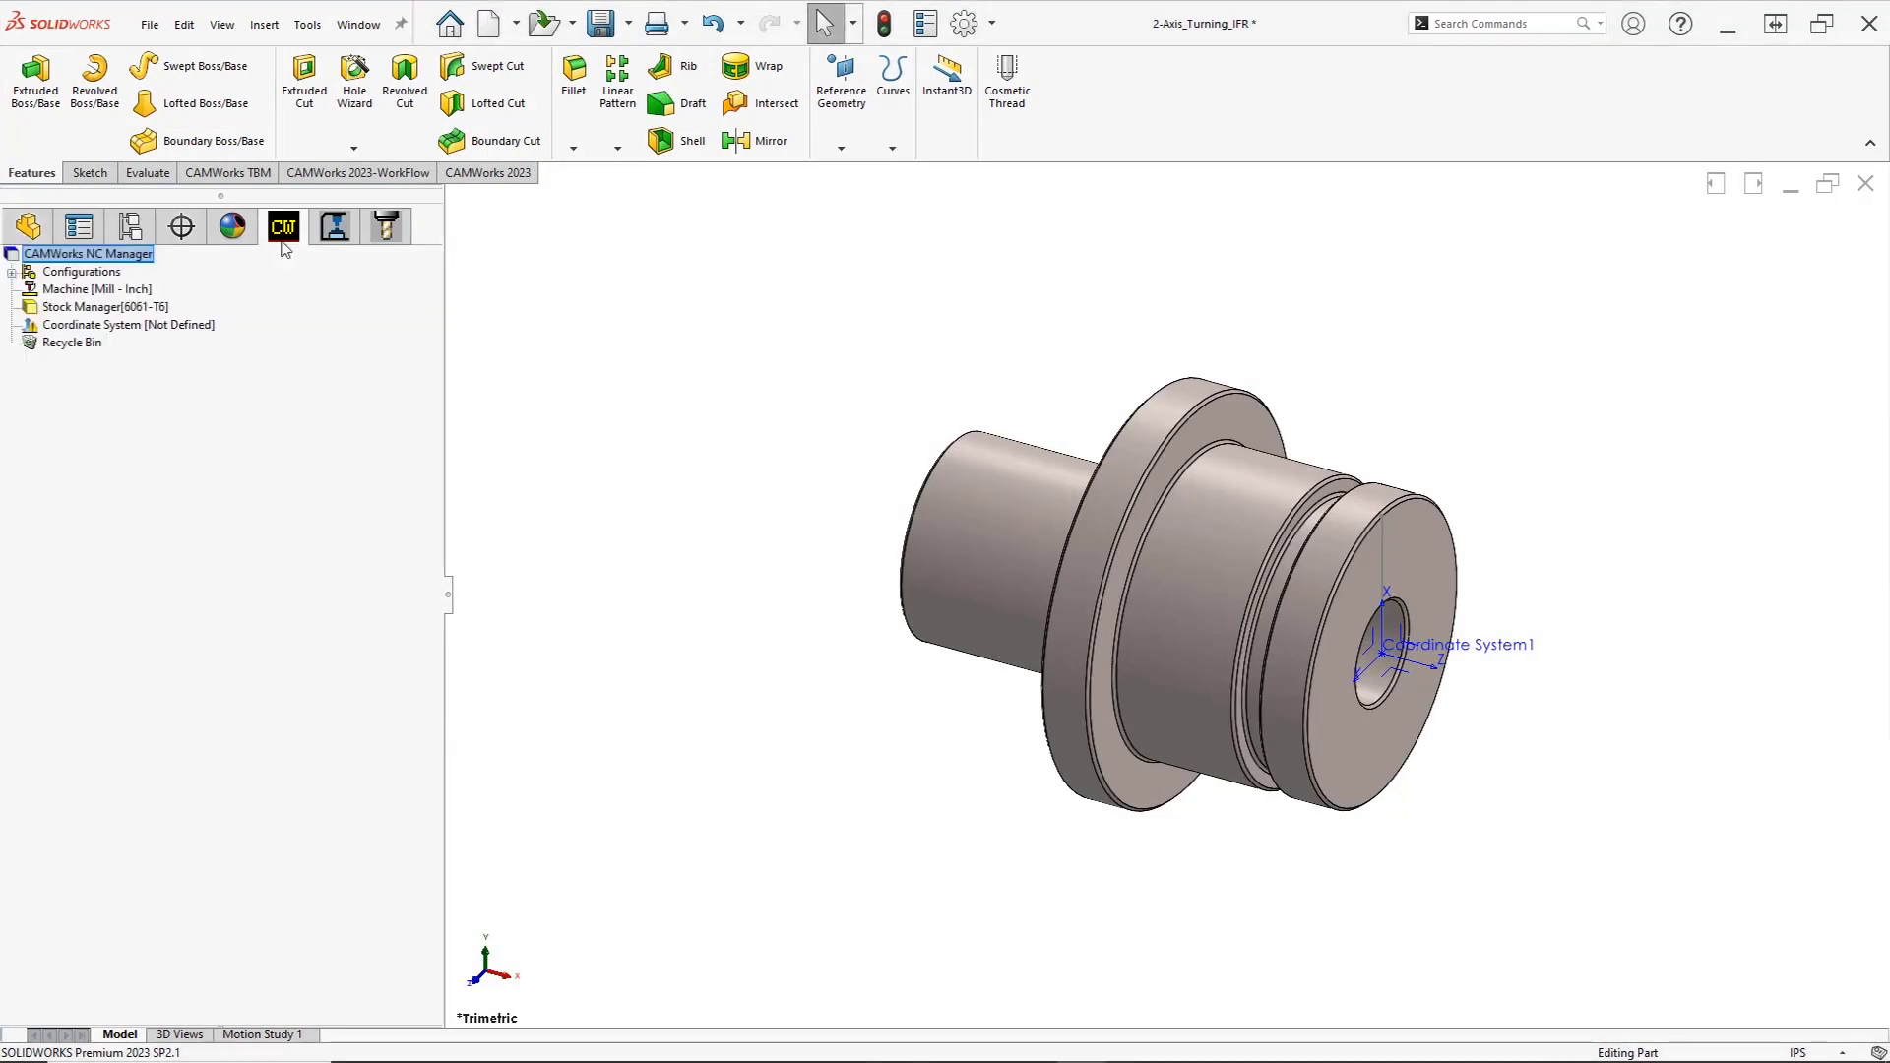
pyautogui.click(320, 174)
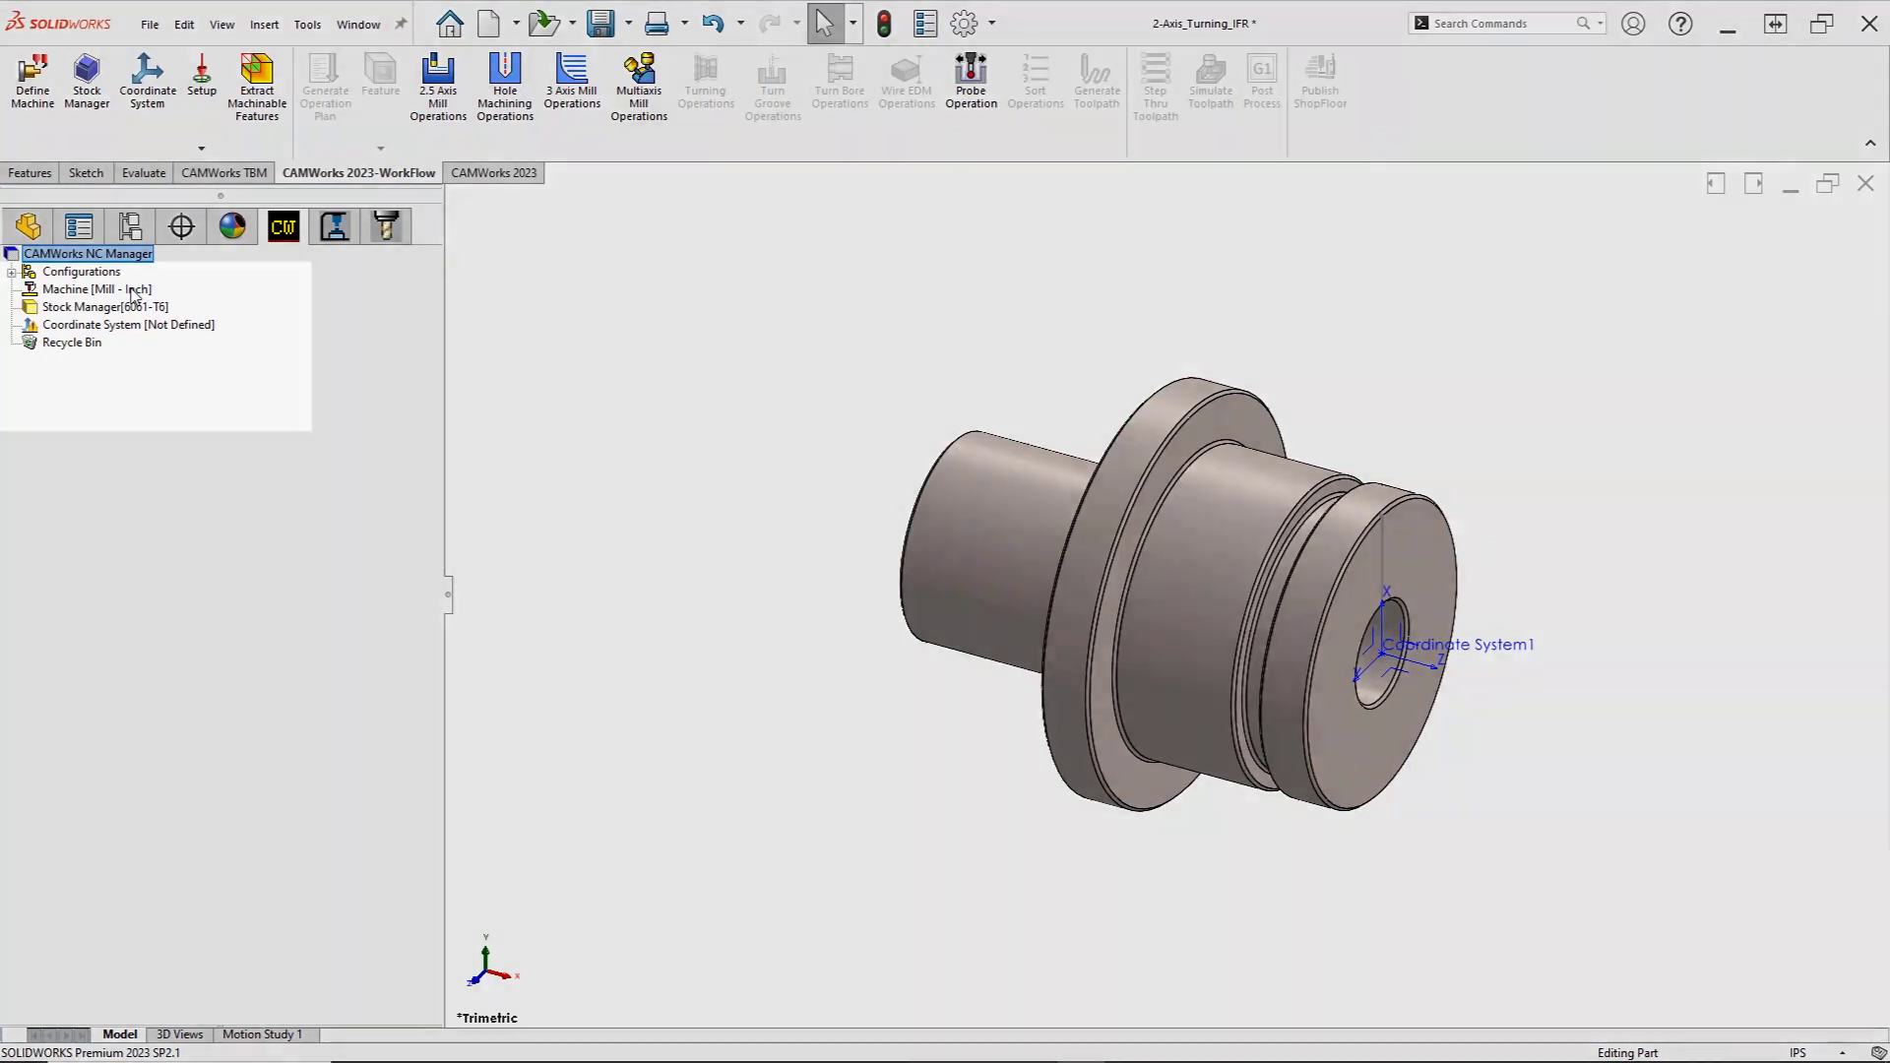
pyautogui.rightClick(135, 291)
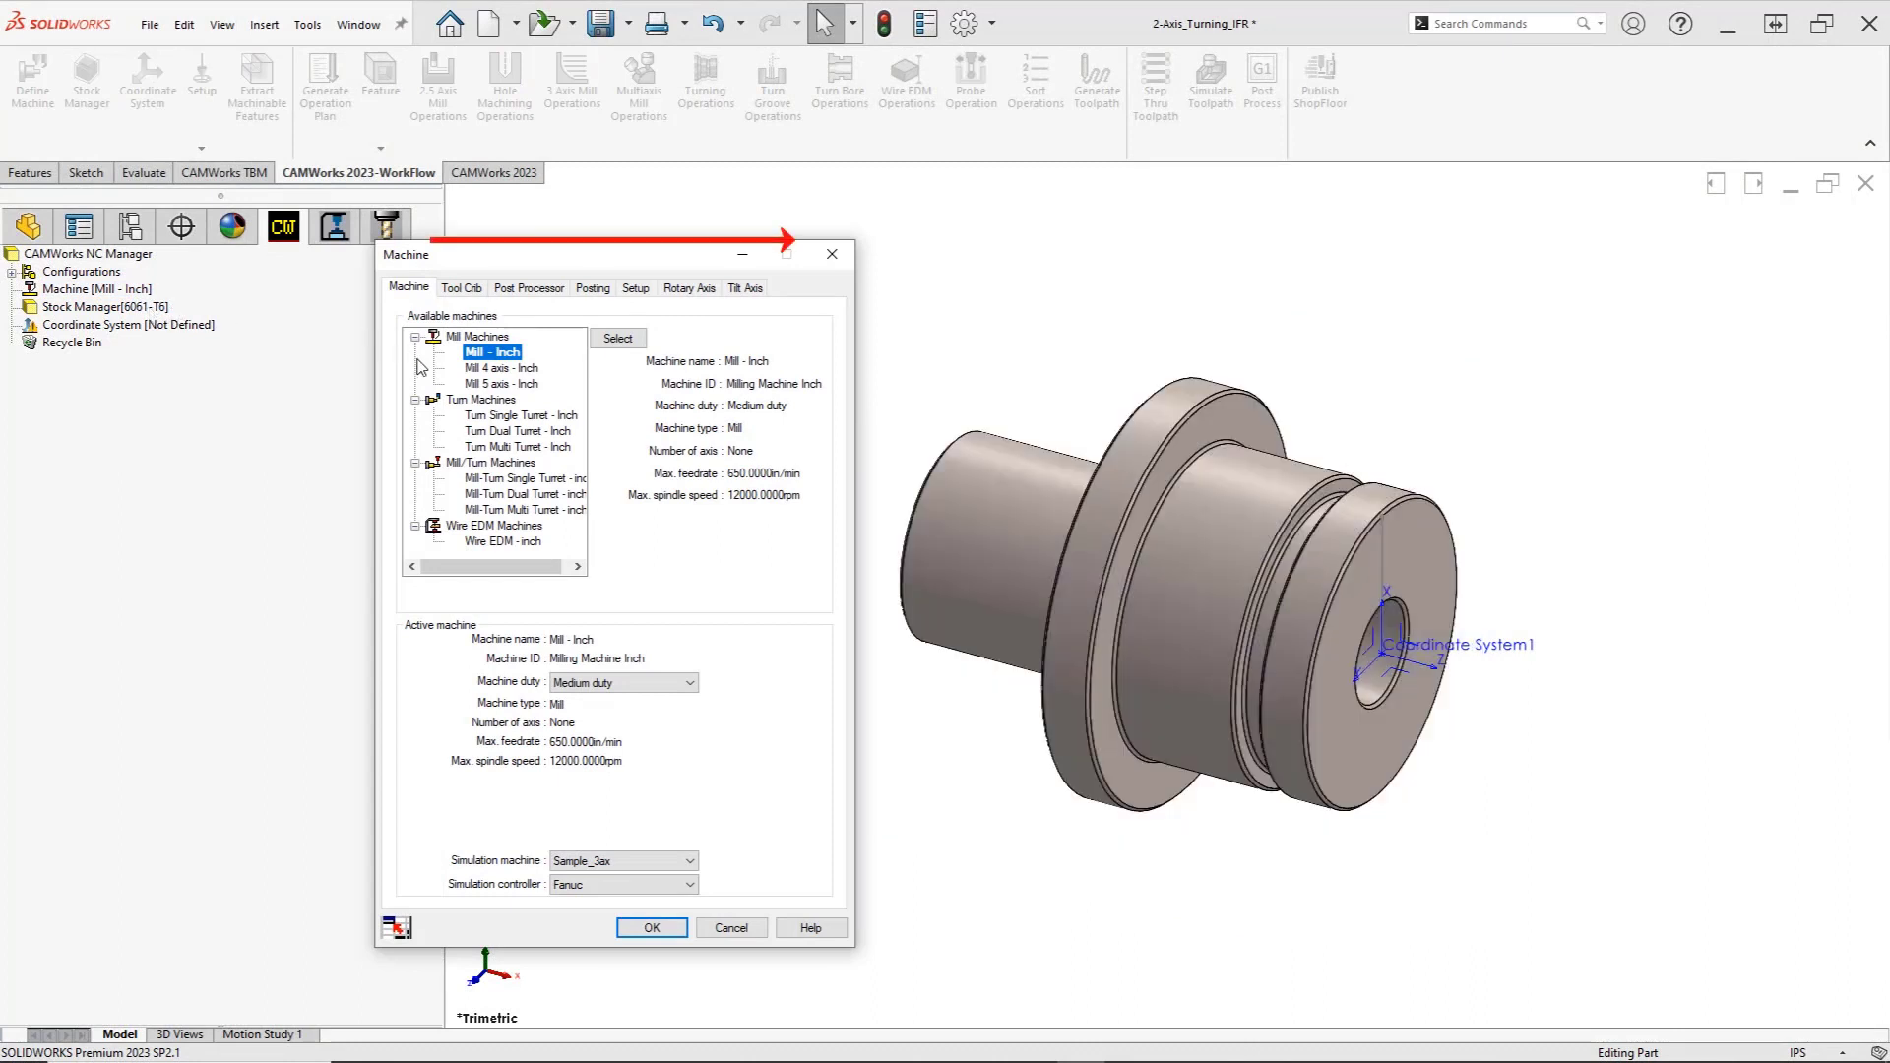
pyautogui.click(471, 400)
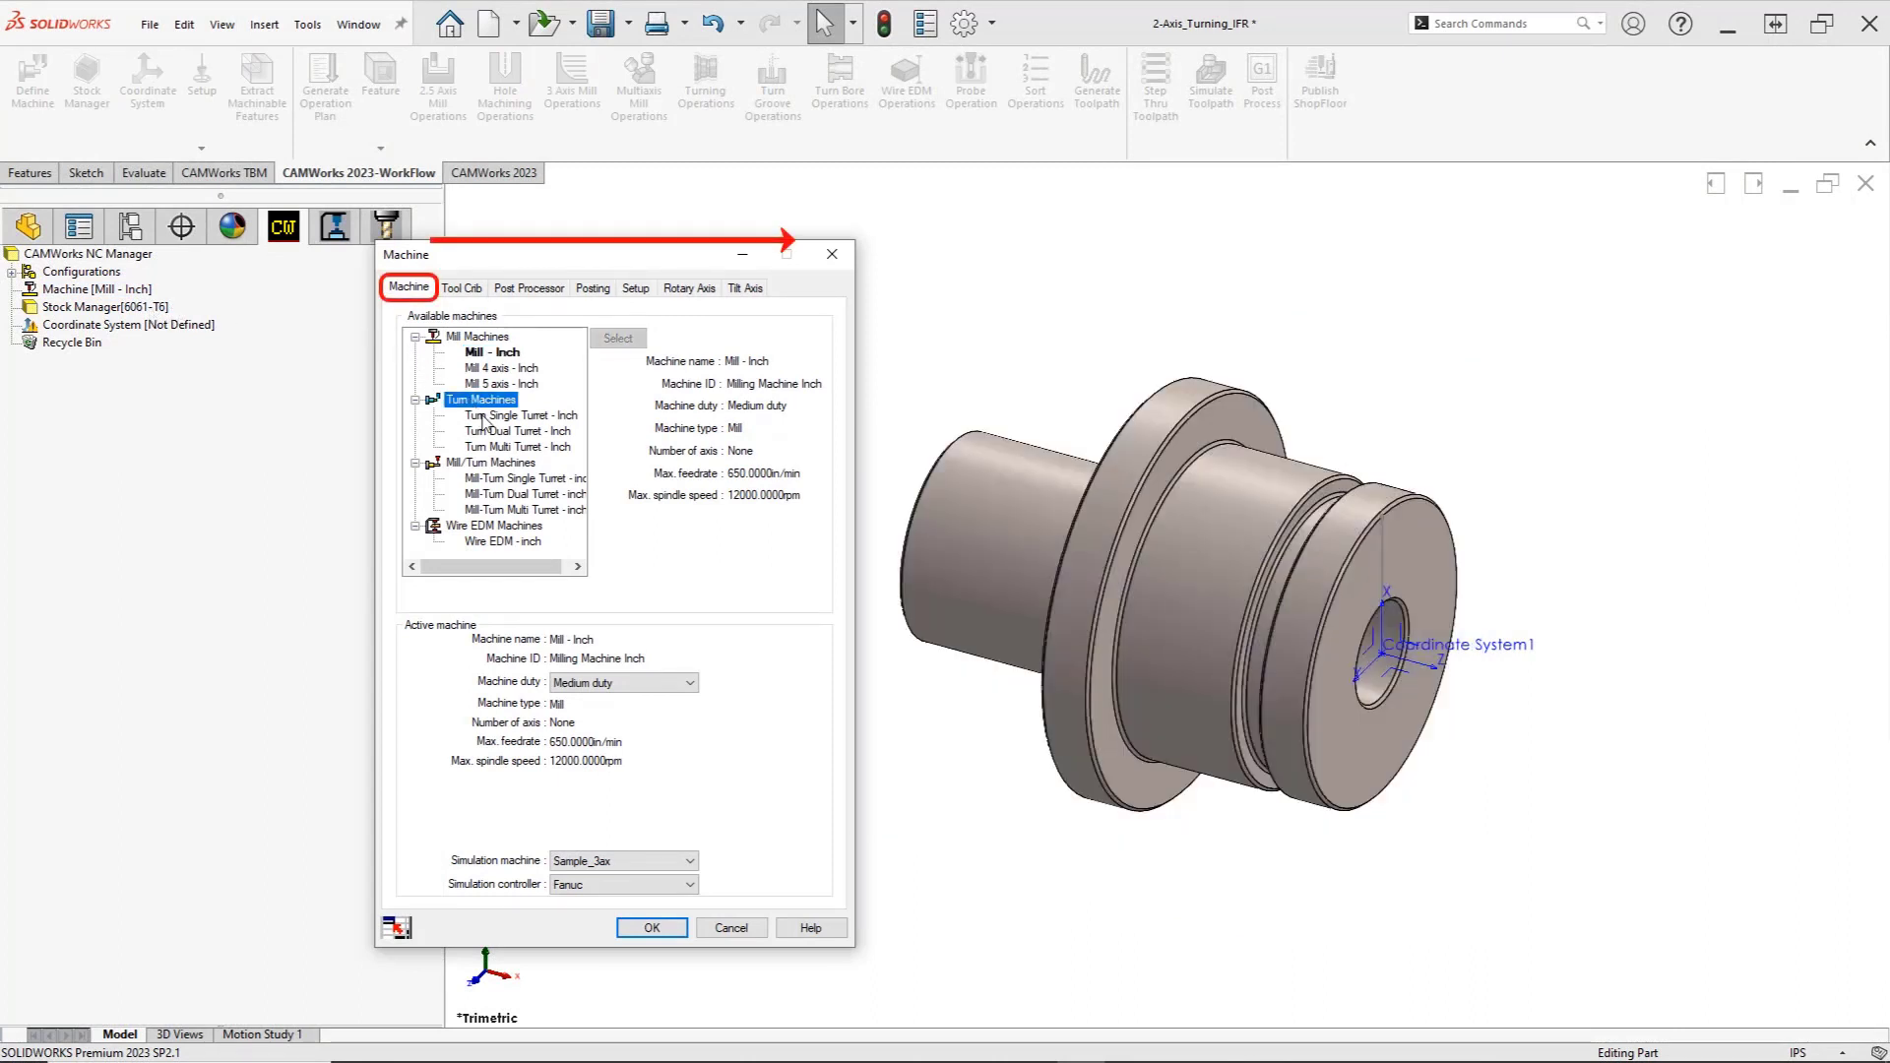
pyautogui.click(482, 416)
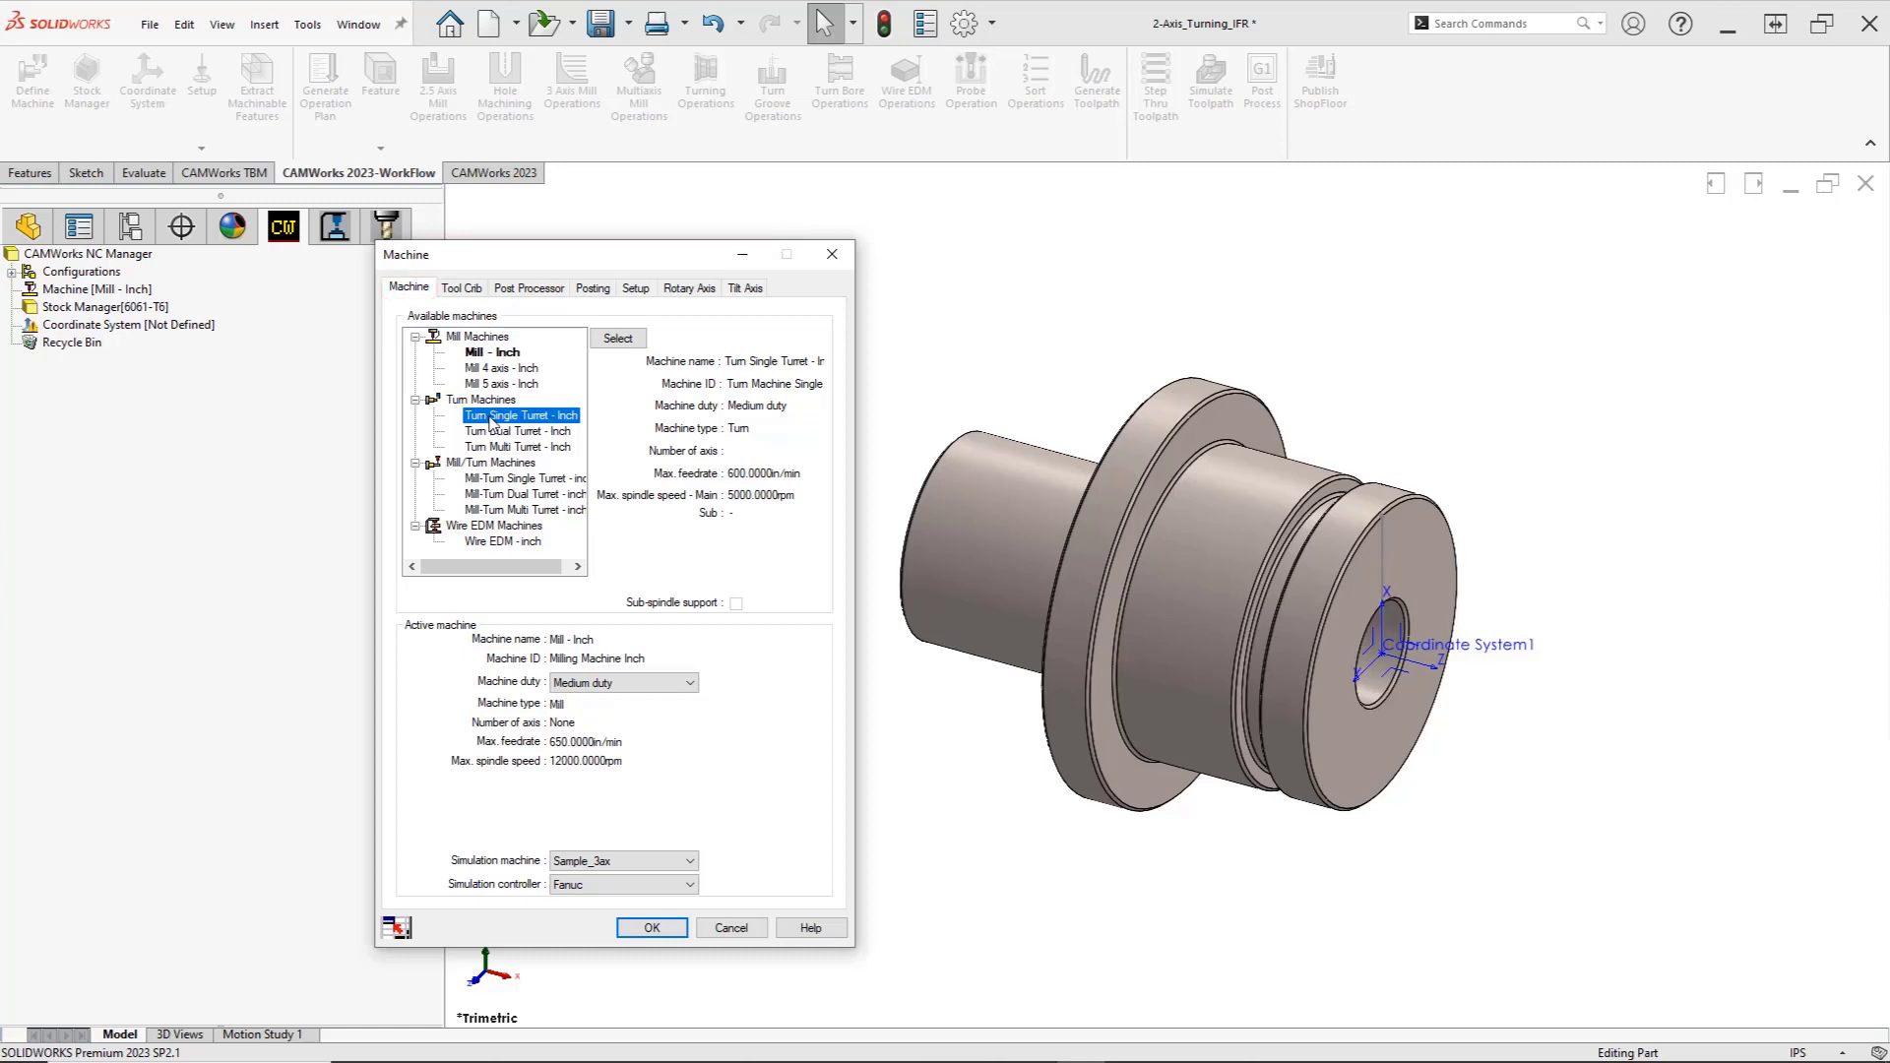
pyautogui.click(618, 340)
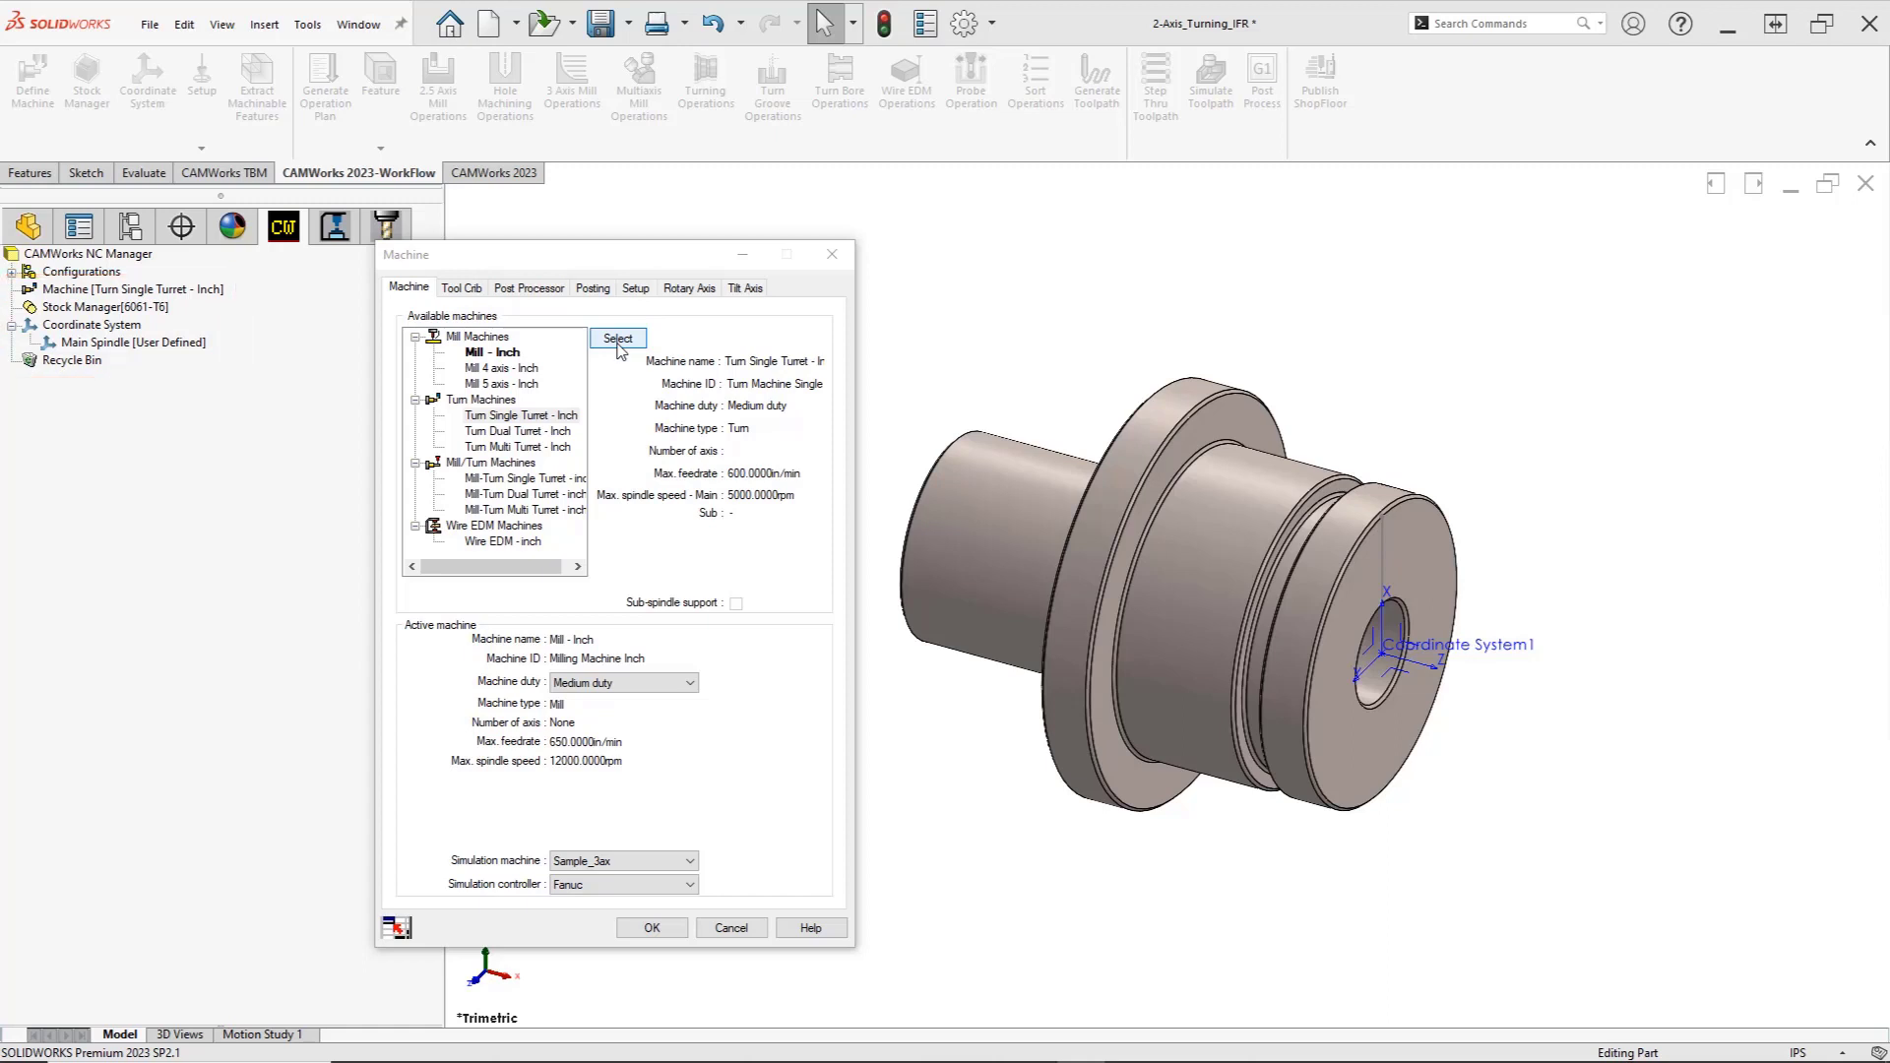
pyautogui.click(618, 344)
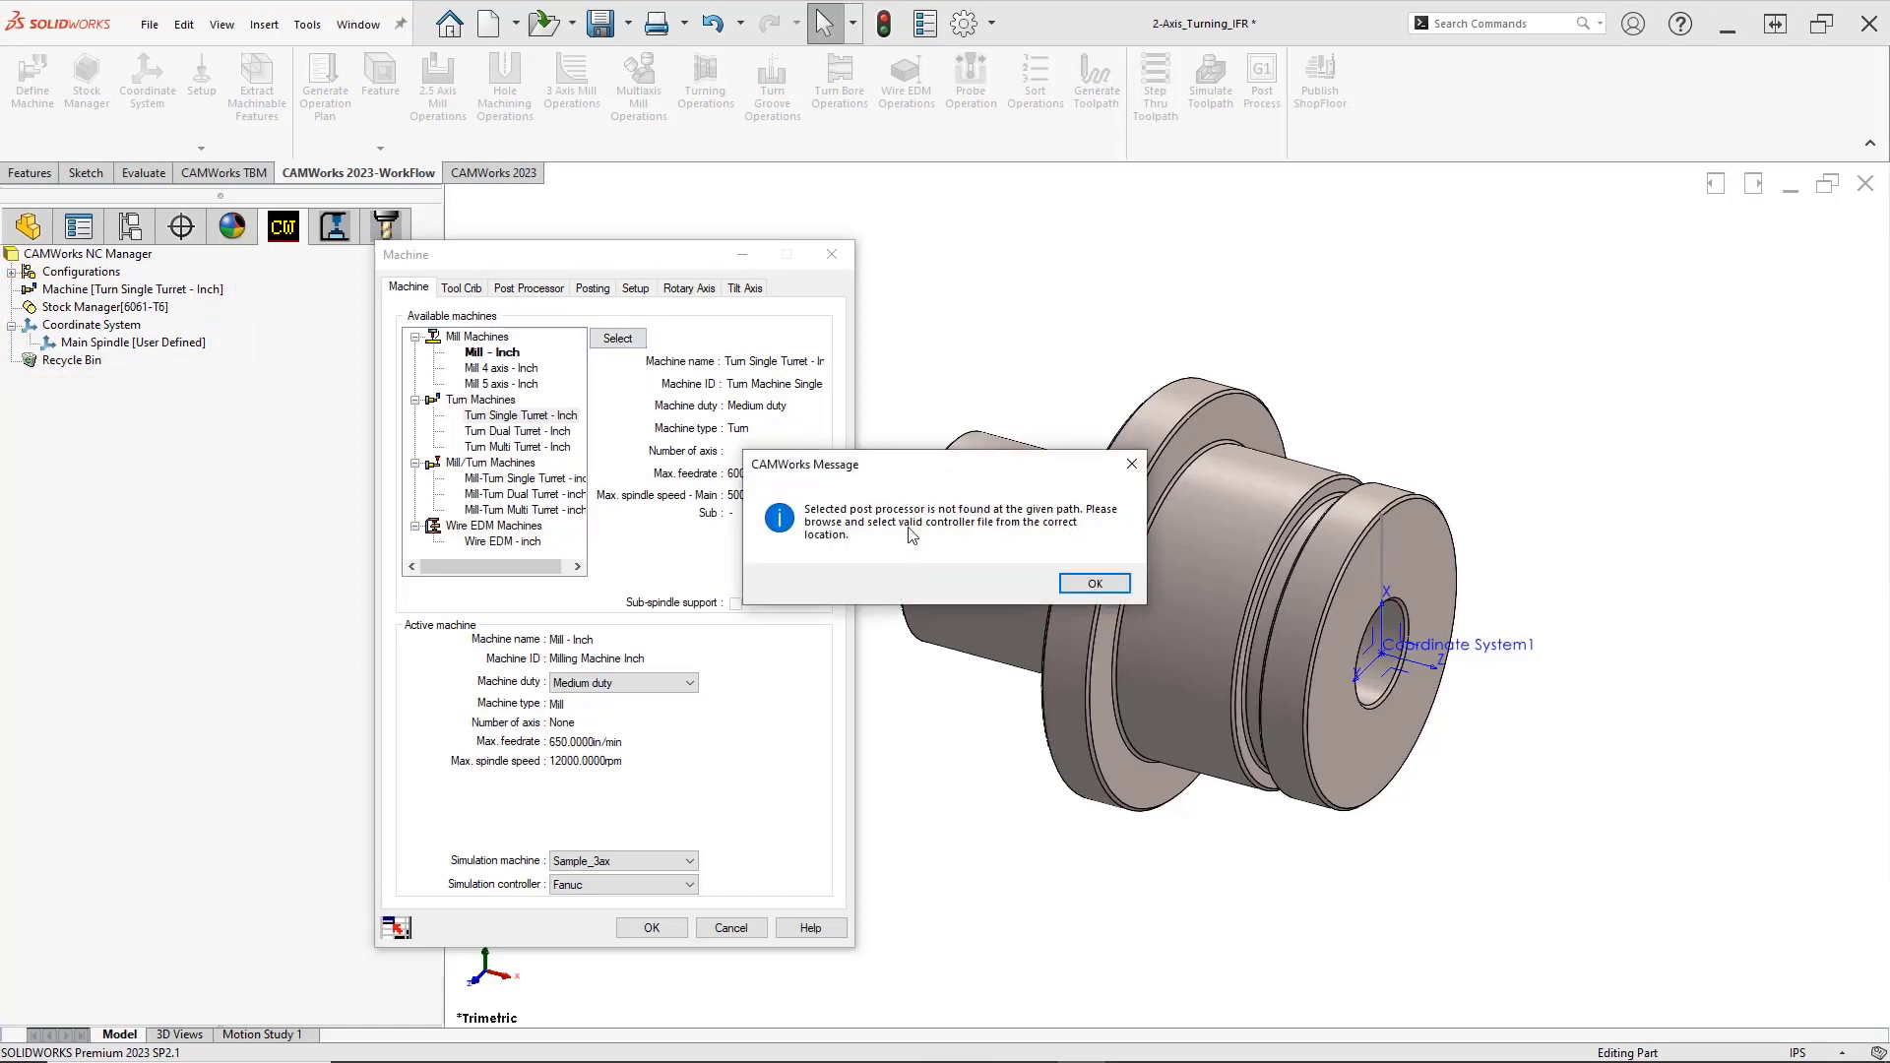
pyautogui.click(1095, 584)
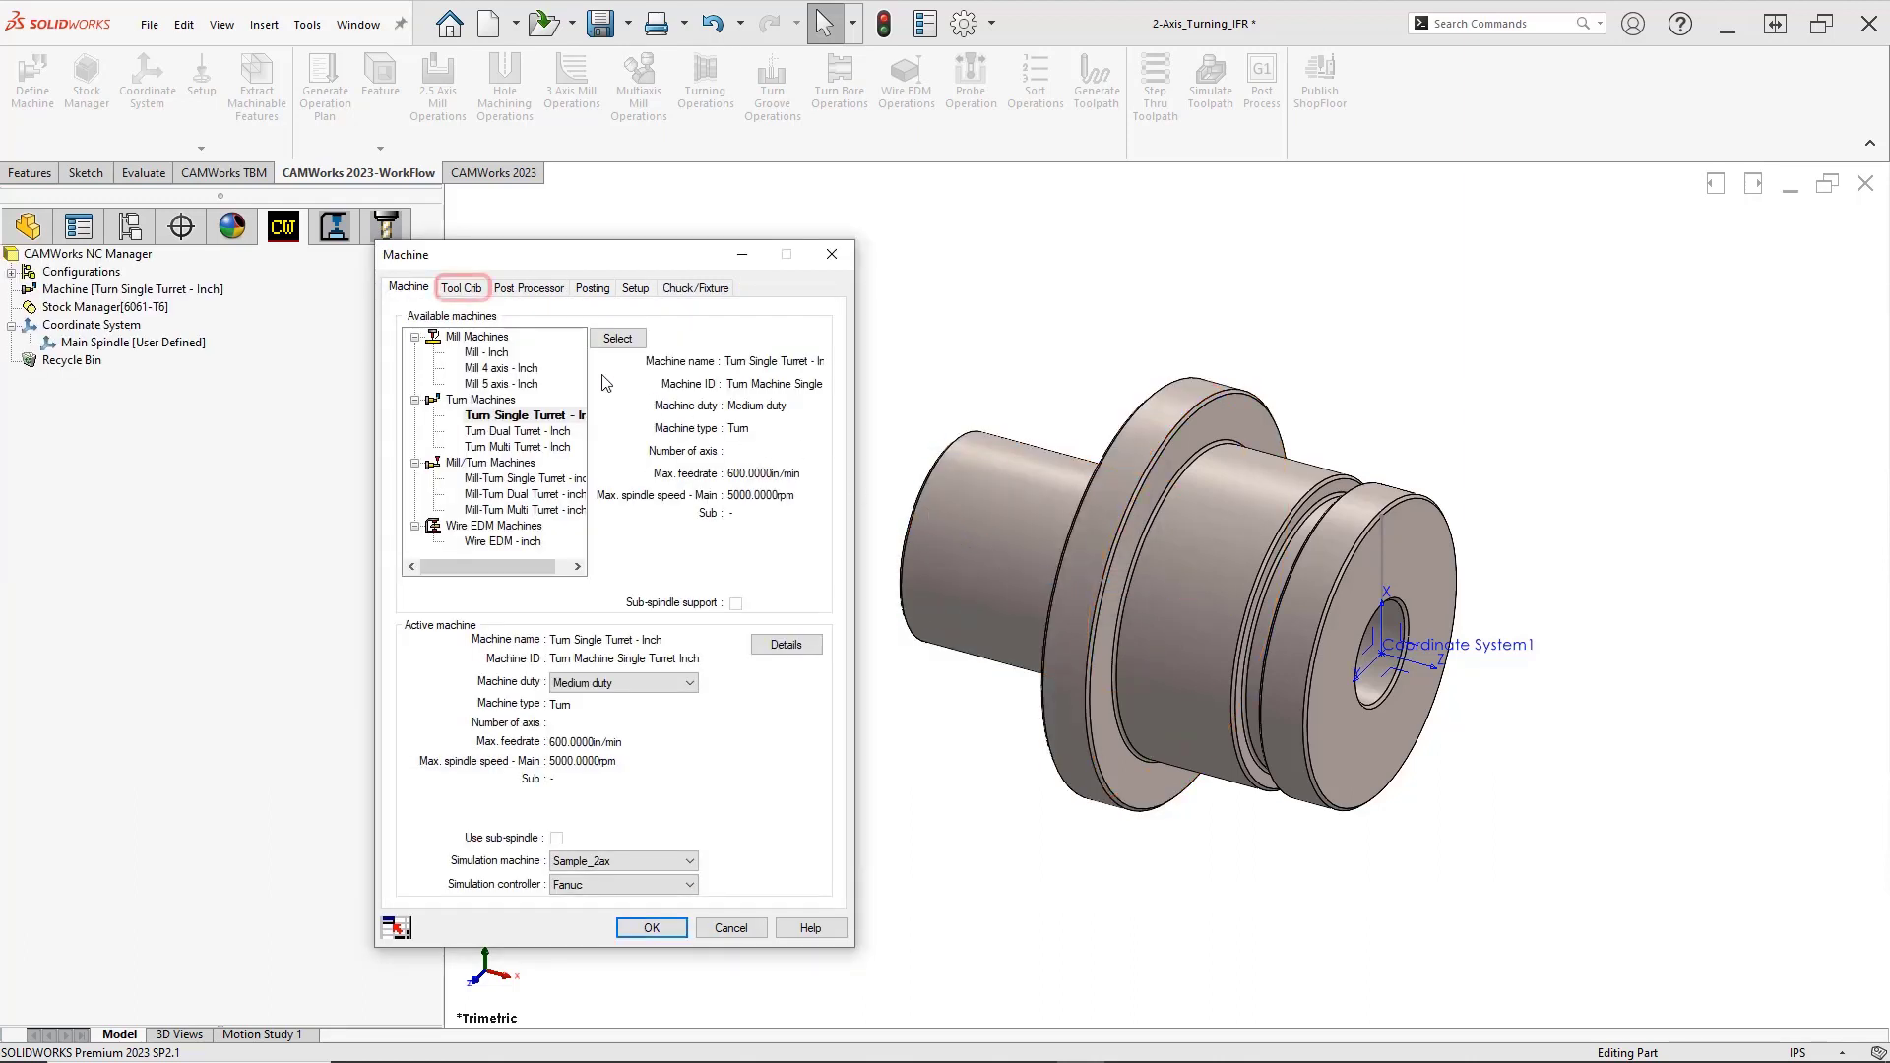
# Make Tool Crib 2 Rear (Inch) the machine's active tool crib
pyautogui.click(463, 288)
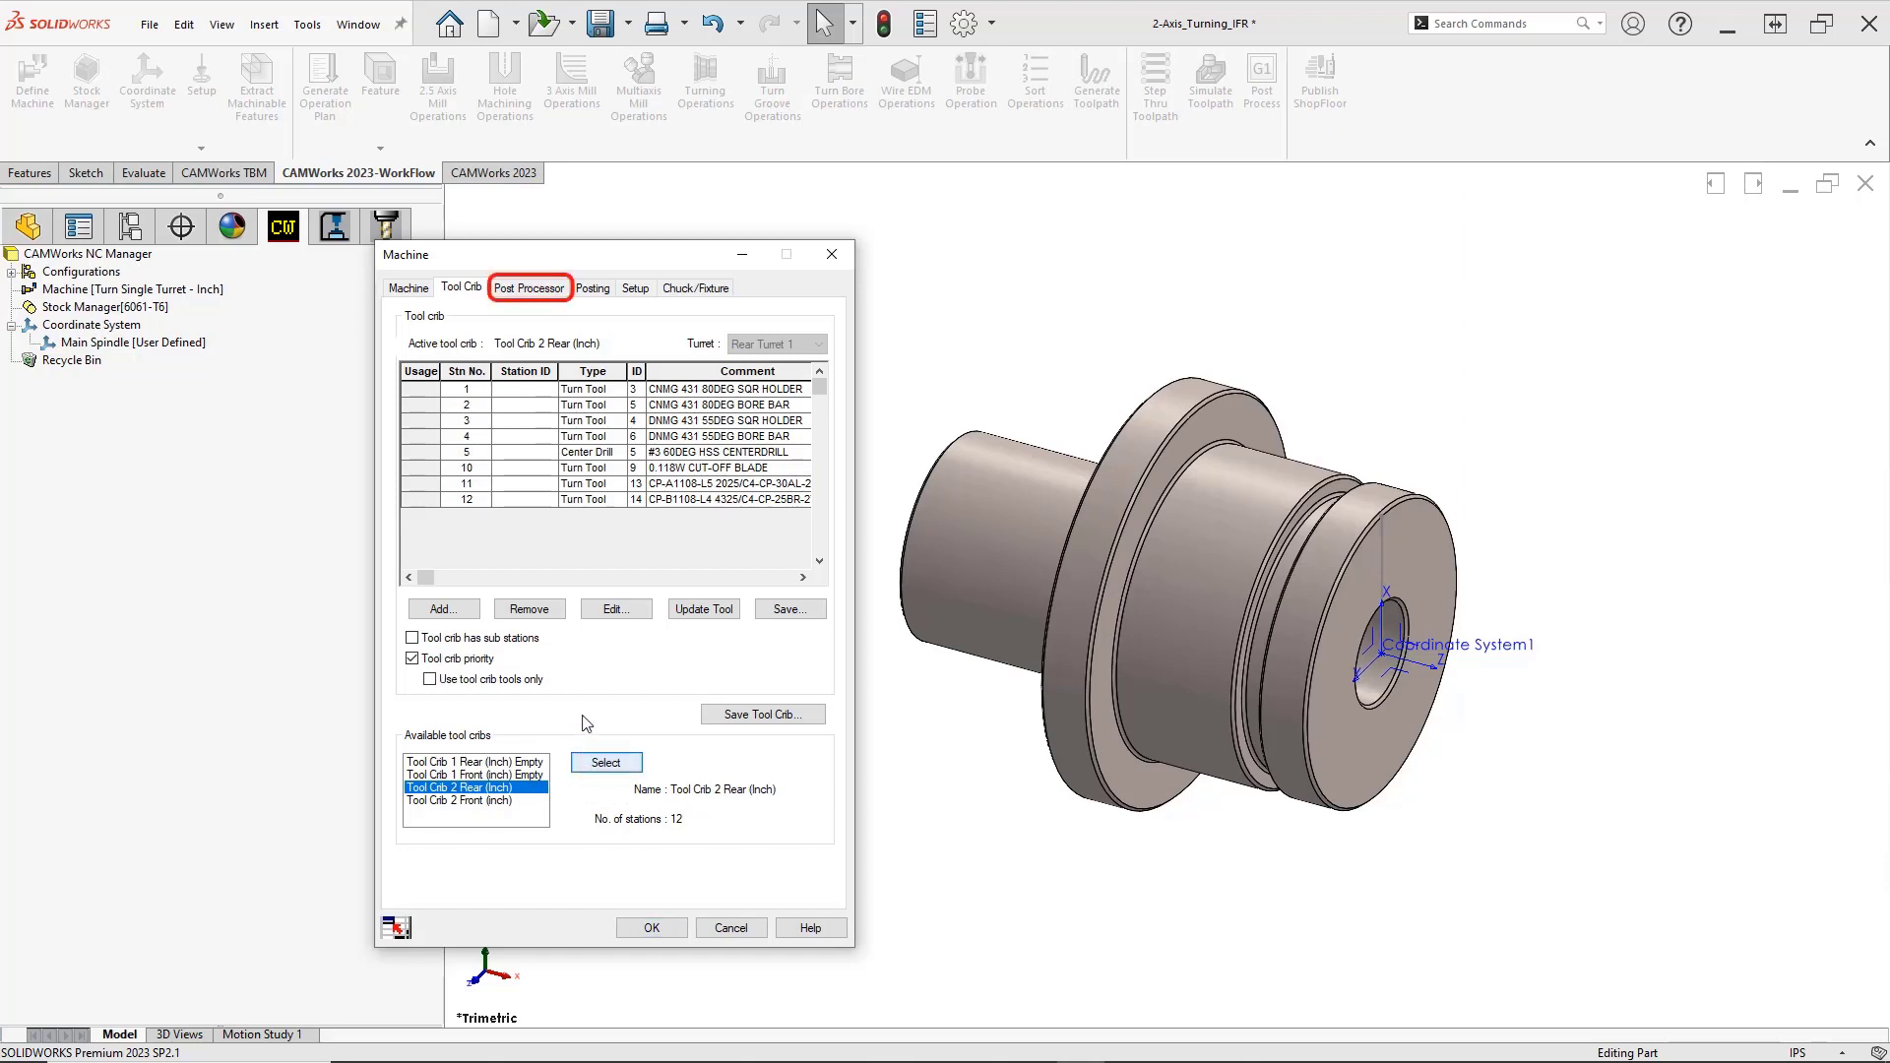
# Browse for the HAAS_ST20.ctl controller file in the Turn posts folder and make it the machine's active post processor
pyautogui.click(529, 287)
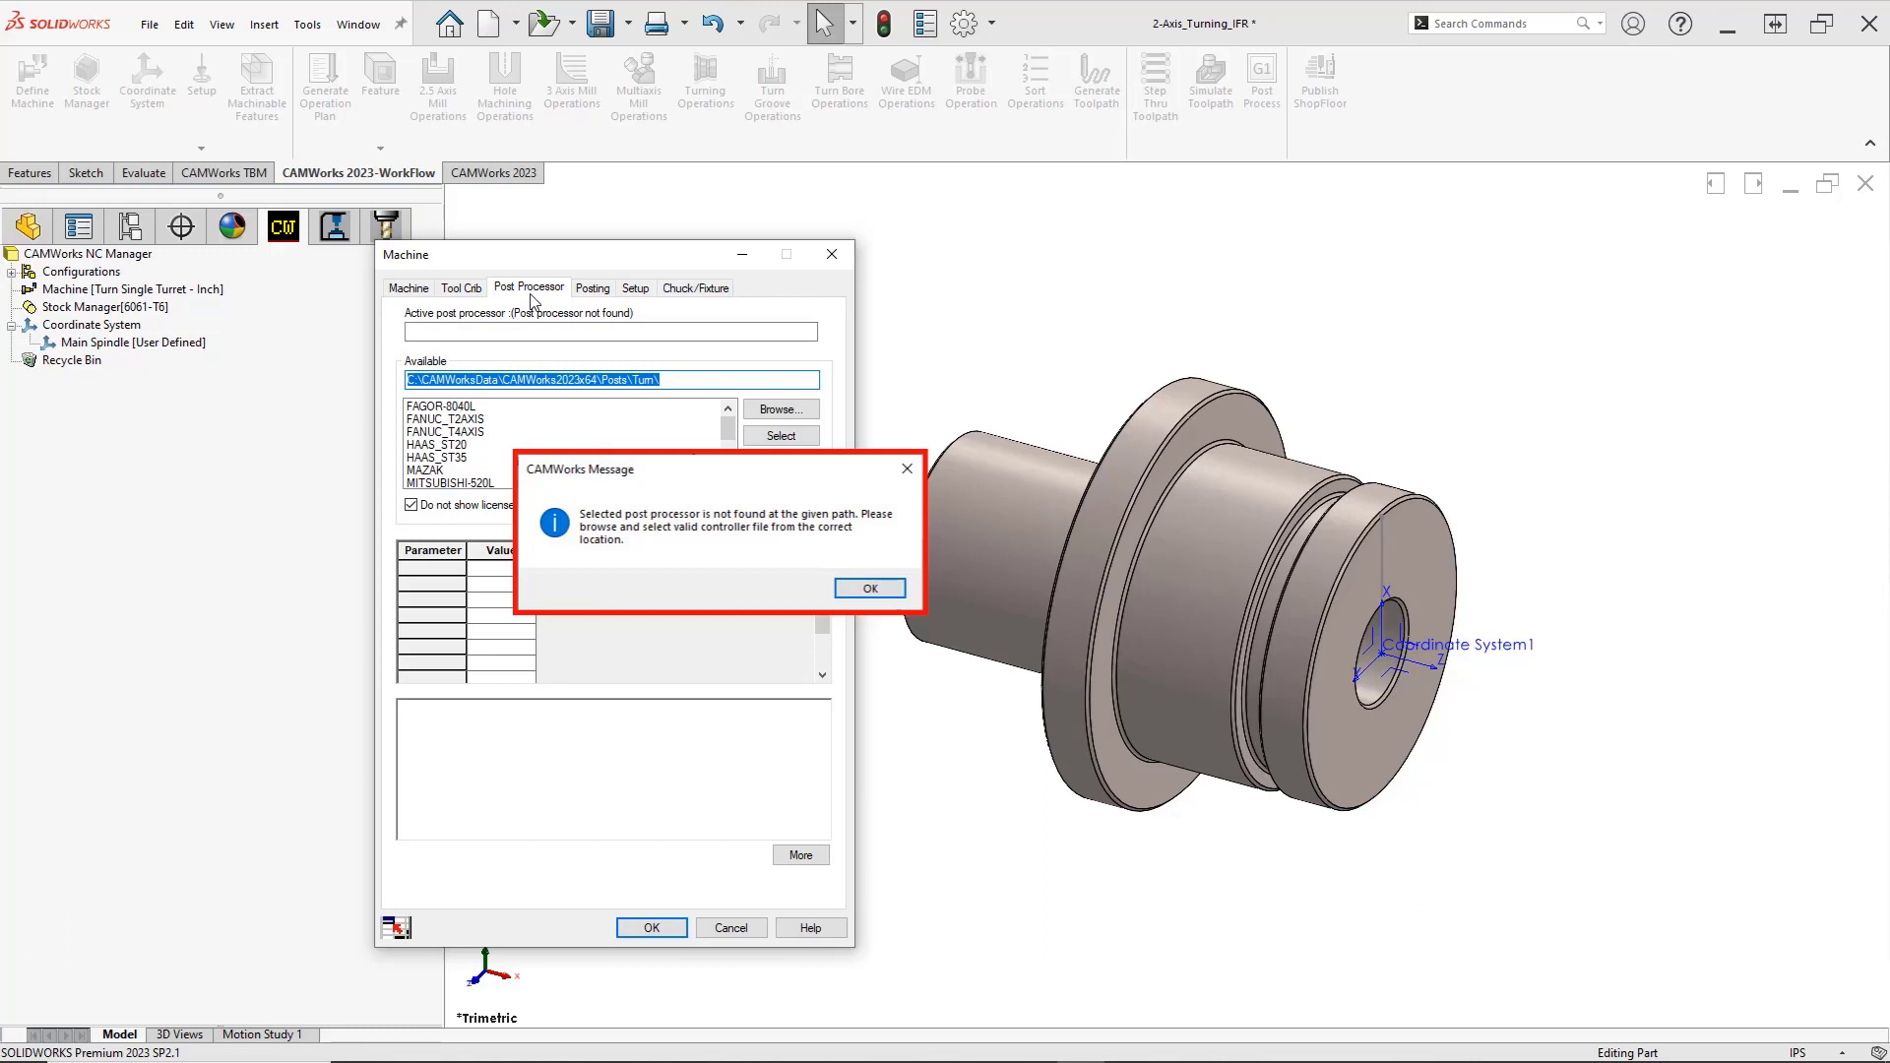
pyautogui.press('Return')
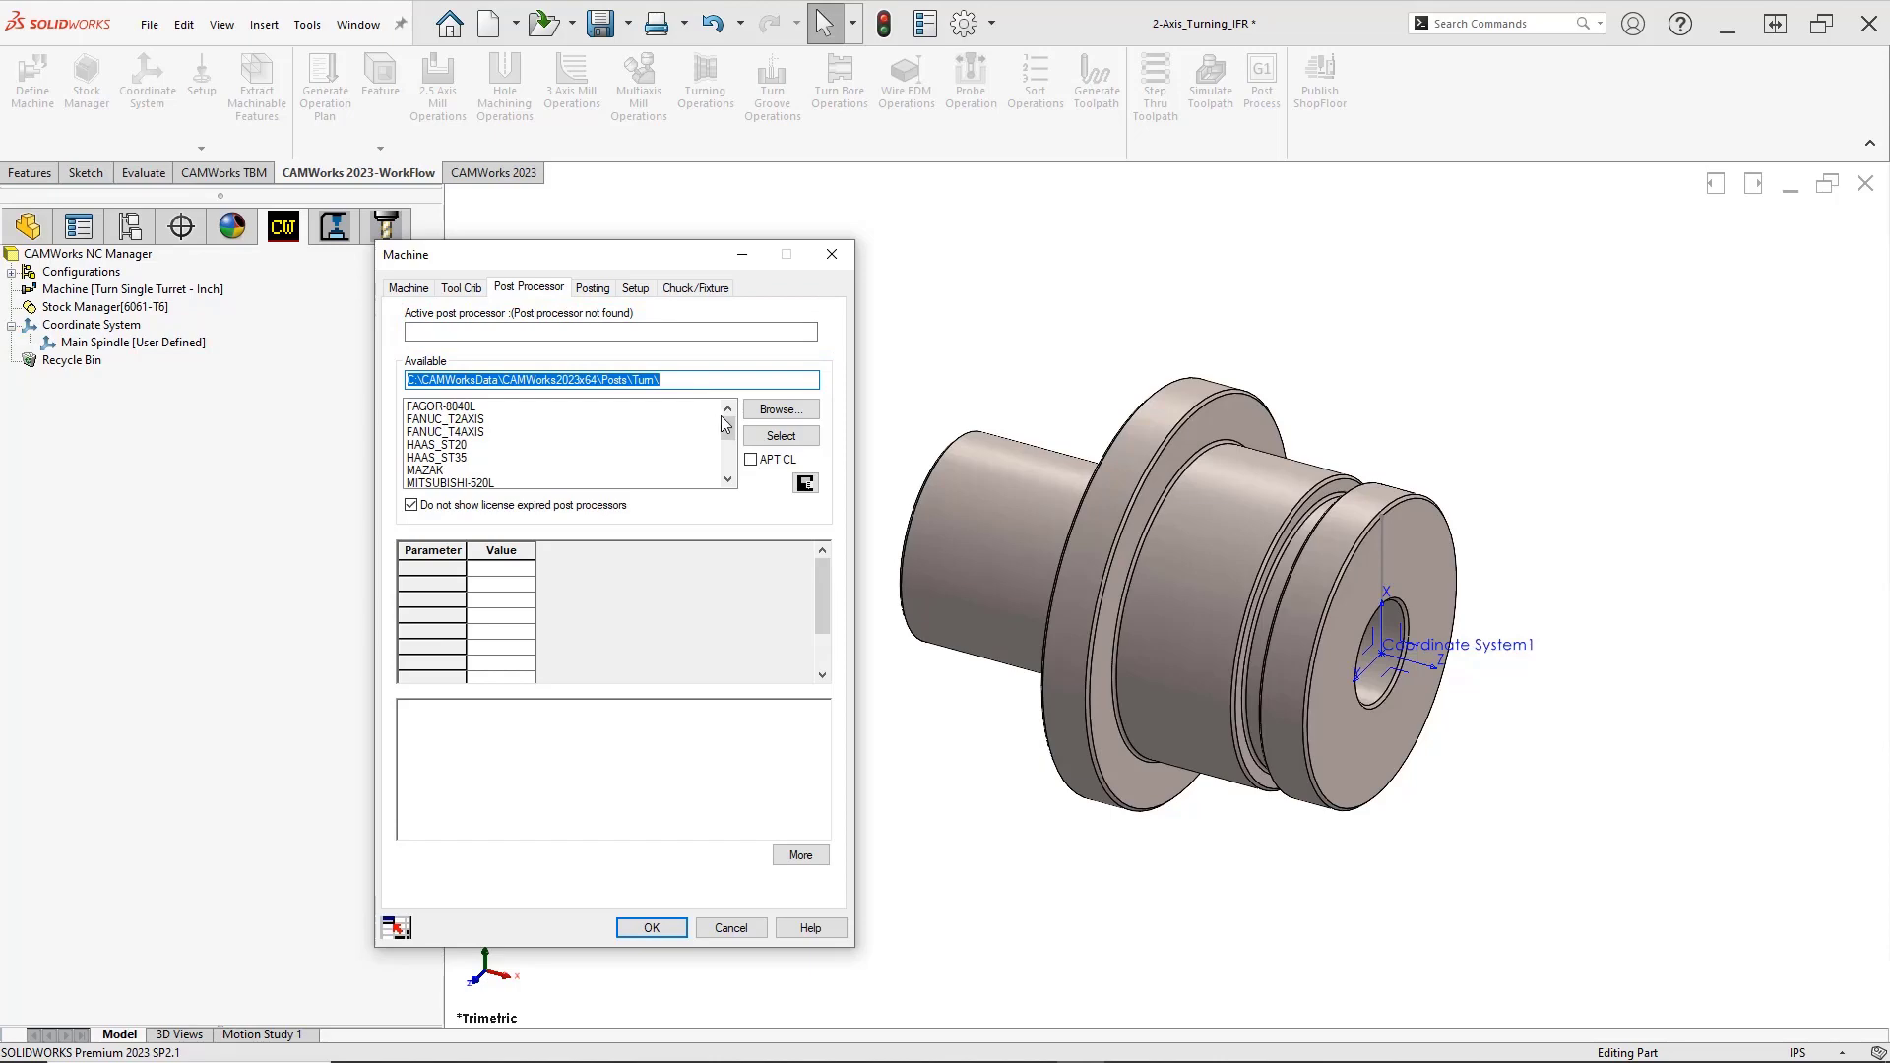
pyautogui.click(753, 410)
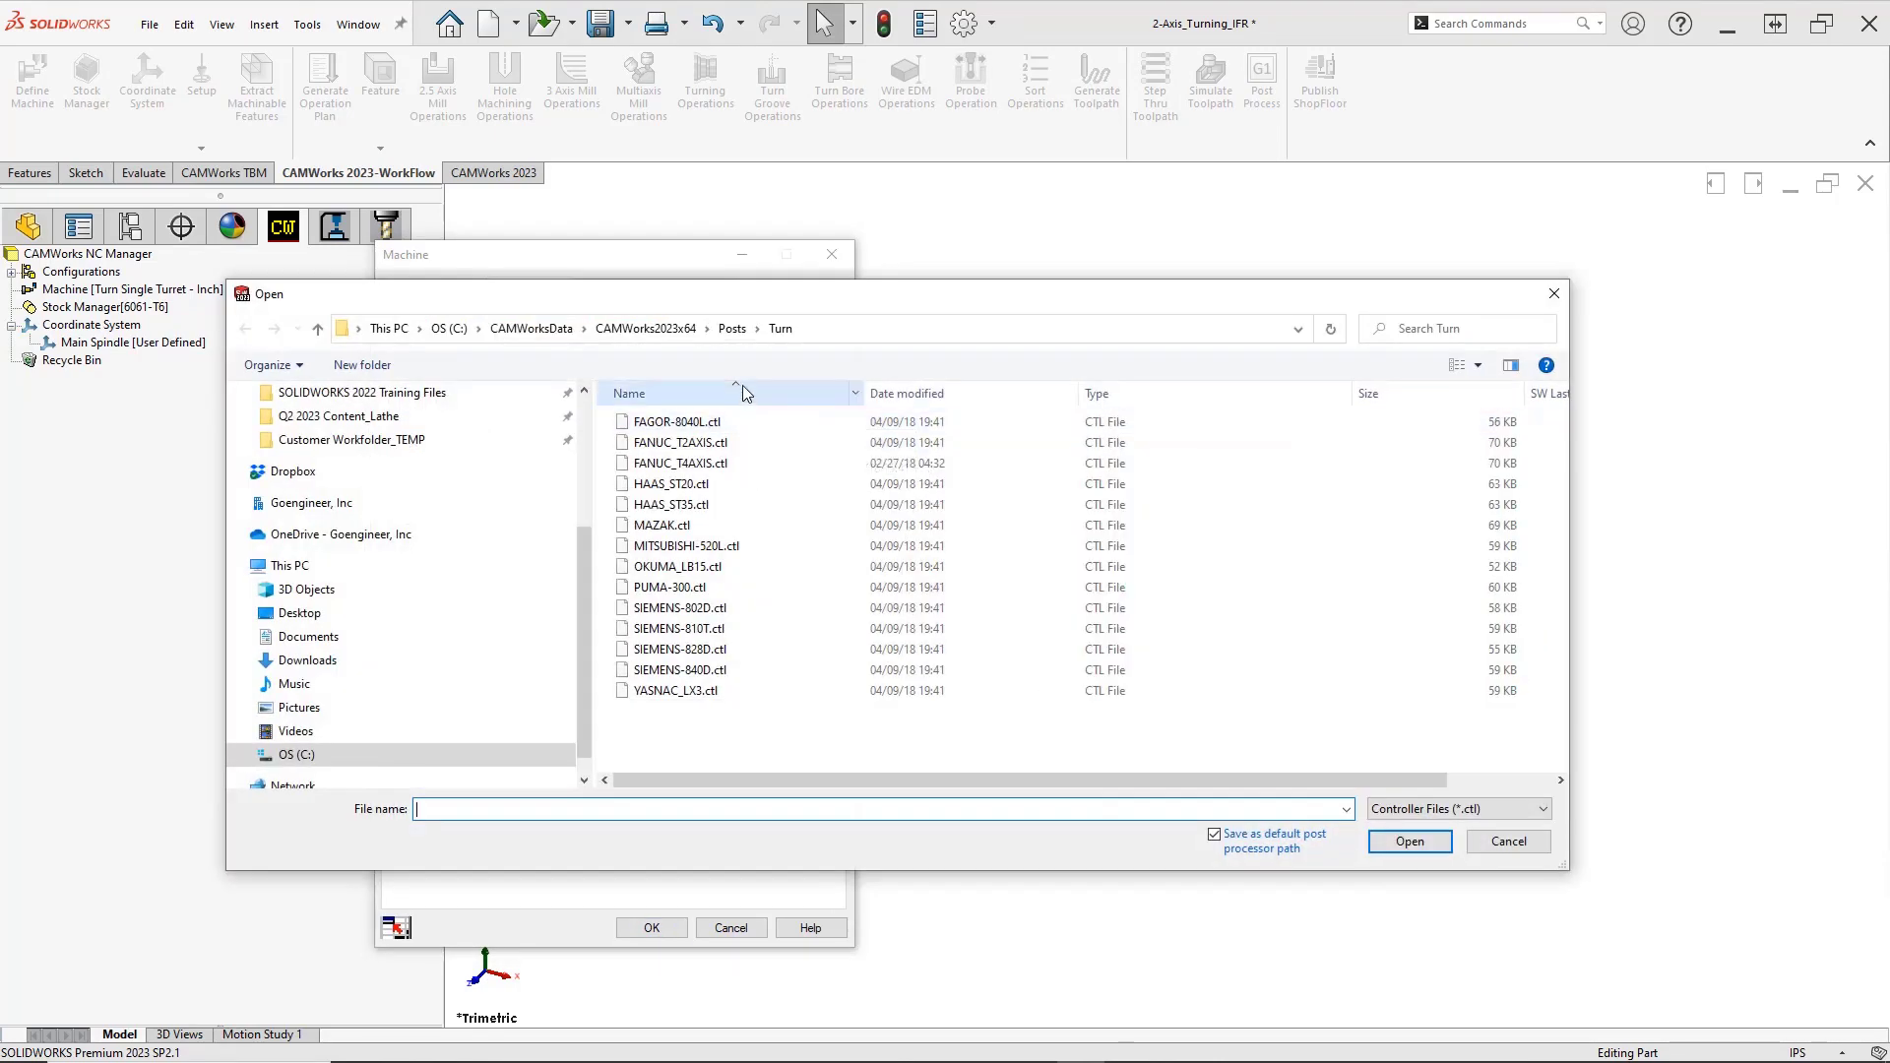
pyautogui.click(719, 486)
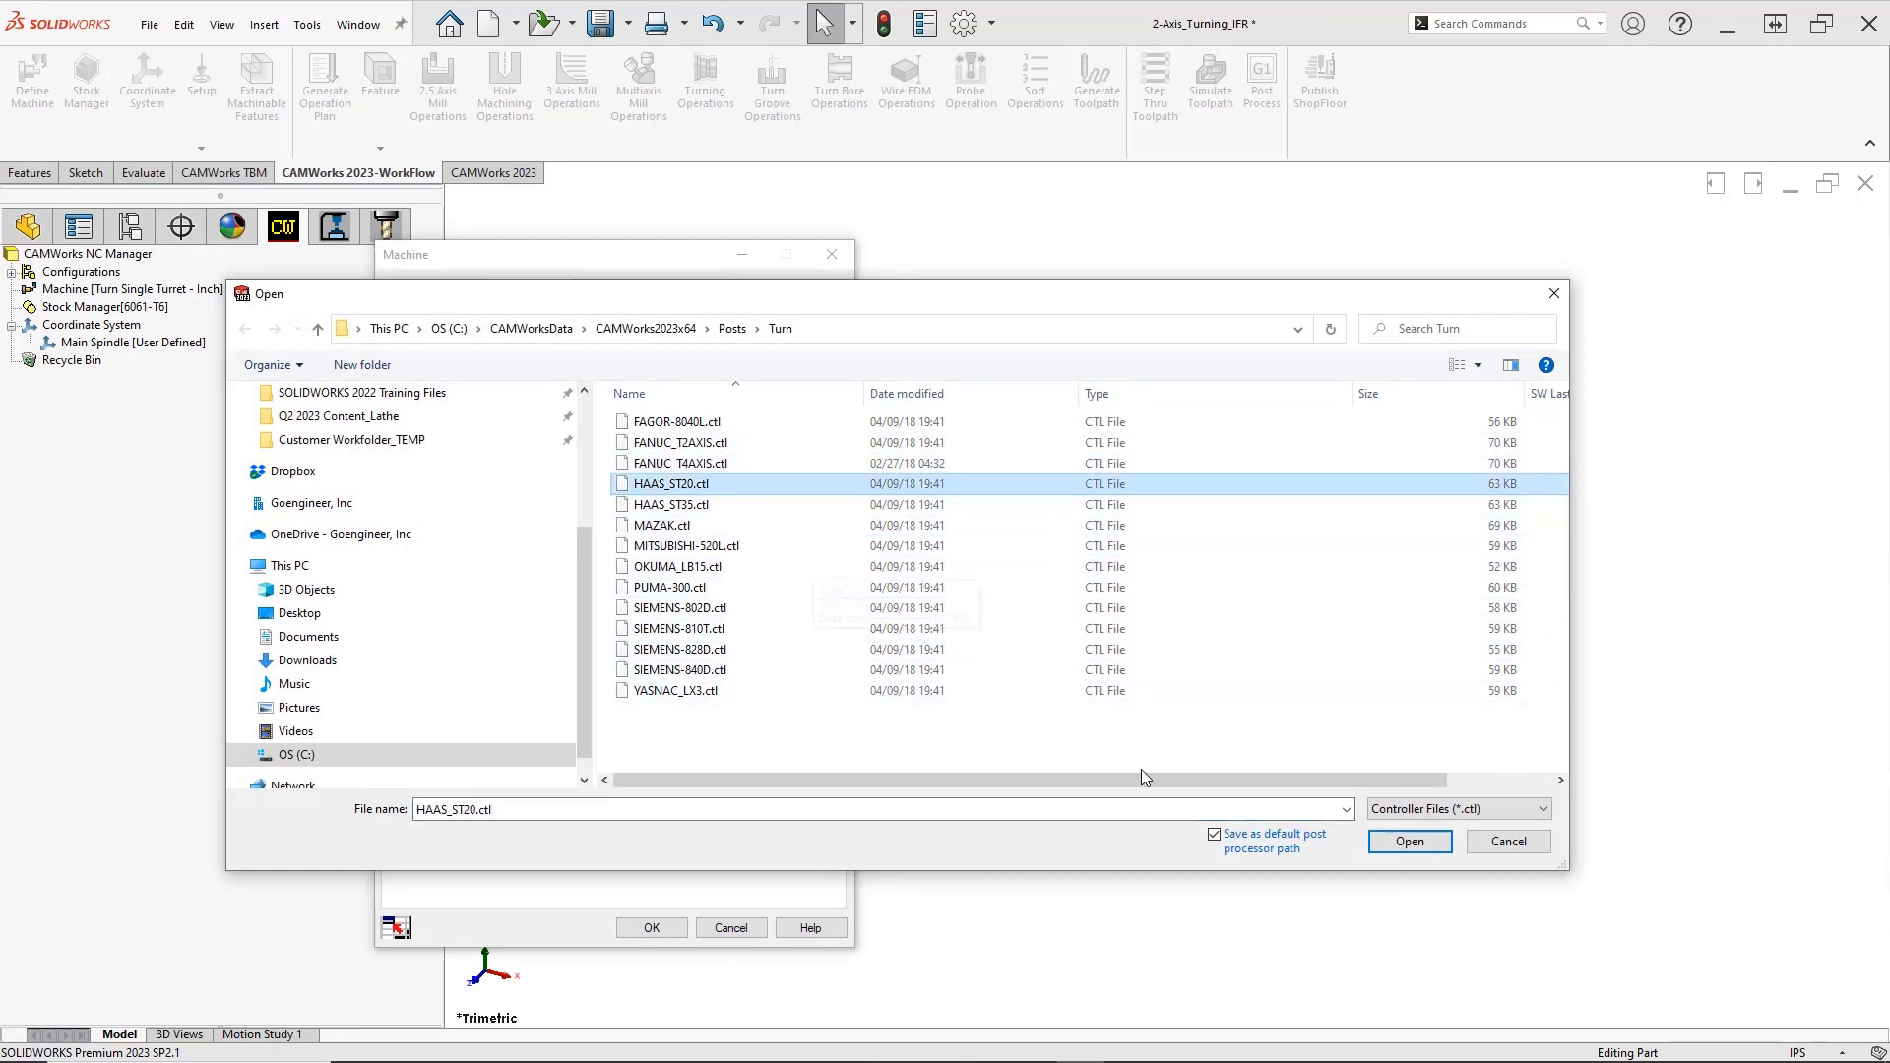
pyautogui.click(1389, 842)
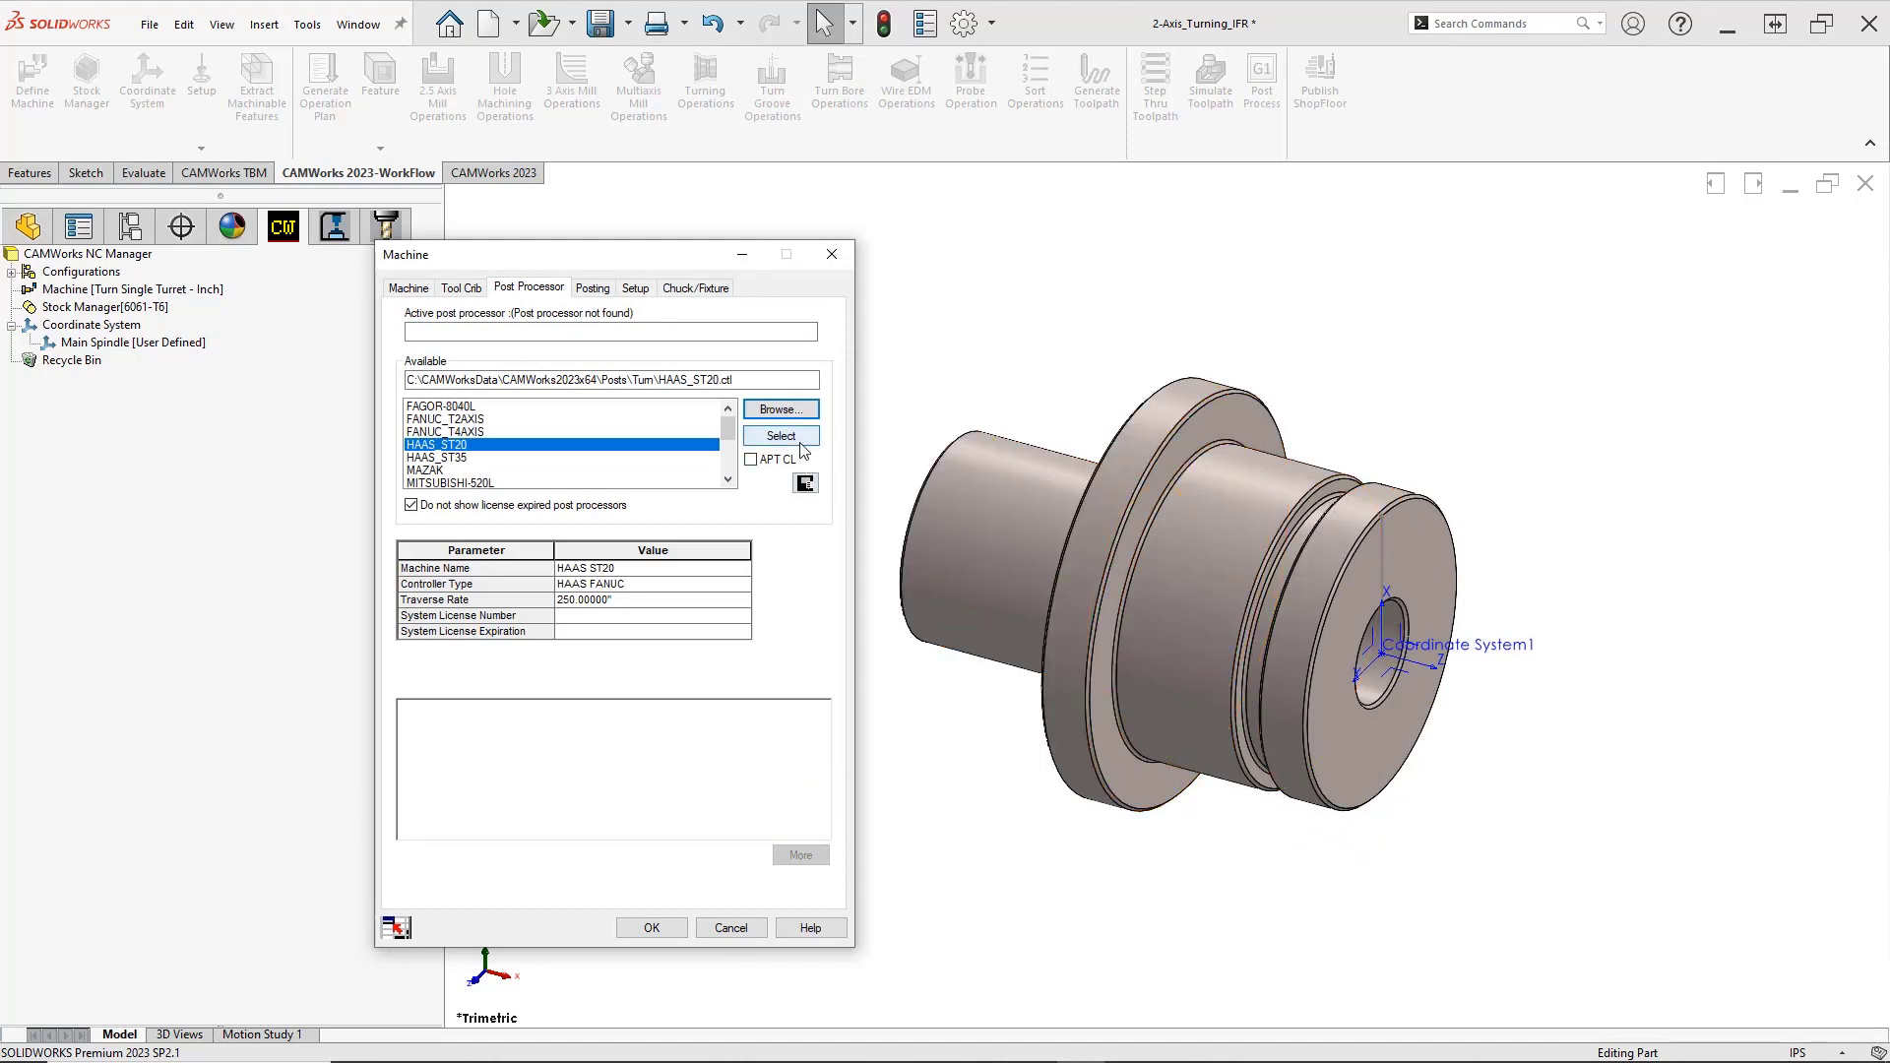
pyautogui.click(781, 436)
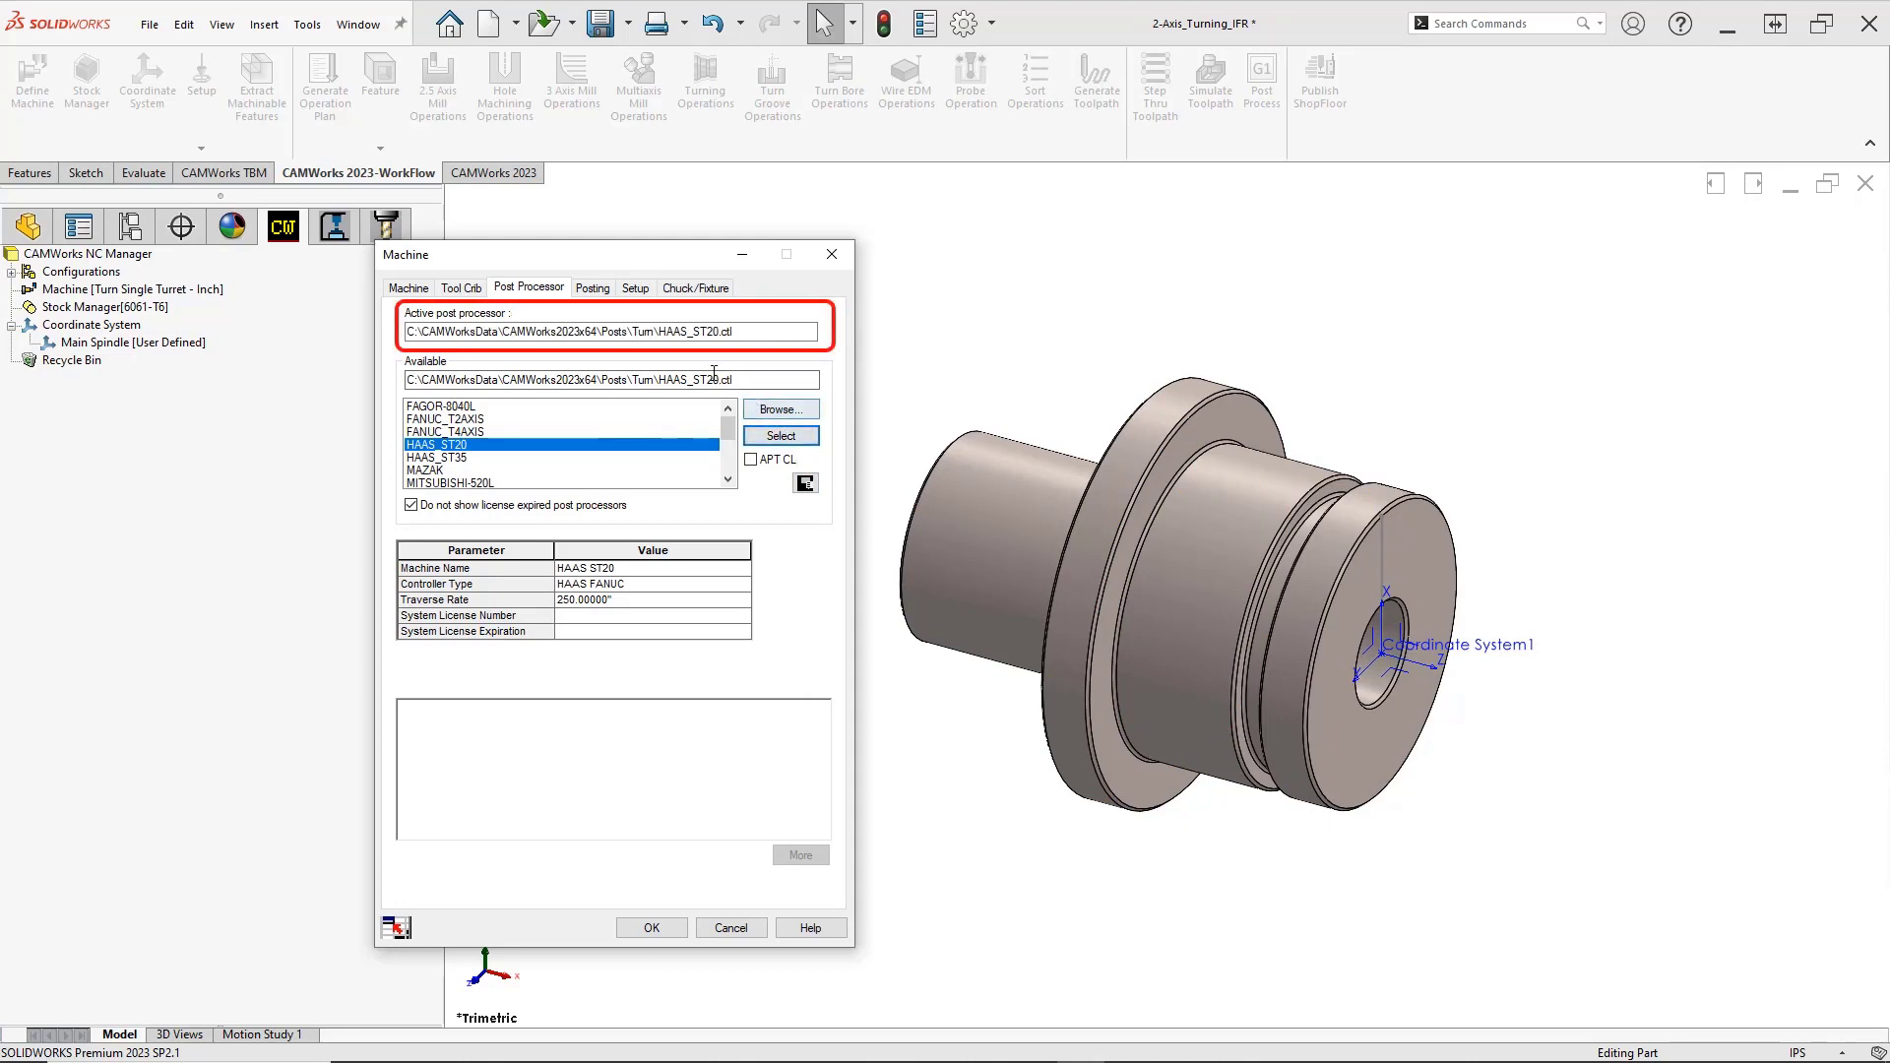
# Assign Coordinate System1 to the machine's main spindle with the SOLIDWORKS Coordinate System method
pyautogui.click(595, 289)
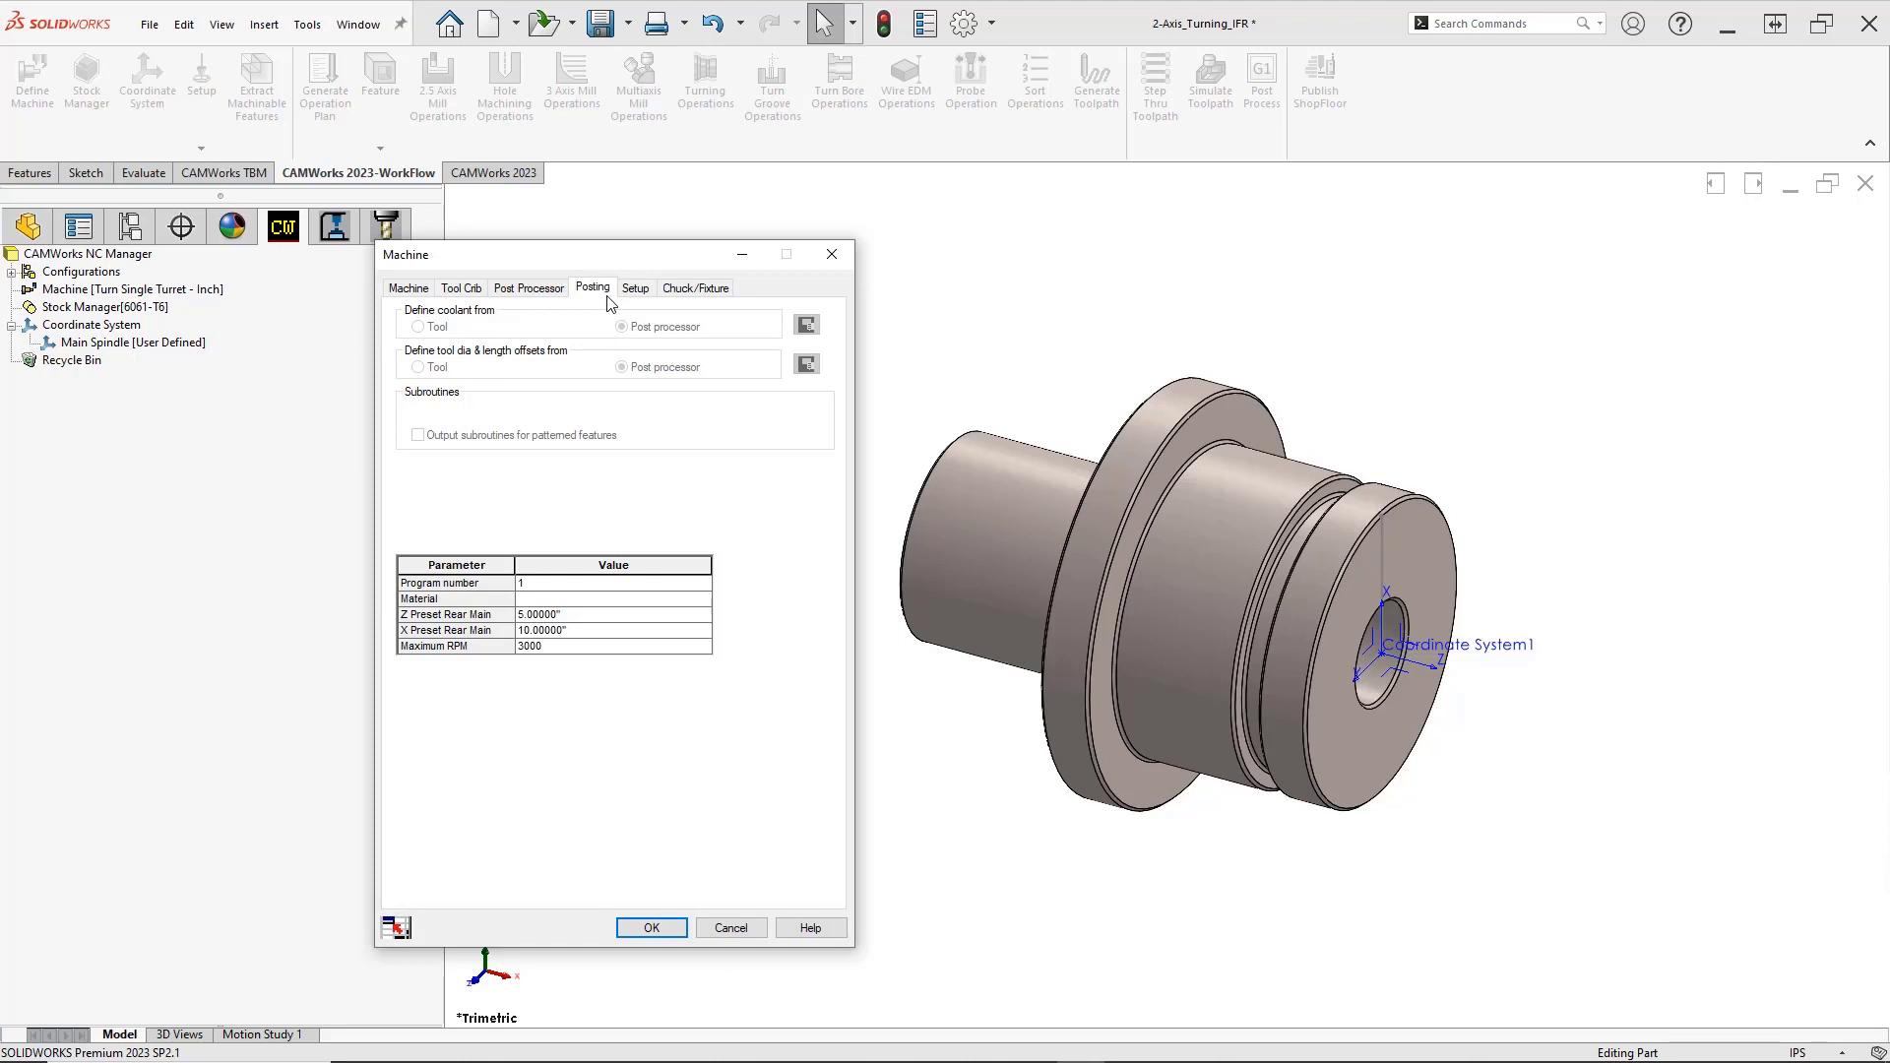
pyautogui.click(633, 288)
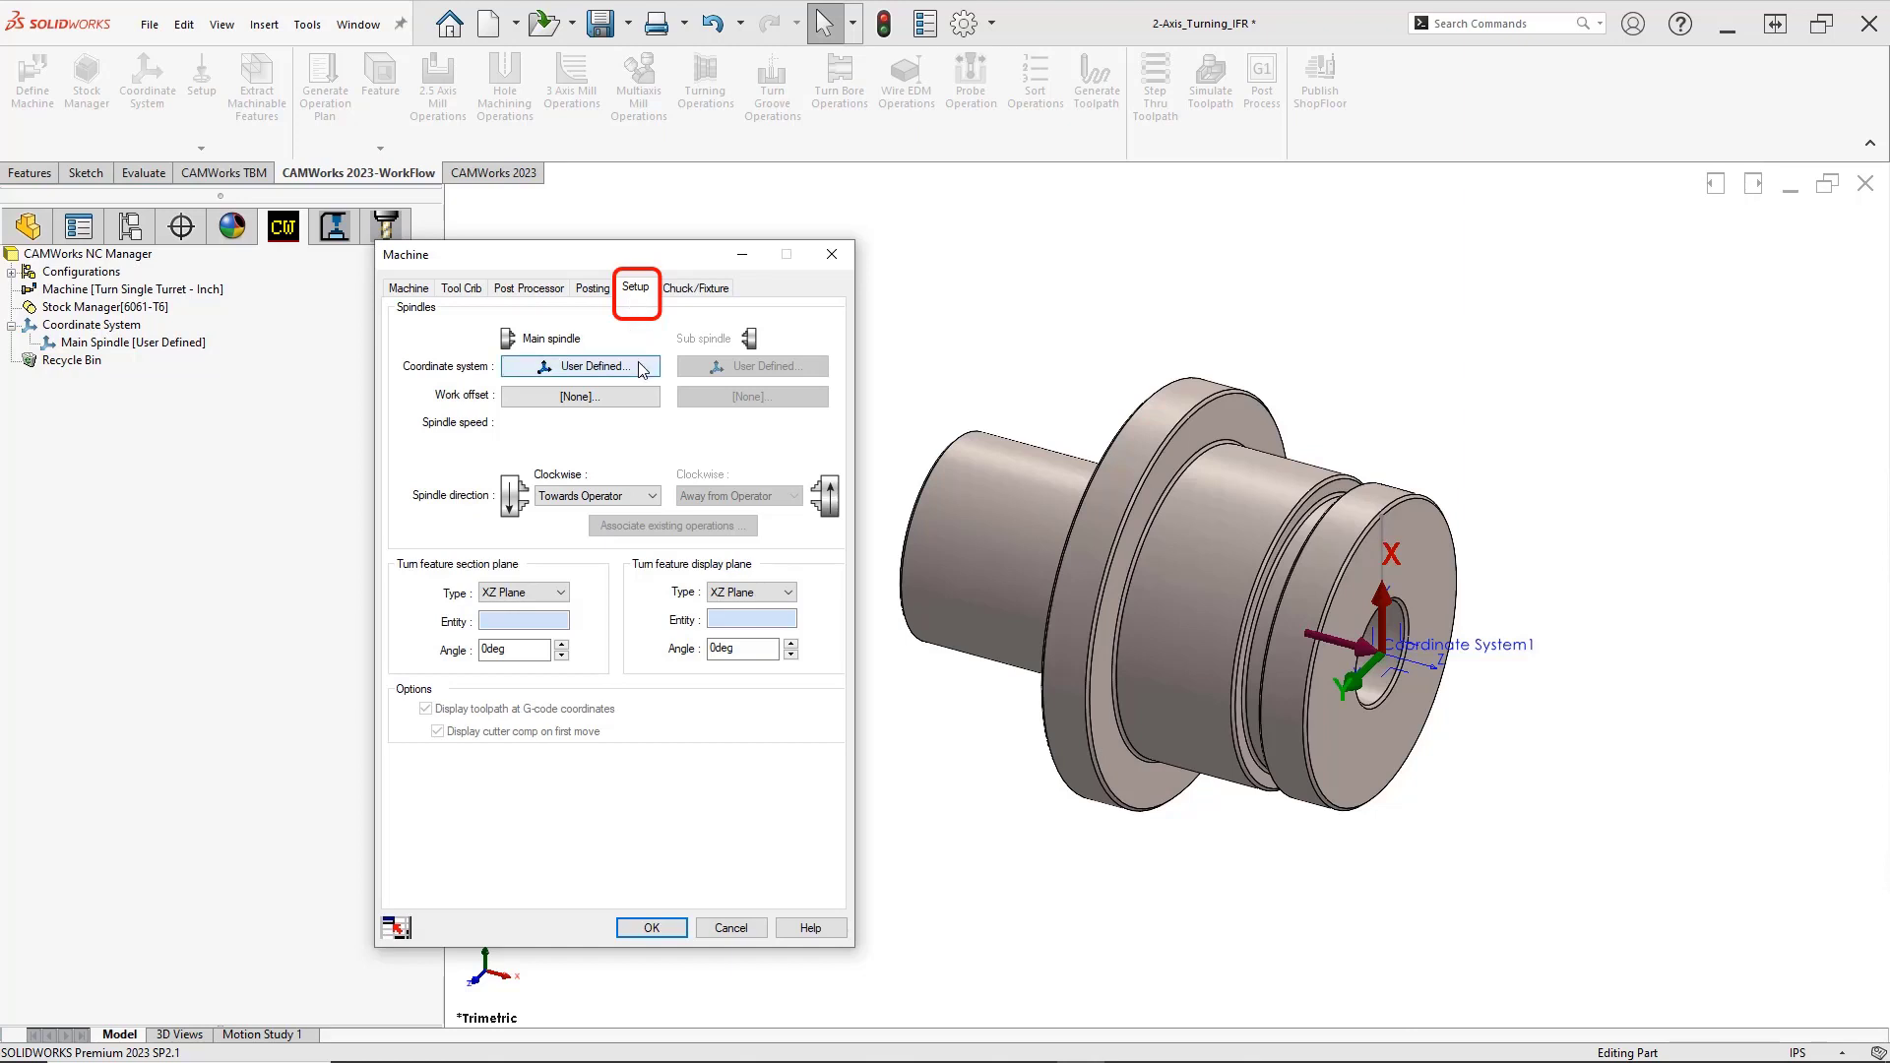
pyautogui.click(590, 366)
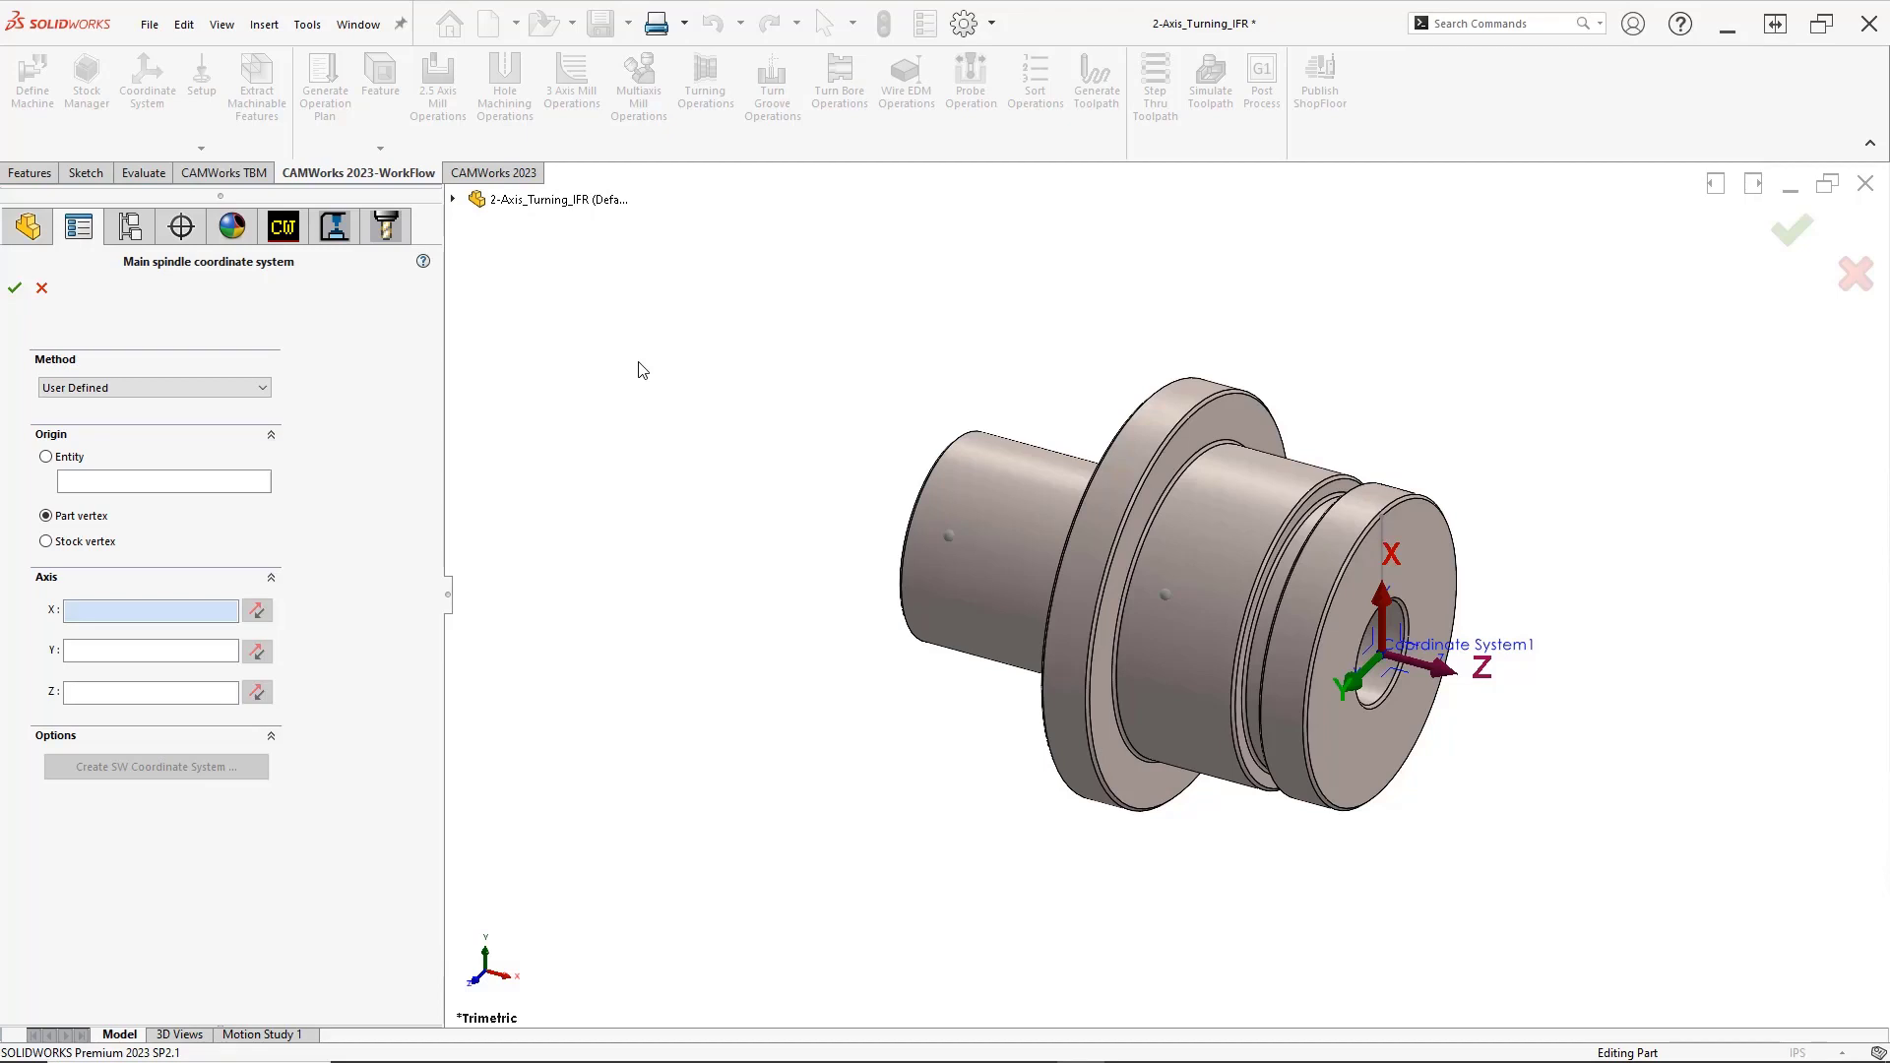
pyautogui.click(451, 199)
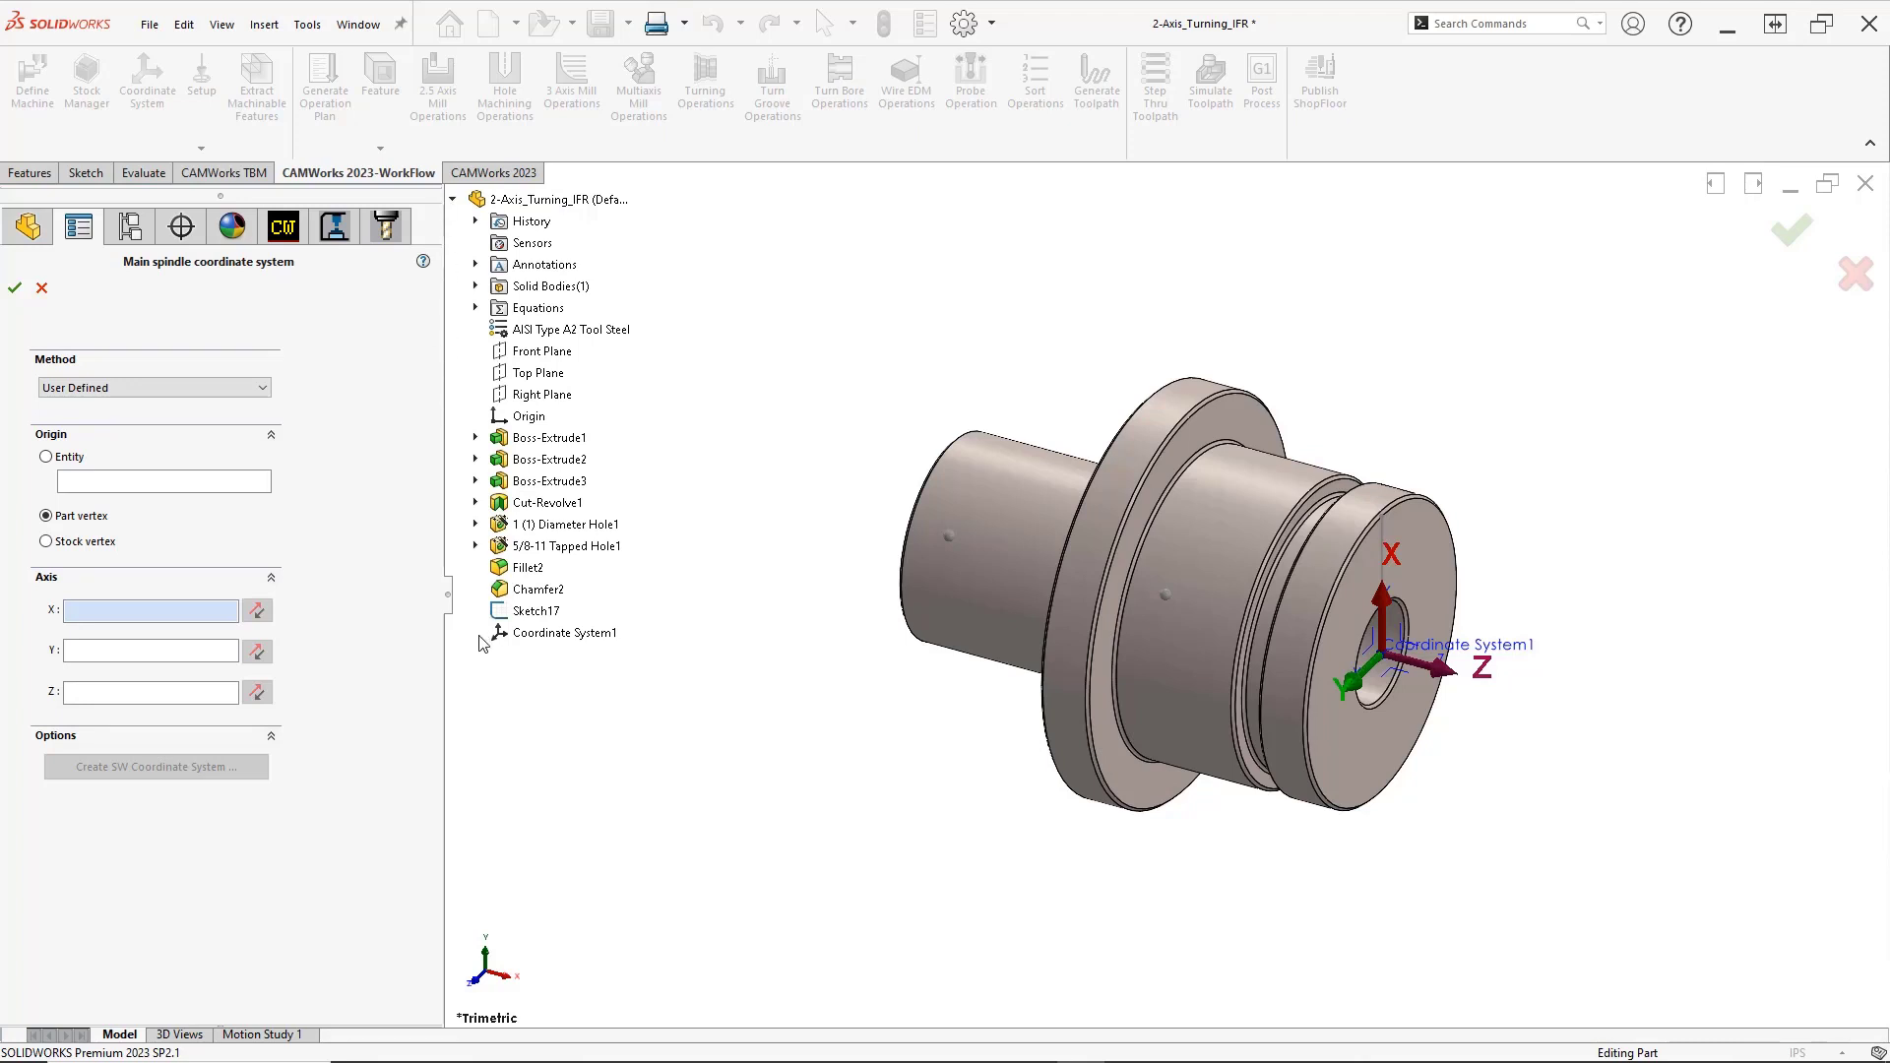
pyautogui.click(261, 394)
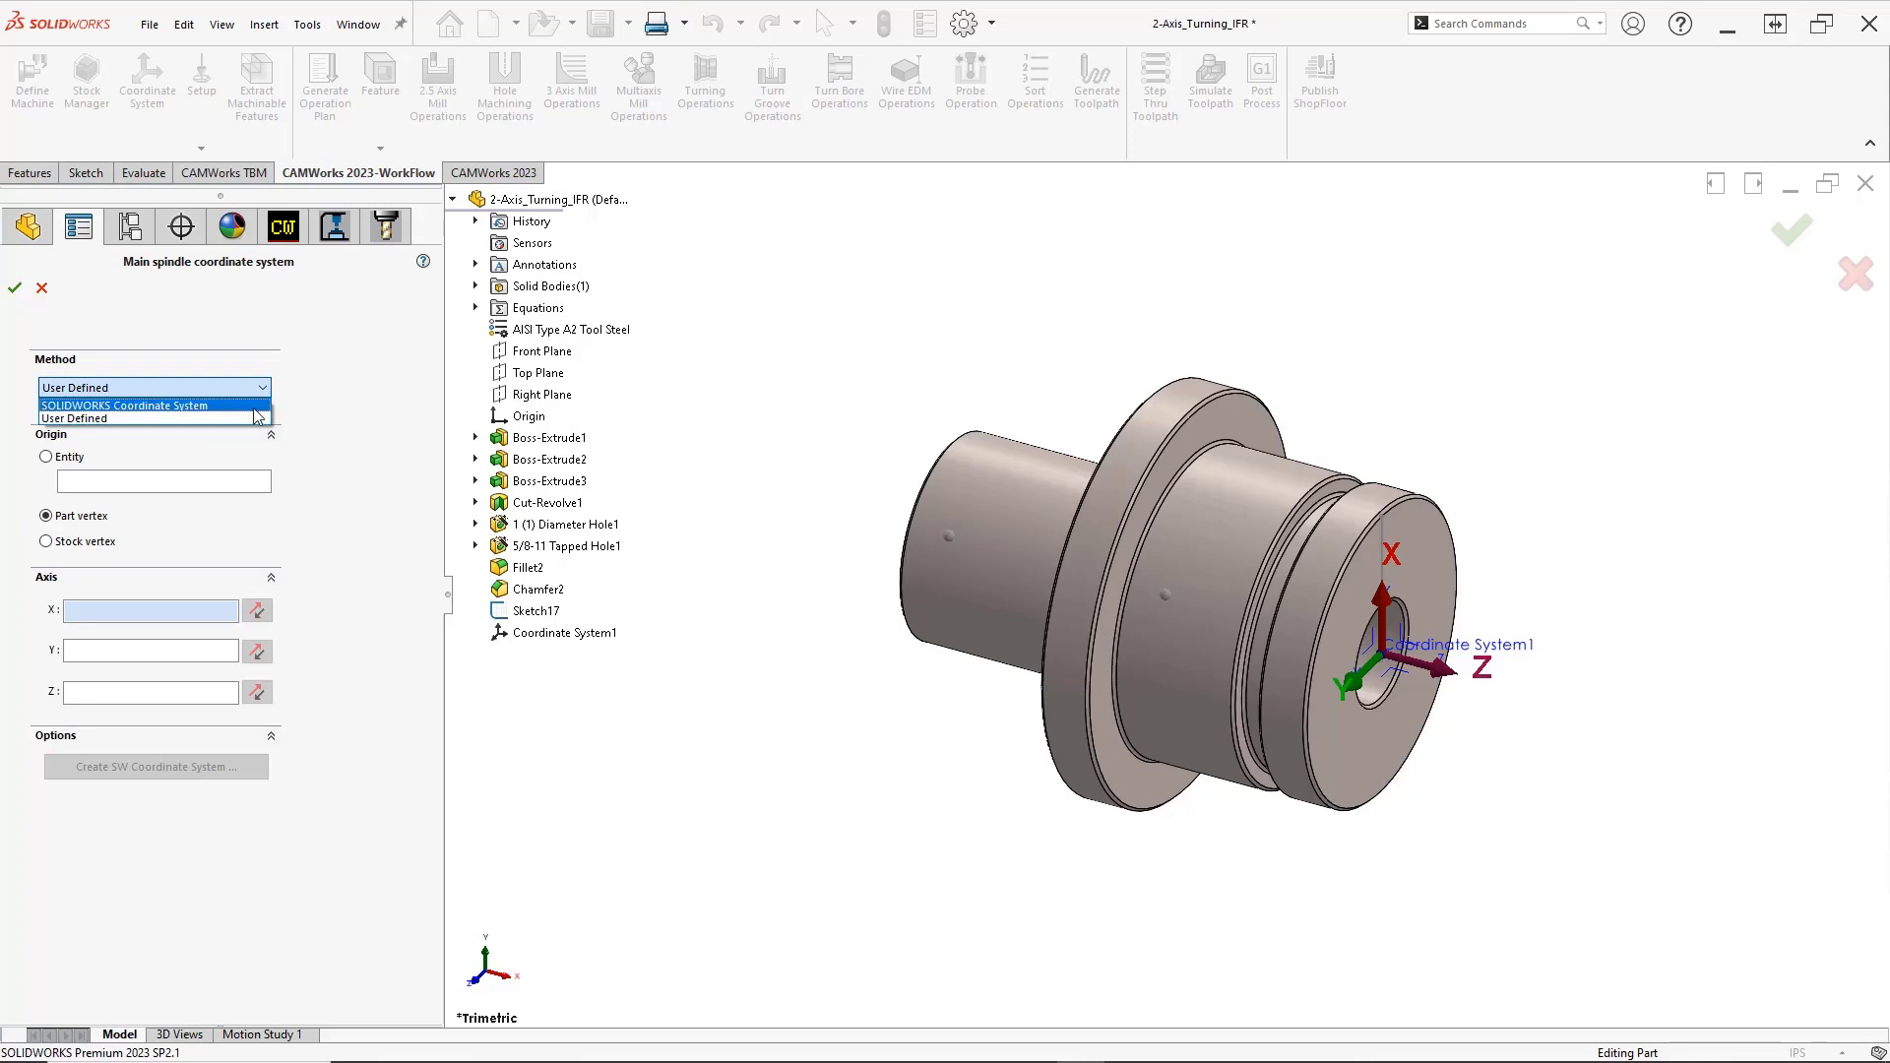
pyautogui.click(254, 407)
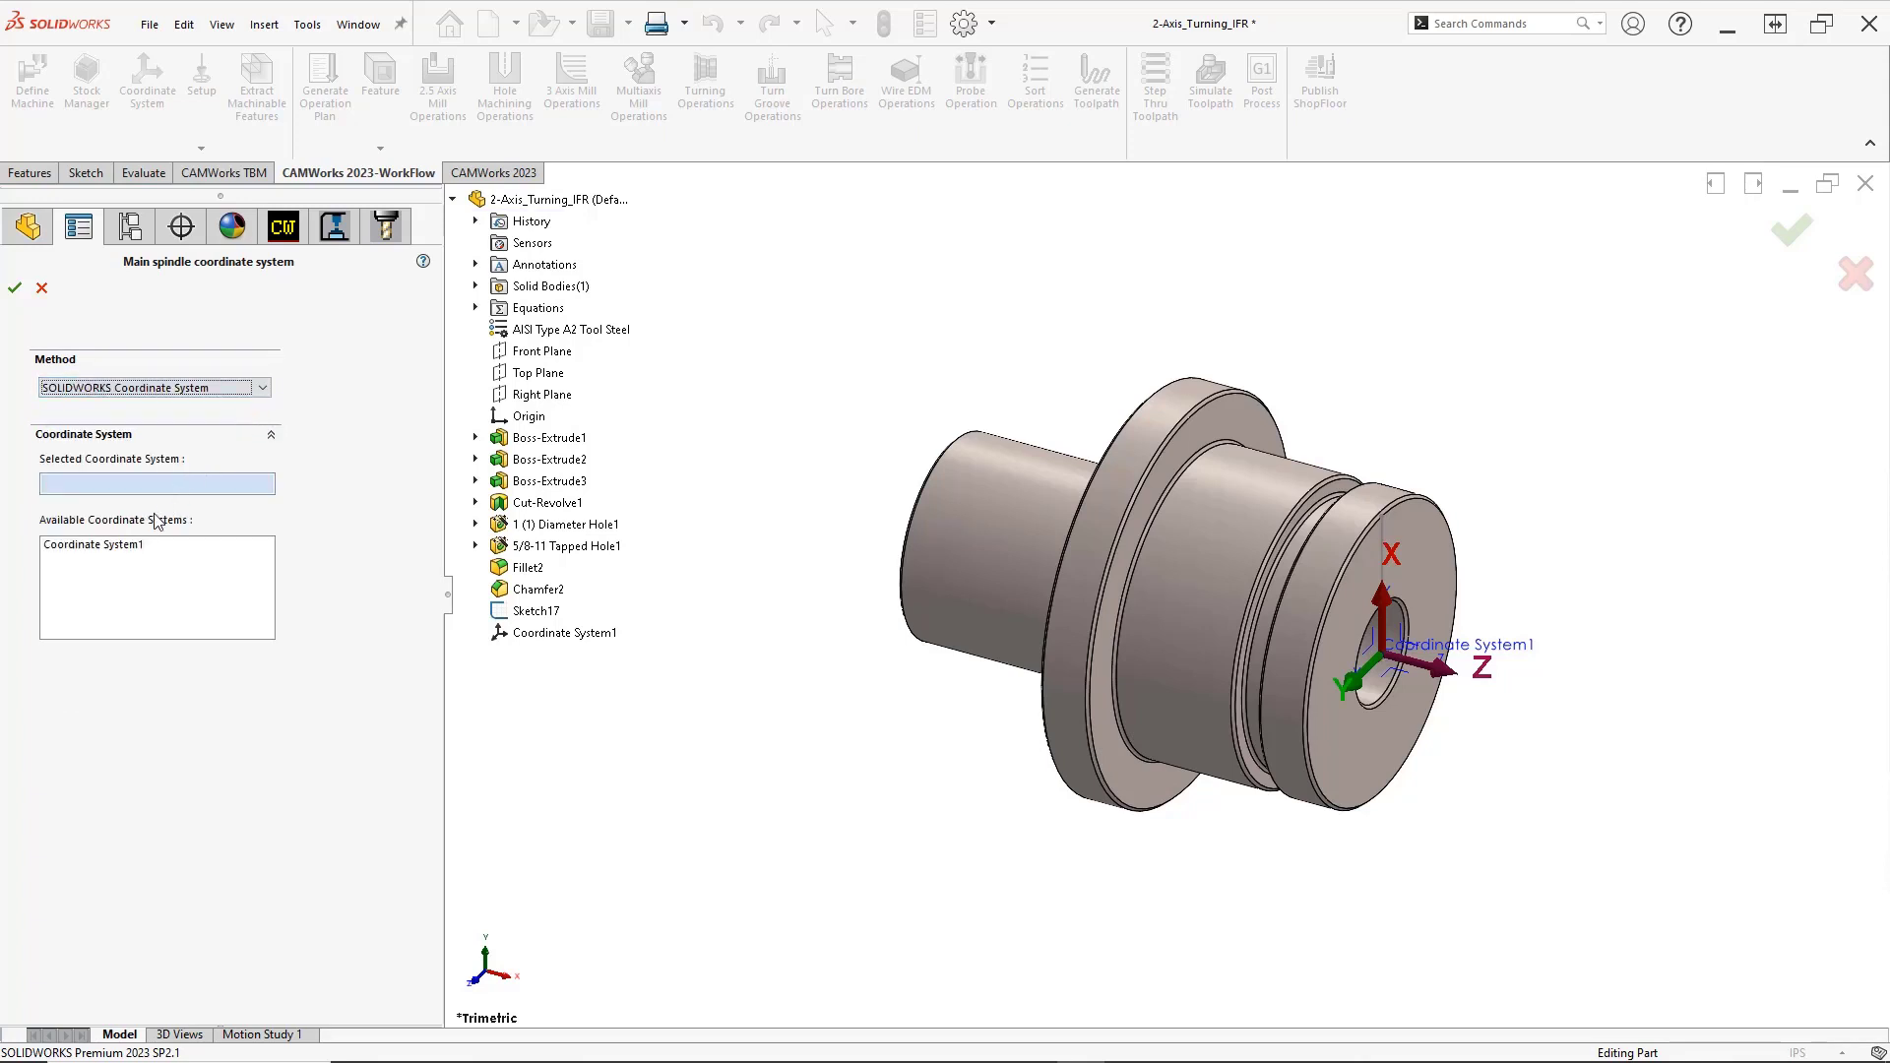
pyautogui.click(136, 546)
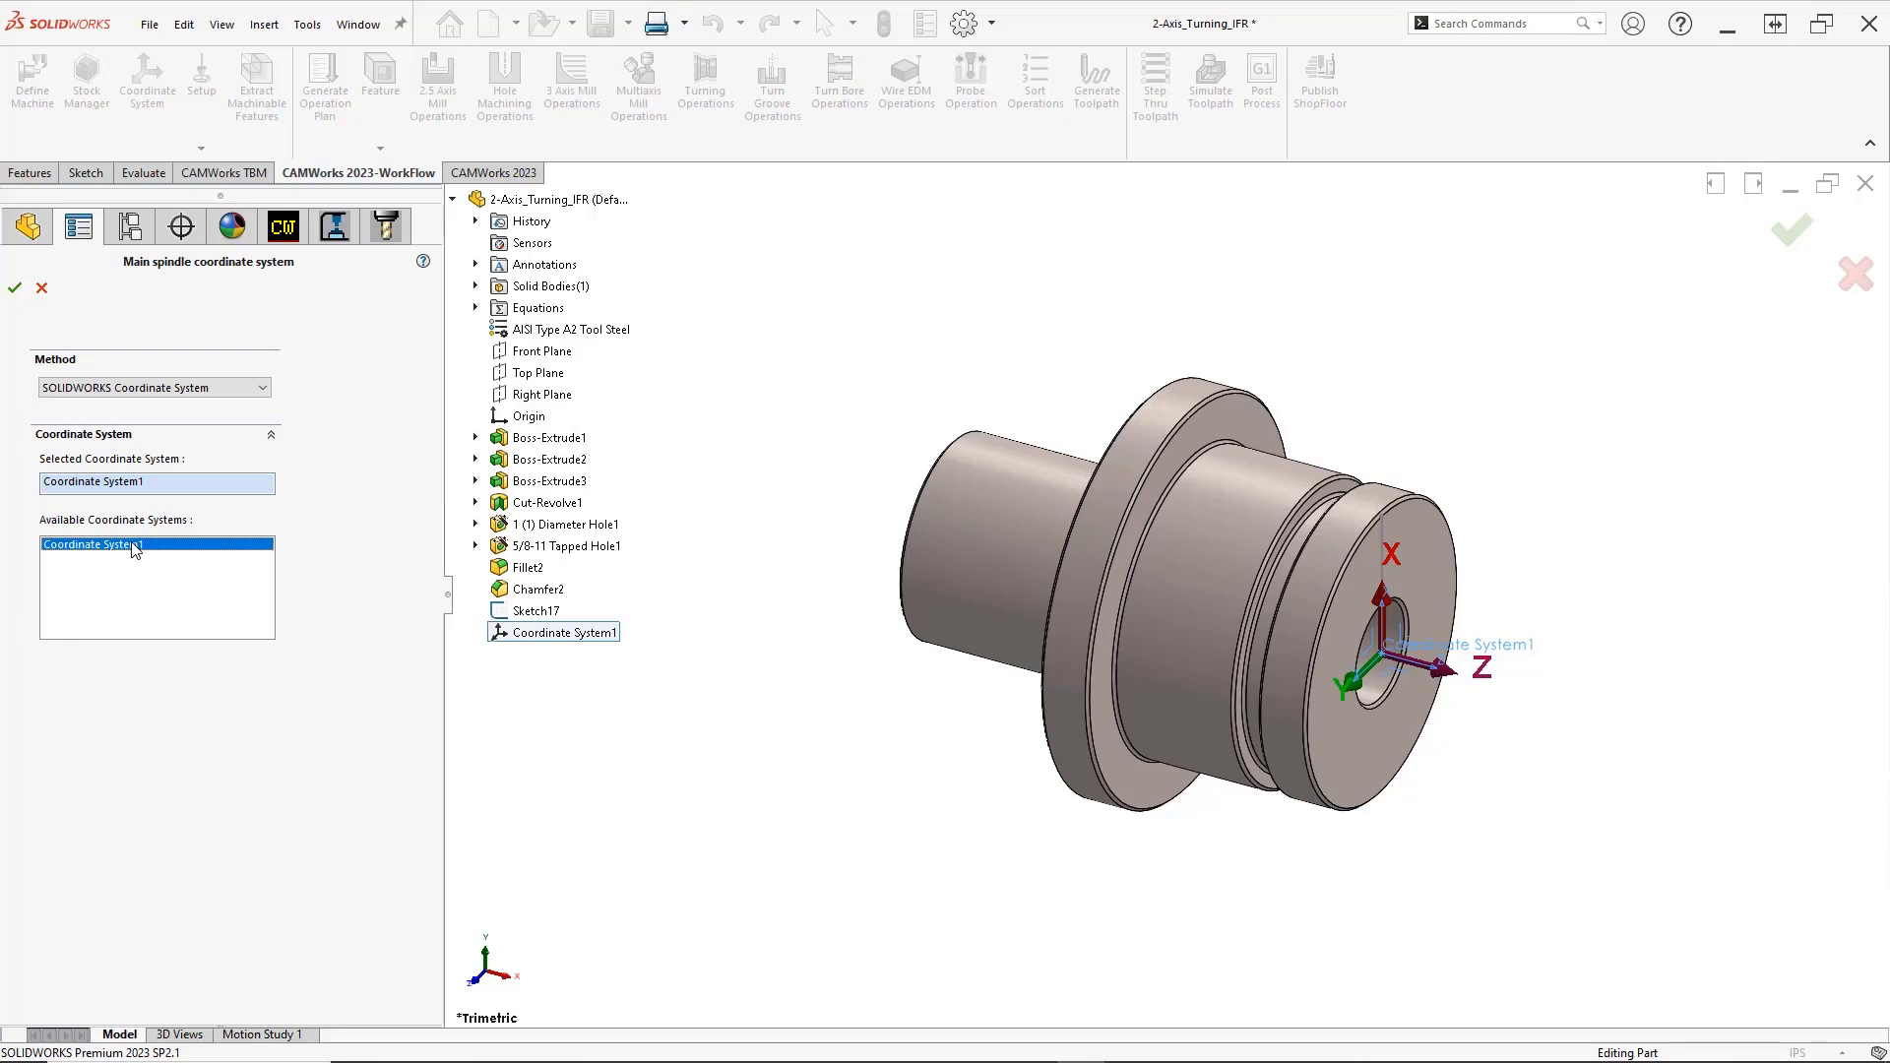
pyautogui.click(15, 288)
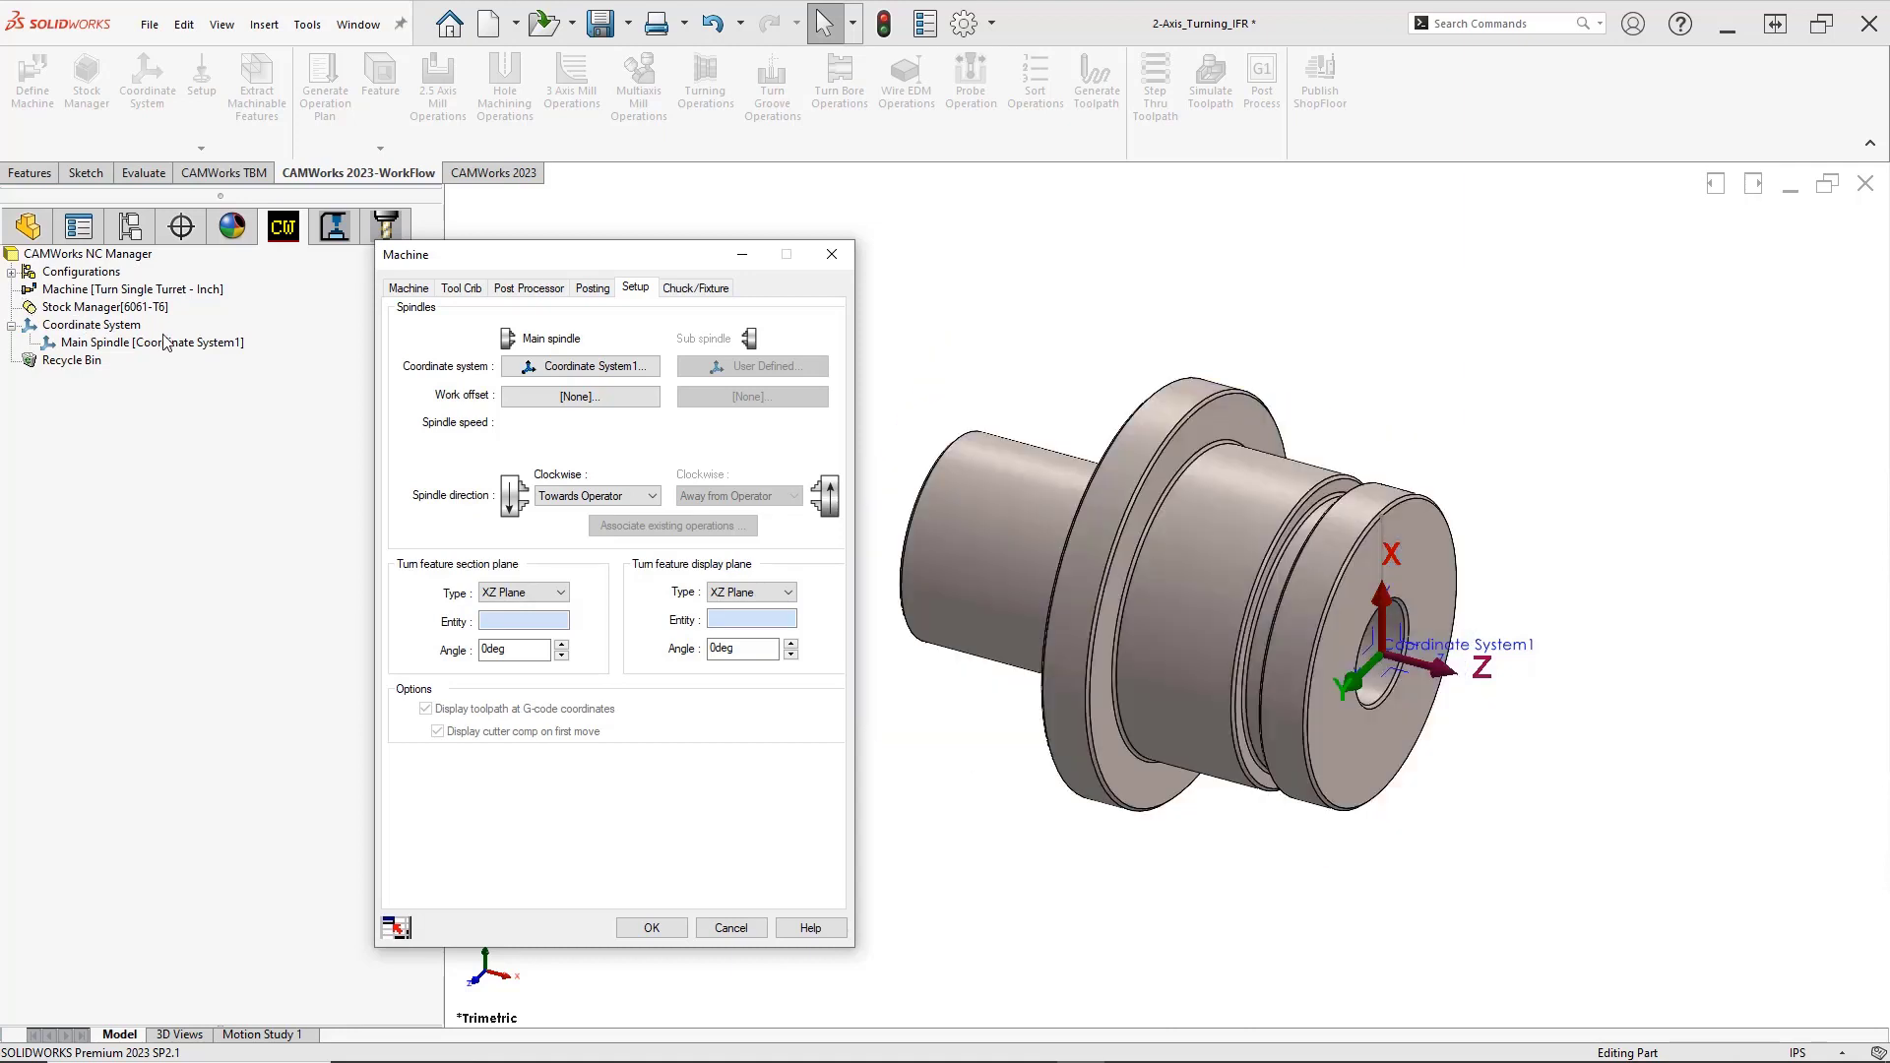
# Review the main spindle's 6in_2Step_Chuck parameters and accept the machine definition with the chuck display set to Transparent
pyautogui.click(730, 285)
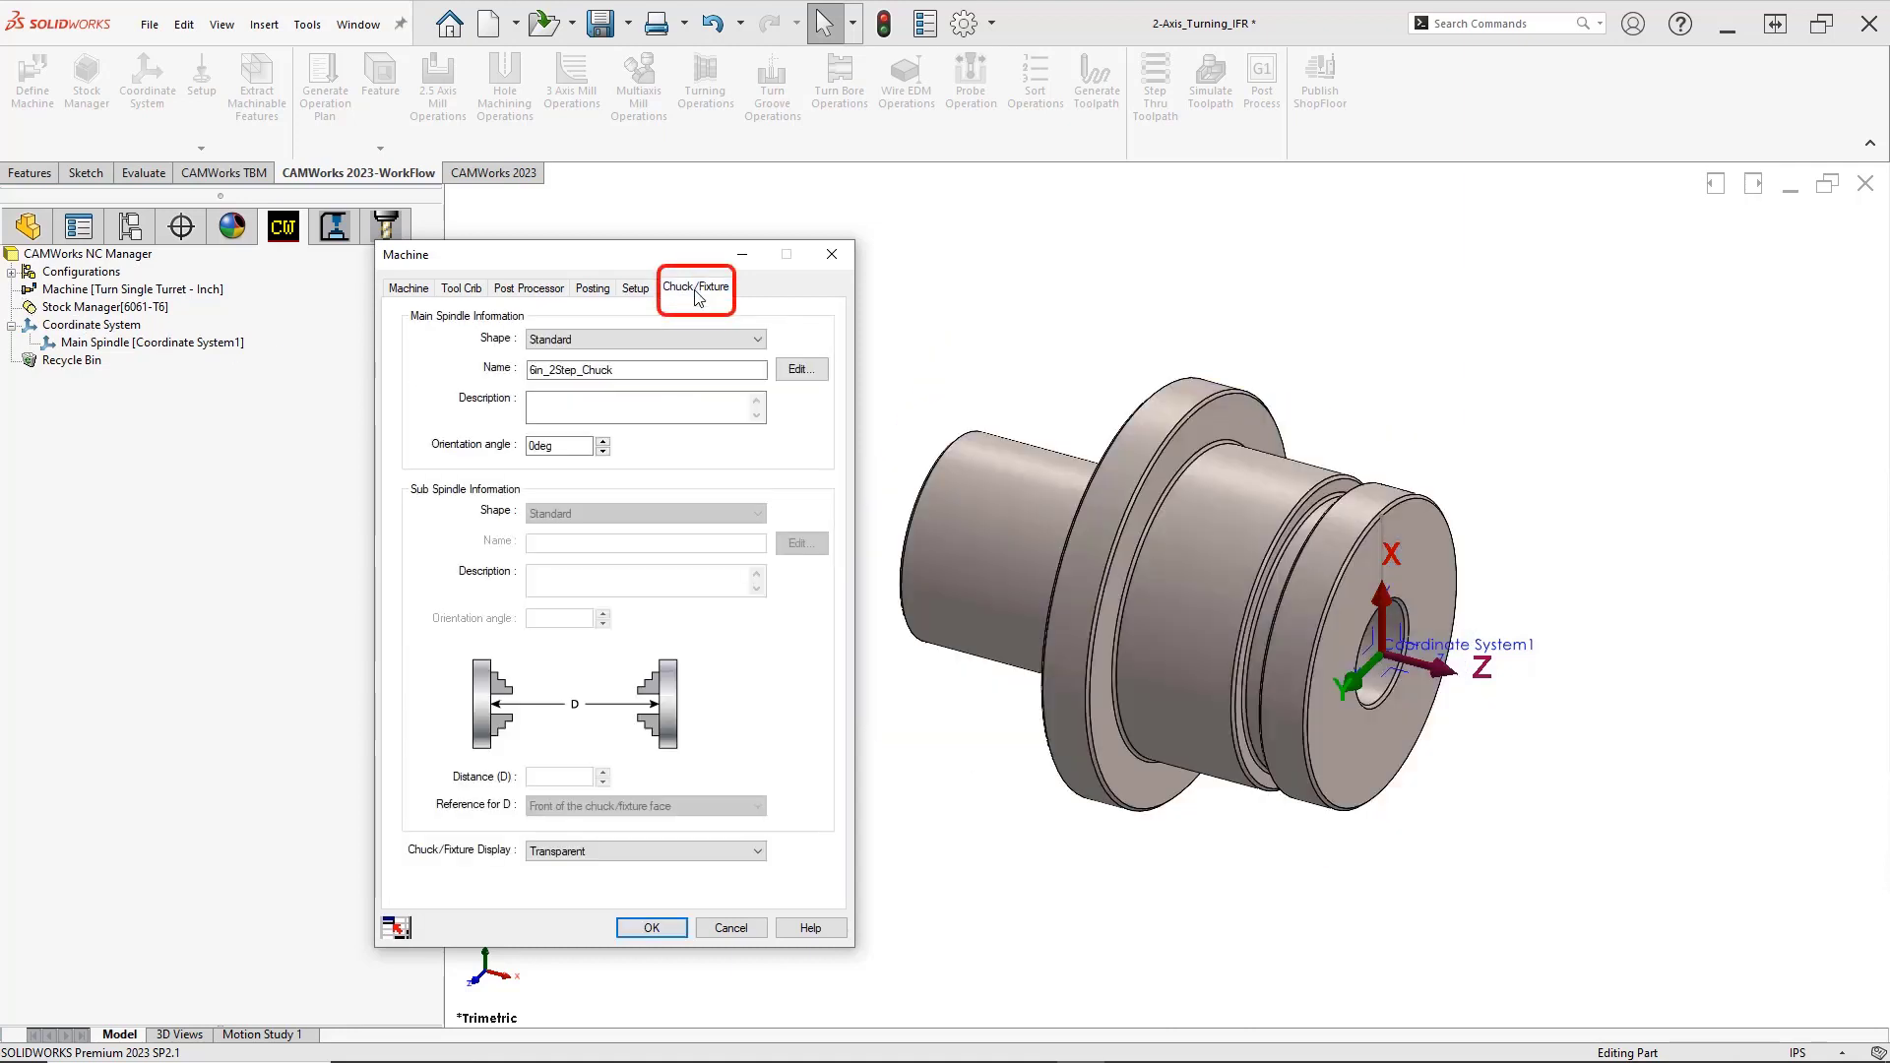
pyautogui.moveTo(689, 254); pyautogui.dragTo(647, 219)
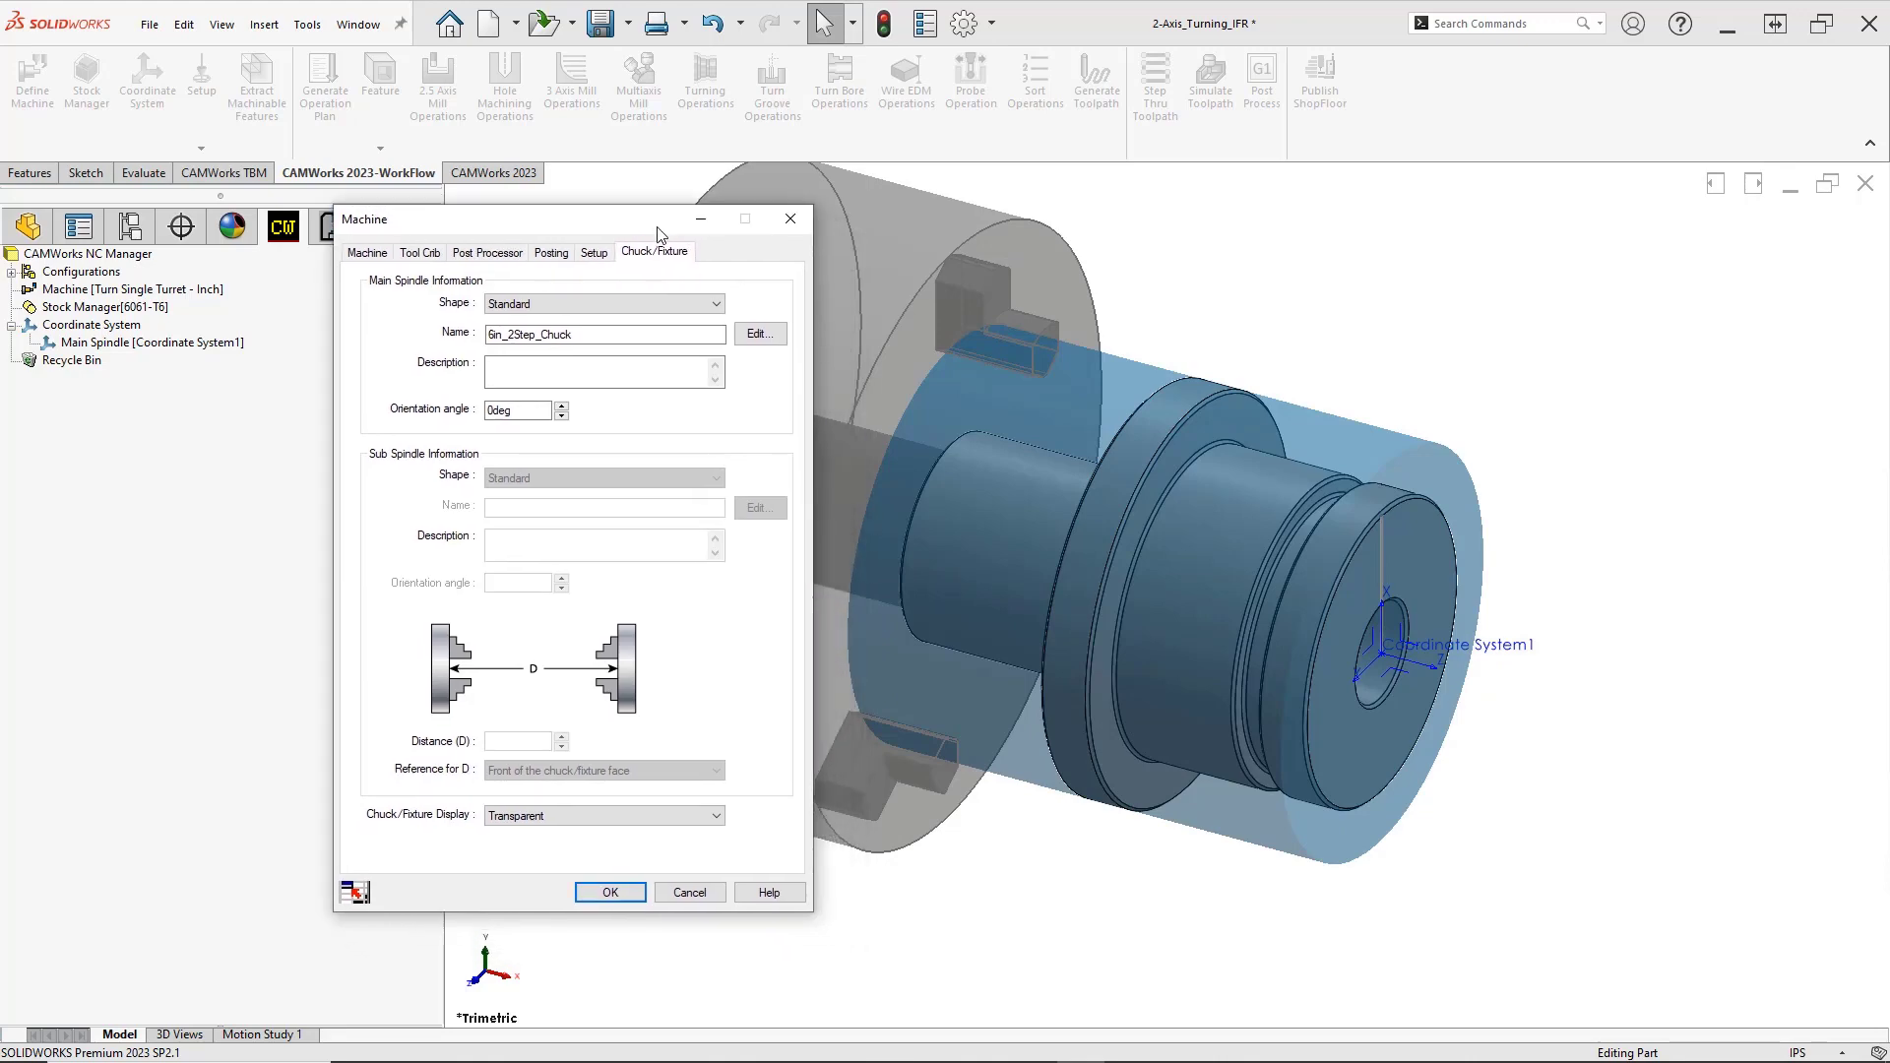
pyautogui.click(737, 339)
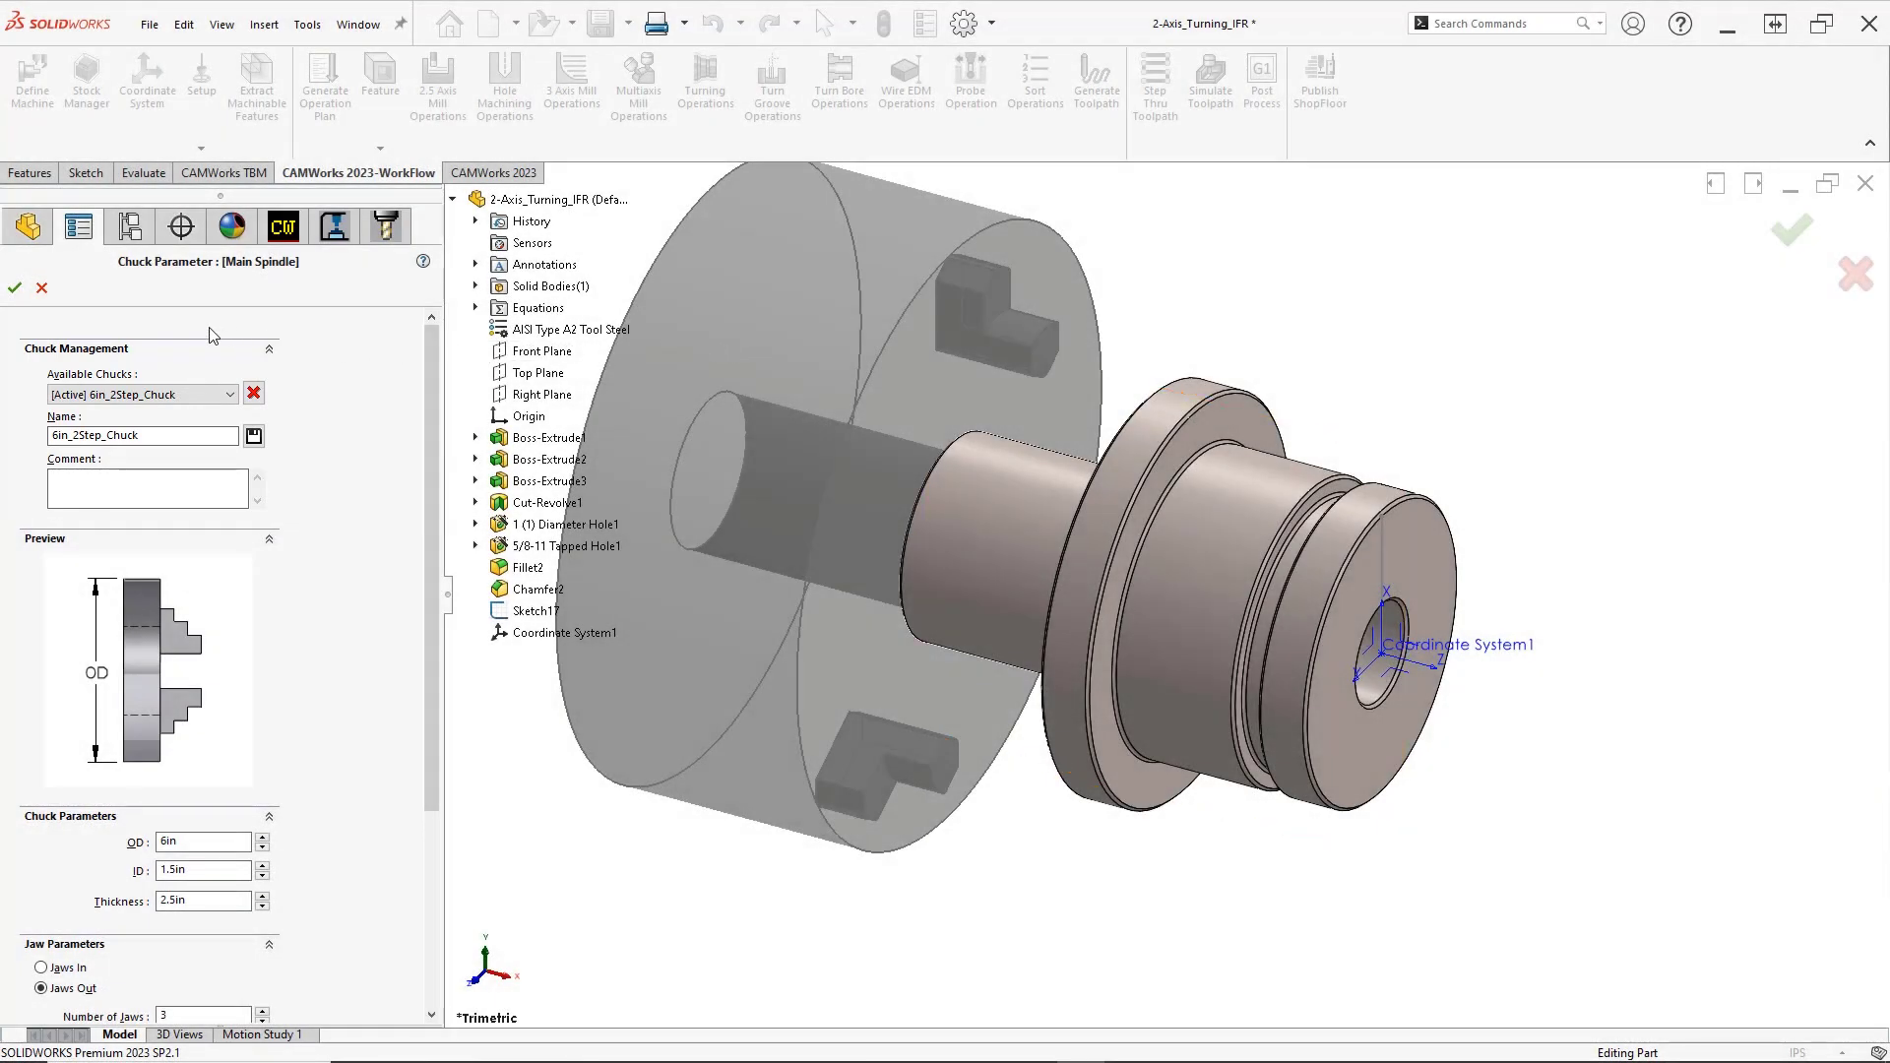
pyautogui.click(15, 287)
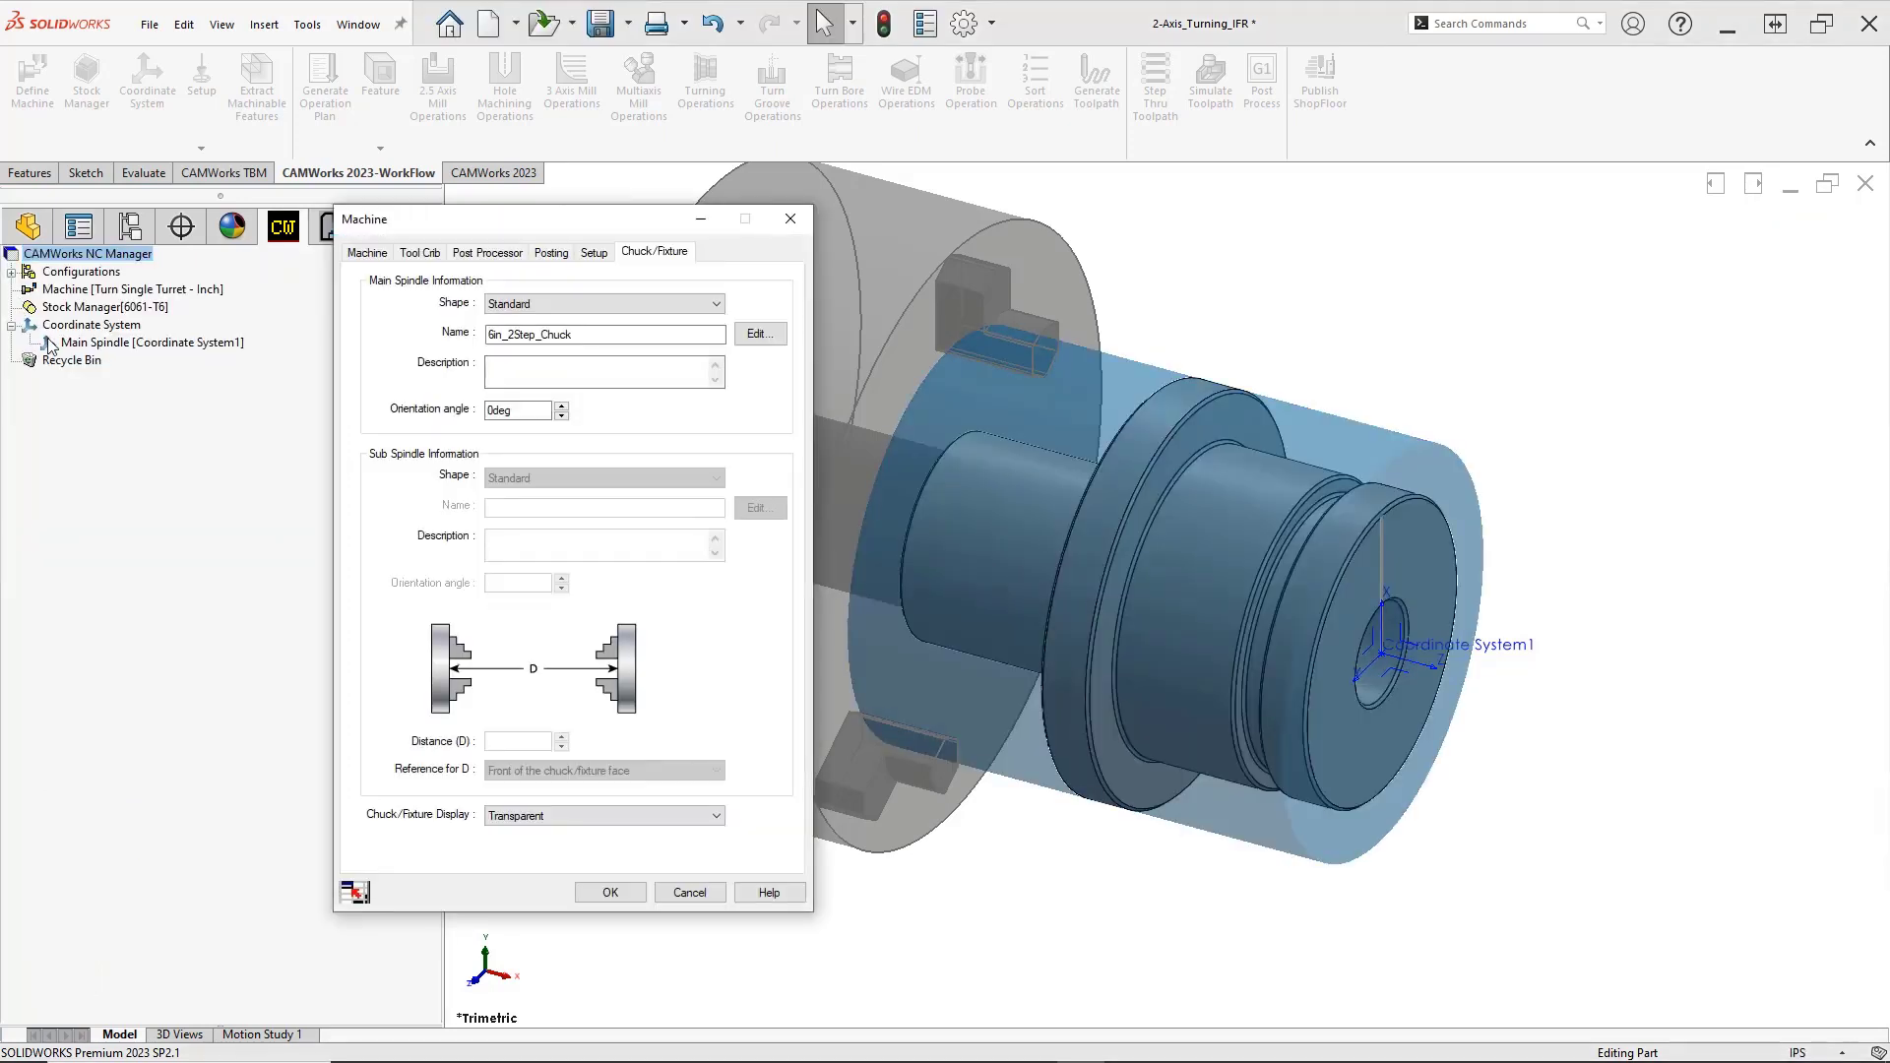
pyautogui.click(563, 817)
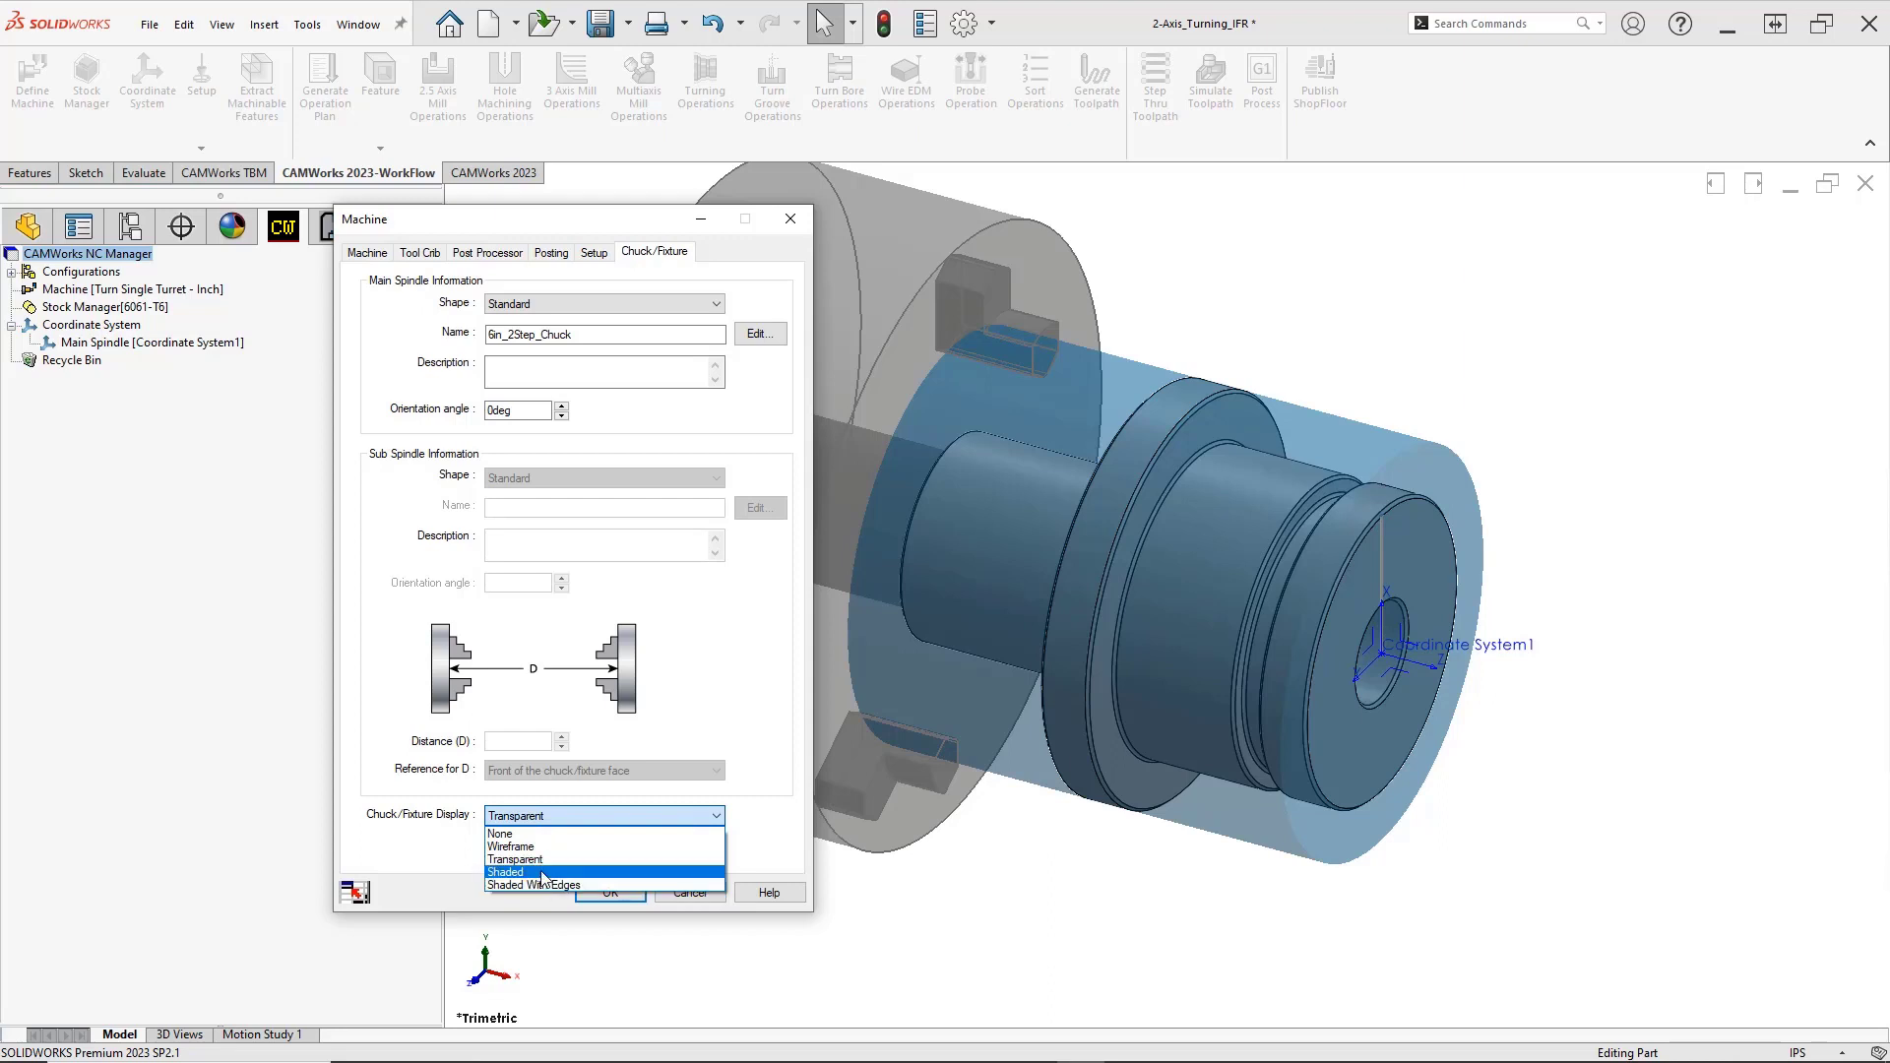
pyautogui.click(543, 861)
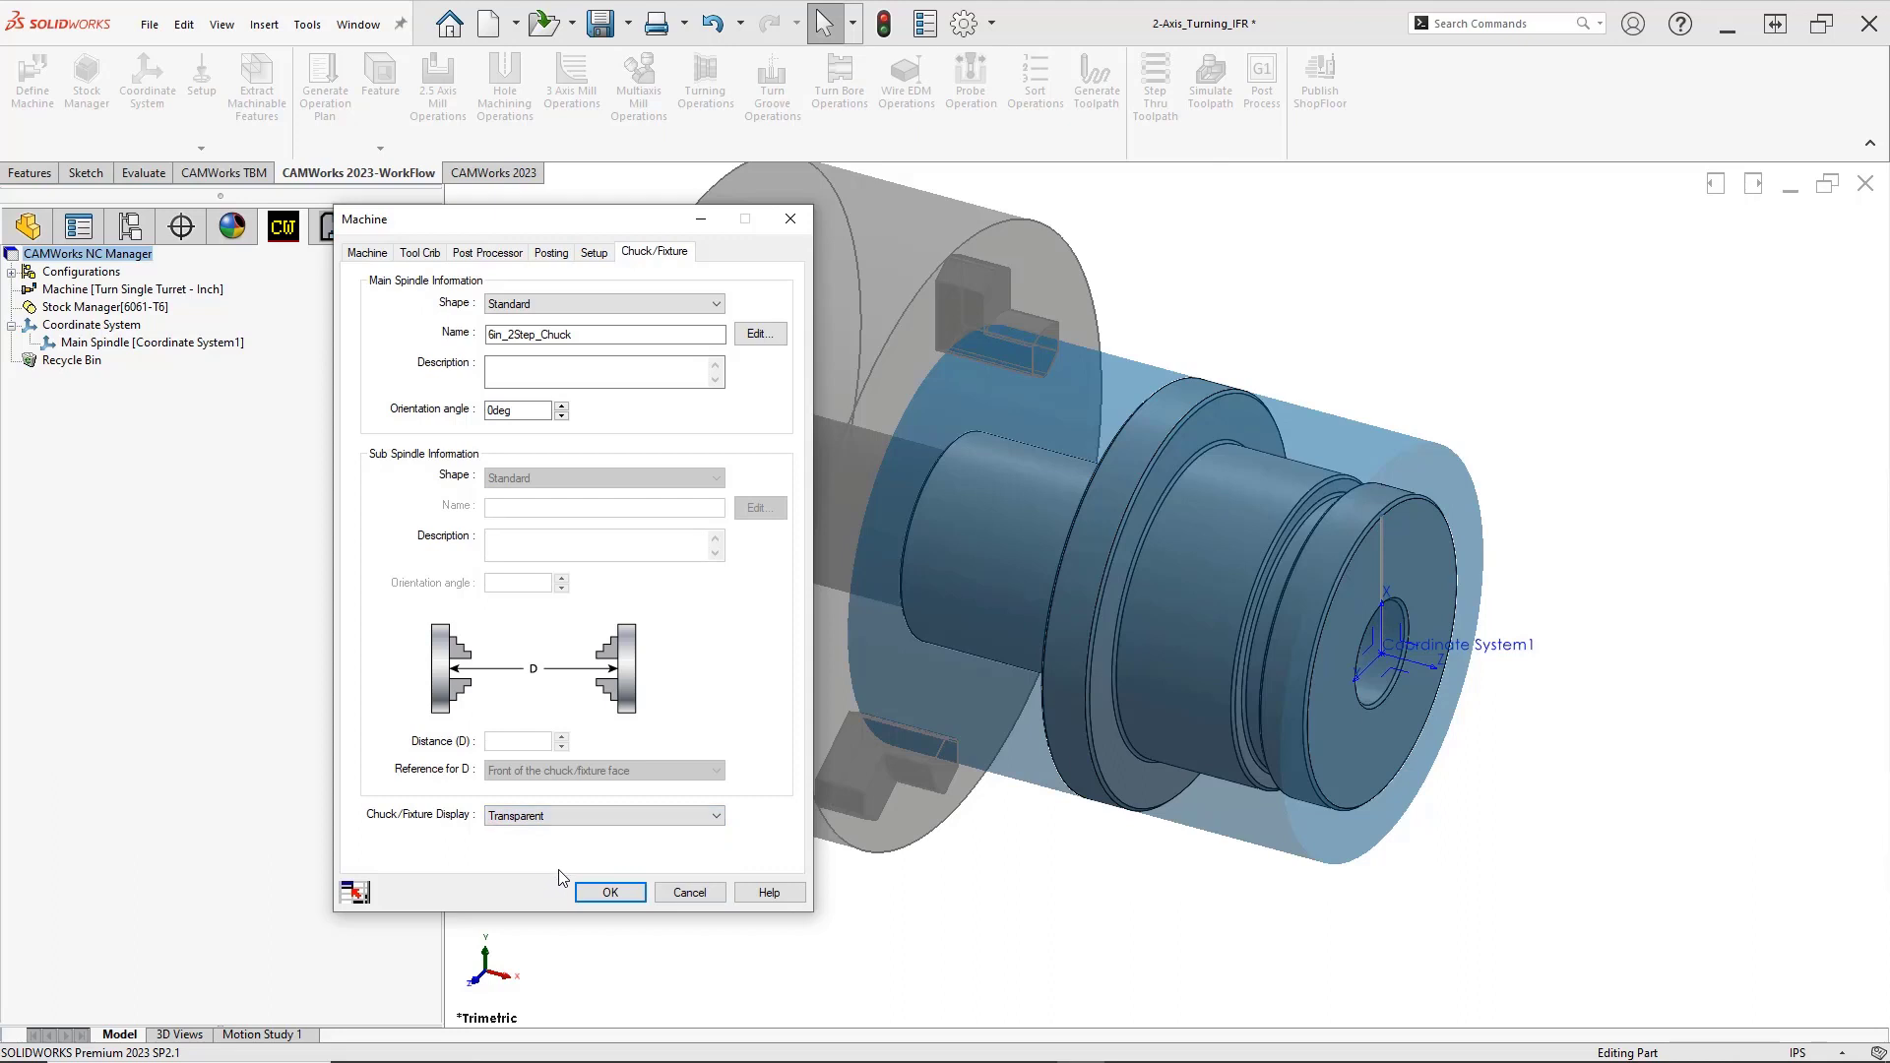
pyautogui.click(609, 891)
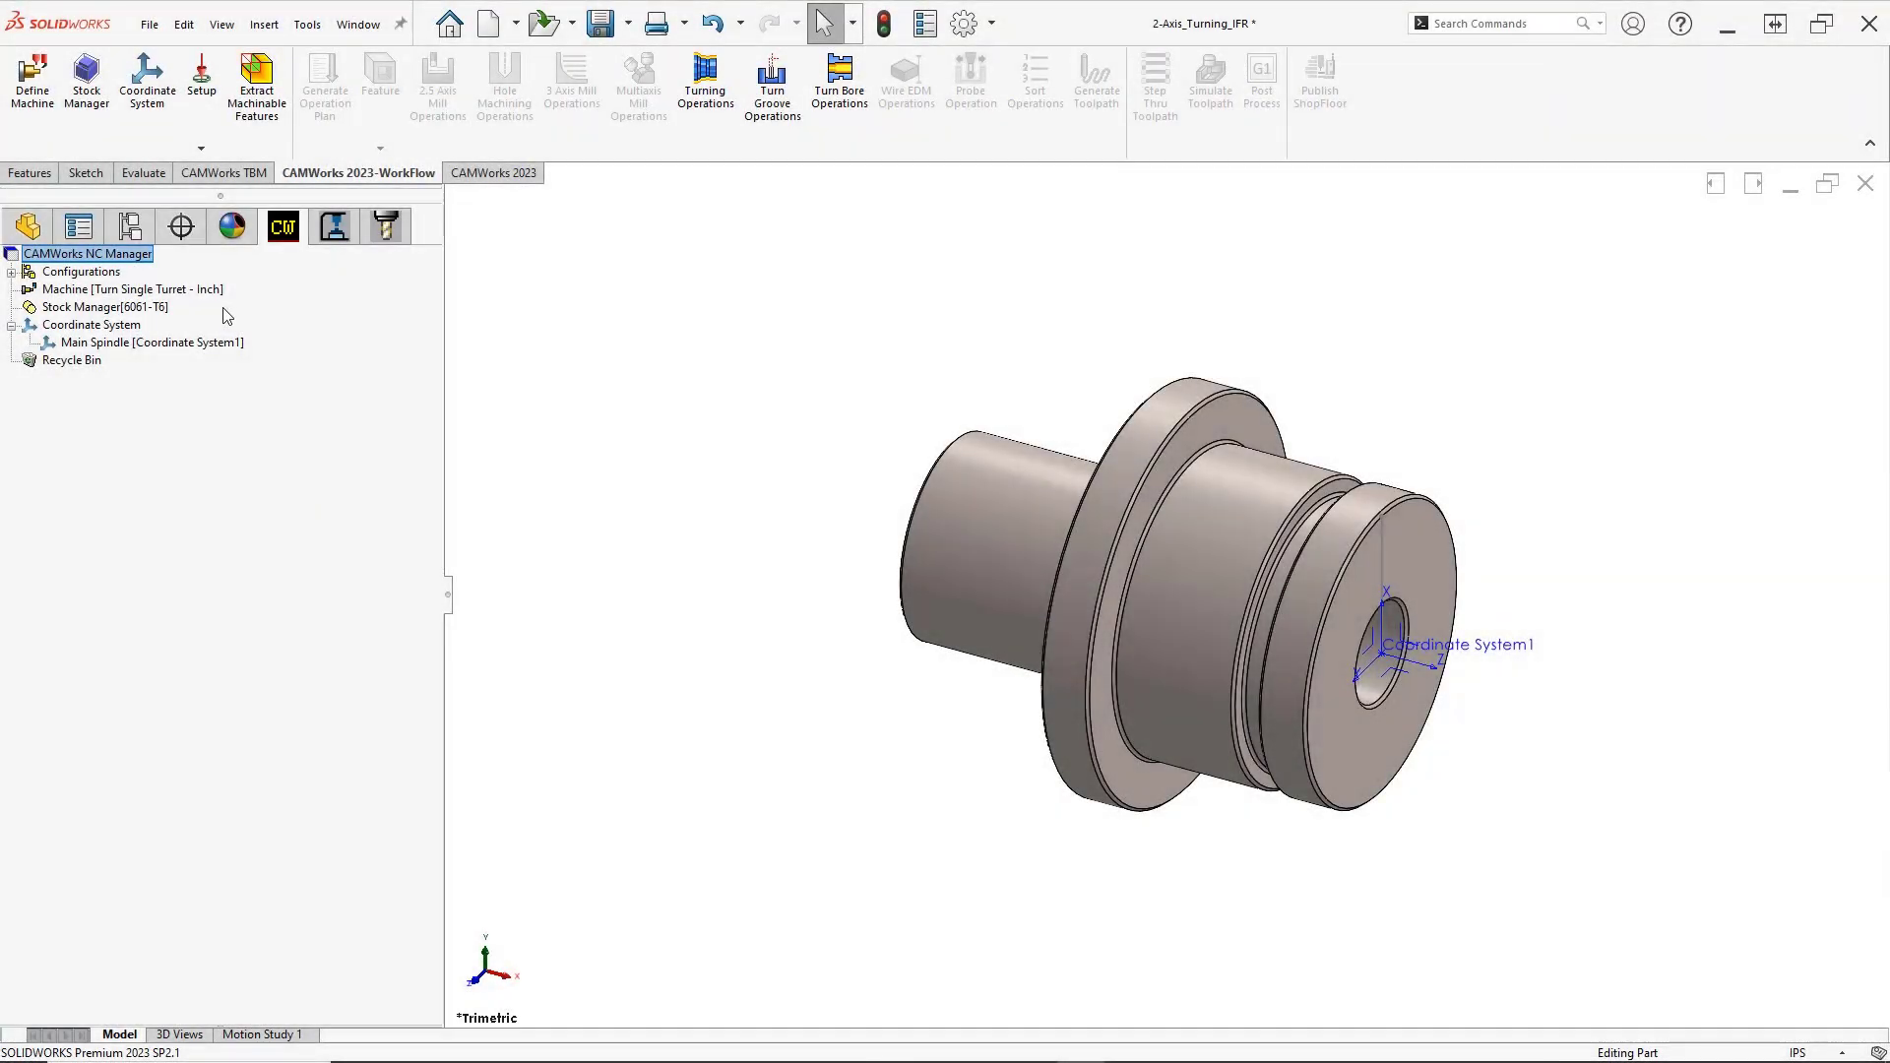
# Edit the stock definition and set the stock material to A10 tool steel
pyautogui.click(165, 309)
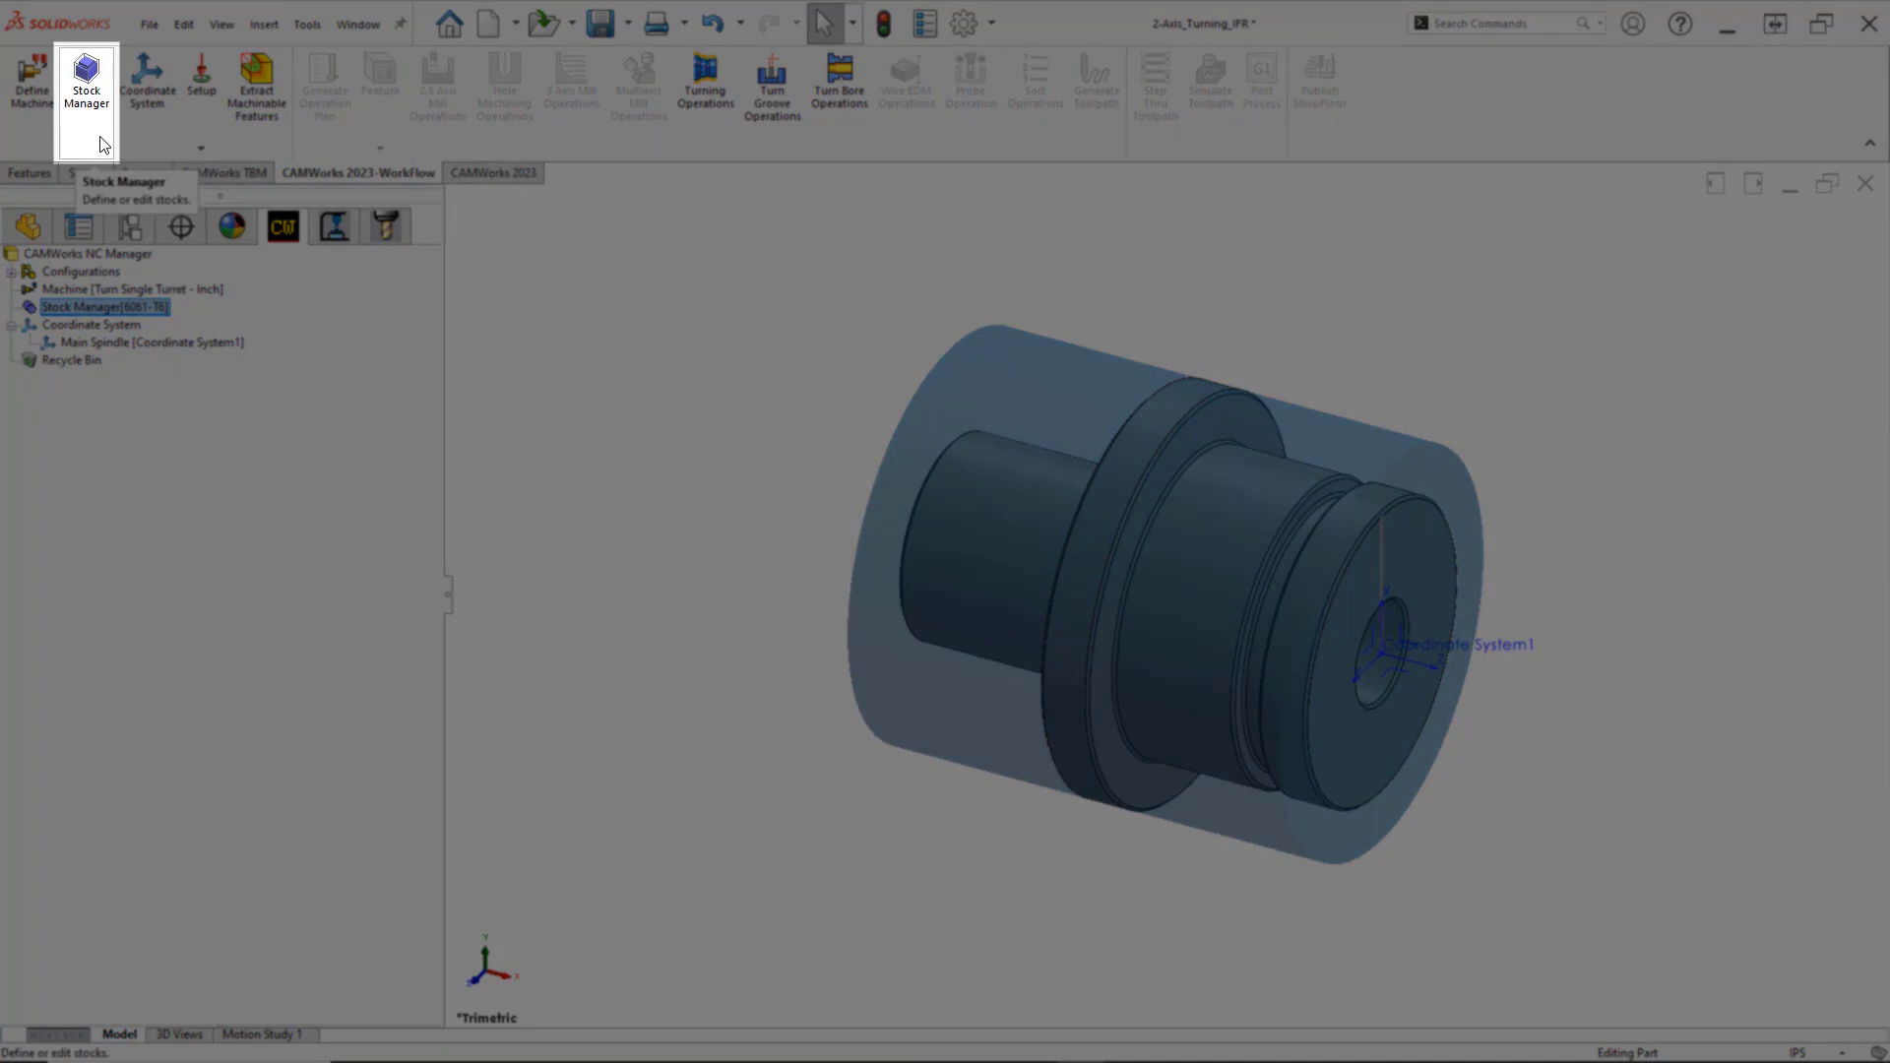
pyautogui.click(103, 145)
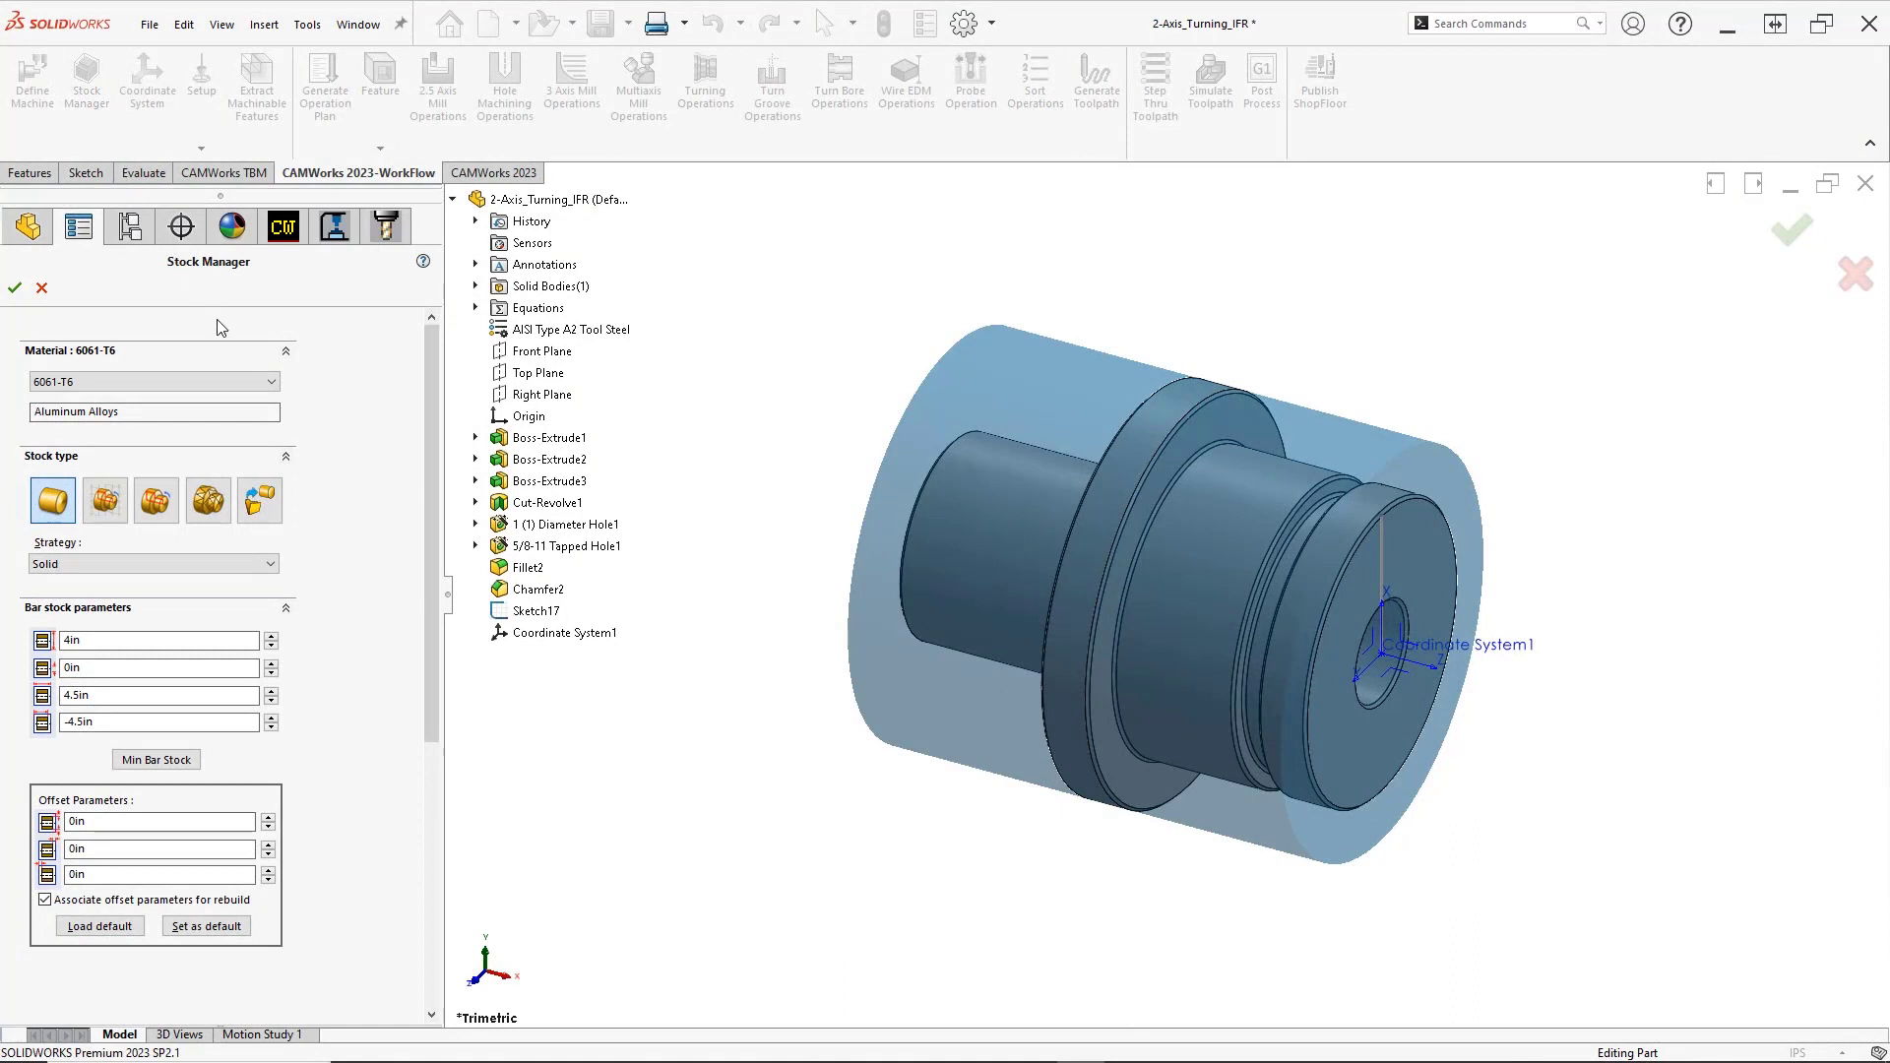
pyautogui.click(248, 383)
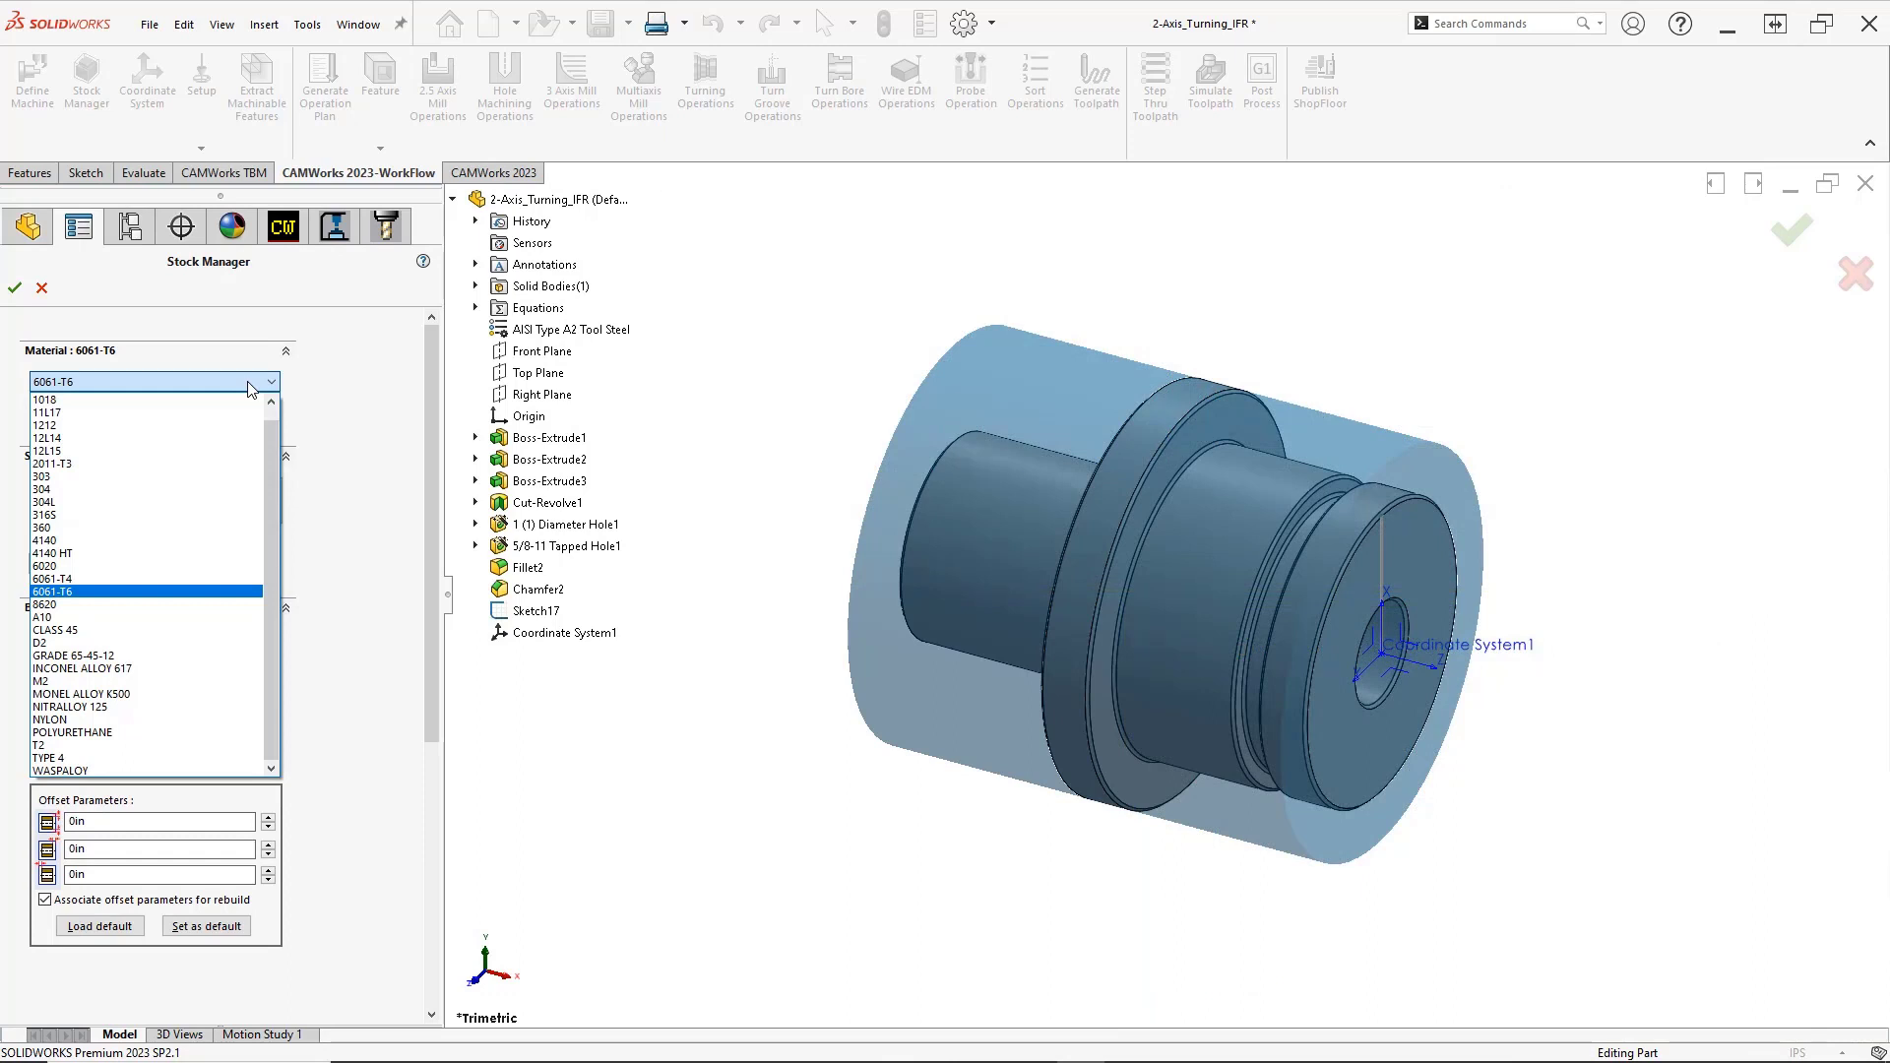
pyautogui.click(216, 617)
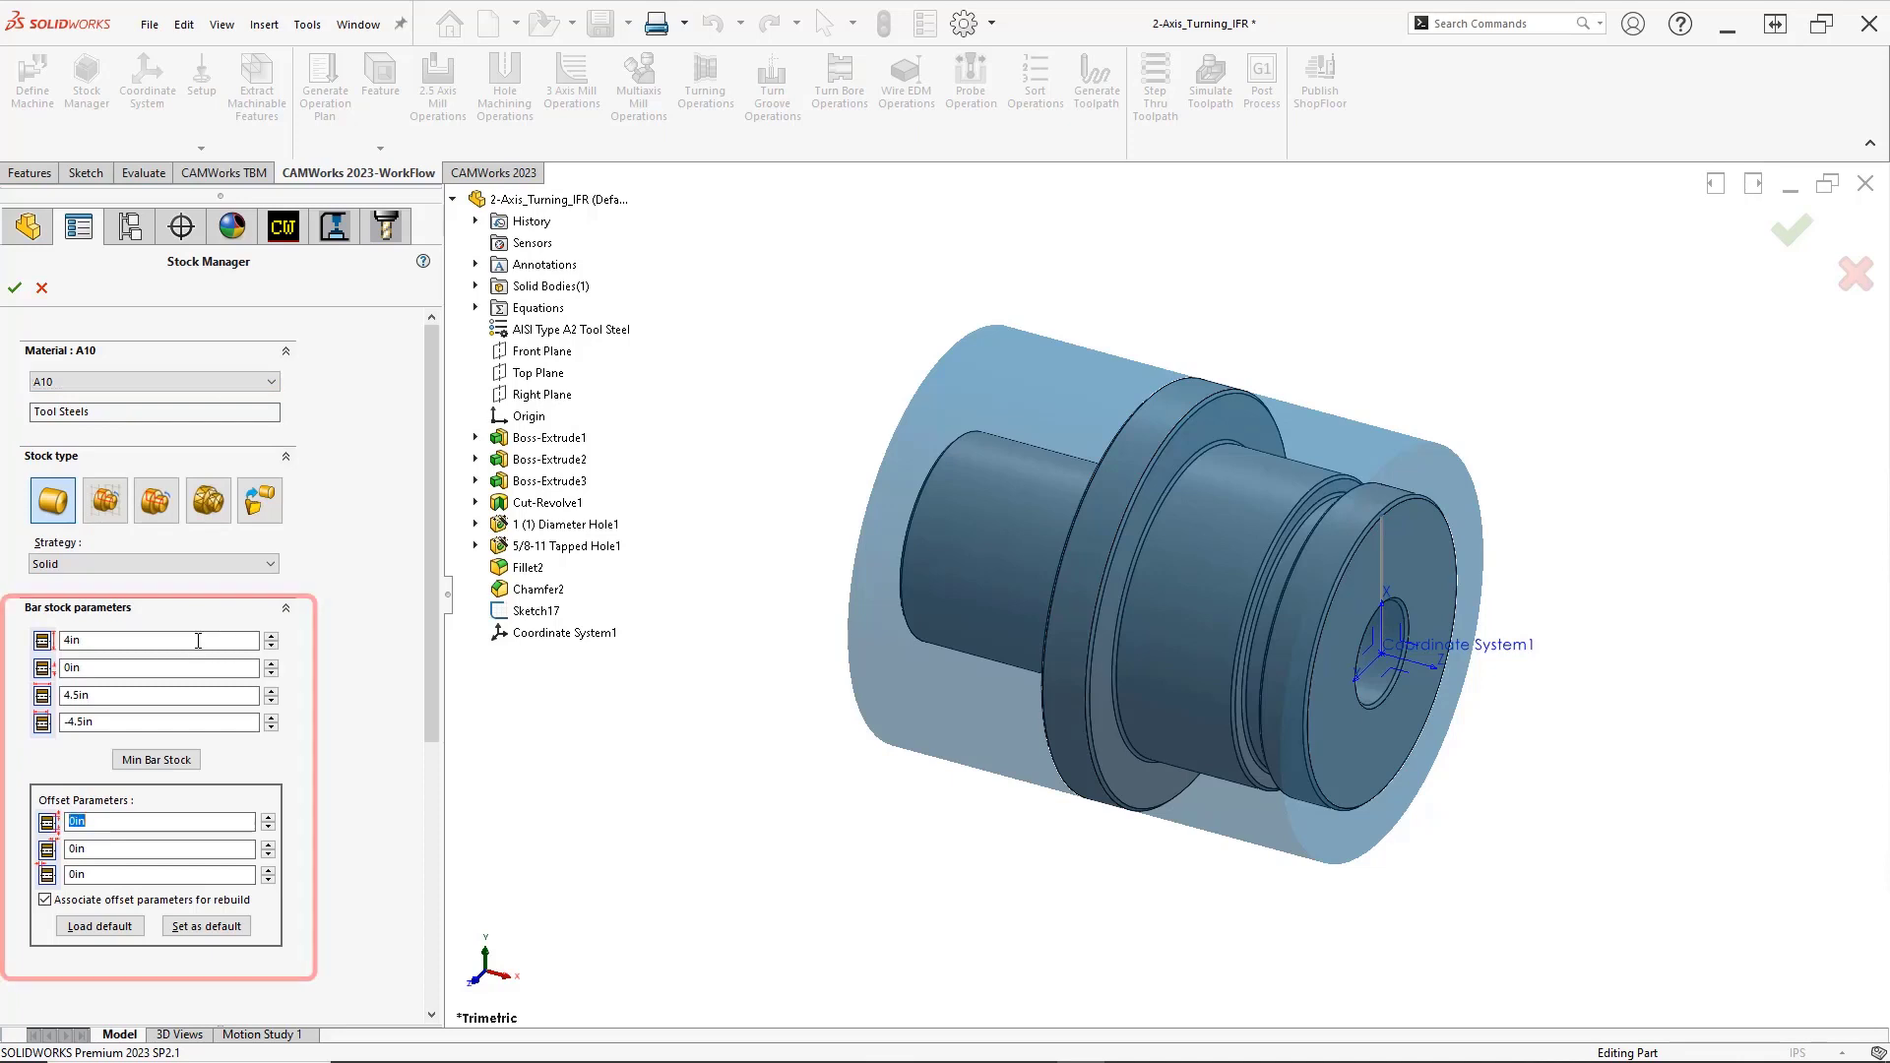
# Offset the bar stock by 0.25 in on the outer diameter, 0.1 in at the front face and 1.15 in at the back
pyautogui.write('.25')
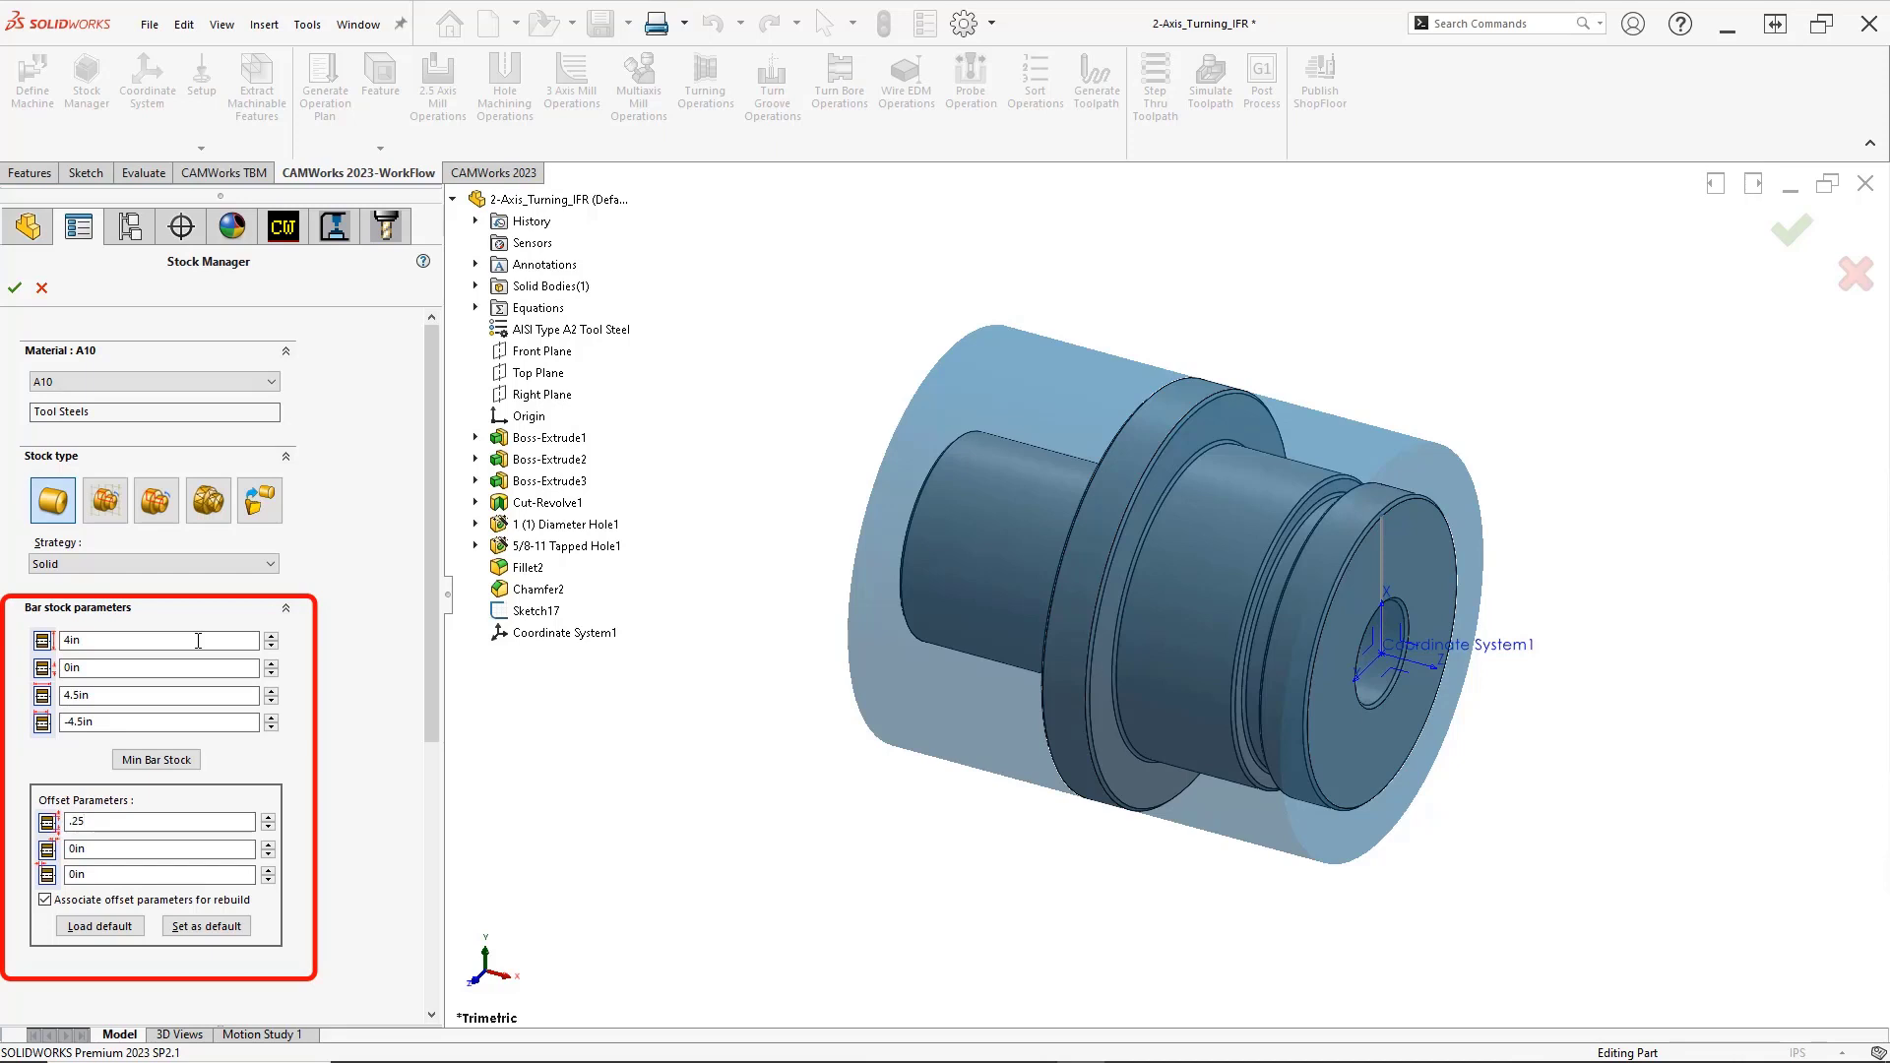
pyautogui.press('Tab')
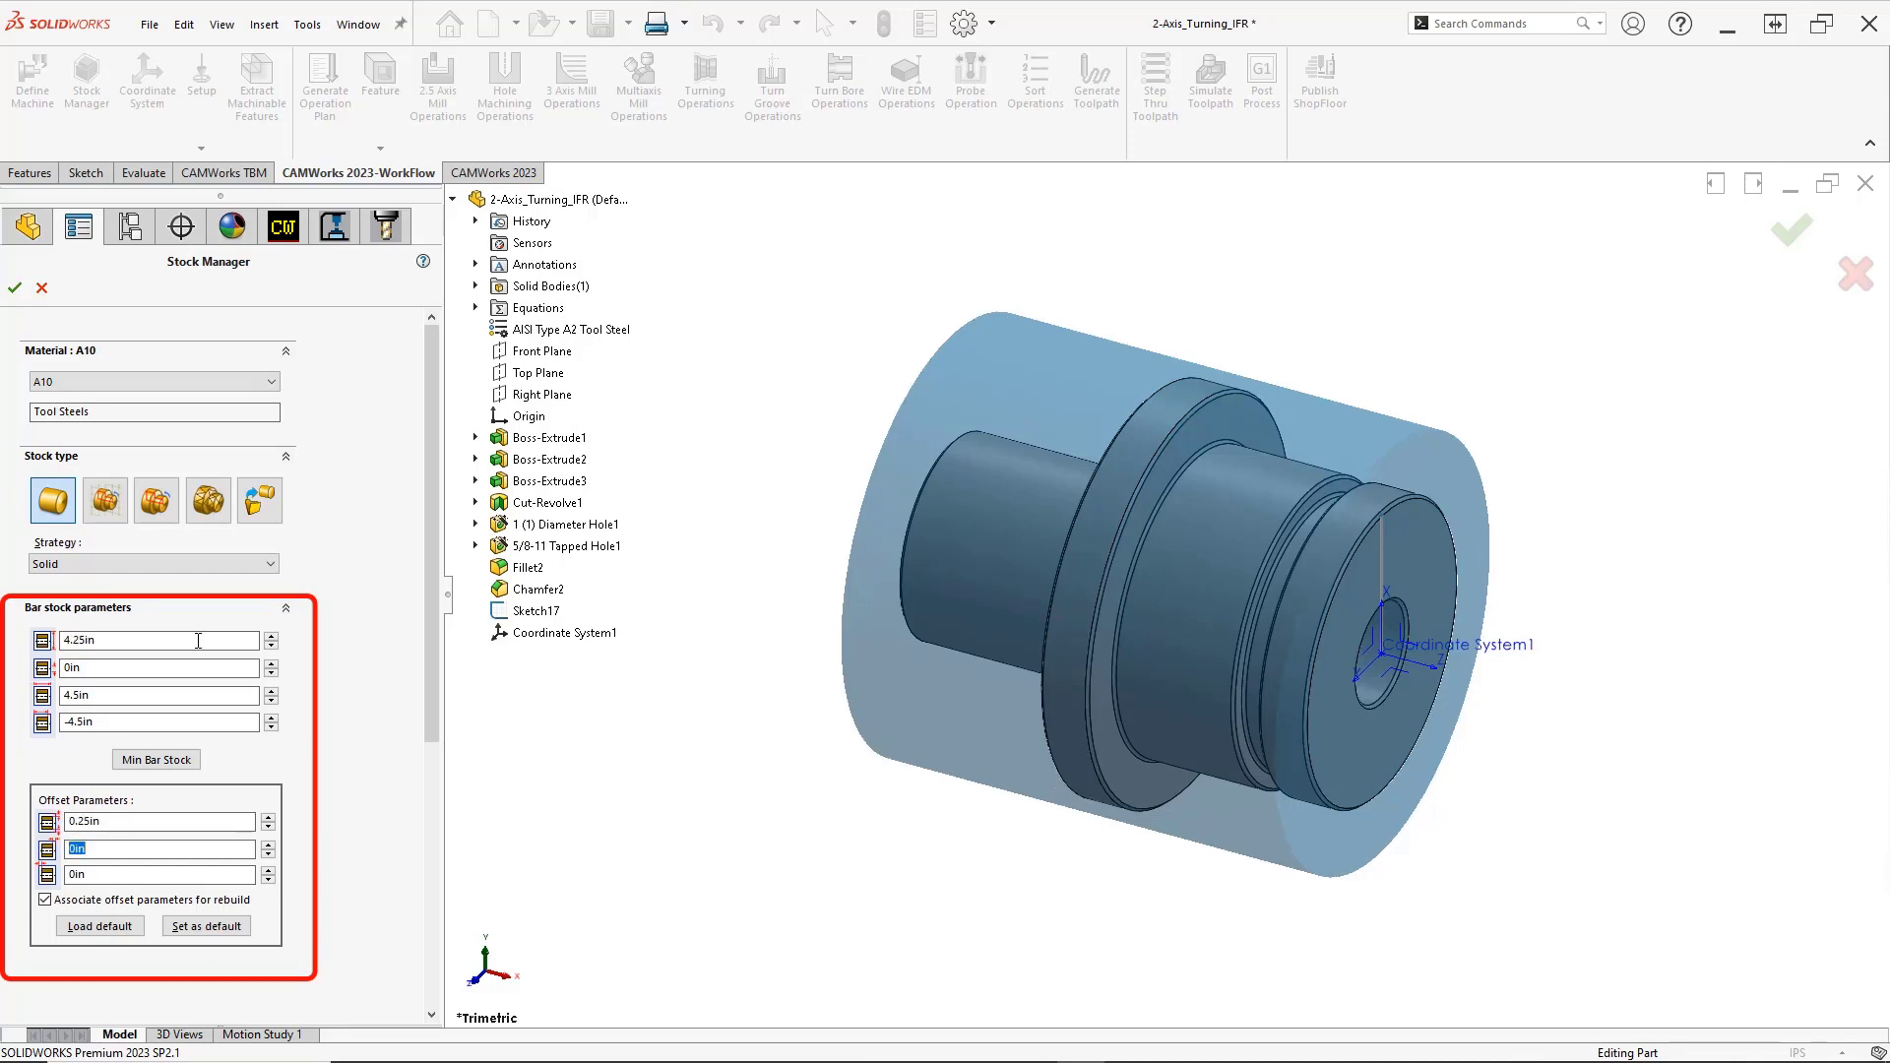
pyautogui.write('.1')
pyautogui.press('Tab')
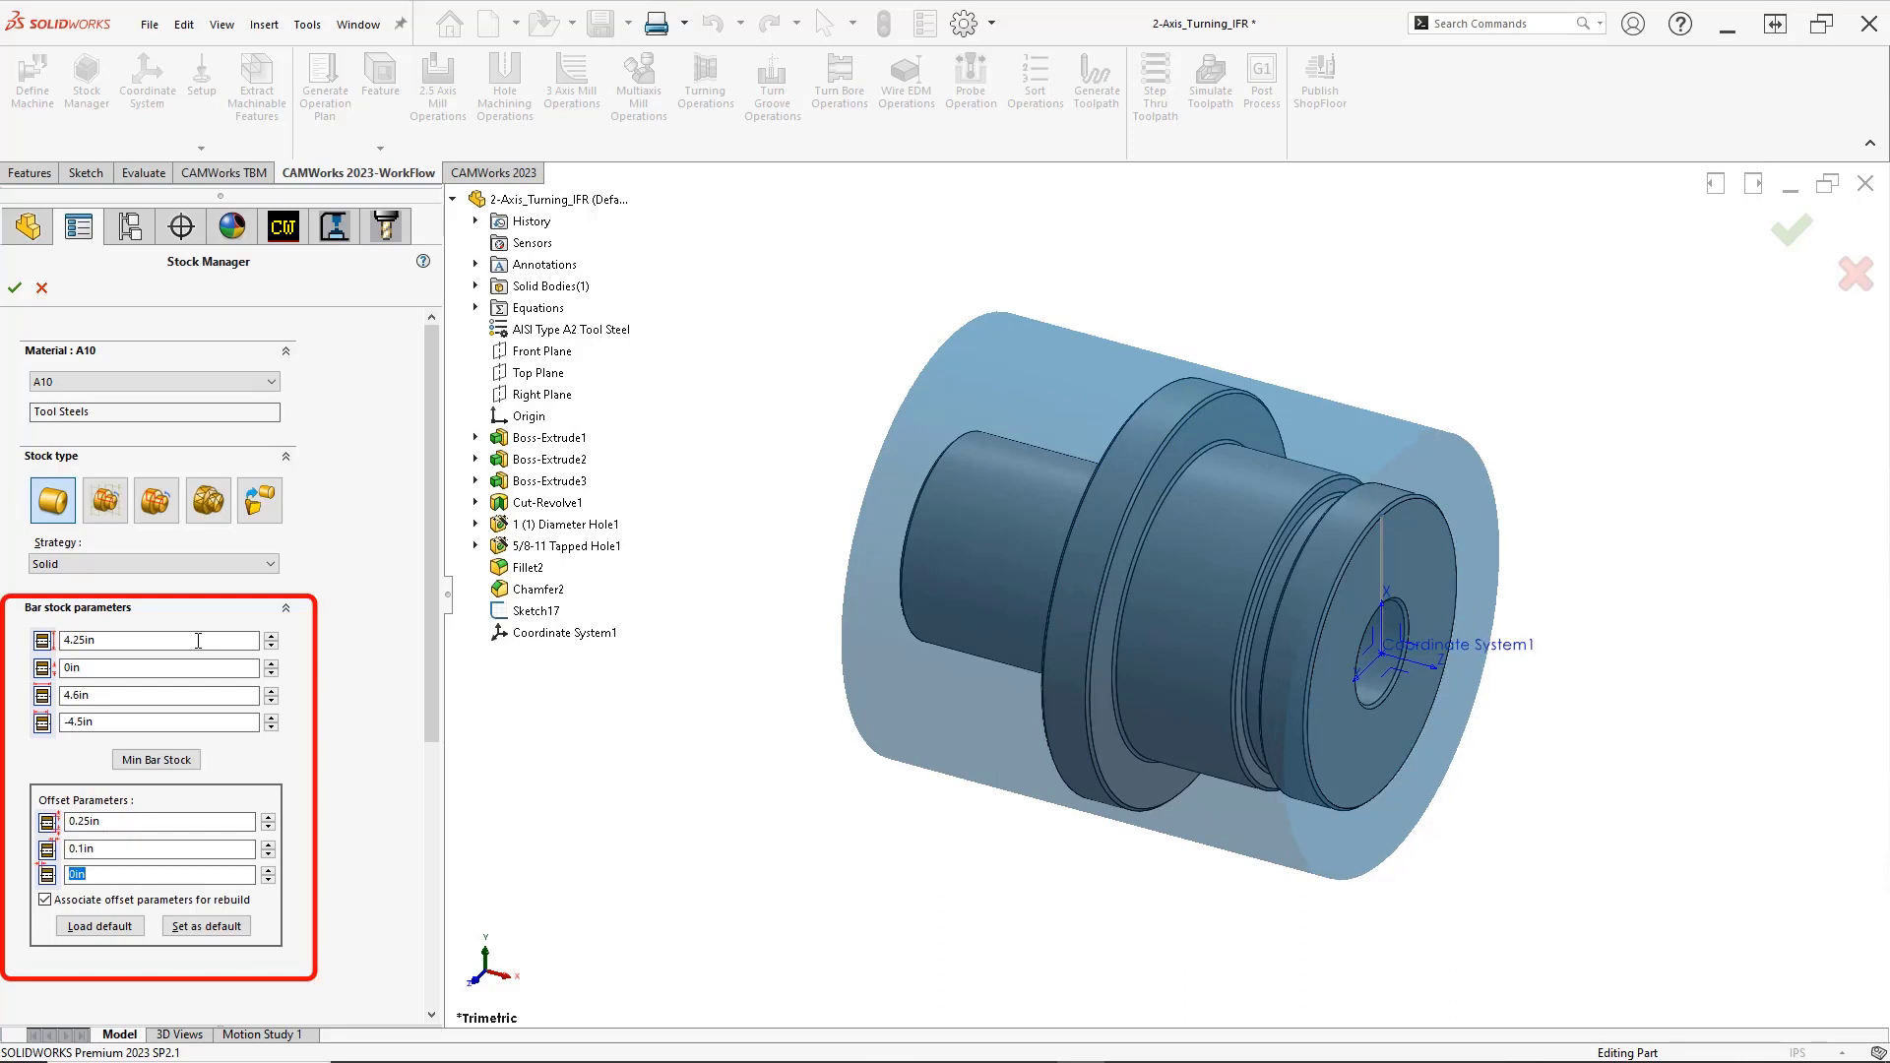
pyautogui.write('1.15')
pyautogui.press('Tab')
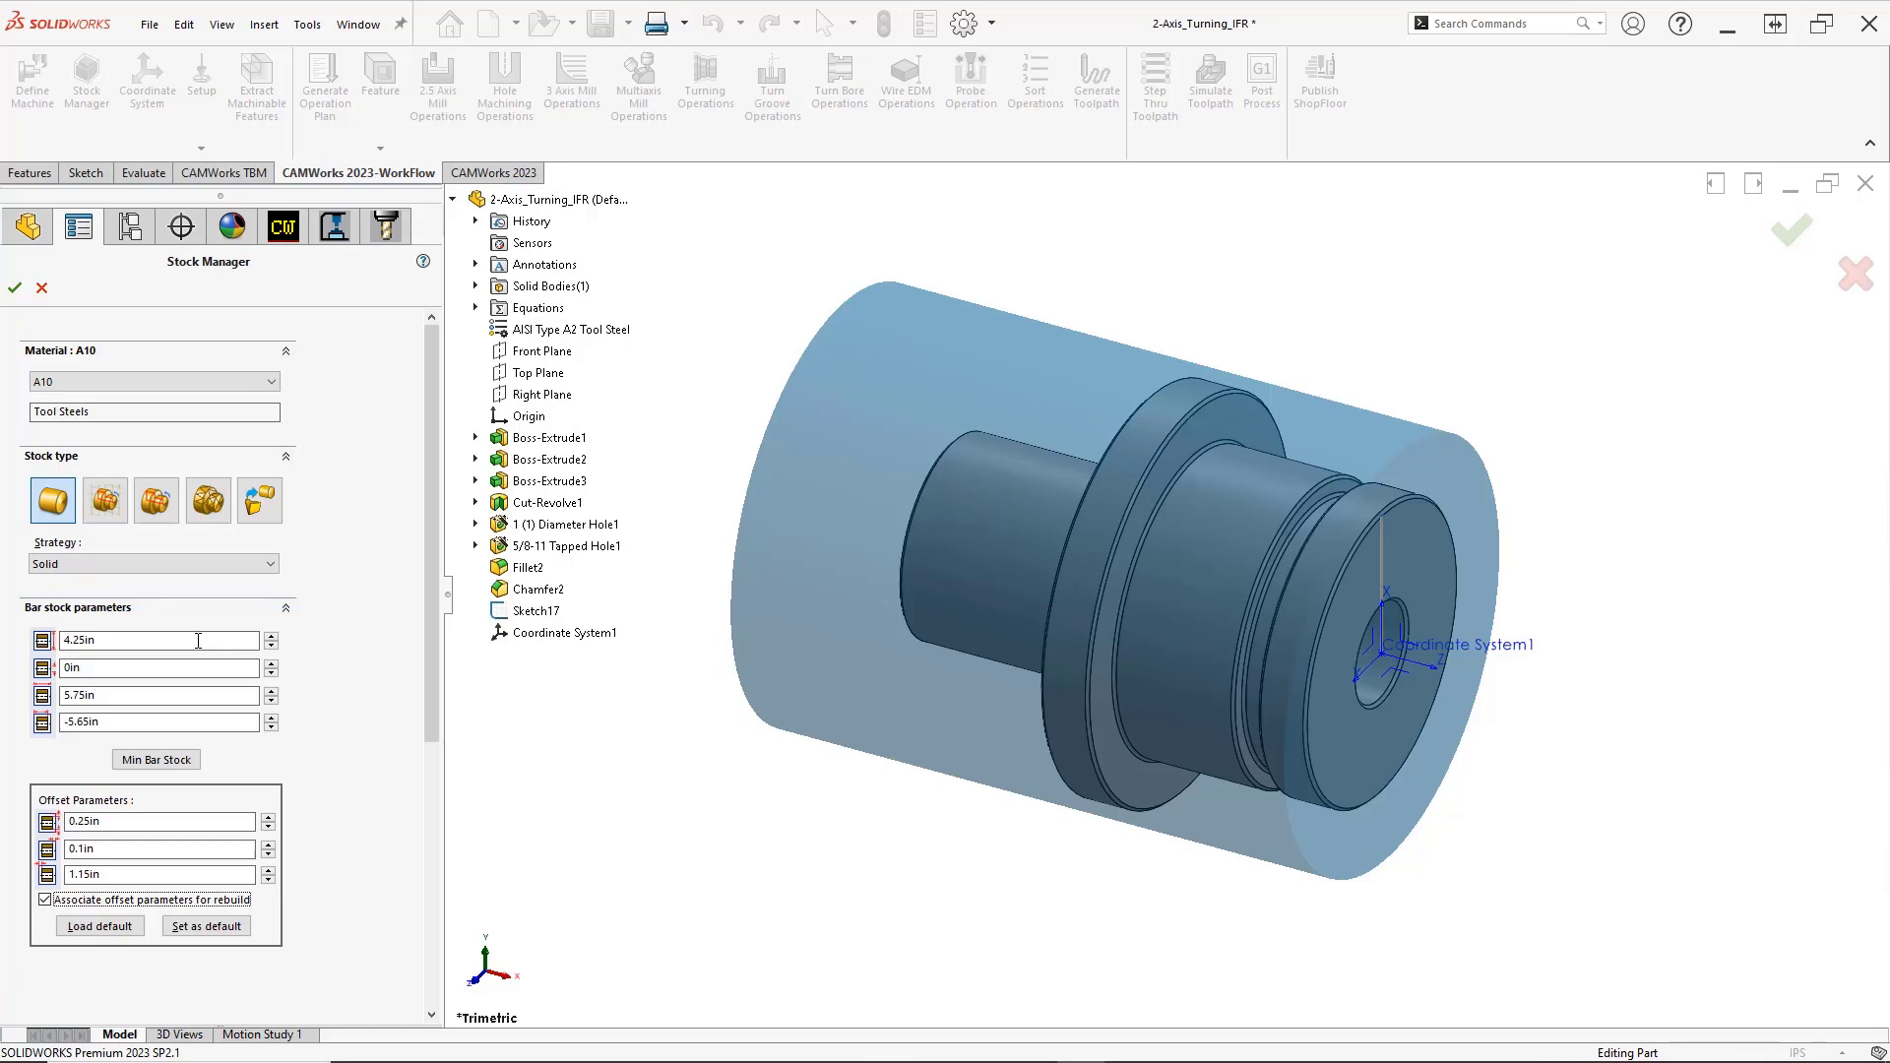
# Check the bar stock around the part from the front and in trimetric view, and accept the stock definition
pyautogui.click(534, 733)
pyautogui.press('space')
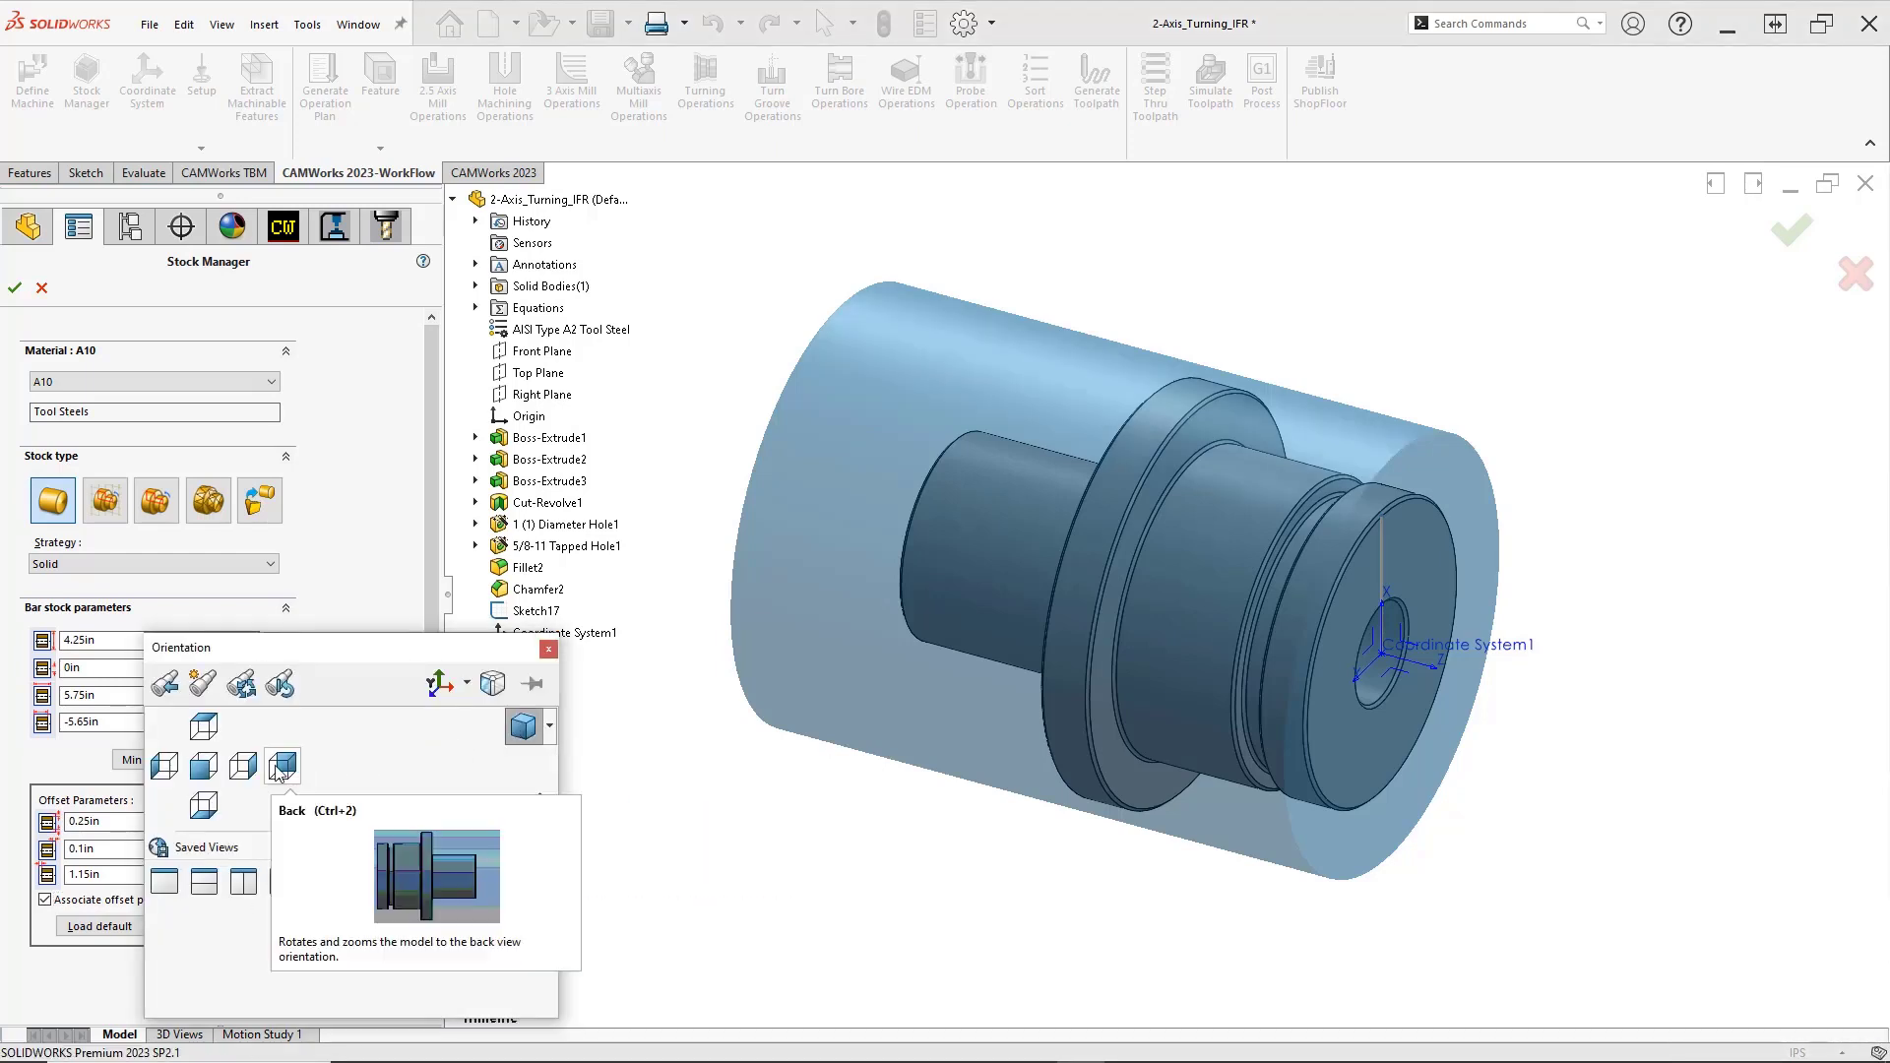
pyautogui.click(207, 765)
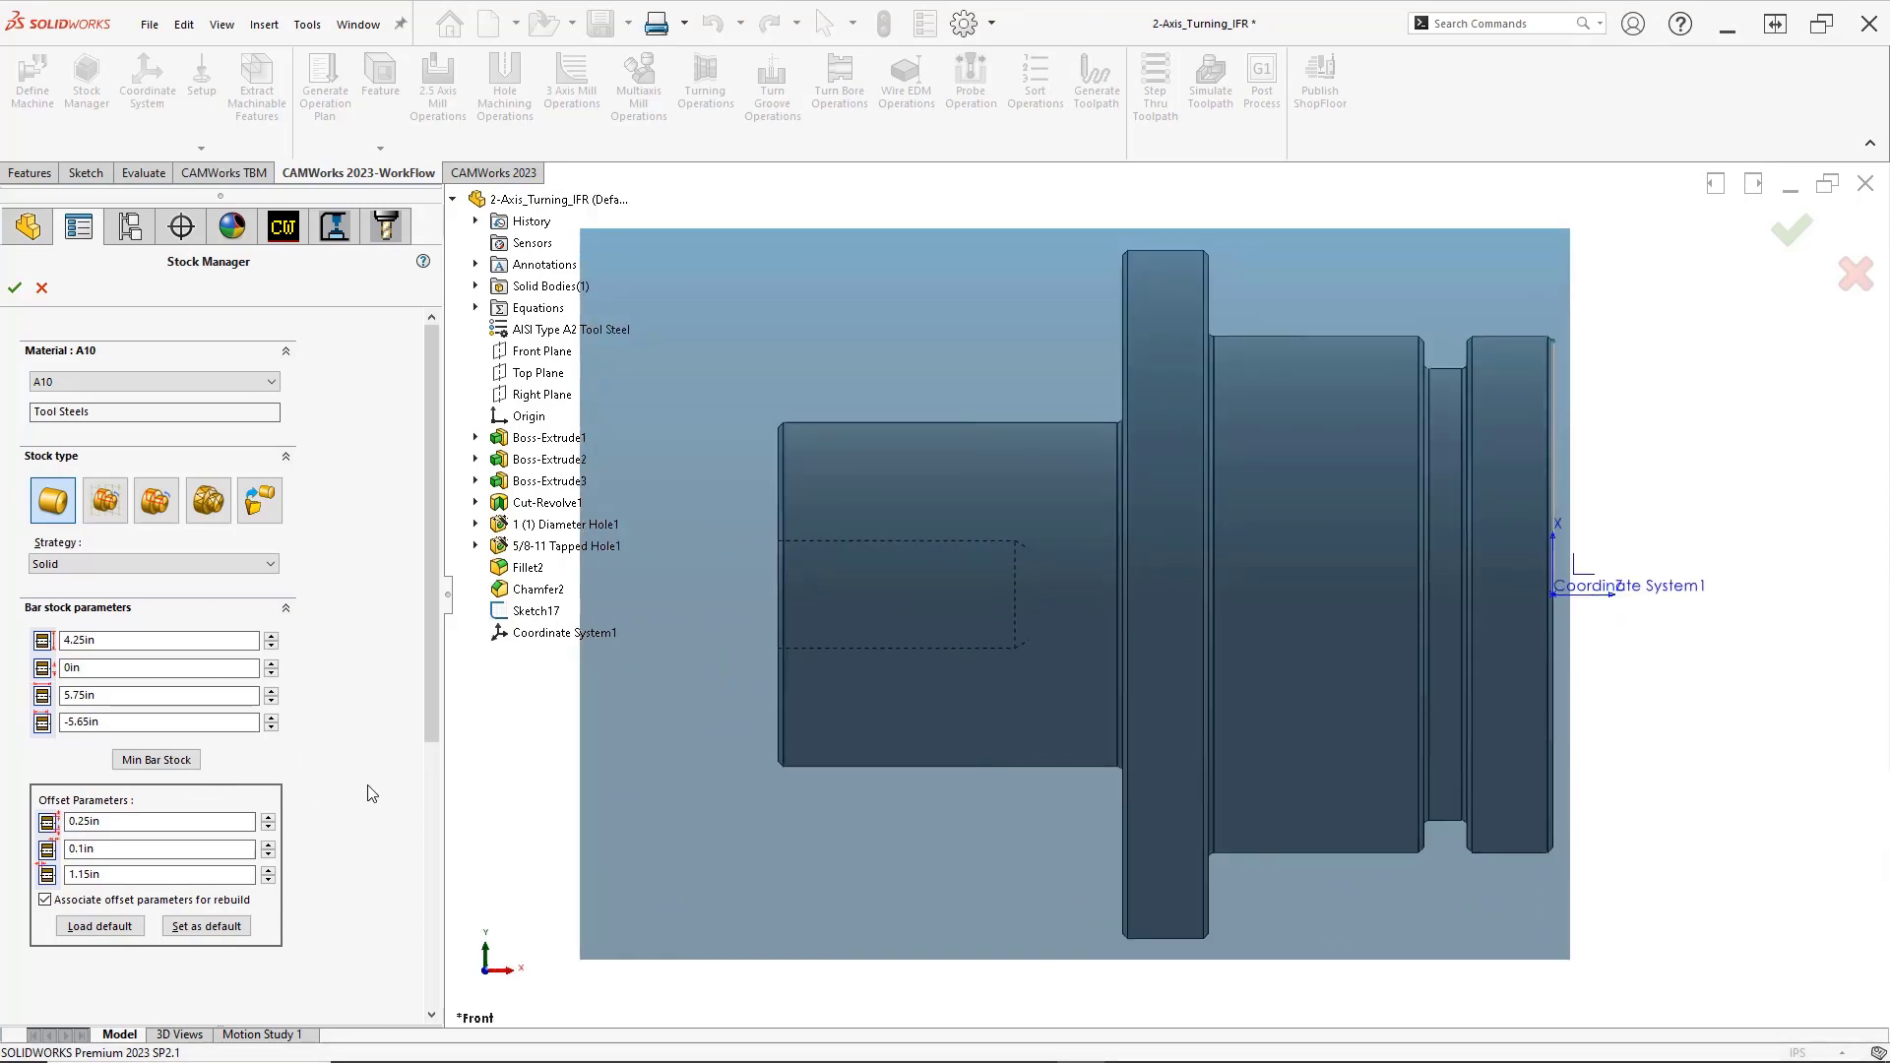
pyautogui.press('space')
pyautogui.click(511, 780)
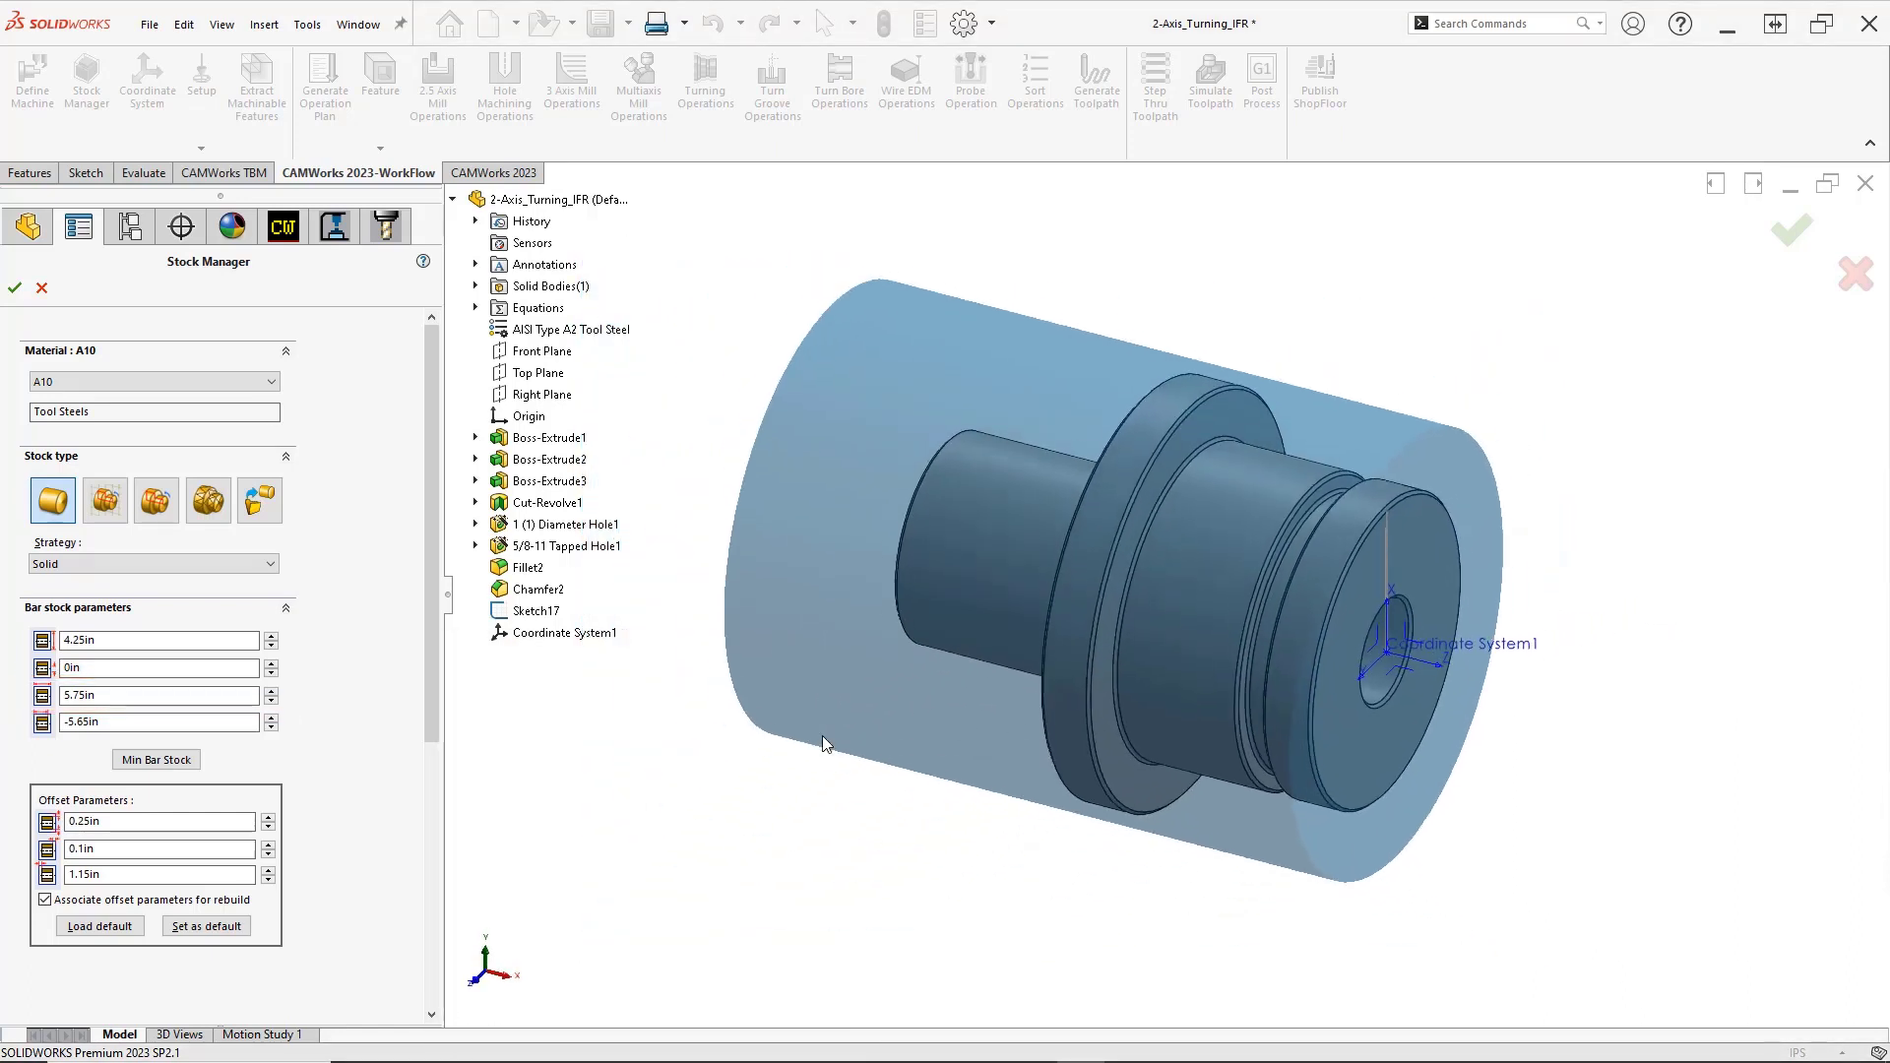
pyautogui.rightClick(823, 737)
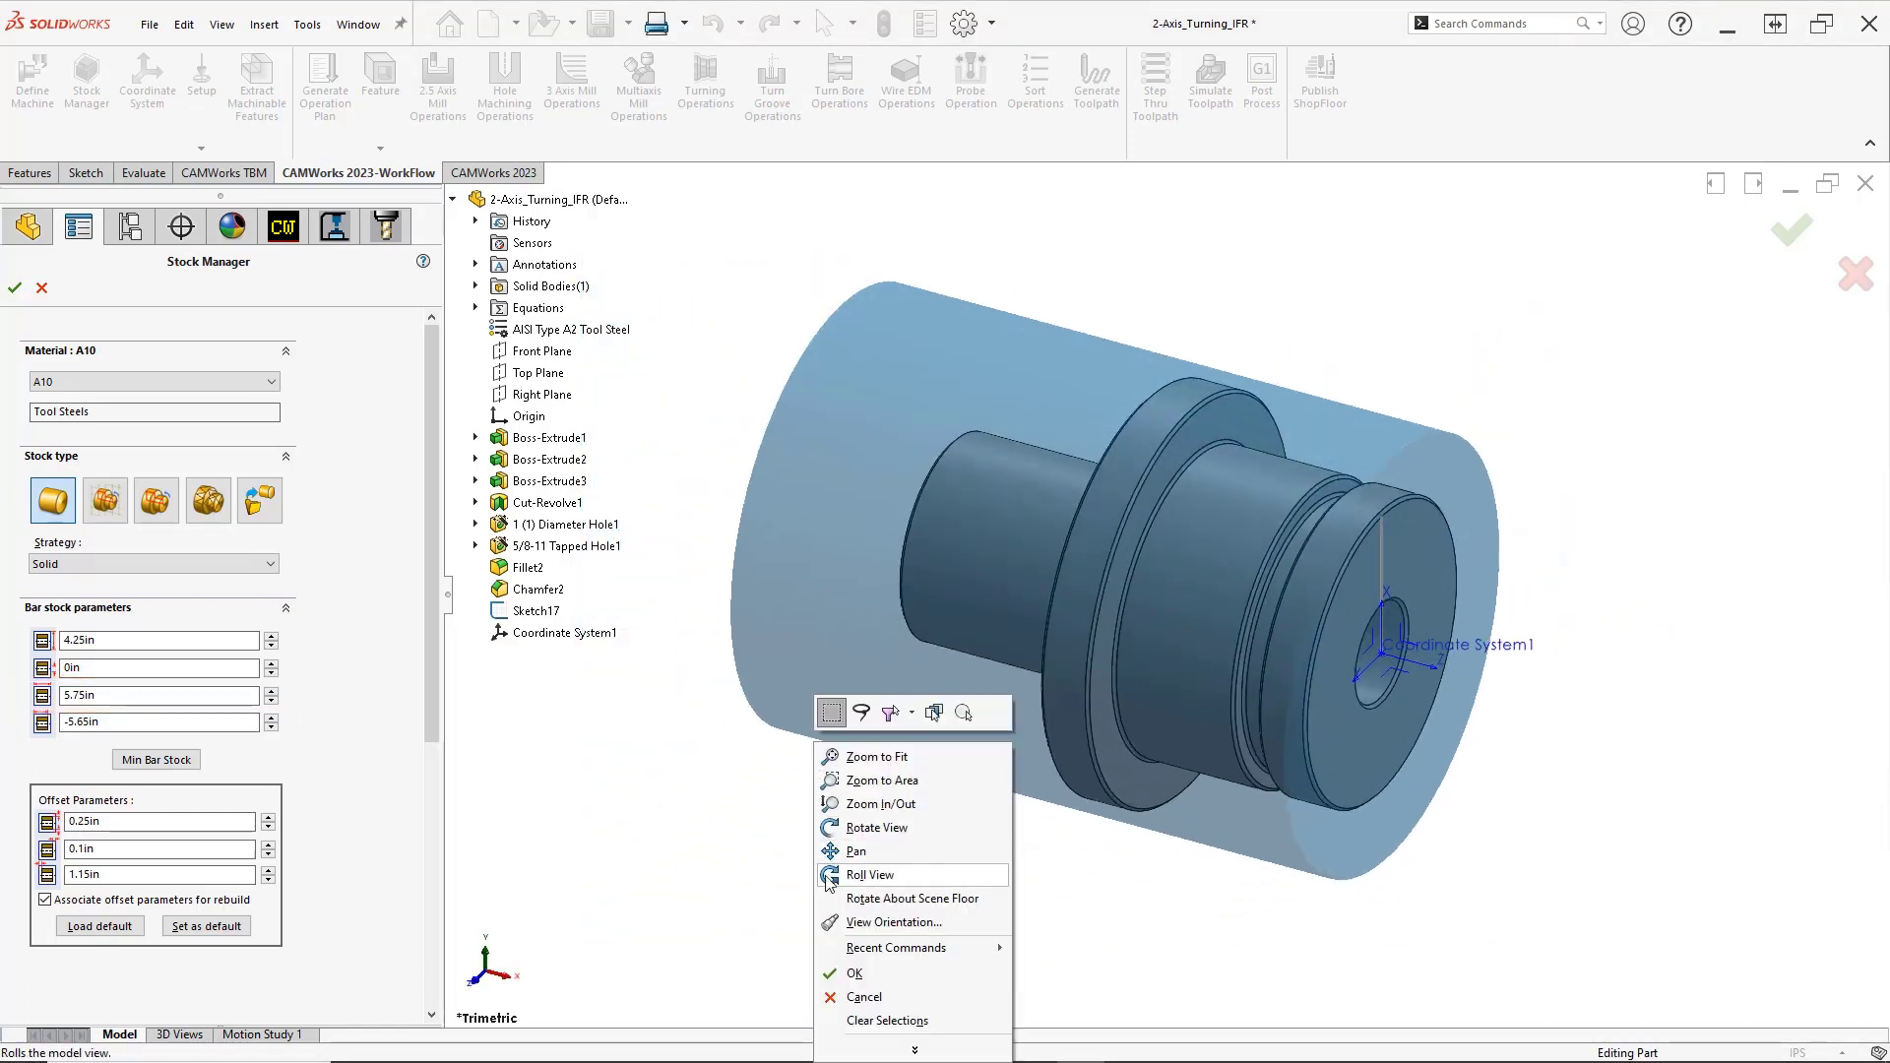
pyautogui.click(848, 975)
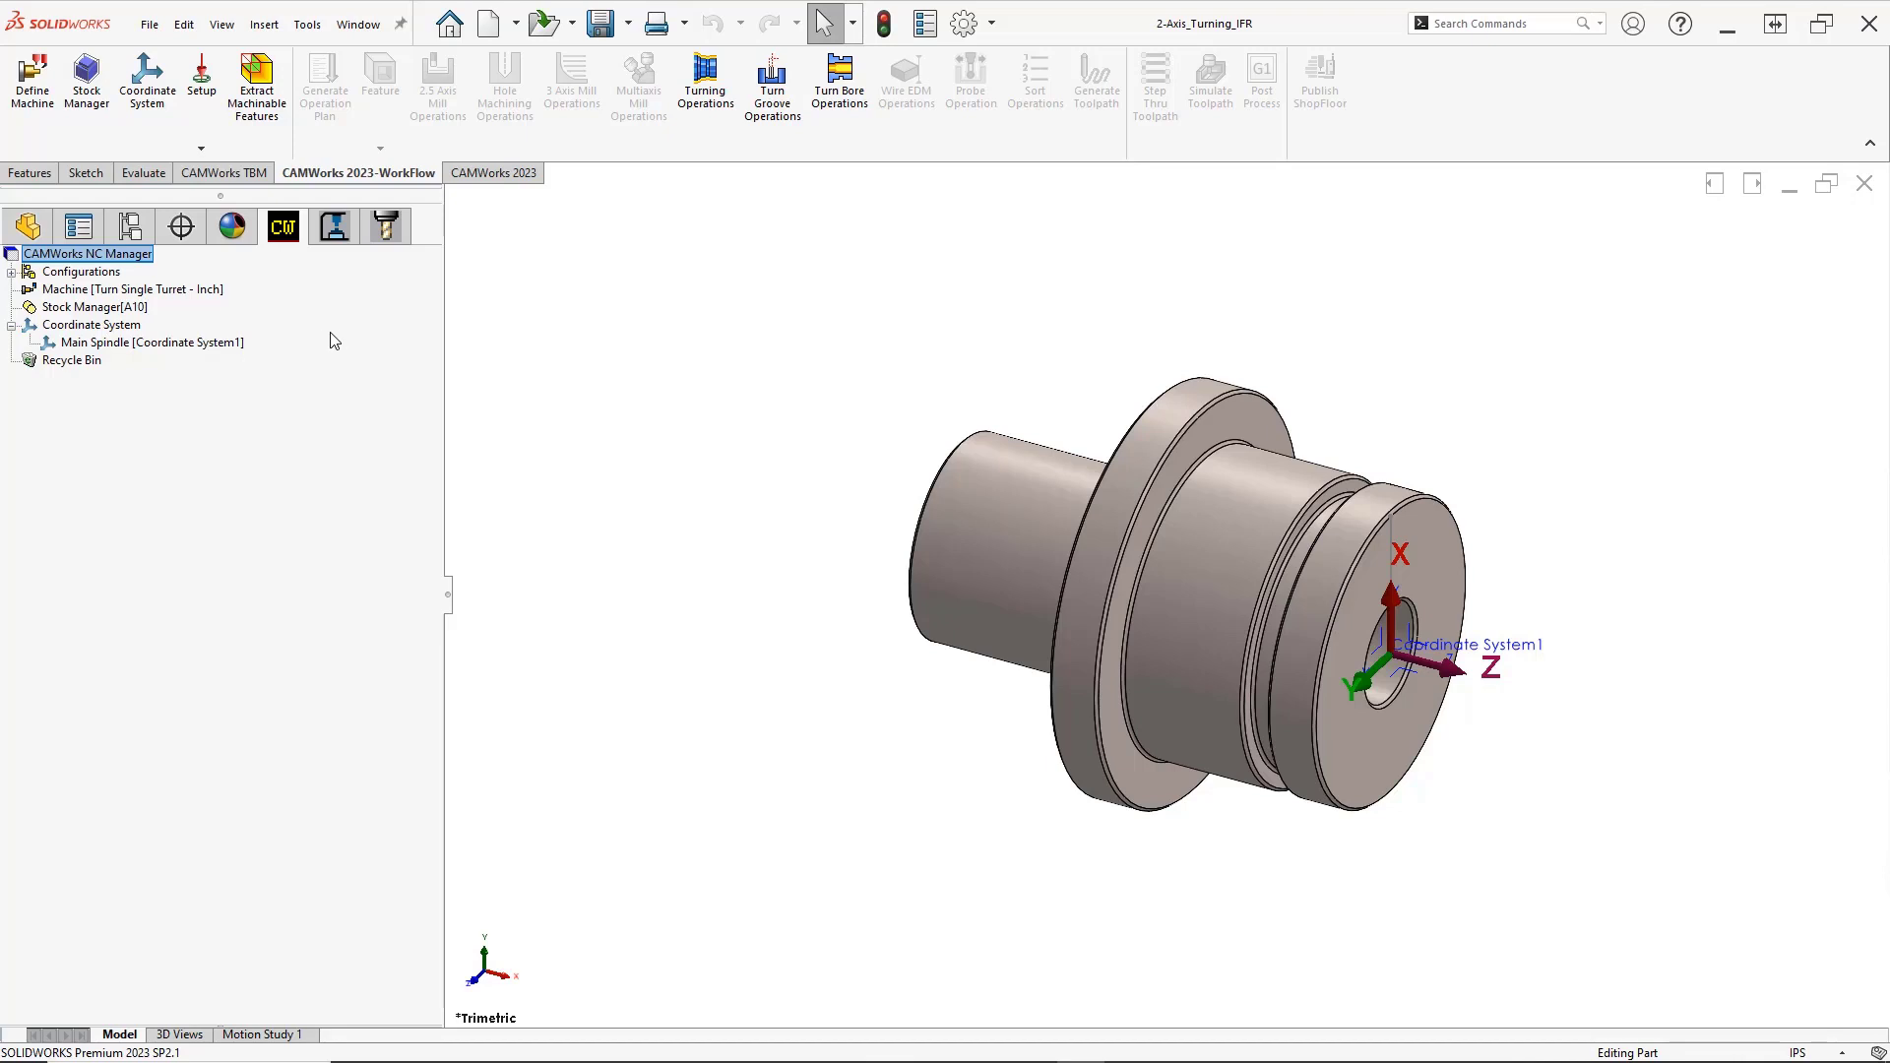
# Create a turn setup from the coordinate system, keeping the default setup direction of X 1, Y 0, Z 0
pyautogui.click(132, 327)
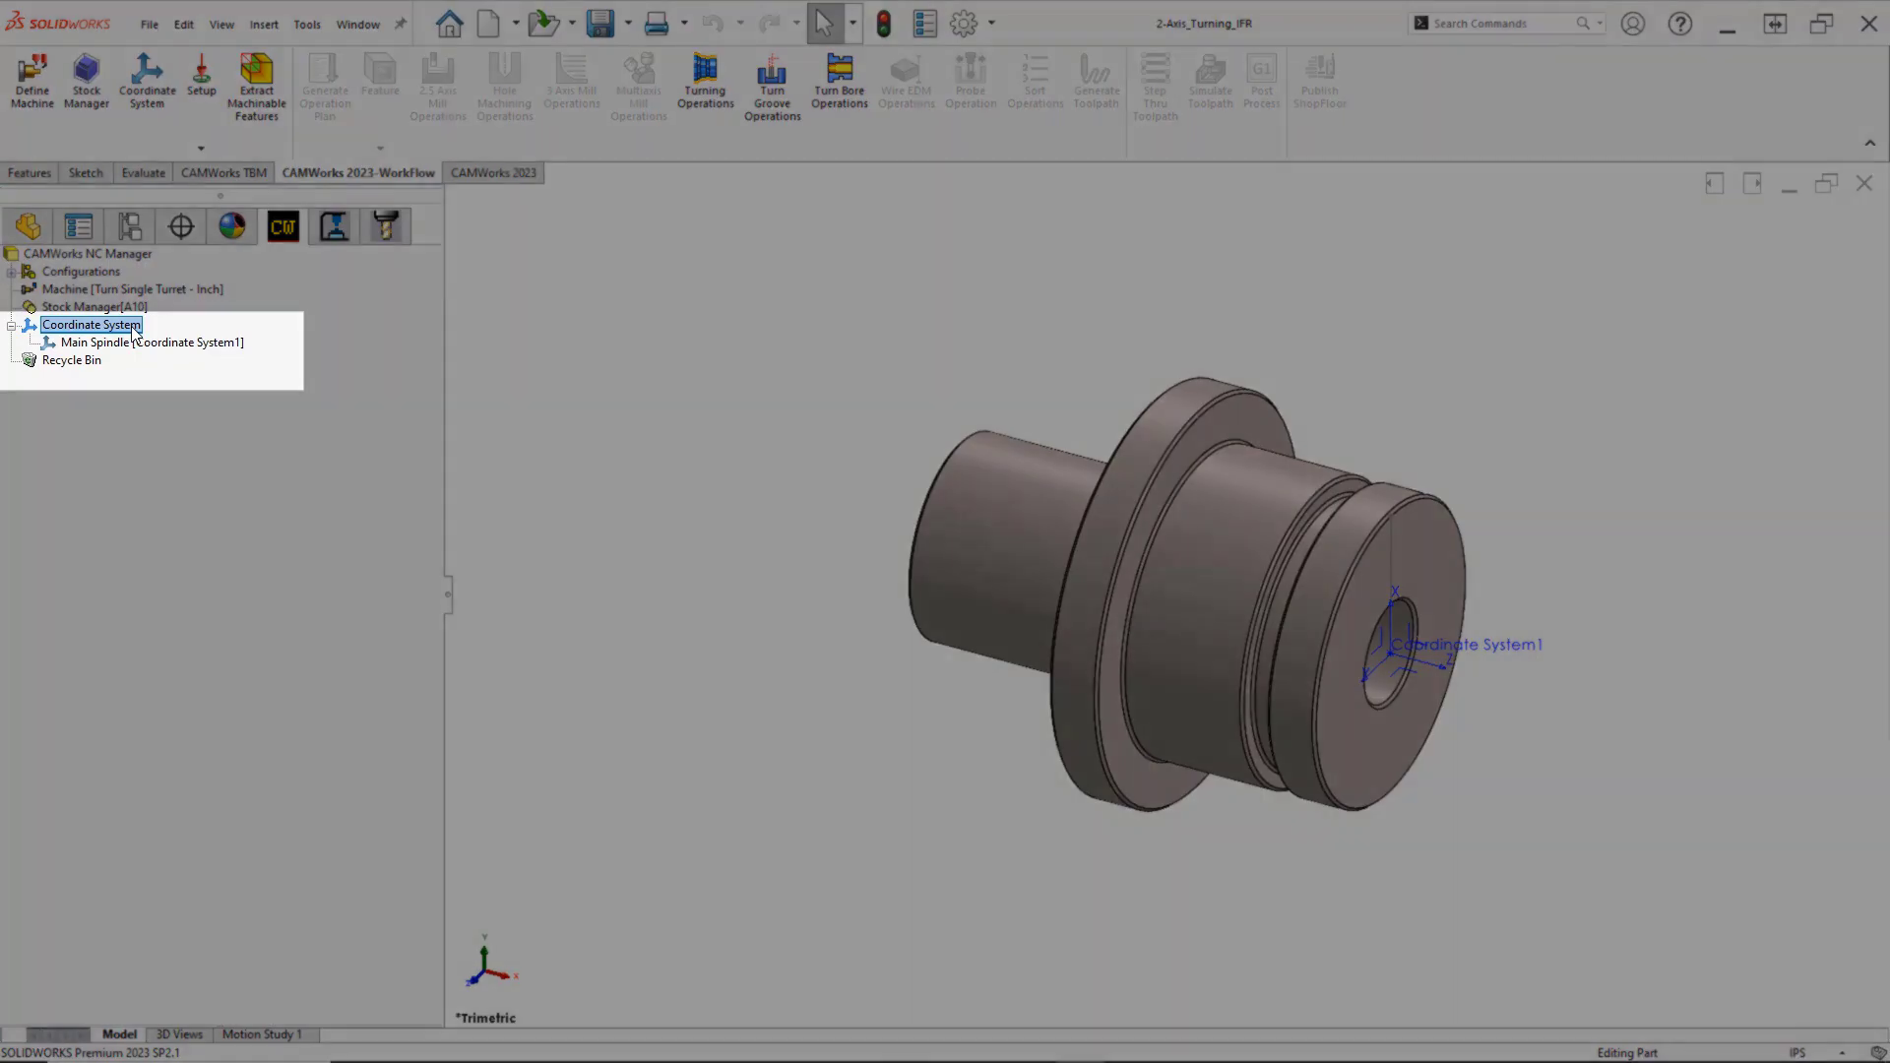
pyautogui.rightClick(135, 331)
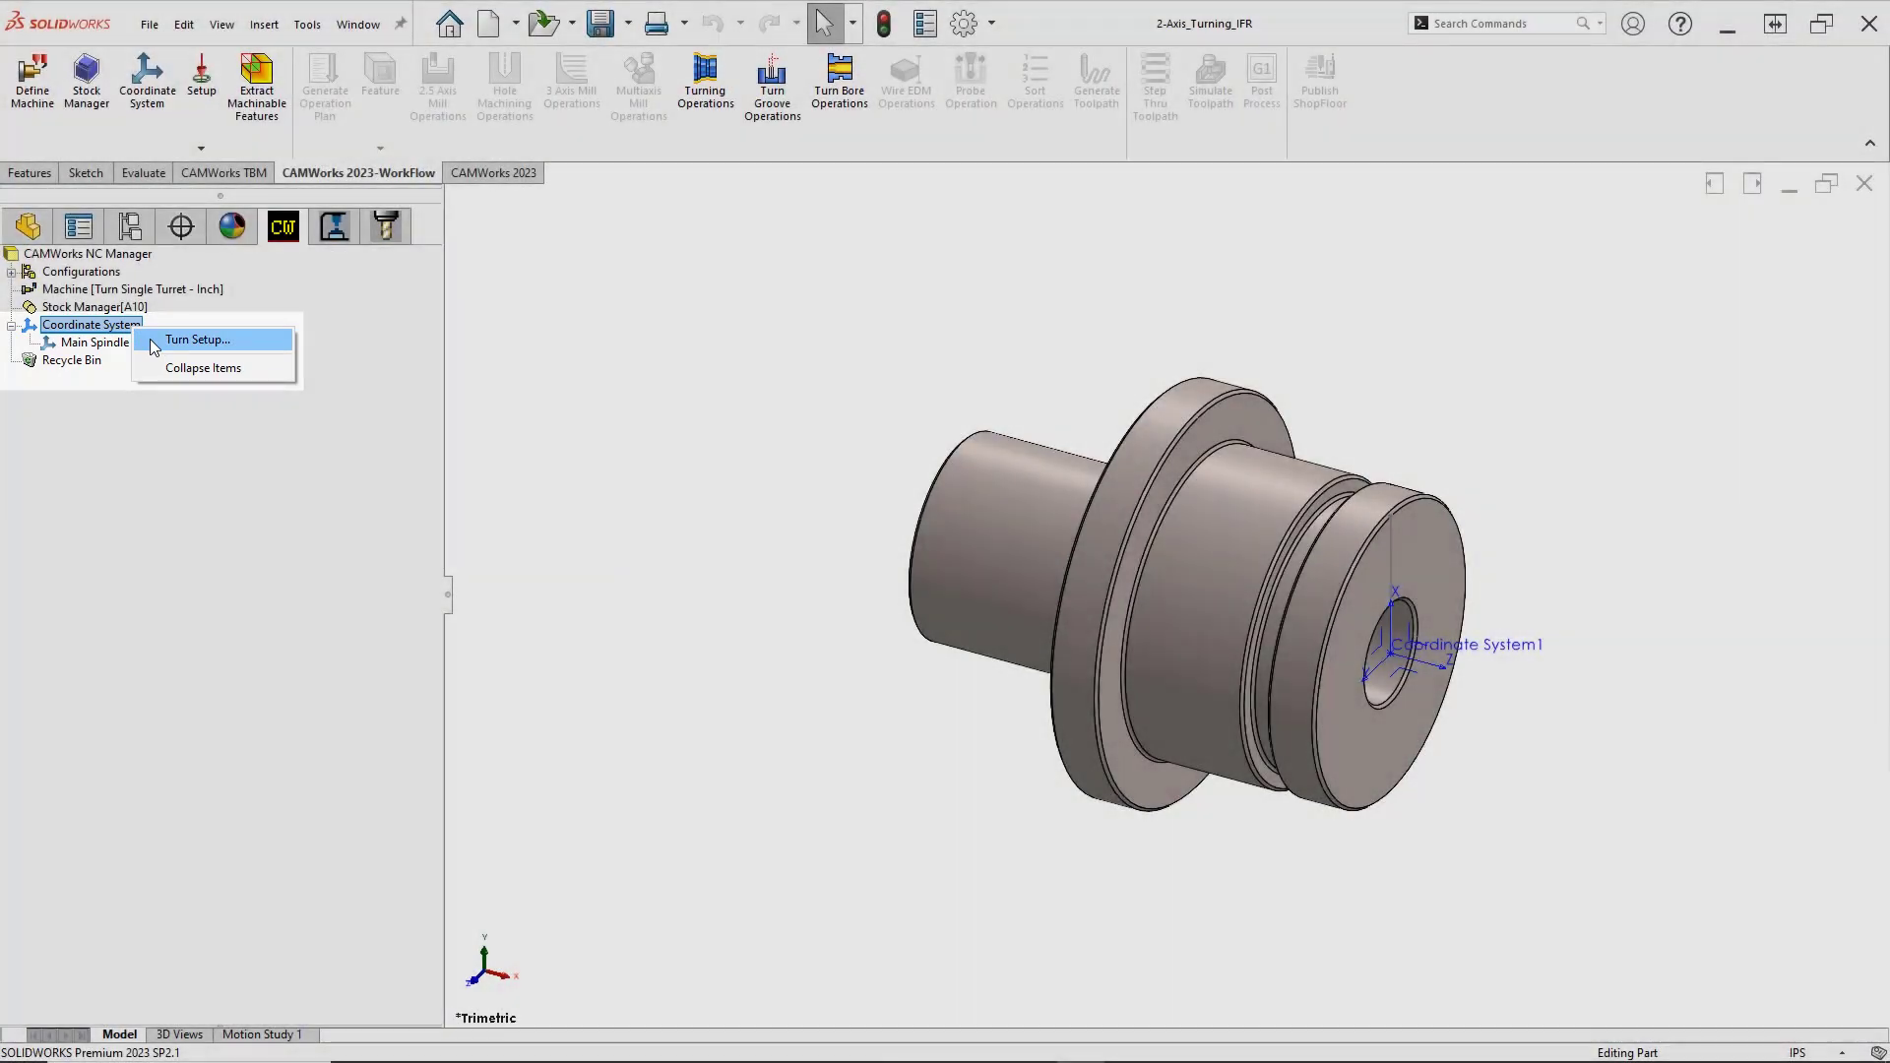
pyautogui.click(155, 341)
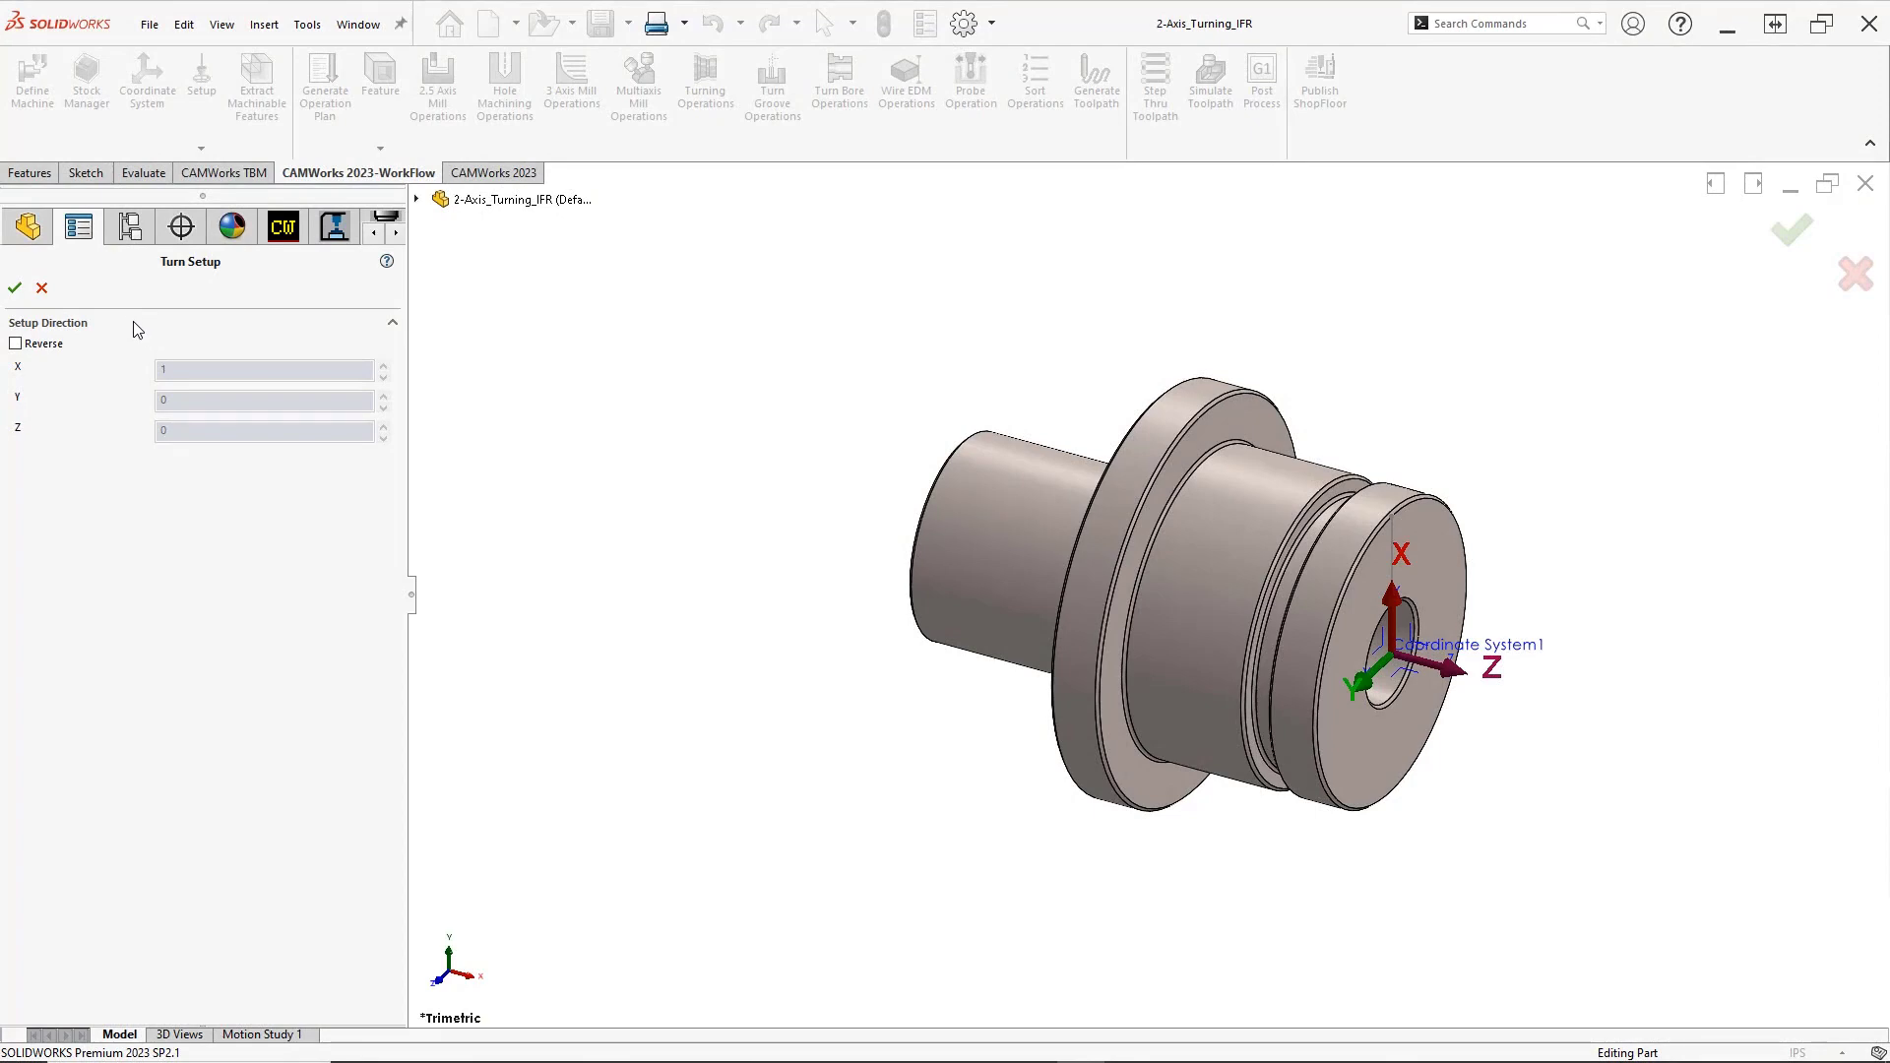
pyautogui.click(15, 288)
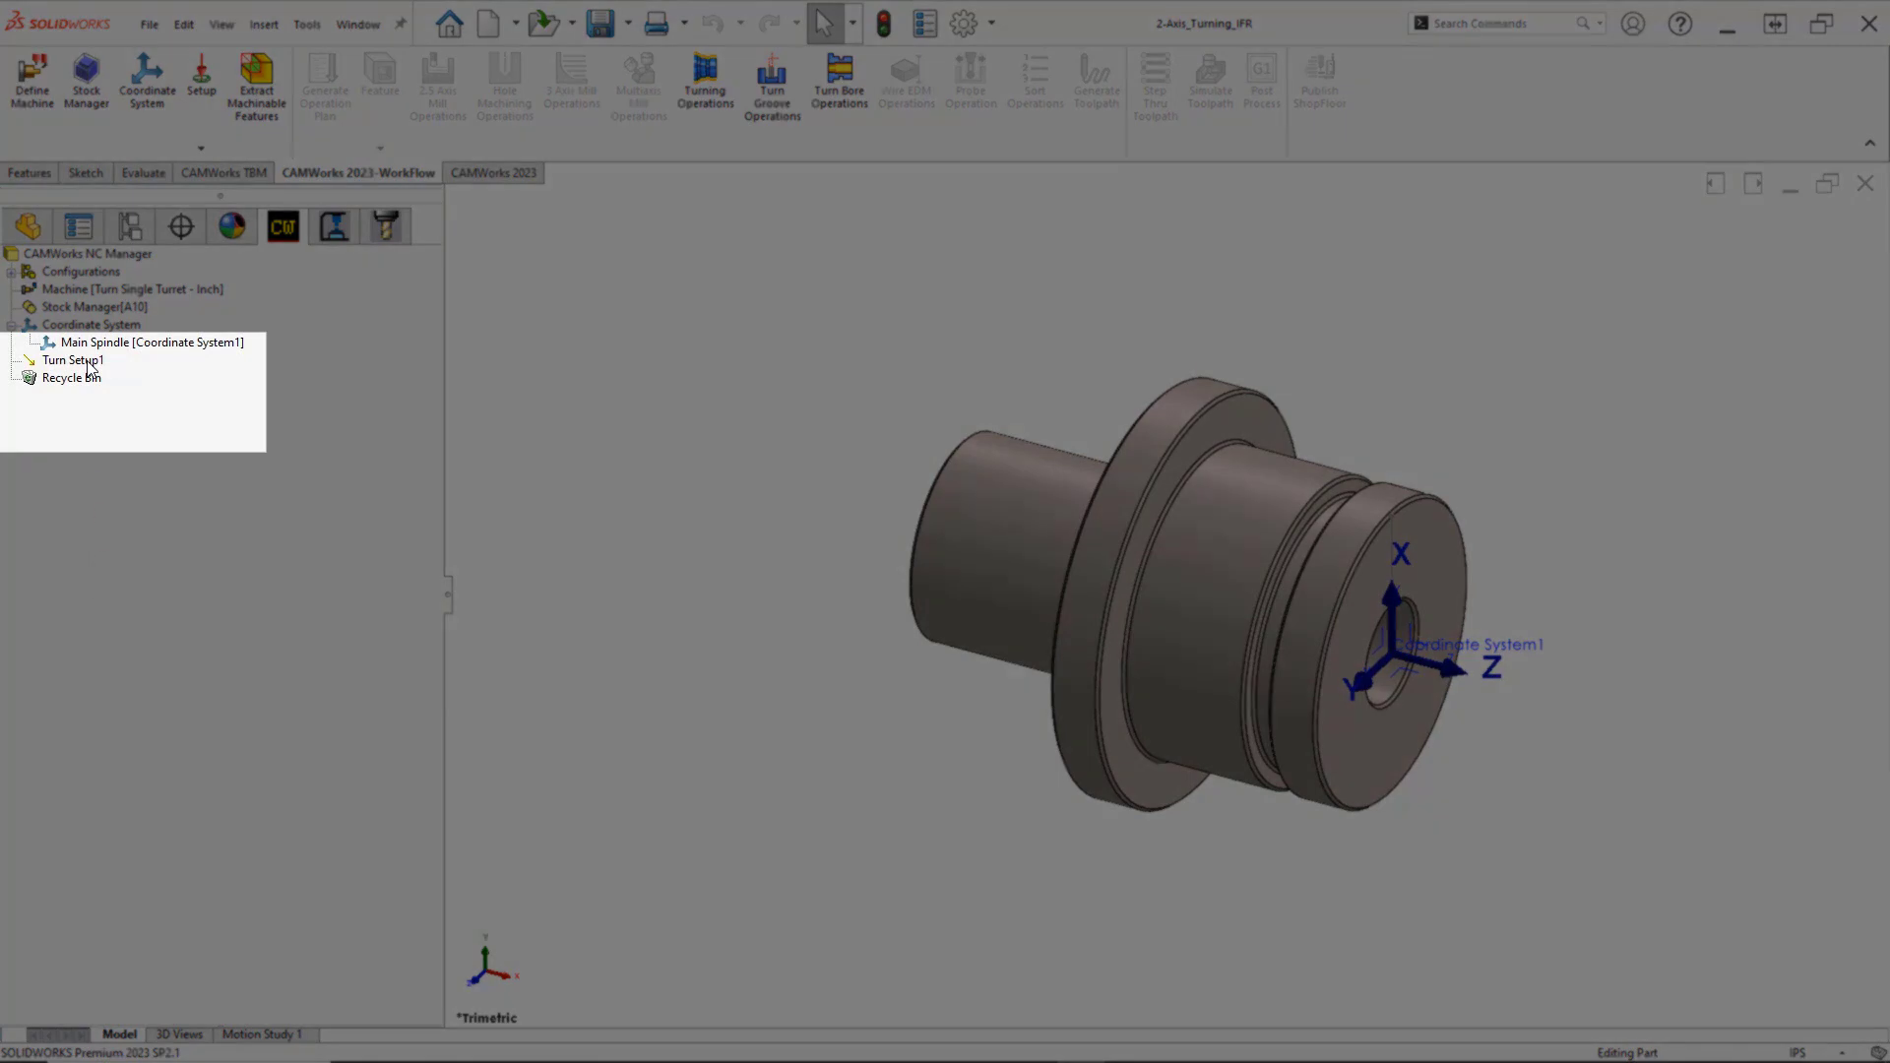
# Start a new turn feature under Turn Setup1 as a Face Feature with the Rough & Finish strategy
pyautogui.rightClick(89, 364)
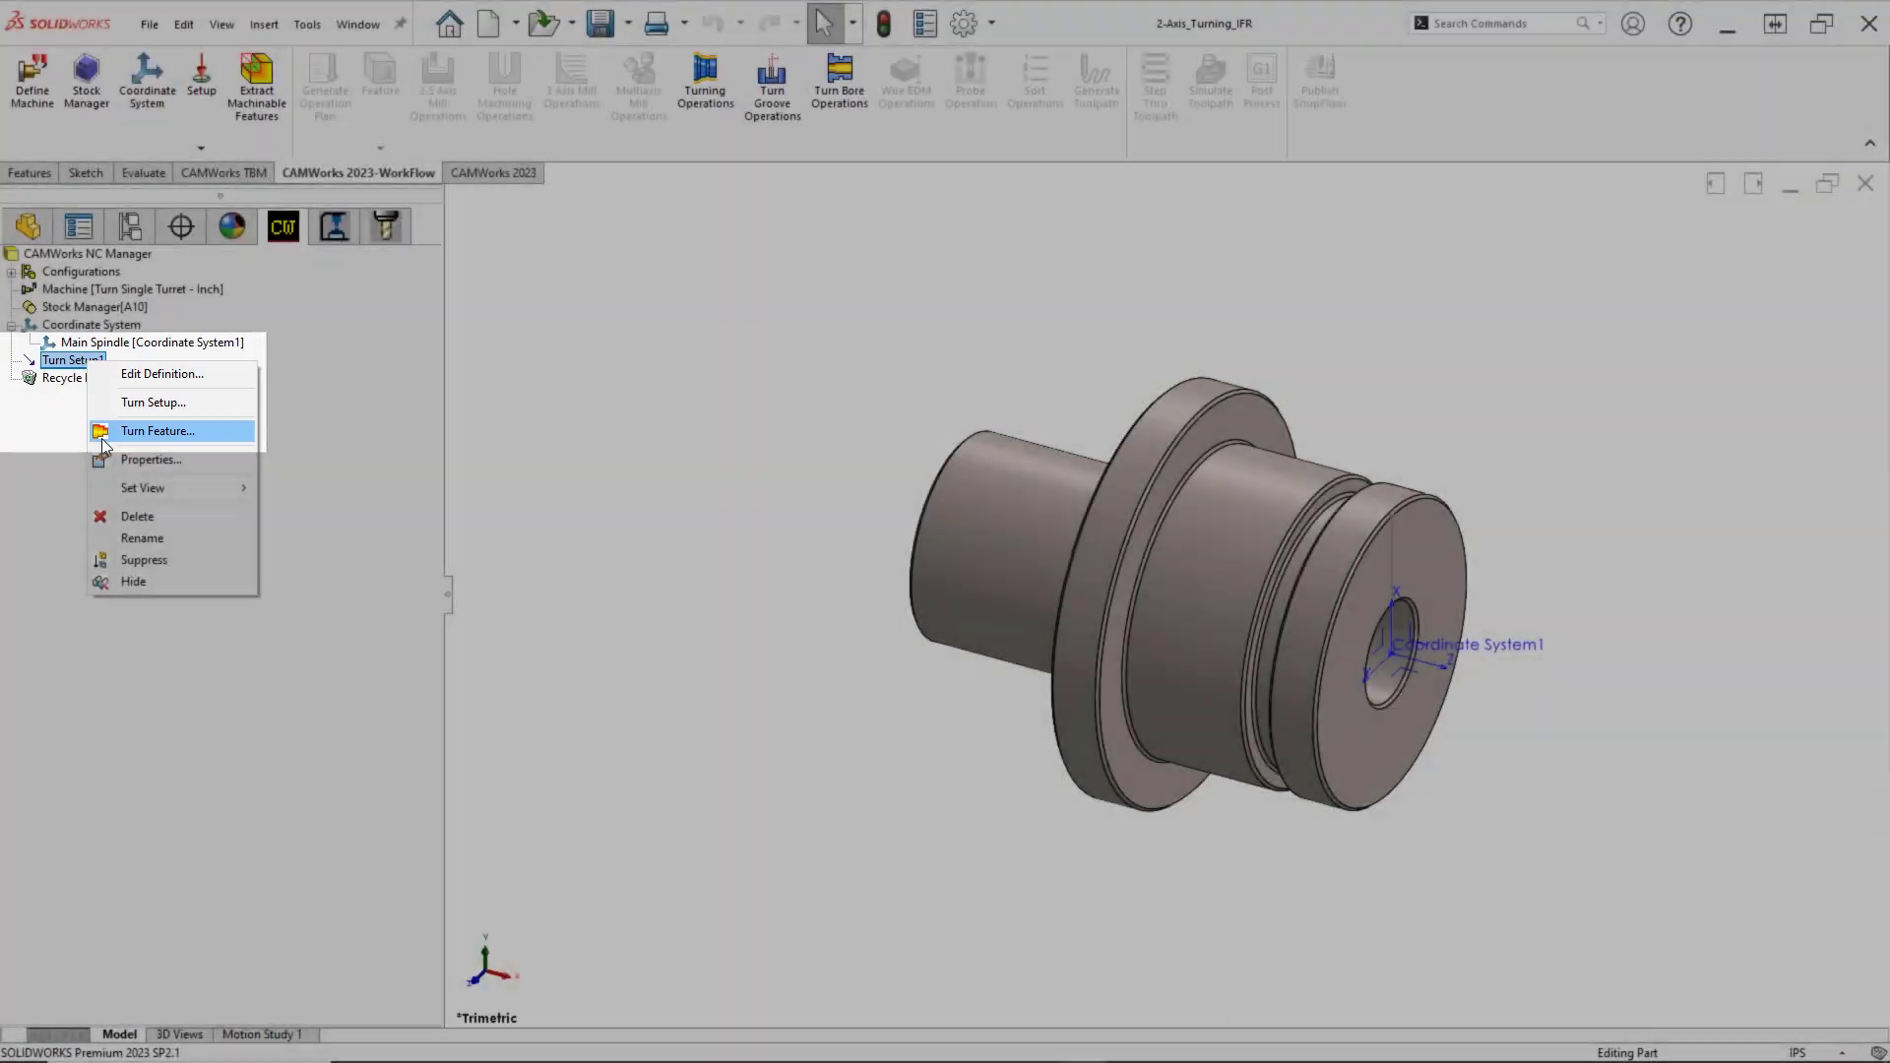
pyautogui.click(103, 439)
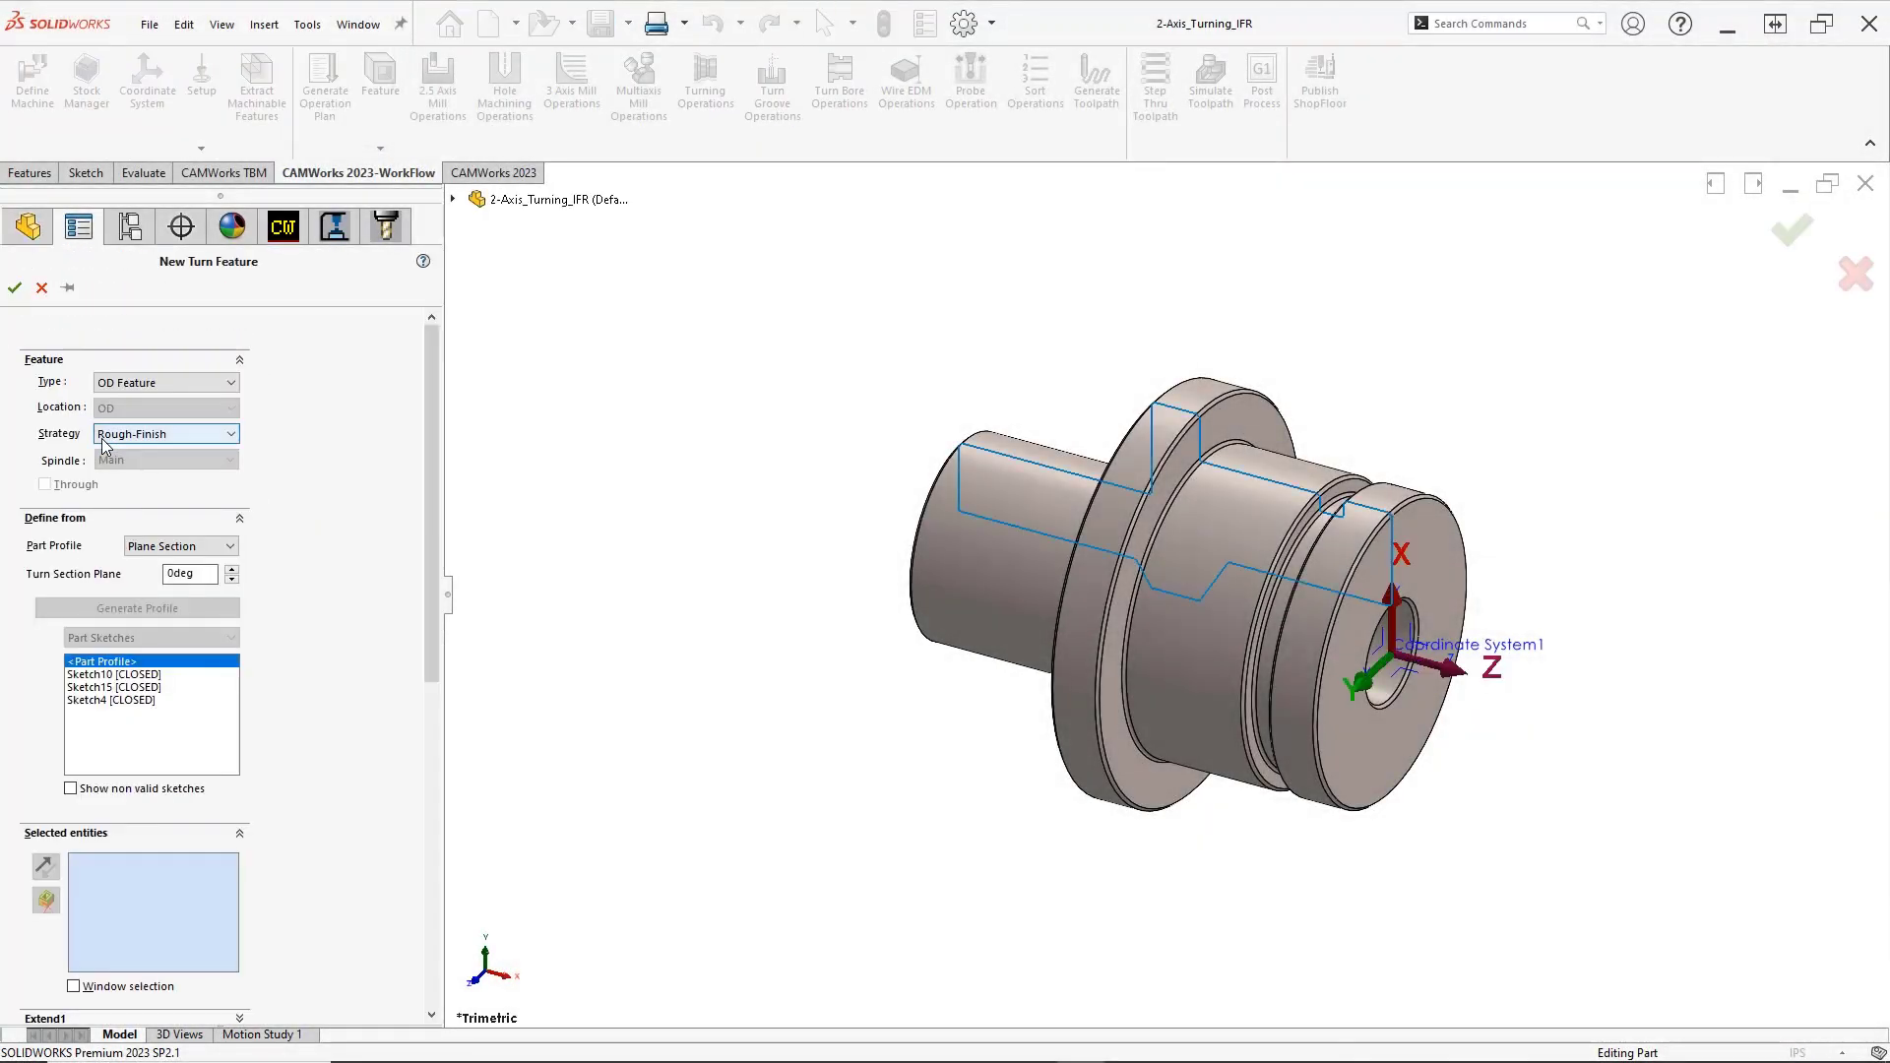
pyautogui.click(235, 390)
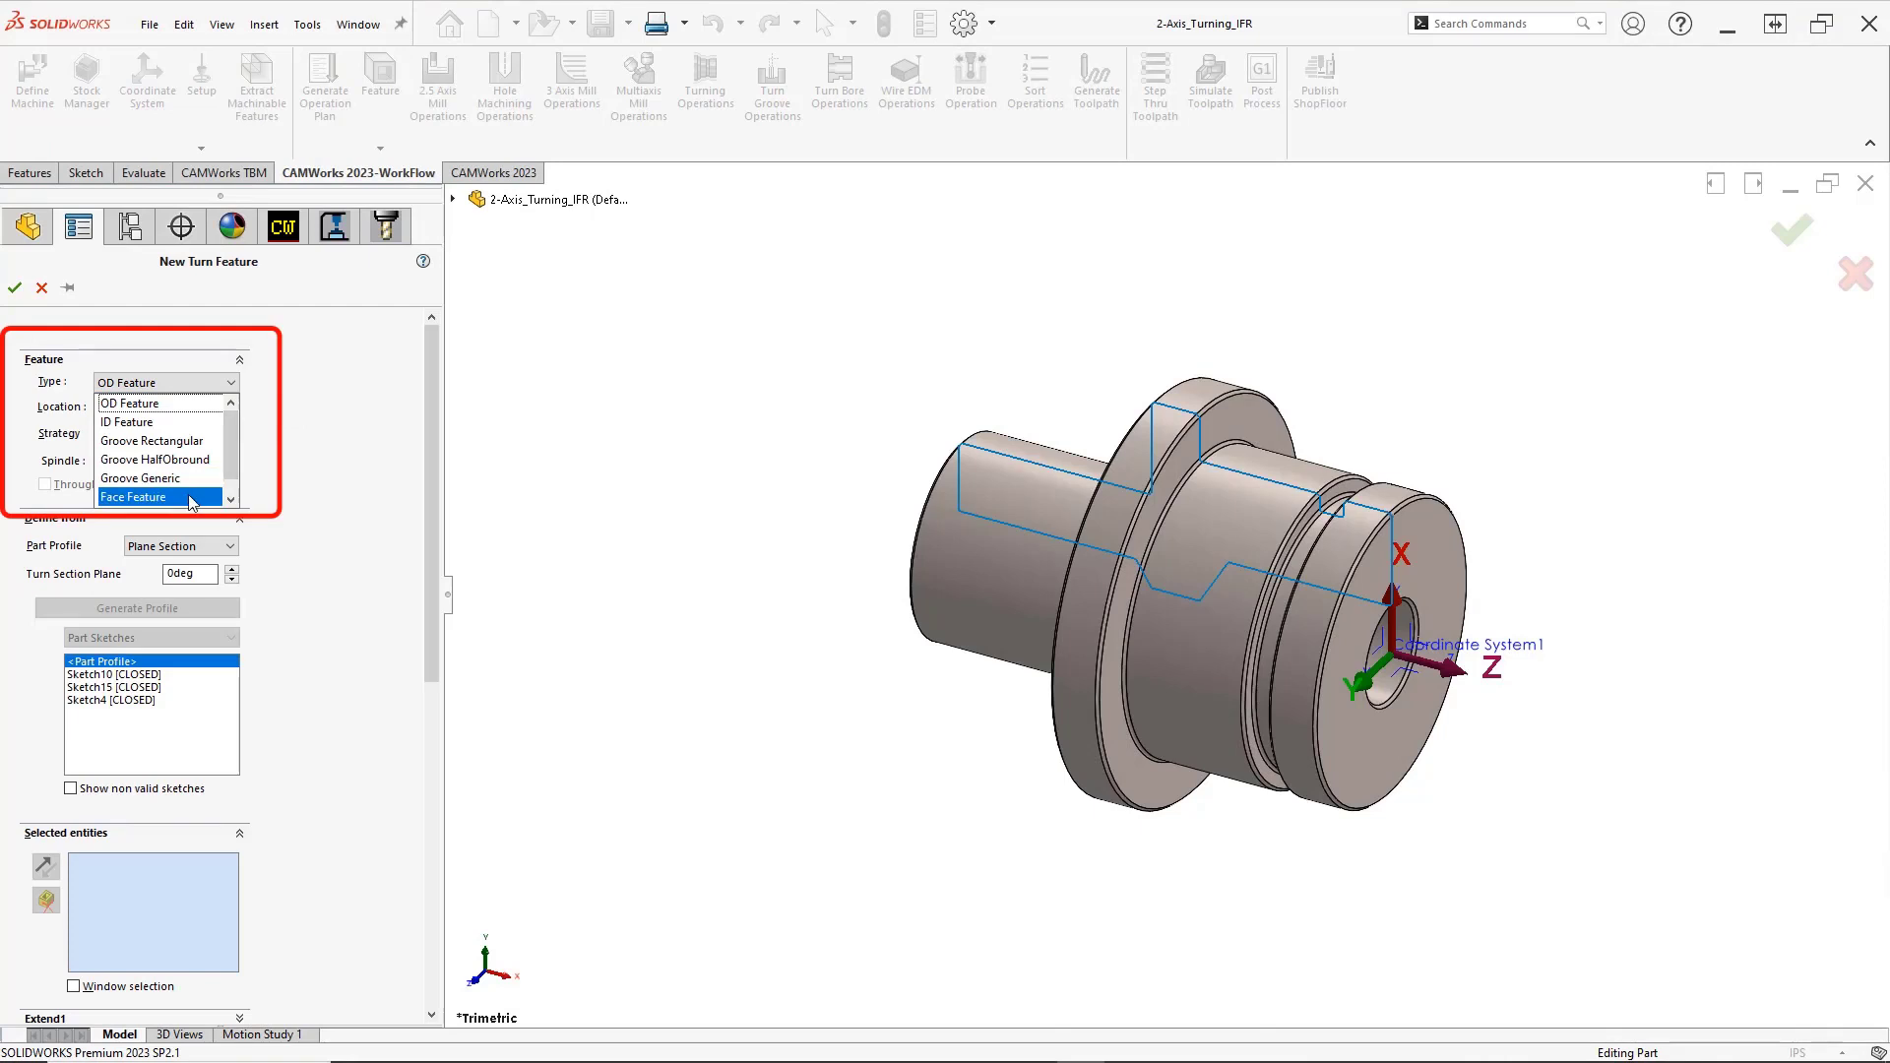
pyautogui.click(193, 497)
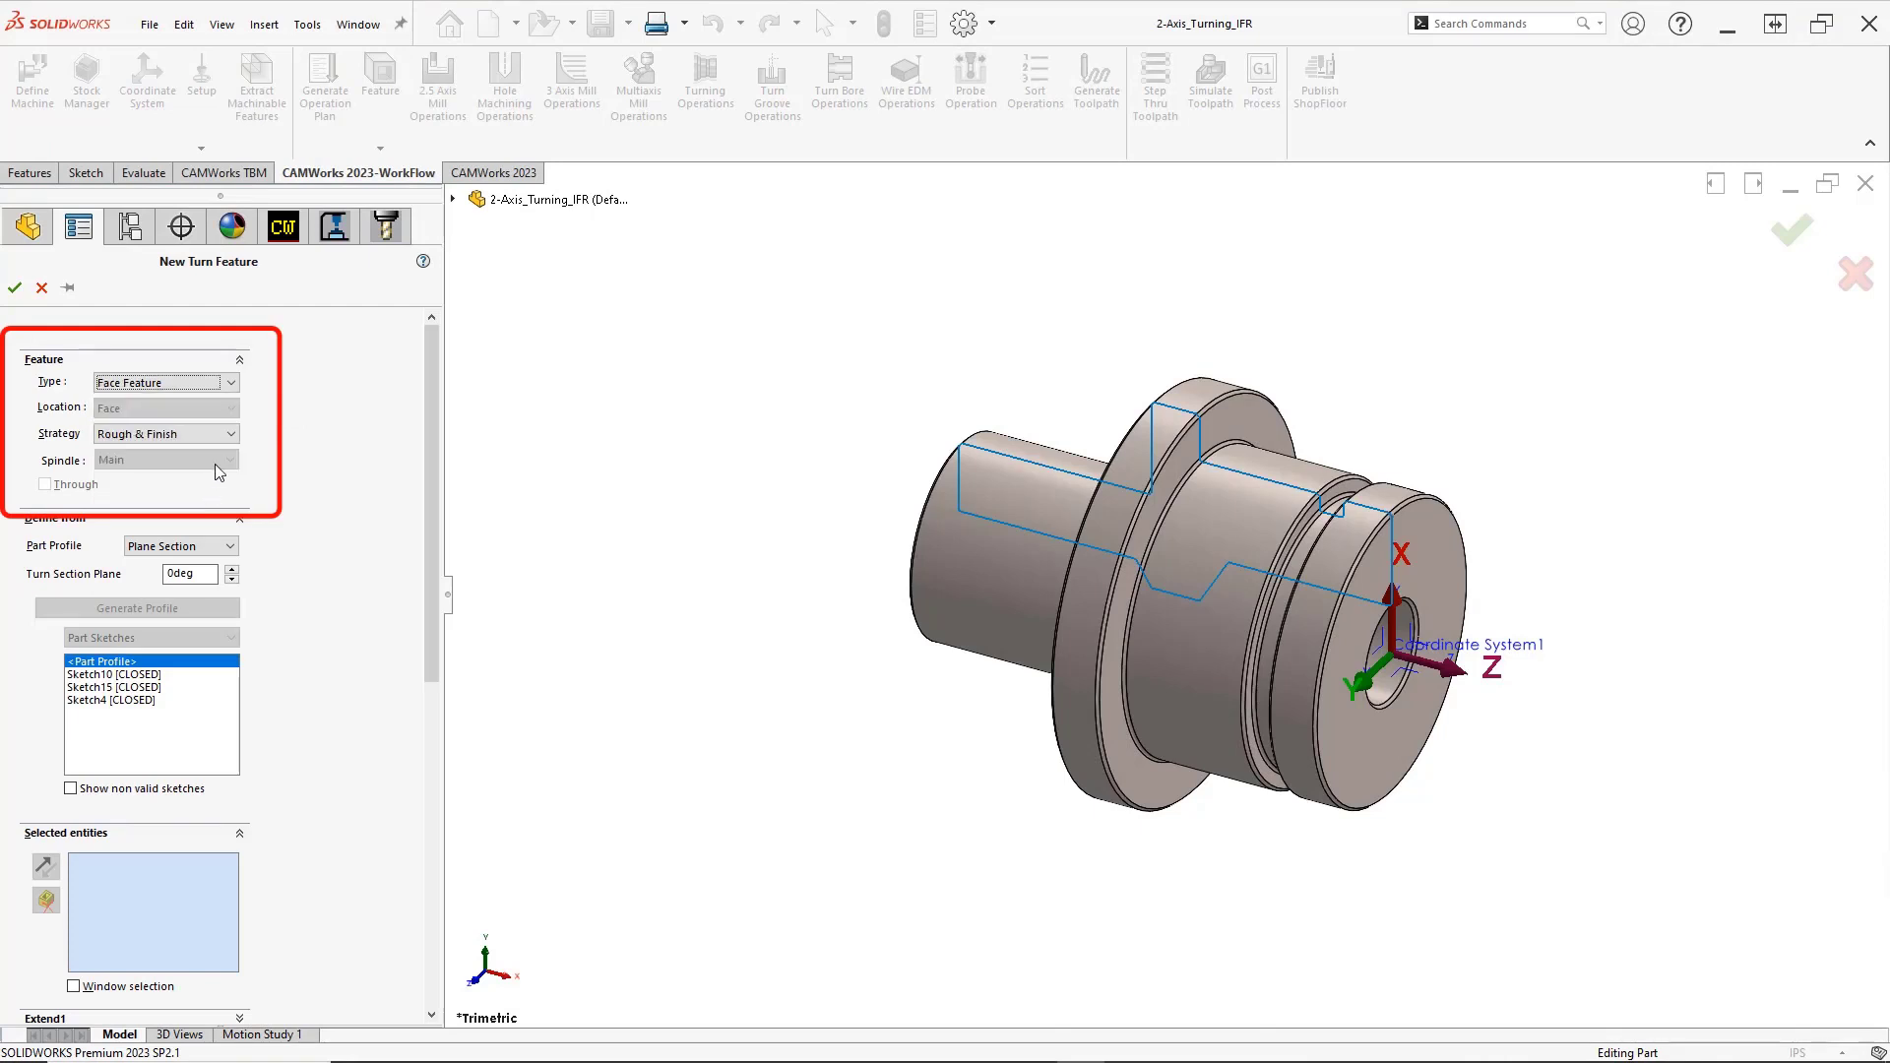
pyautogui.click(229, 440)
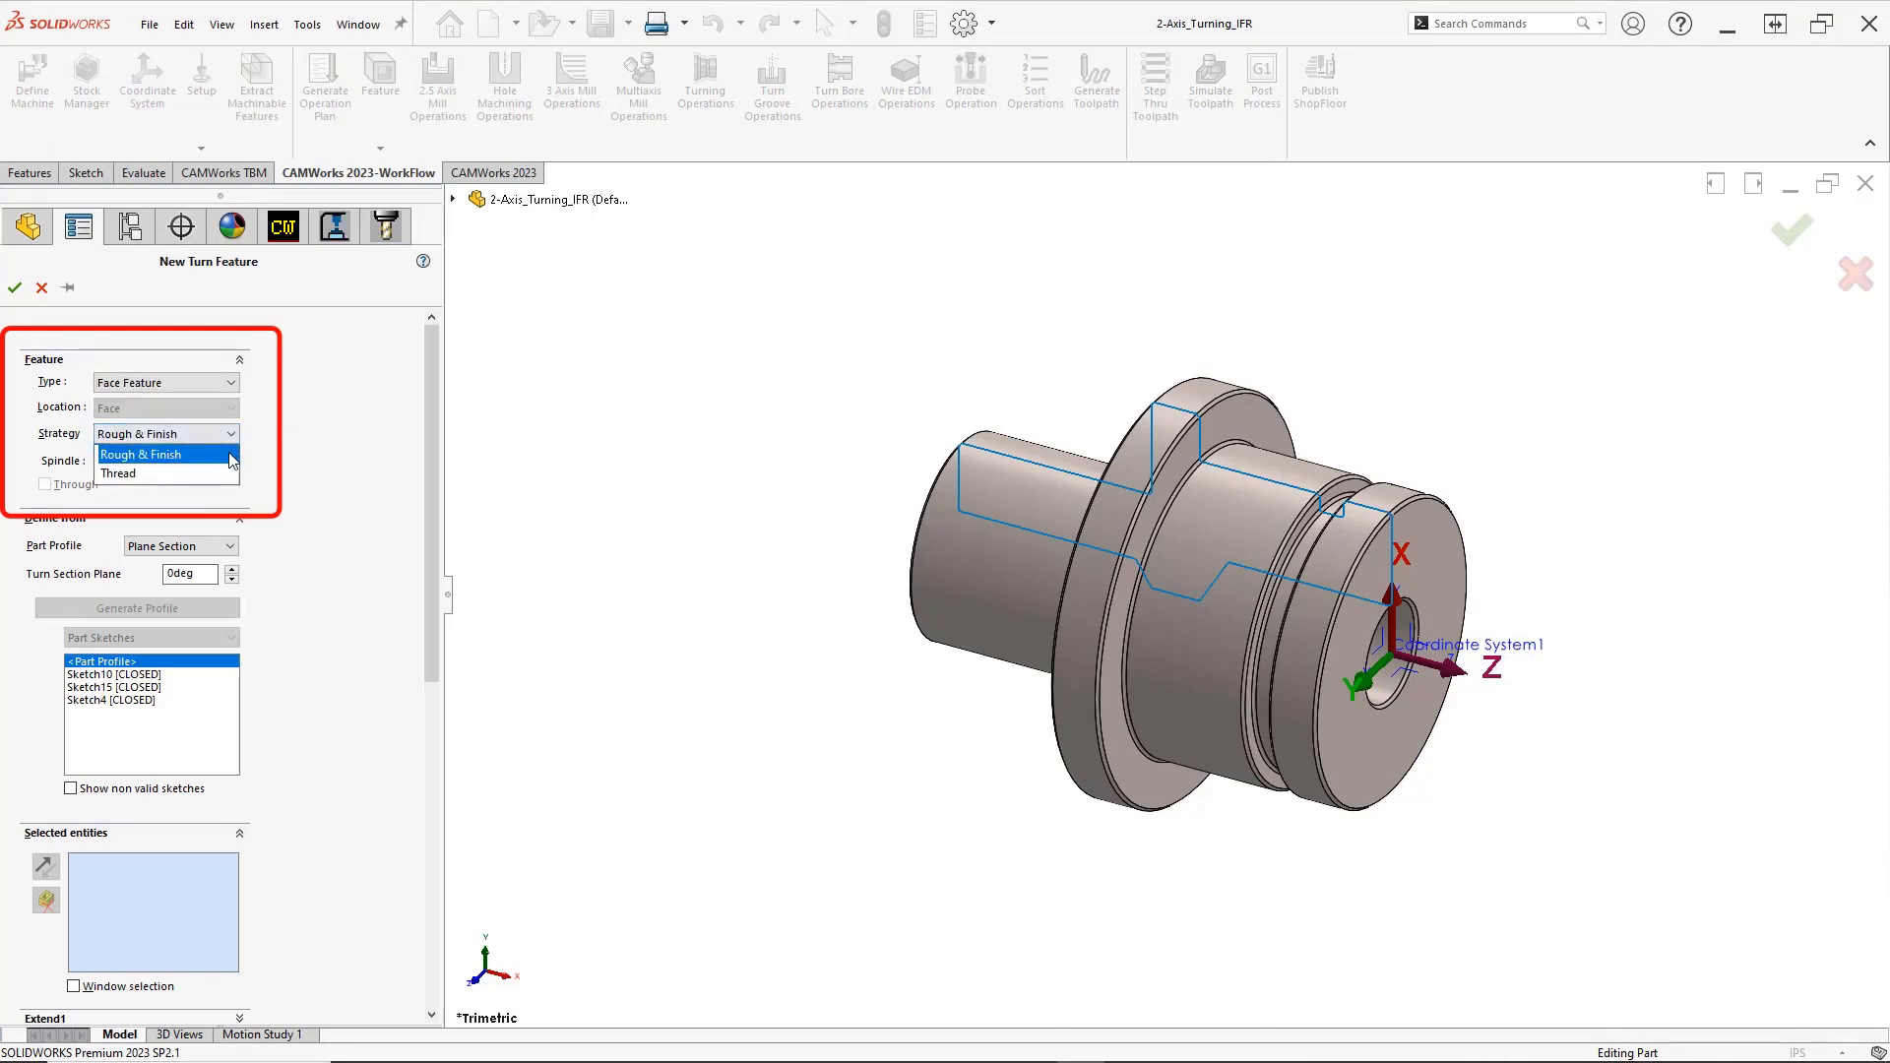
pyautogui.click(233, 460)
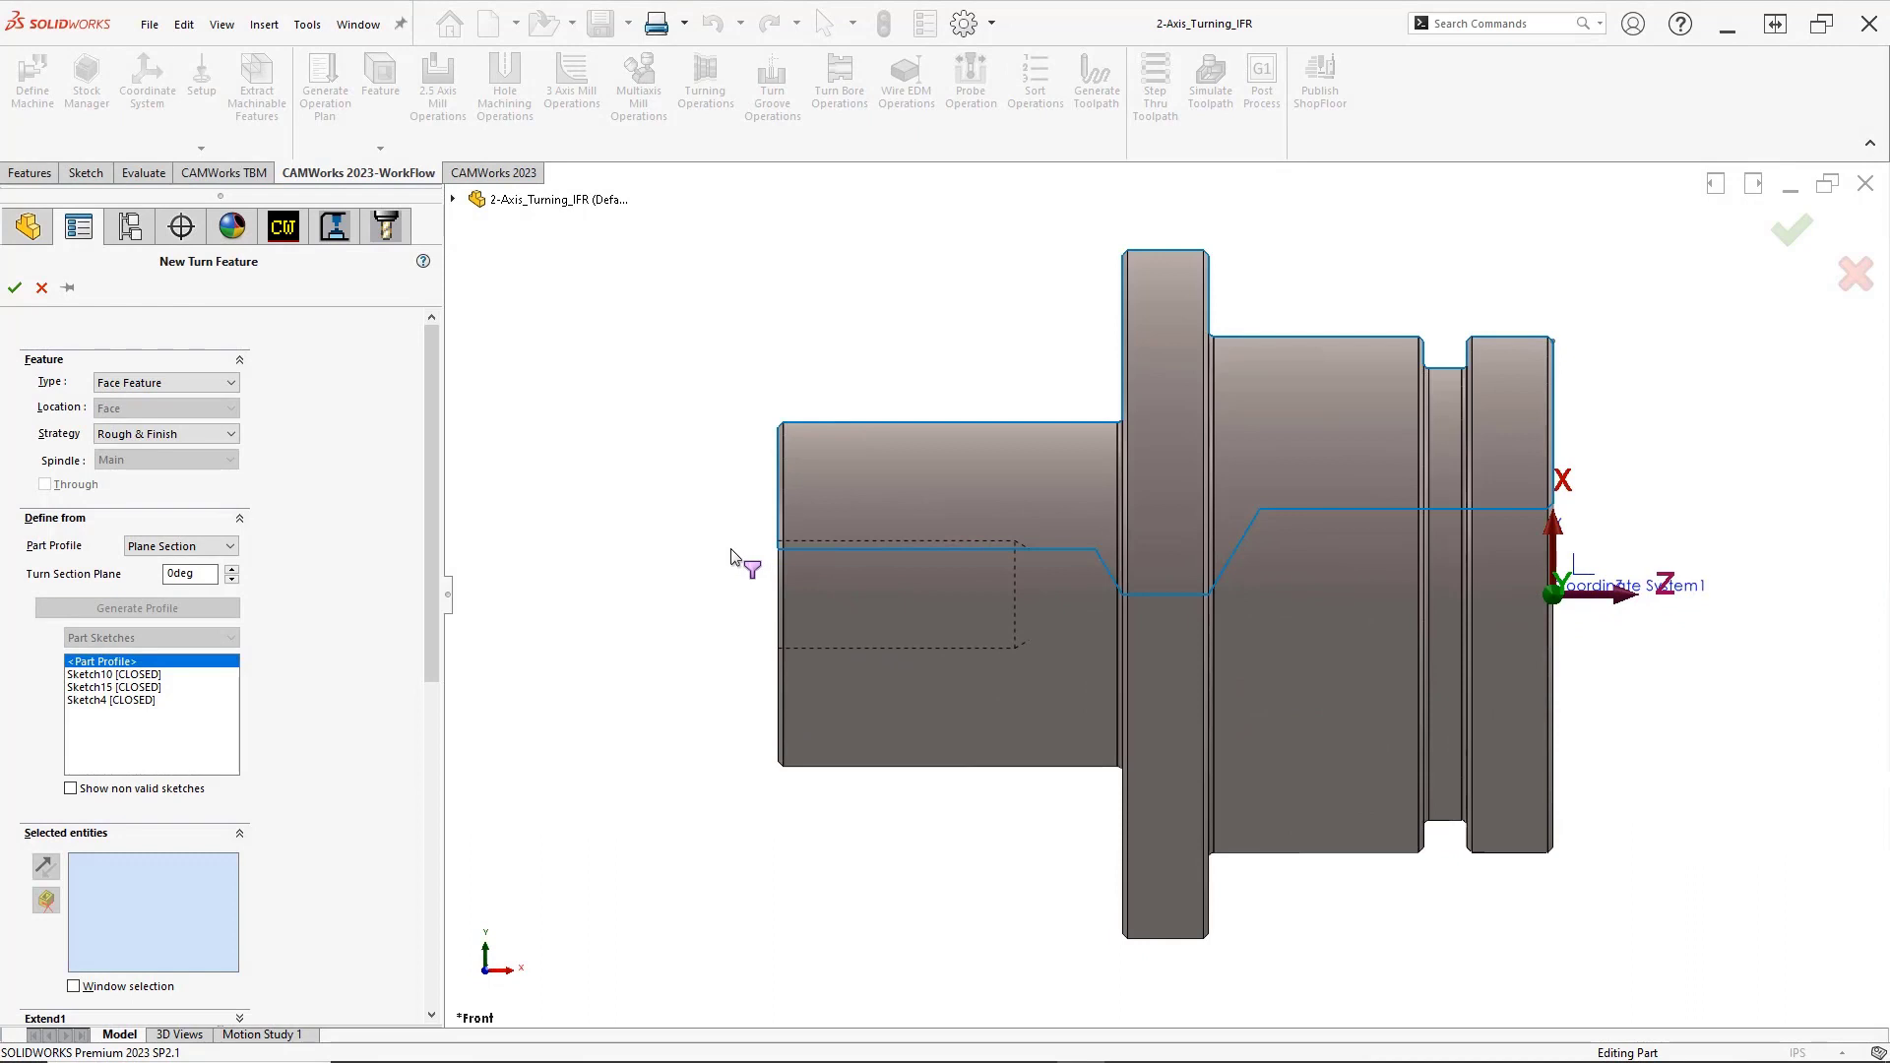
# Define the face feature from the vertical front-face segment of the part profile and accept it
pyautogui.moveTo(736, 551); pyautogui.dragTo(734, 631, button='right')
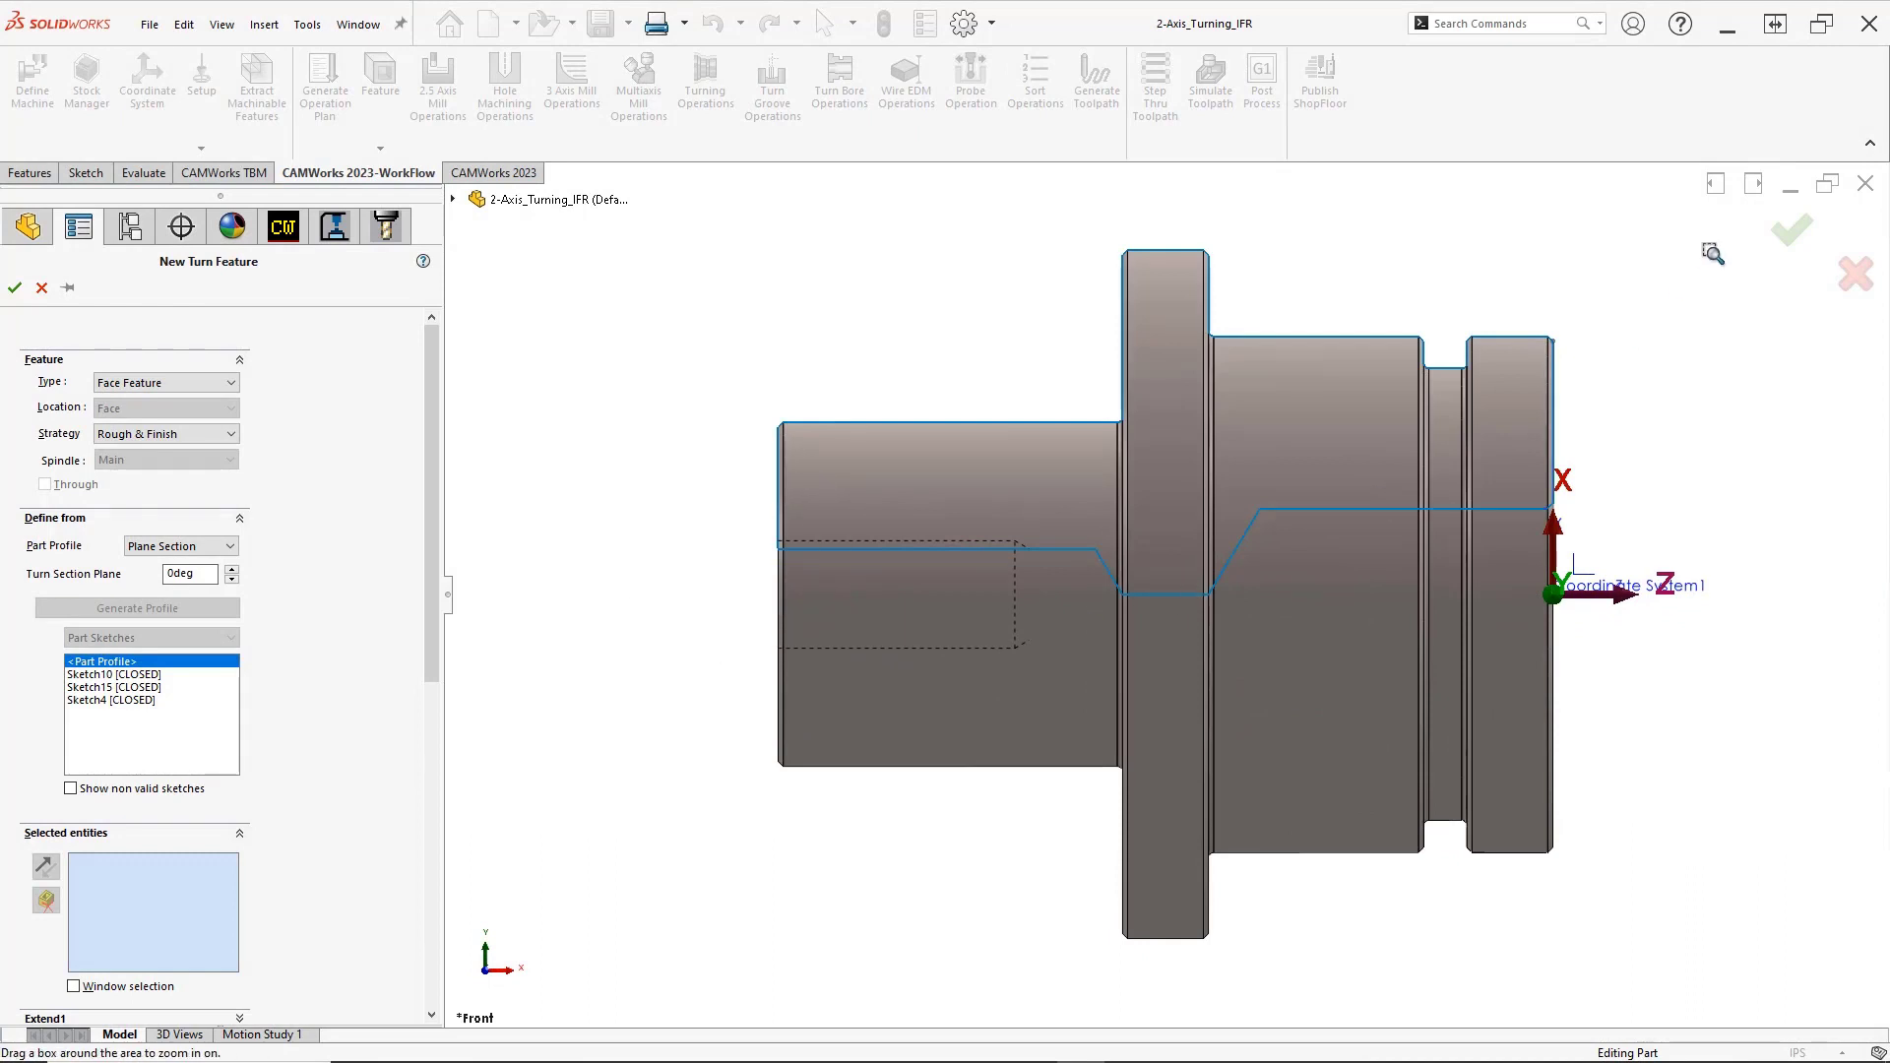
pyautogui.moveTo(1712, 253); pyautogui.dragTo(1443, 555)
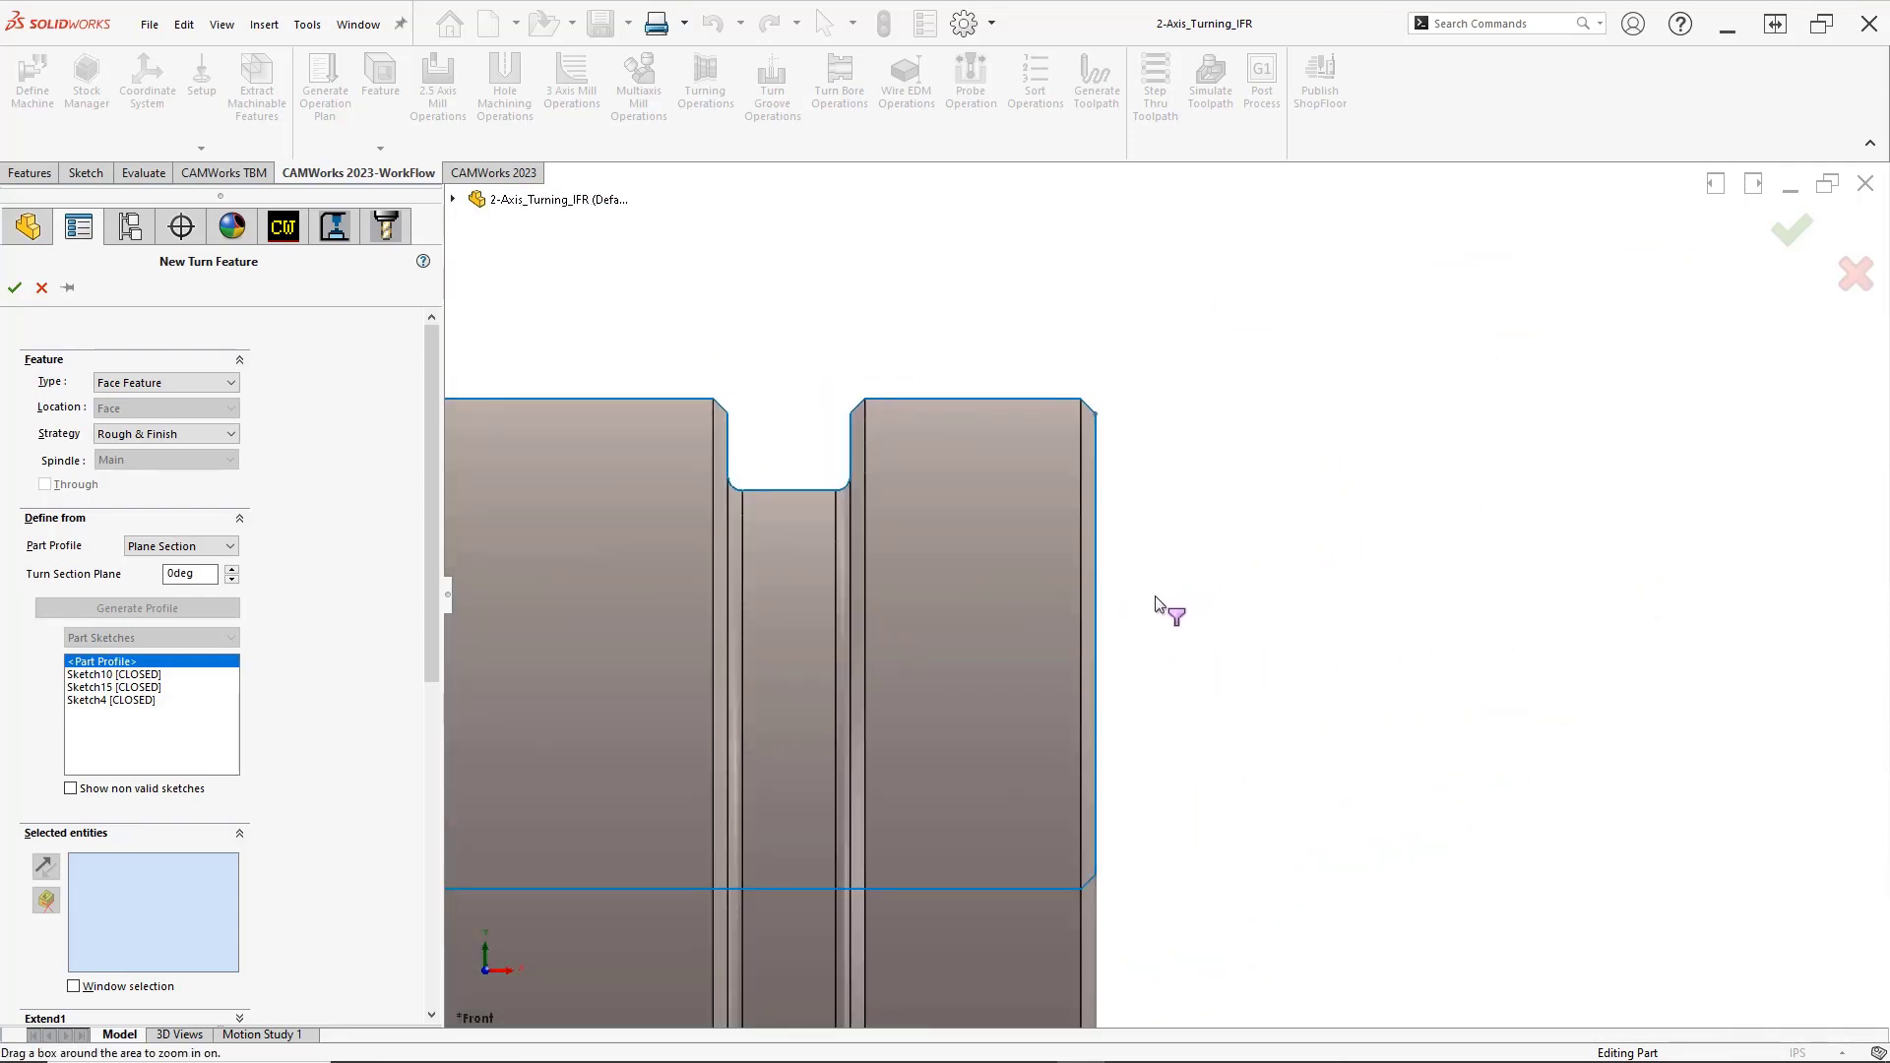
pyautogui.click(1104, 642)
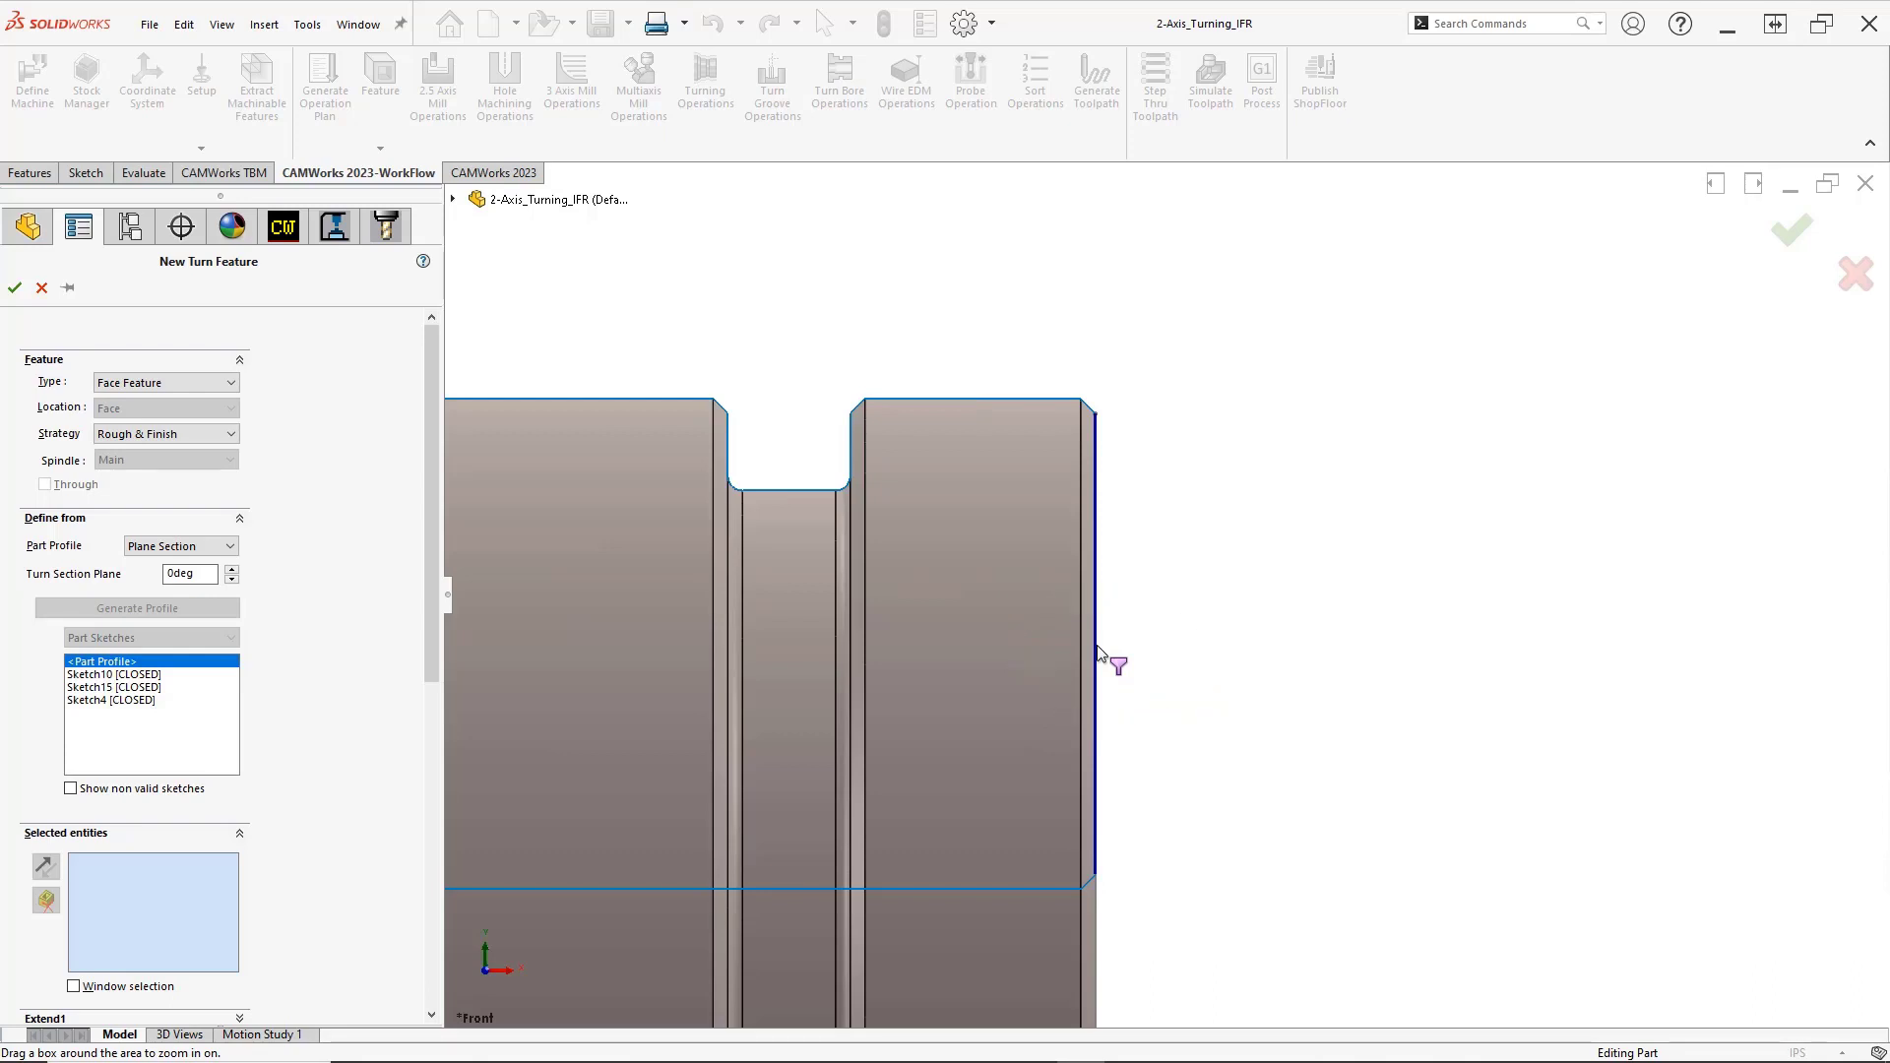
pyautogui.click(1100, 653)
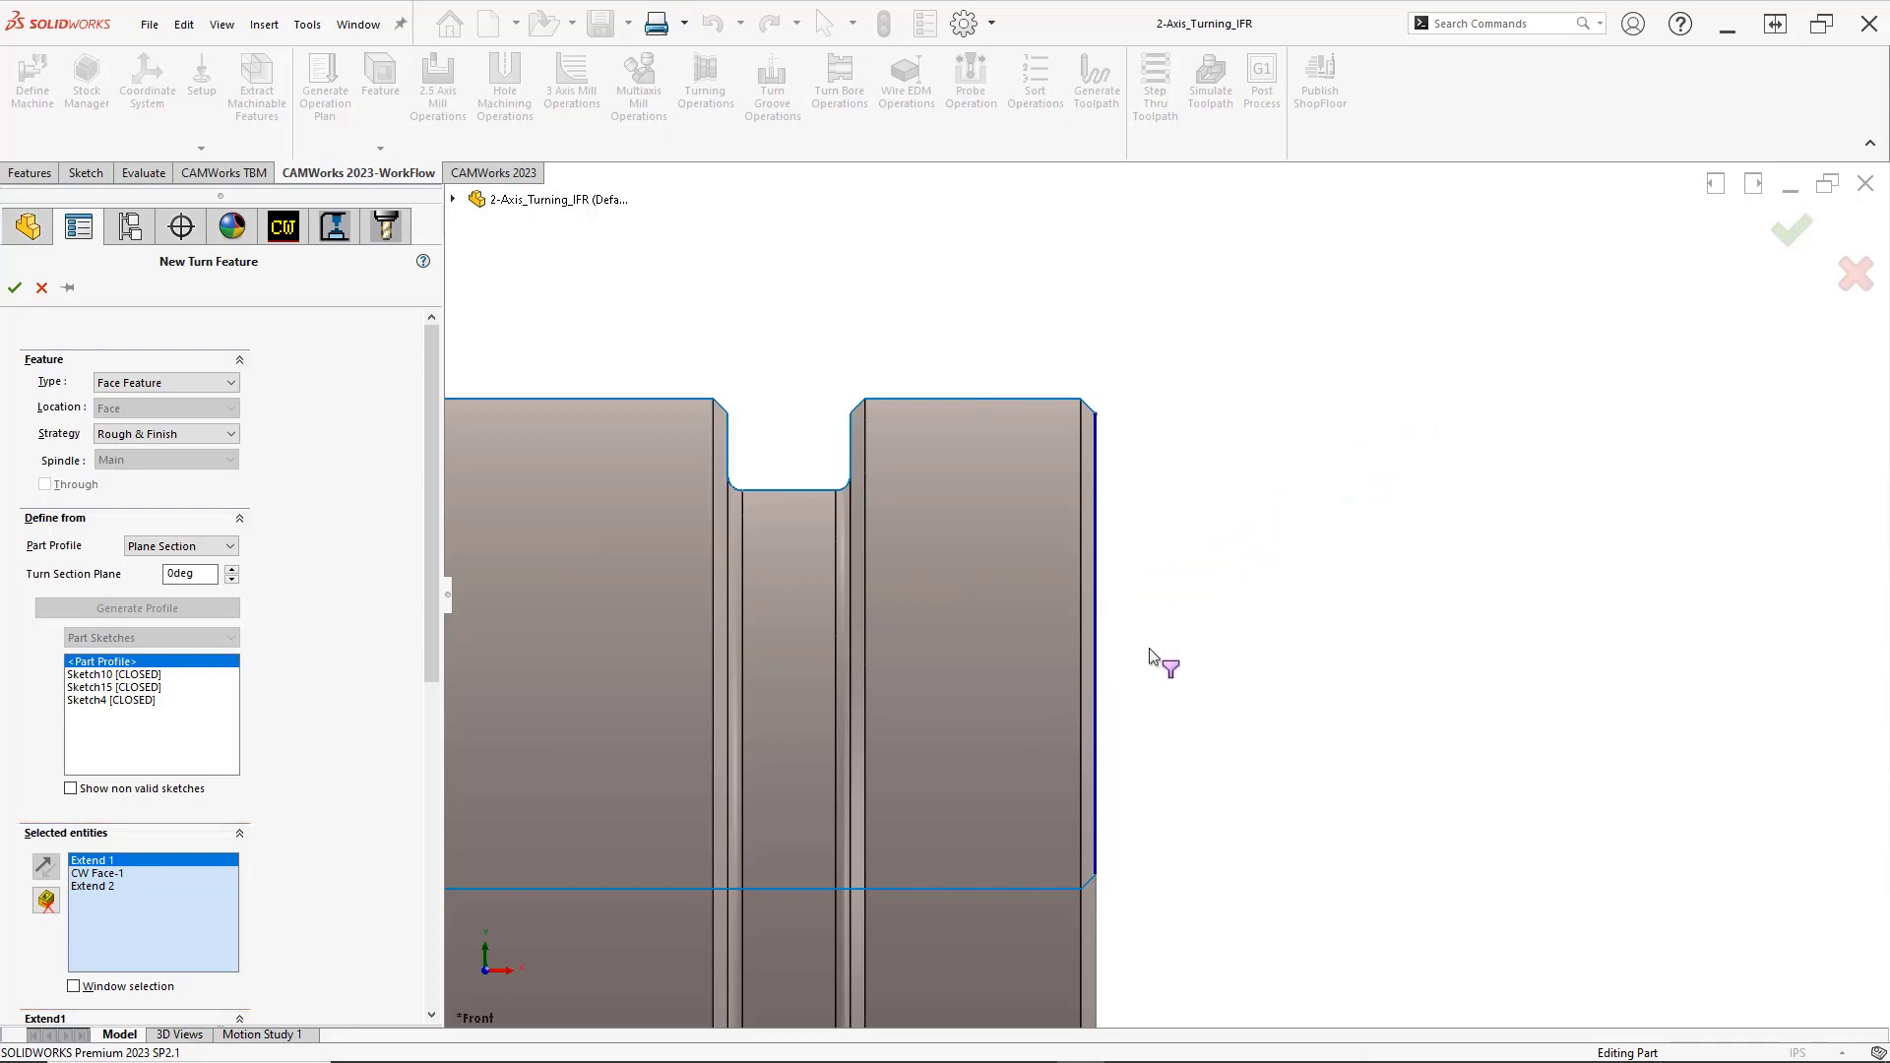
pyautogui.rightClick(1218, 654)
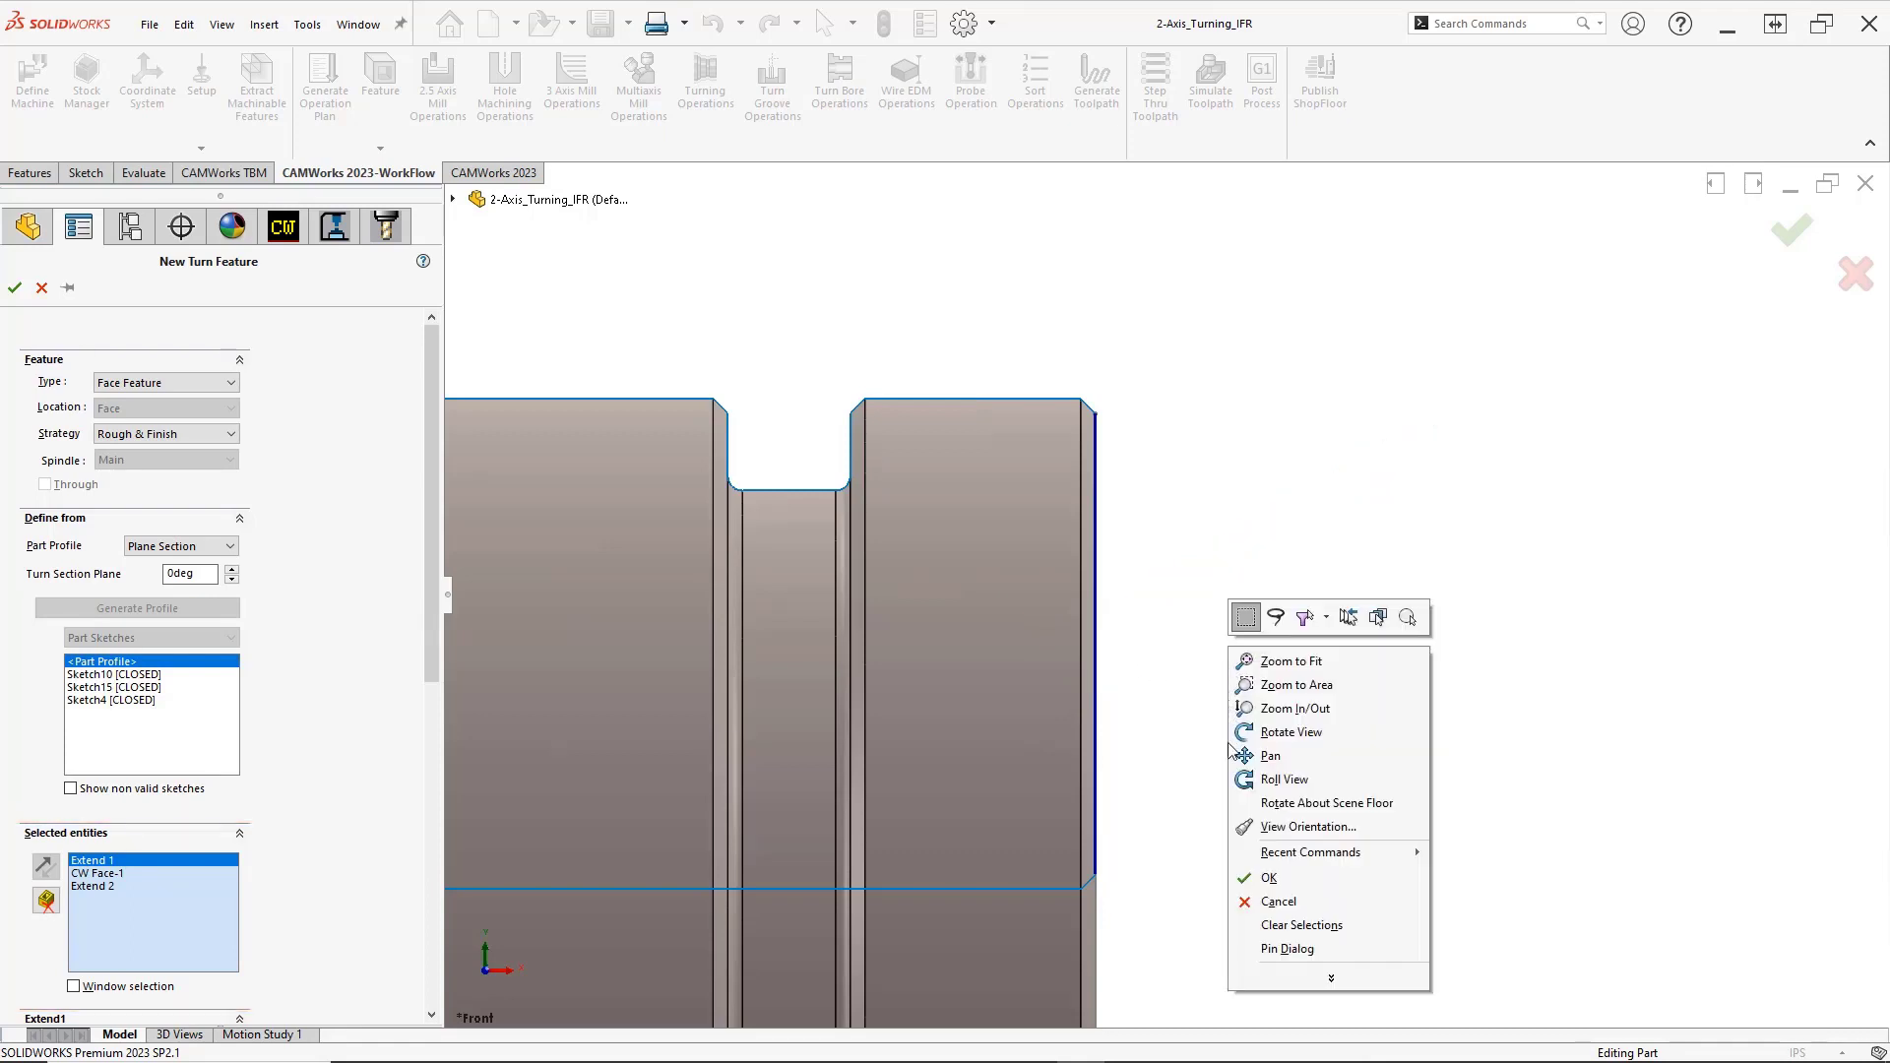
pyautogui.click(1246, 884)
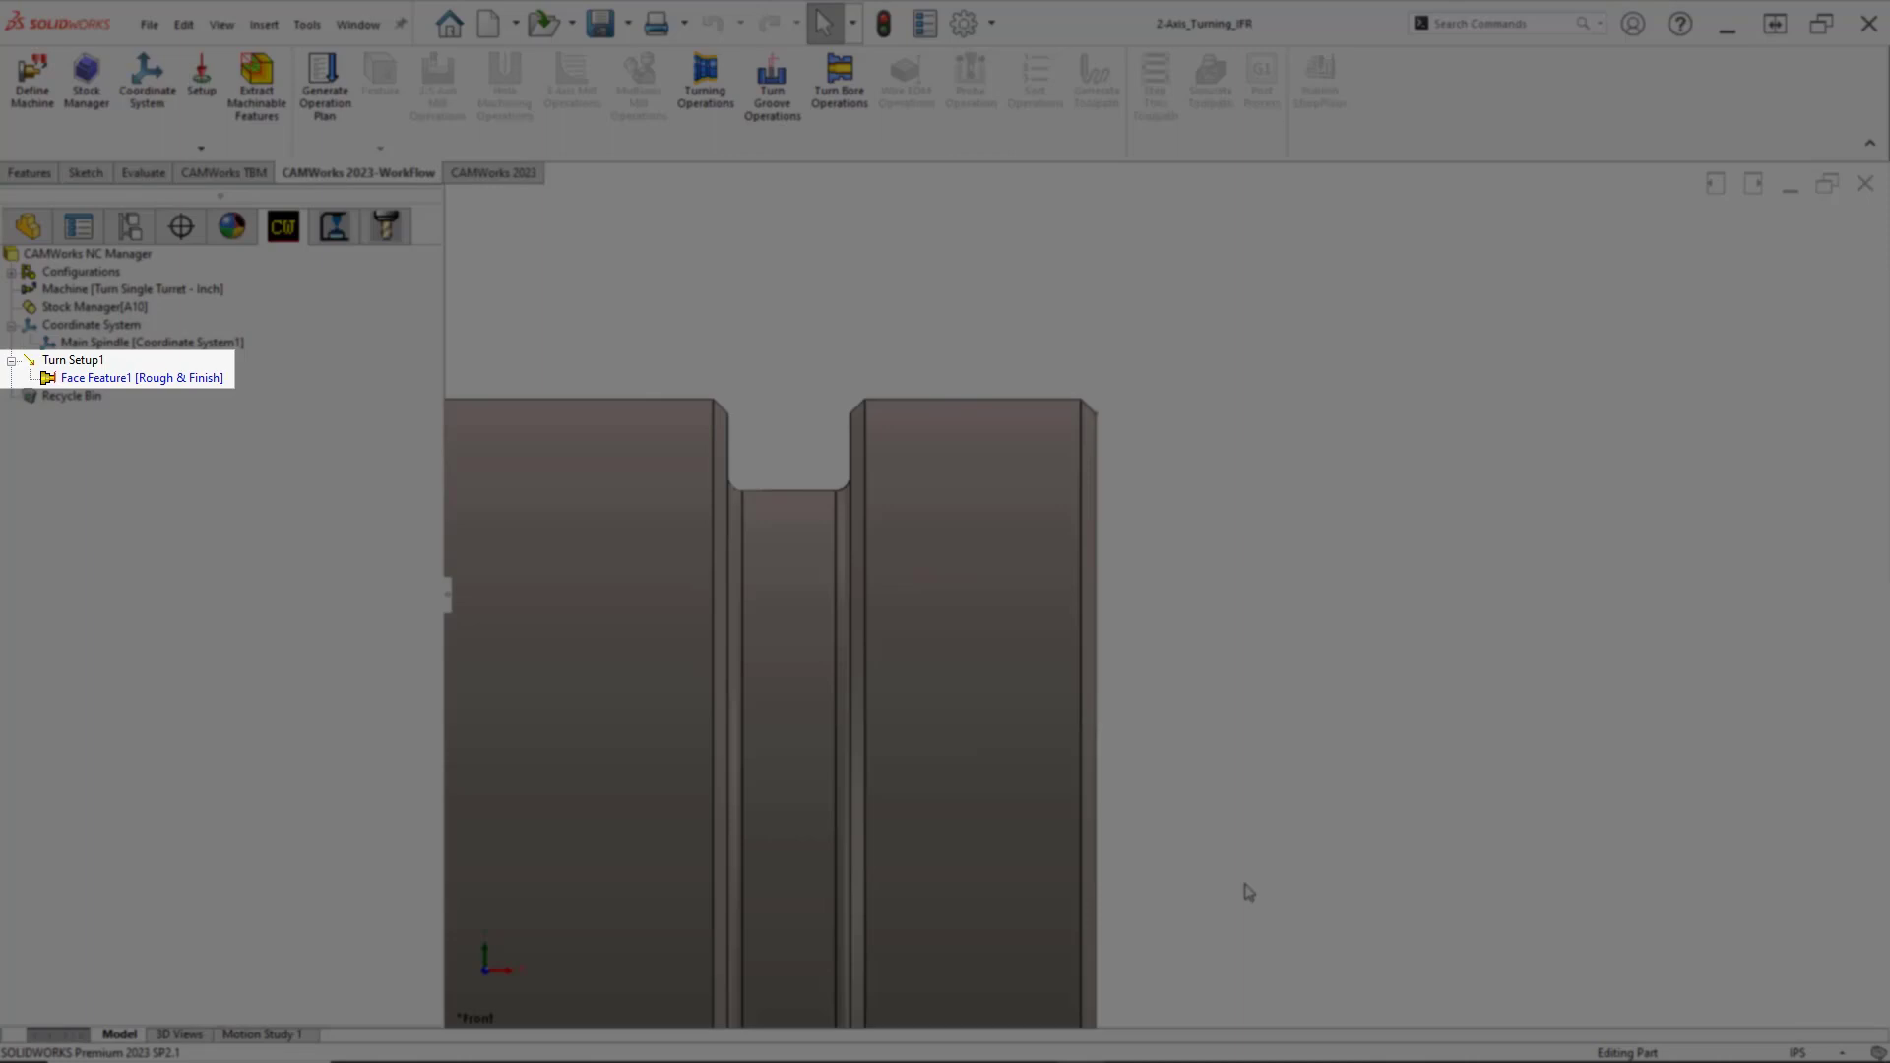
# Start another turn feature under Turn Setup1 as an ID Feature with the Rough-Finish strategy
pyautogui.press('space')
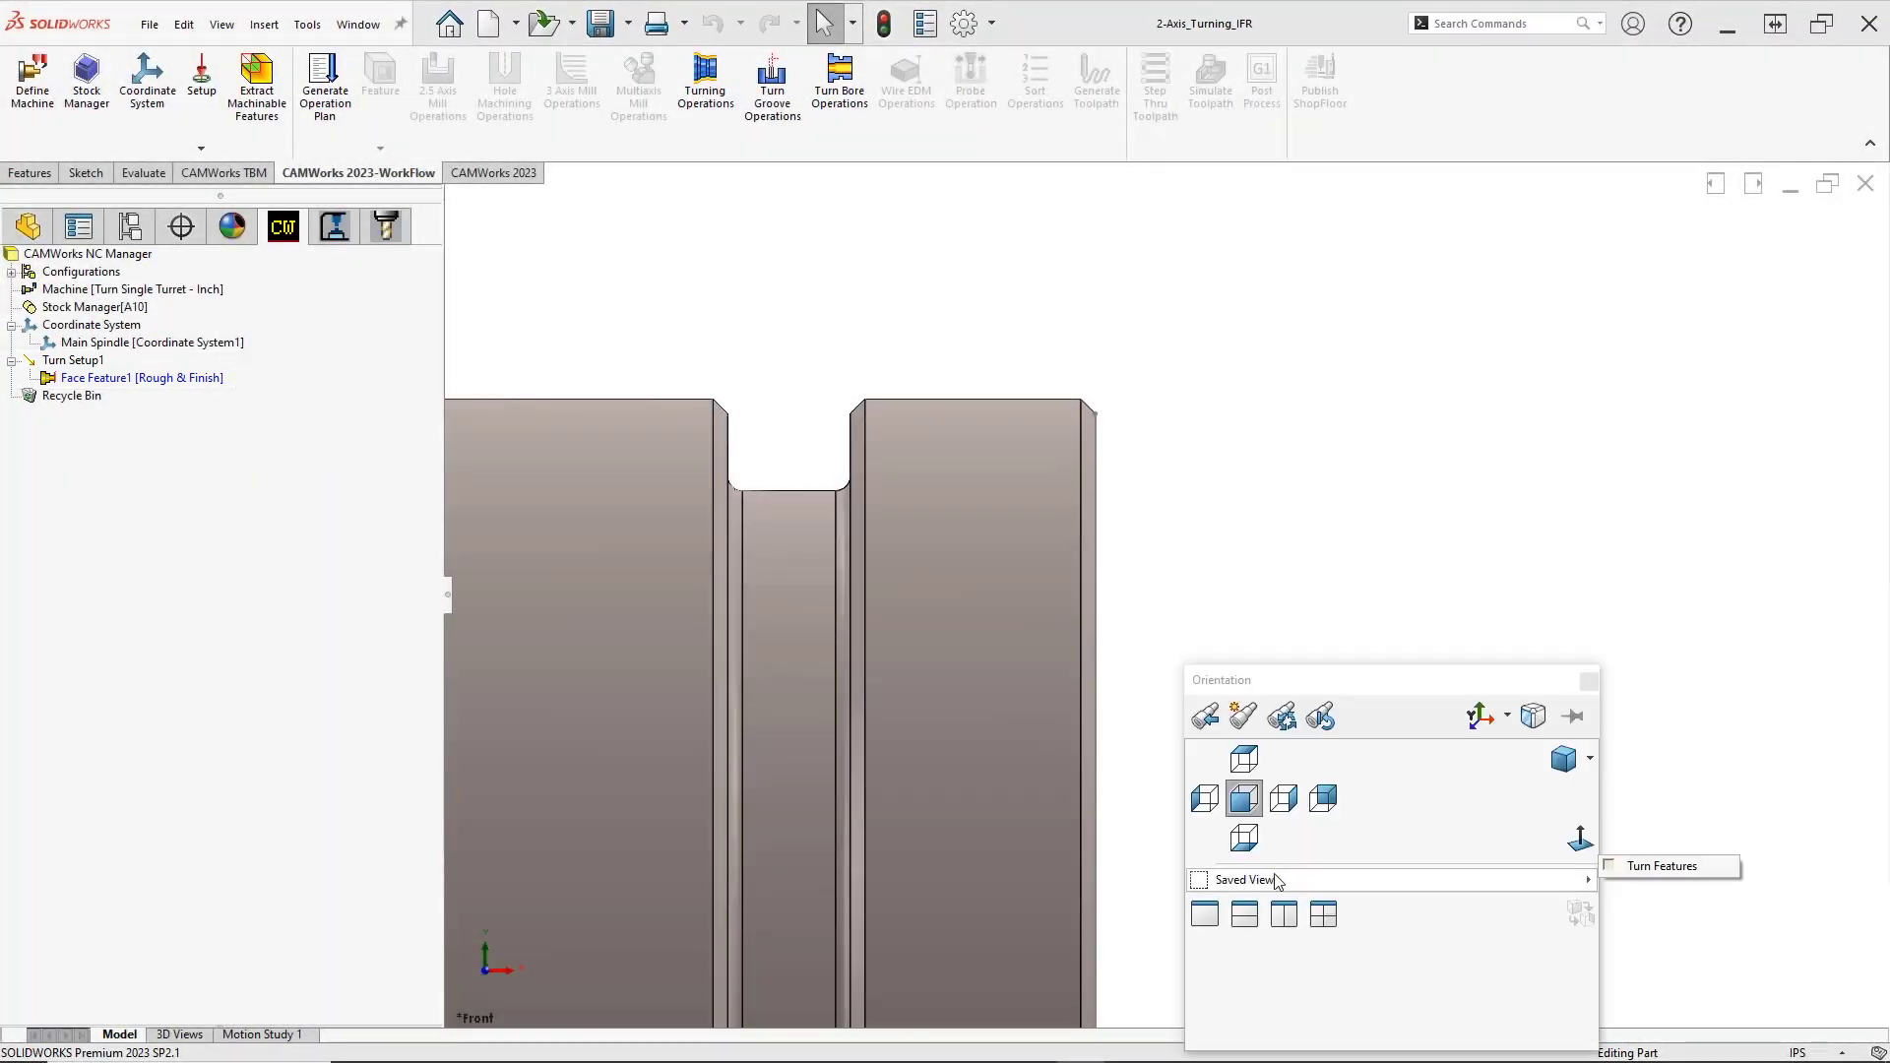
pyautogui.click(1565, 762)
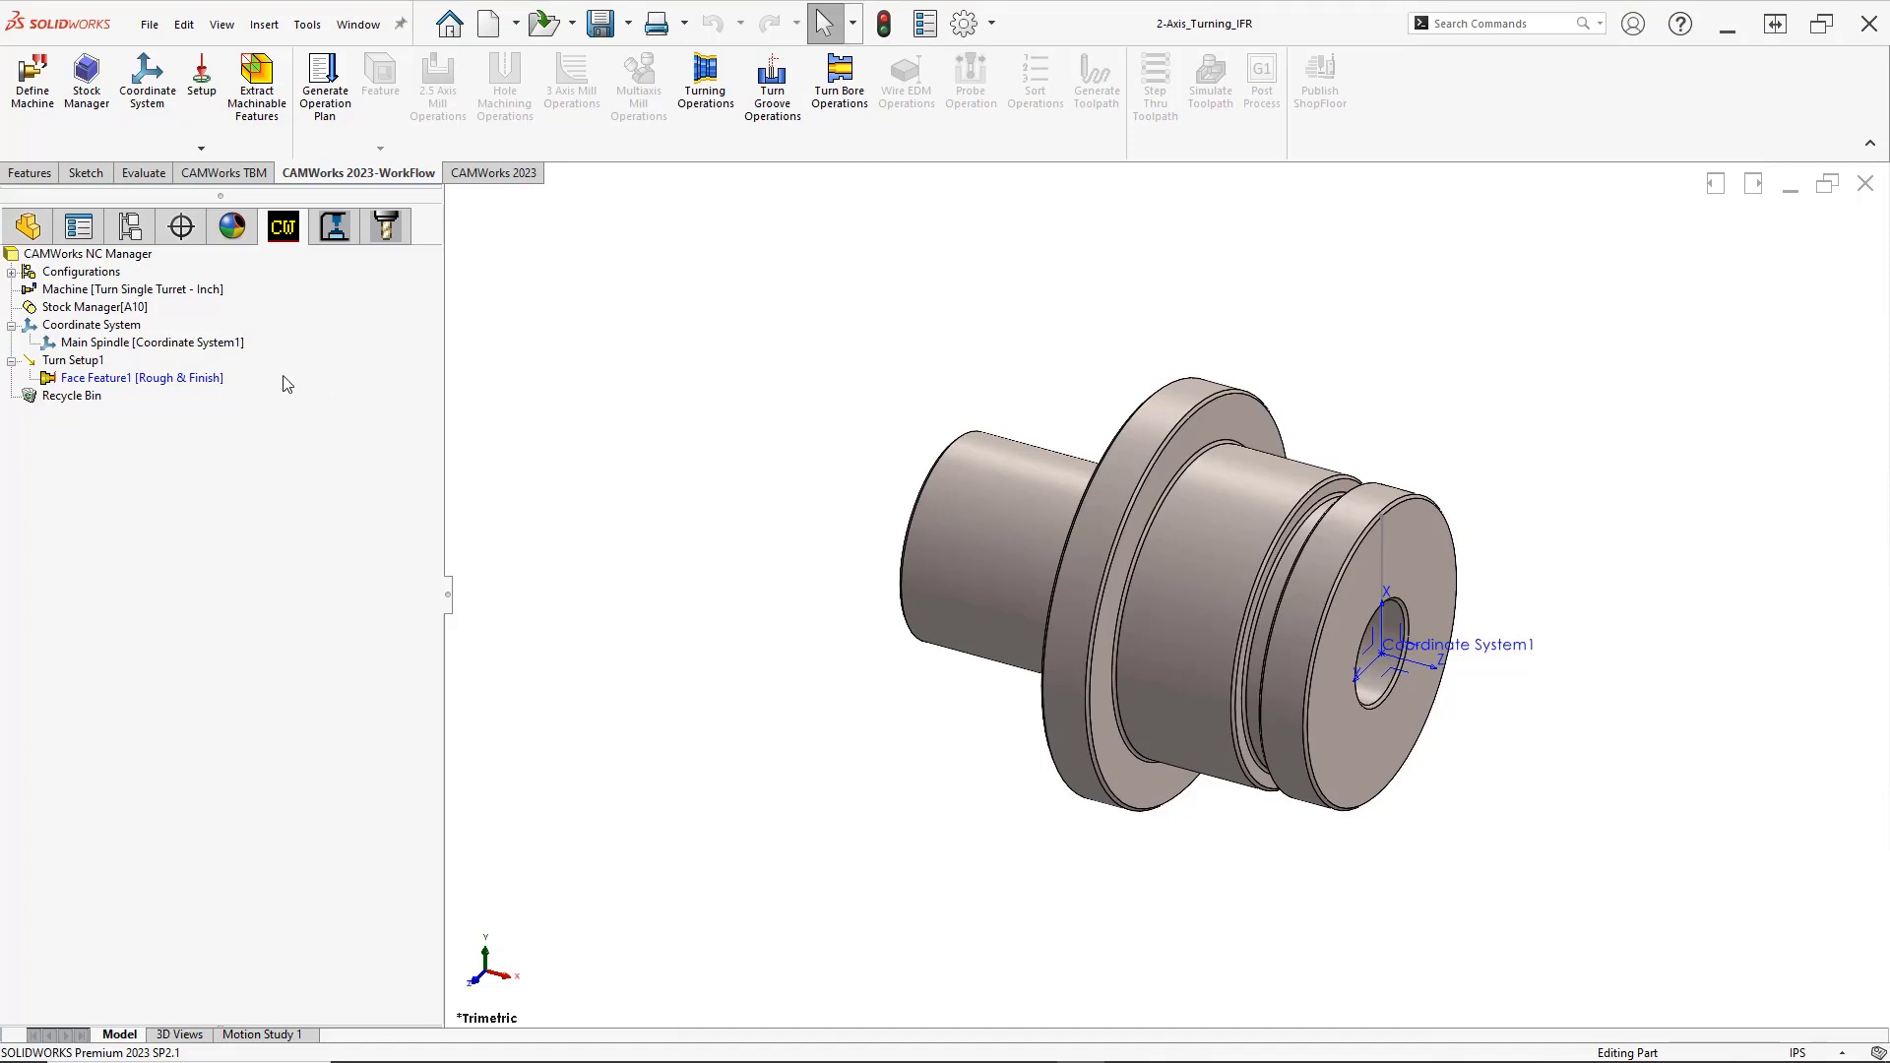
pyautogui.click(99, 361)
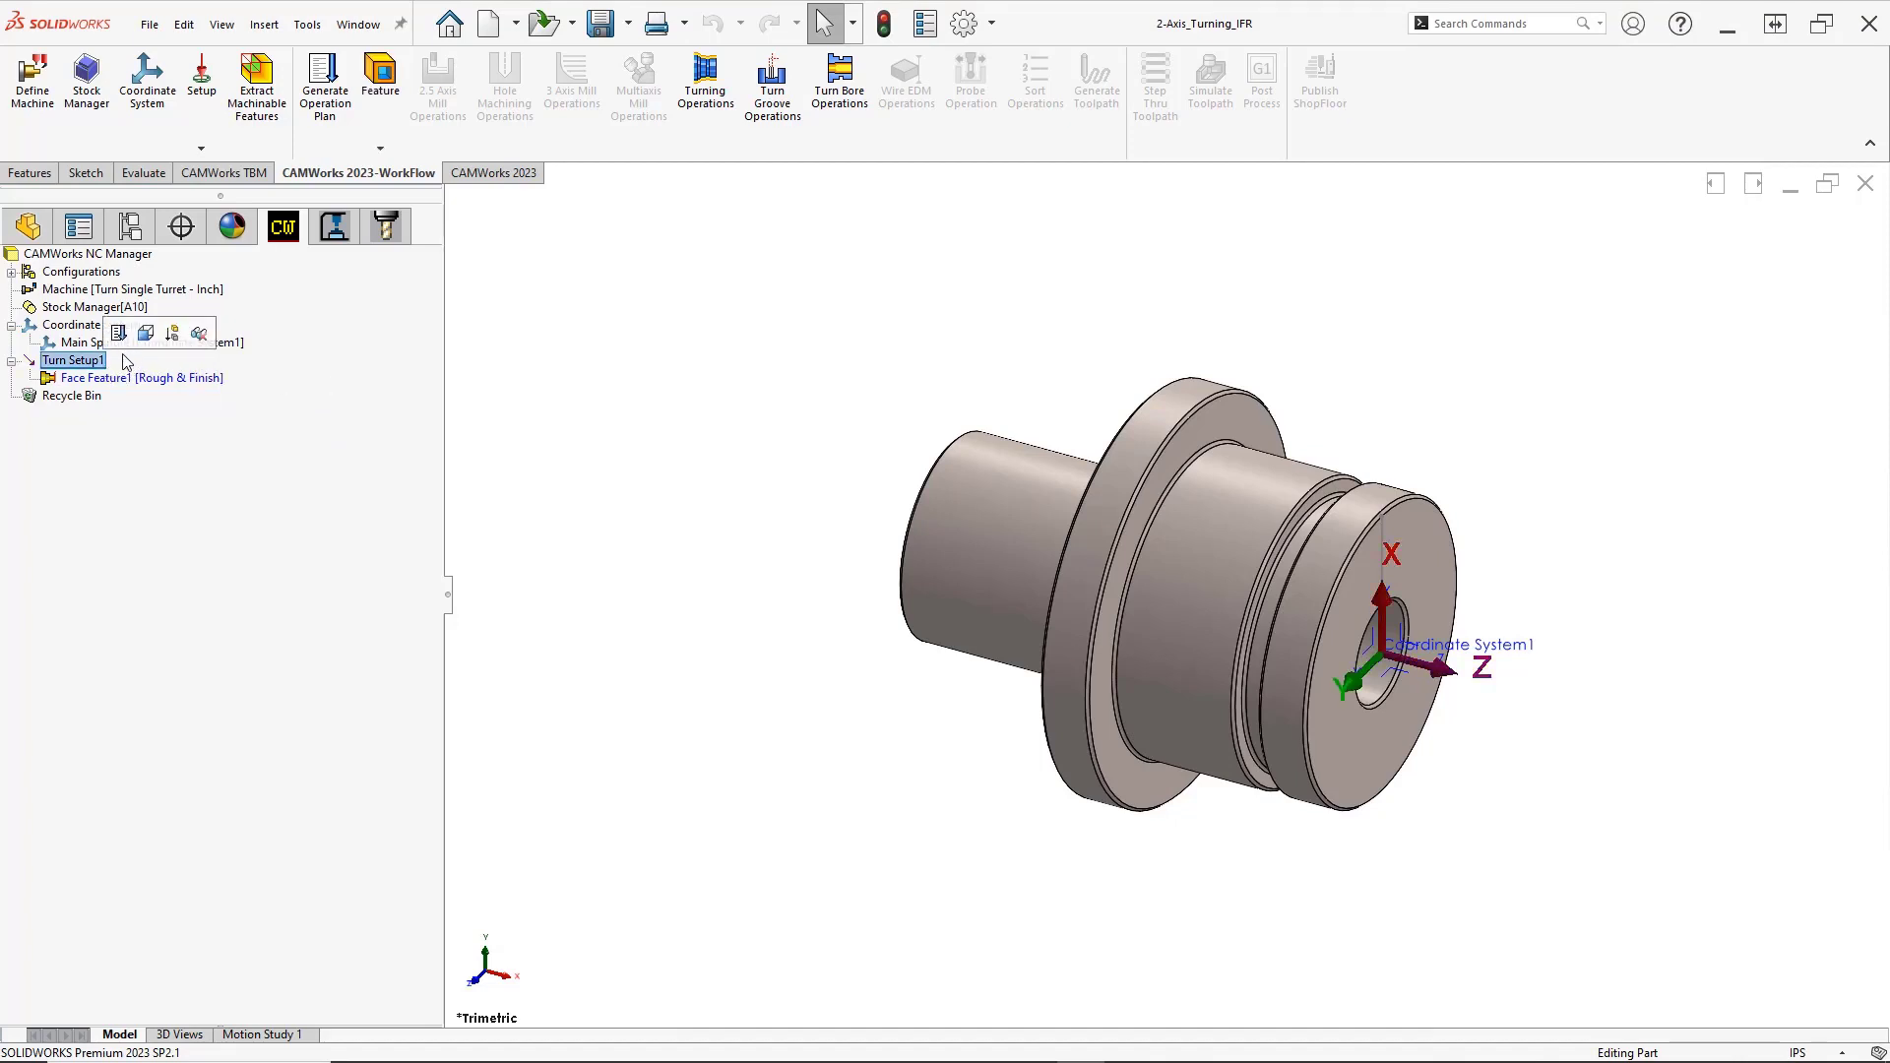
pyautogui.click(381, 149)
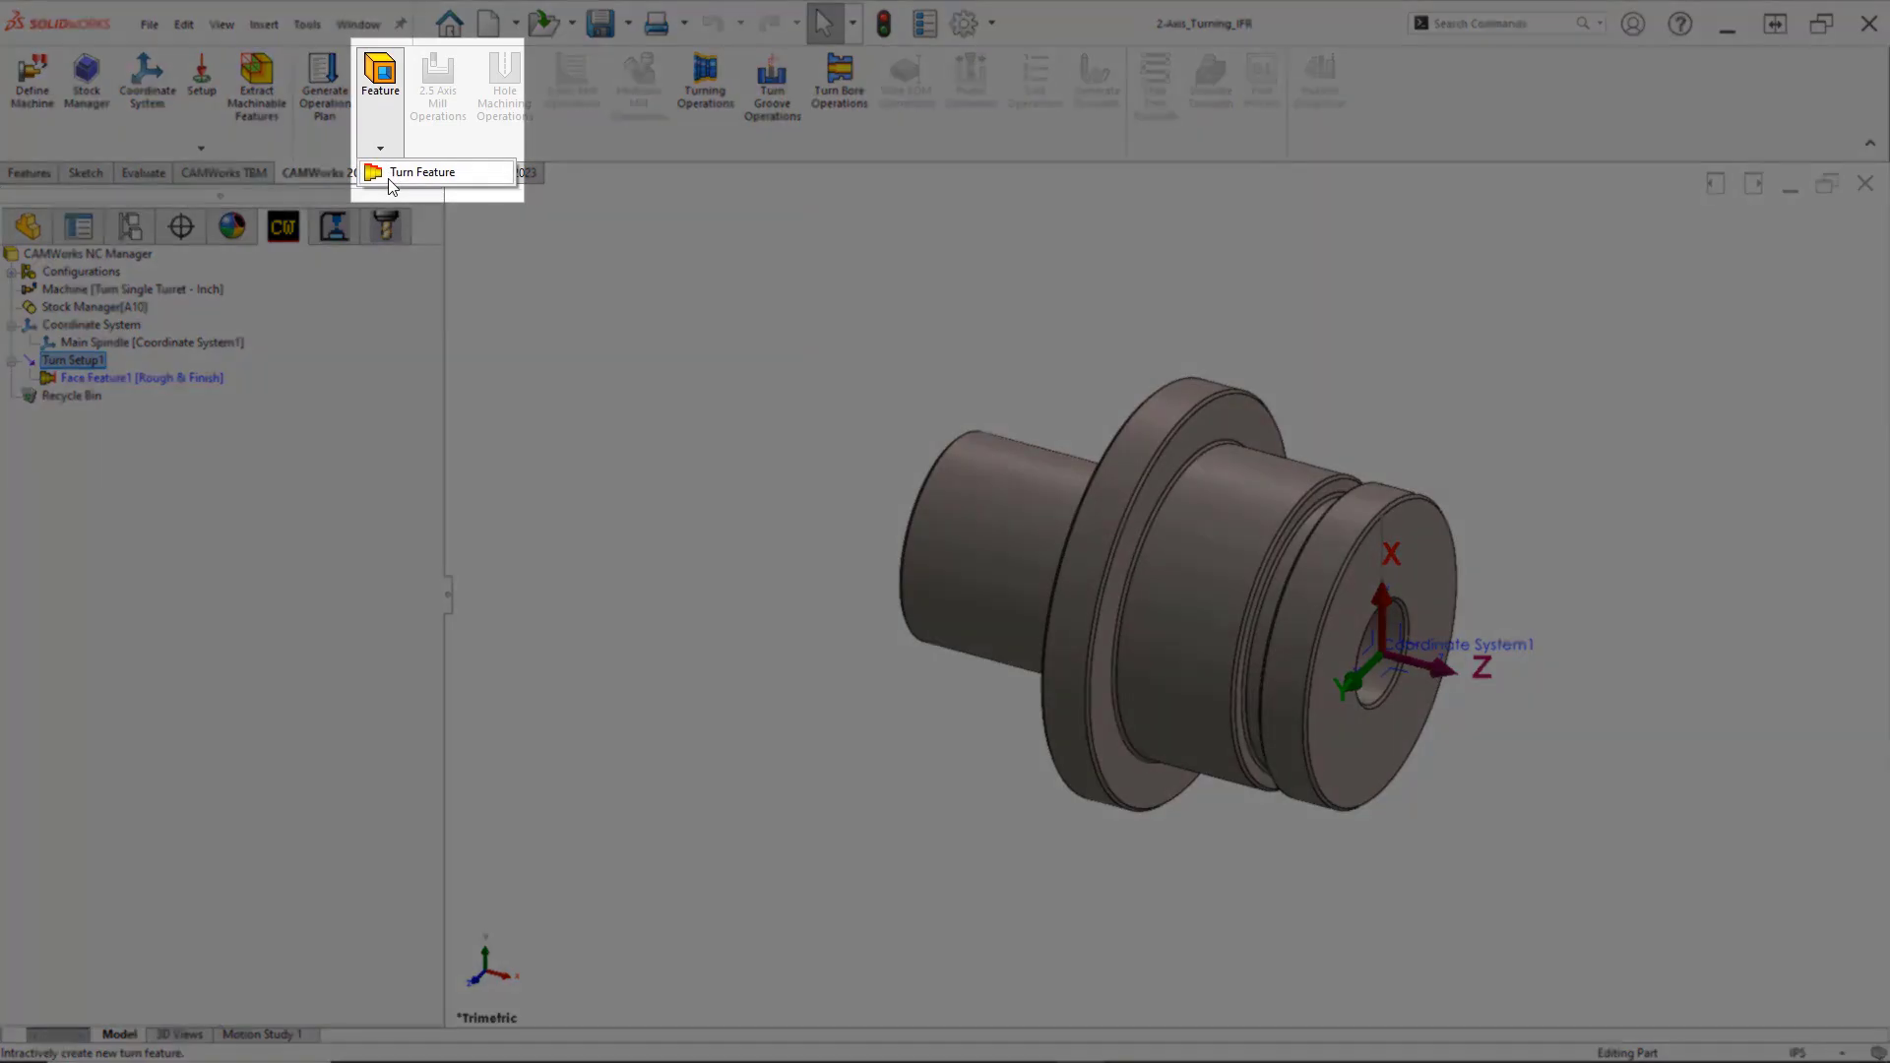
pyautogui.click(392, 185)
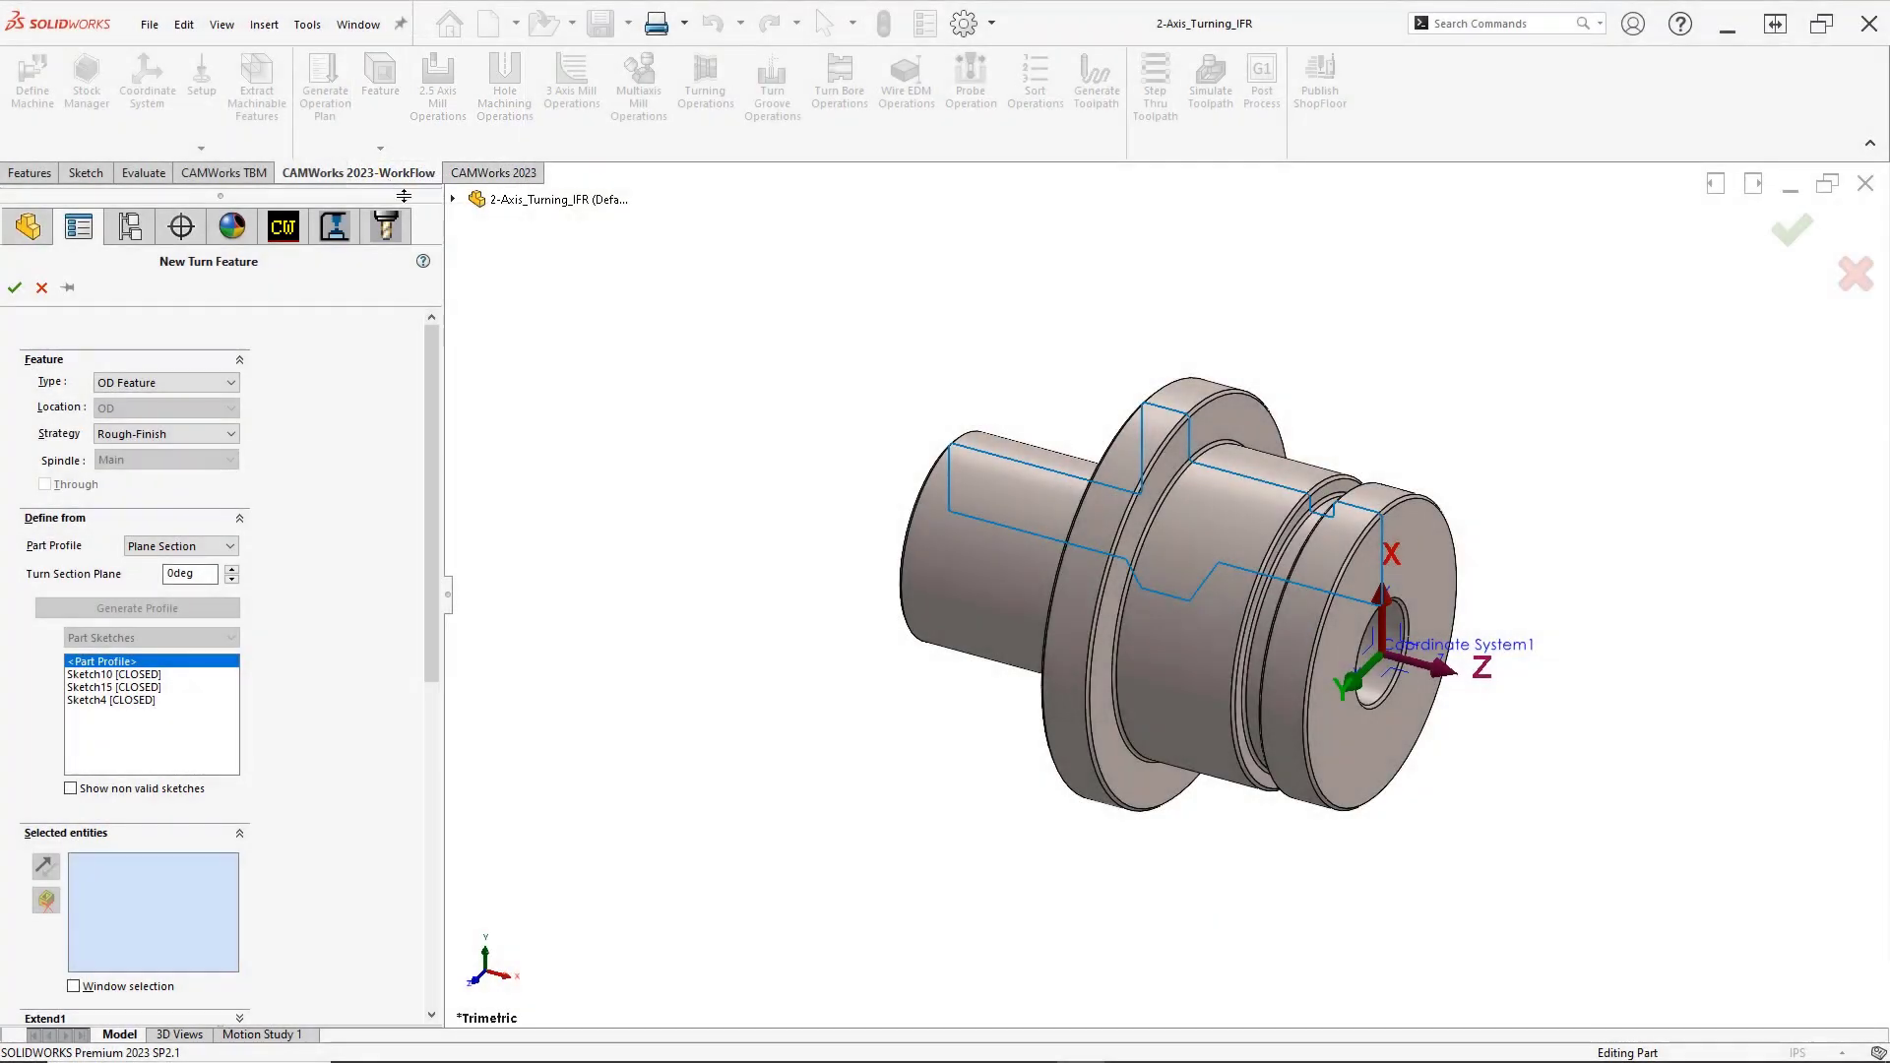
pyautogui.click(234, 381)
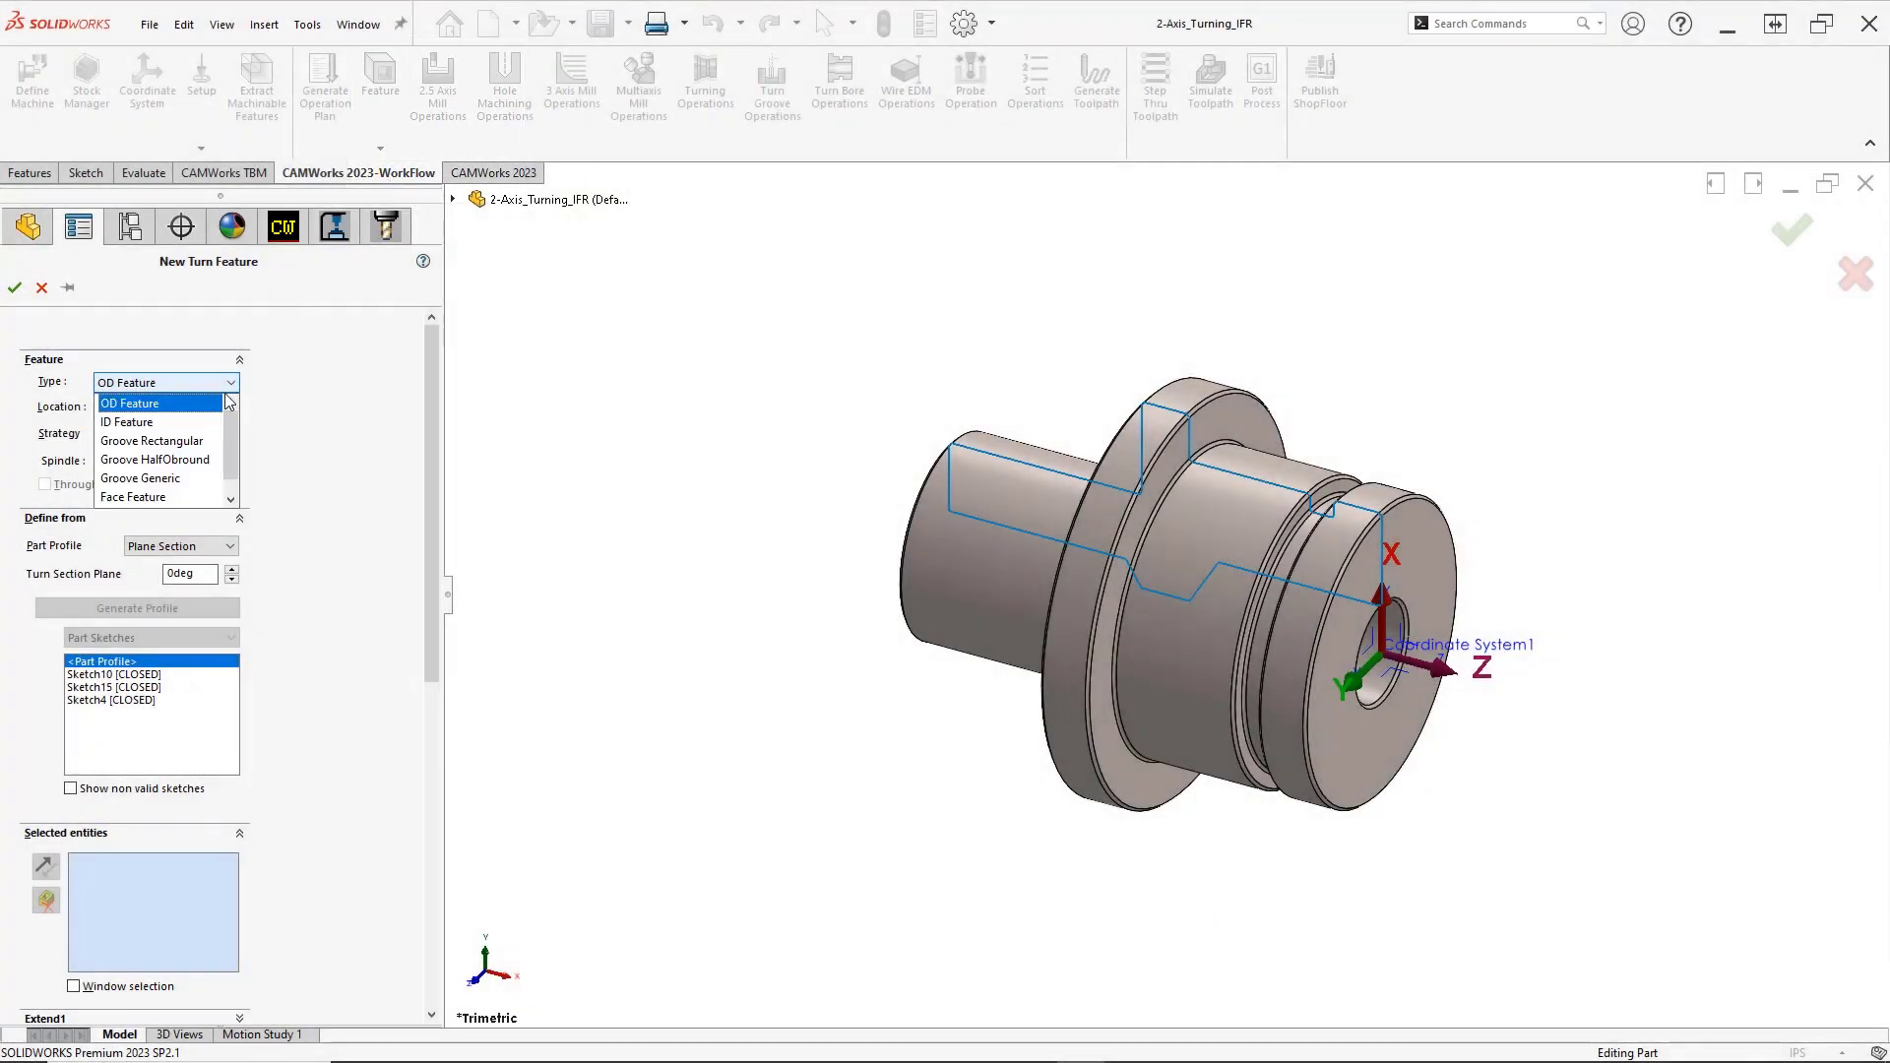
pyautogui.click(212, 423)
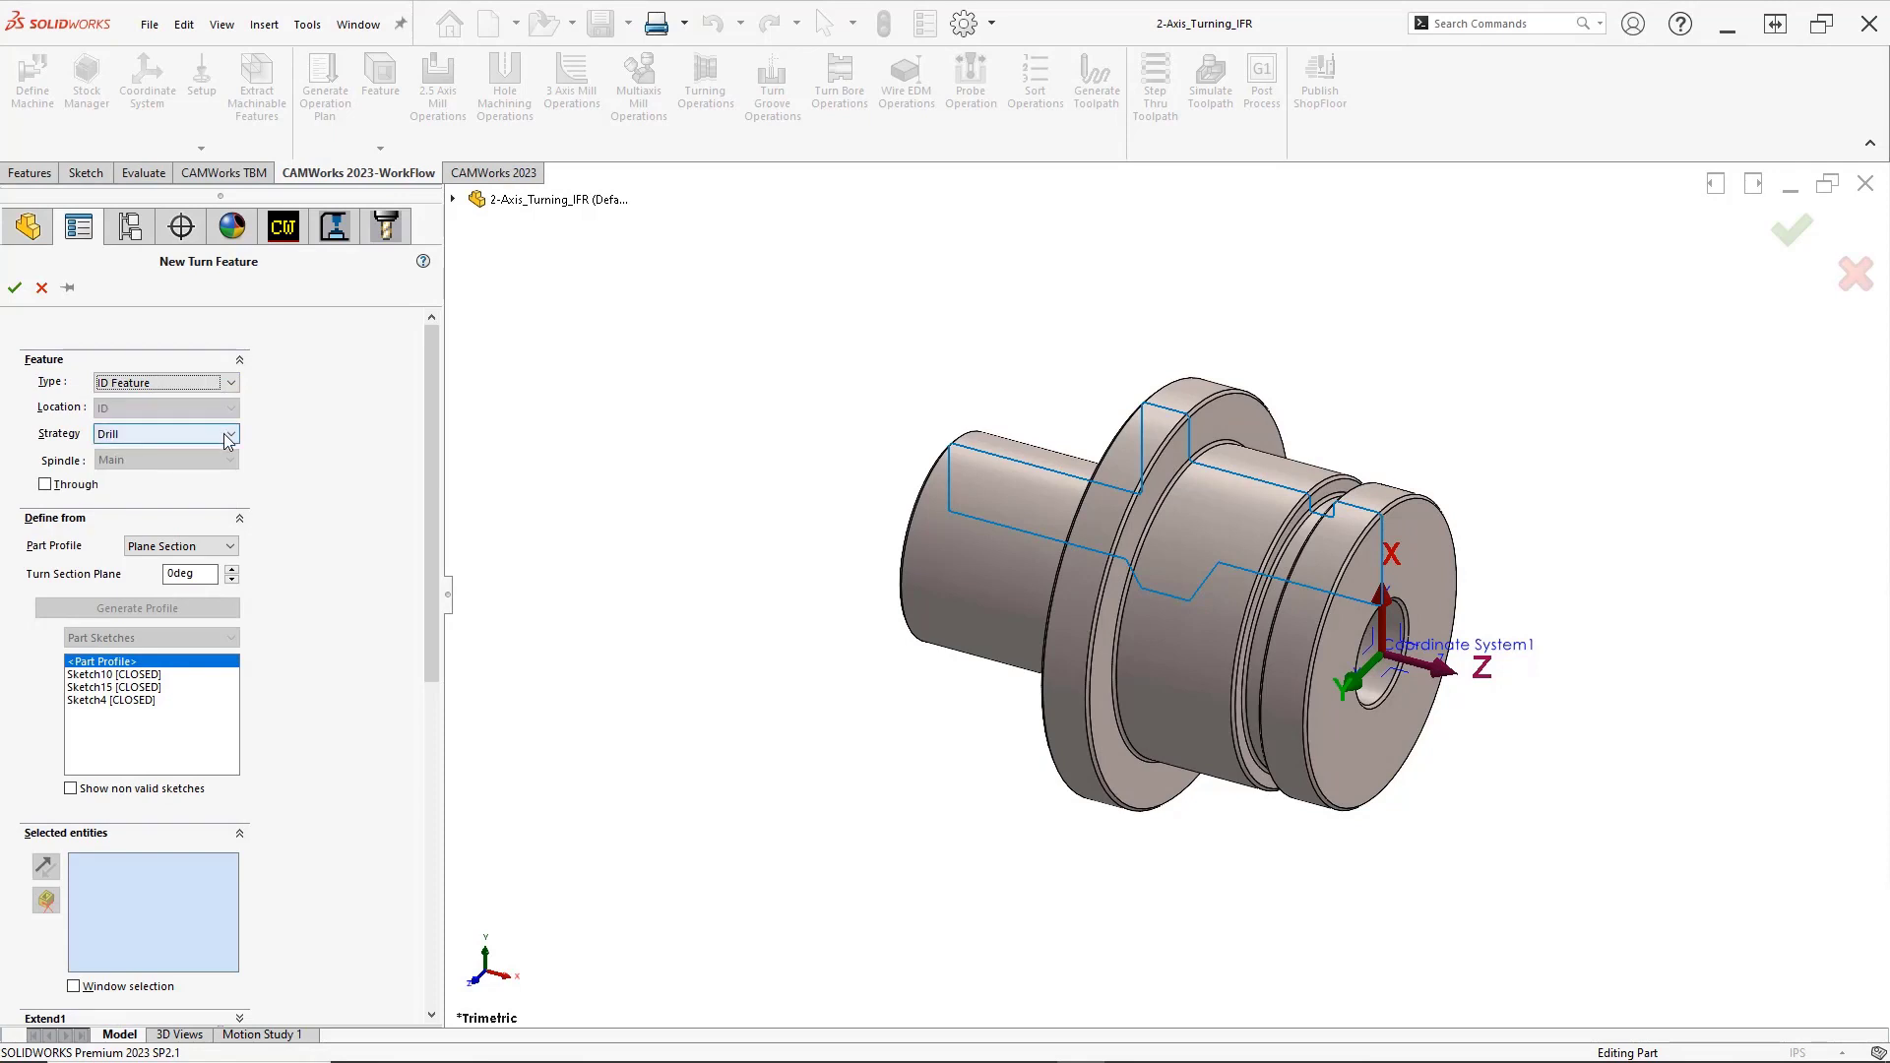
pyautogui.click(227, 438)
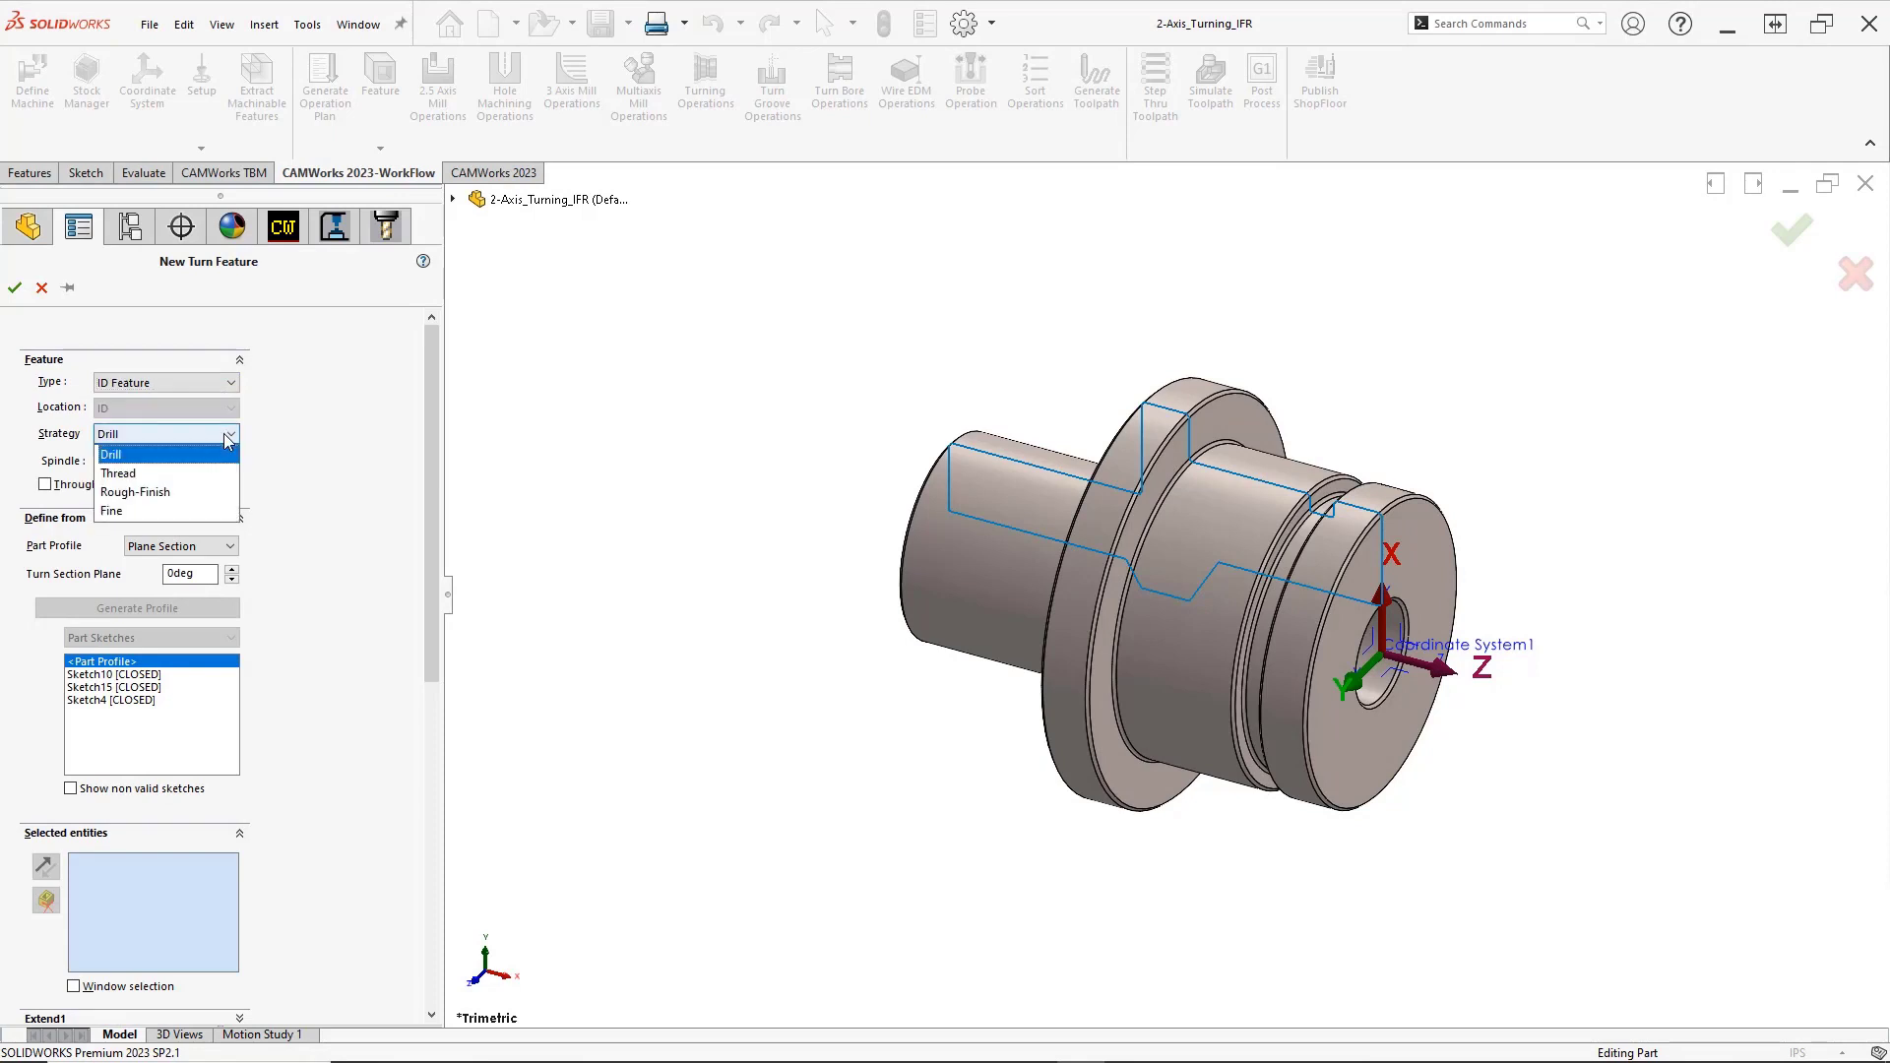
pyautogui.click(213, 493)
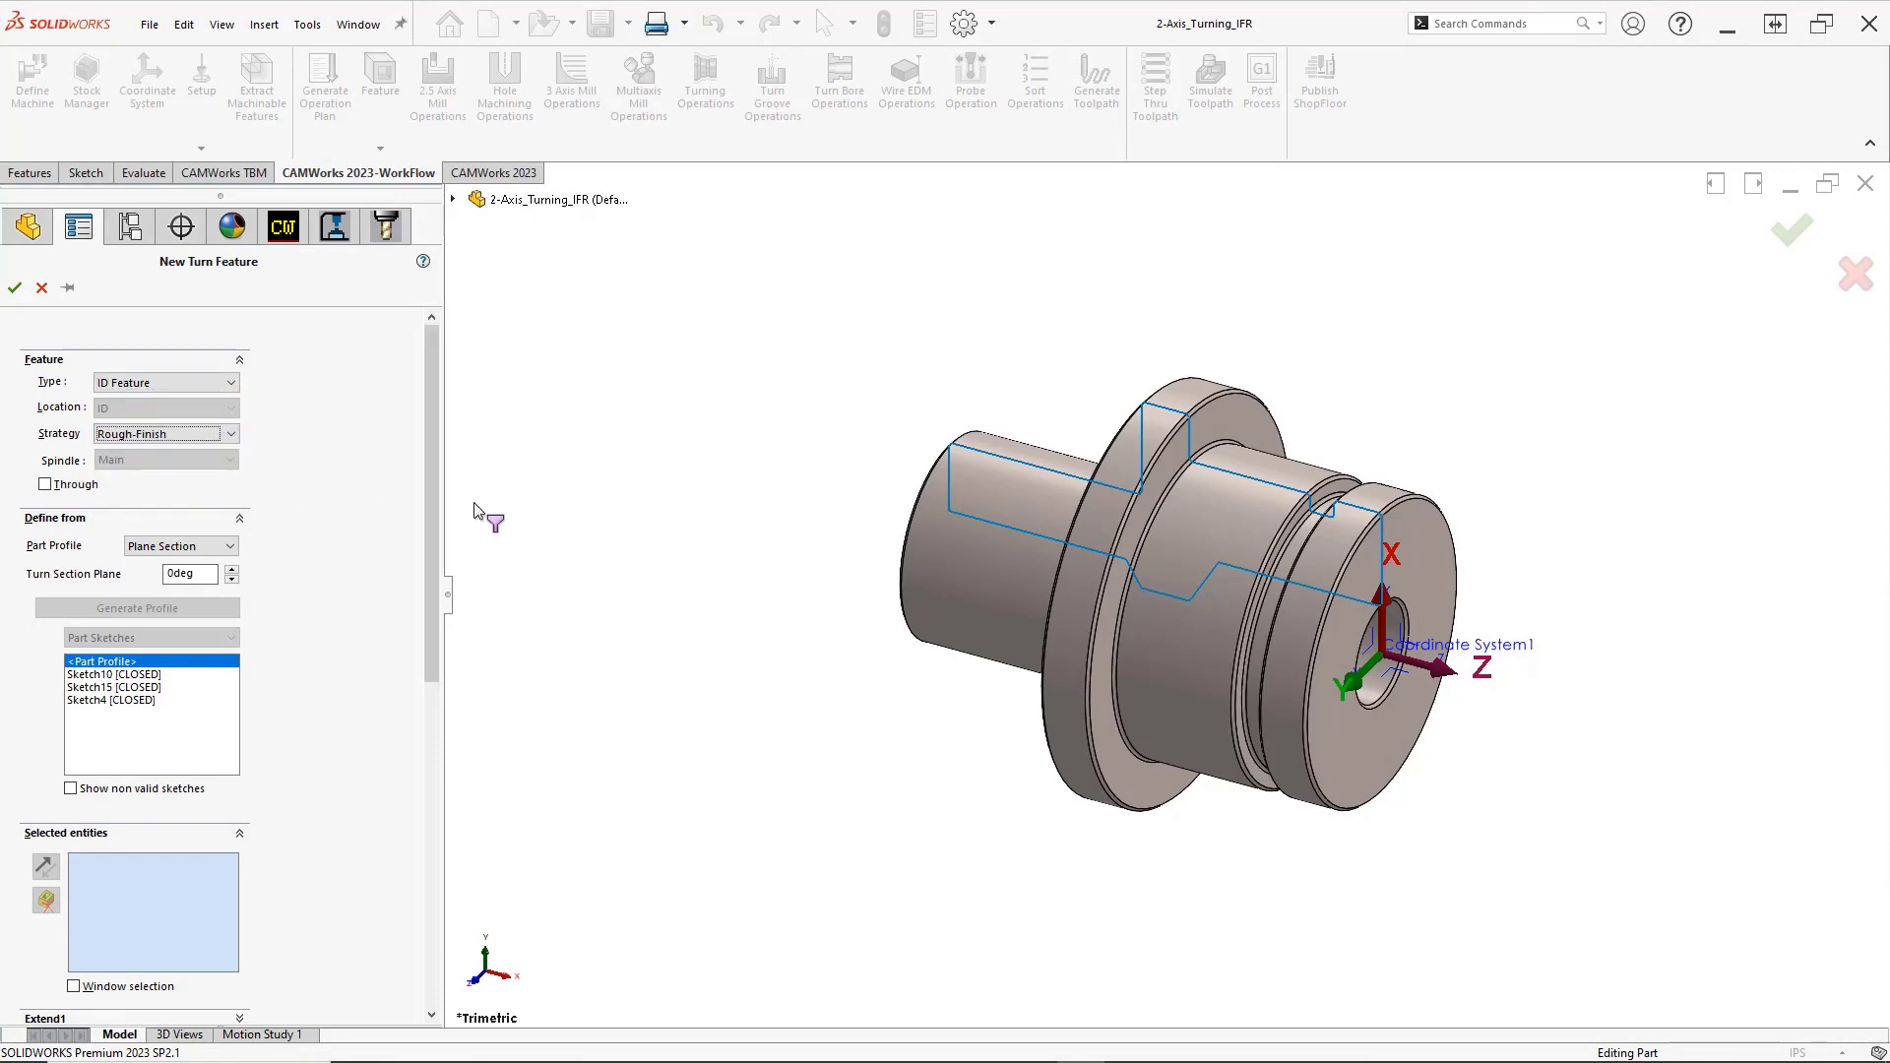
# Define the ID feature from the front bore's entry chamfer, straight wall and tapered bottom segments, and accept it
pyautogui.hotkey('ctrl', '1')
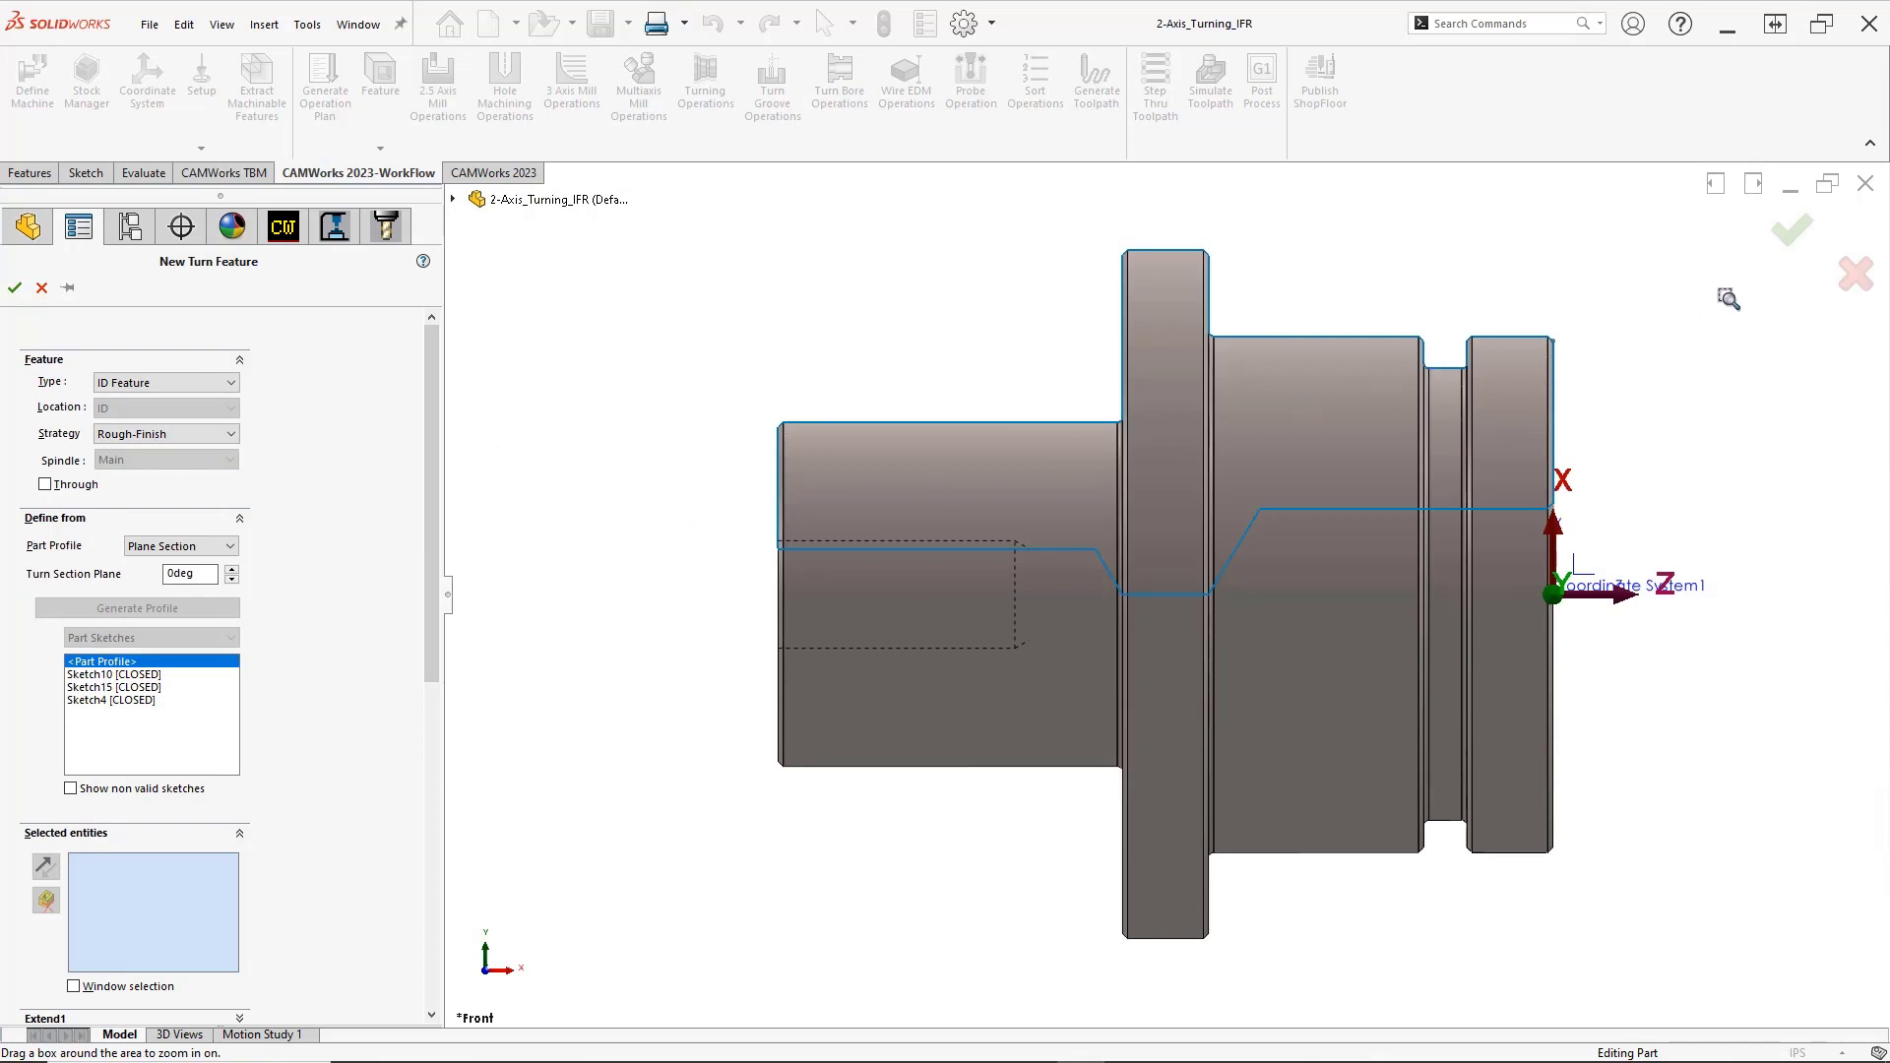
pyautogui.moveTo(1788, 277); pyautogui.dragTo(1050, 814)
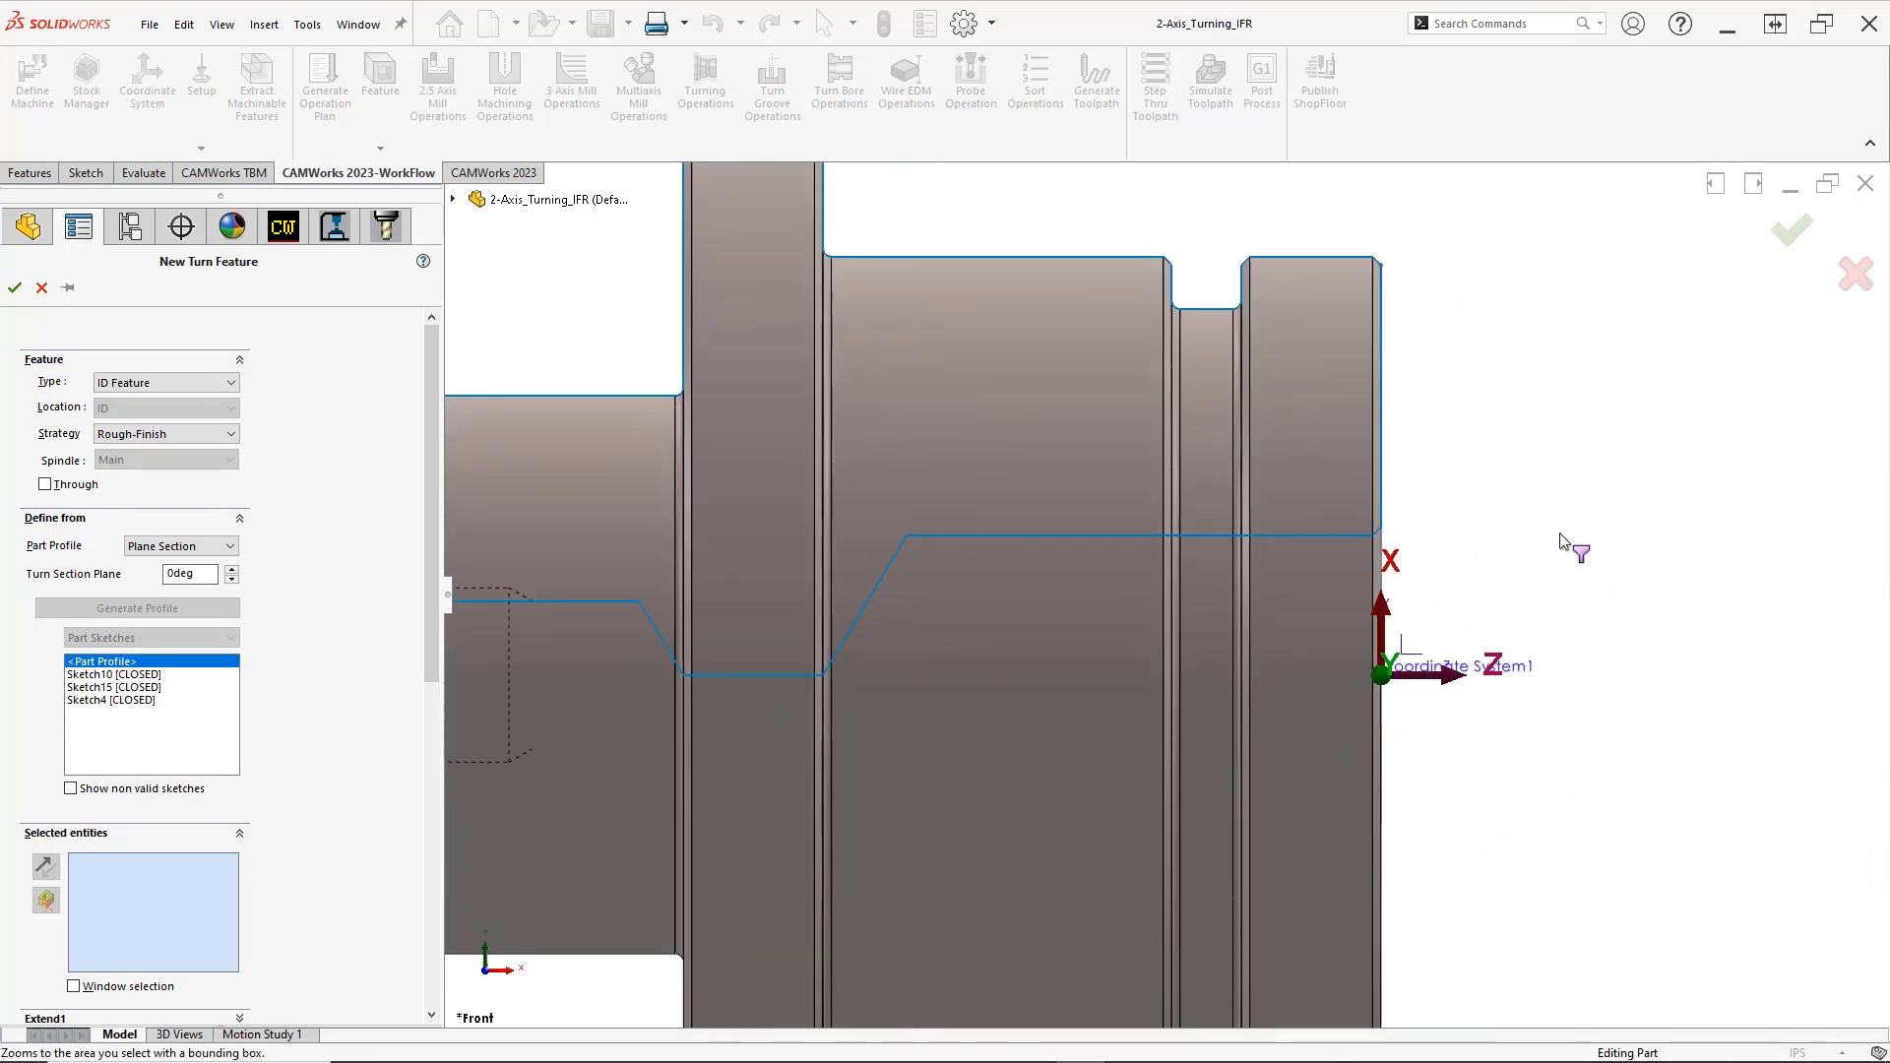
pyautogui.click(1379, 540)
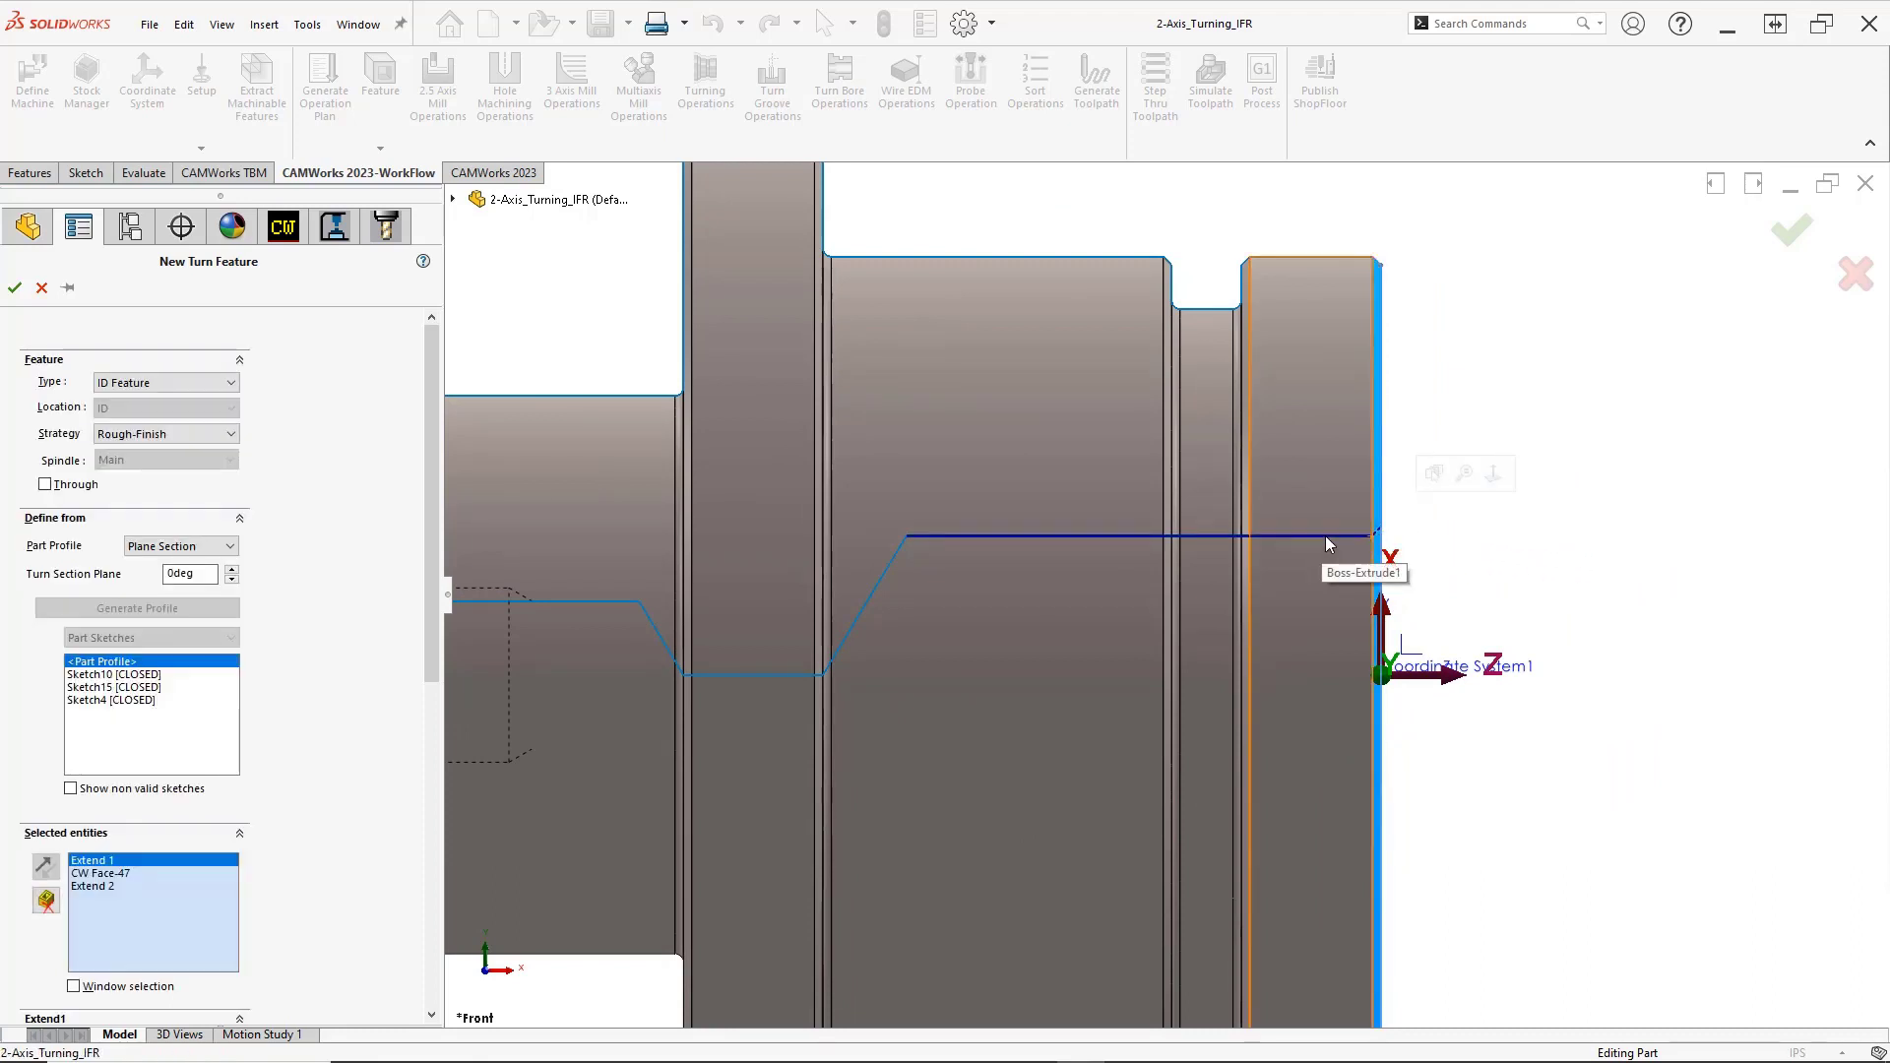
pyautogui.click(1325, 539)
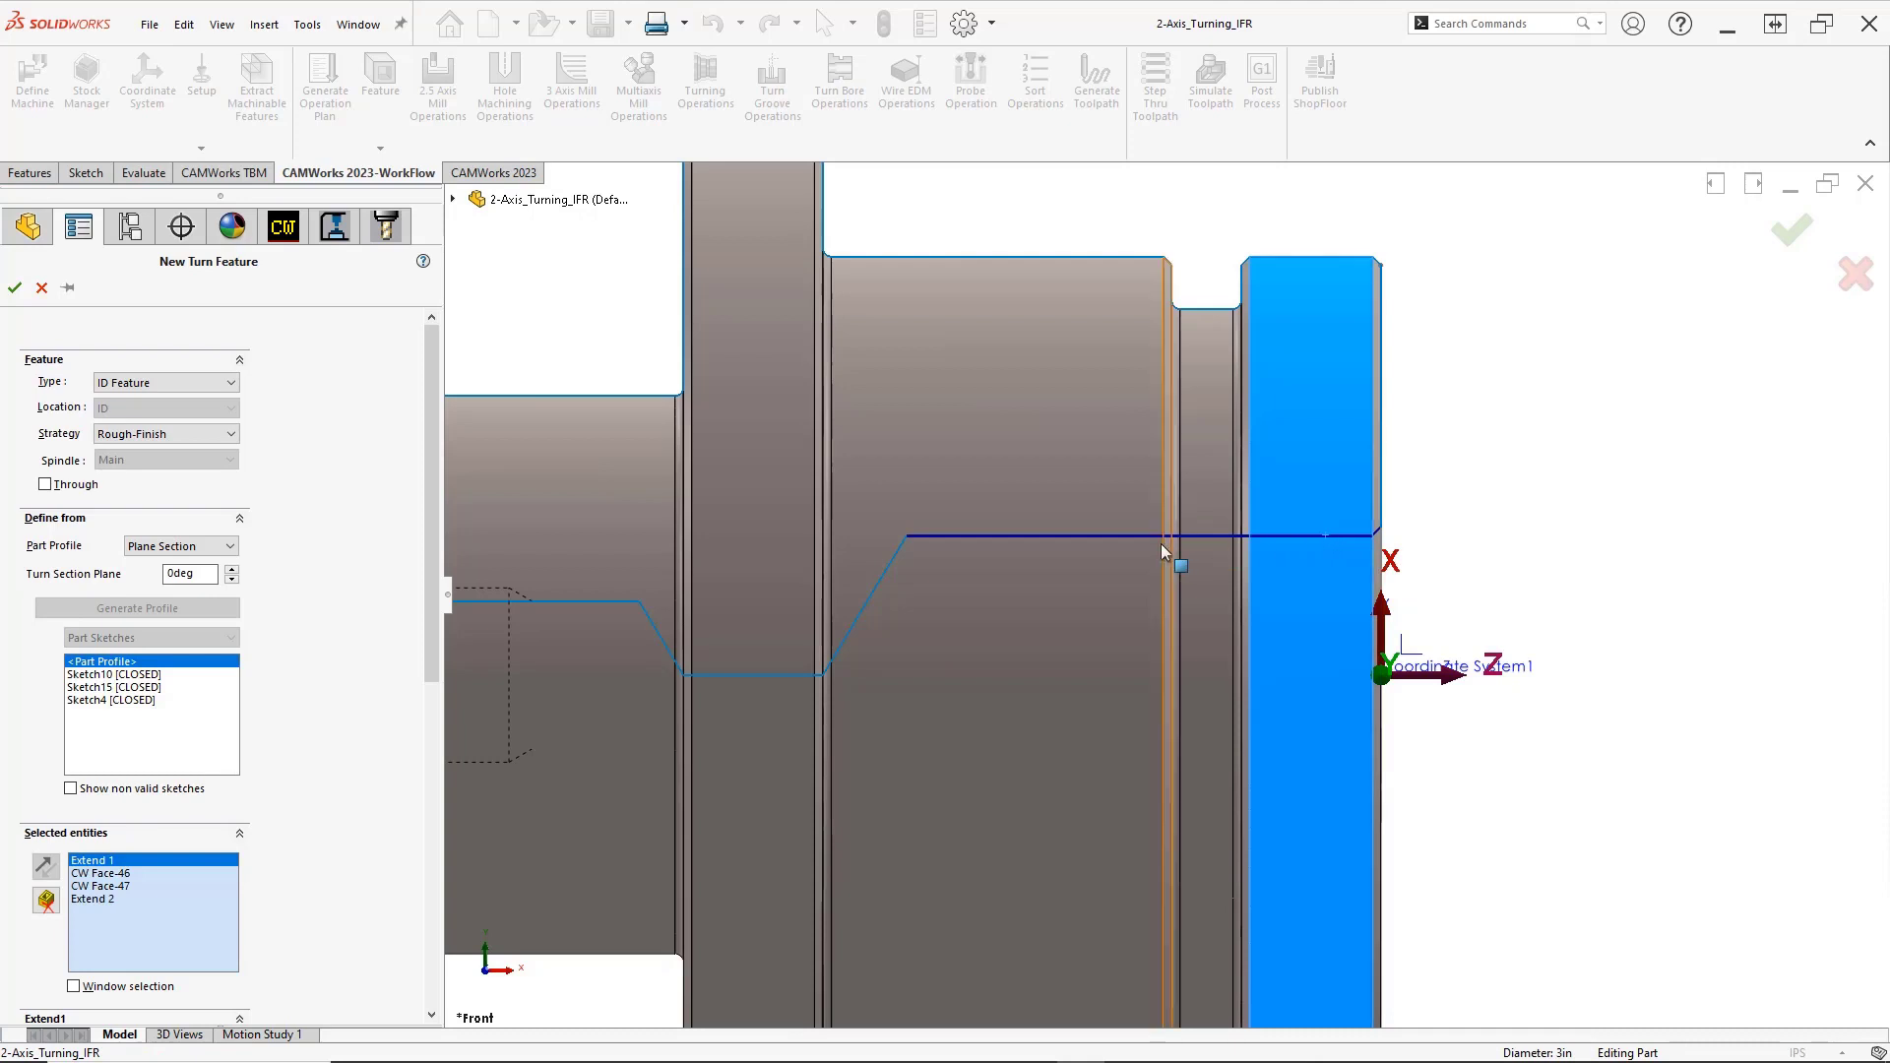
pyautogui.click(870, 606)
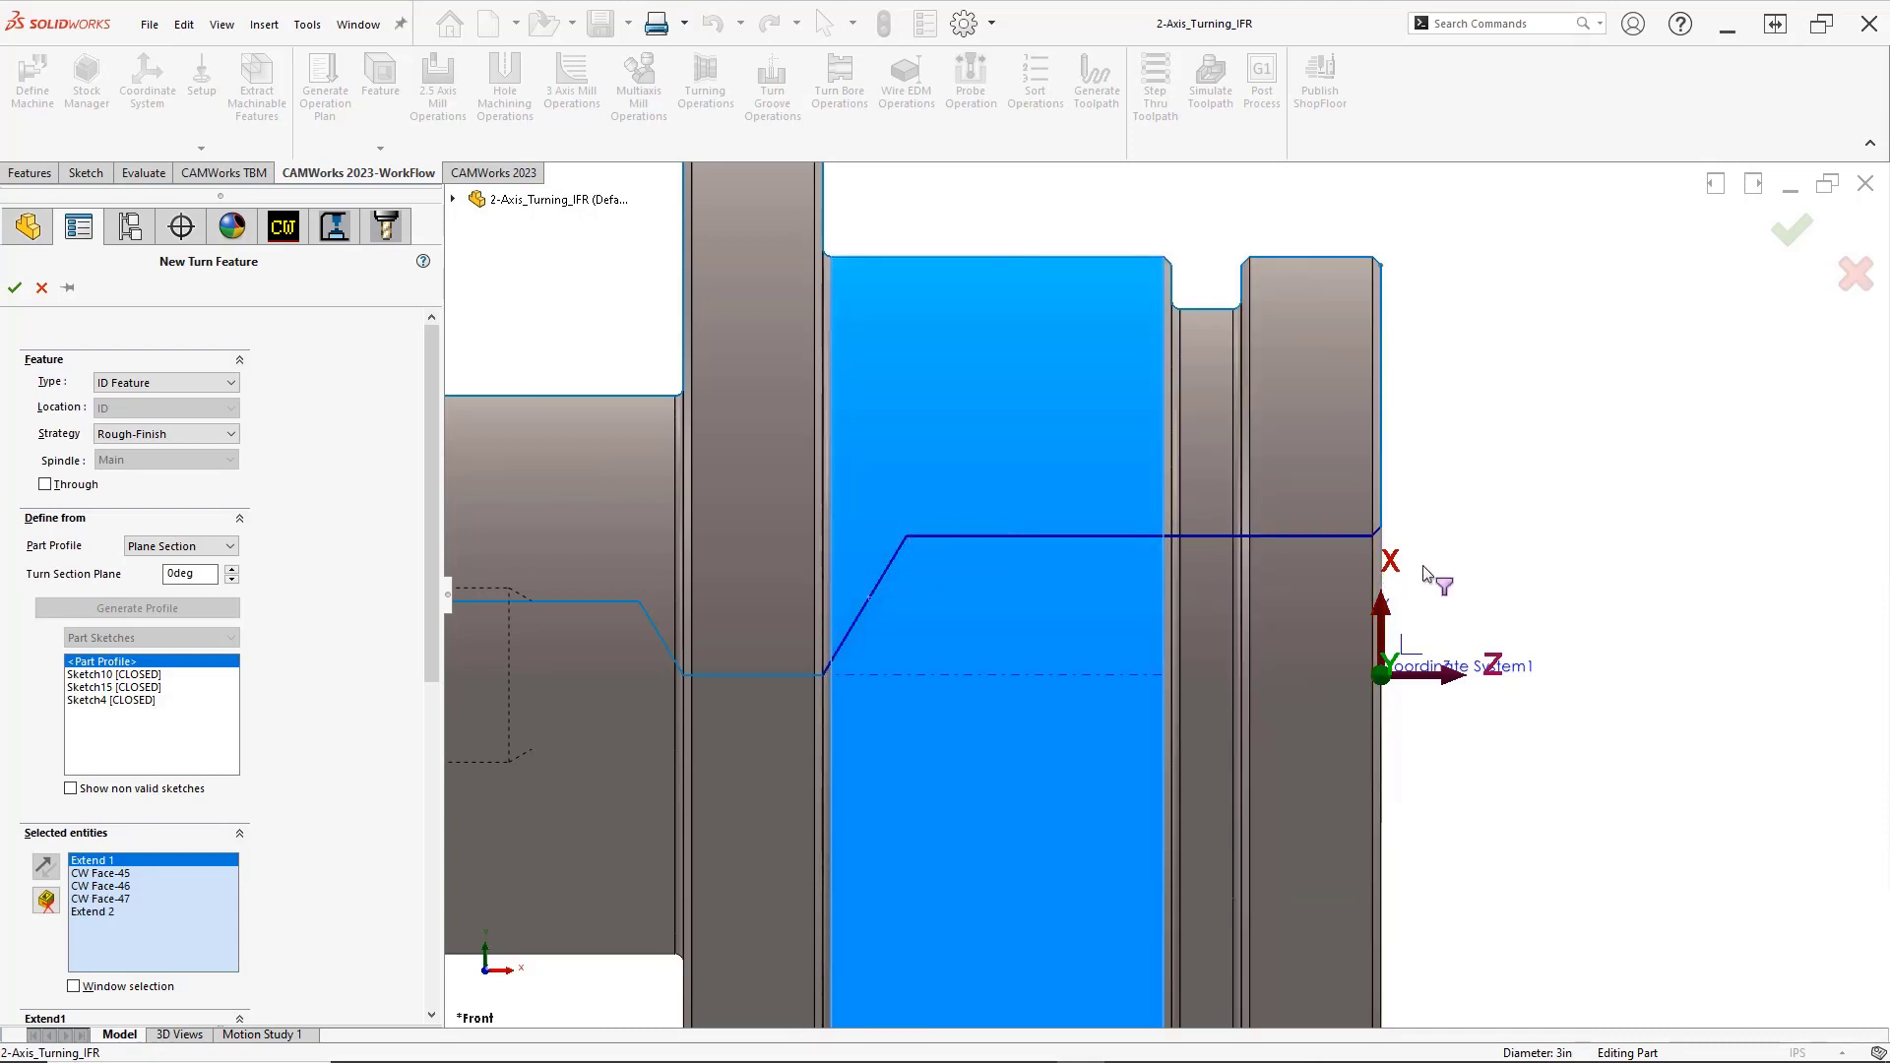
pyautogui.rightClick(1447, 574)
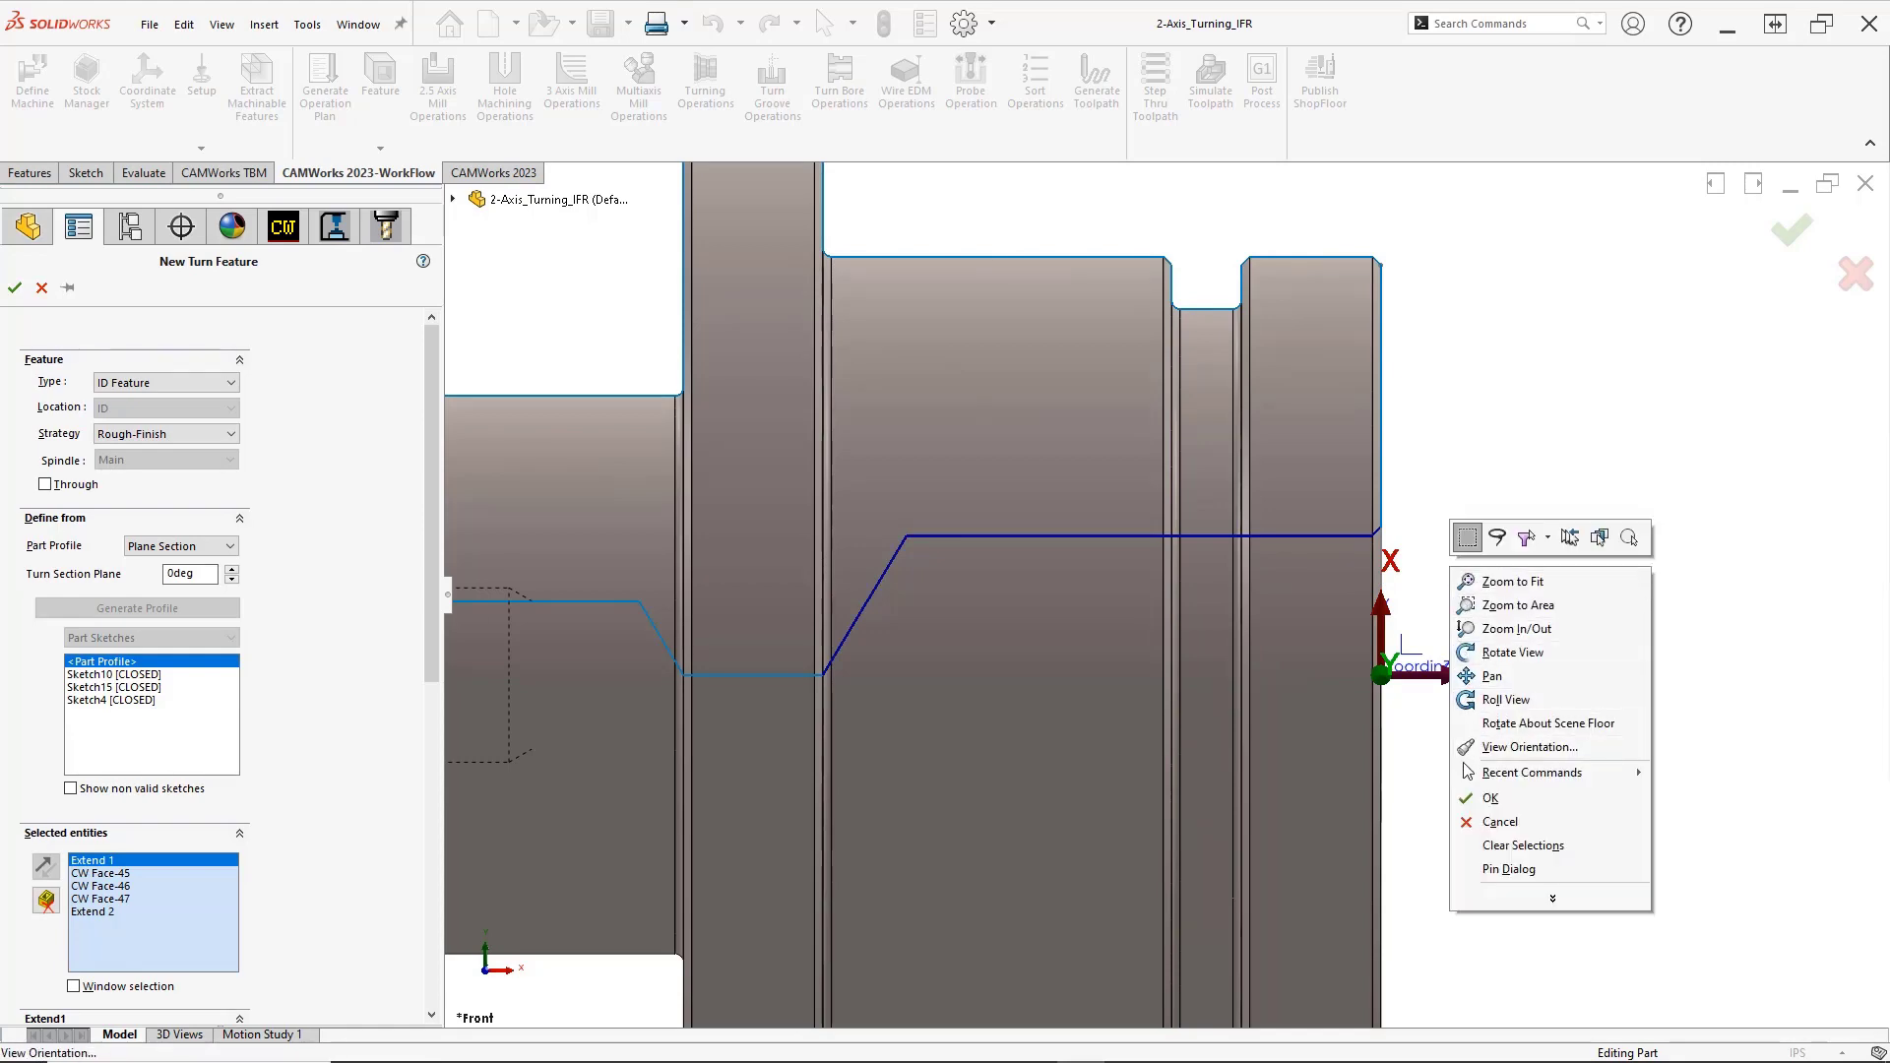
pyautogui.click(1460, 799)
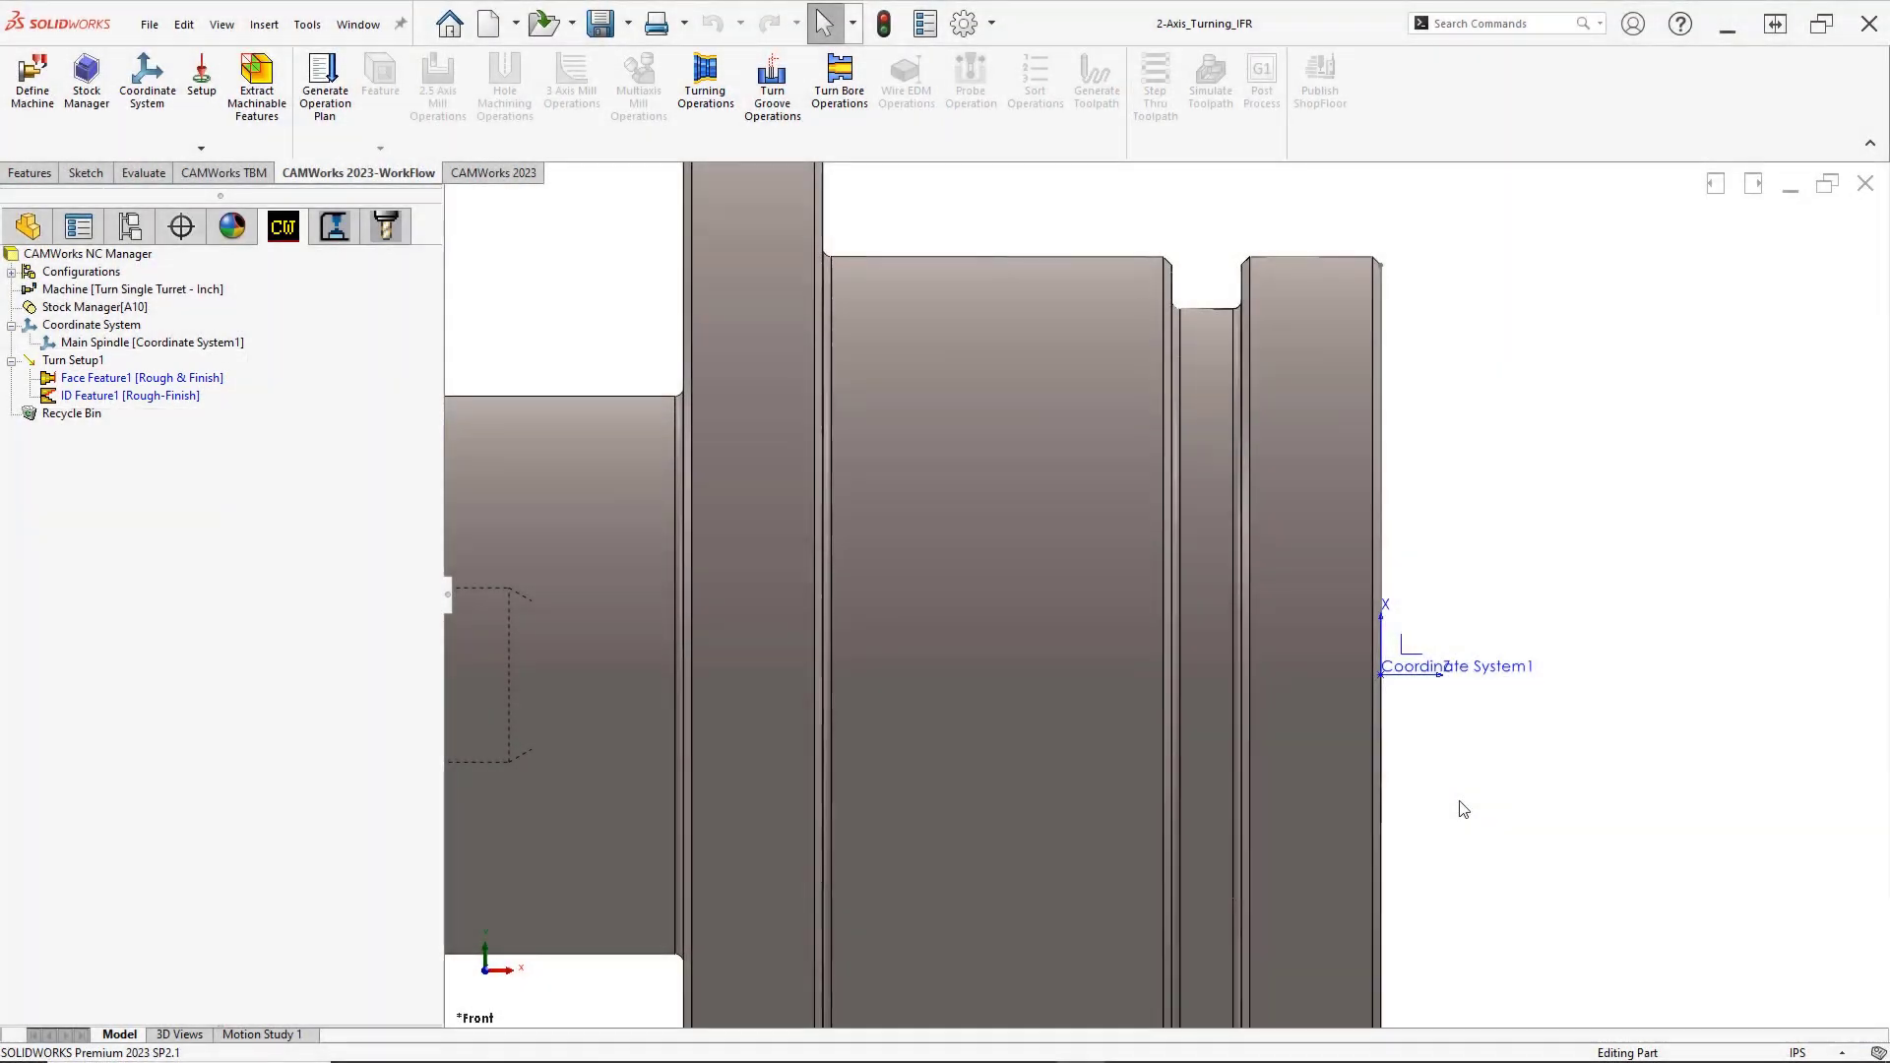
# Start a new turn feature under Turn Setup1 as an OD Feature with the Rough-Finish strategy
pyautogui.press('space')
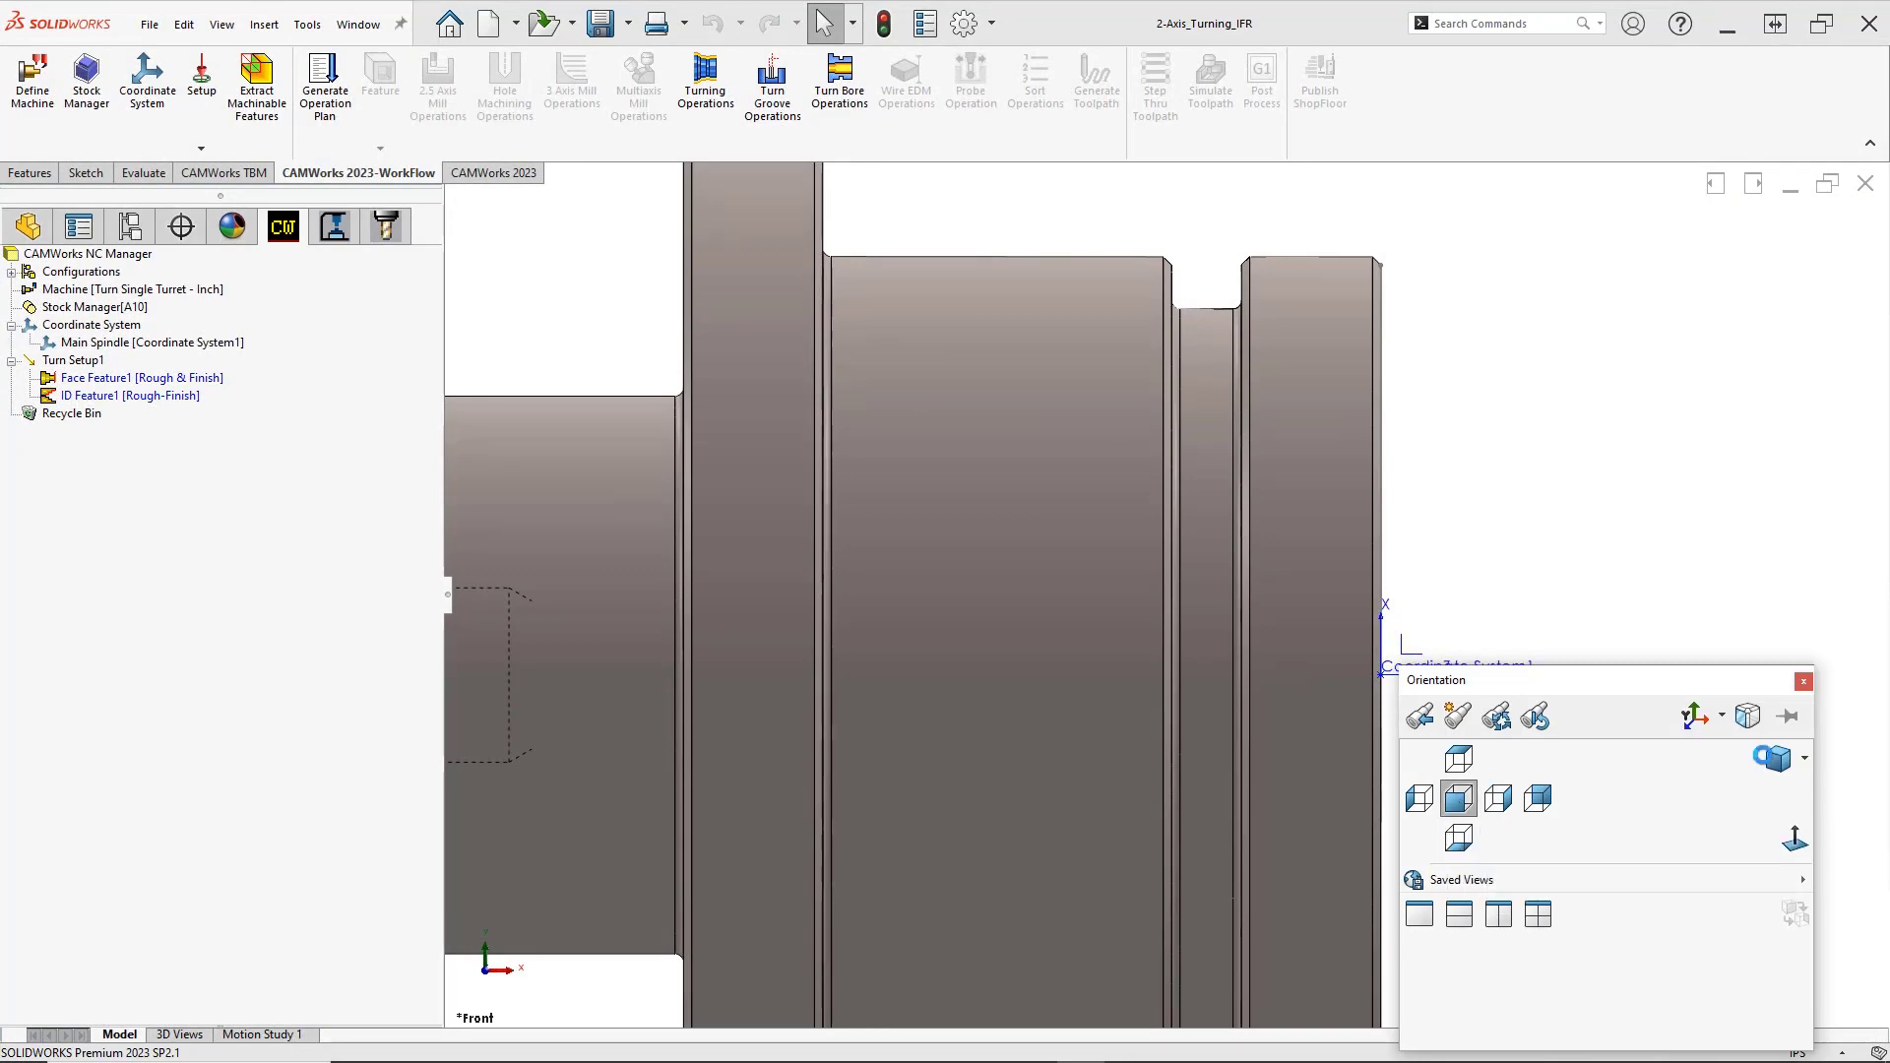
pyautogui.click(1777, 760)
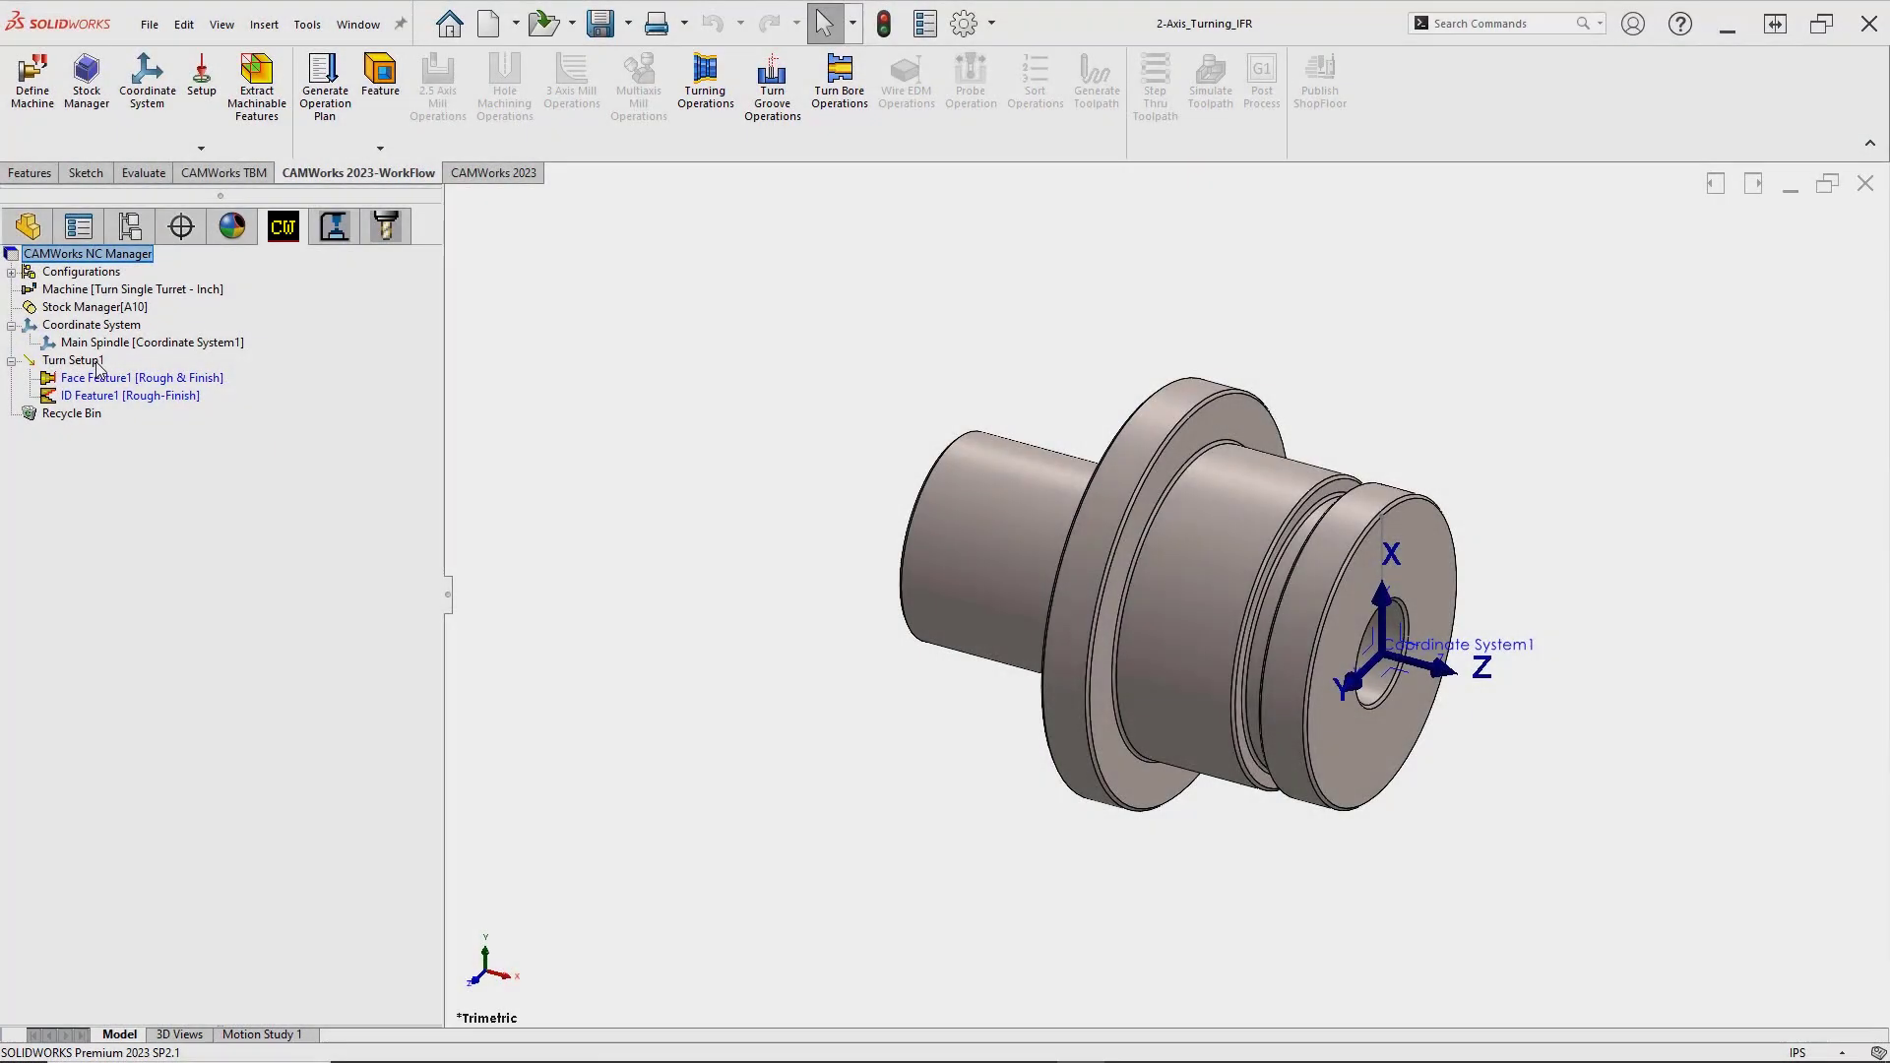
pyautogui.rightClick(102, 362)
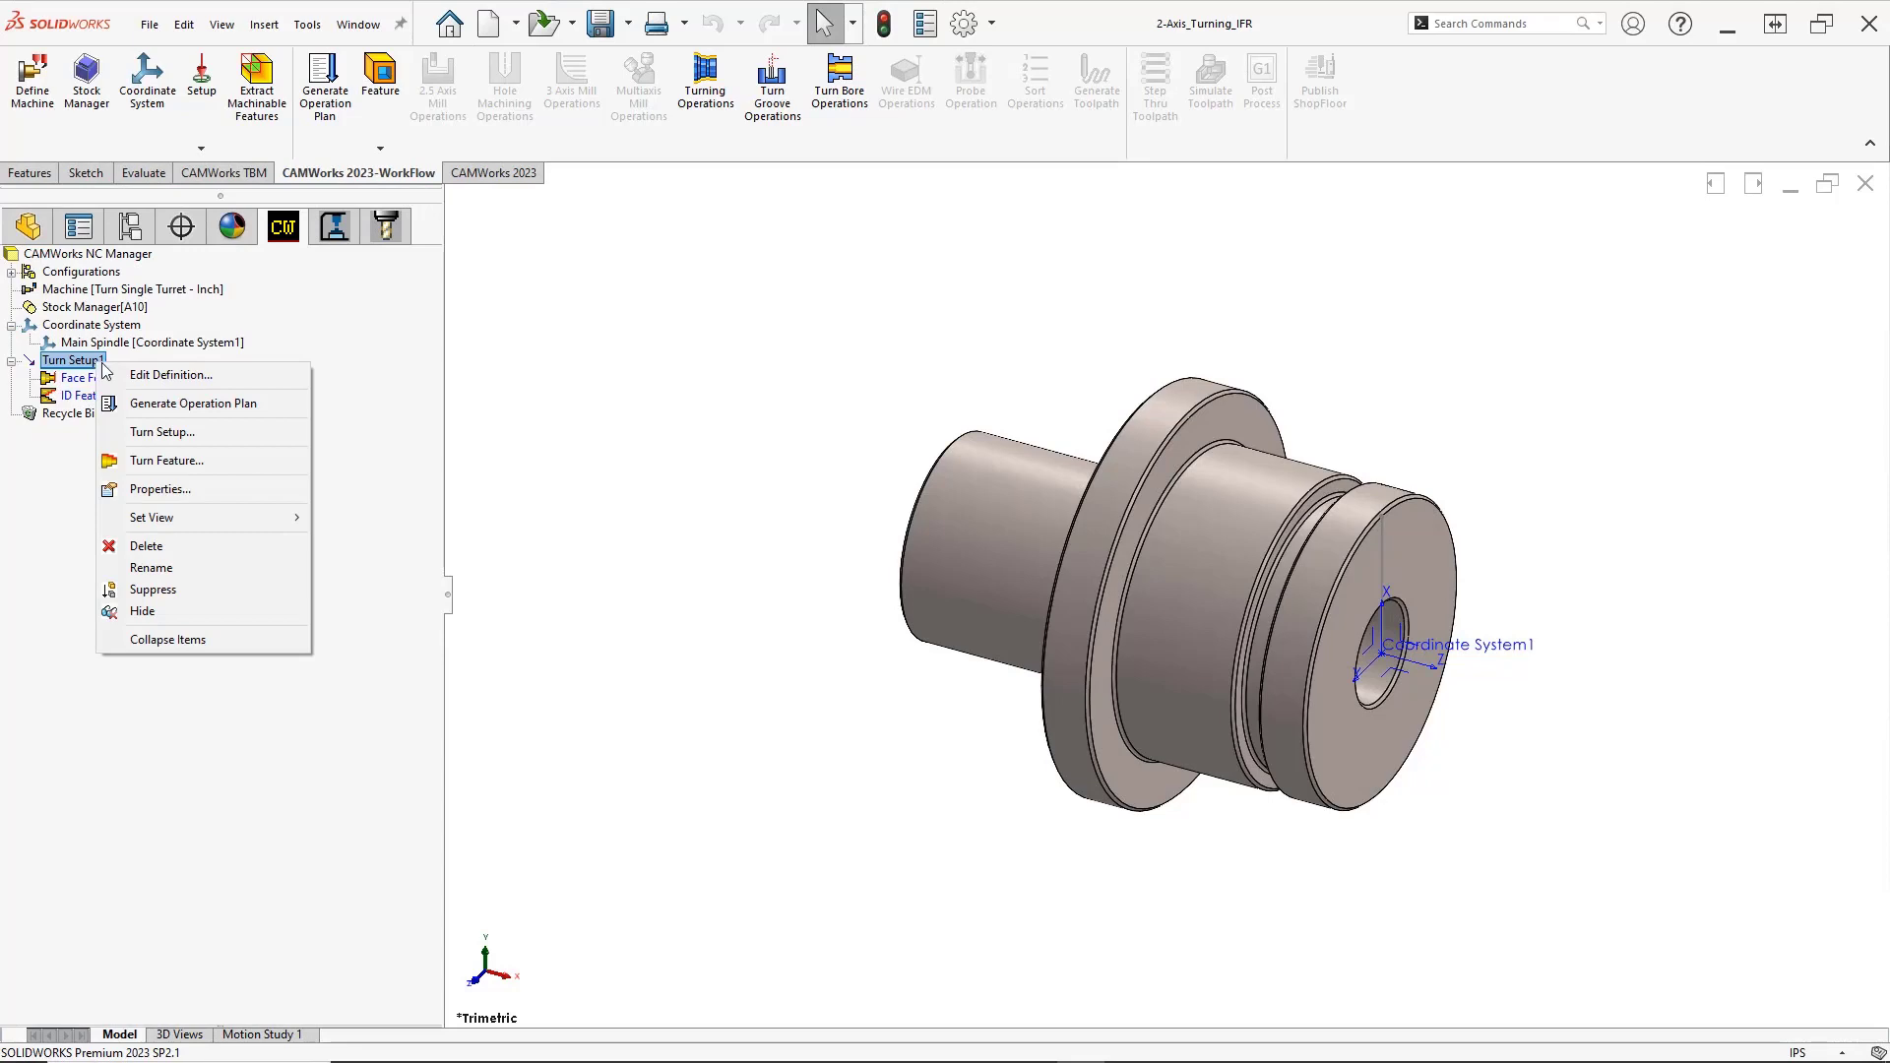
pyautogui.click(106, 460)
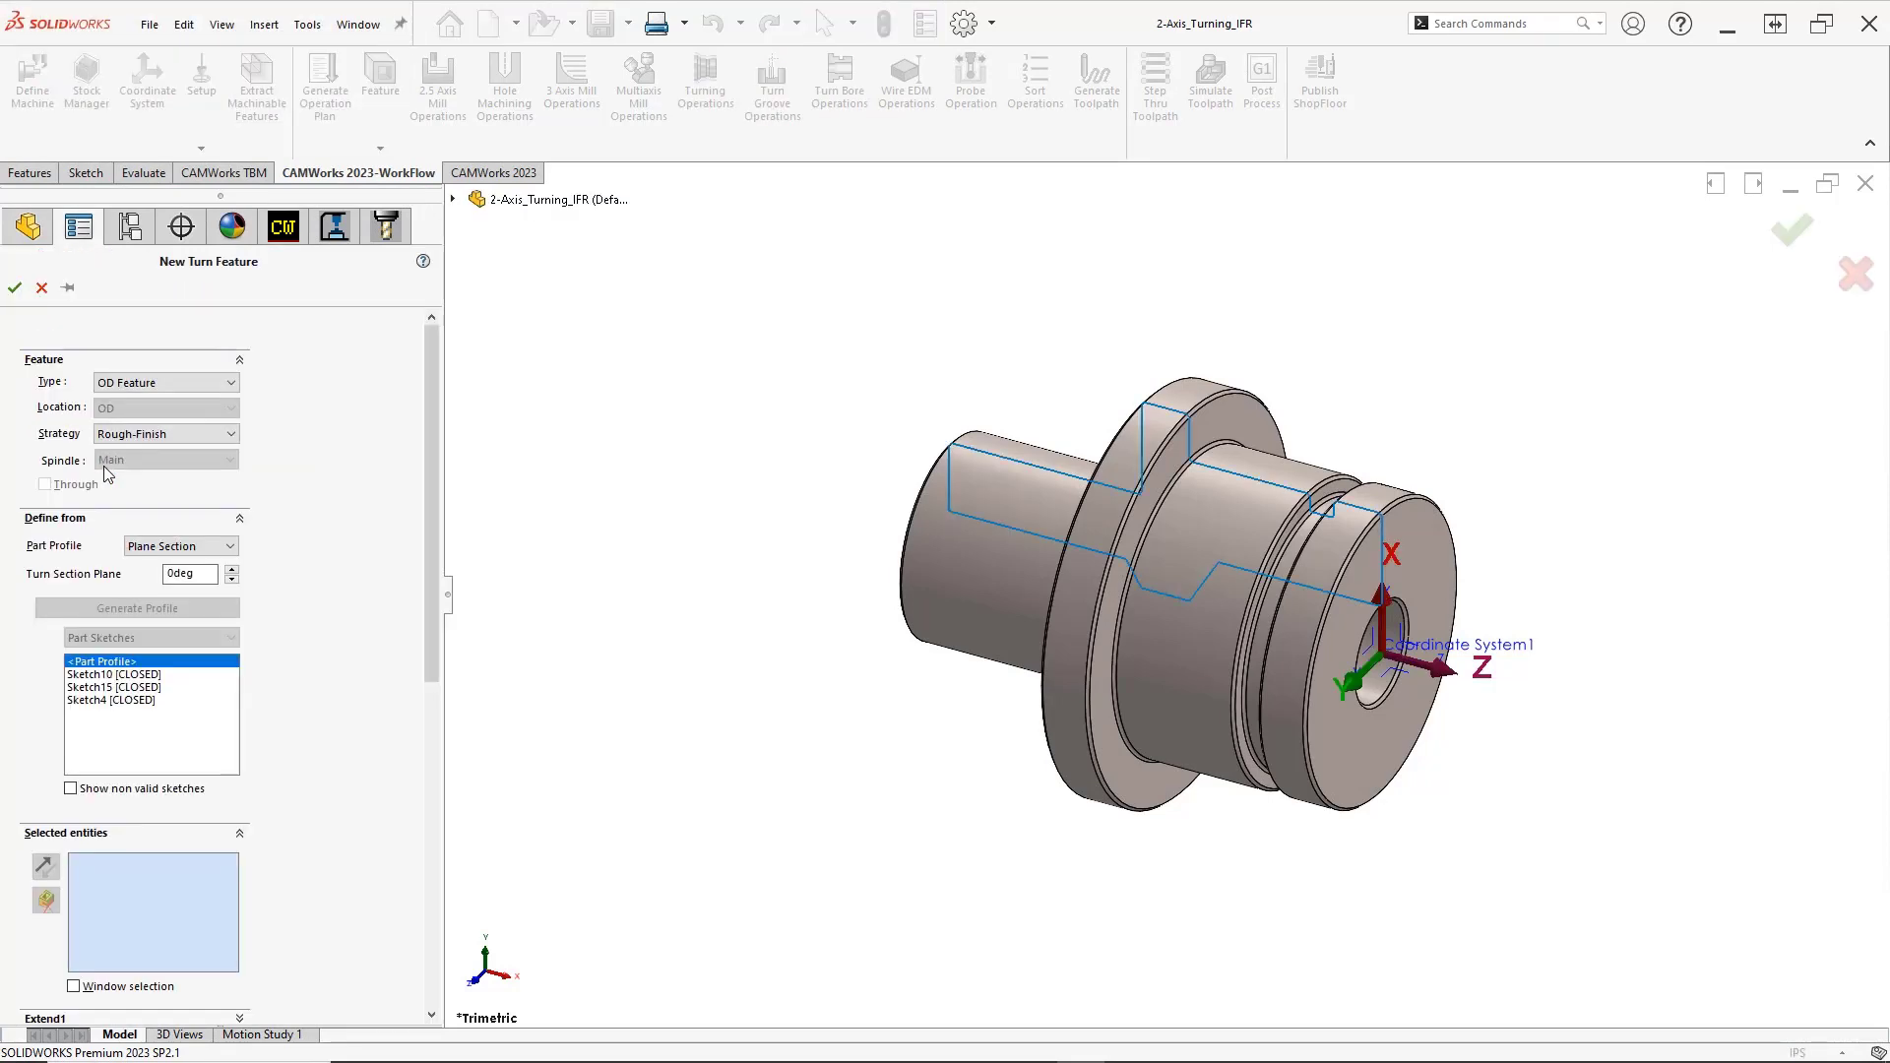
# Select the OD feature's profile from the front outer diameter across the middle diameter and shoulder to the large flange's outer diameter
pyautogui.hotkey('ctrl', '1')
pyautogui.moveTo(595, 536); pyautogui.dragTo(591, 618, button='right')
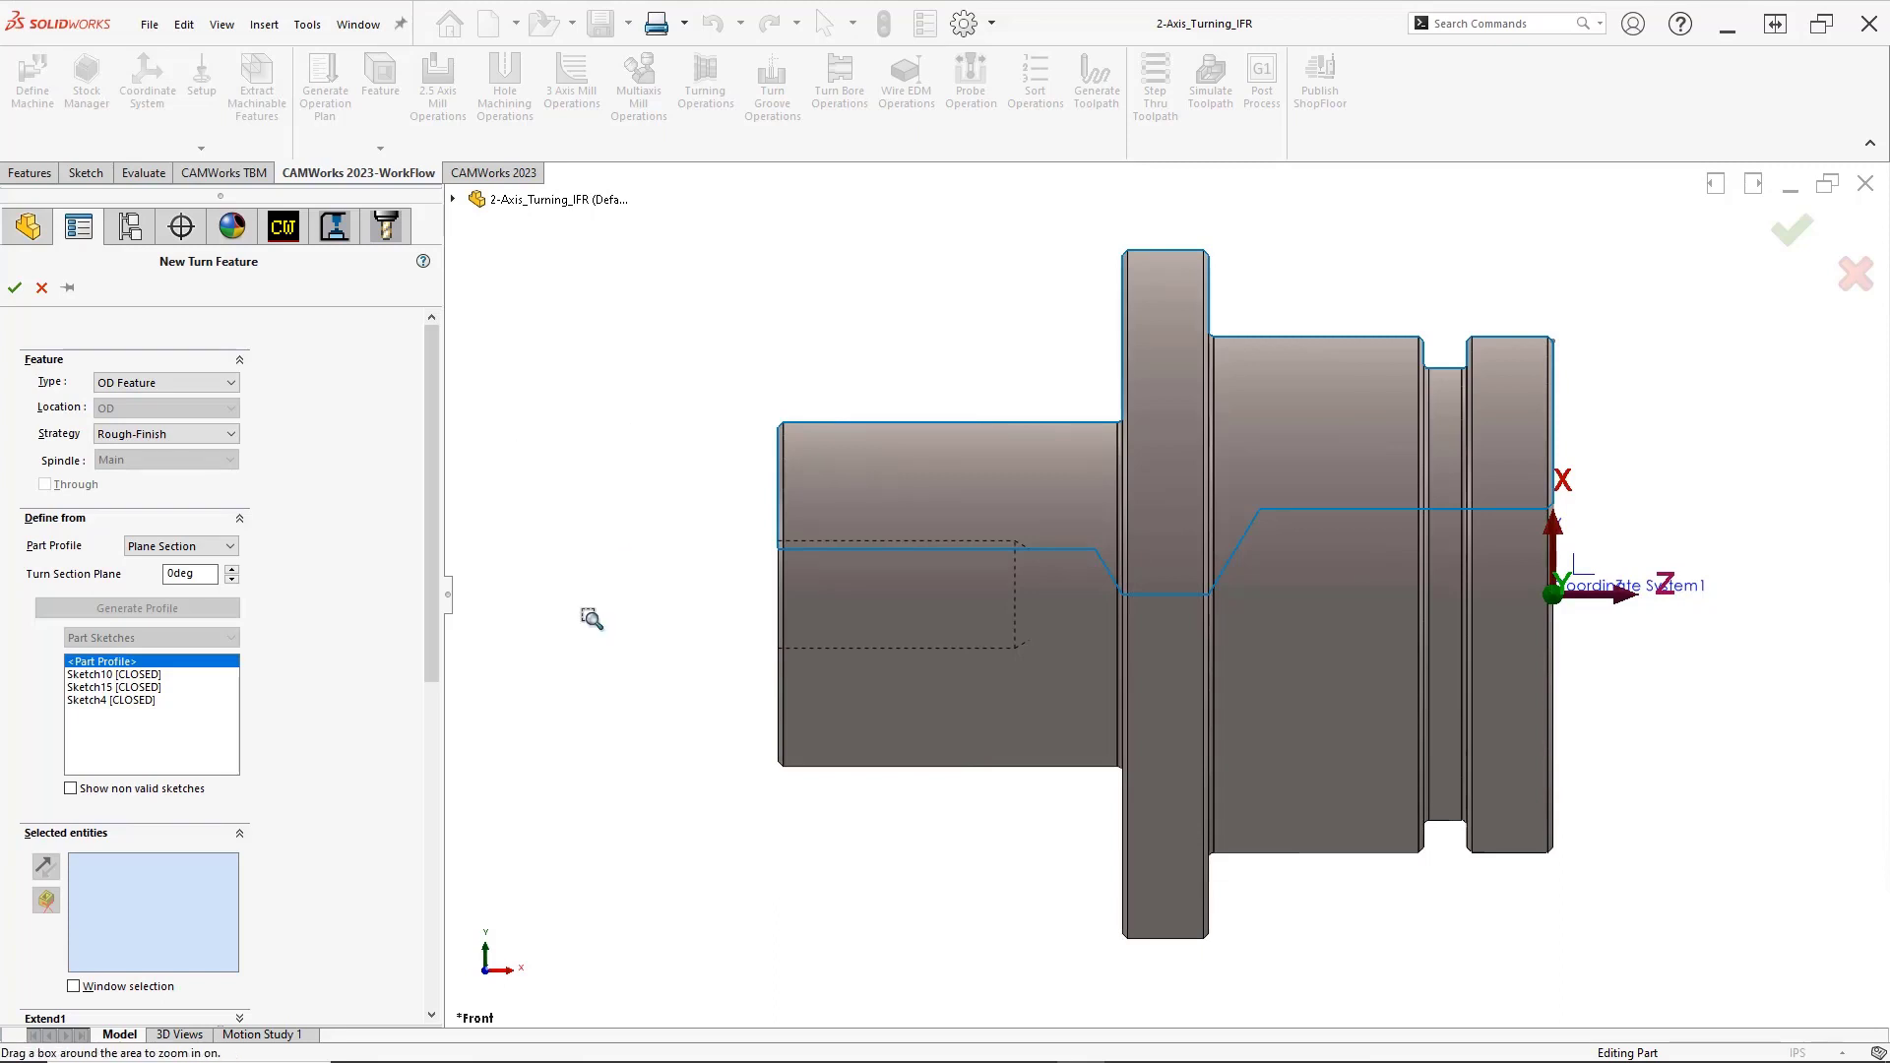
pyautogui.moveTo(1112, 198); pyautogui.dragTo(1724, 651)
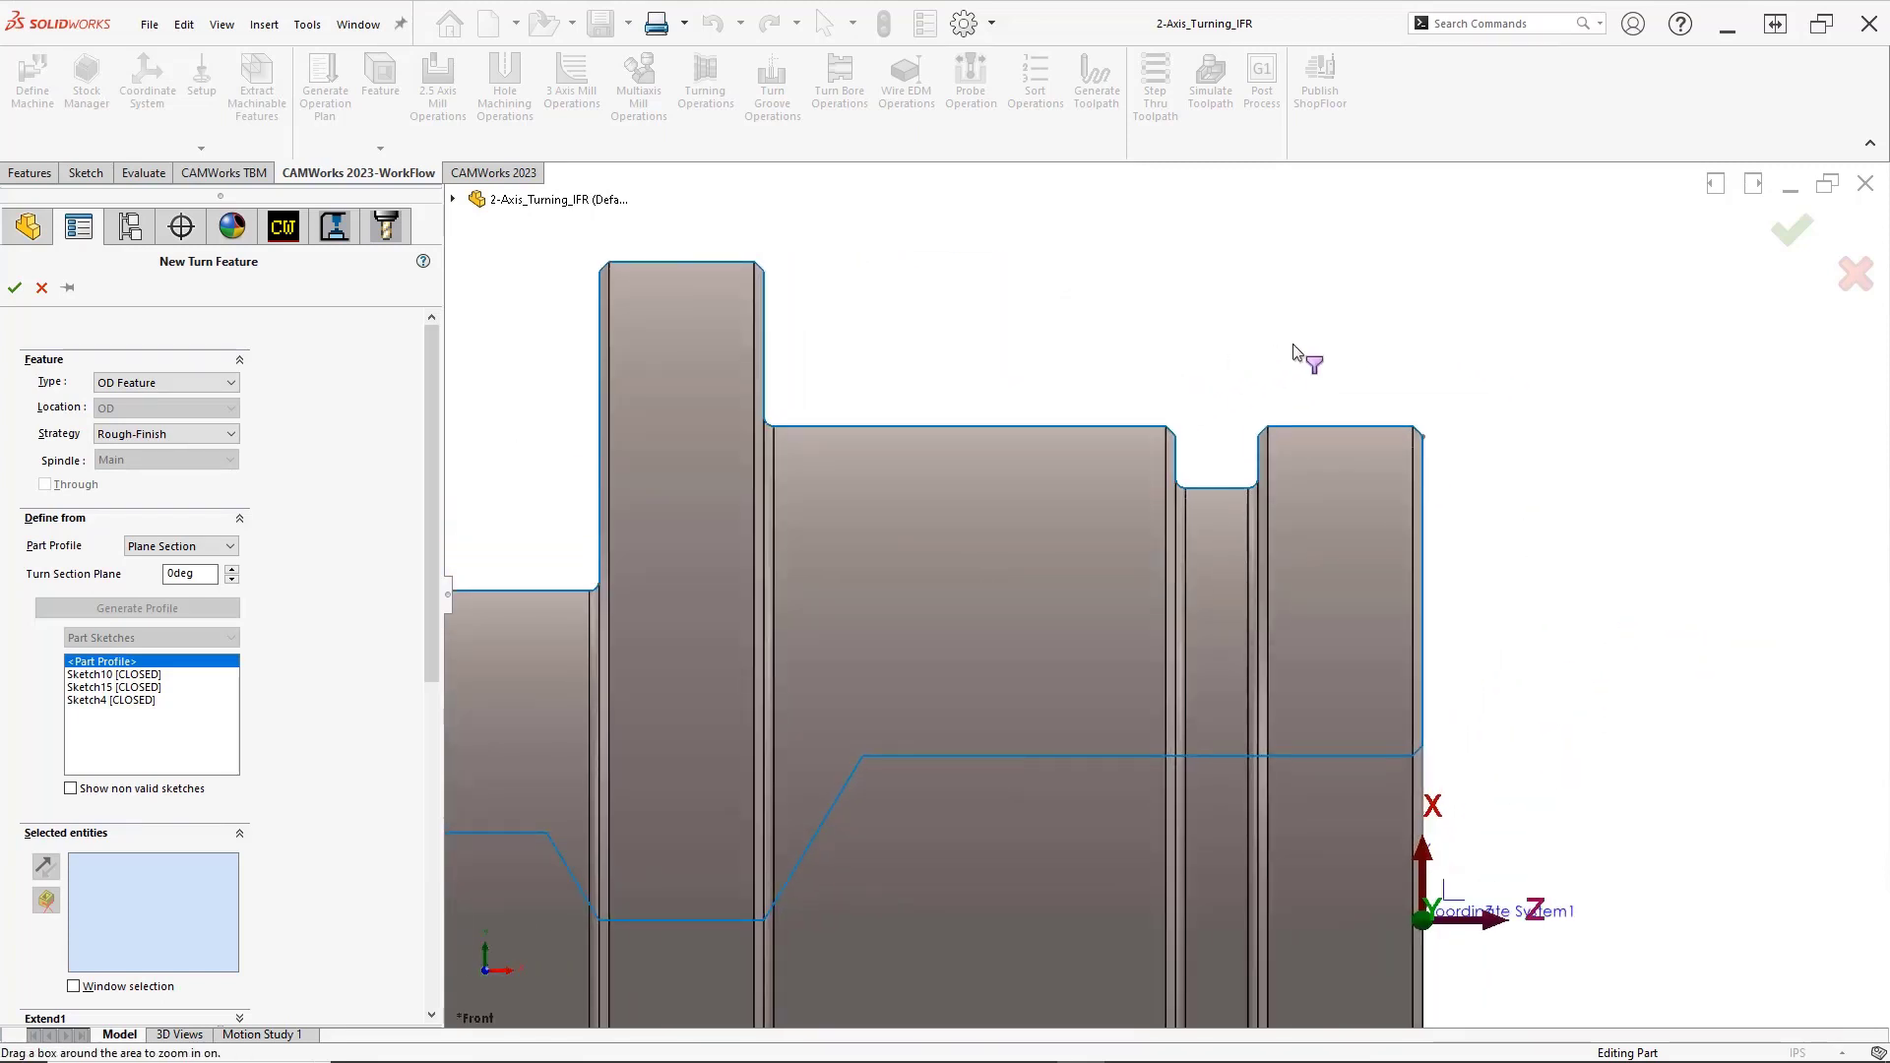
pyautogui.click(1373, 448)
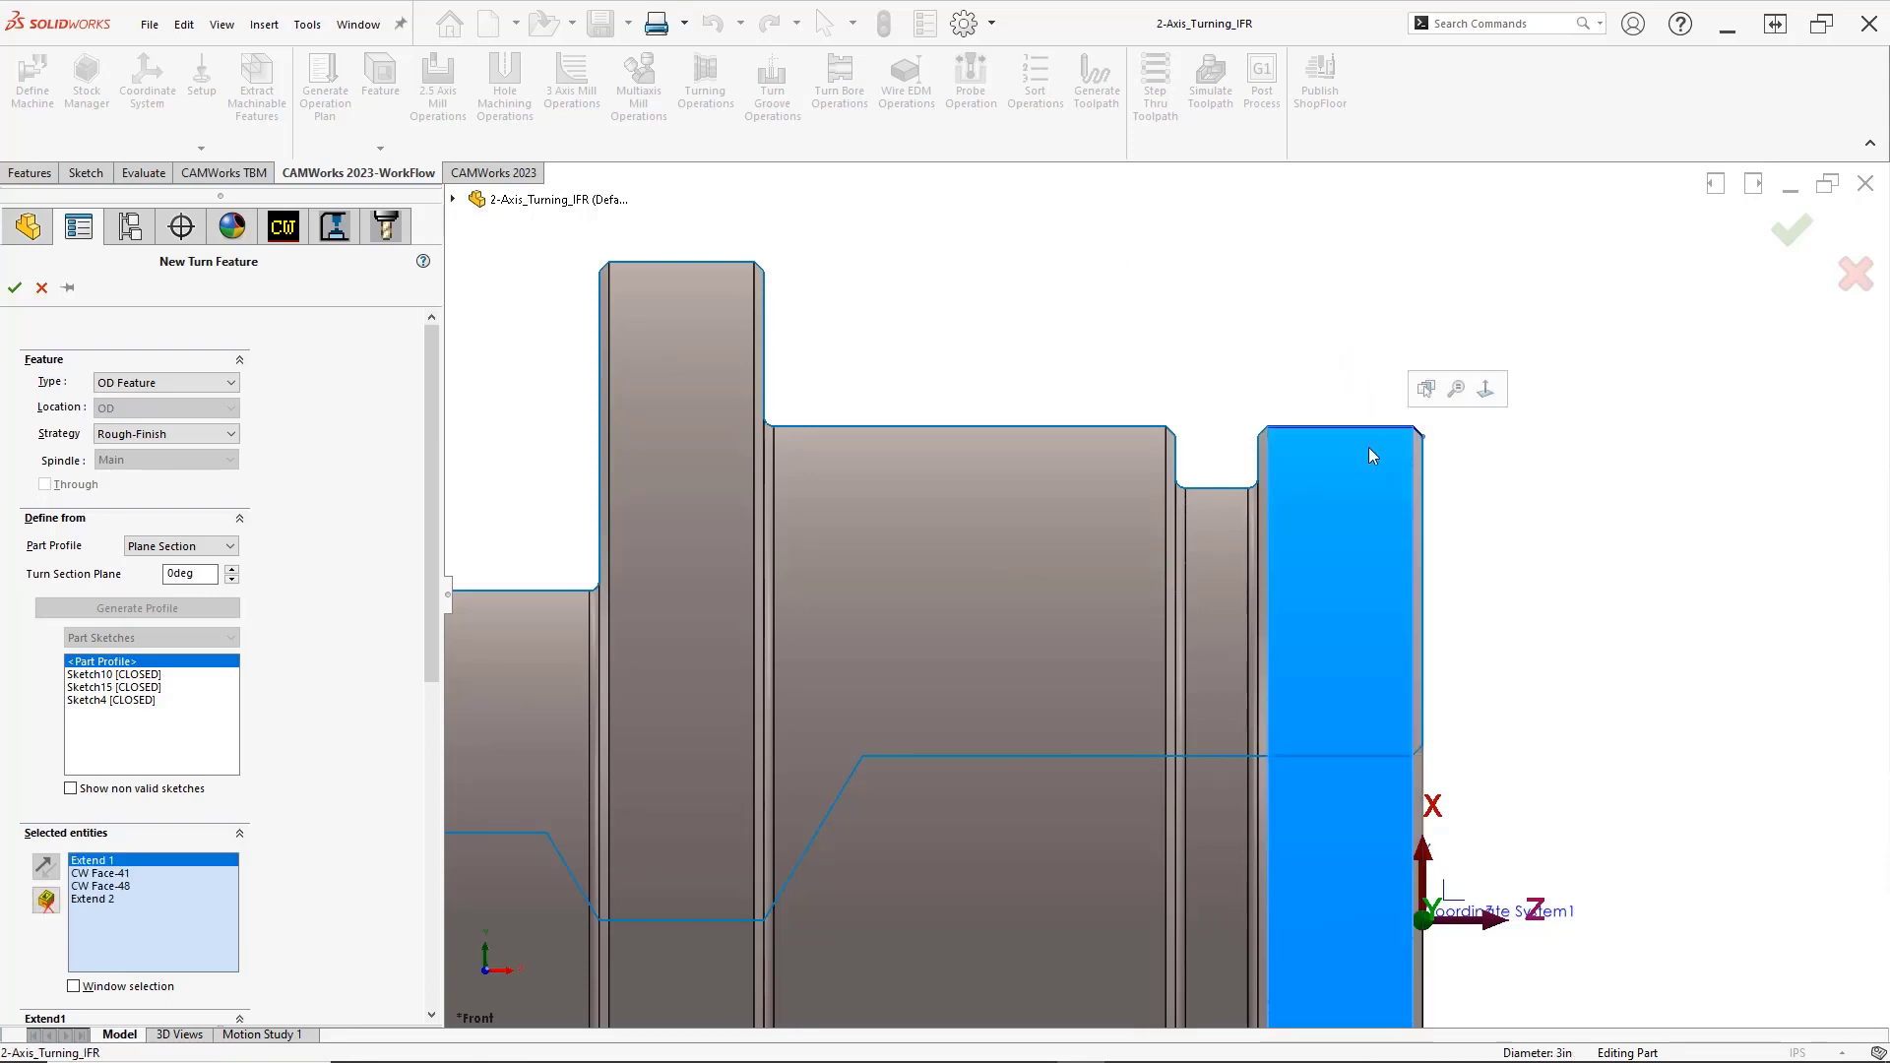
pyautogui.click(1137, 451)
pyautogui.click(765, 455)
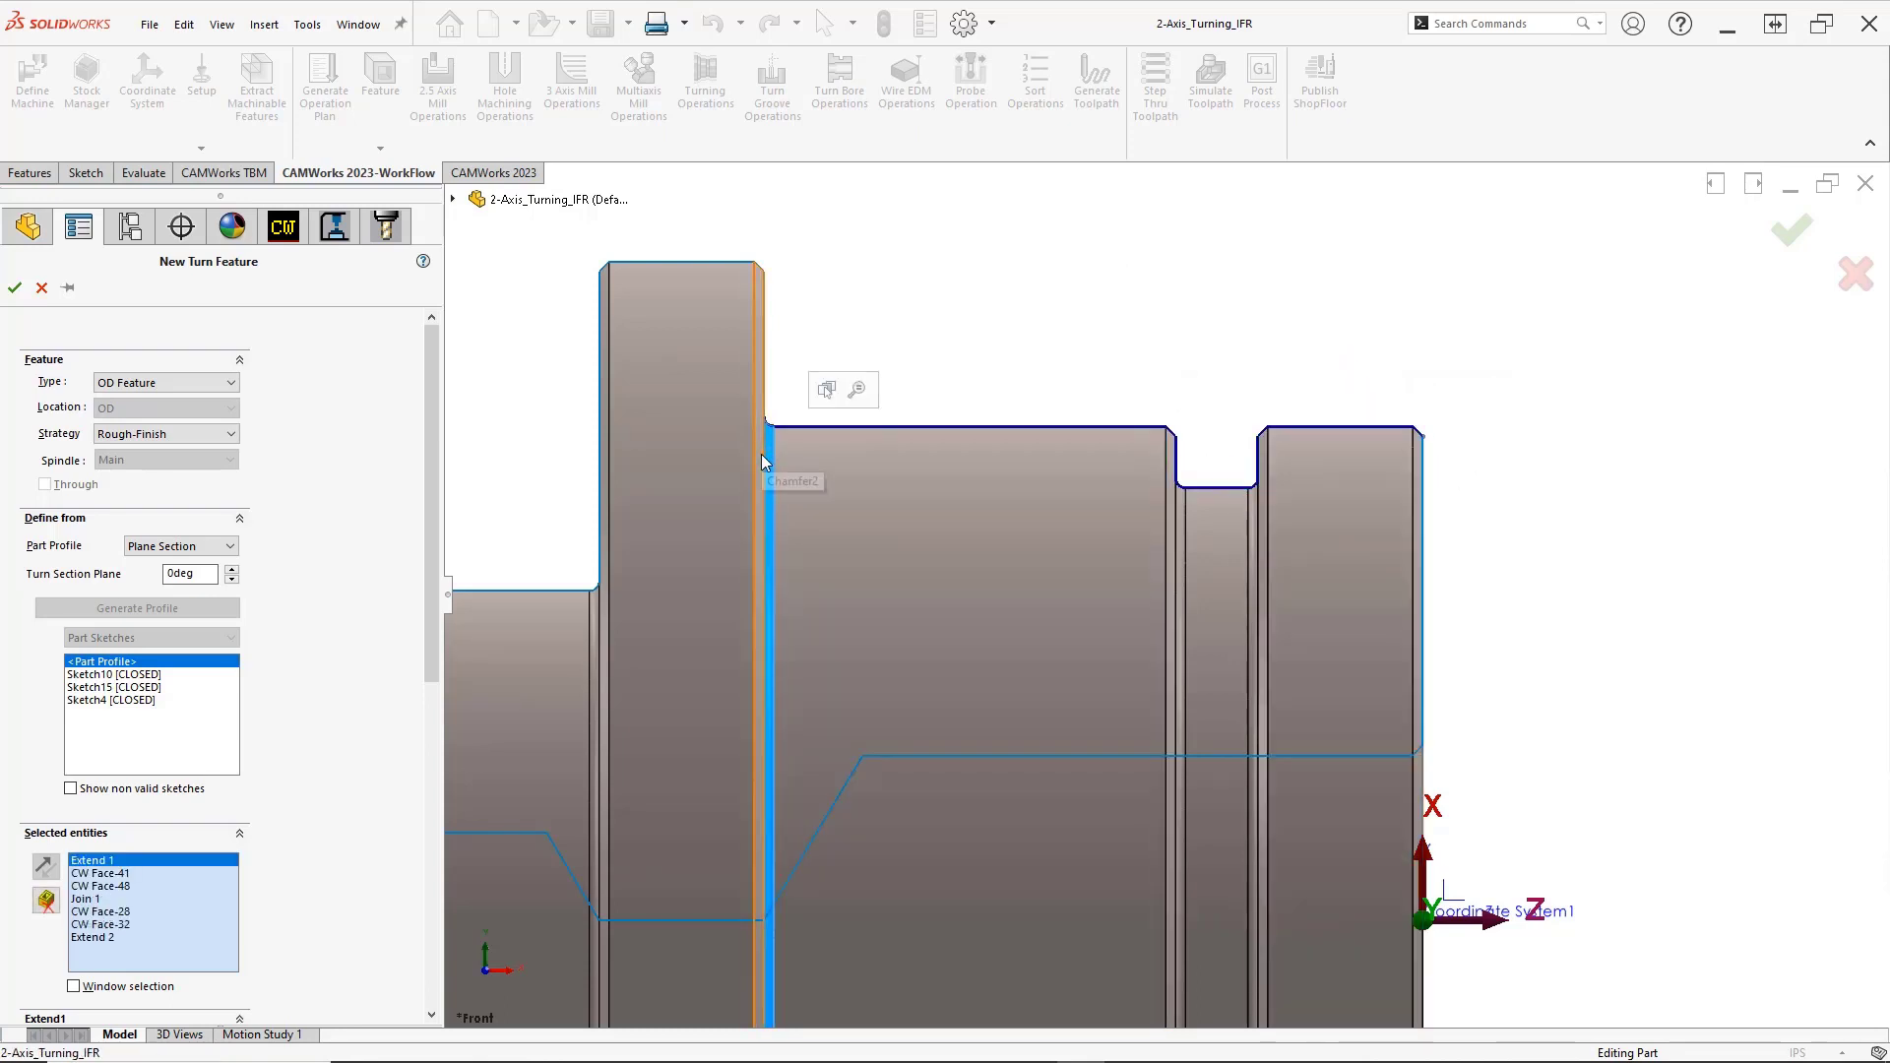
pyautogui.click(725, 360)
# Set Join 1 of the OD feature to Straight so the profile bridges the groove, and accept the feature
pyautogui.moveTo(560, 460); pyautogui.dragTo(549, 532, button='right')
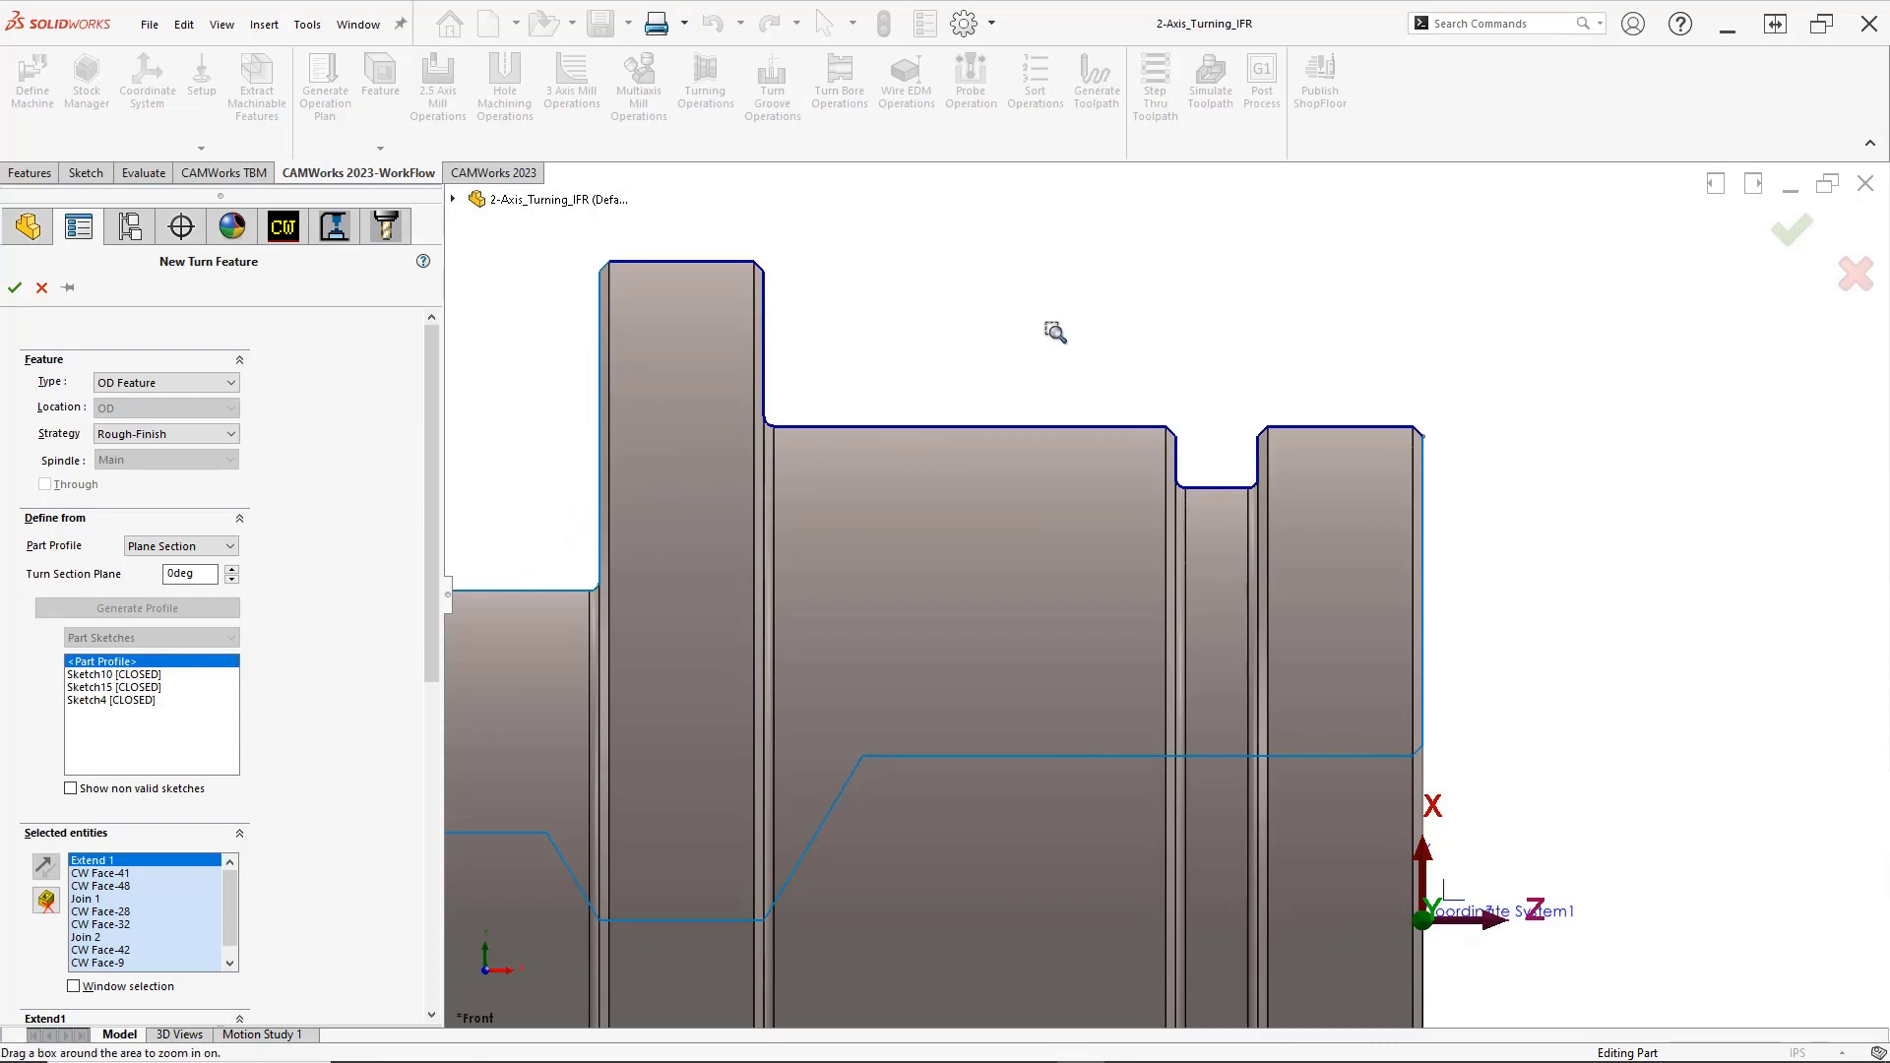
pyautogui.moveTo(1055, 332); pyautogui.dragTo(1389, 545)
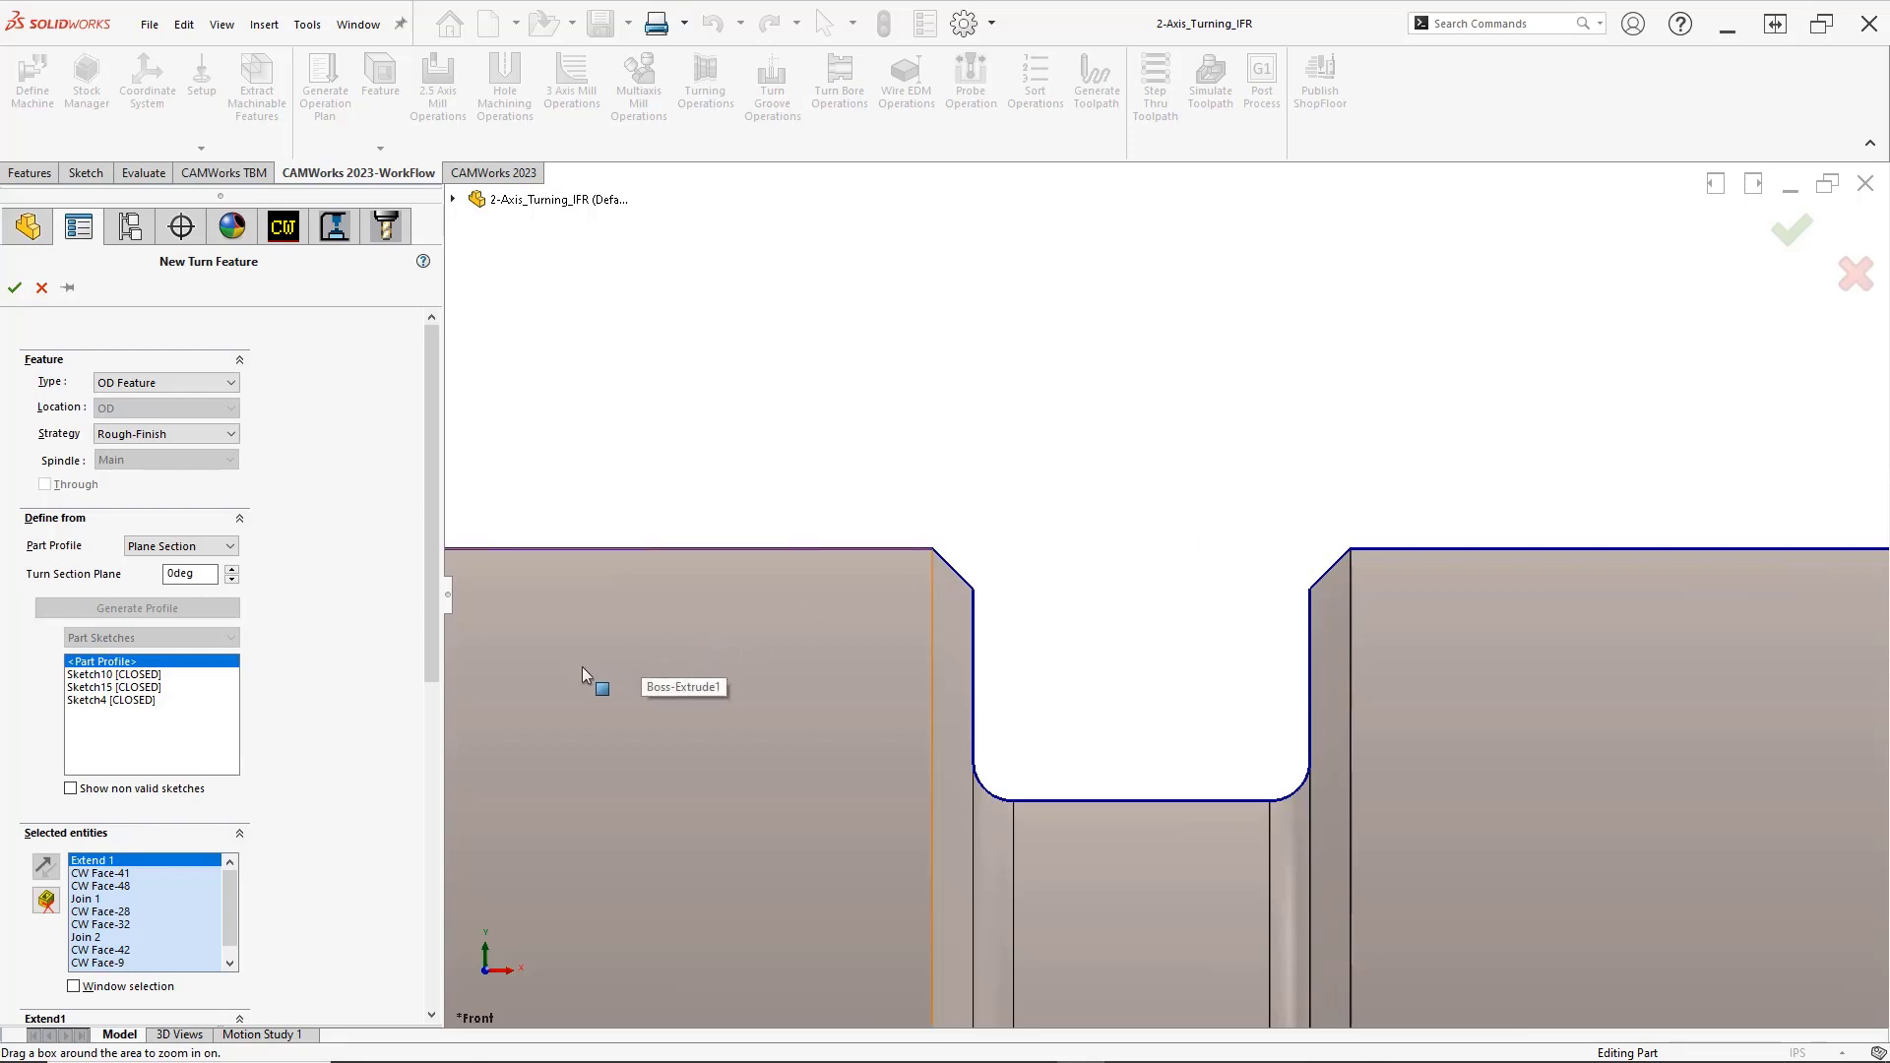
pyautogui.moveTo(429, 676); pyautogui.dragTo(445, 823)
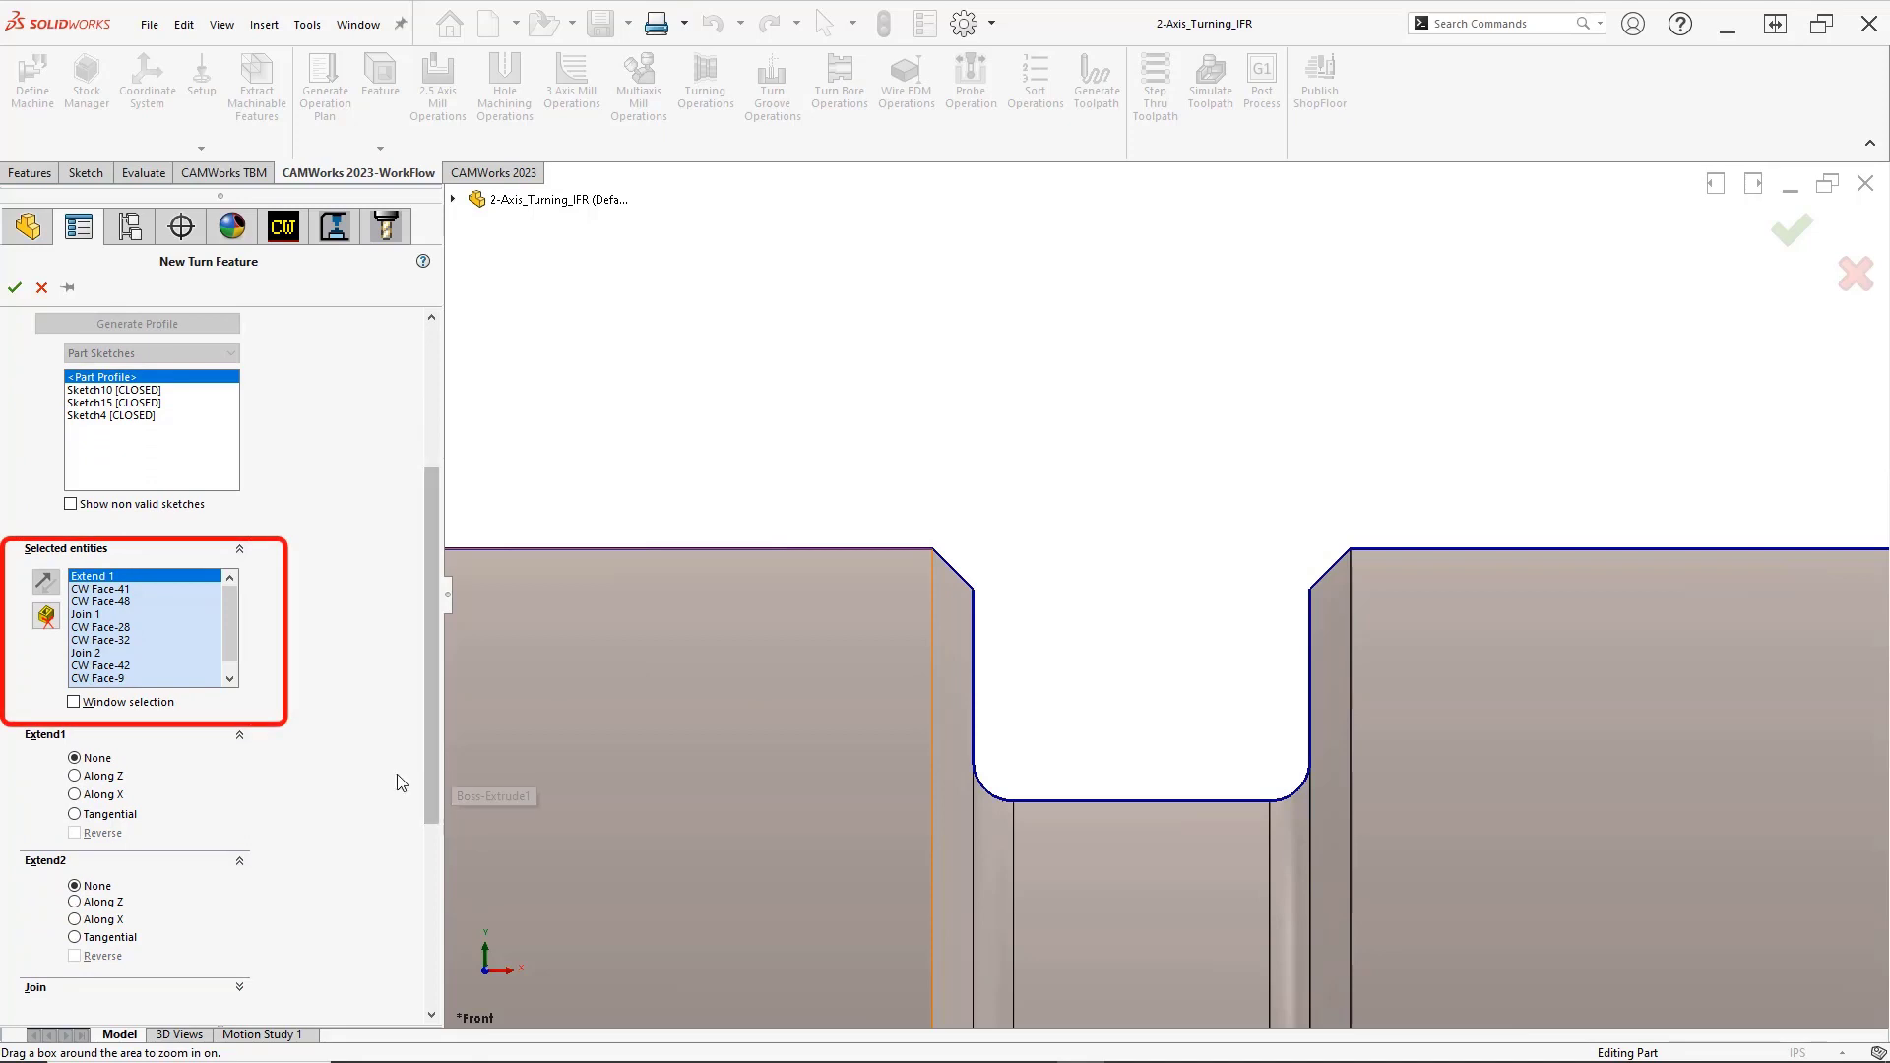
pyautogui.click(96, 617)
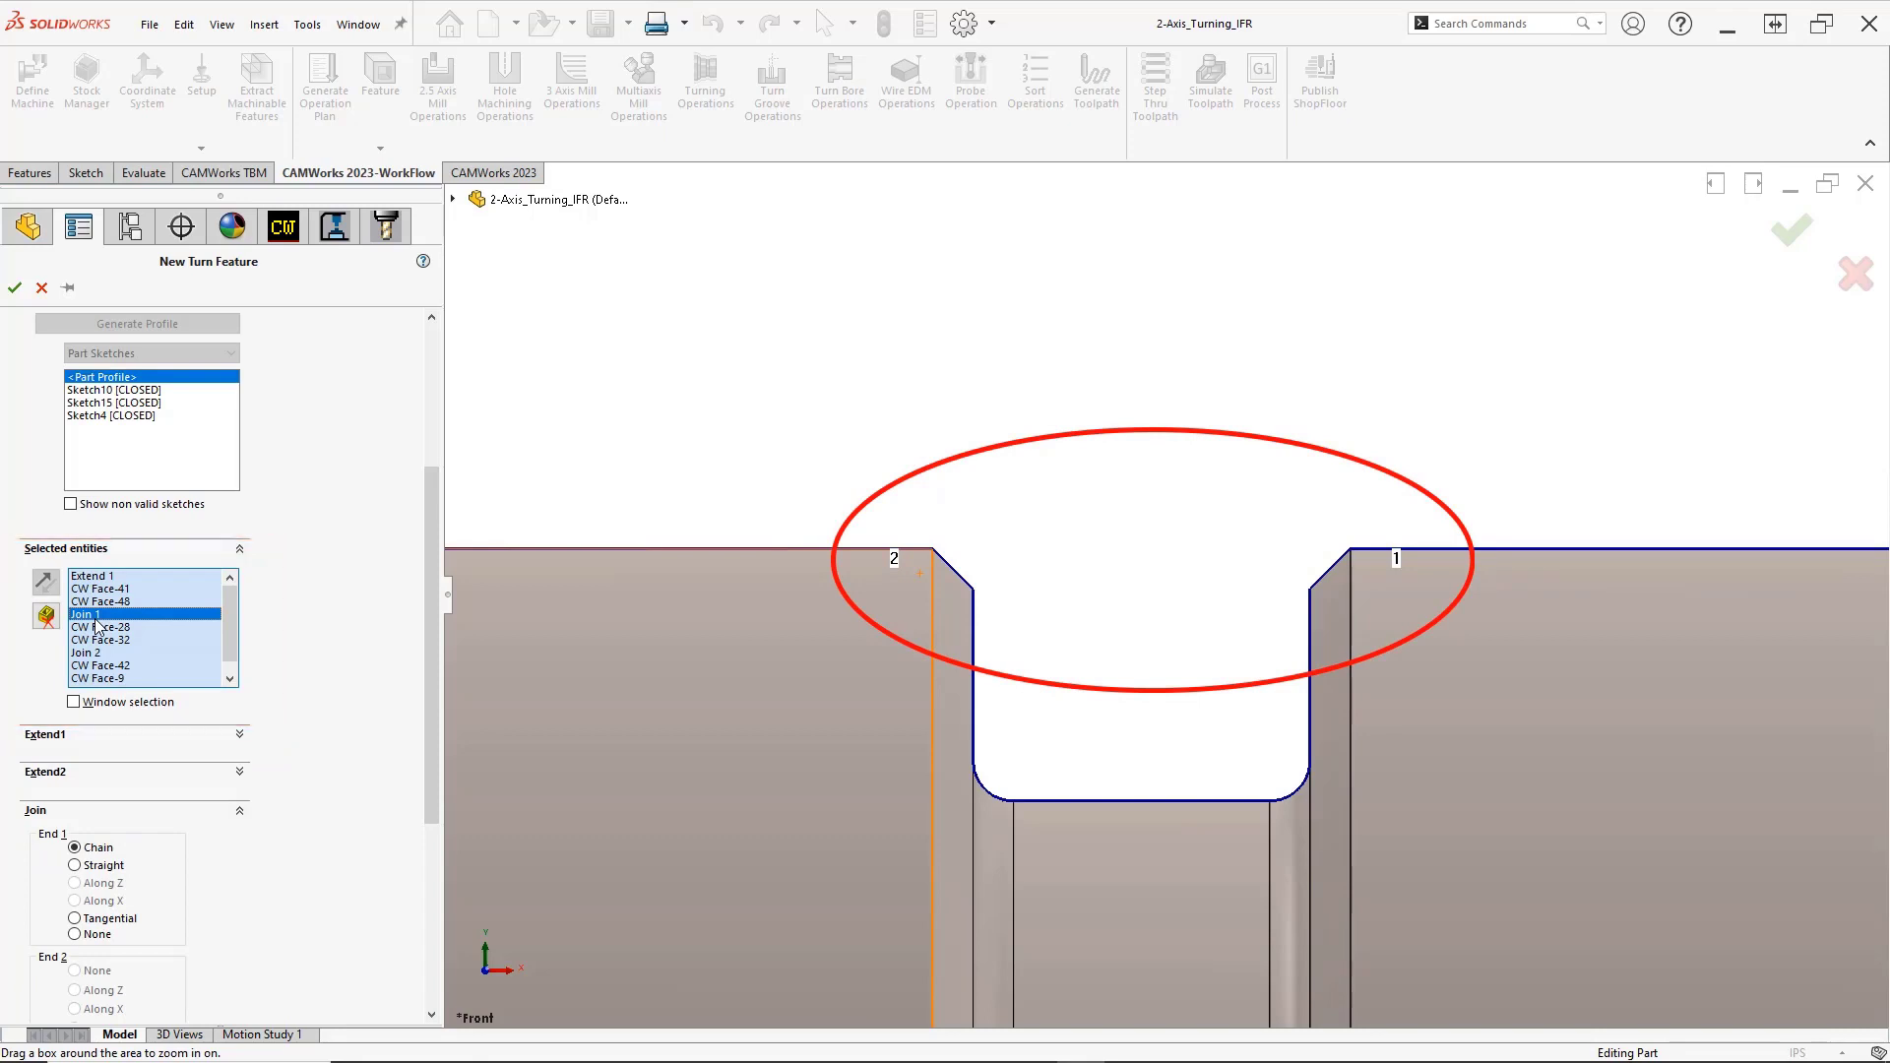
pyautogui.click(75, 865)
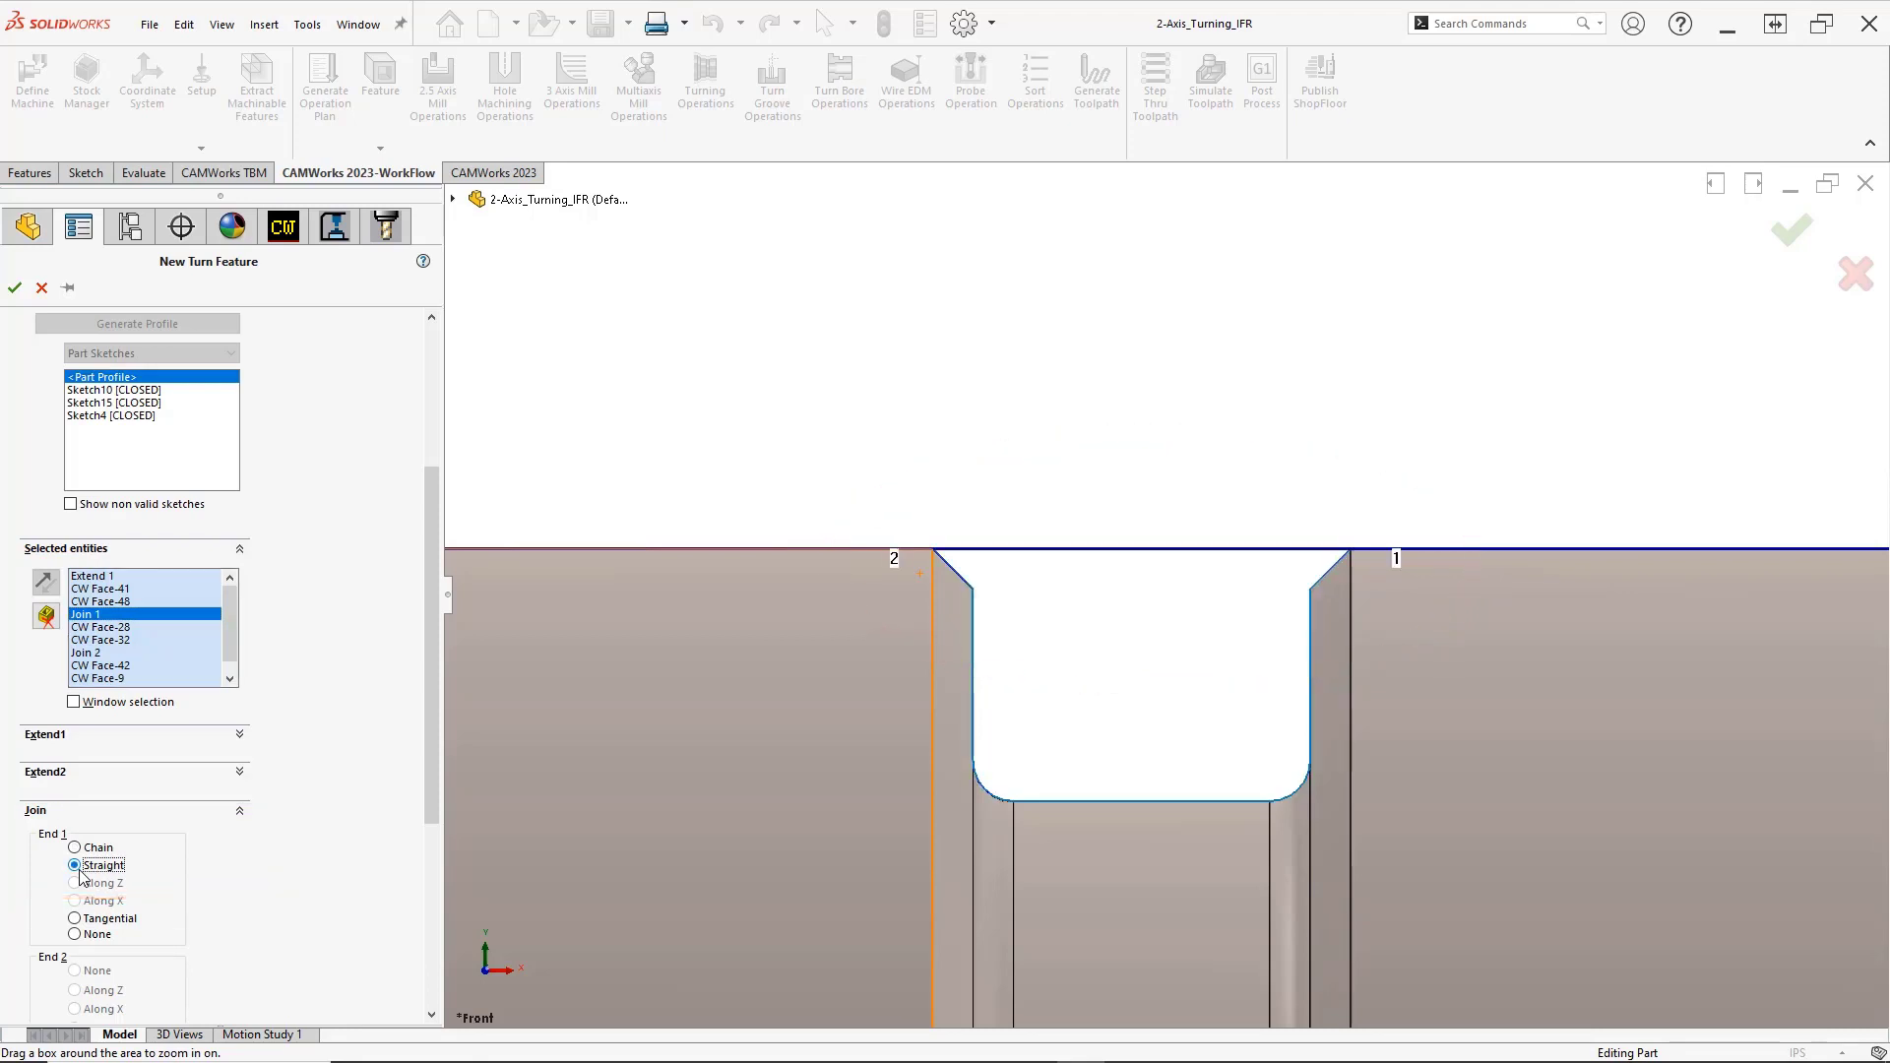
pyautogui.rightClick(690, 480)
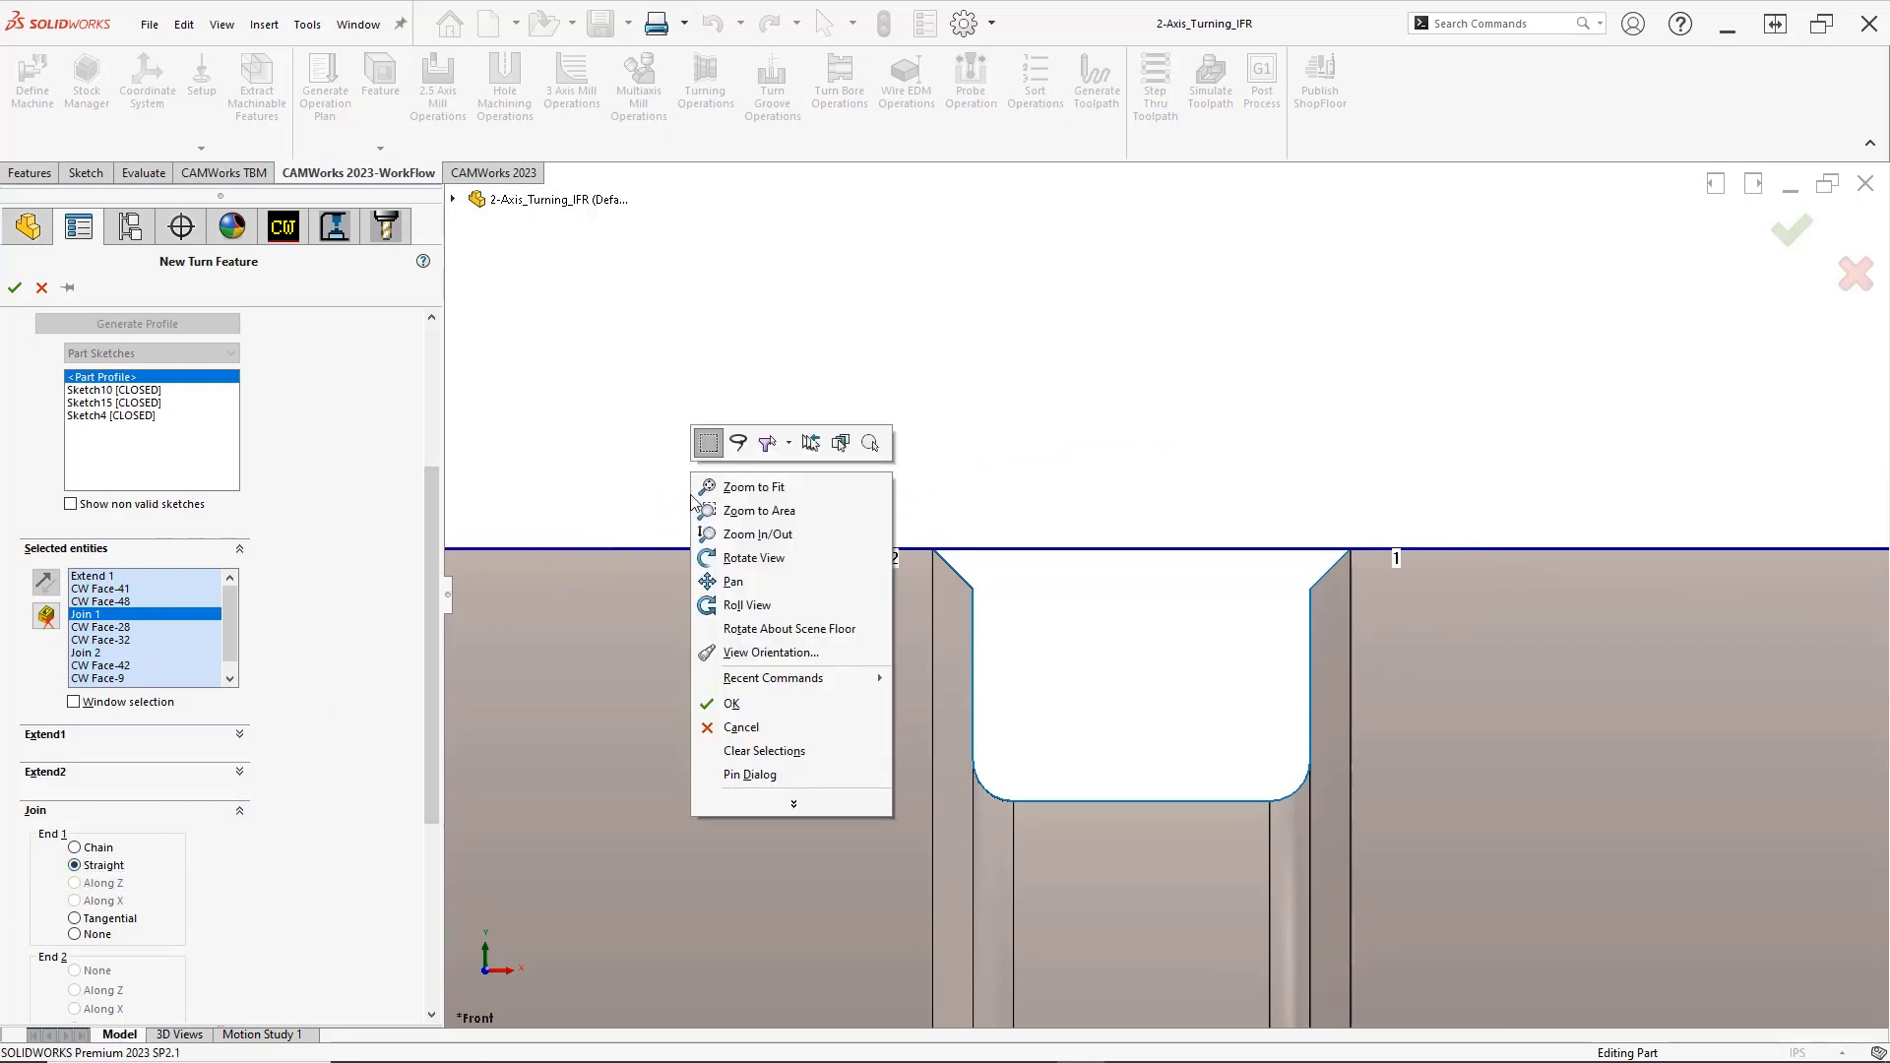
pyautogui.click(705, 704)
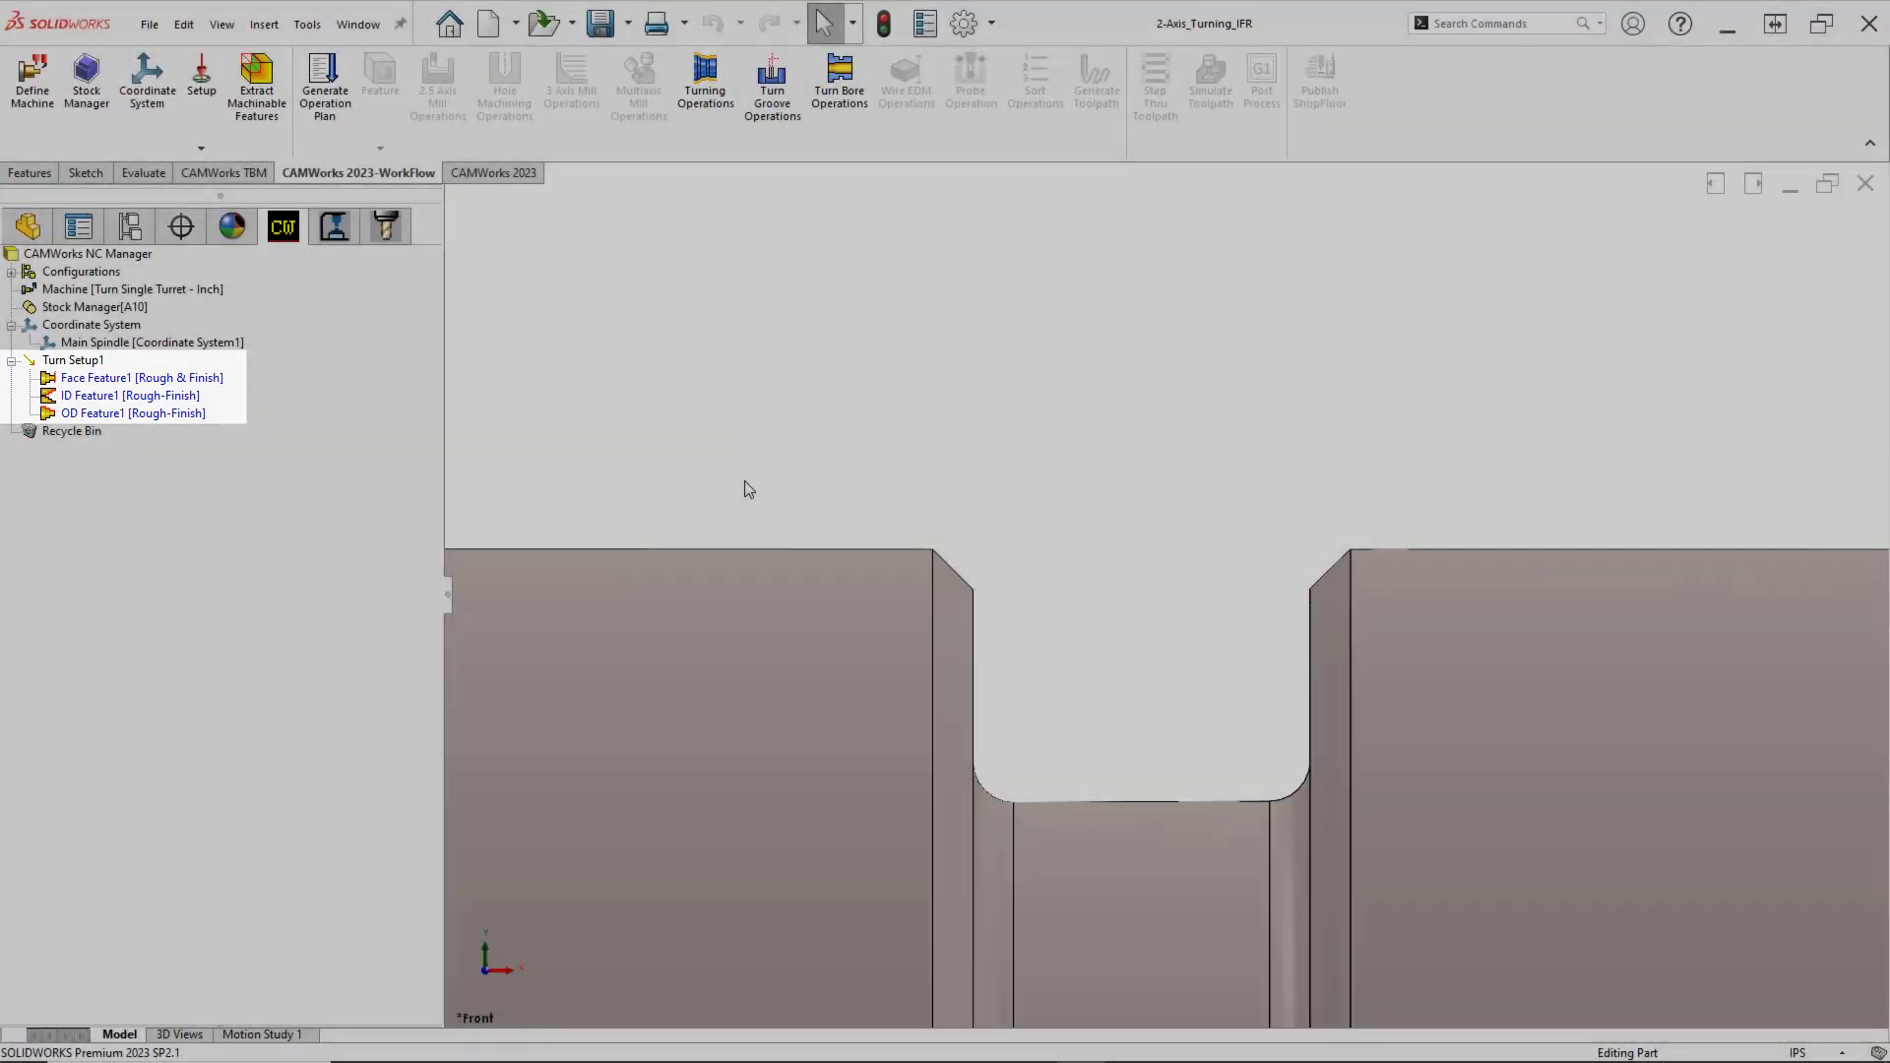
# Start another turn feature under Turn Setup1 as a Groove Rectangular at the OD location with the Rough-Finish strategy
pyautogui.press('space')
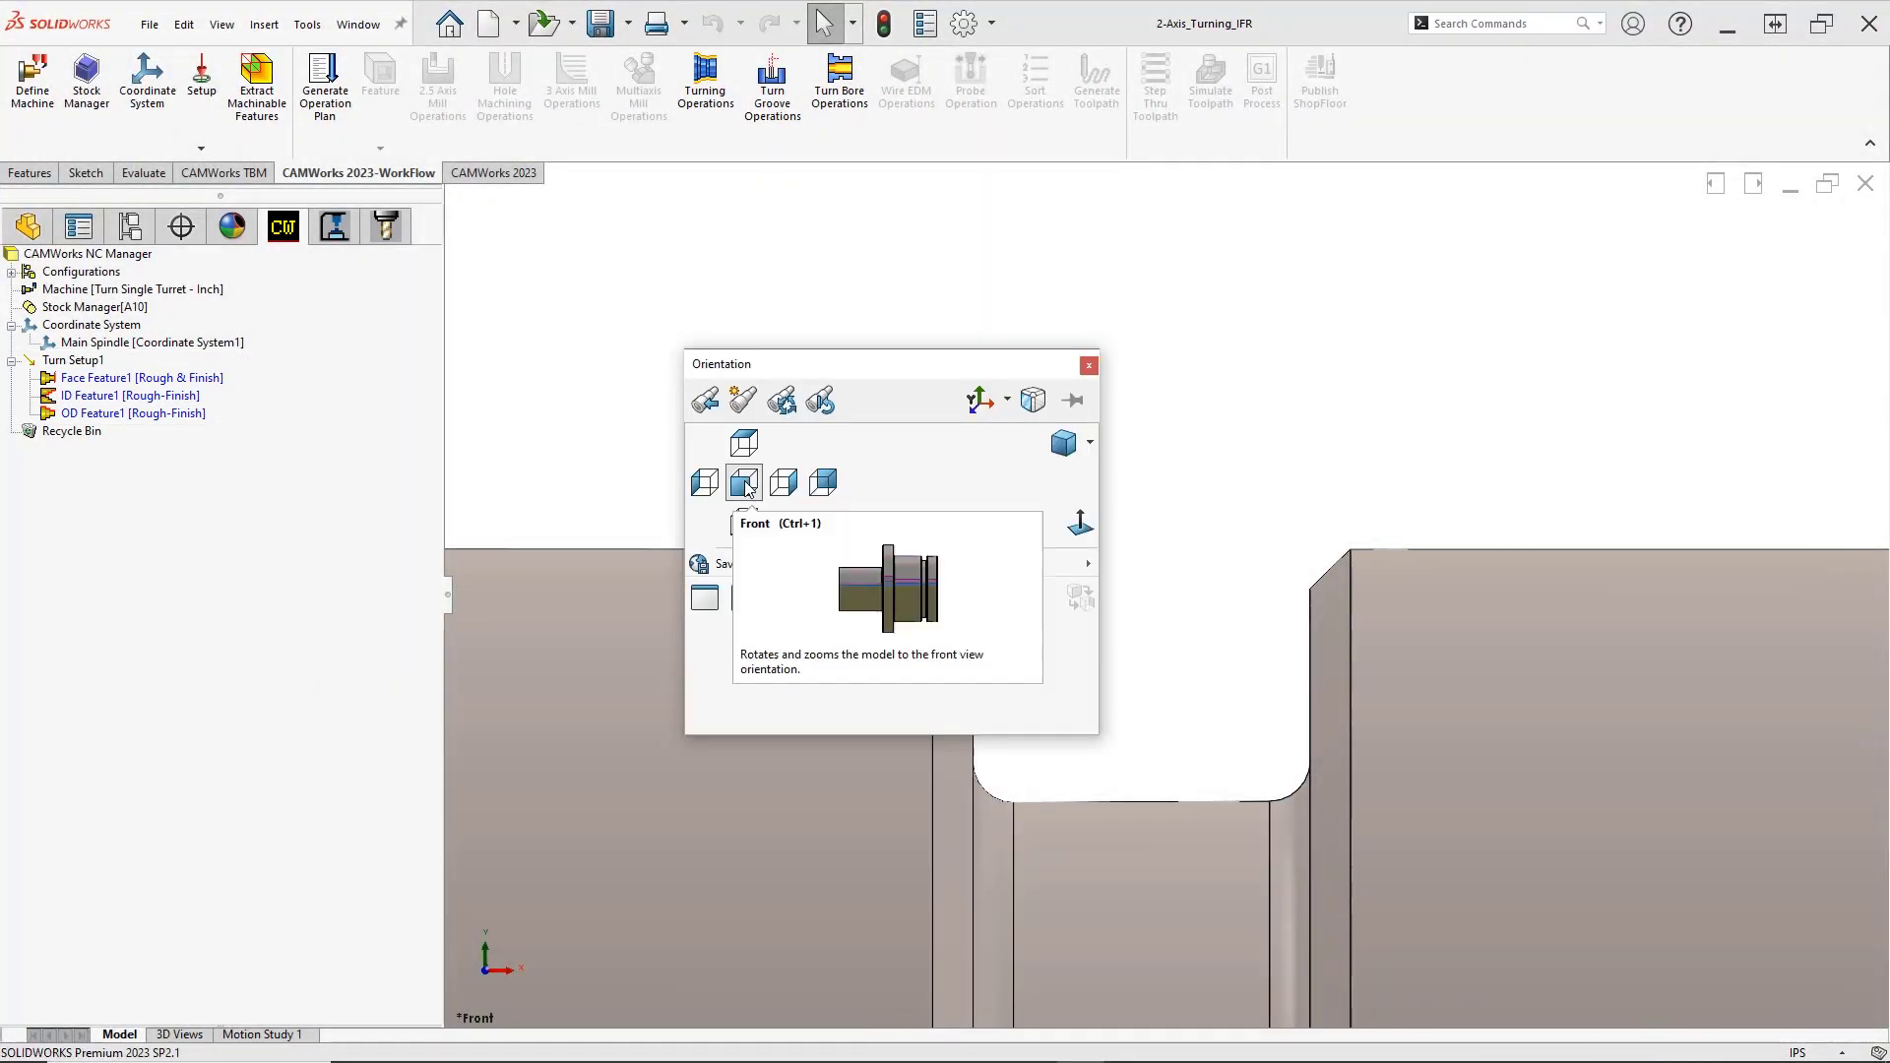
pyautogui.click(1056, 445)
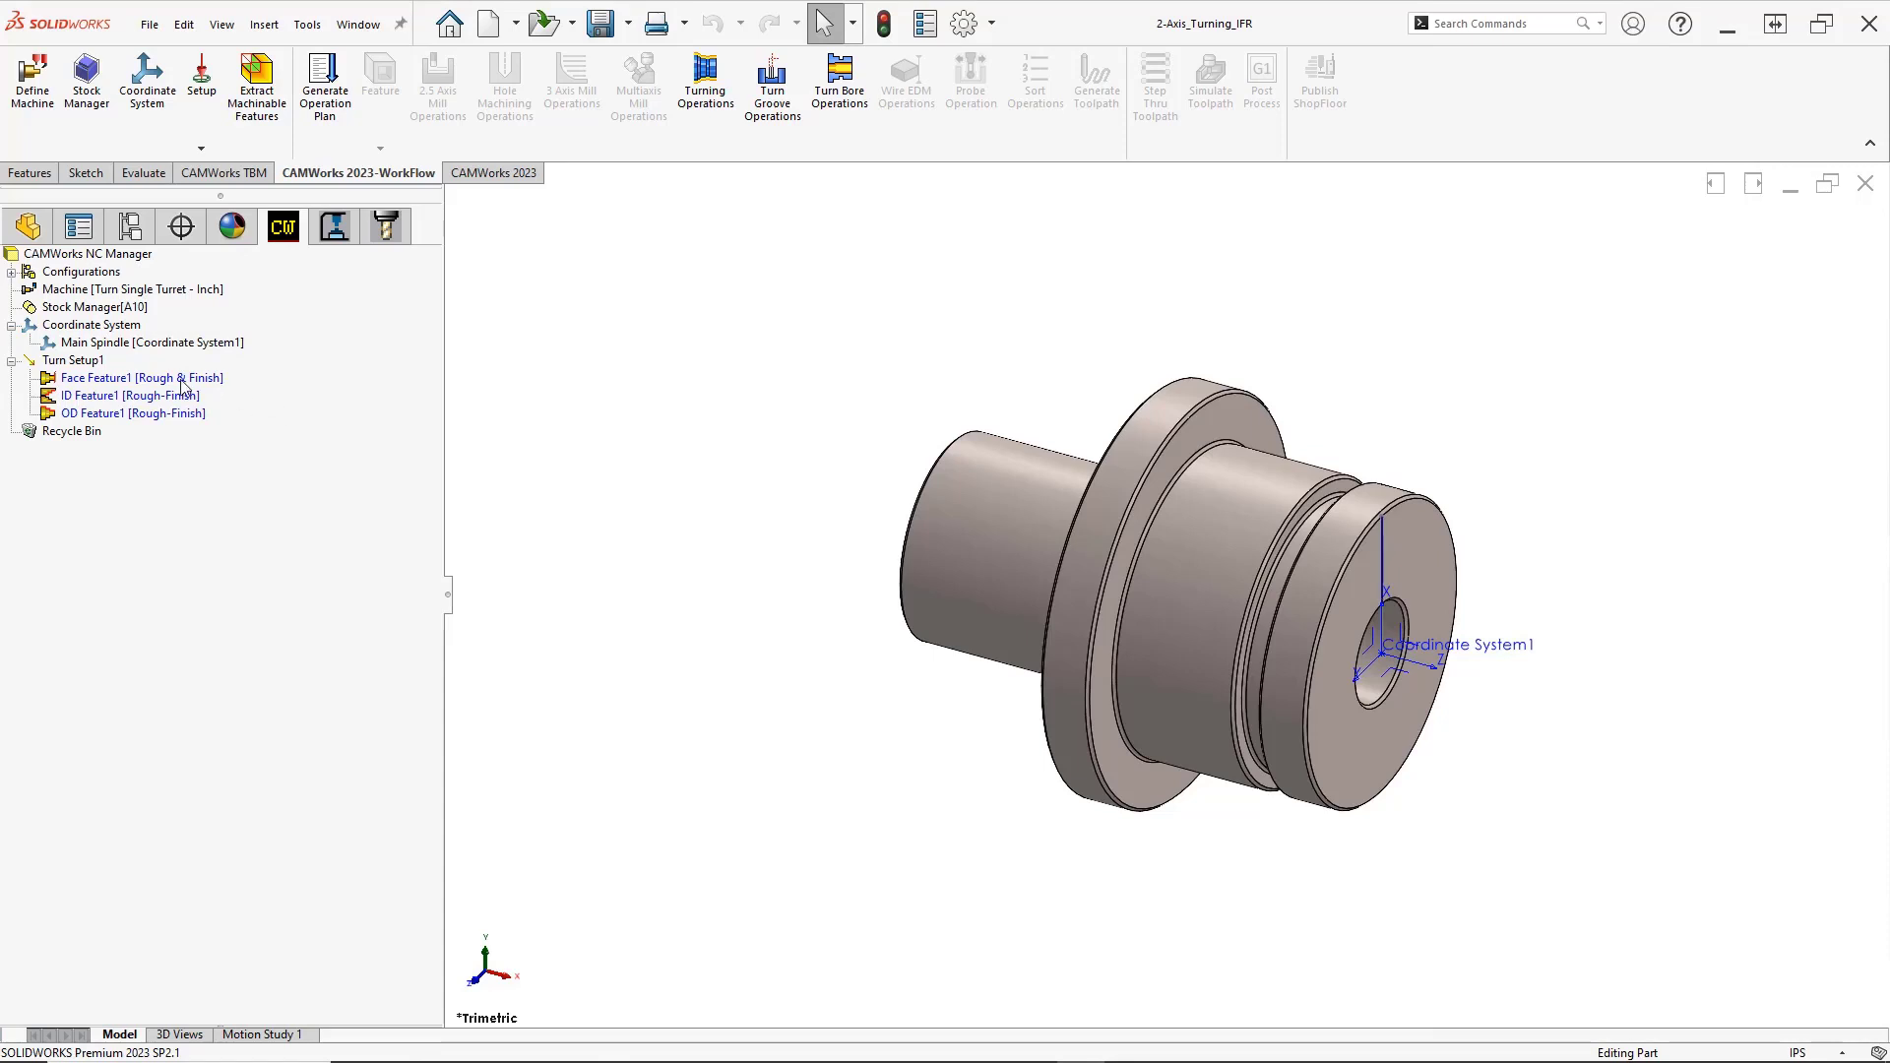
pyautogui.click(74, 361)
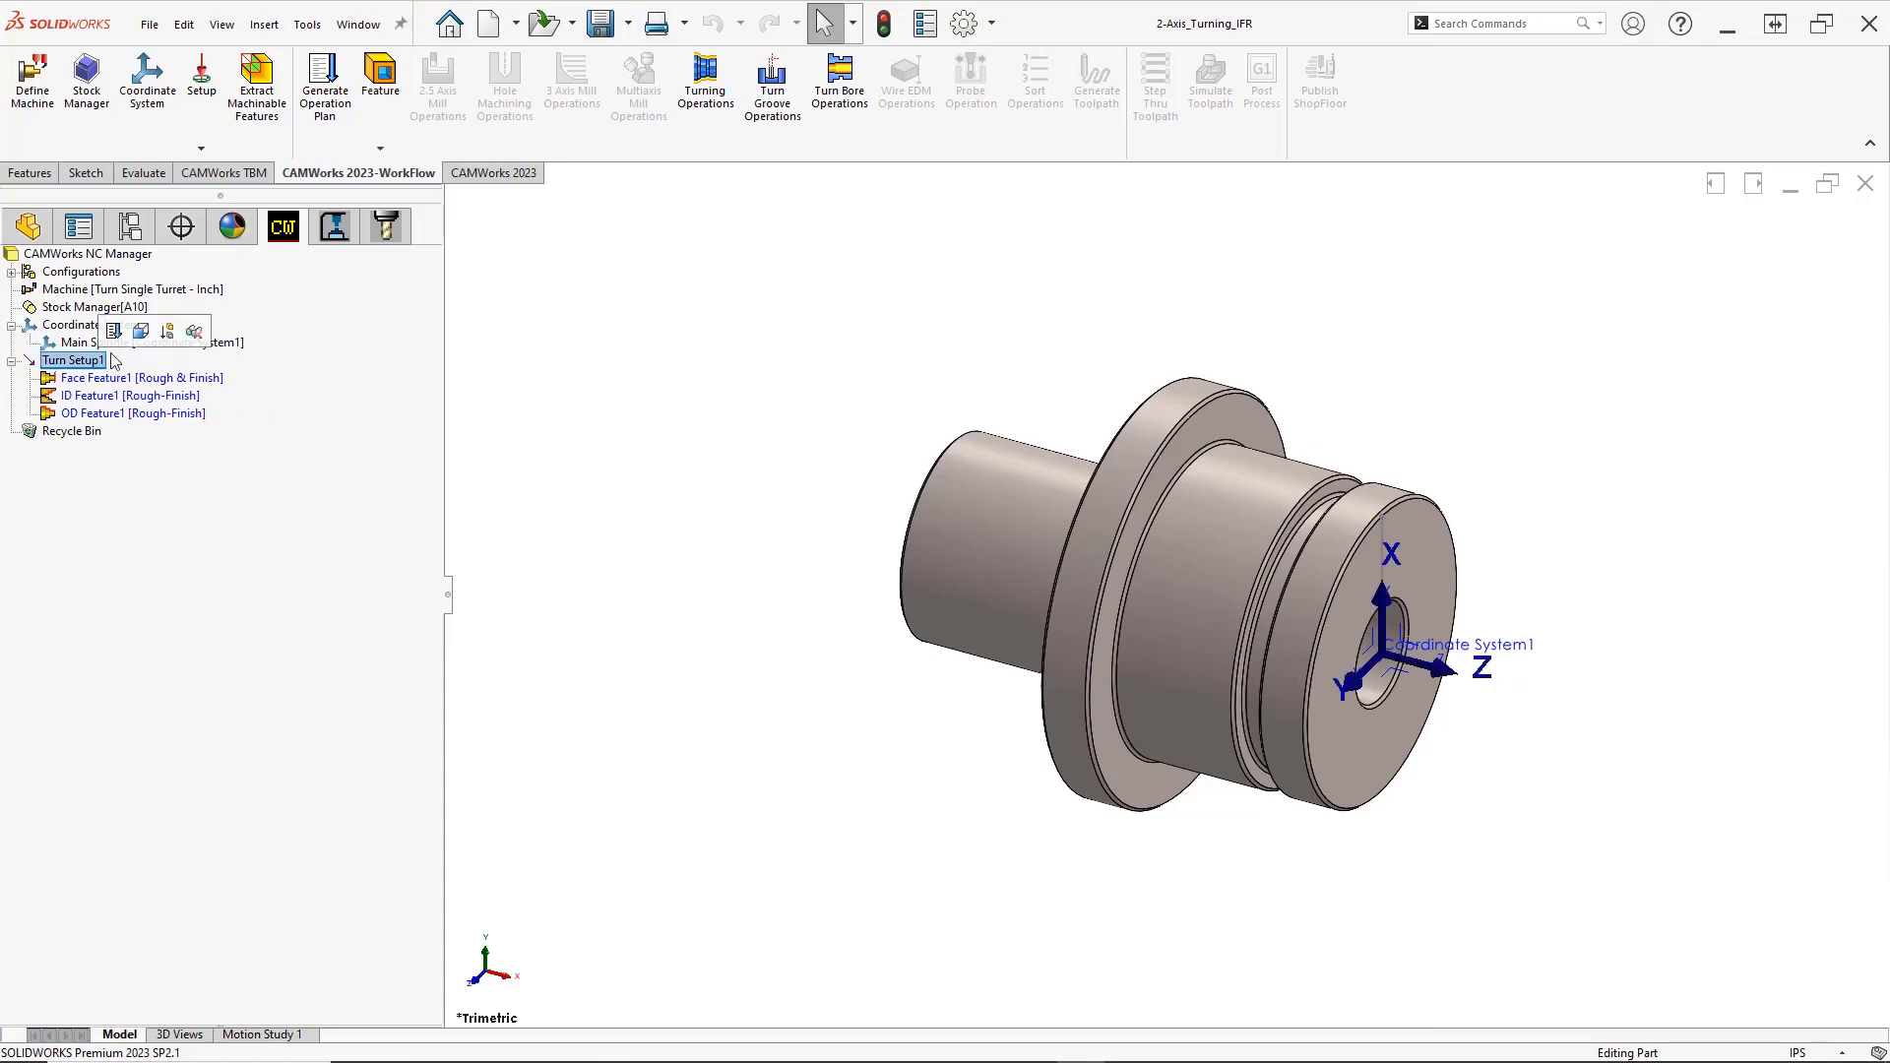
pyautogui.click(379, 148)
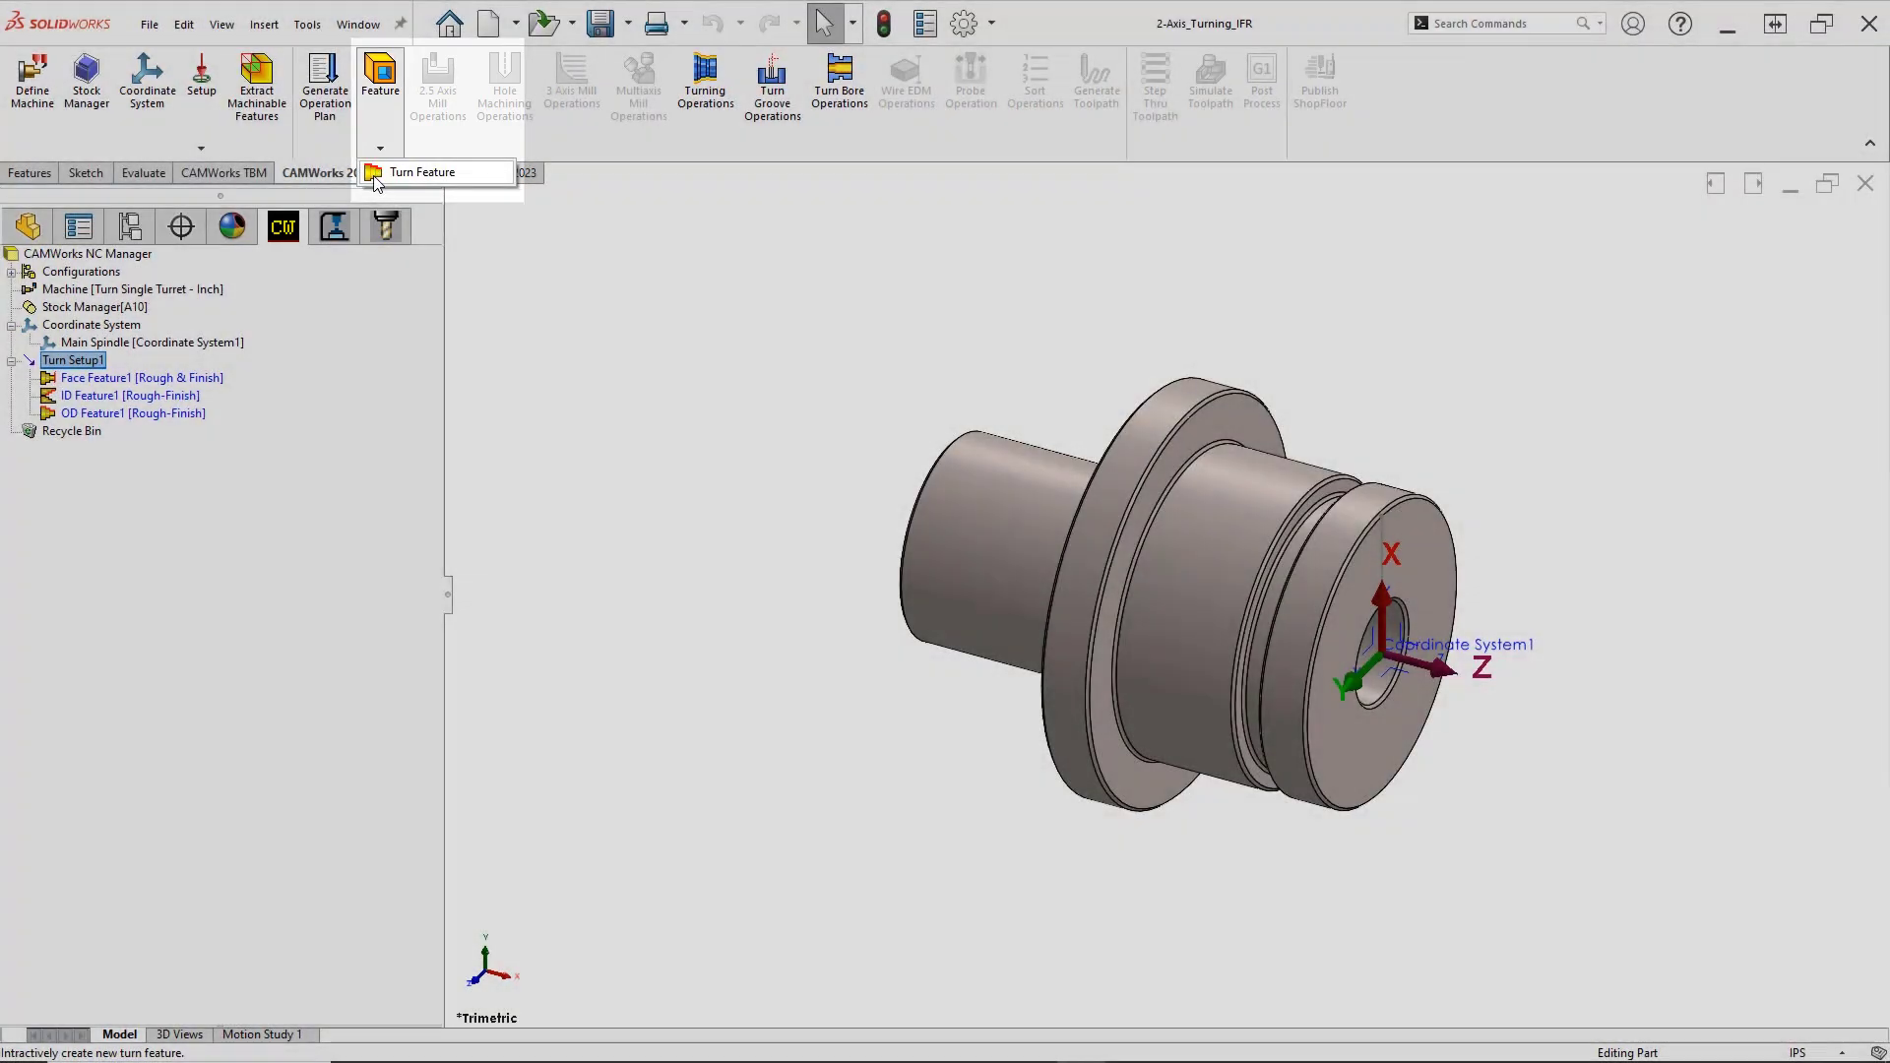
pyautogui.click(375, 177)
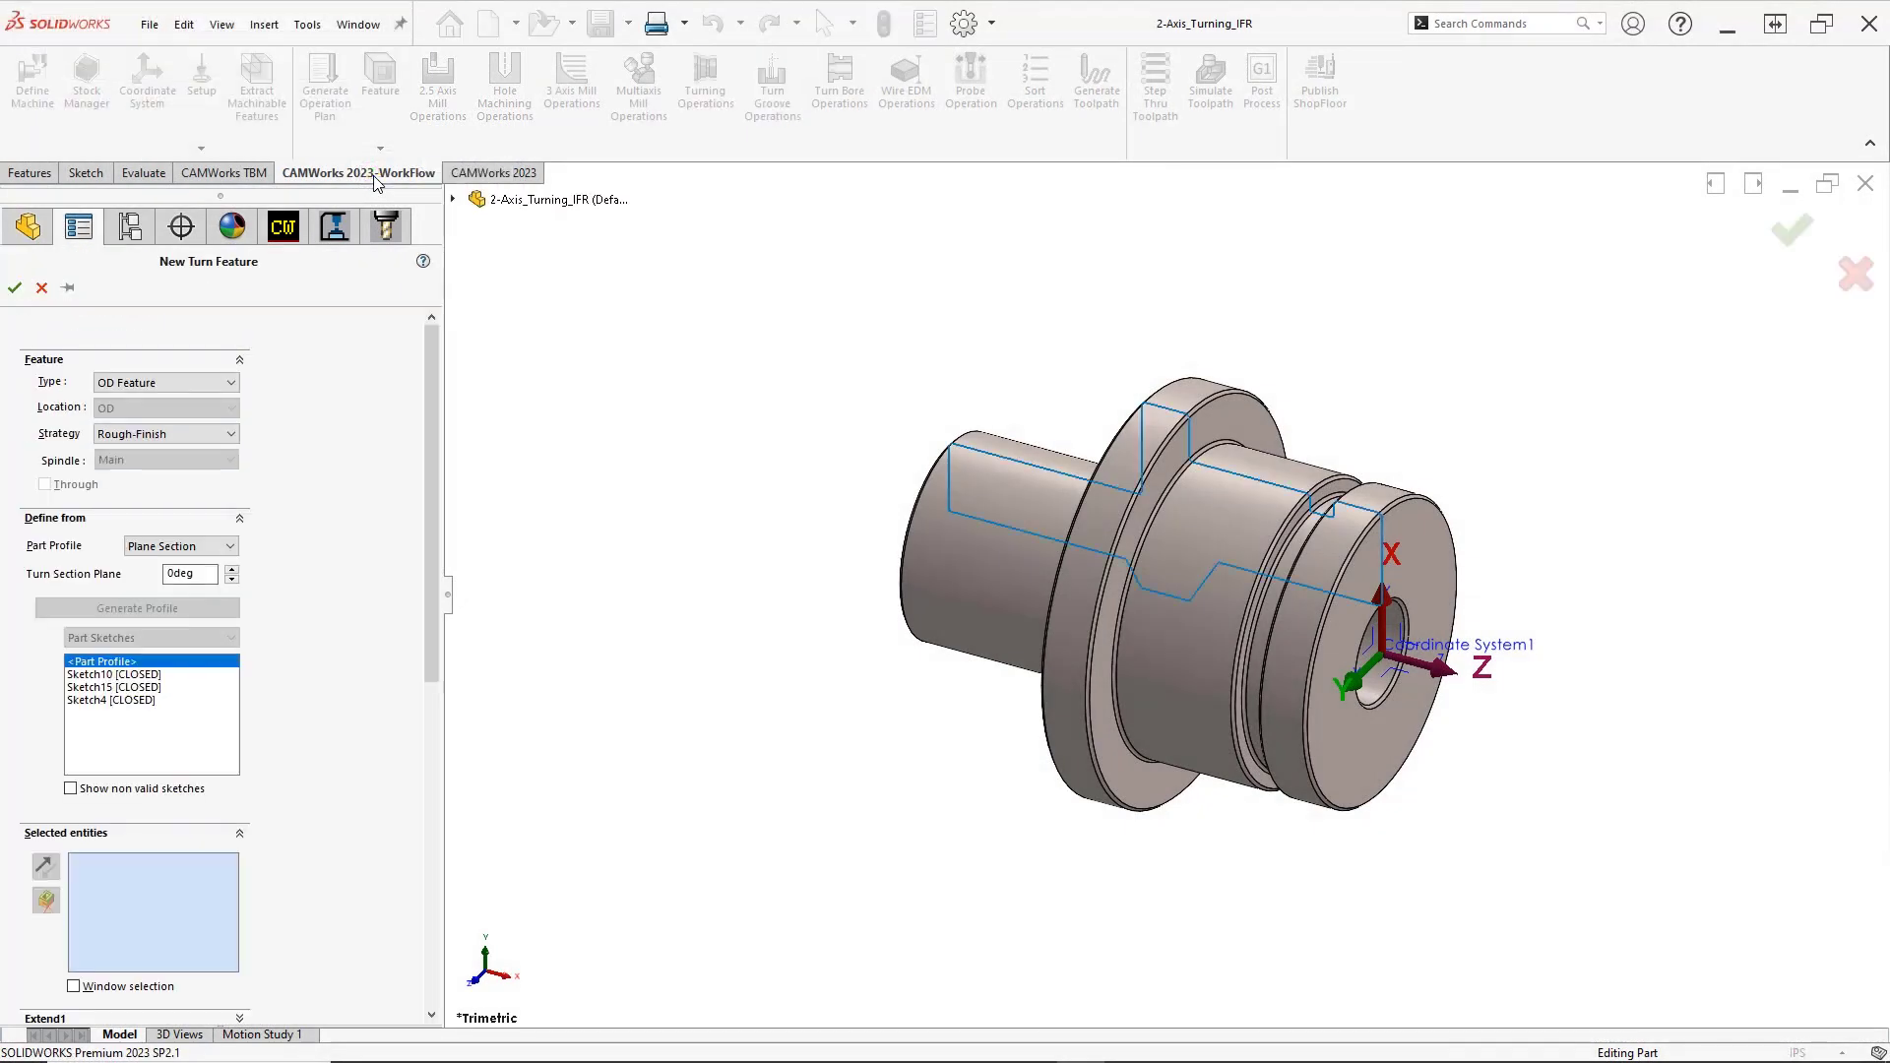
pyautogui.click(236, 384)
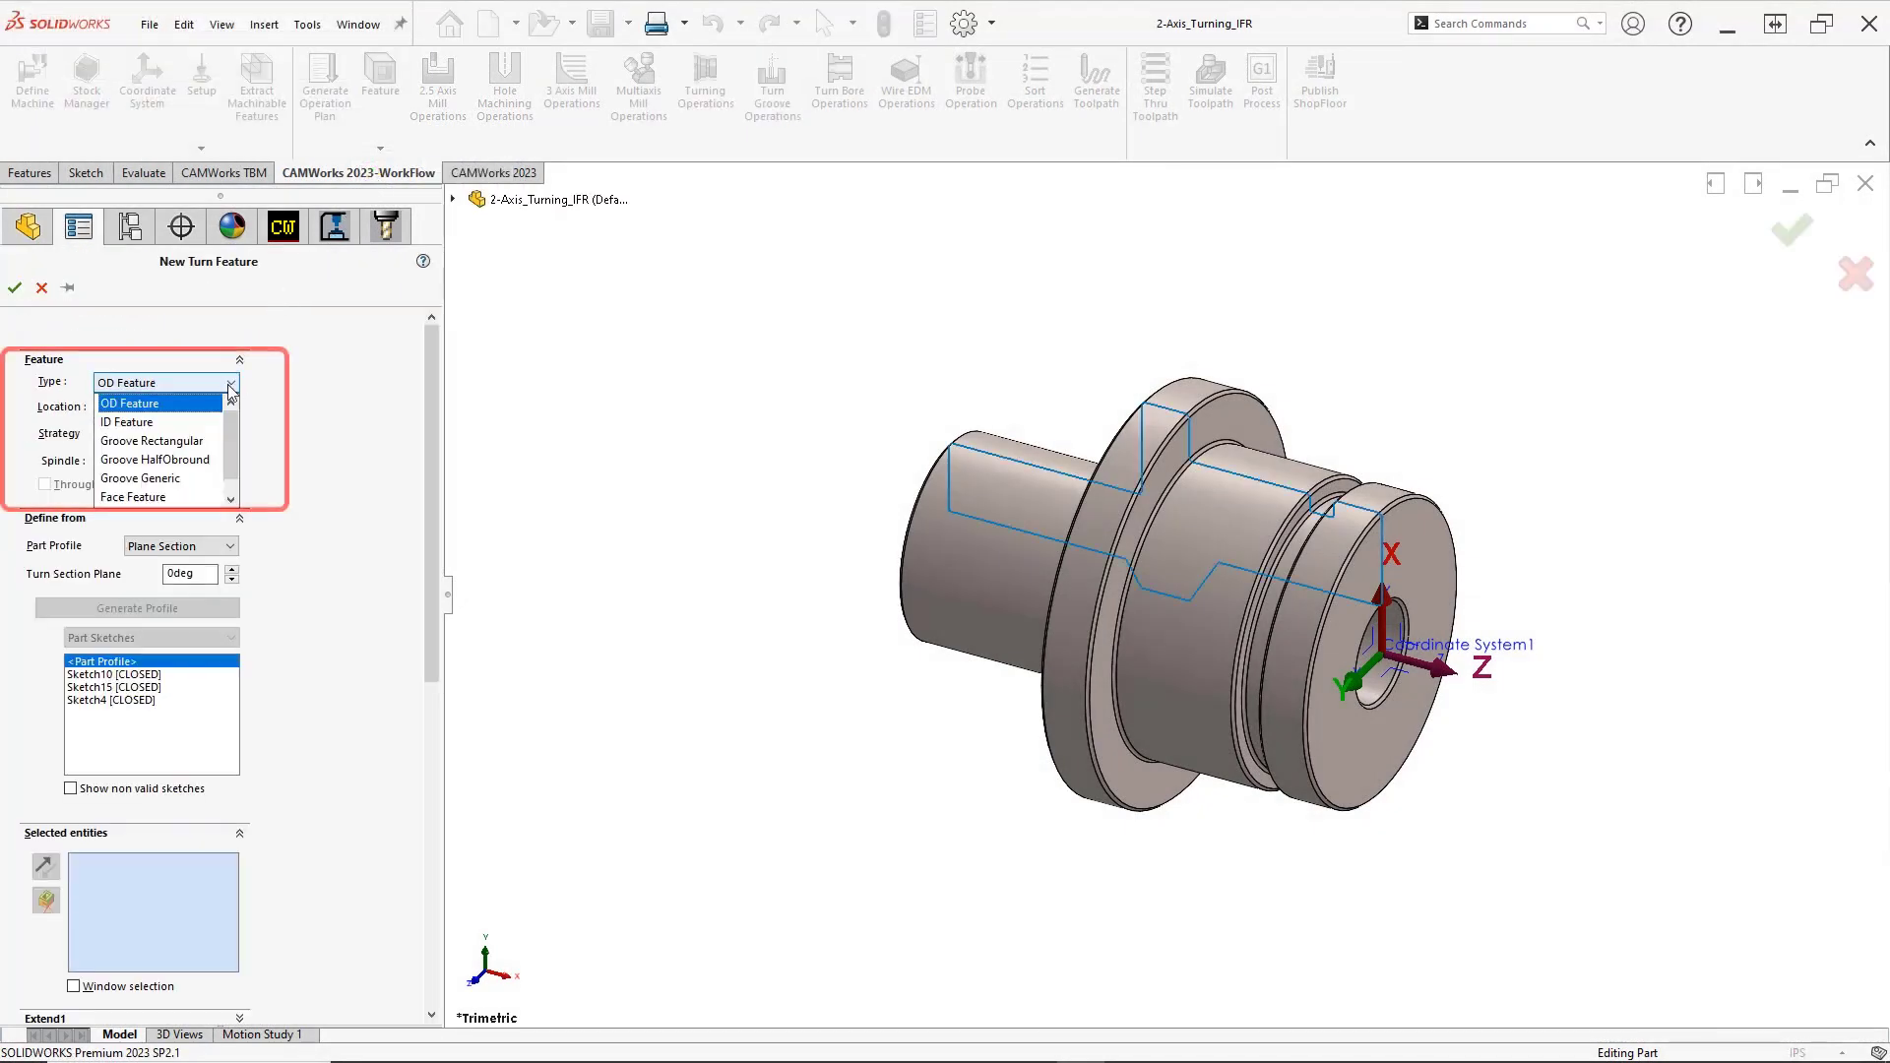
pyautogui.click(201, 441)
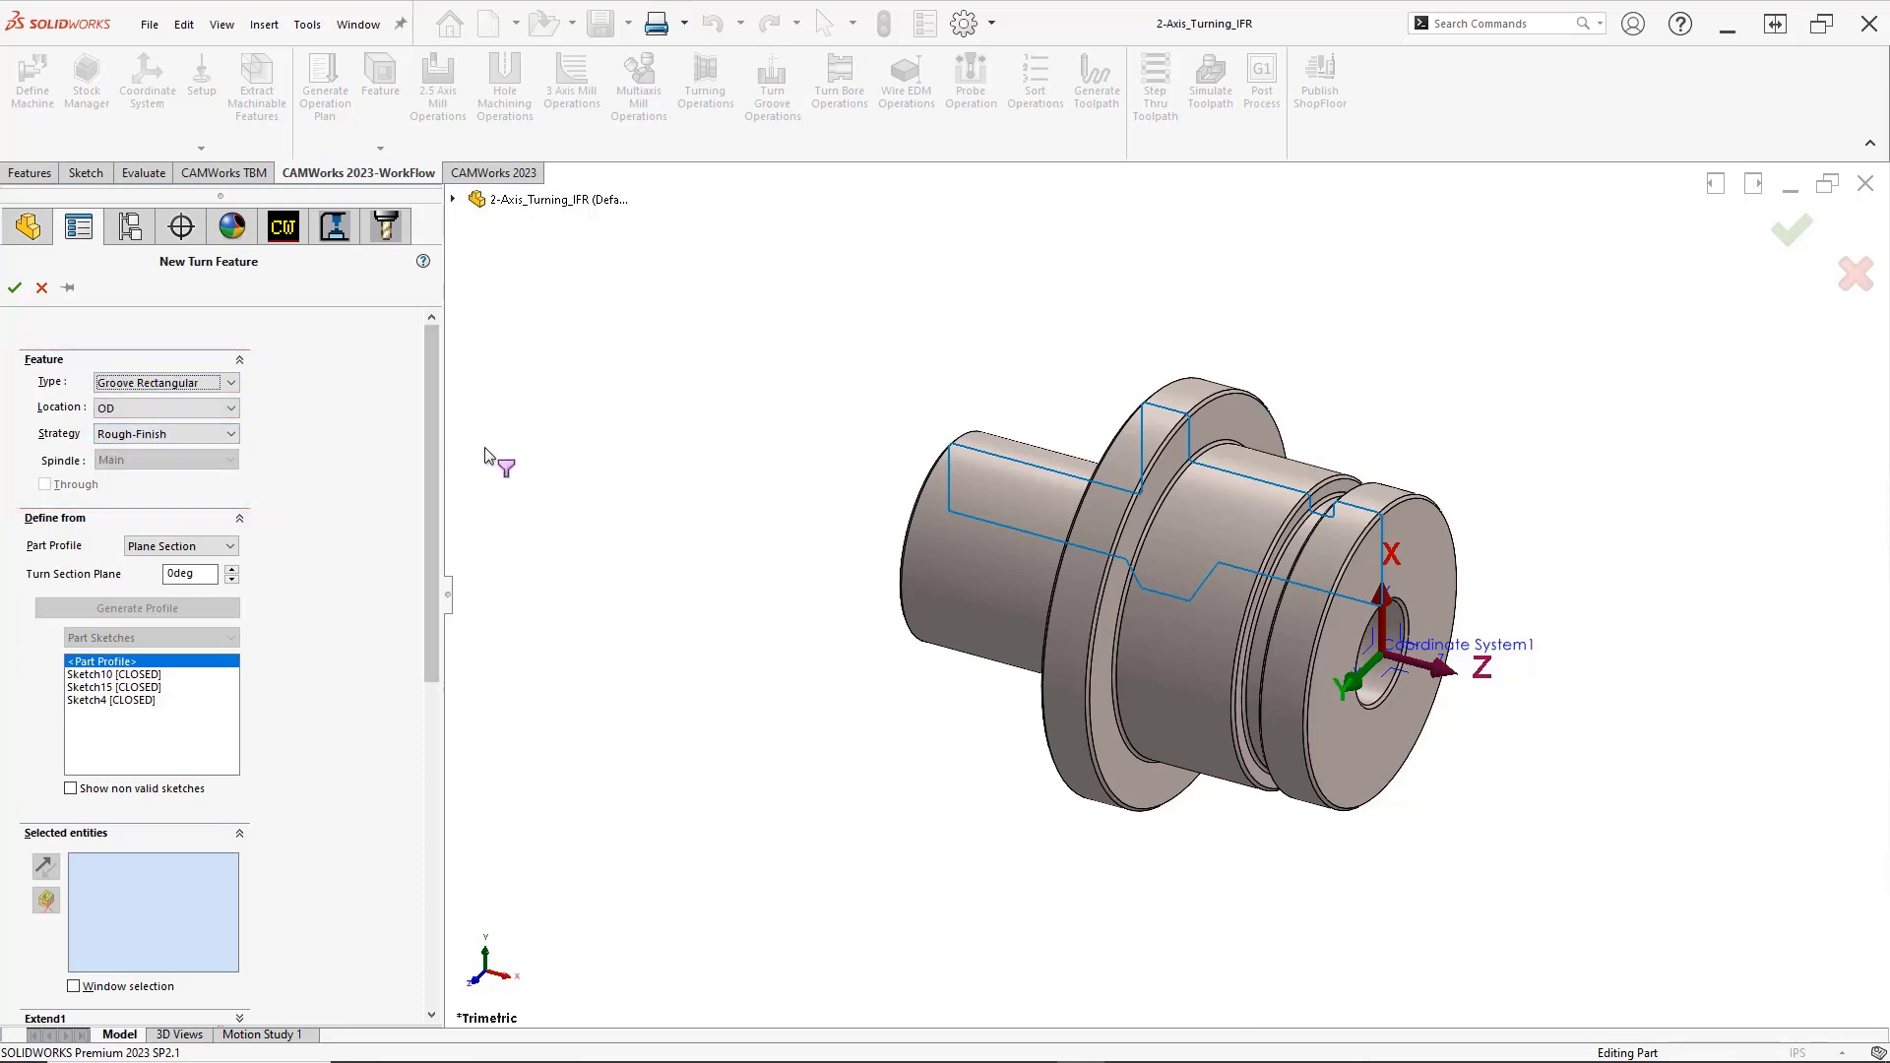
# Define the rectangular groove feature by window-selecting the whole outer groove profile including its edge chamfers, and accept it
pyautogui.hotkey('ctrl', '1')
pyautogui.moveTo(612, 451); pyautogui.dragTo(615, 522, button='right')
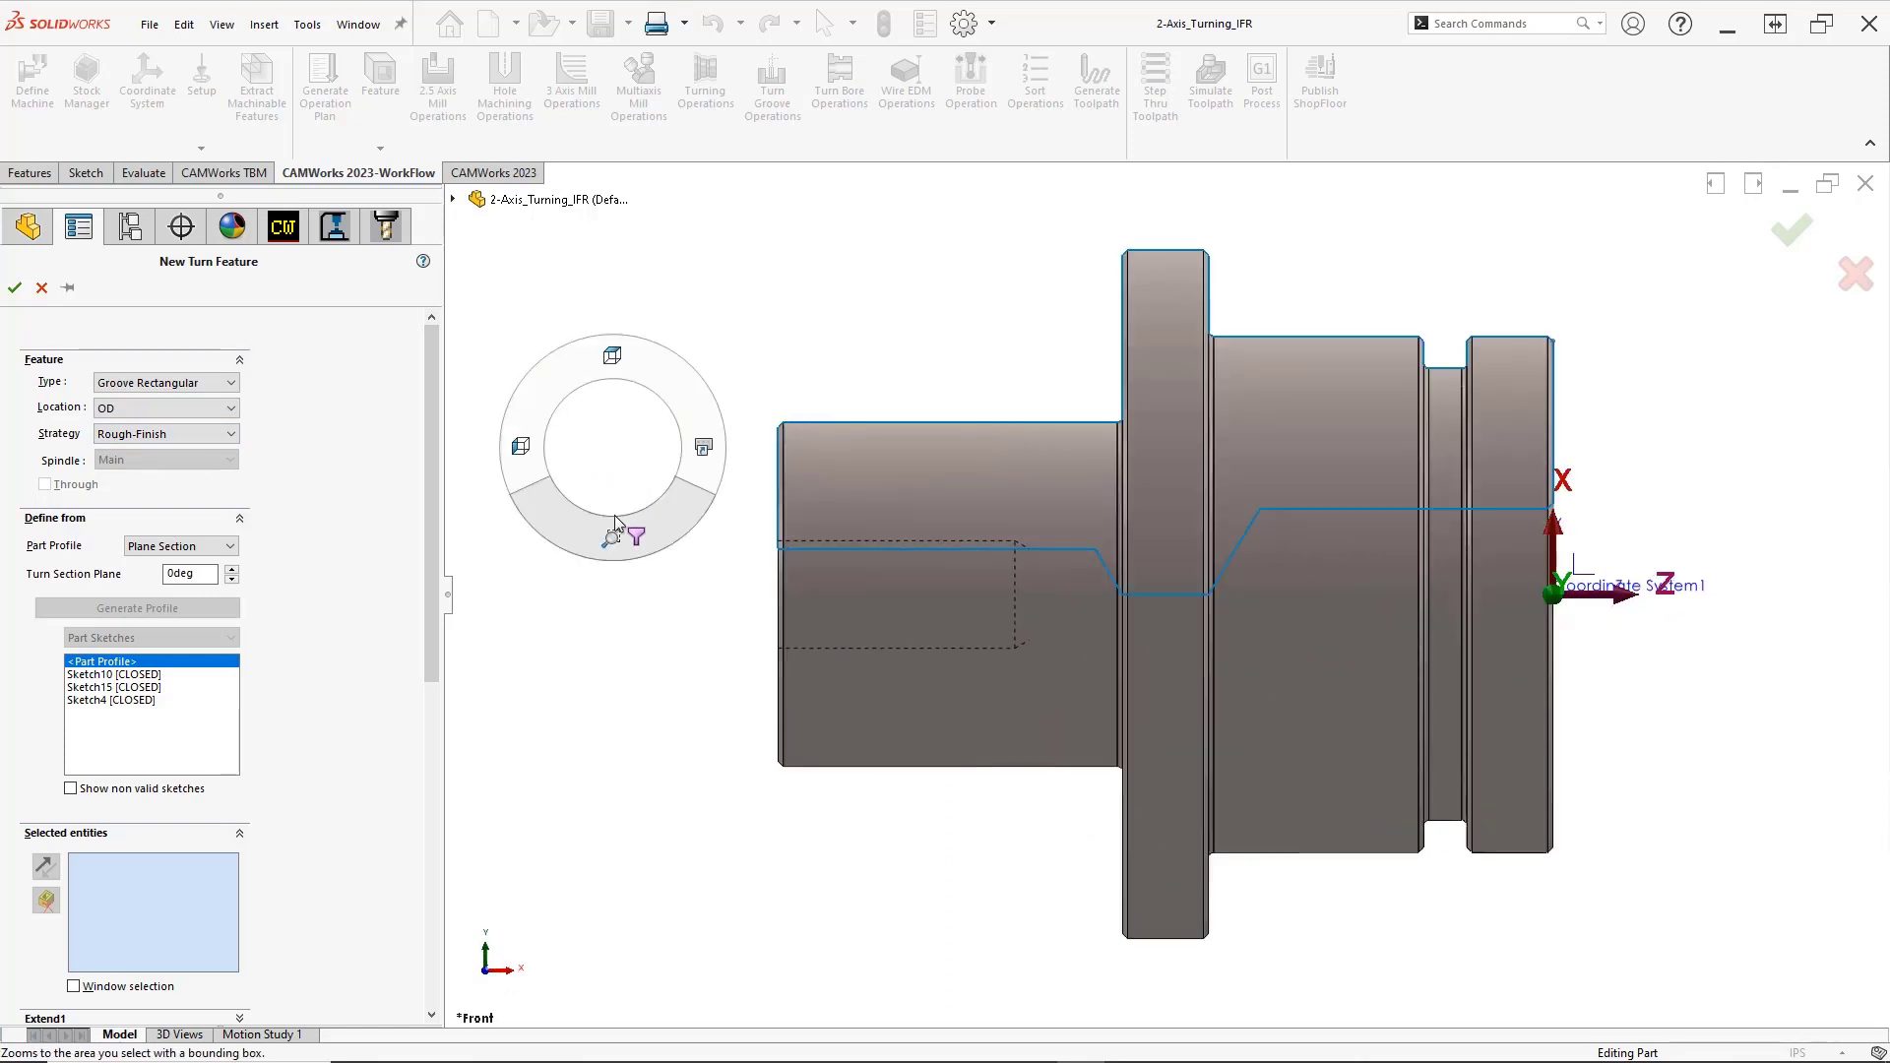
pyautogui.moveTo(1329, 266); pyautogui.dragTo(1724, 624)
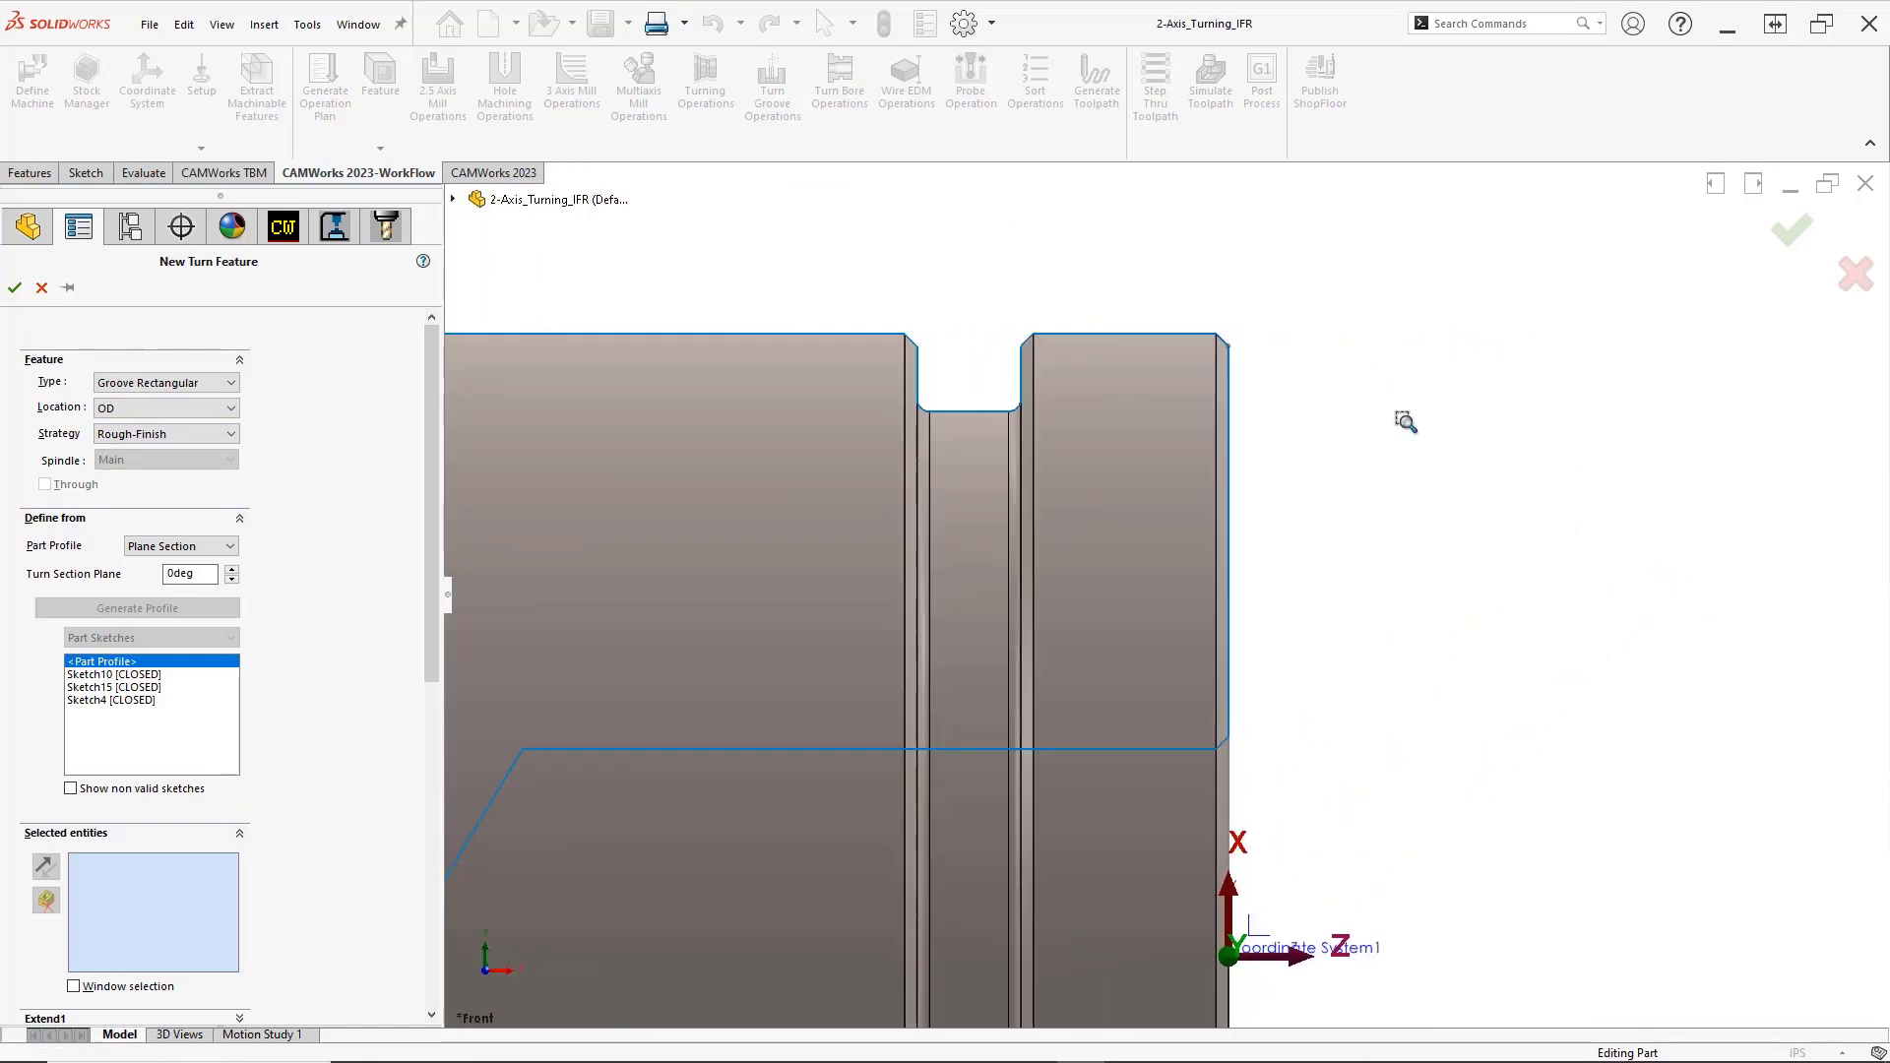
pyautogui.moveTo(1405, 421); pyautogui.dragTo(1407, 514, button='right')
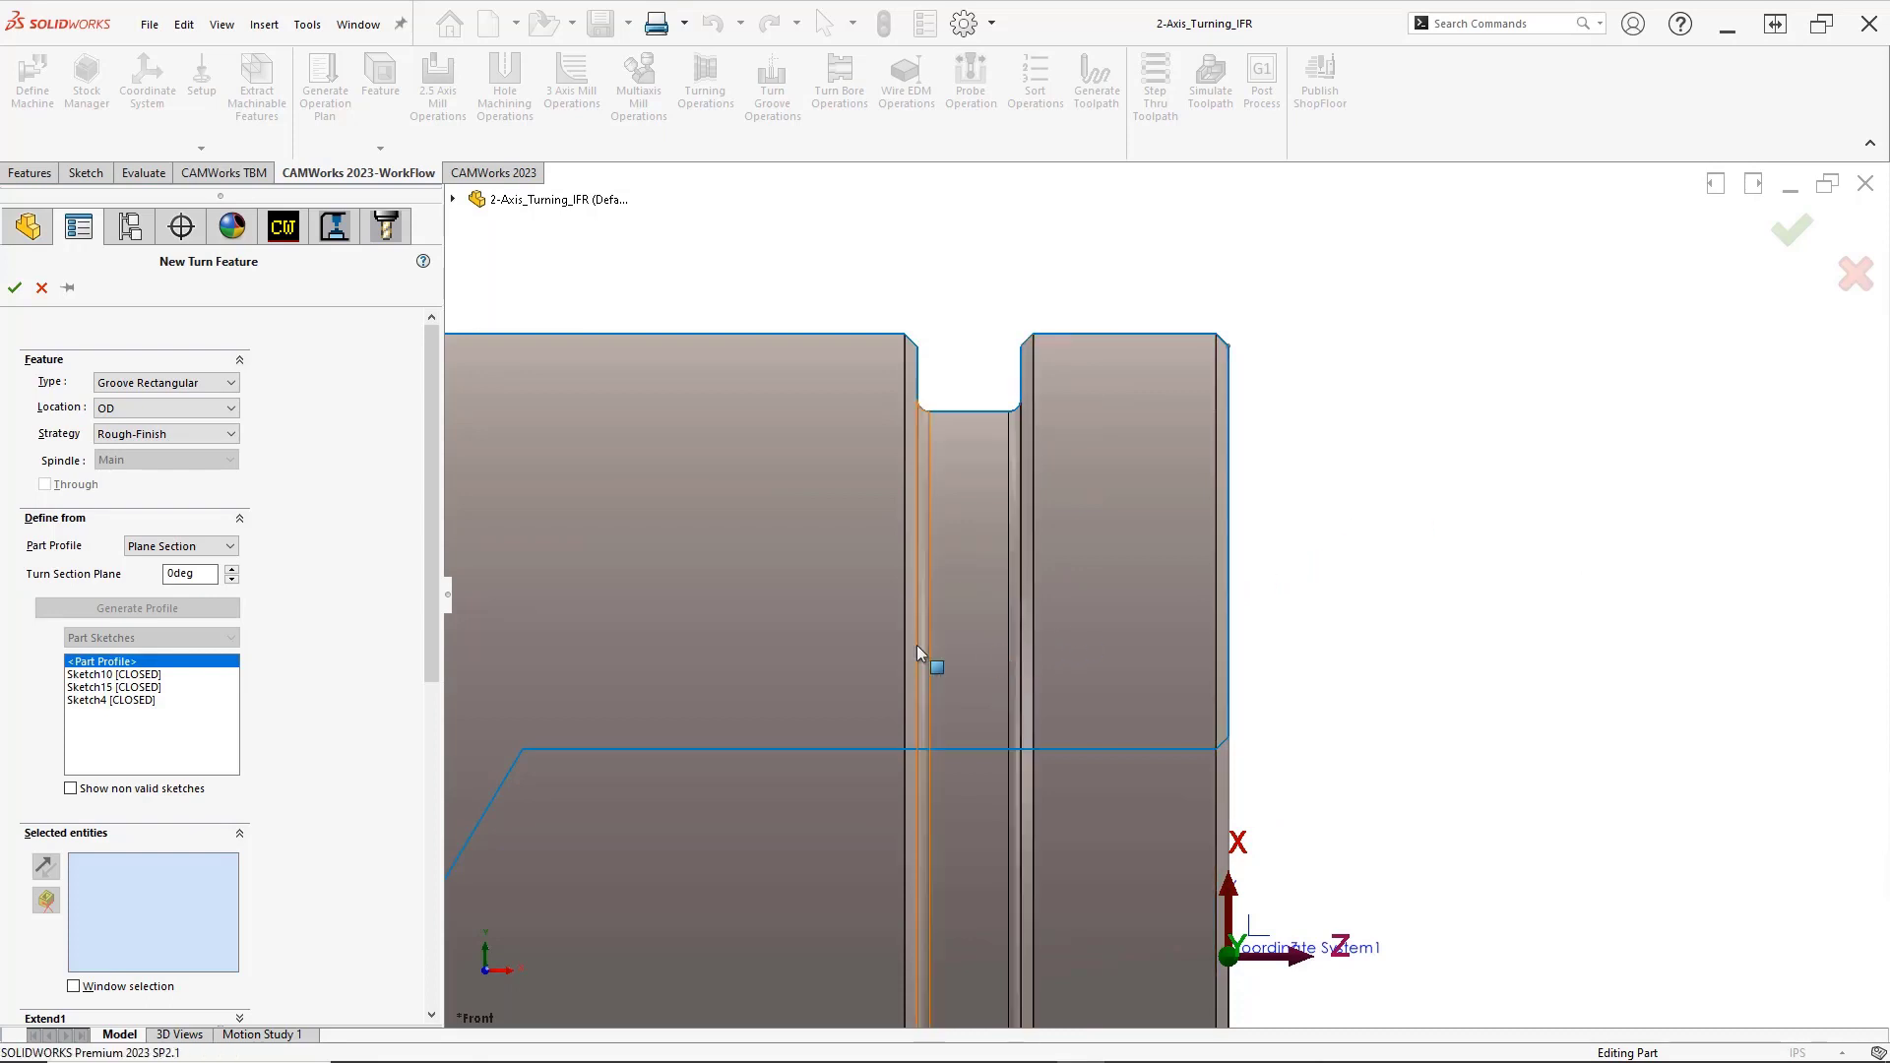
pyautogui.moveTo(433, 671); pyautogui.dragTo(436, 792)
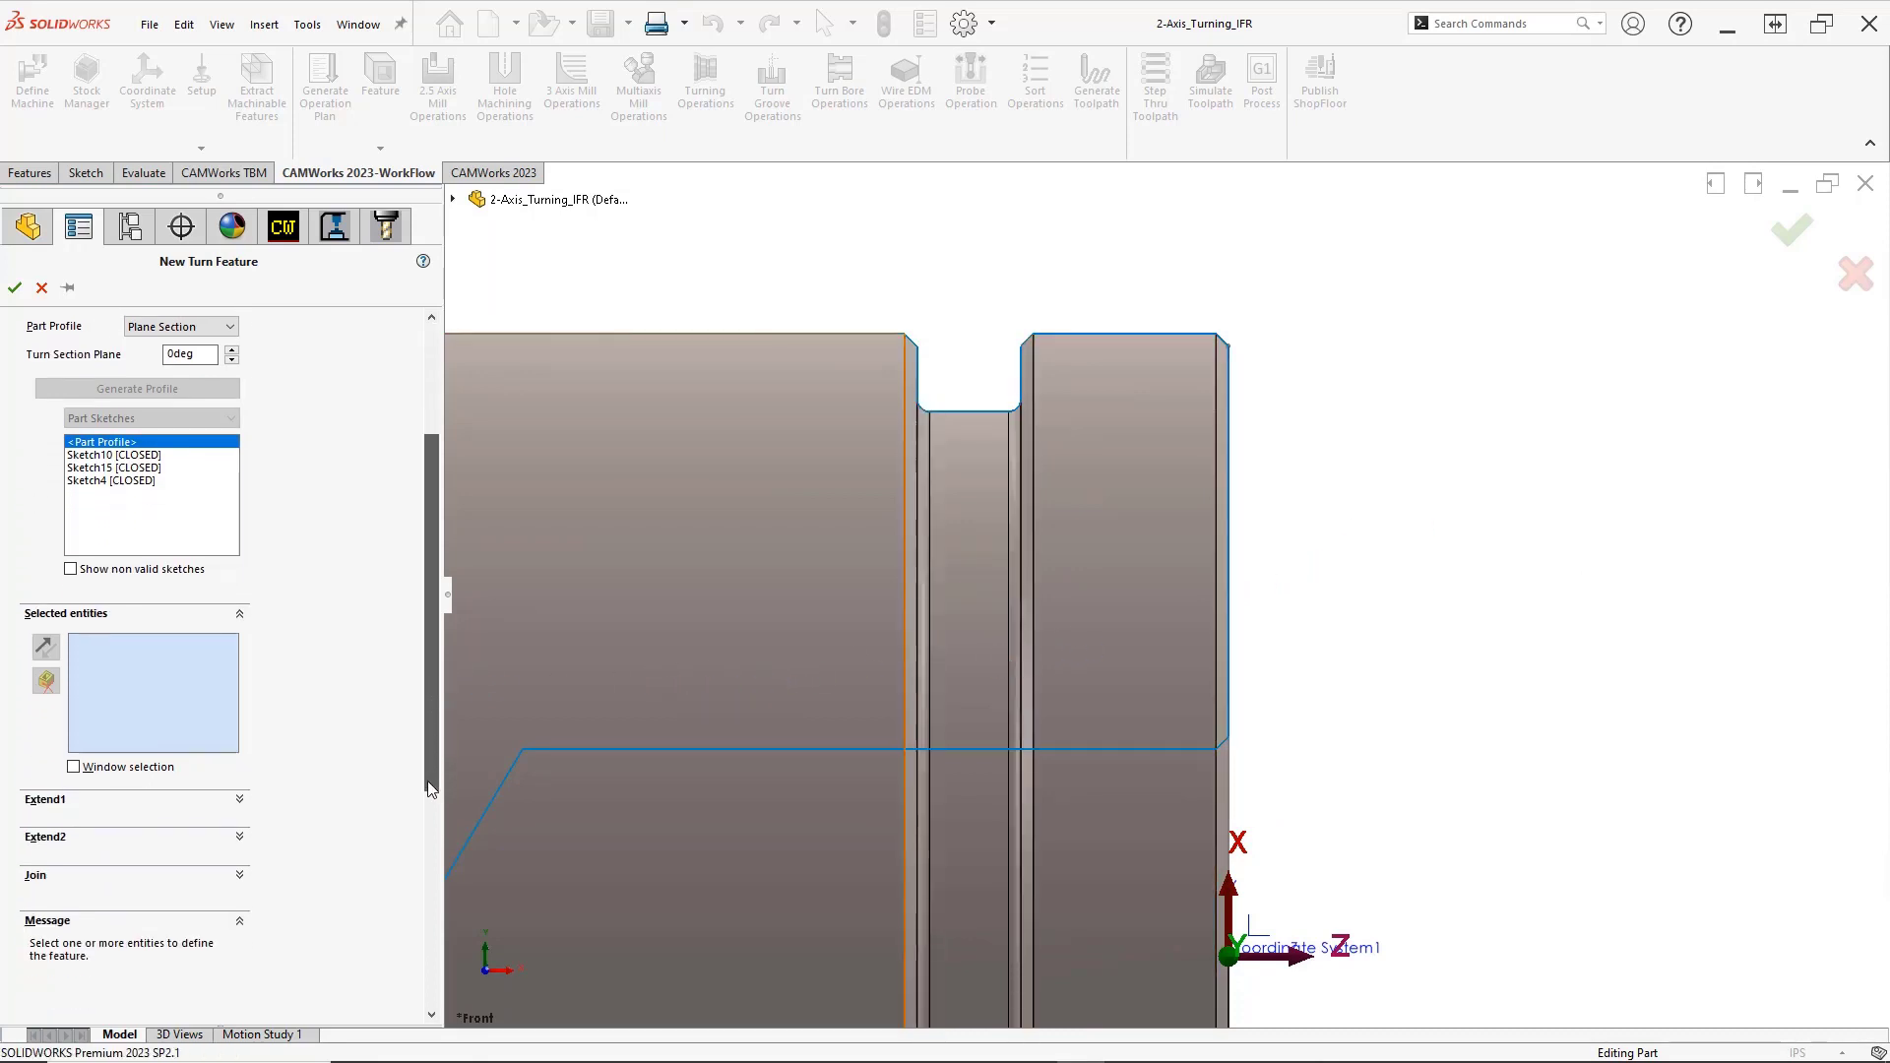
pyautogui.click(76, 769)
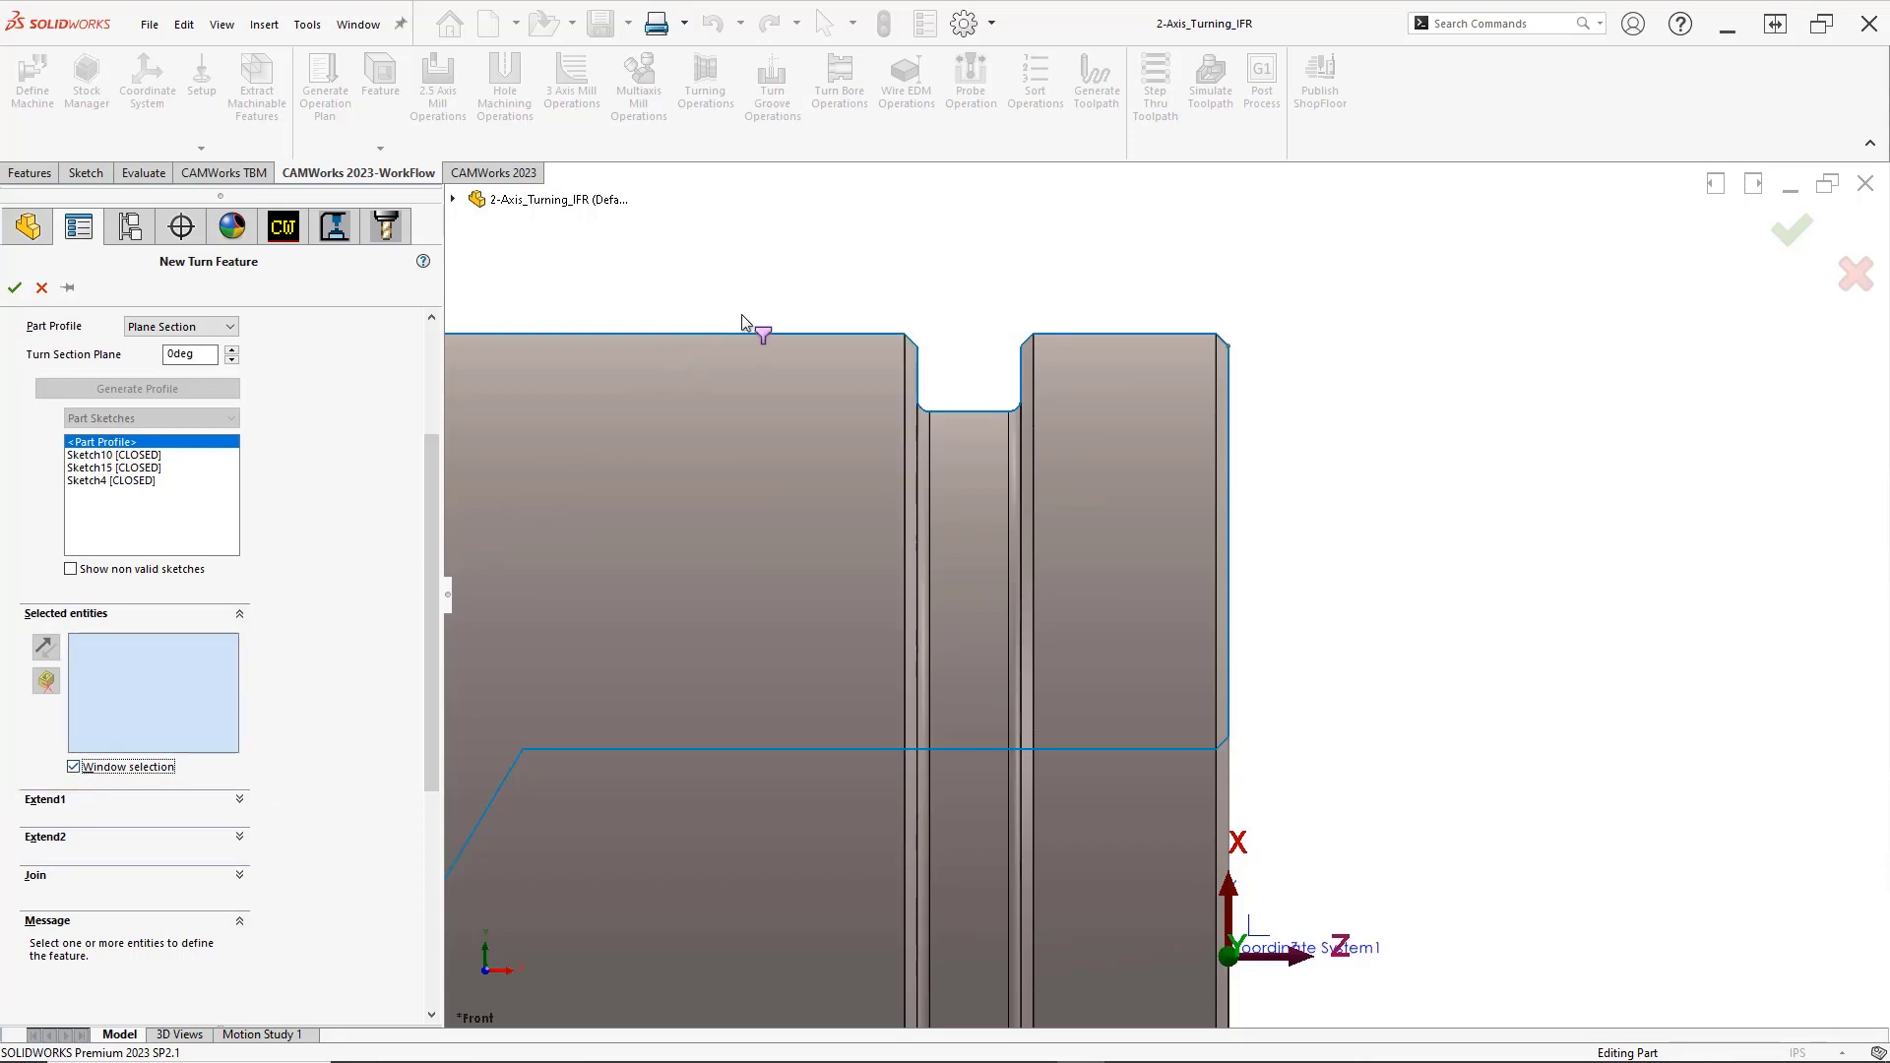
pyautogui.moveTo(847, 277); pyautogui.dragTo(1096, 451)
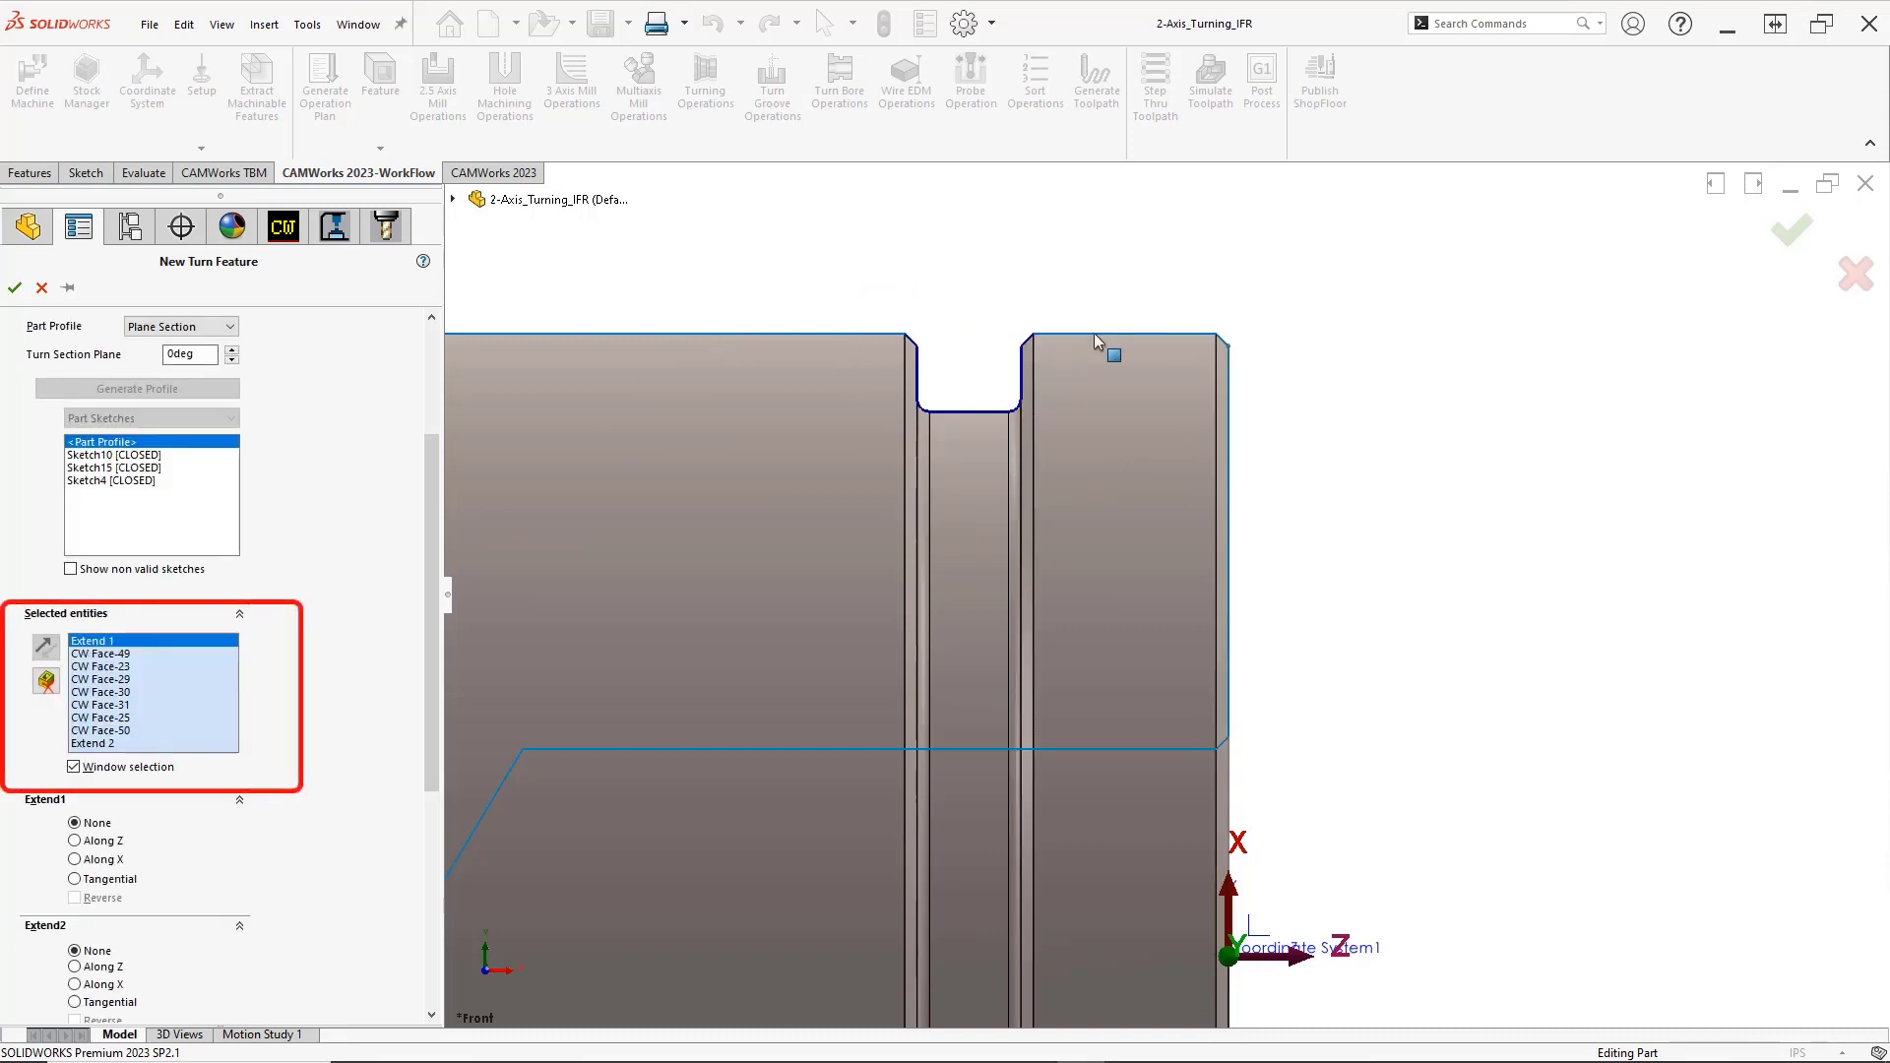
pyautogui.rightClick(1233, 264)
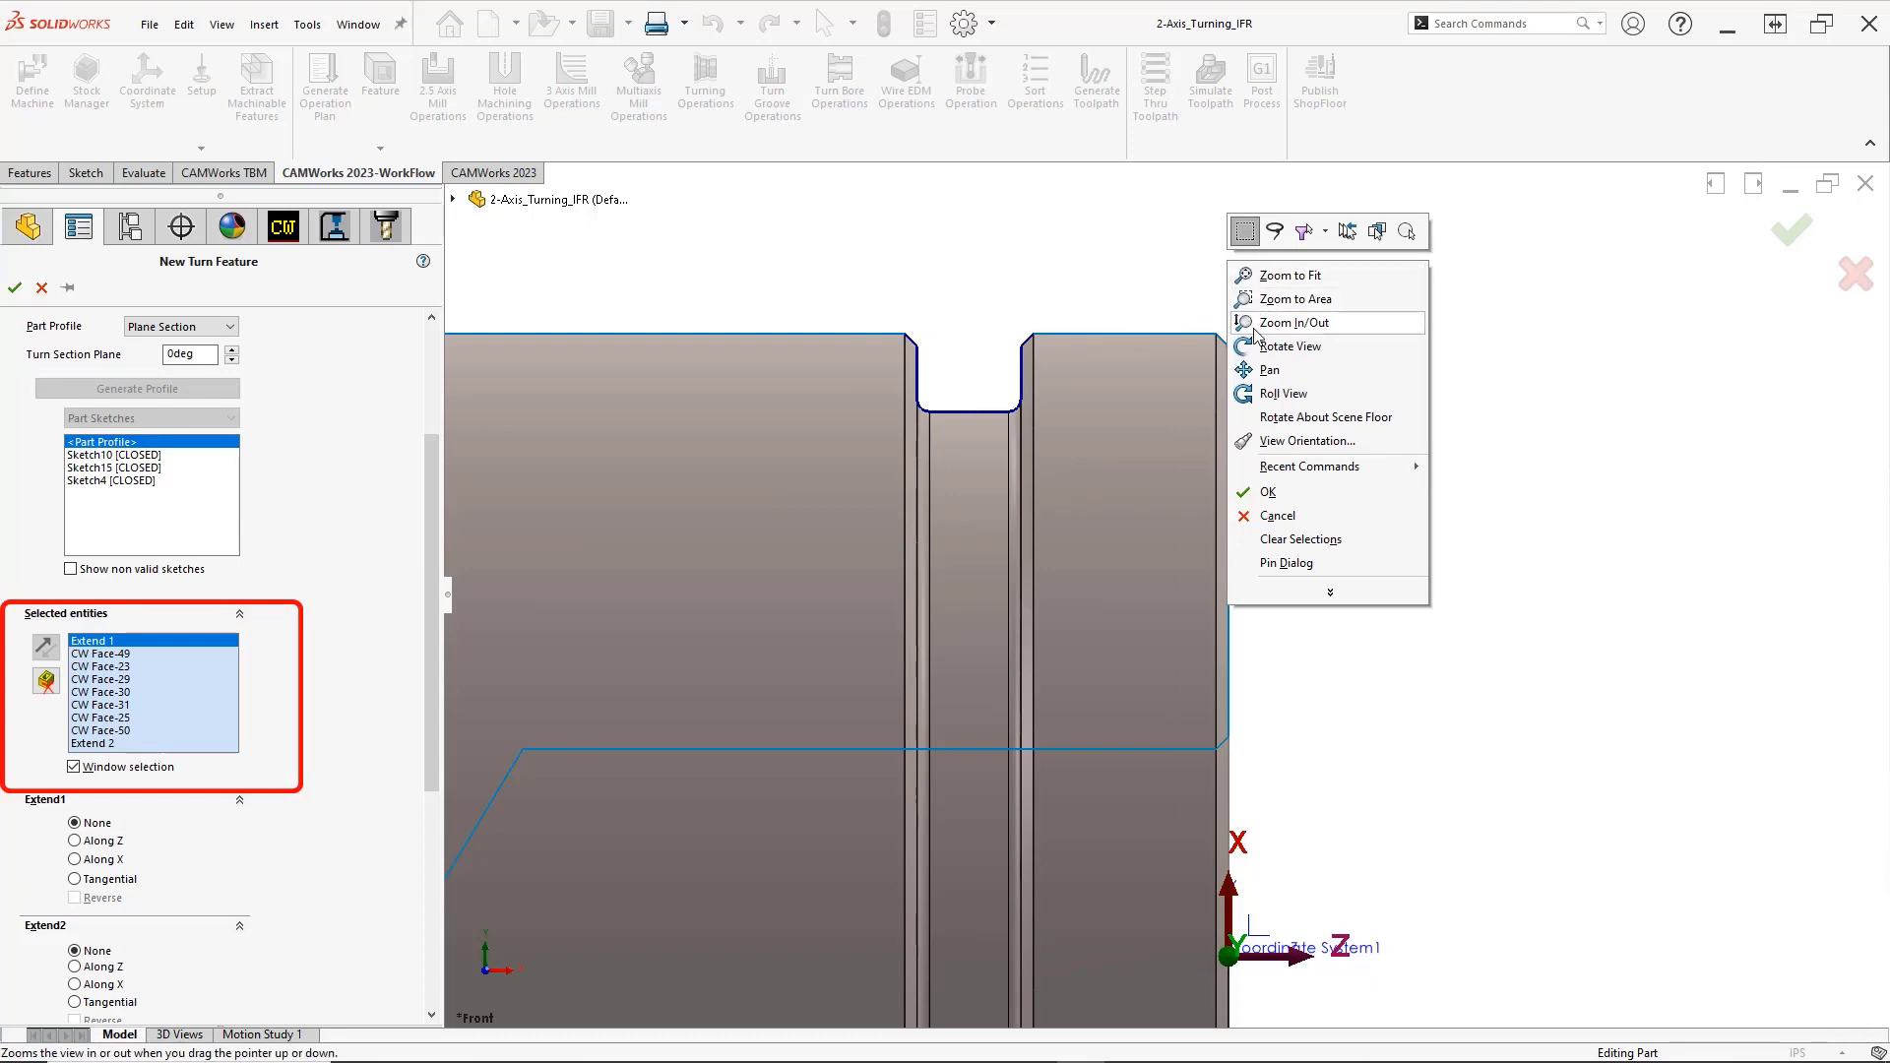
pyautogui.click(1263, 494)
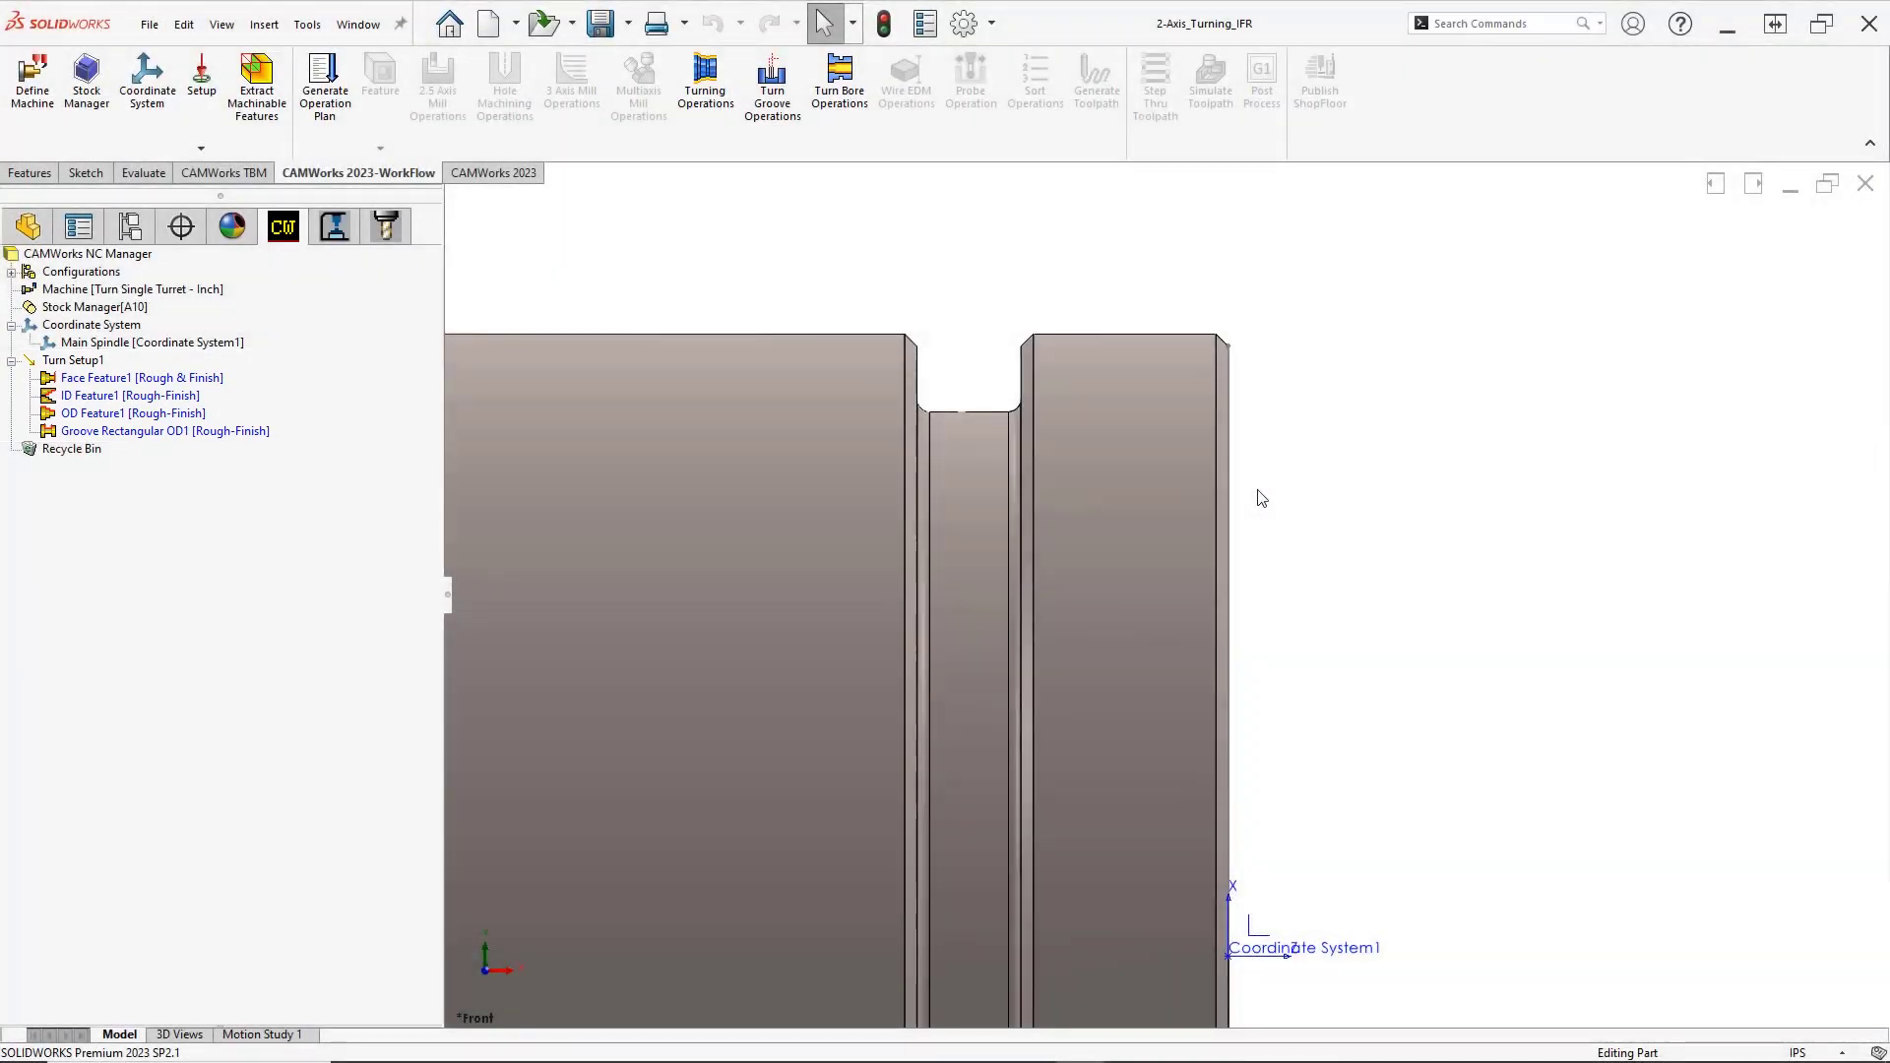
# Start another turn feature under Turn Setup1 as a CutOff Feature with the Cut Off strategy
pyautogui.press('space')
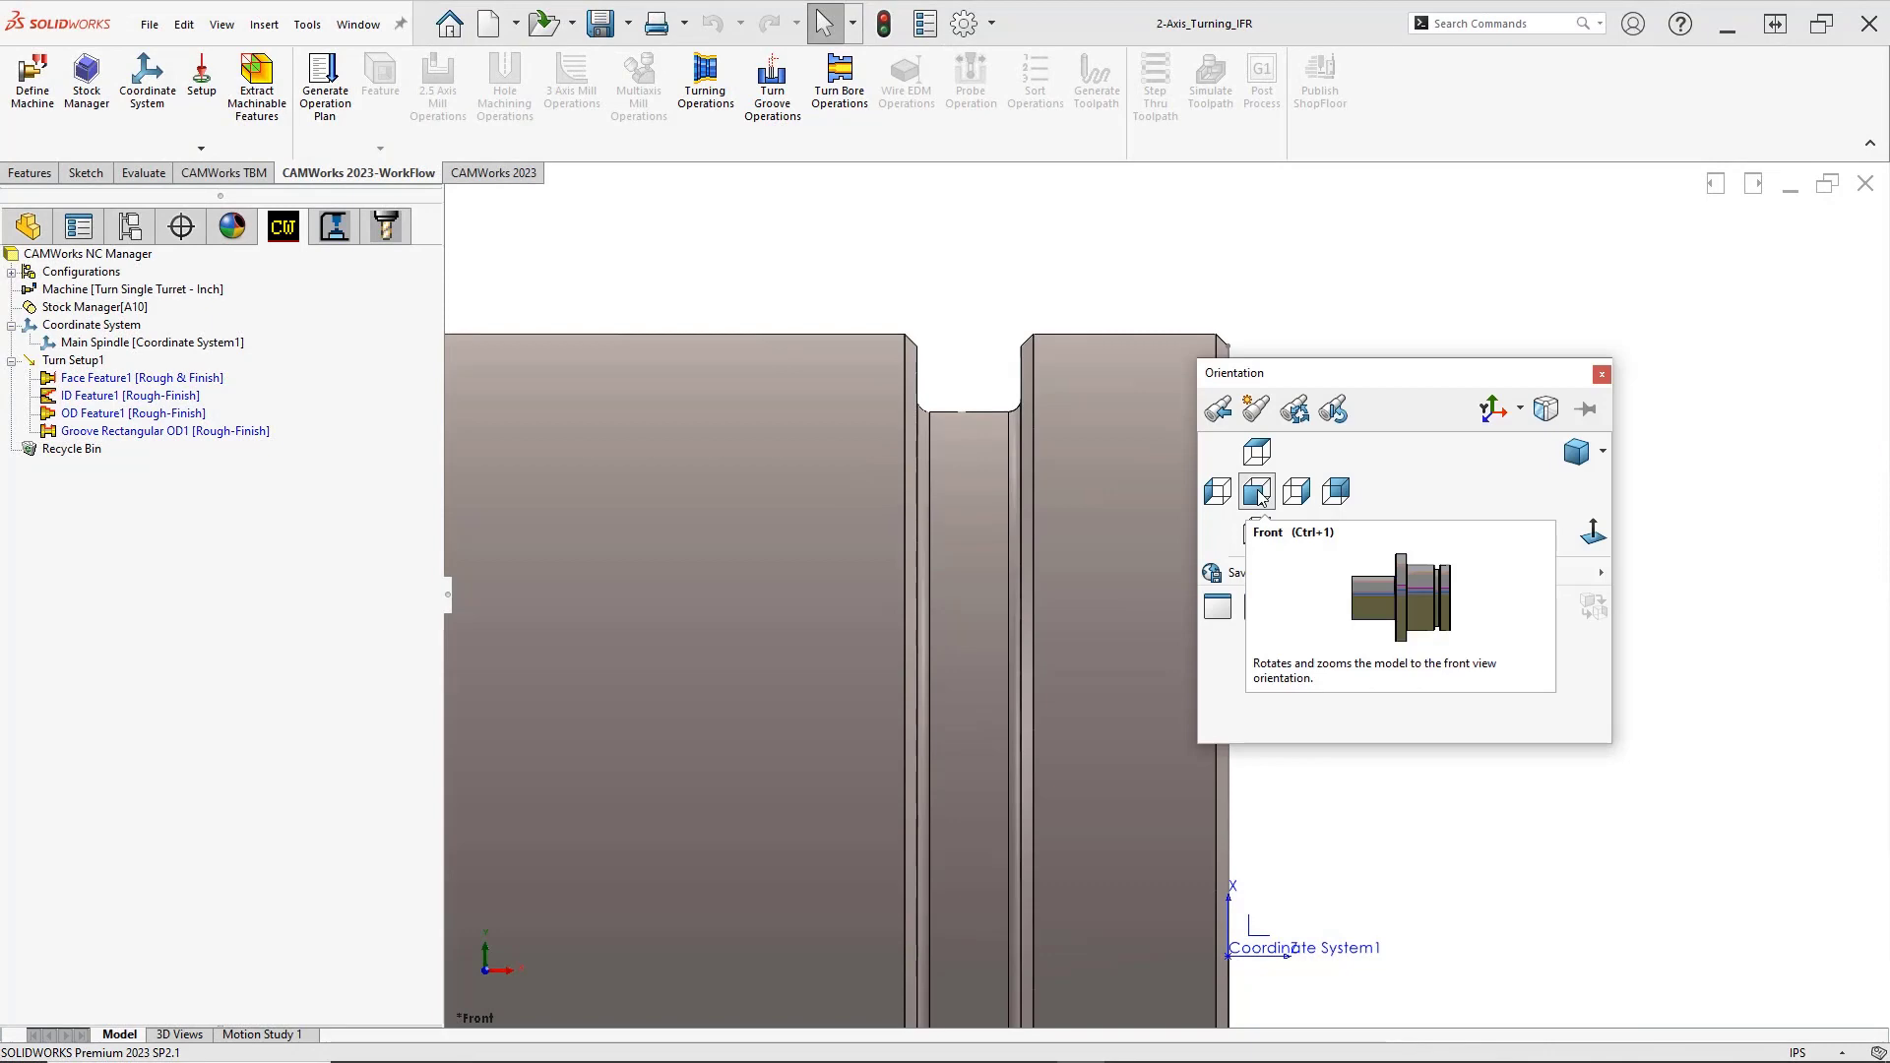
pyautogui.click(1260, 493)
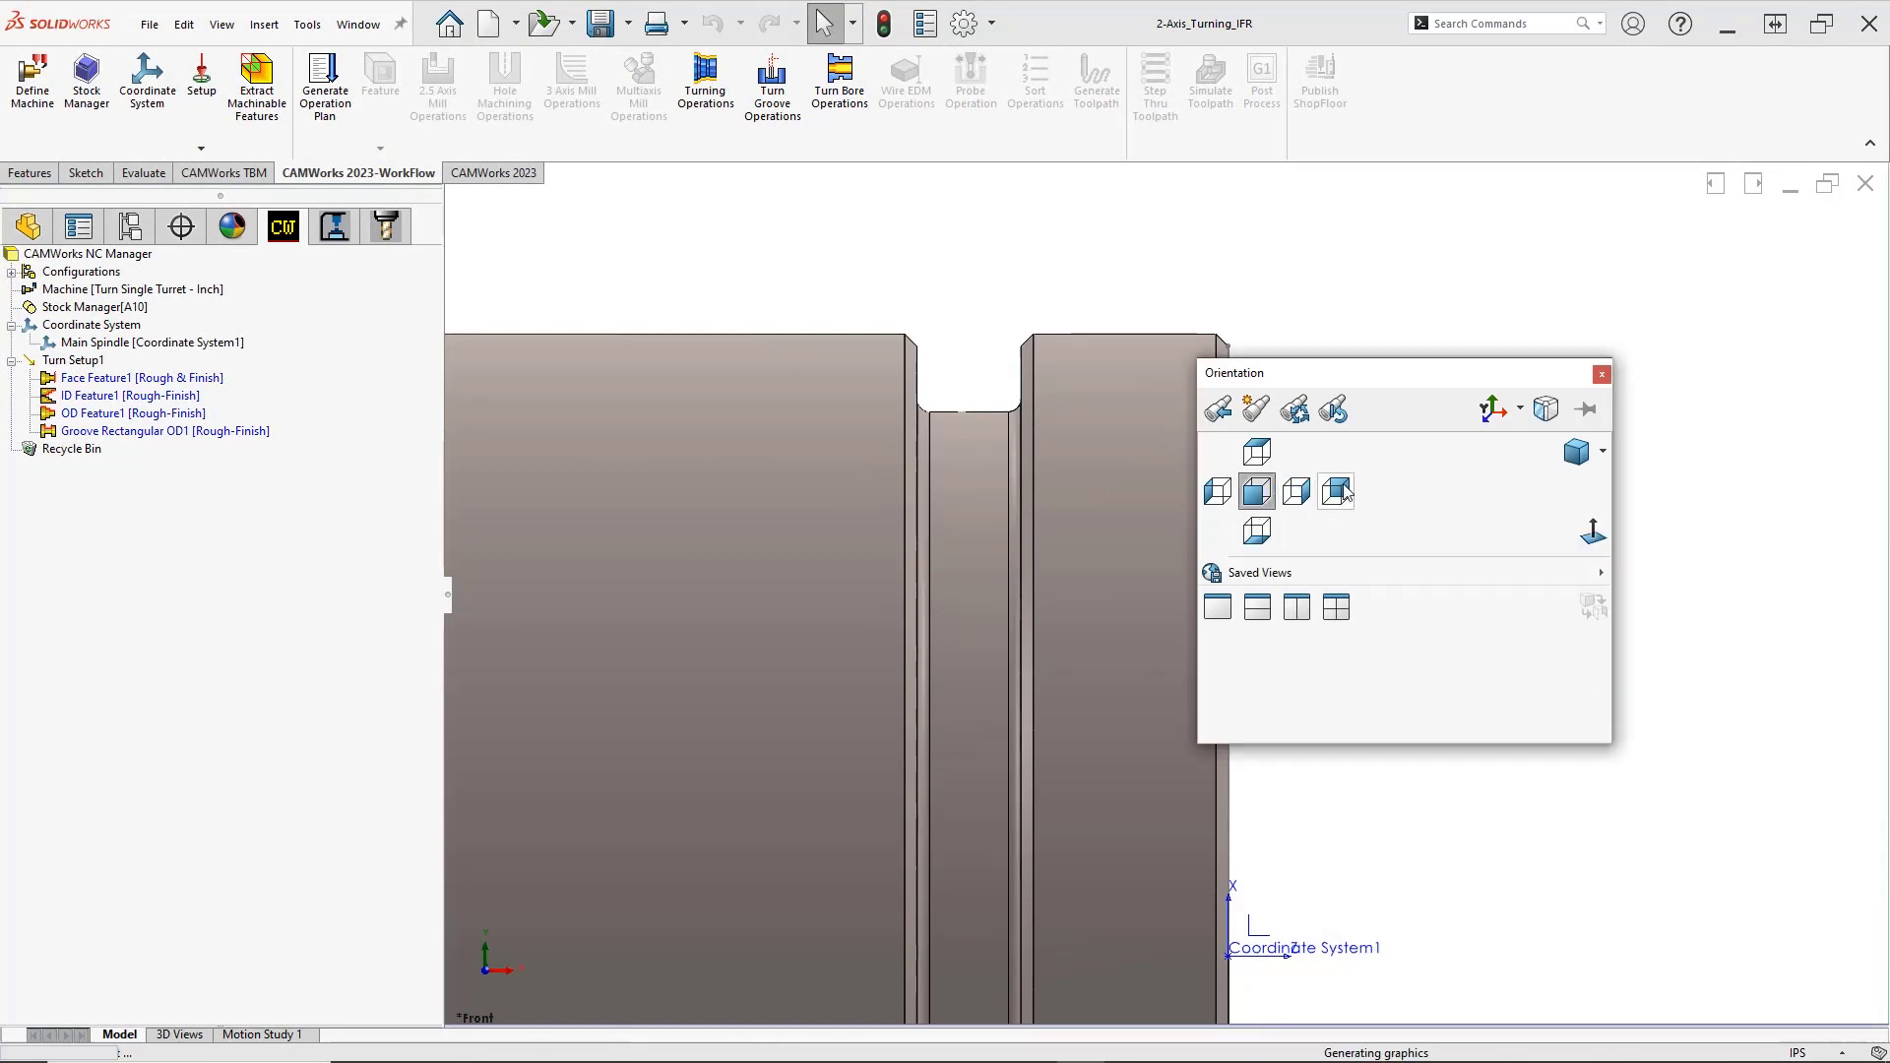
pyautogui.click(1572, 453)
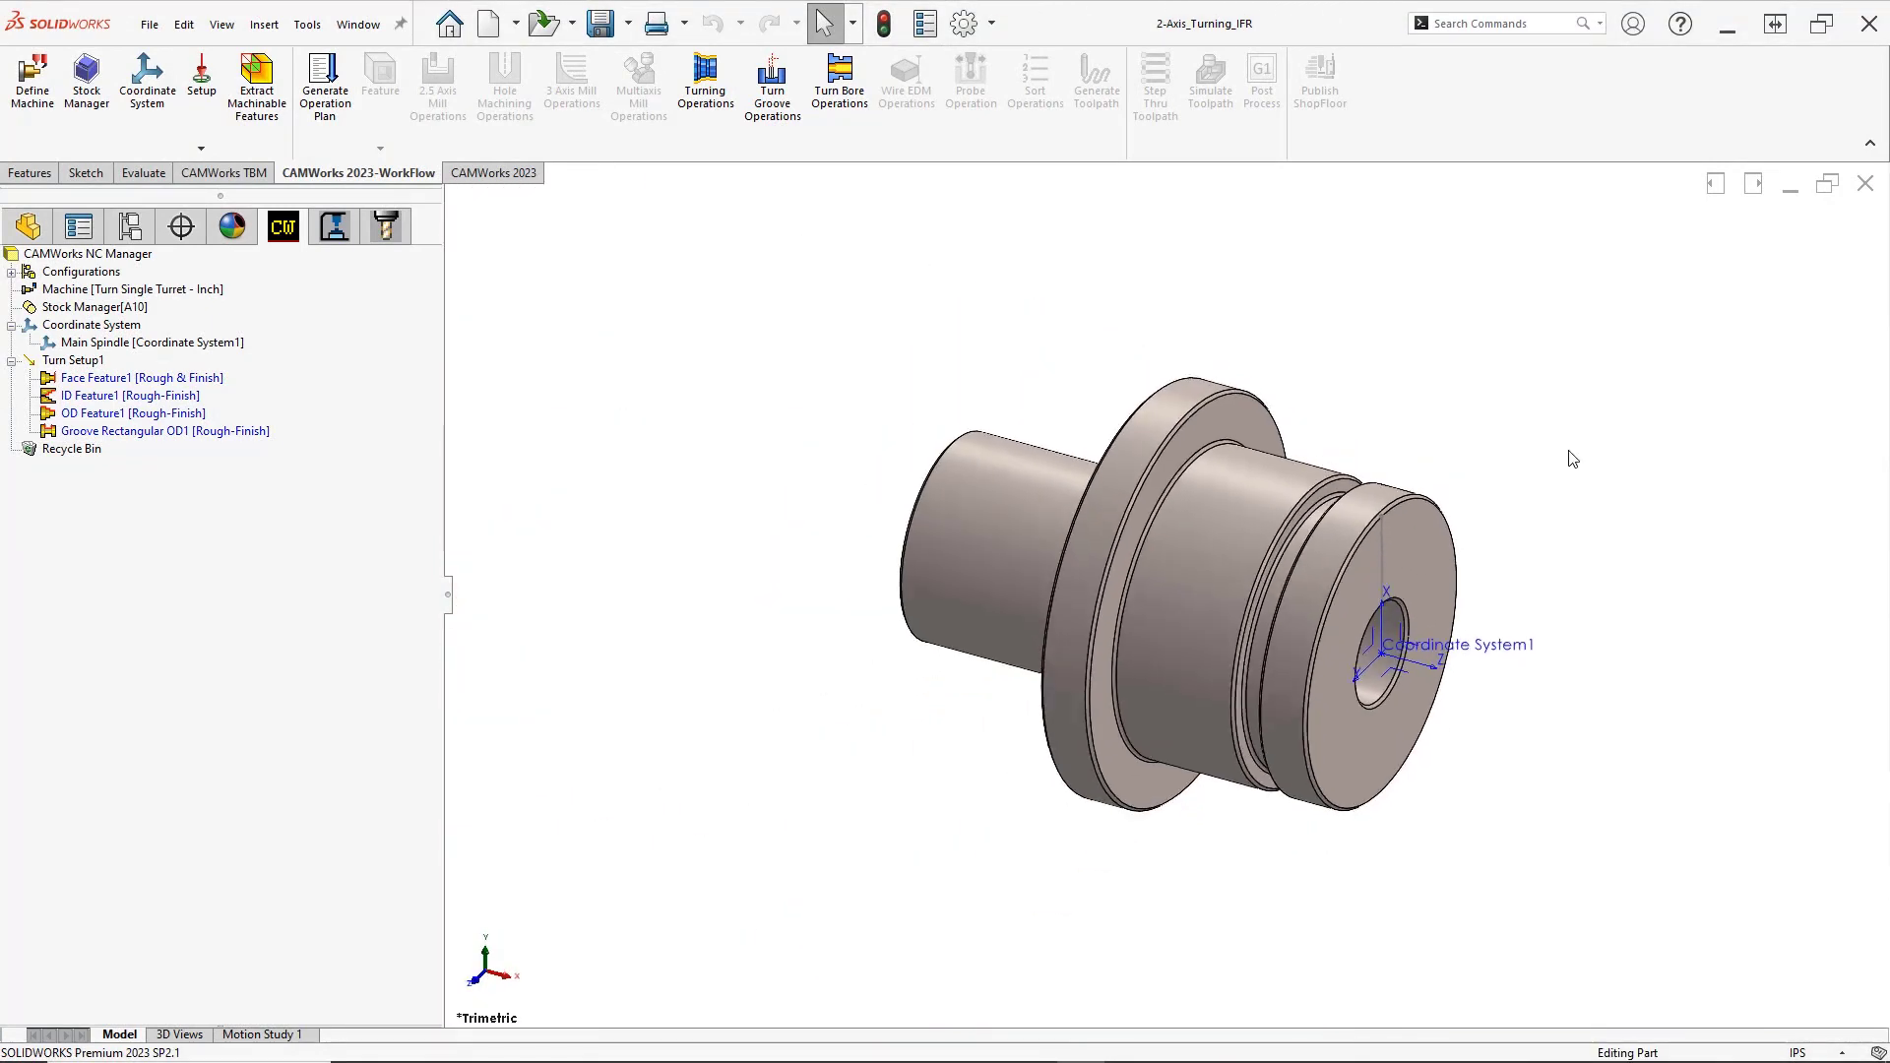
pyautogui.rightClick(99, 360)
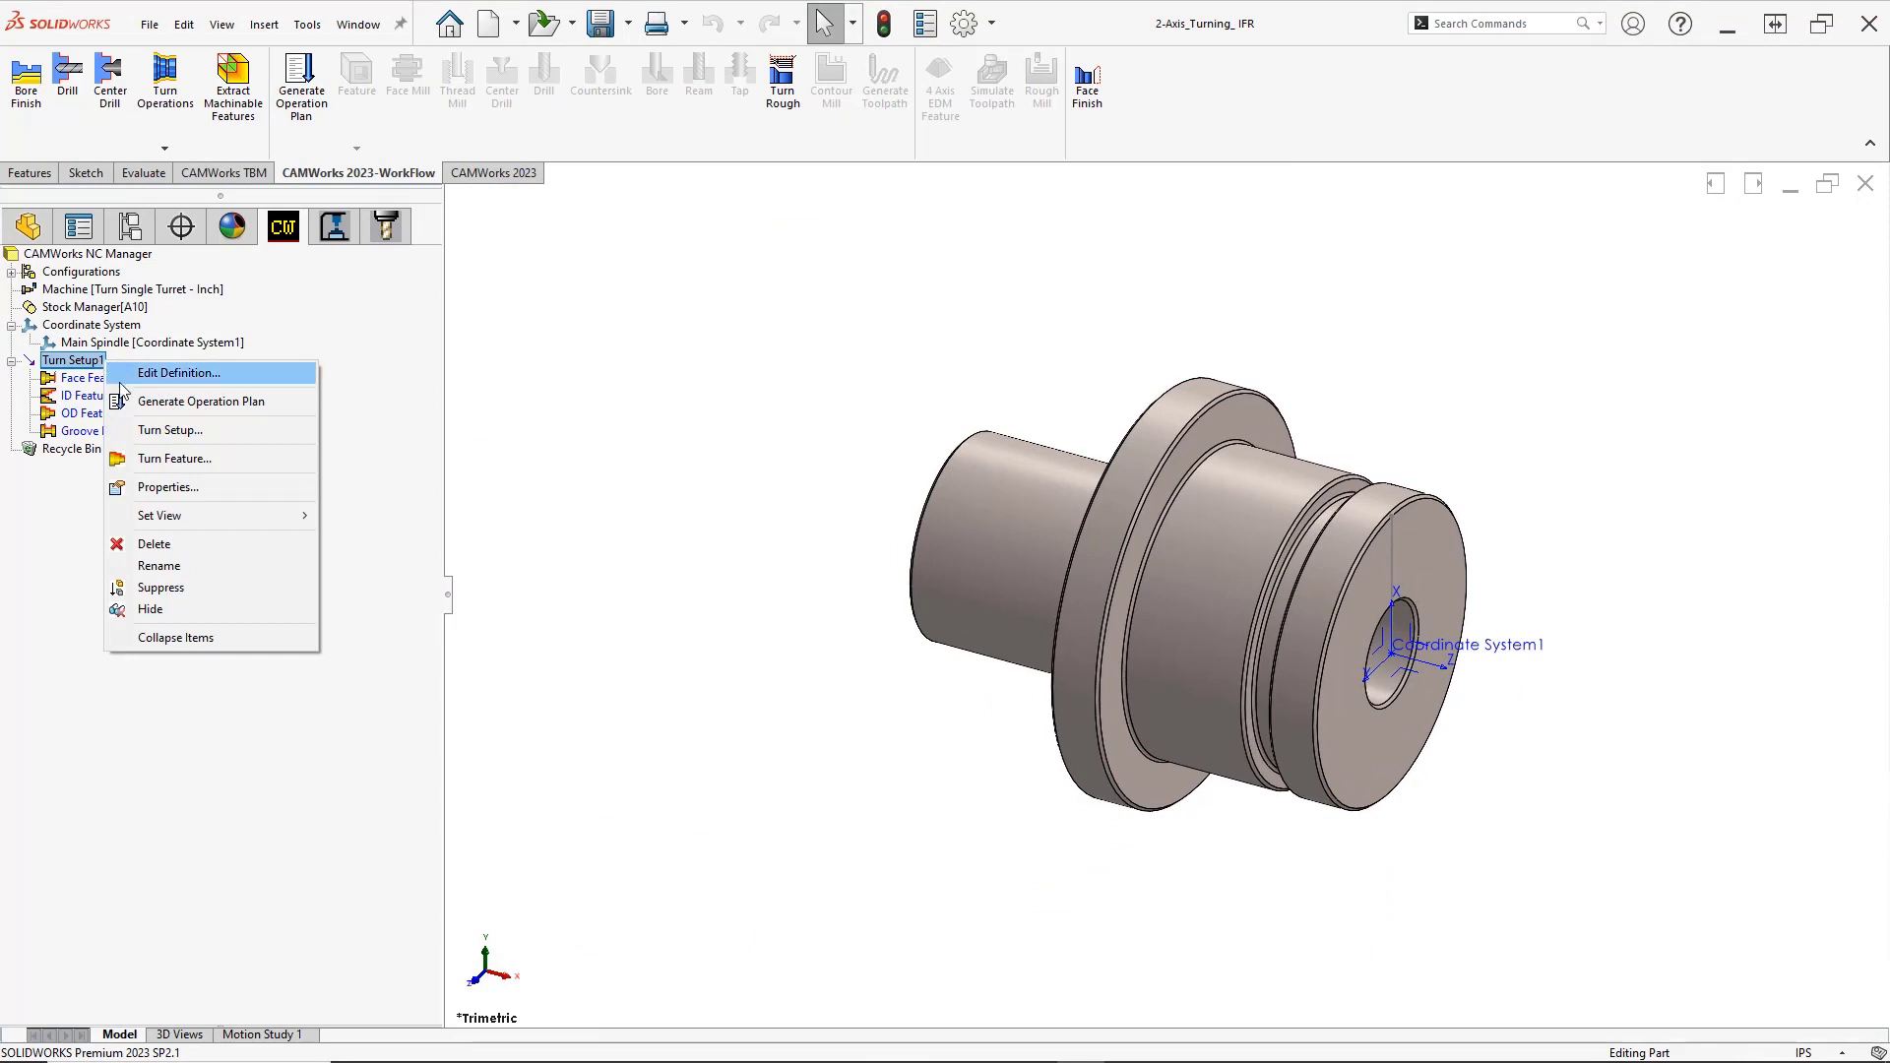
pyautogui.click(119, 465)
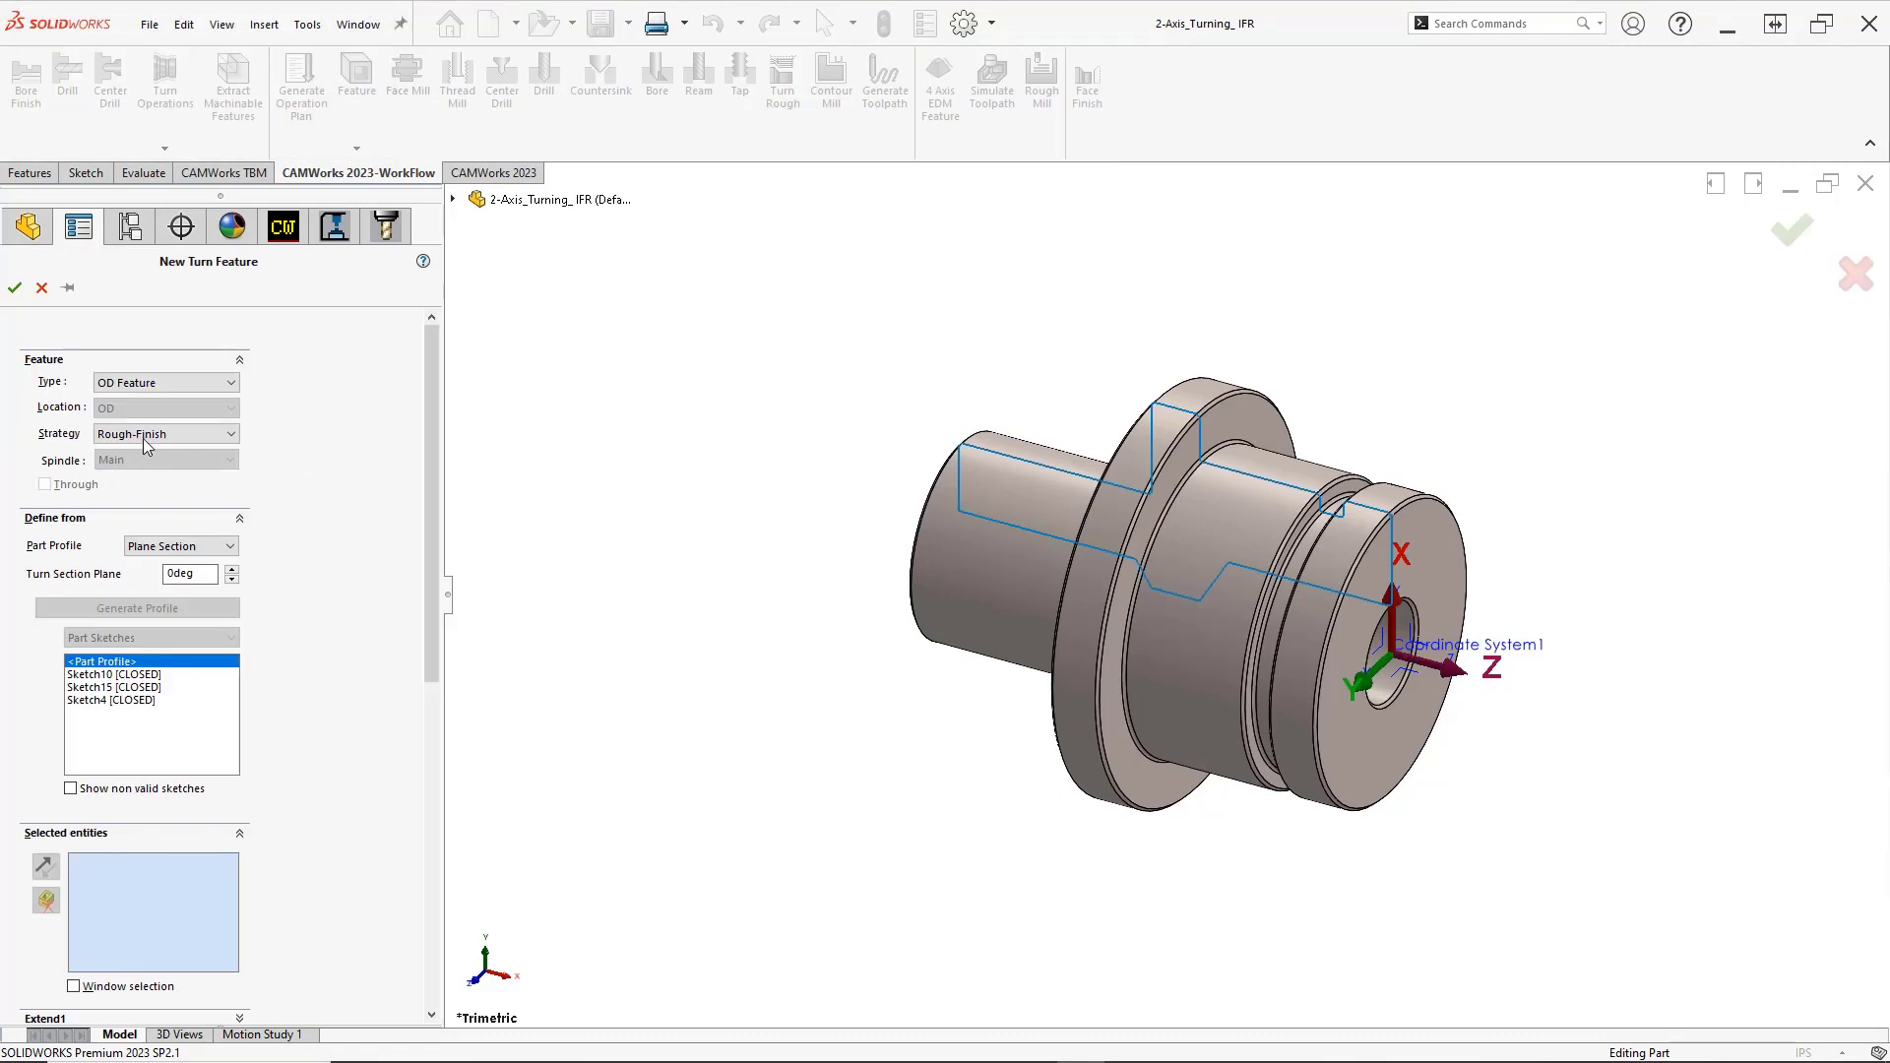
pyautogui.click(179, 387)
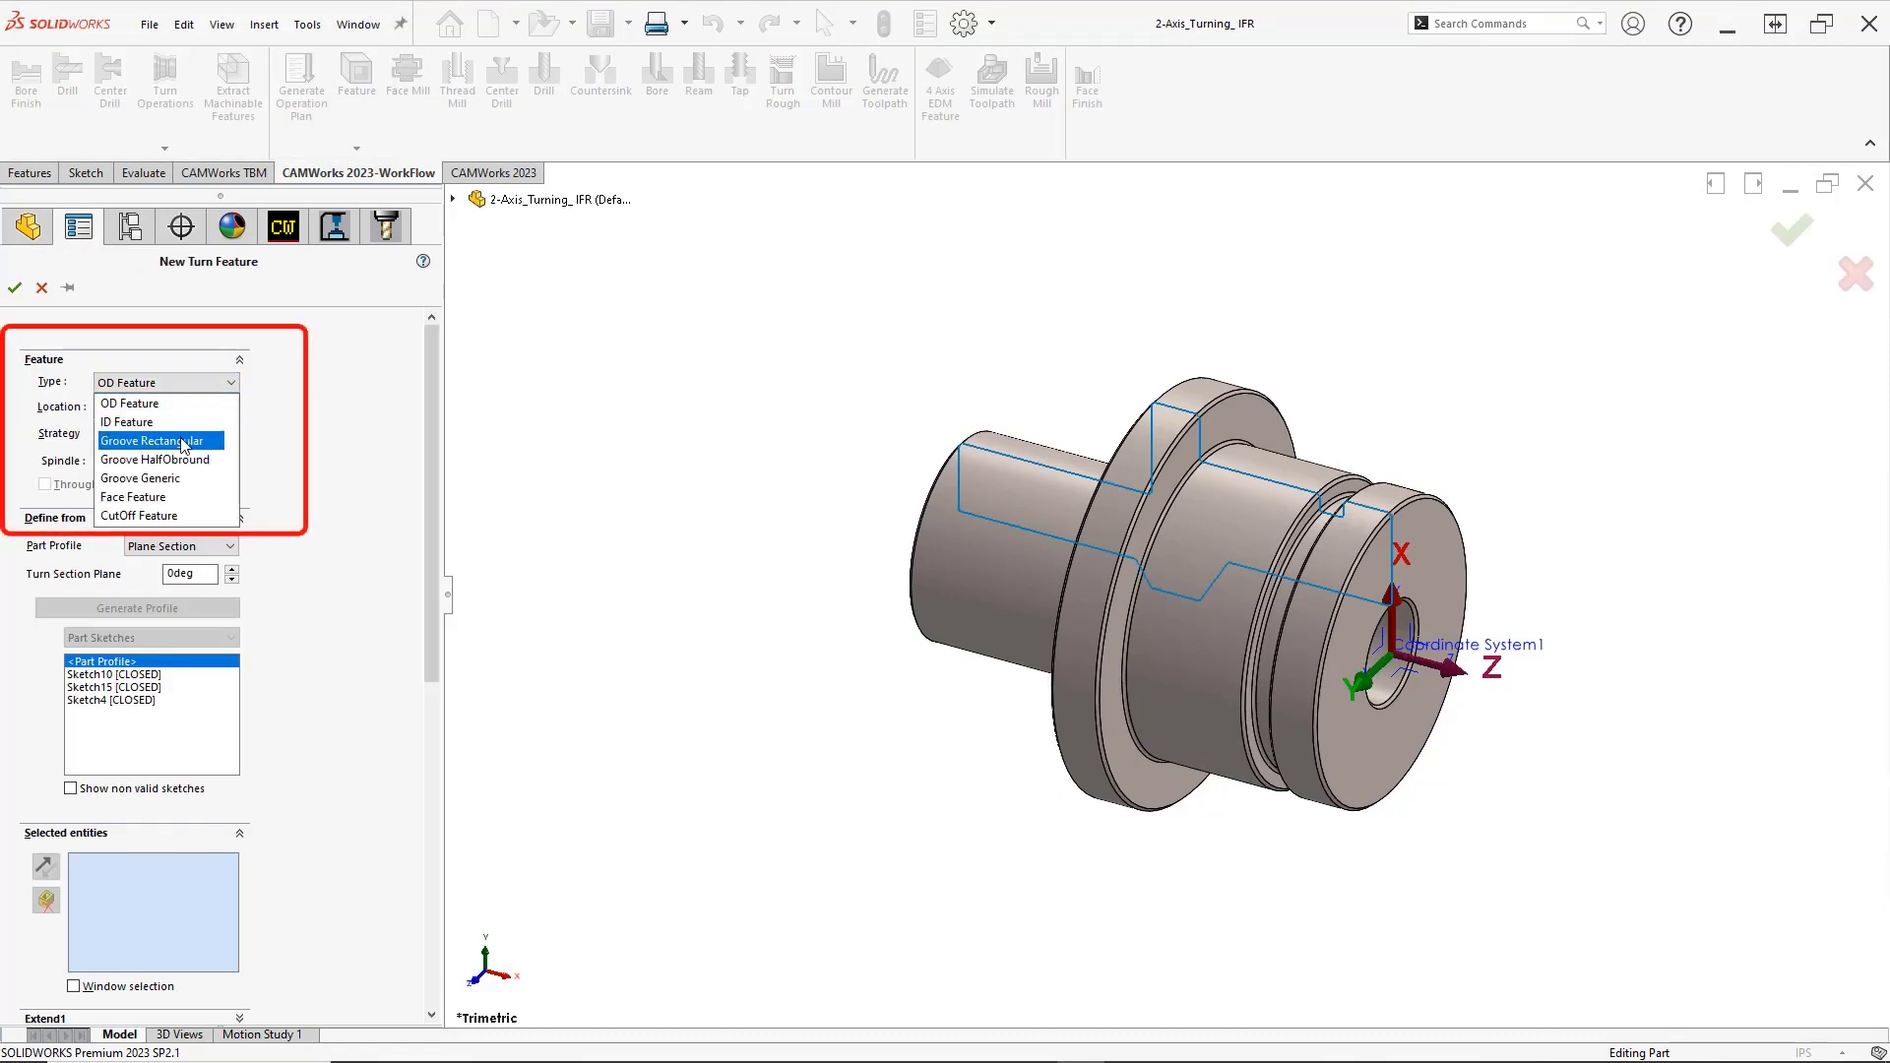
pyautogui.click(180, 516)
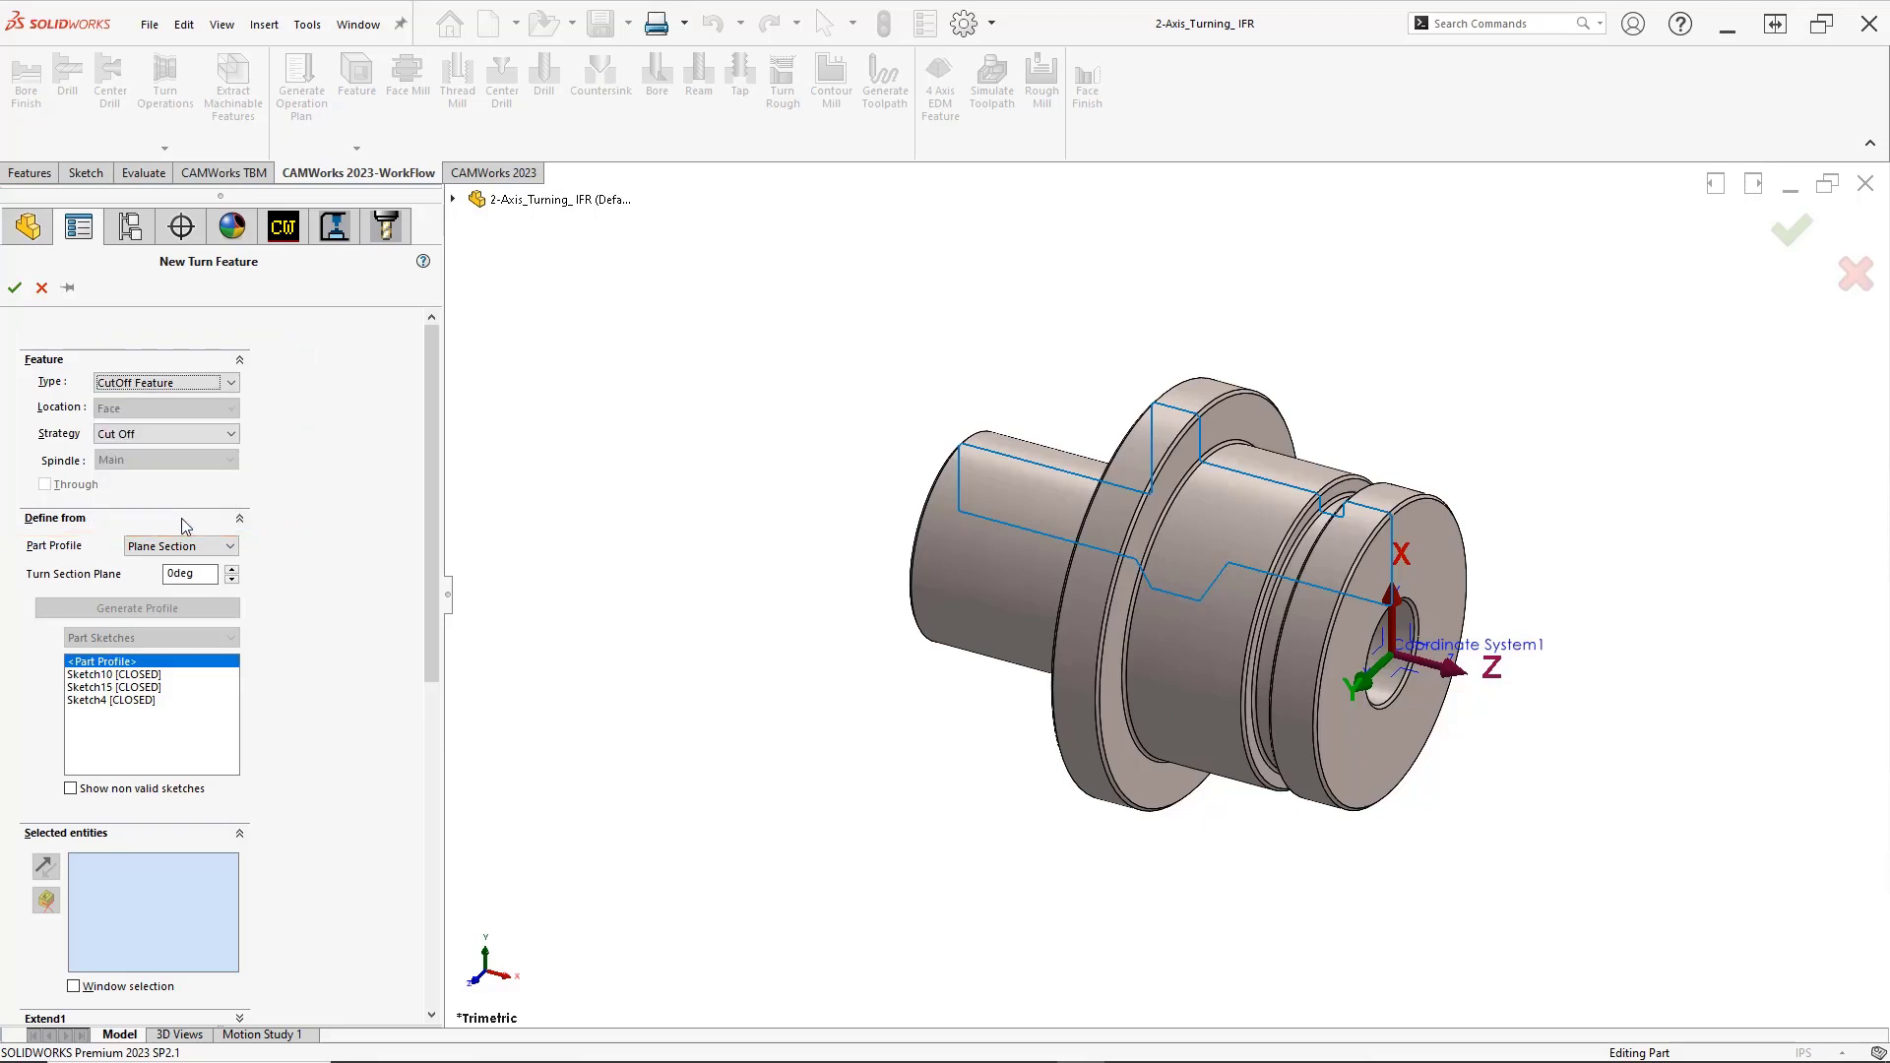
# Define the cutoff feature from the back end face of the small-diameter shank, using the plane section profile, and accept it
pyautogui.hotkey('ctrl', '1')
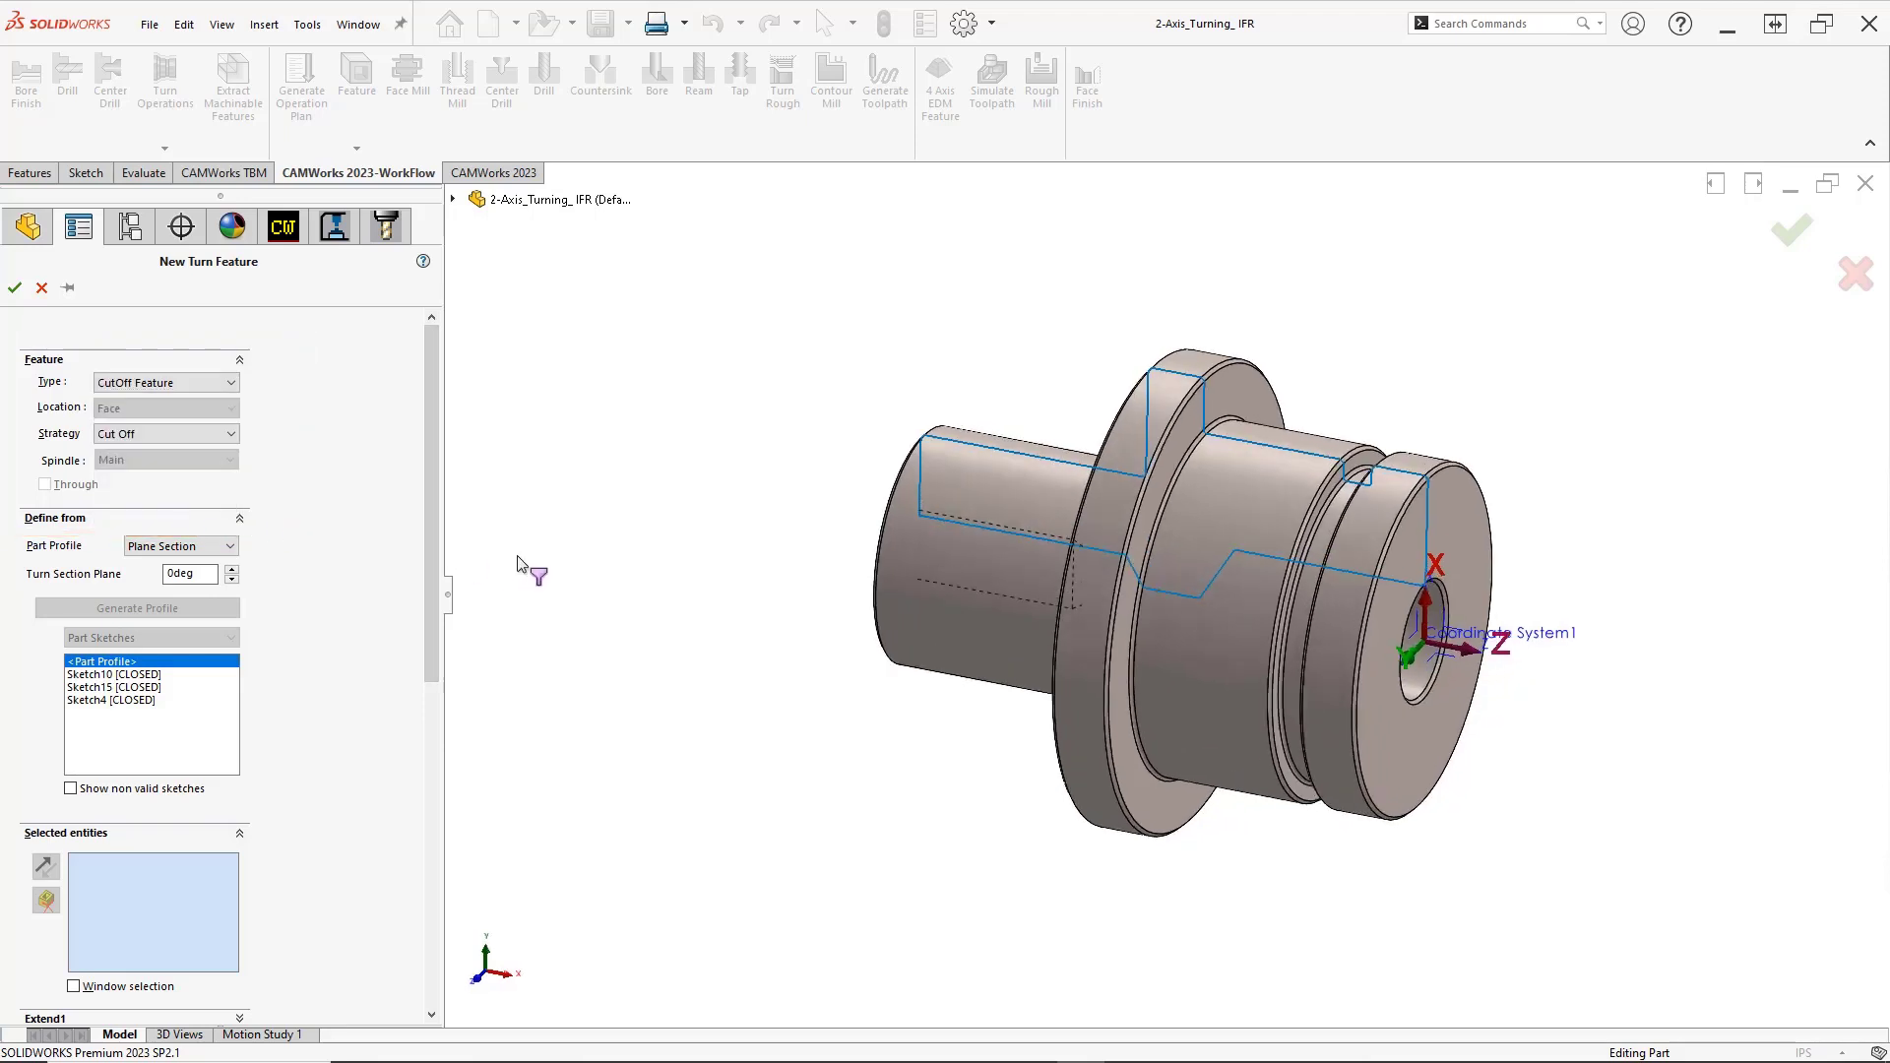
pyautogui.moveTo(534, 548); pyautogui.dragTo(536, 618, button='right')
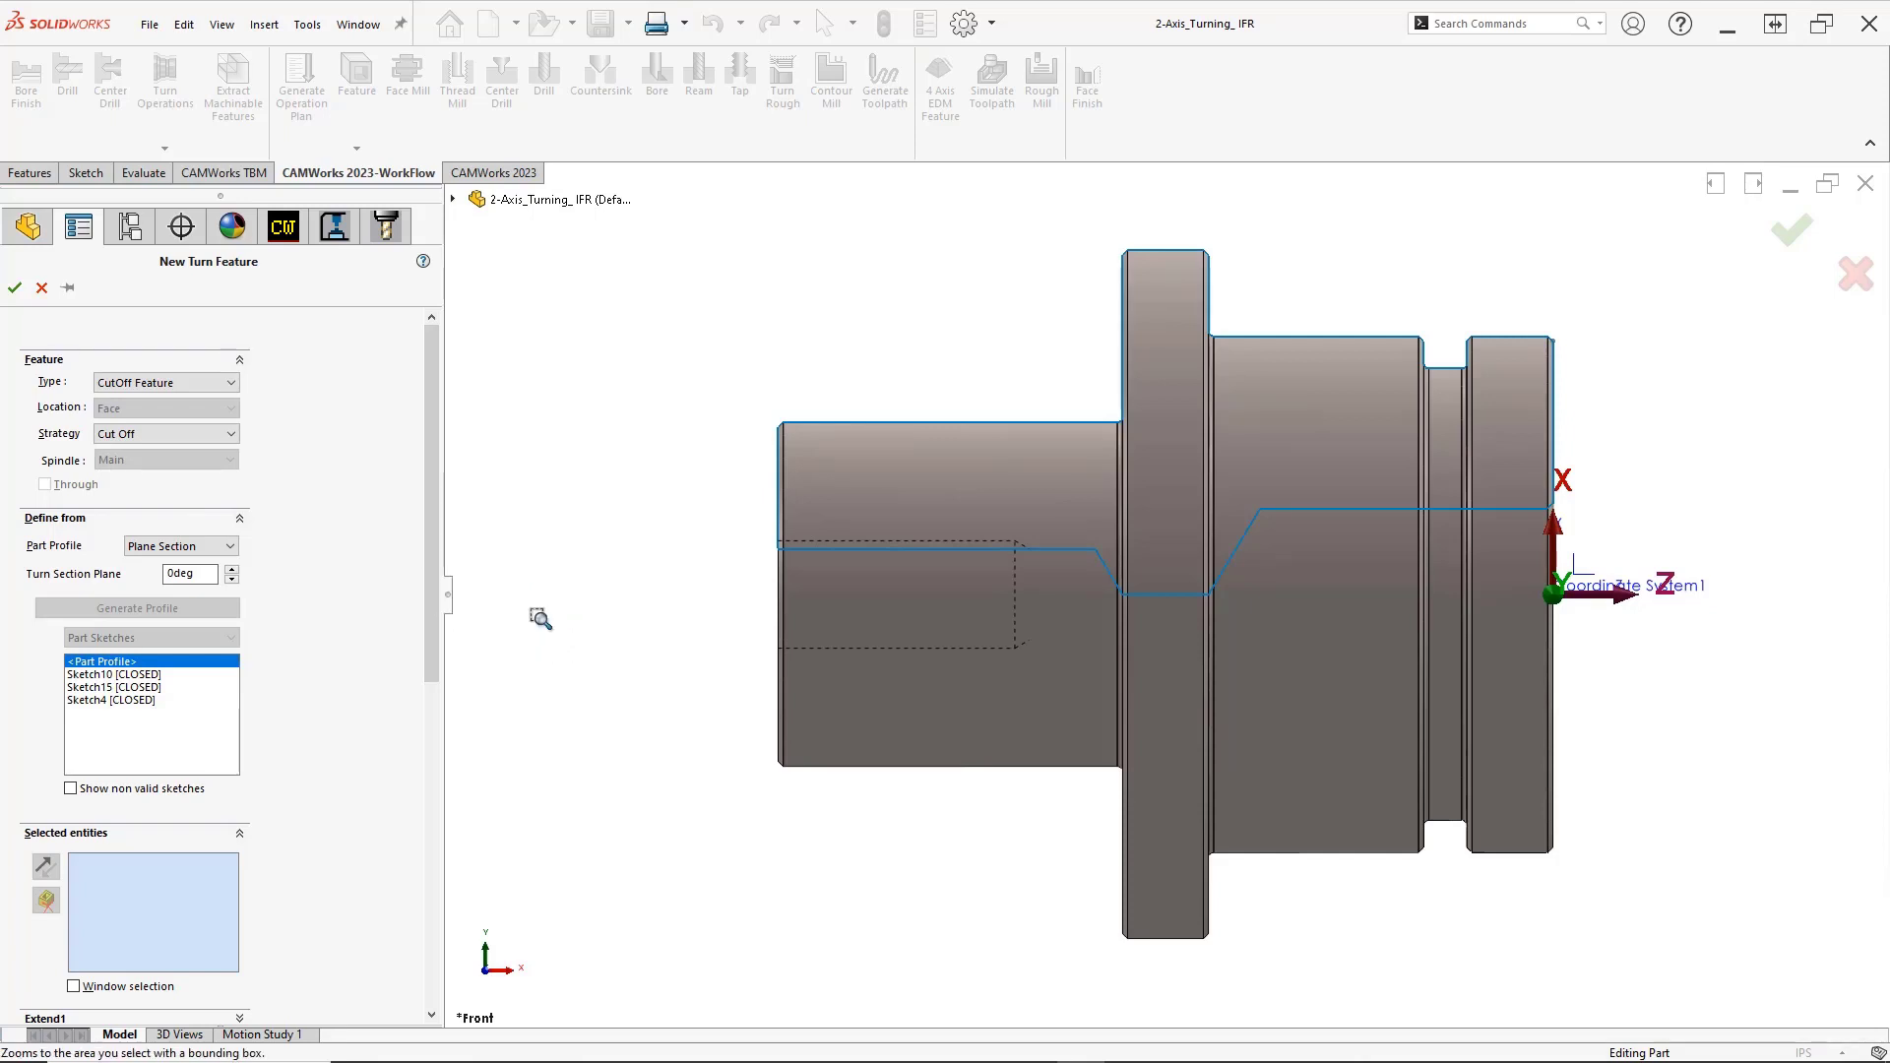
pyautogui.moveTo(670, 329); pyautogui.dragTo(976, 640)
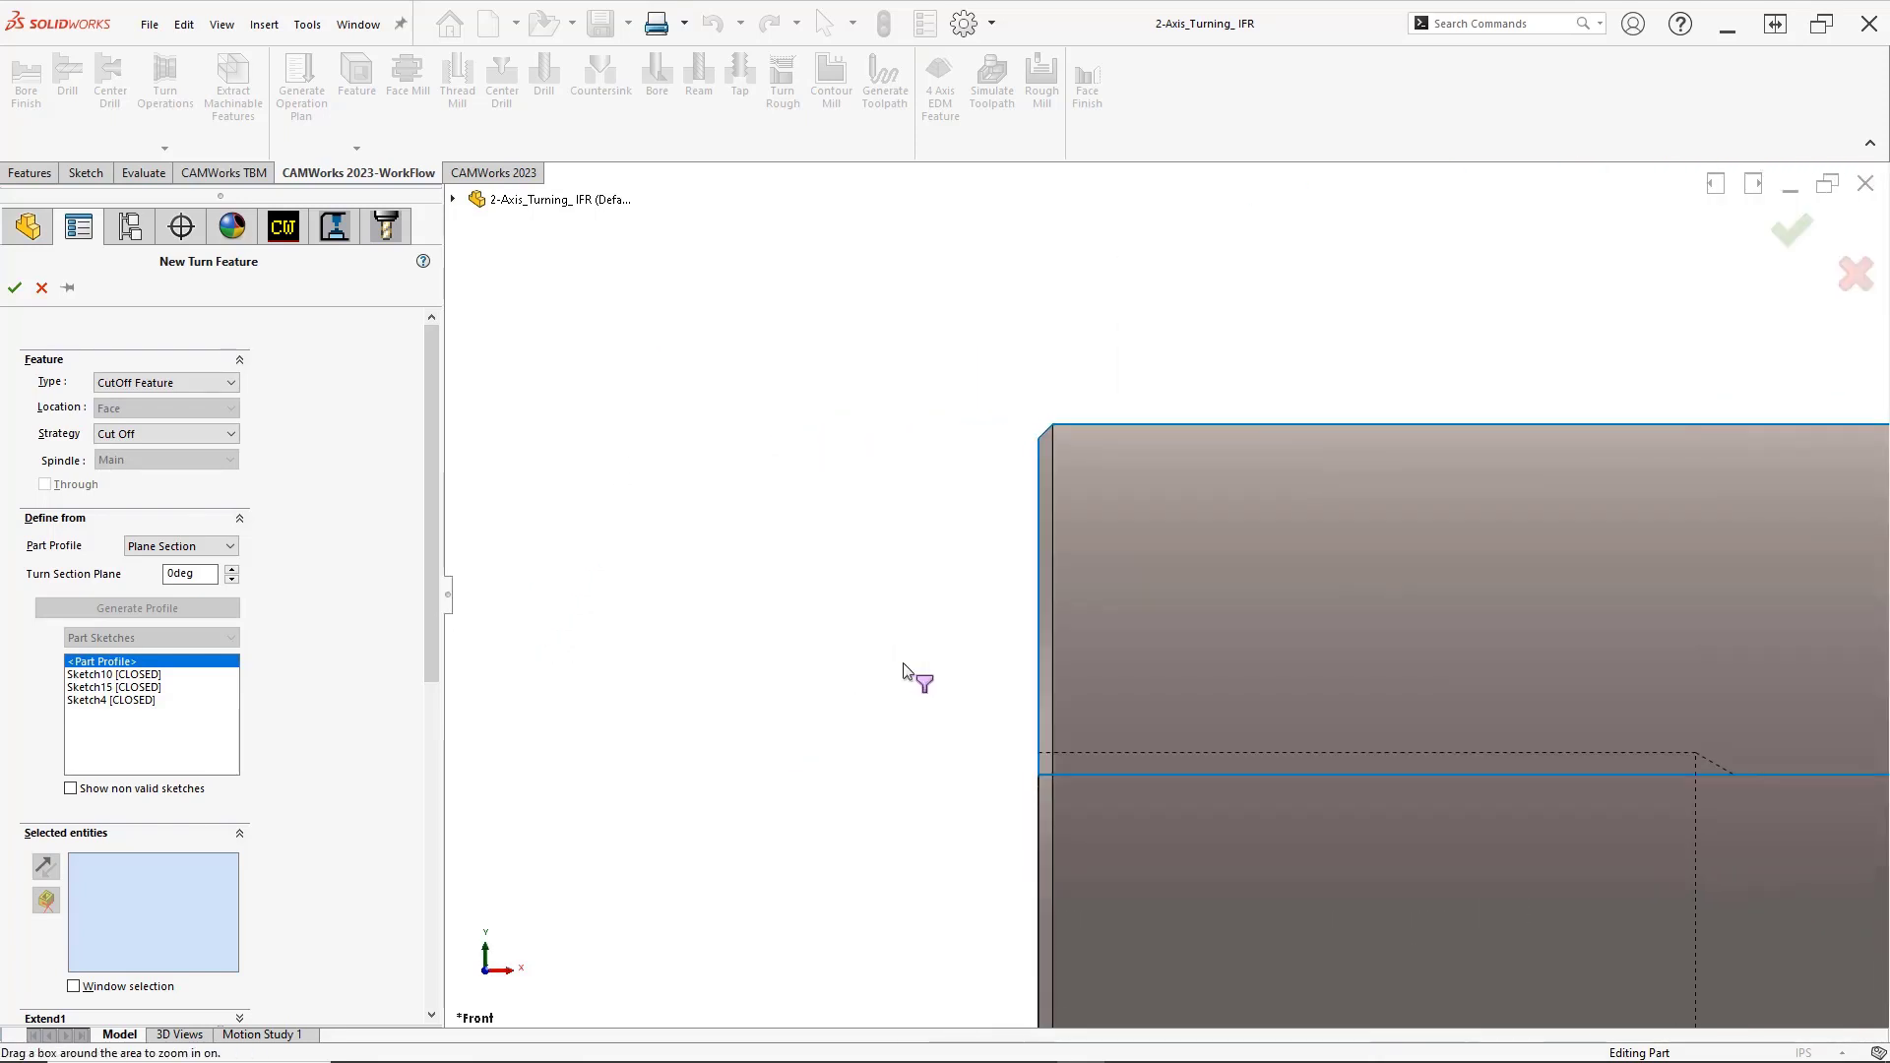
pyautogui.click(1042, 658)
pyautogui.rightClick(1041, 657)
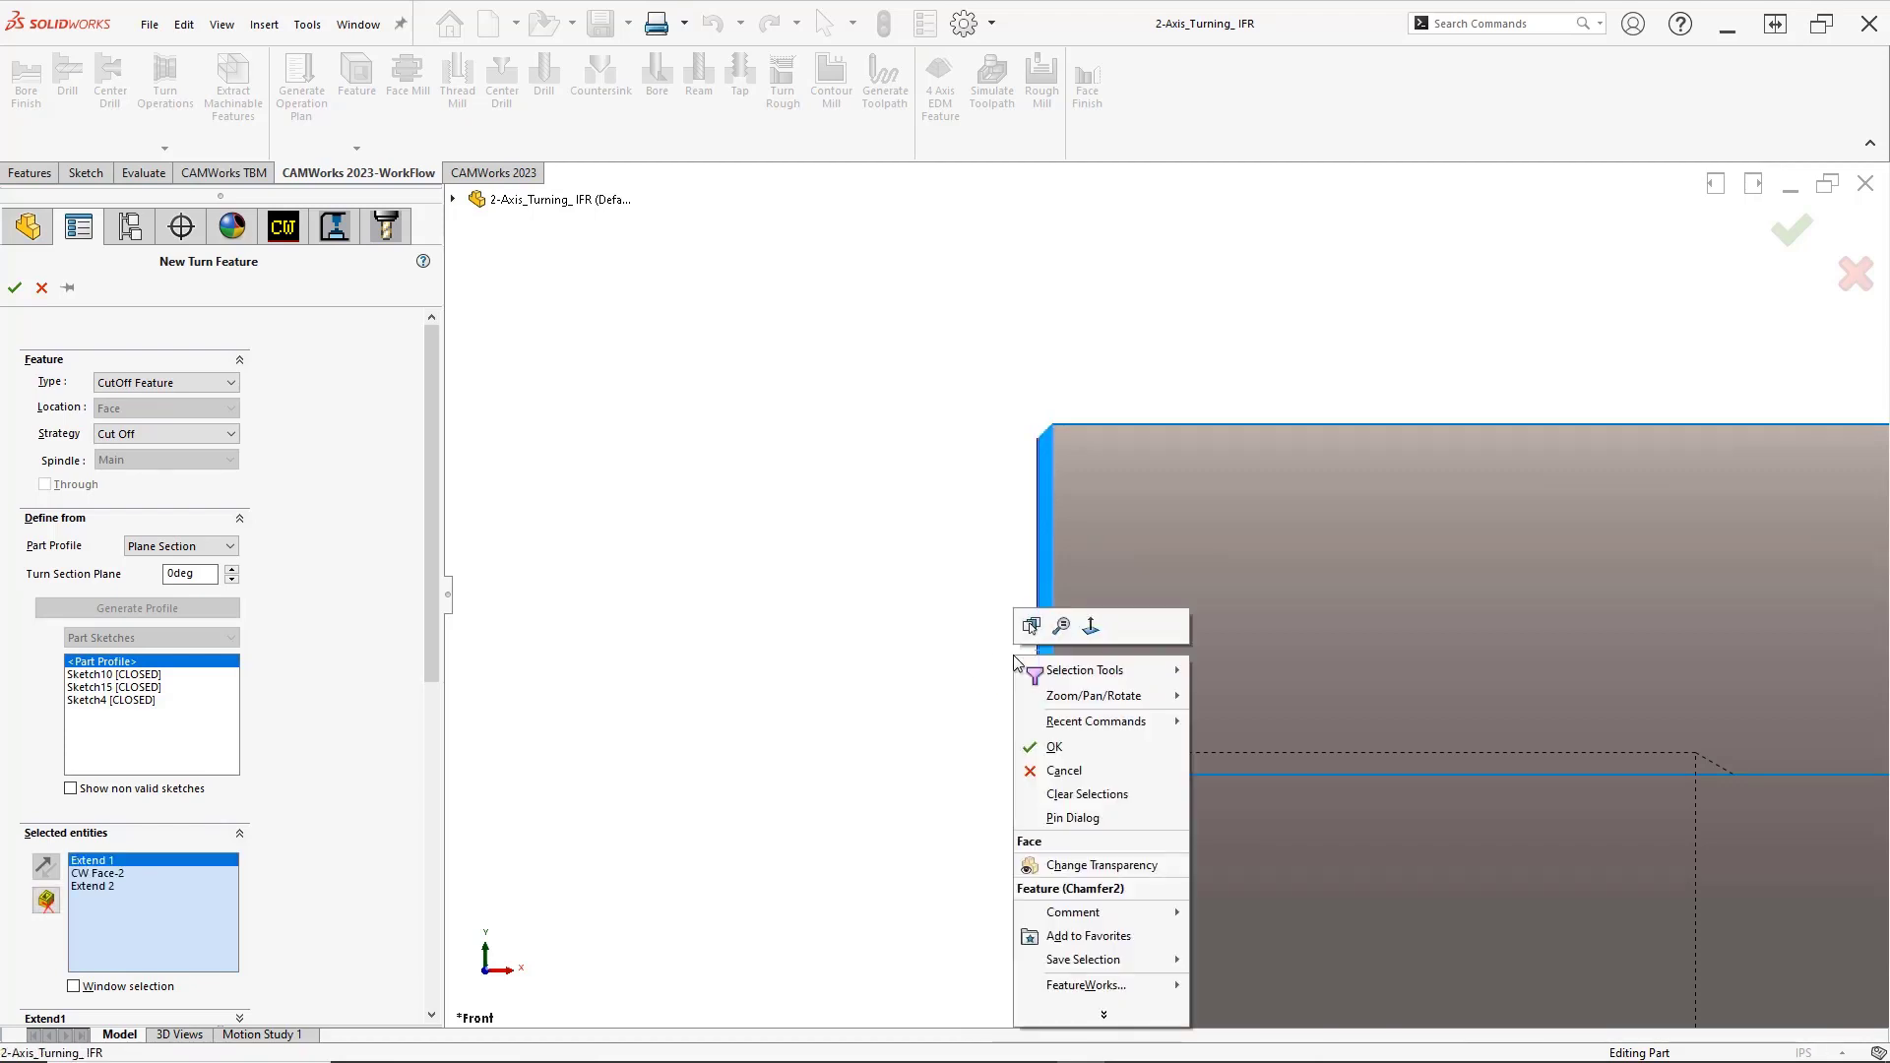
pyautogui.click(1028, 750)
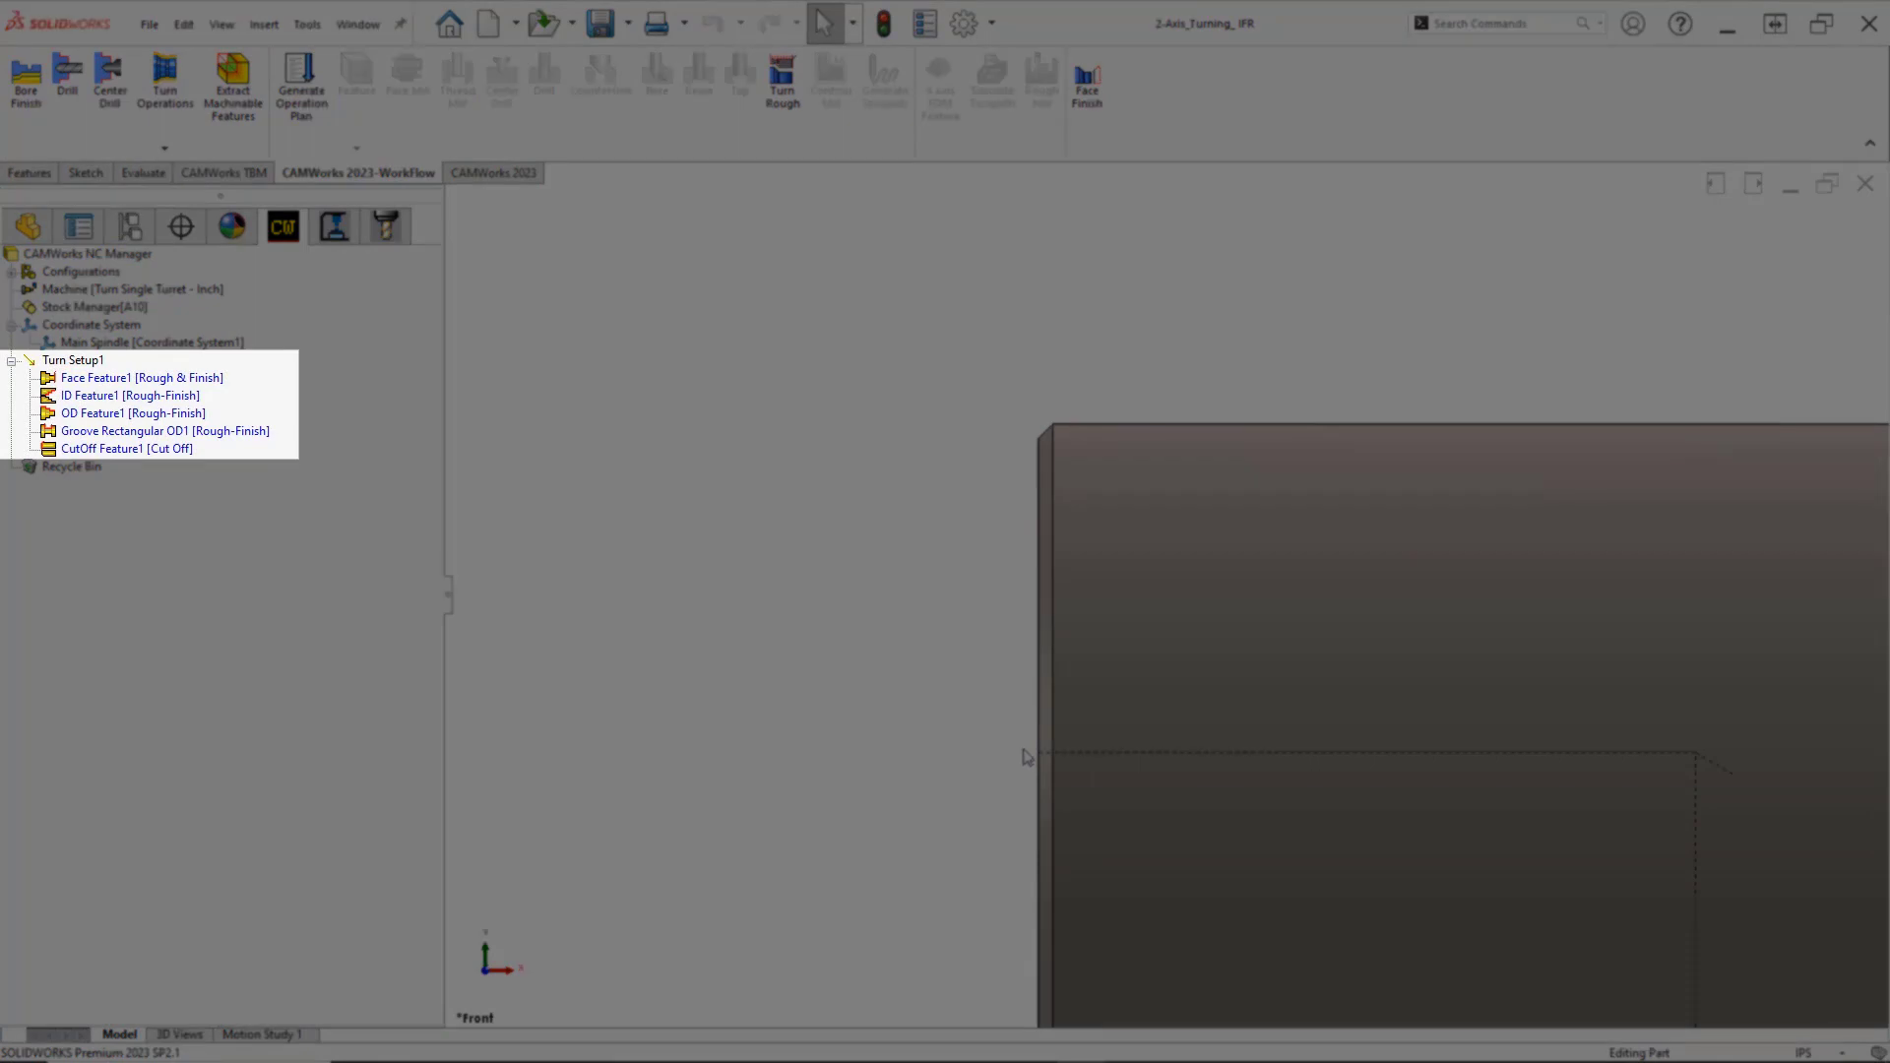
# Return to the trimetric view and generate the operation plan for Turn Setup1
pyautogui.press('space')
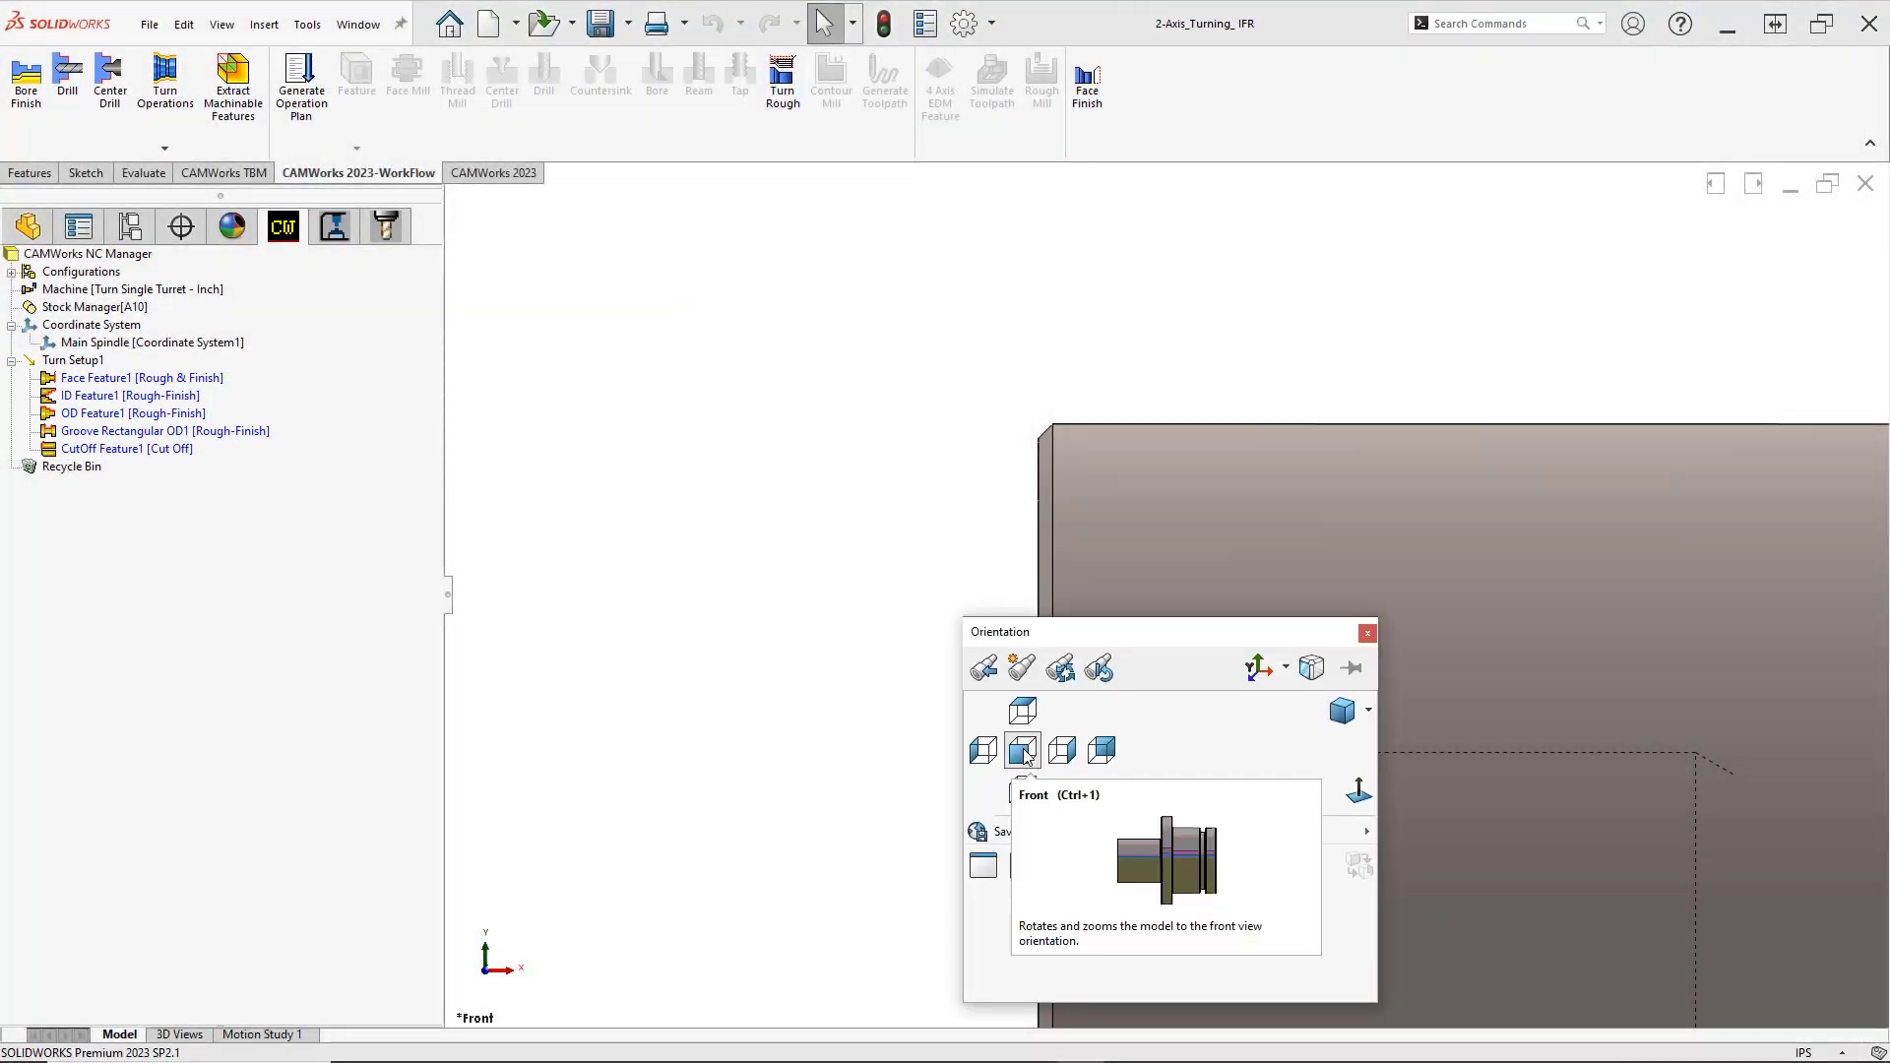
pyautogui.click(1342, 713)
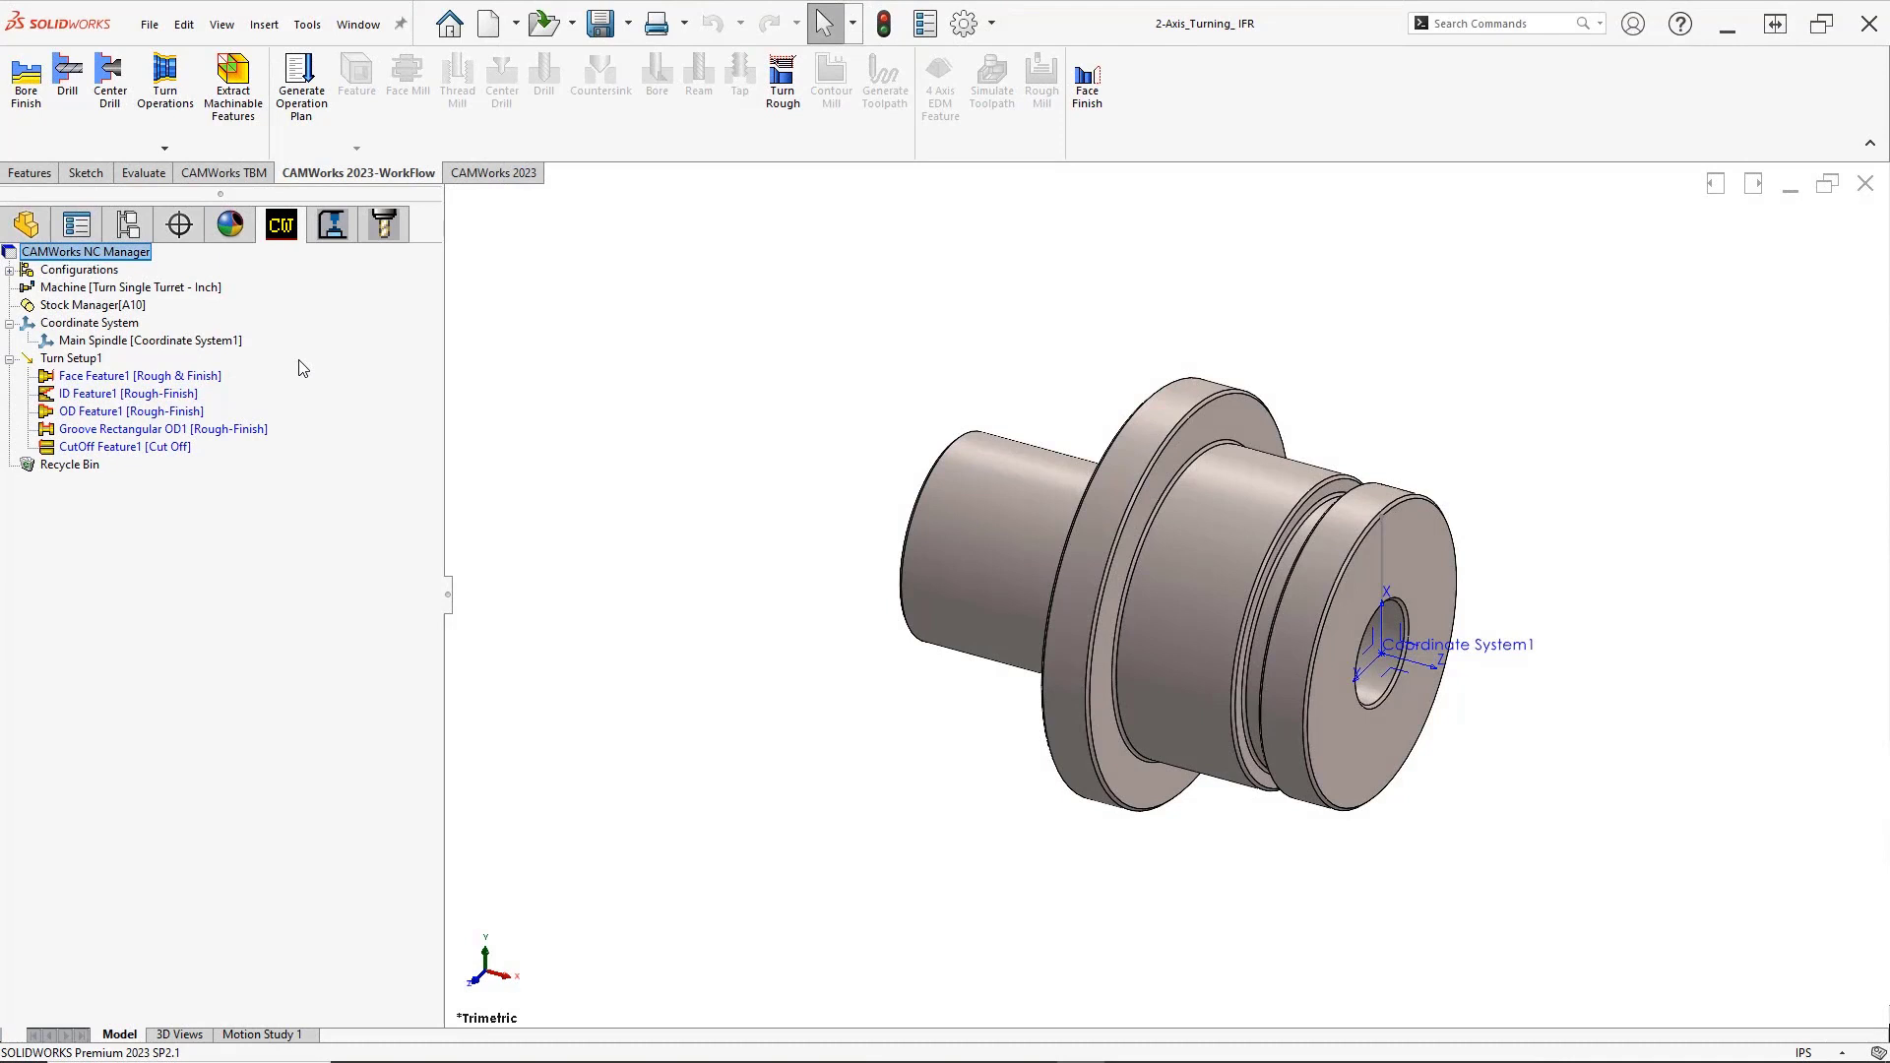
pyautogui.rightClick(98, 366)
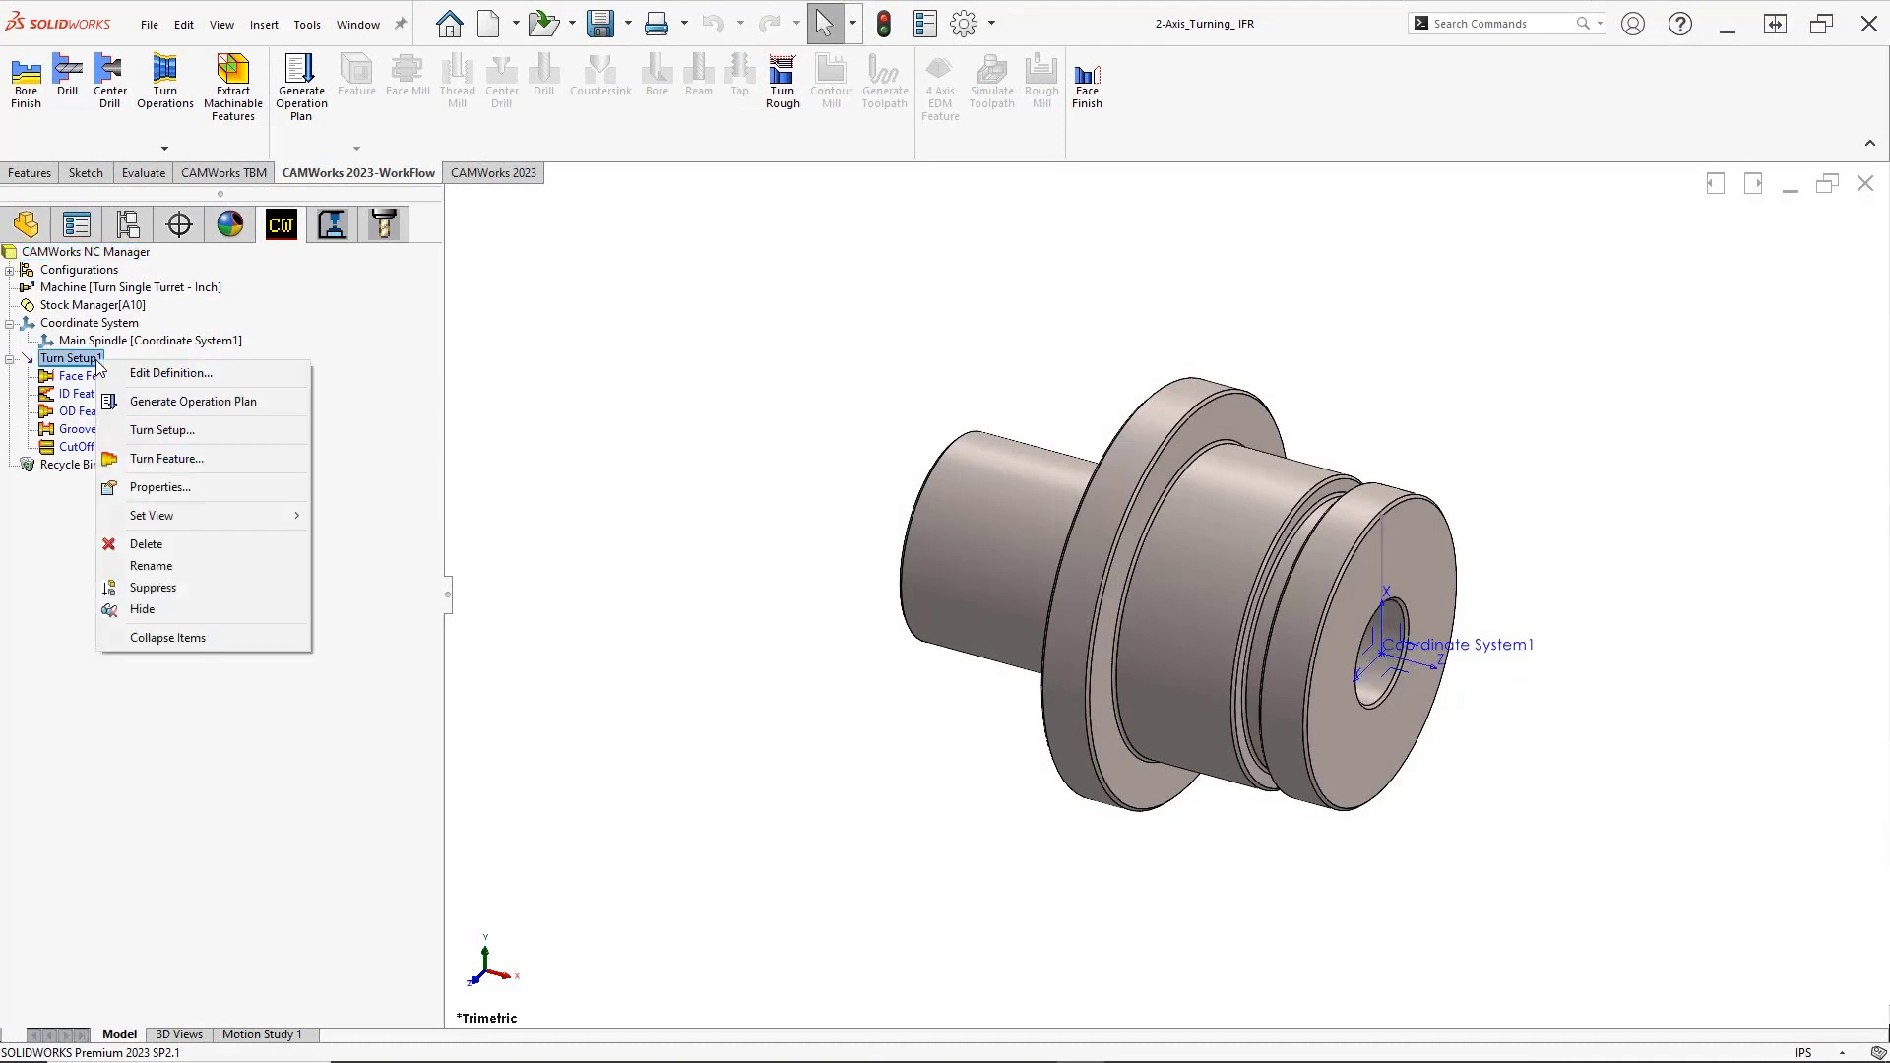
pyautogui.click(125, 402)
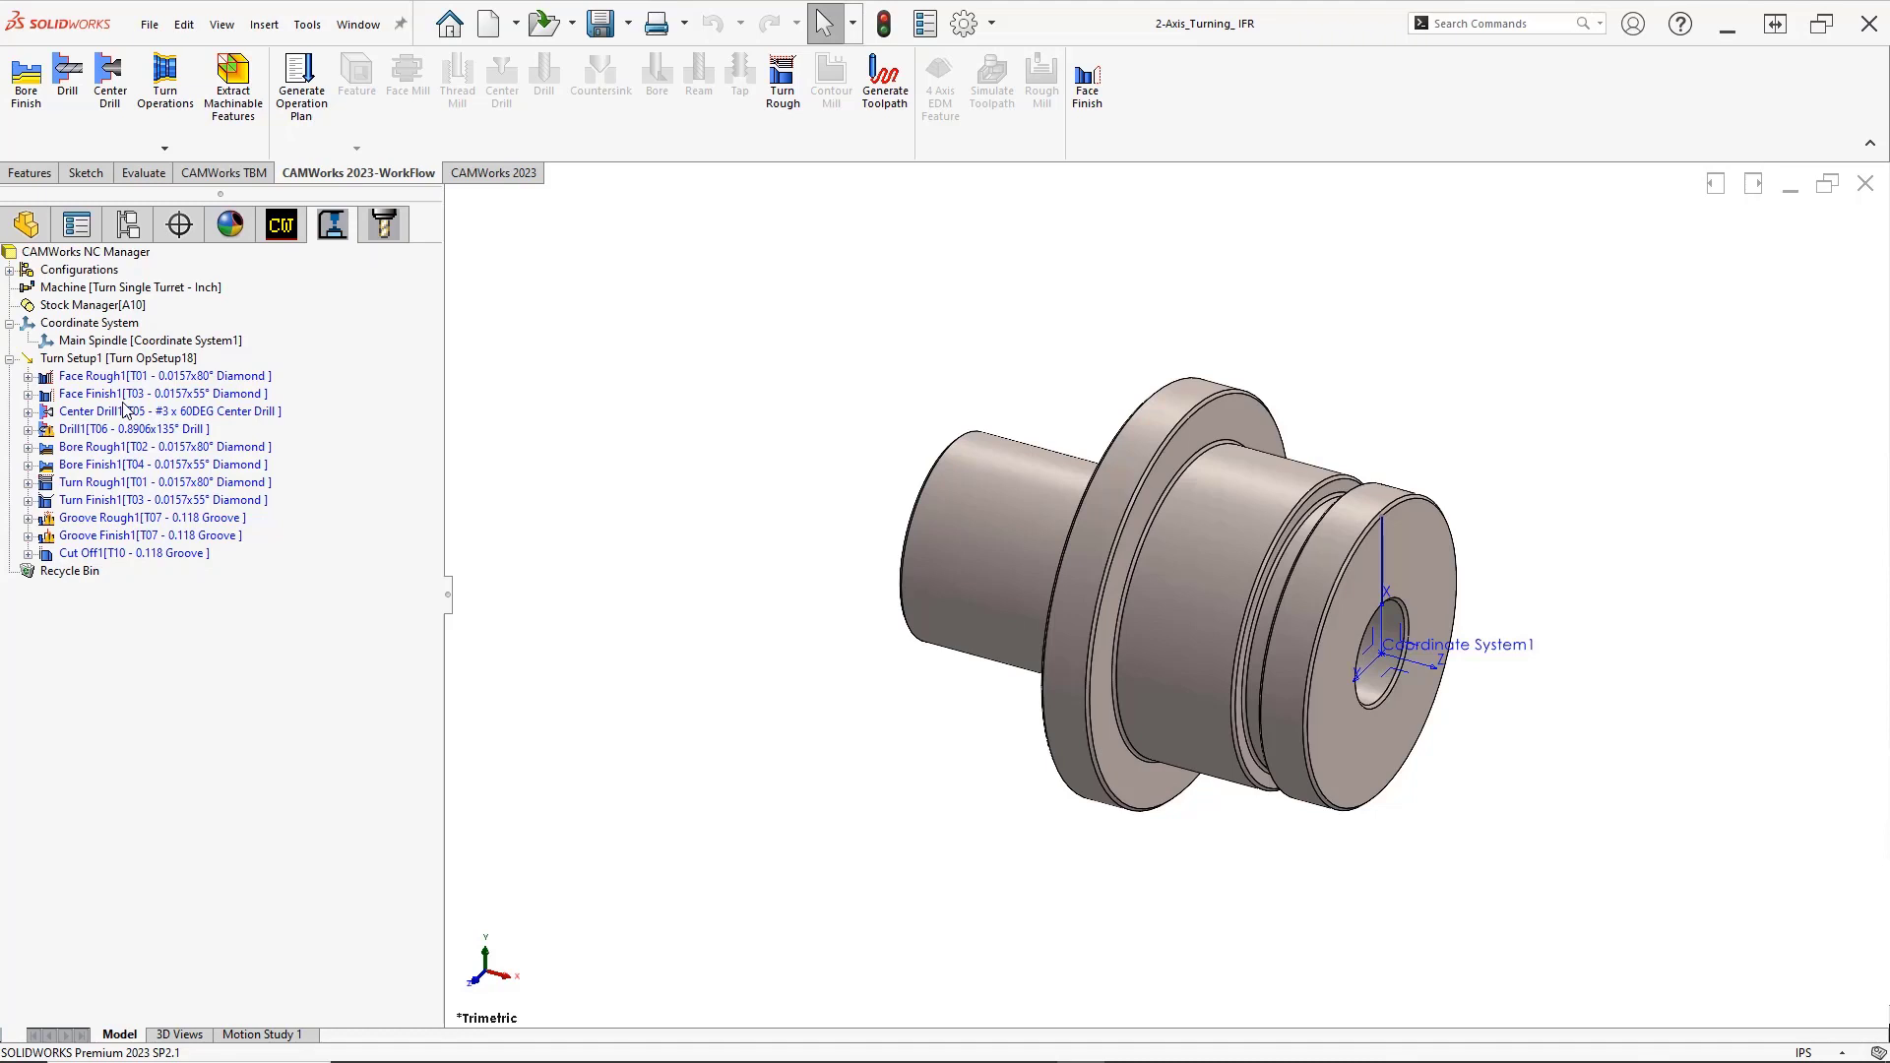
# Generate the toolpaths for all operations in Turn Setup1 and display the individual face, center drill and drill toolpaths
pyautogui.rightClick(150, 362)
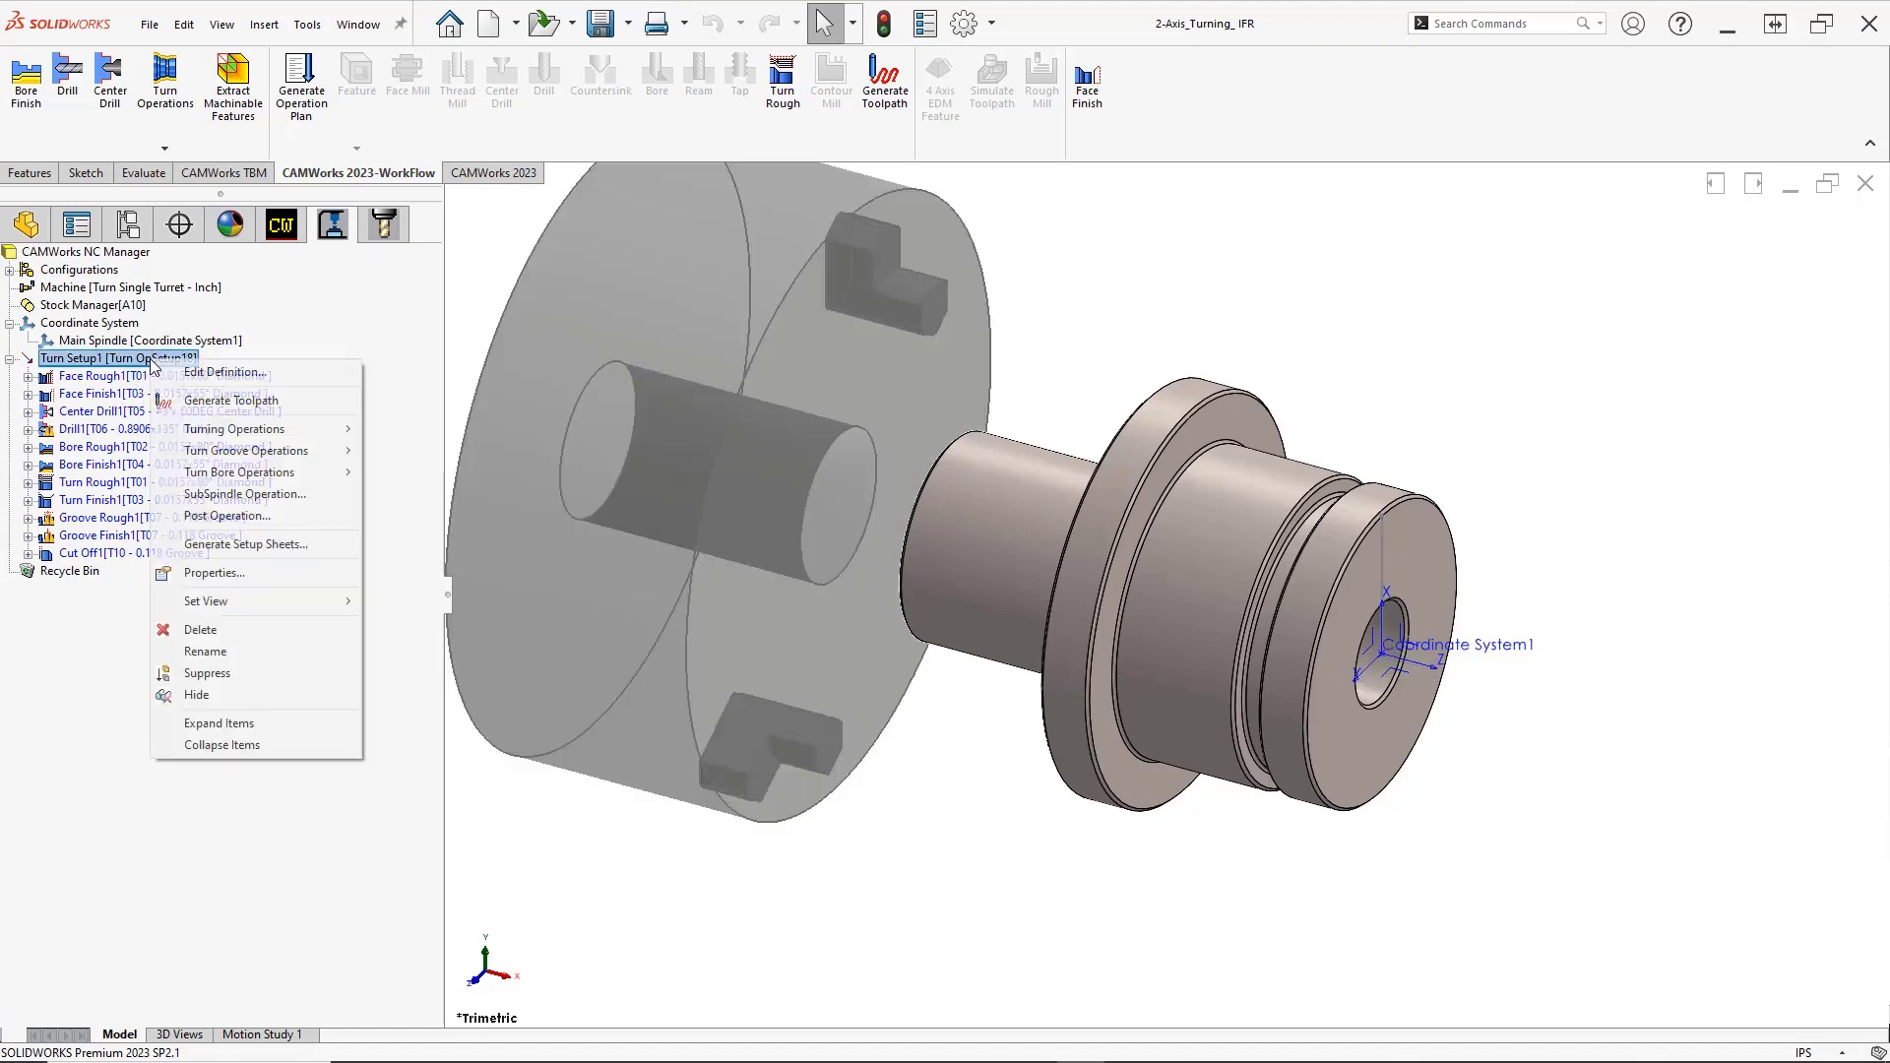
pyautogui.click(180, 404)
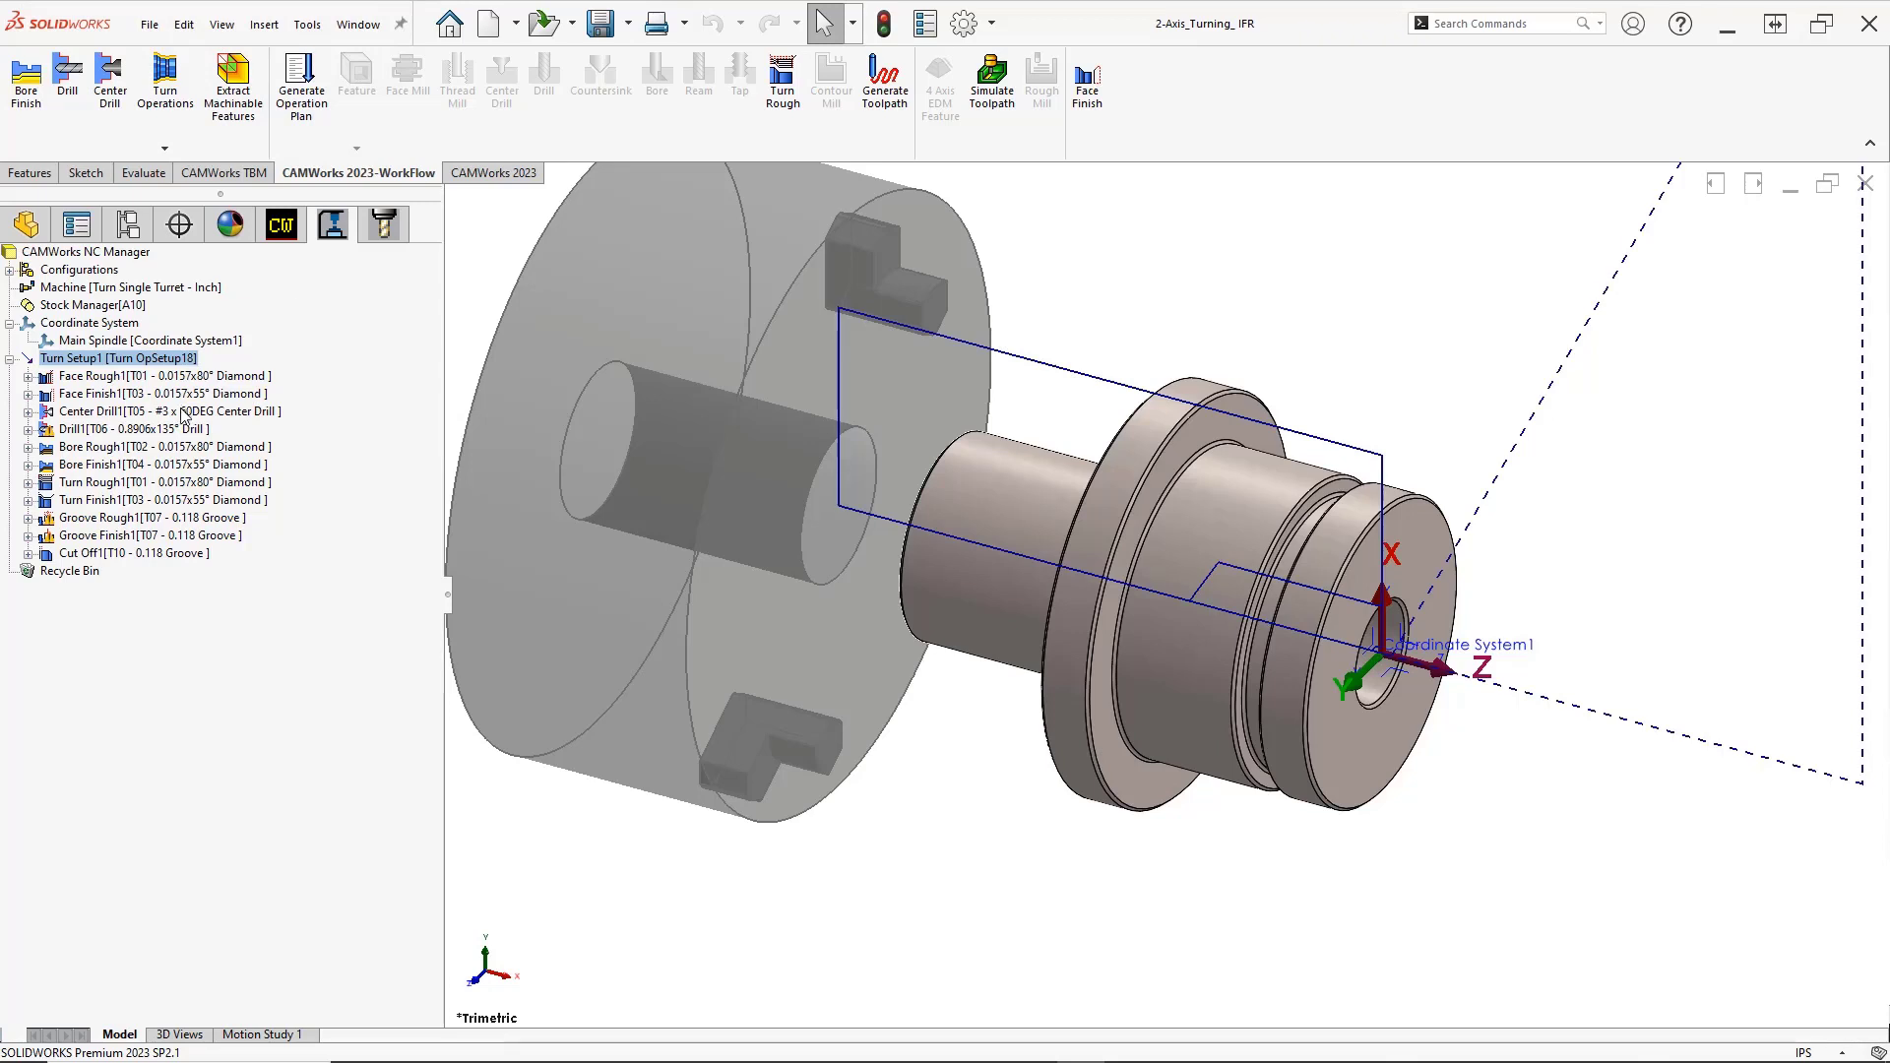
pyautogui.press('Down')
pyautogui.press('Down')
pyautogui.click(189, 413)
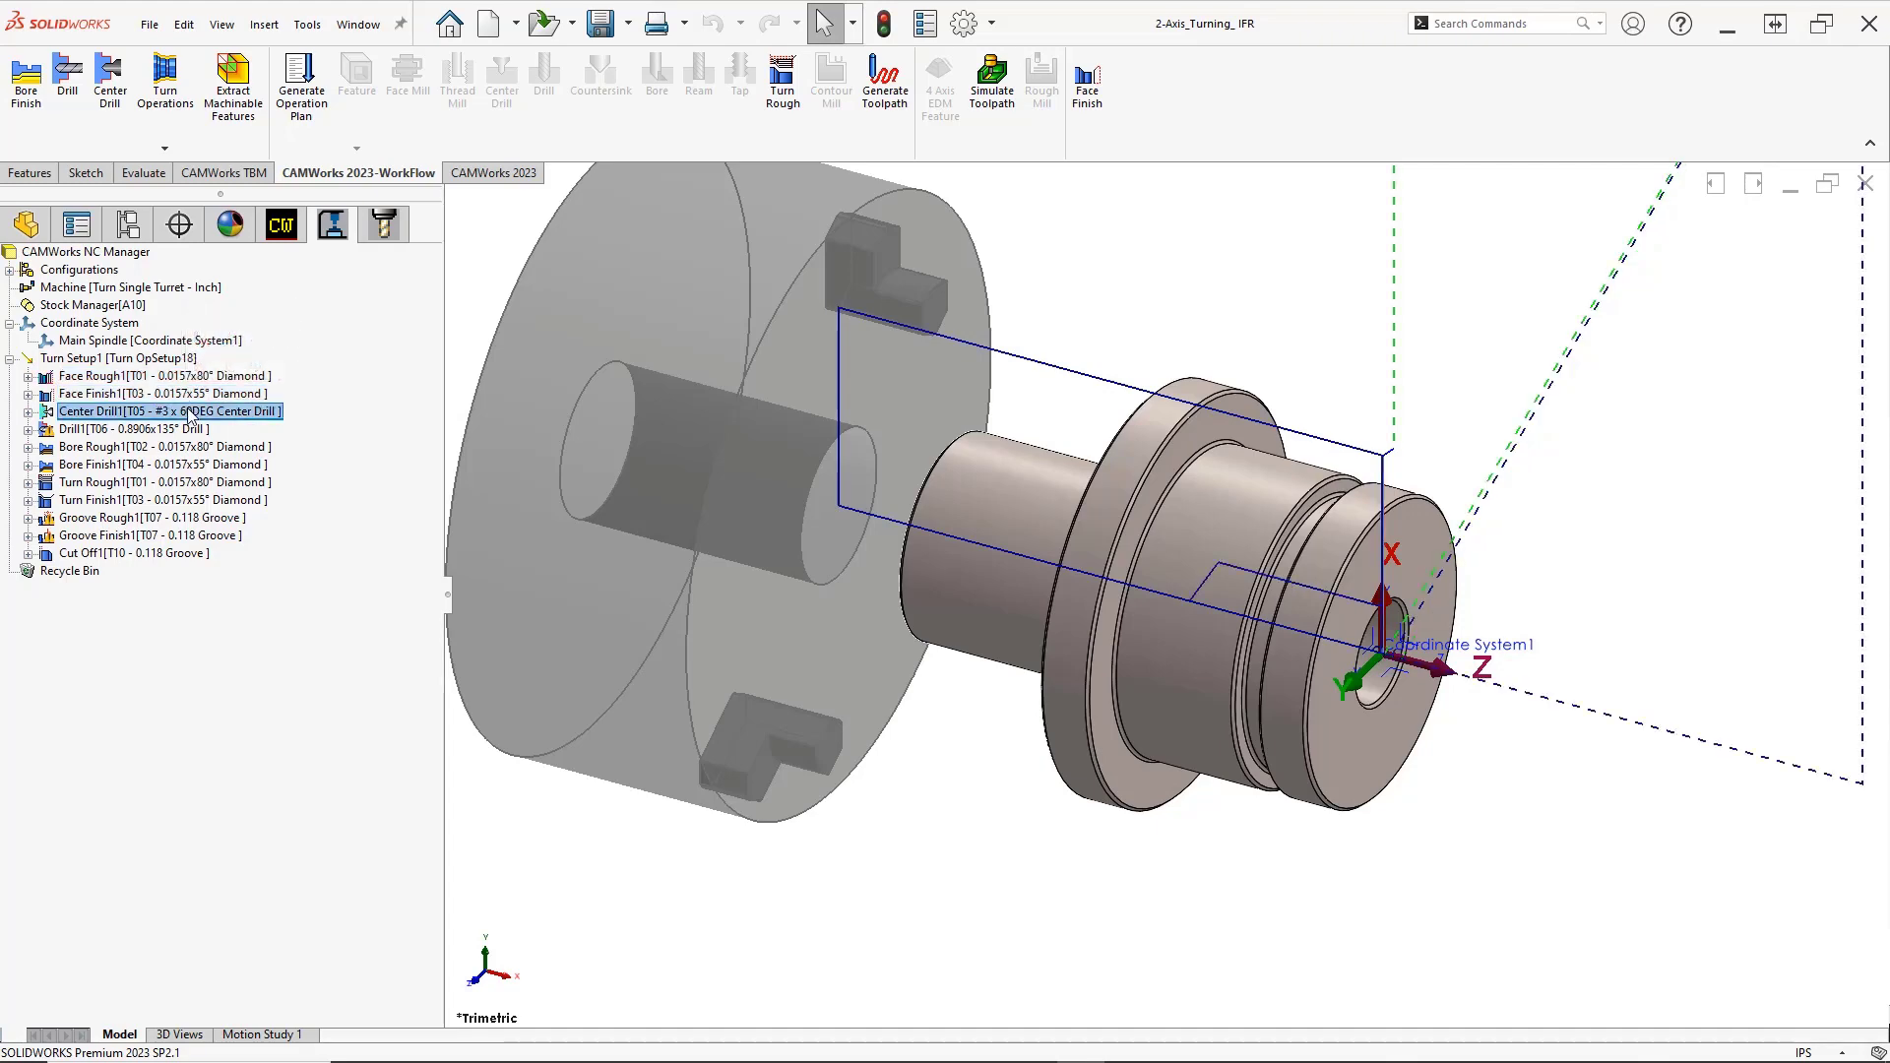
pyautogui.click(190, 430)
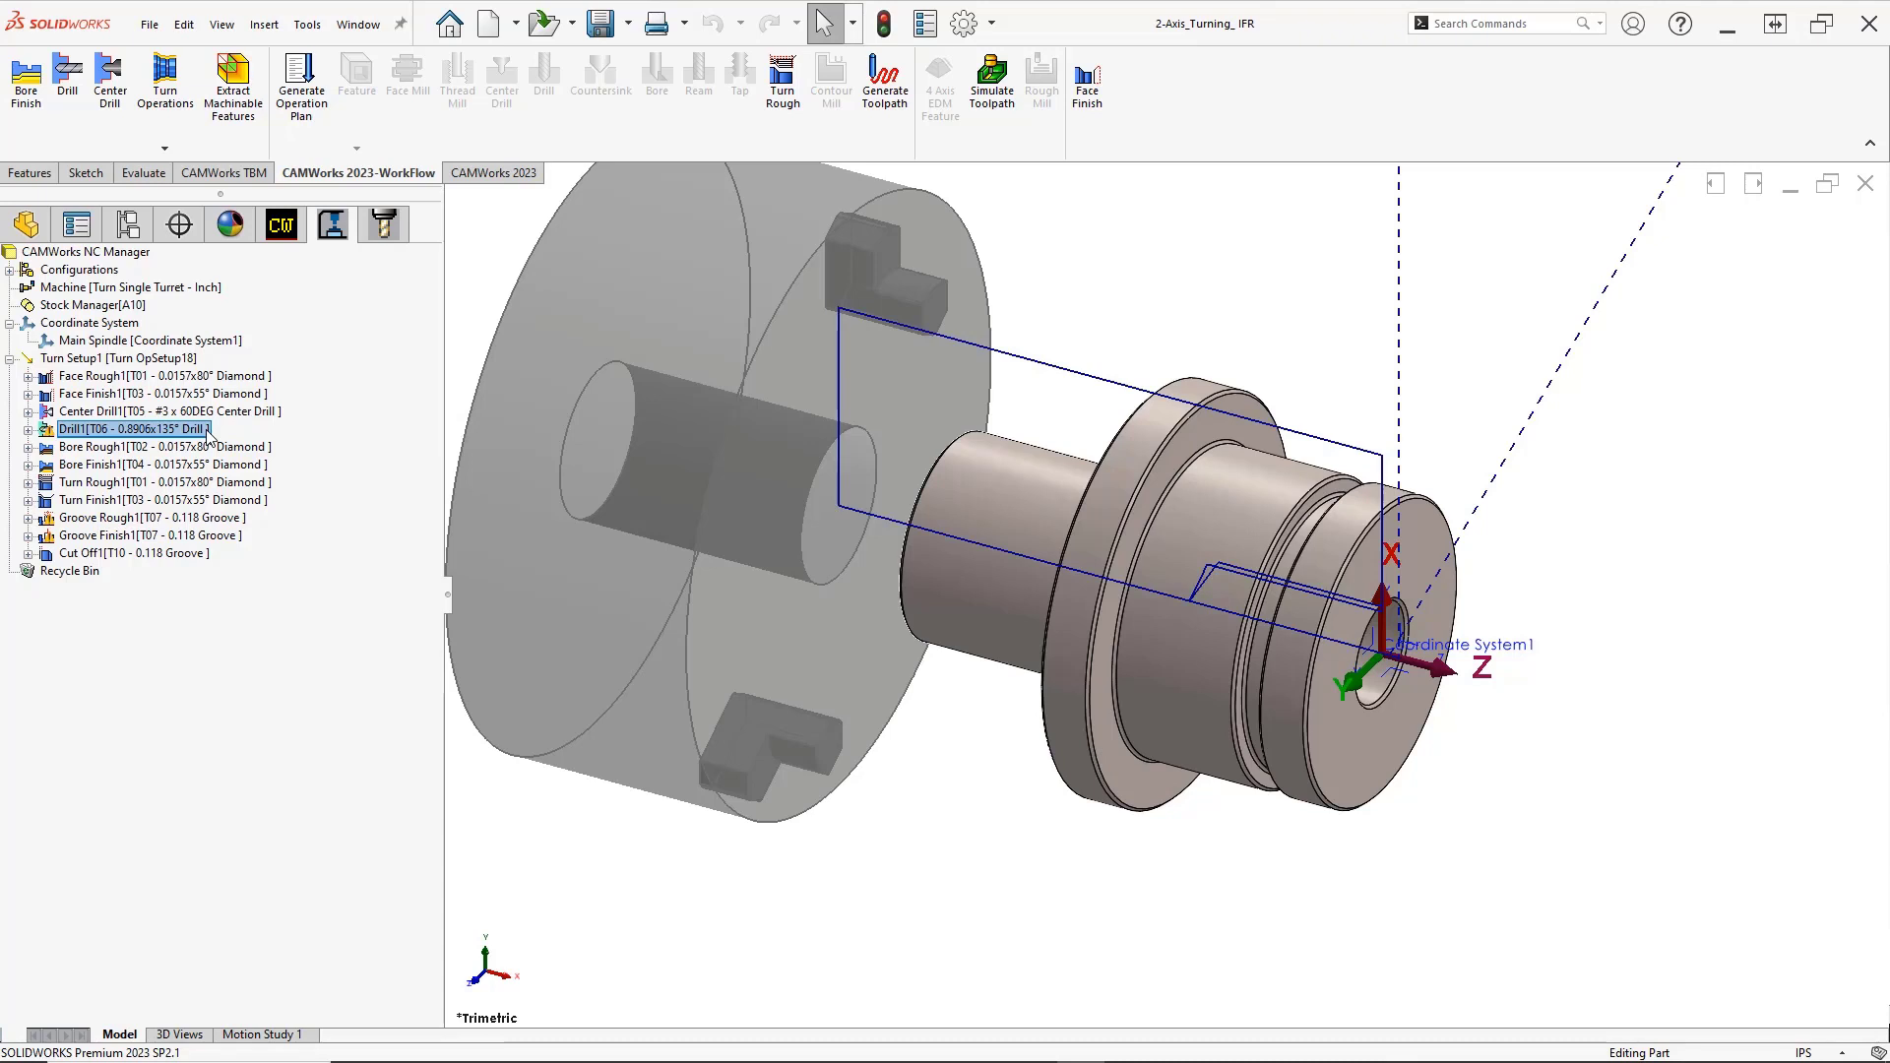
# Check what is wrong with the Drill and Groove Rough operations and clear the tool crib error on each
pyautogui.rightClick(209, 436)
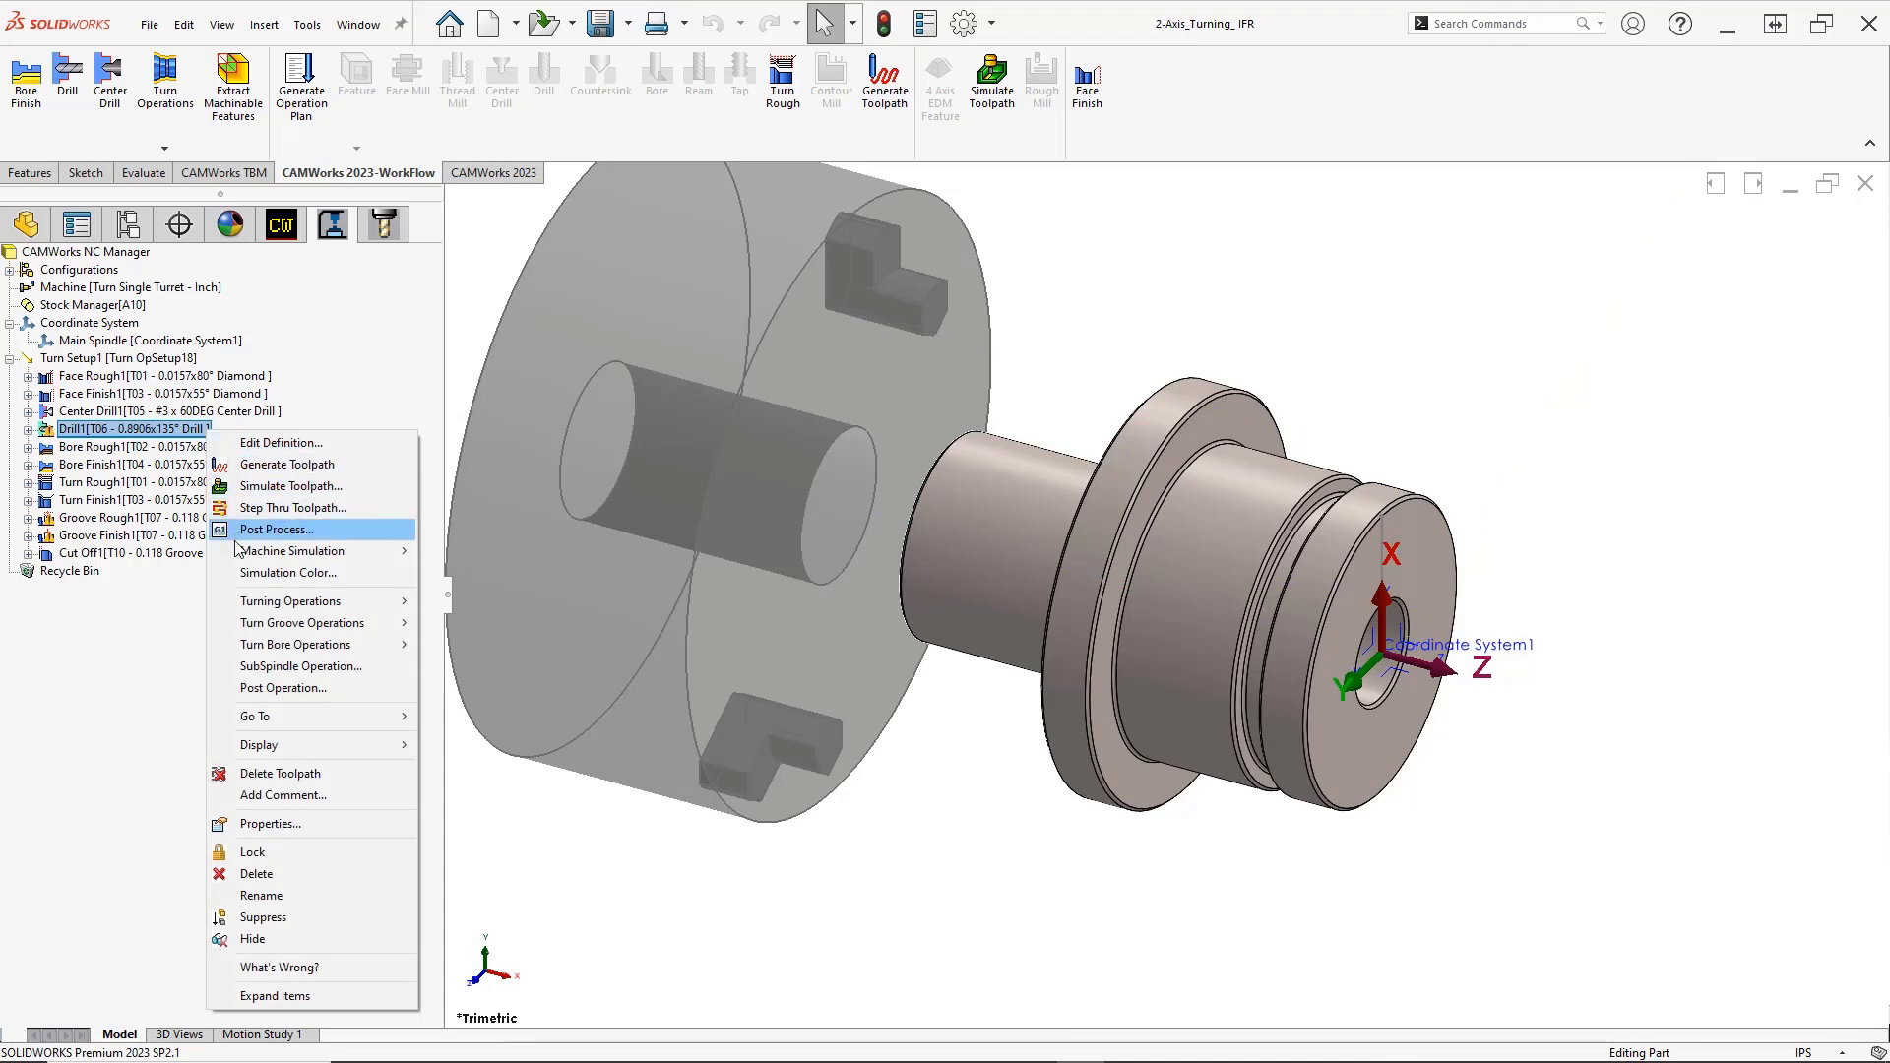
pyautogui.click(232, 971)
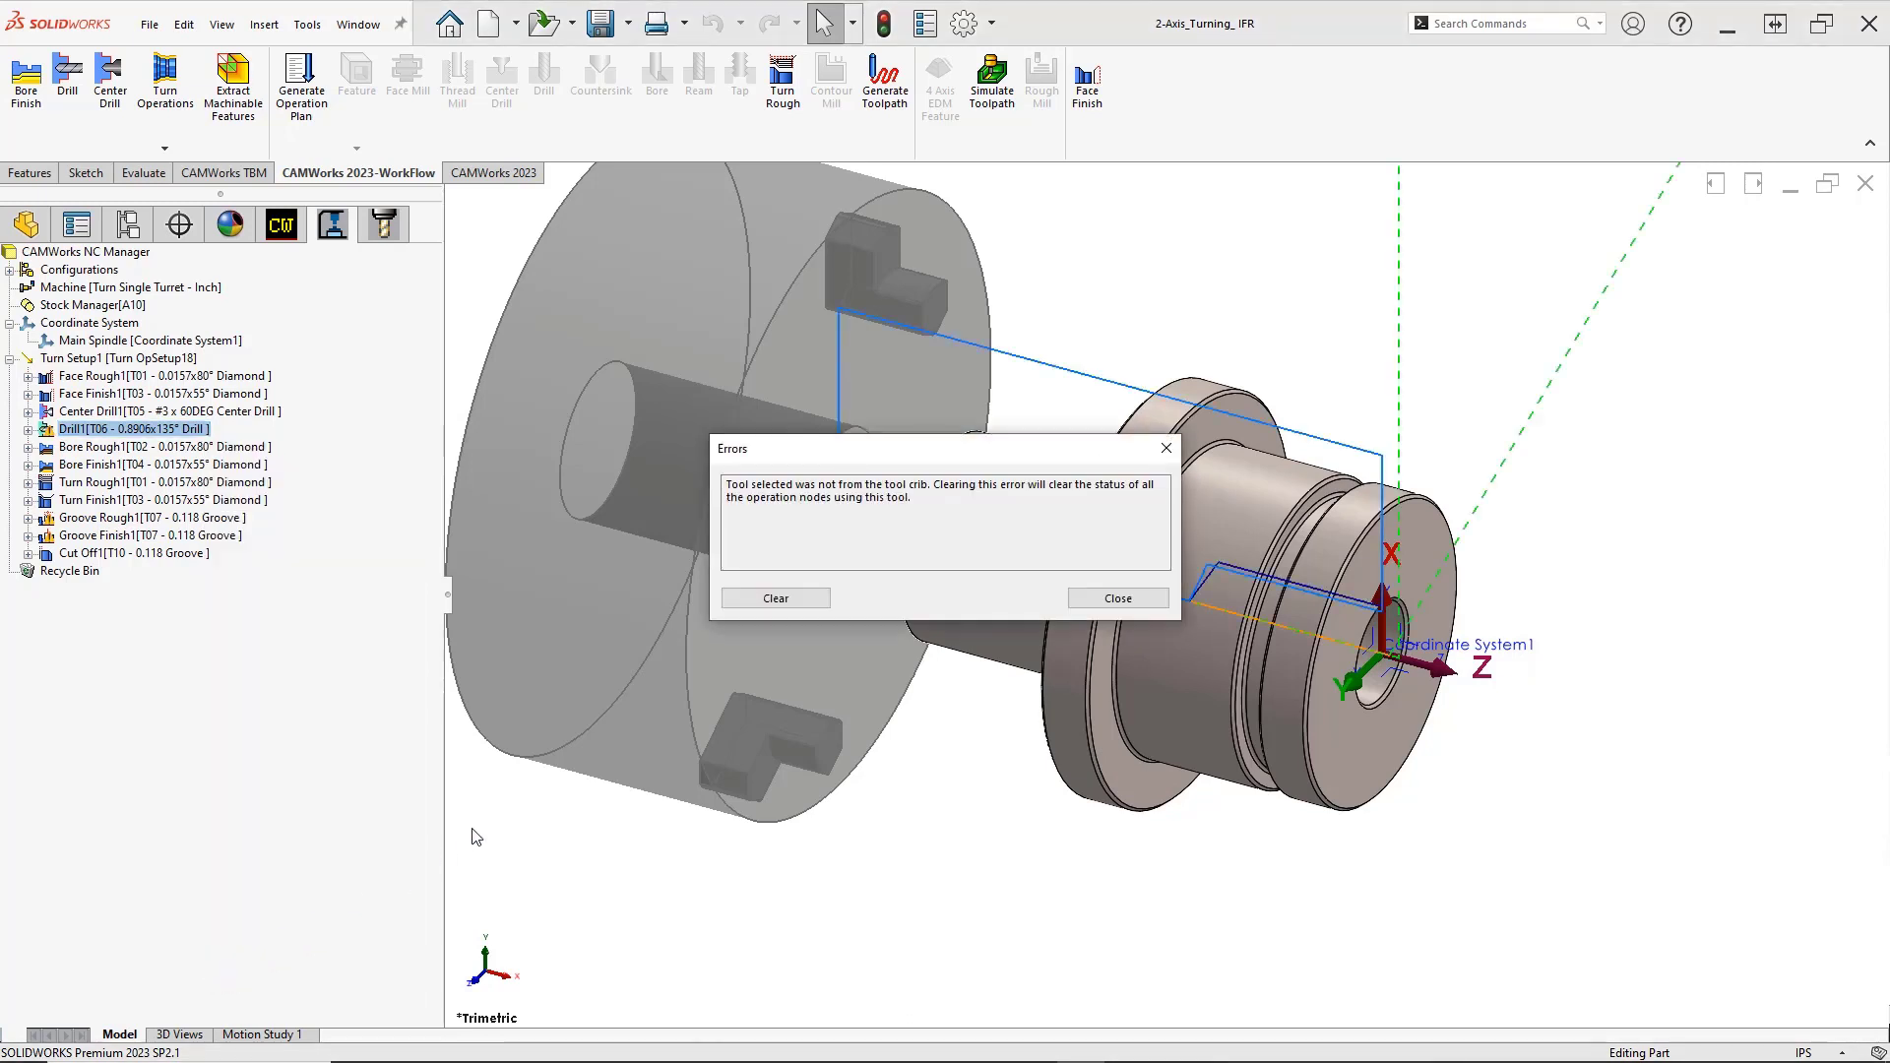
pyautogui.click(745, 605)
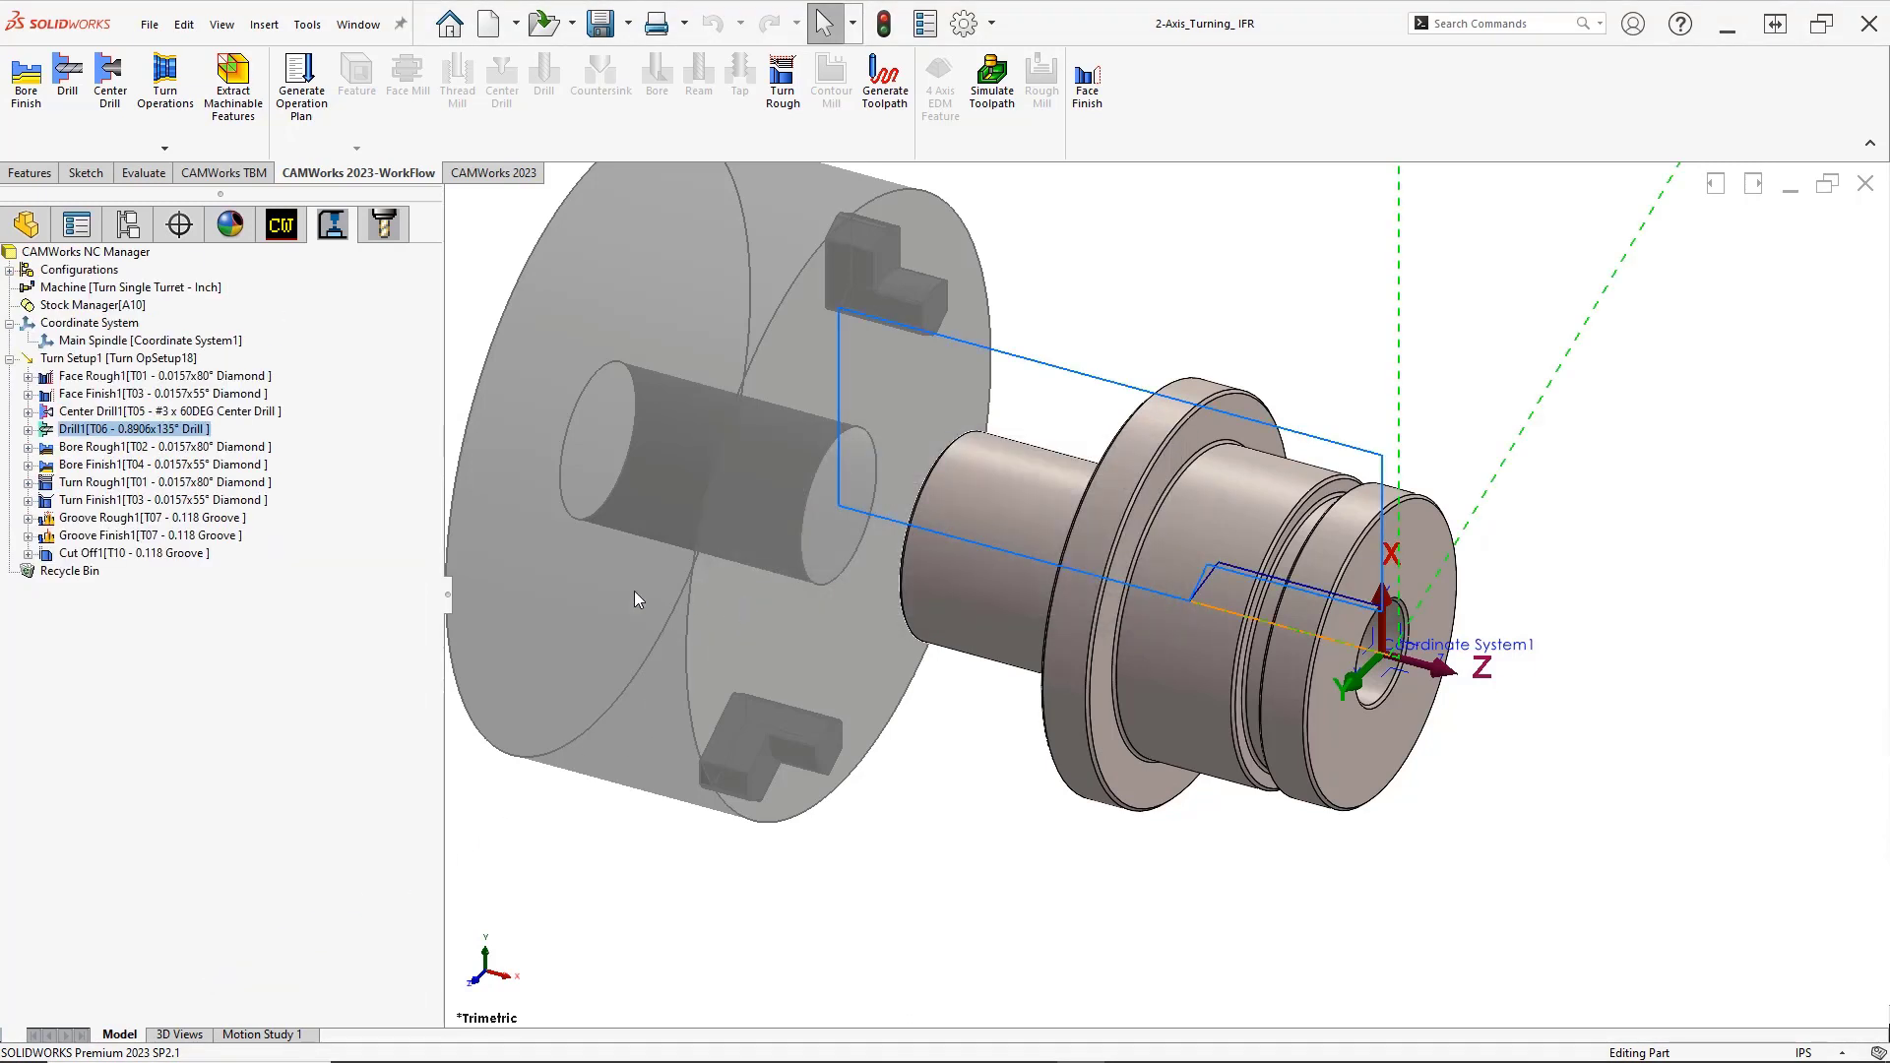
pyautogui.rightClick(246, 521)
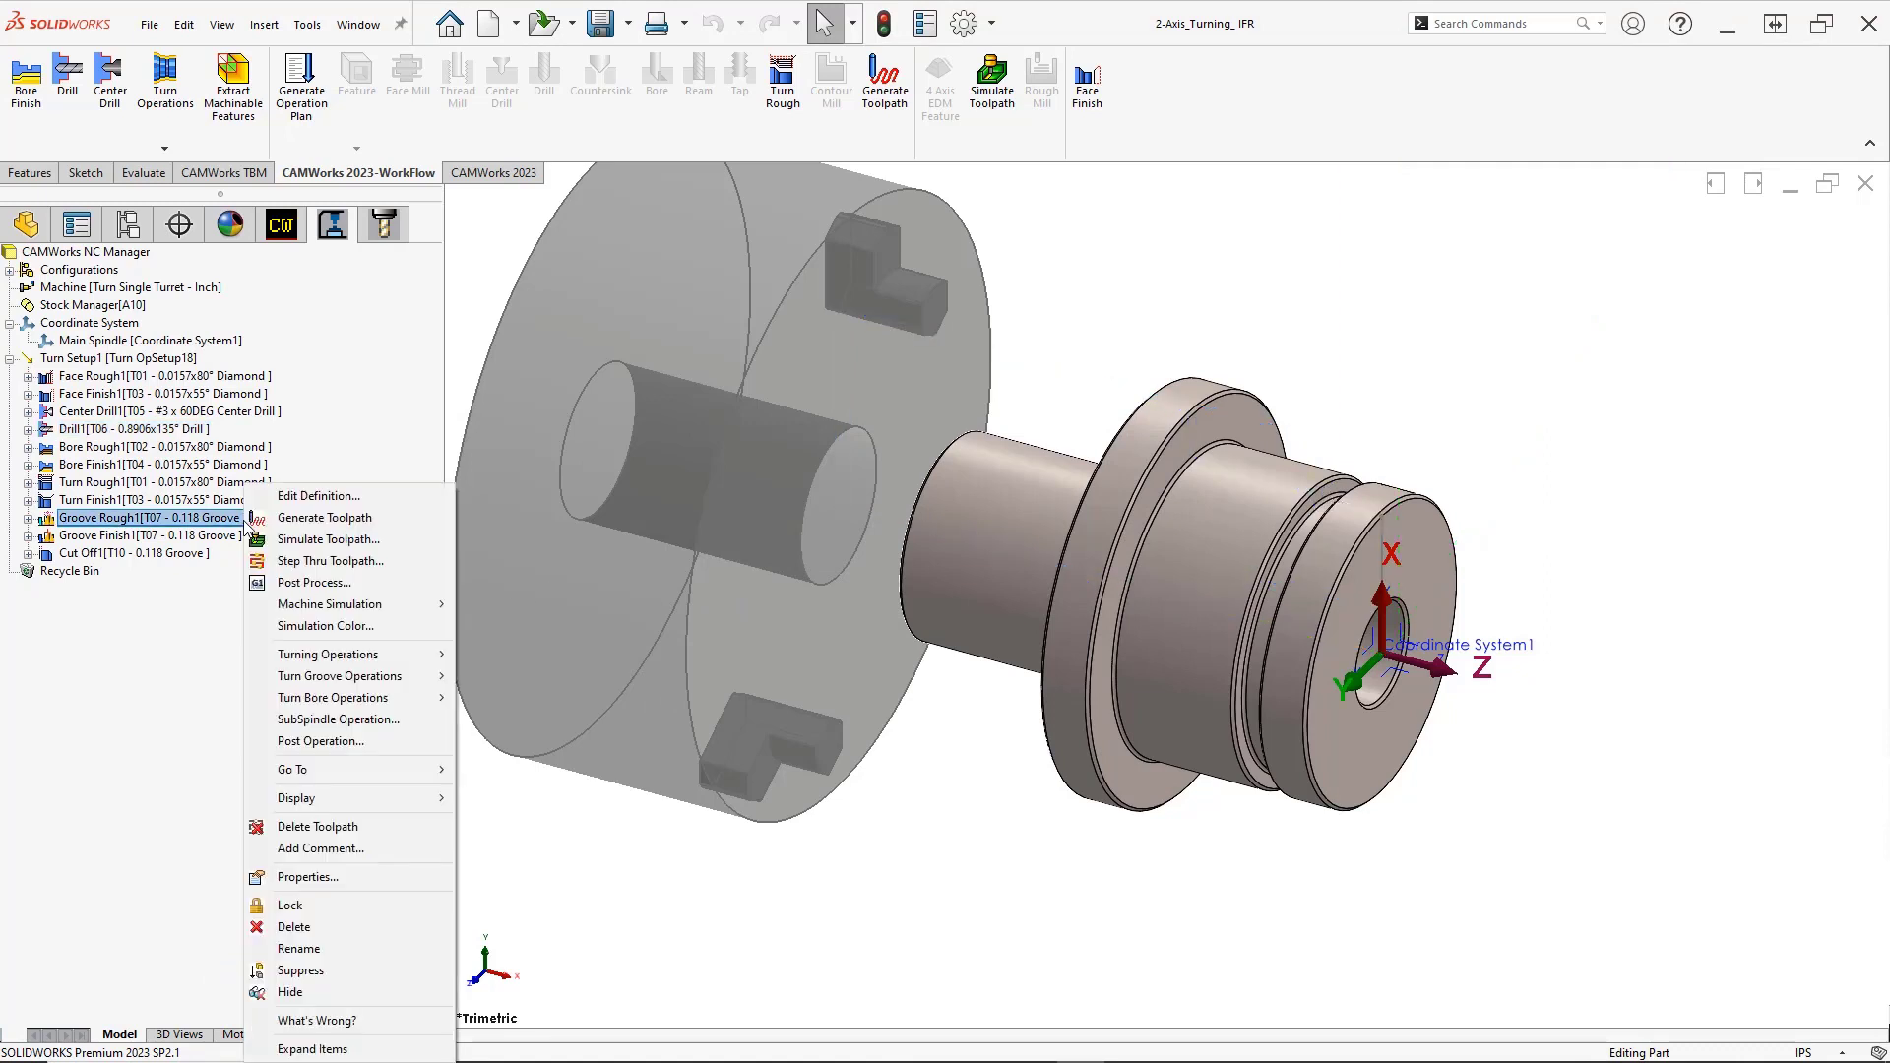
pyautogui.click(263, 1019)
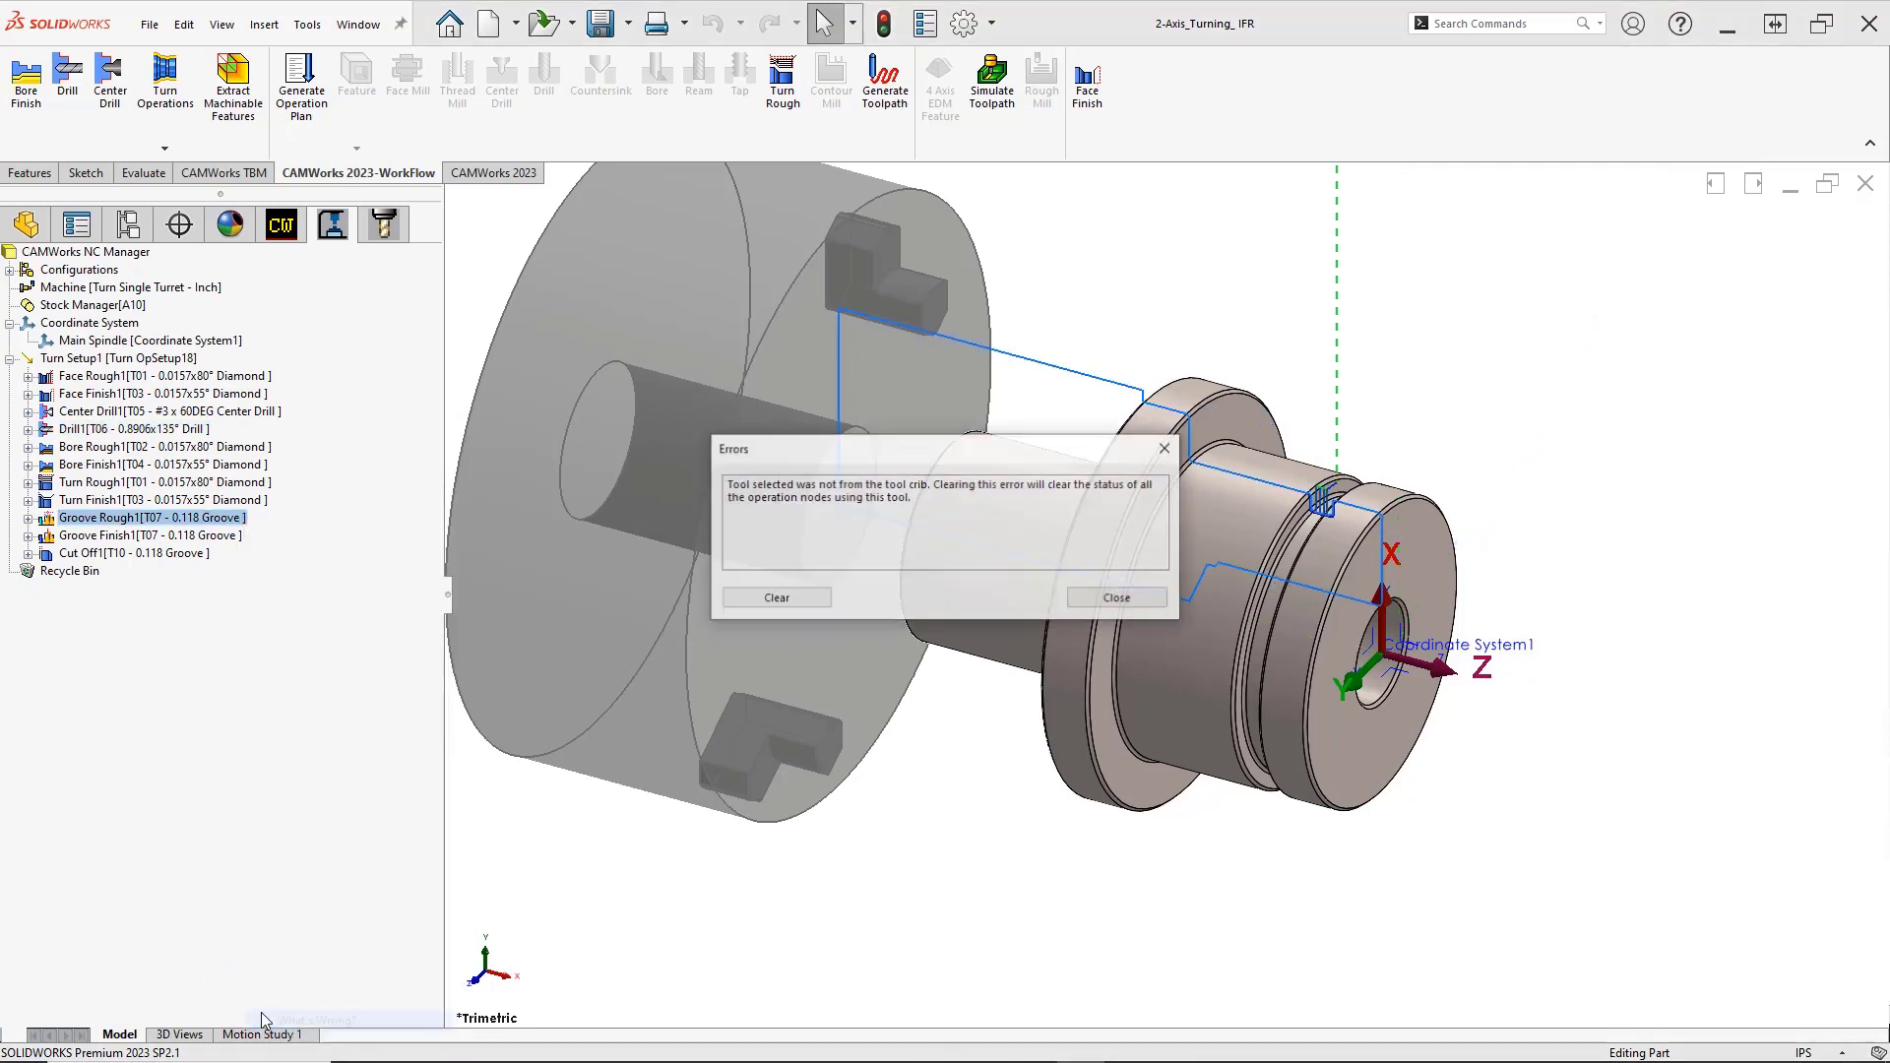
pyautogui.click(735, 603)
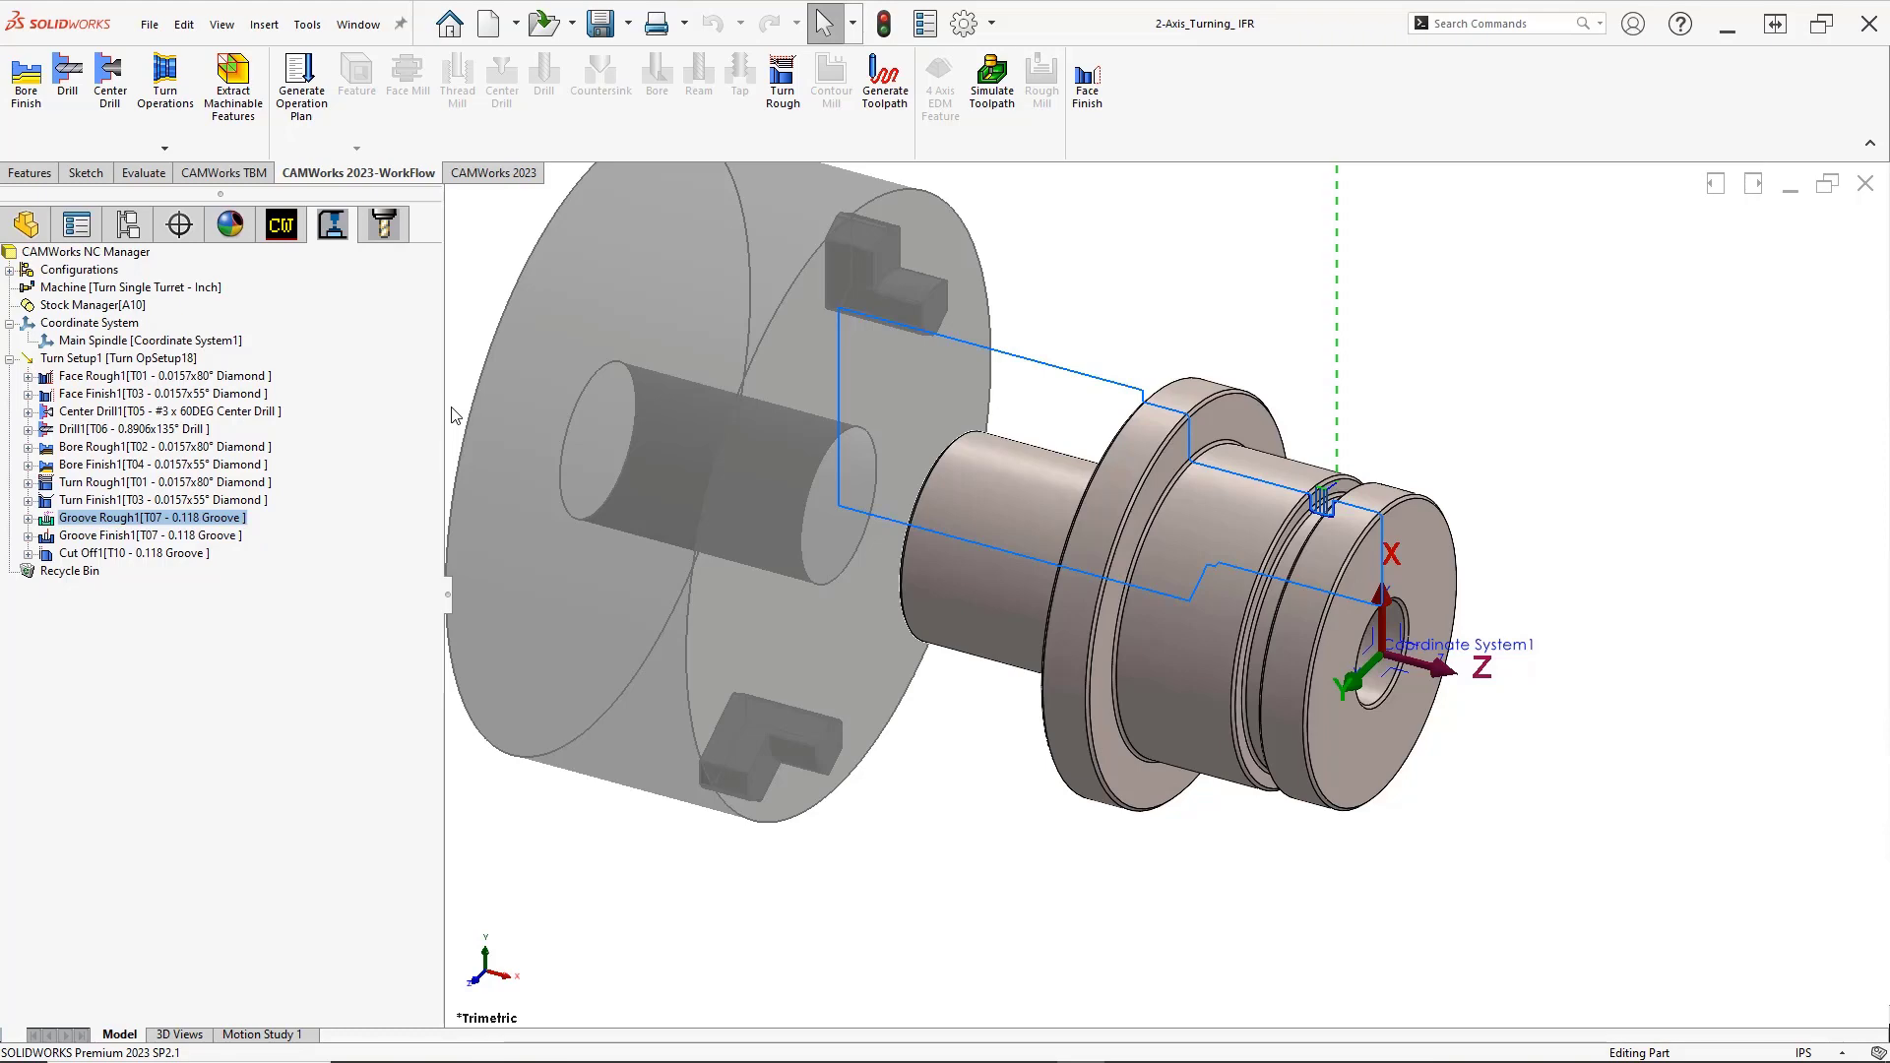
# Set the Turn Rough operation's feature end length to 2.15 in and preview the extended toolpath from the front
pyautogui.hotkey('ctrl', '1')
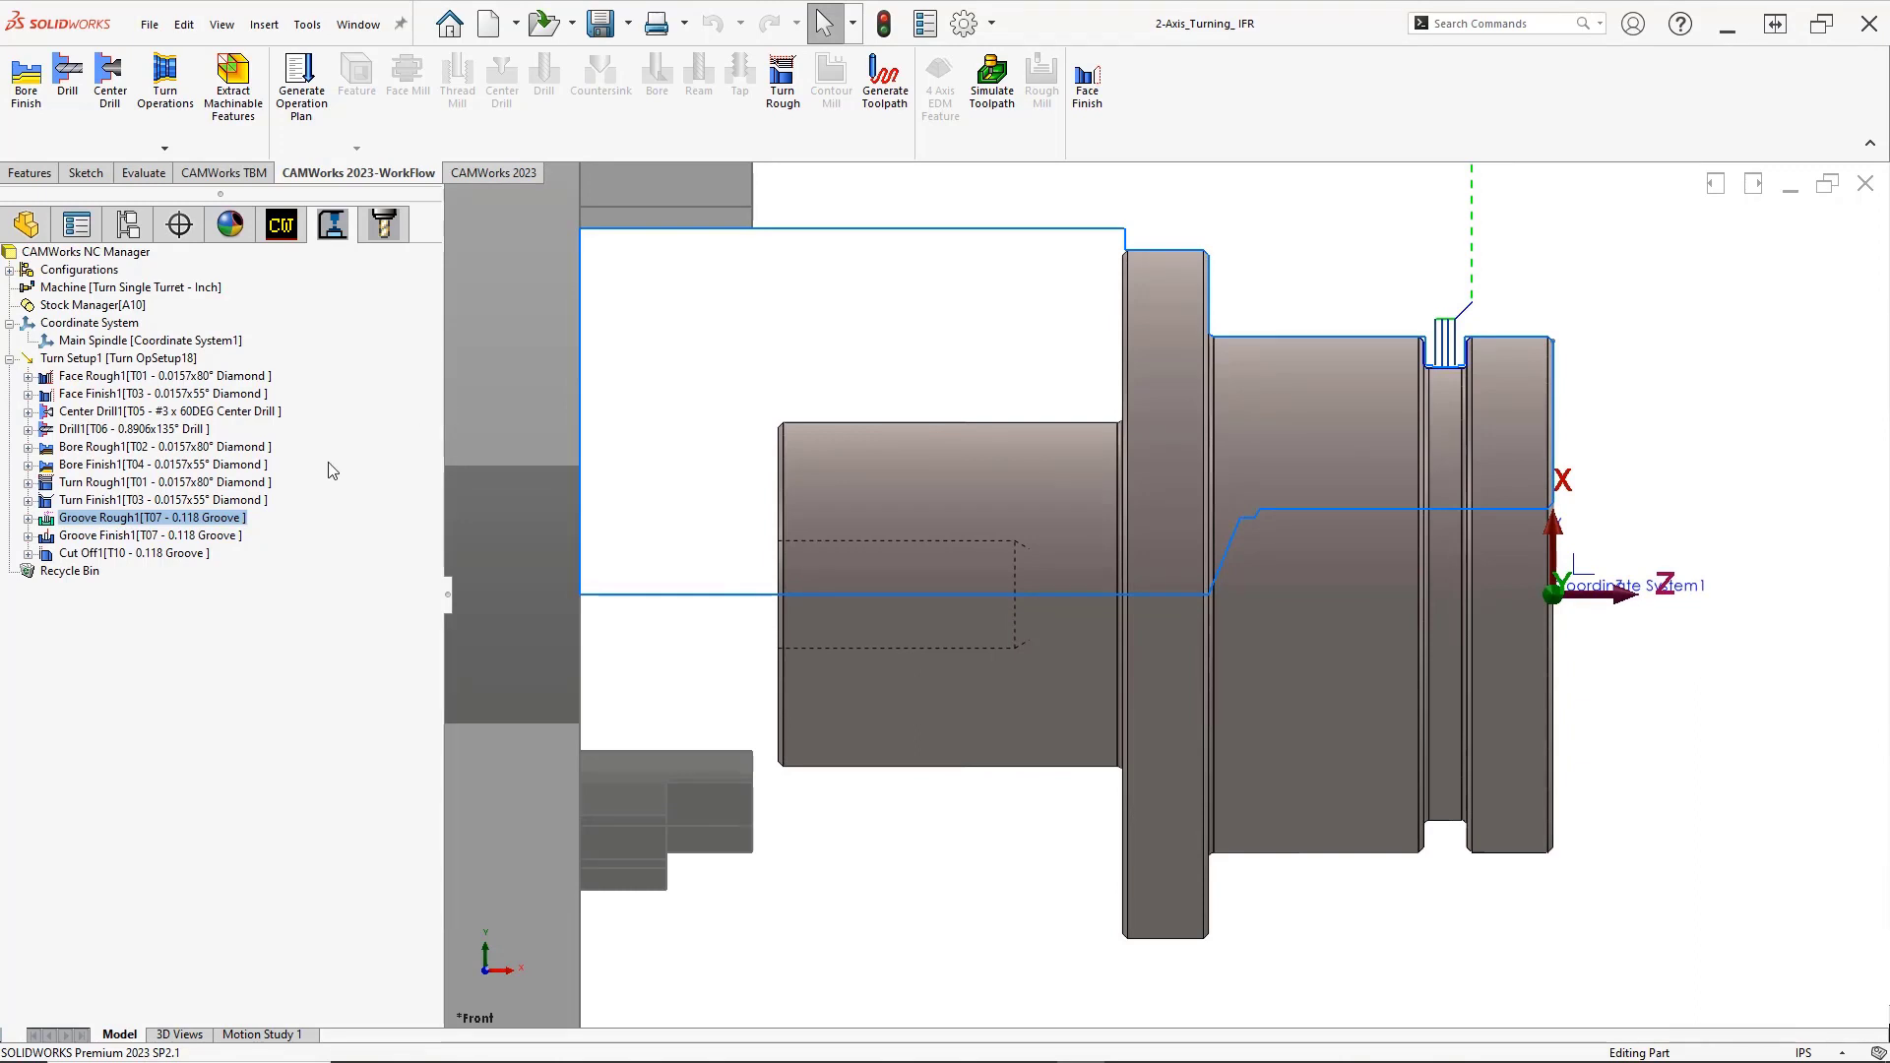
pyautogui.rightClick(264, 486)
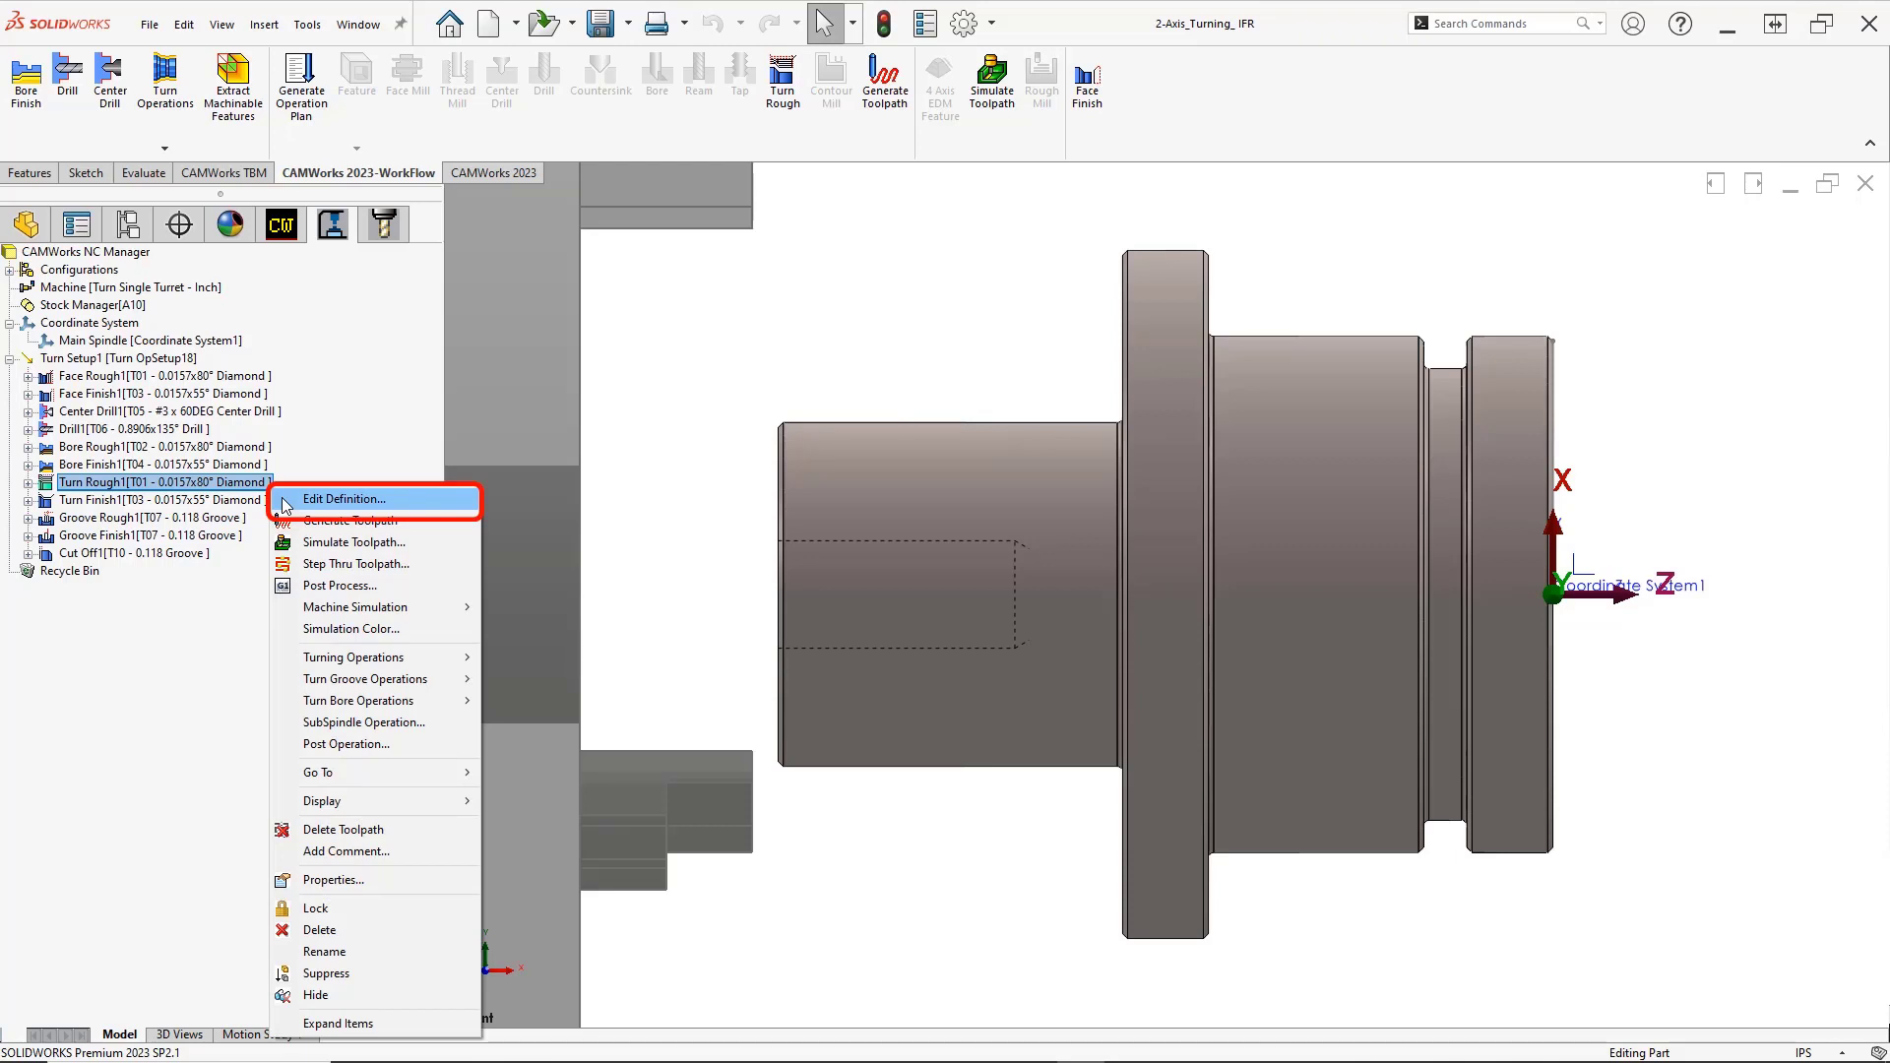
pyautogui.click(285, 502)
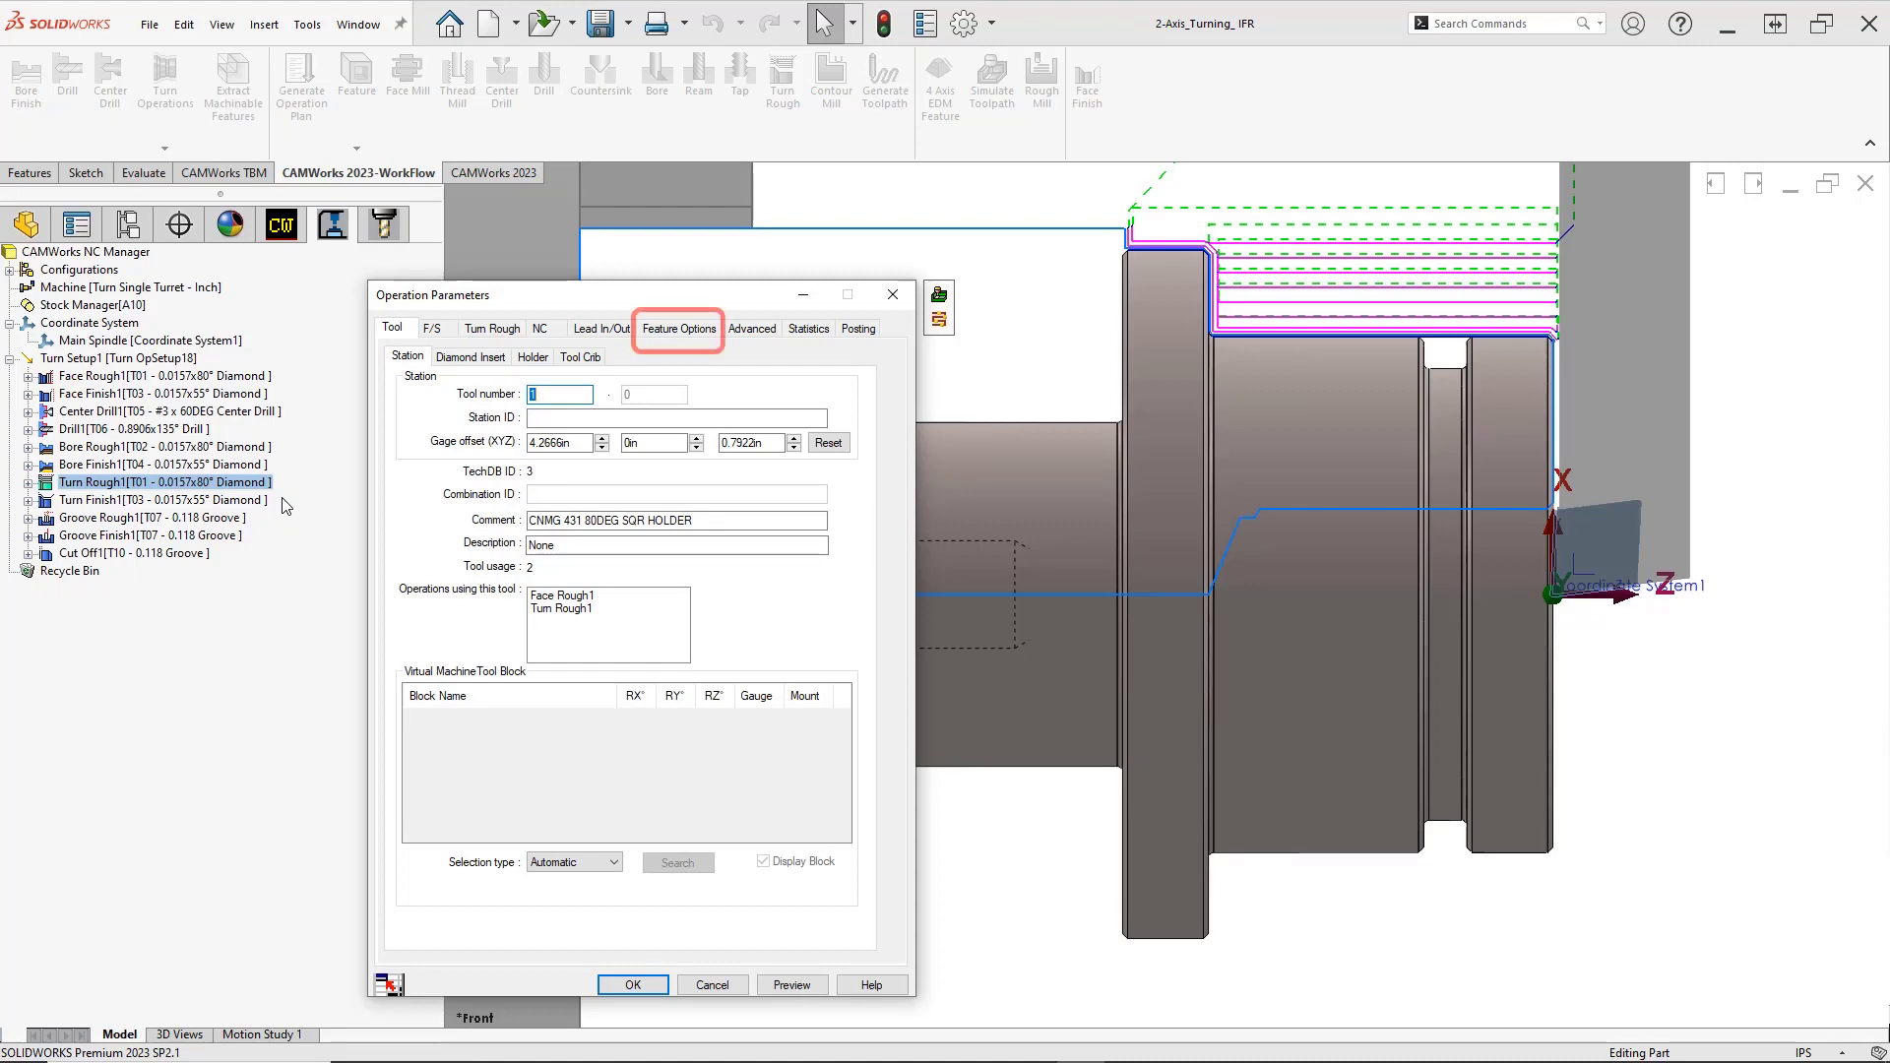
pyautogui.click(669, 334)
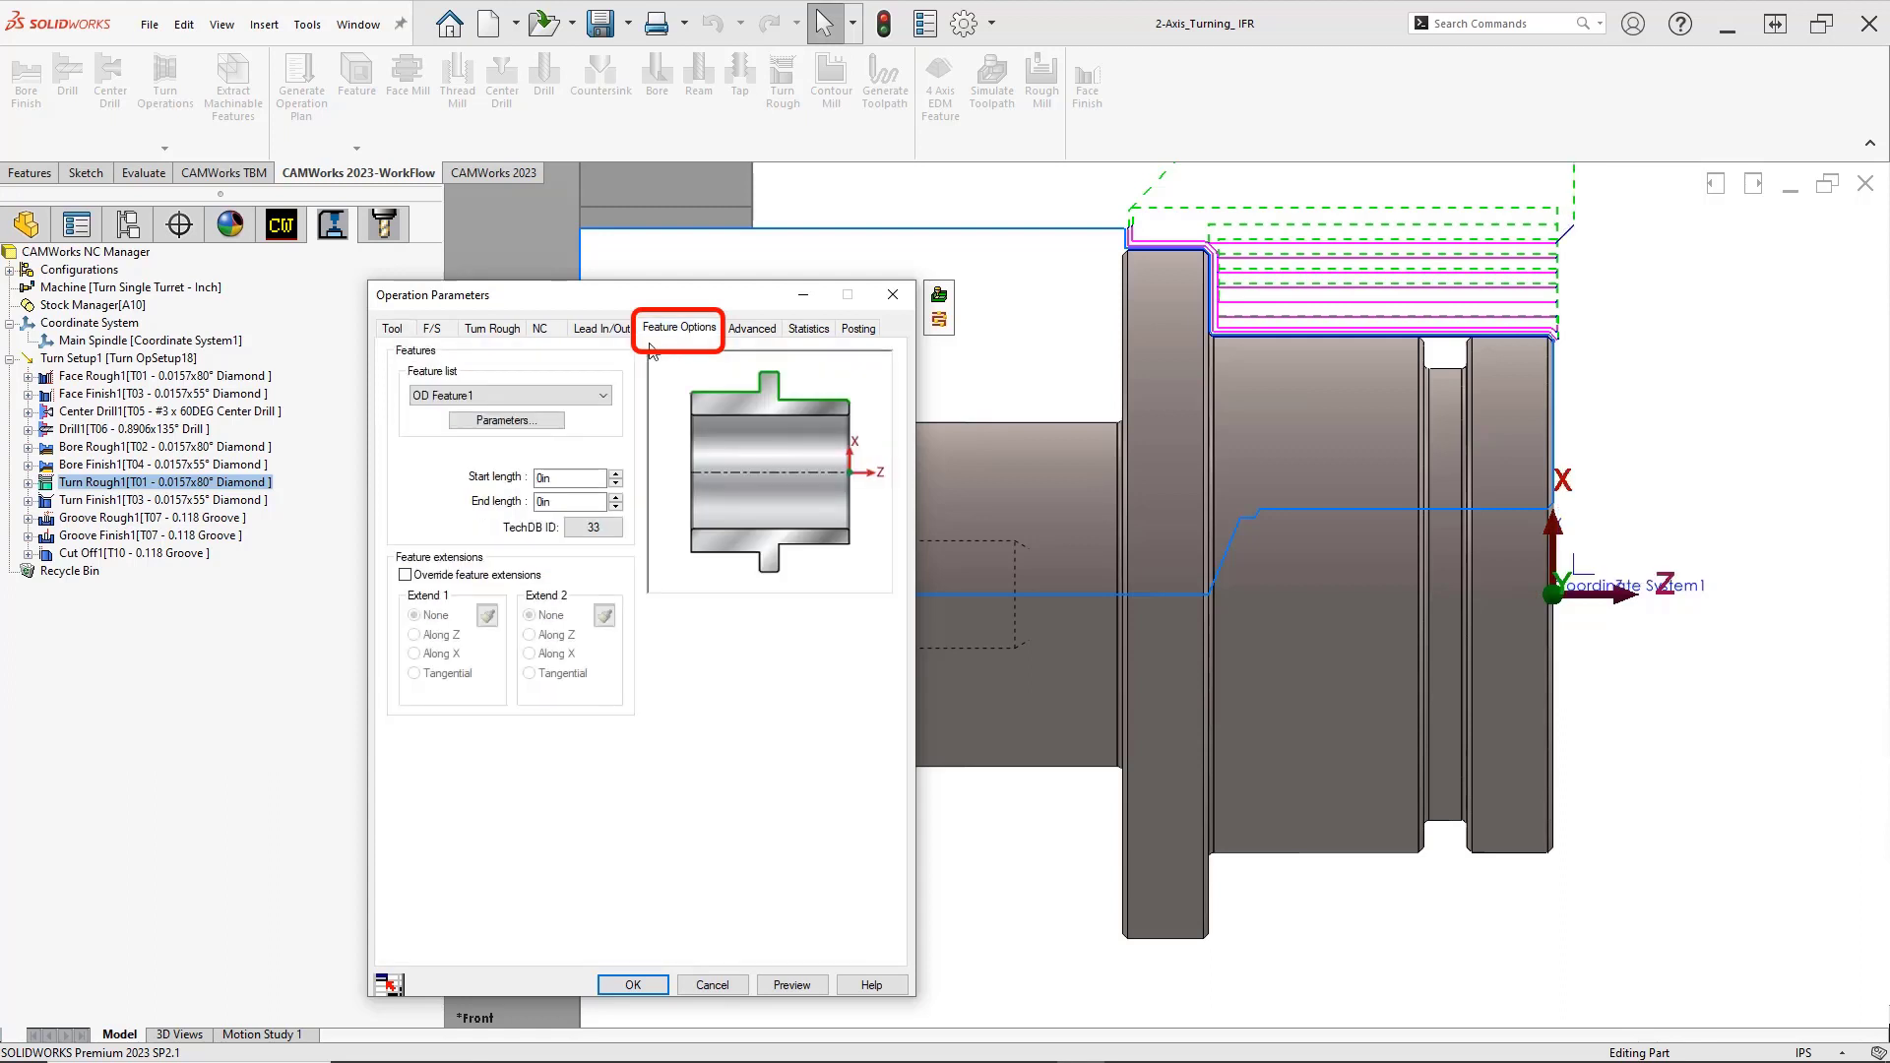
pyautogui.doubleClick(554, 503)
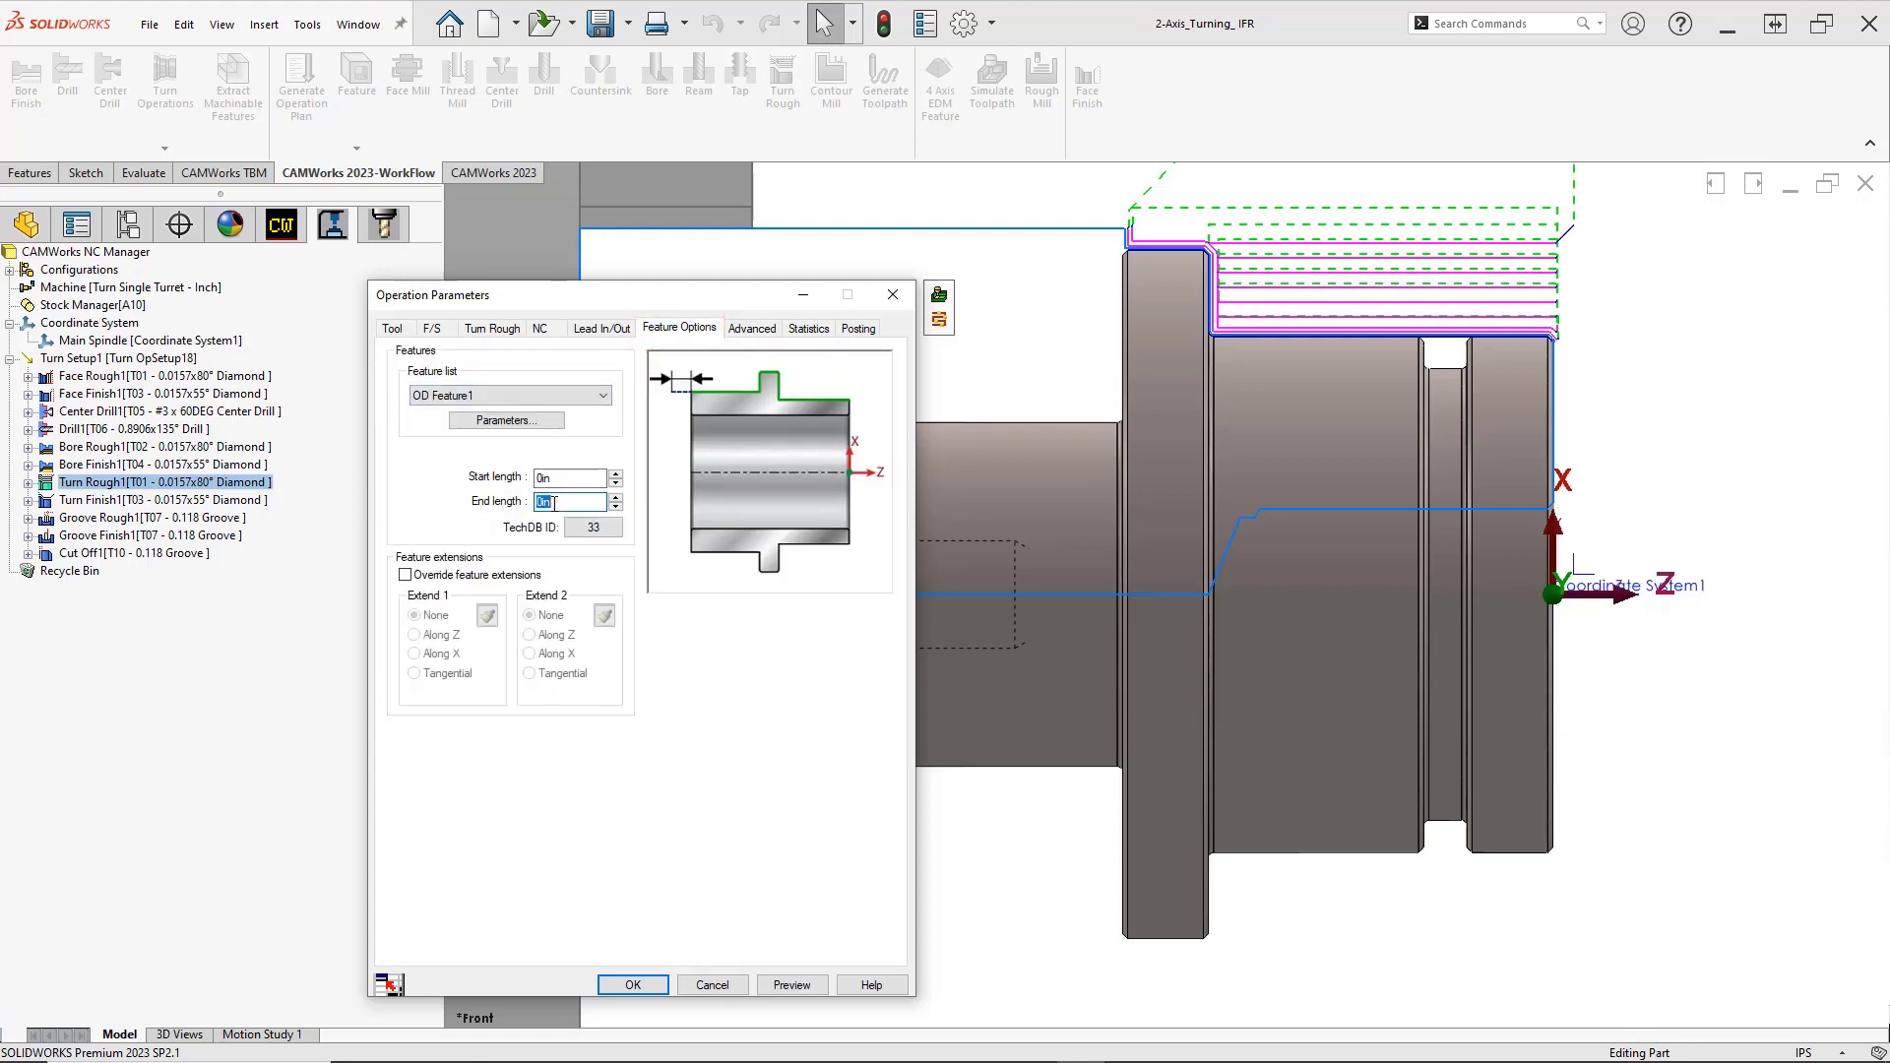
pyautogui.write('2.15')
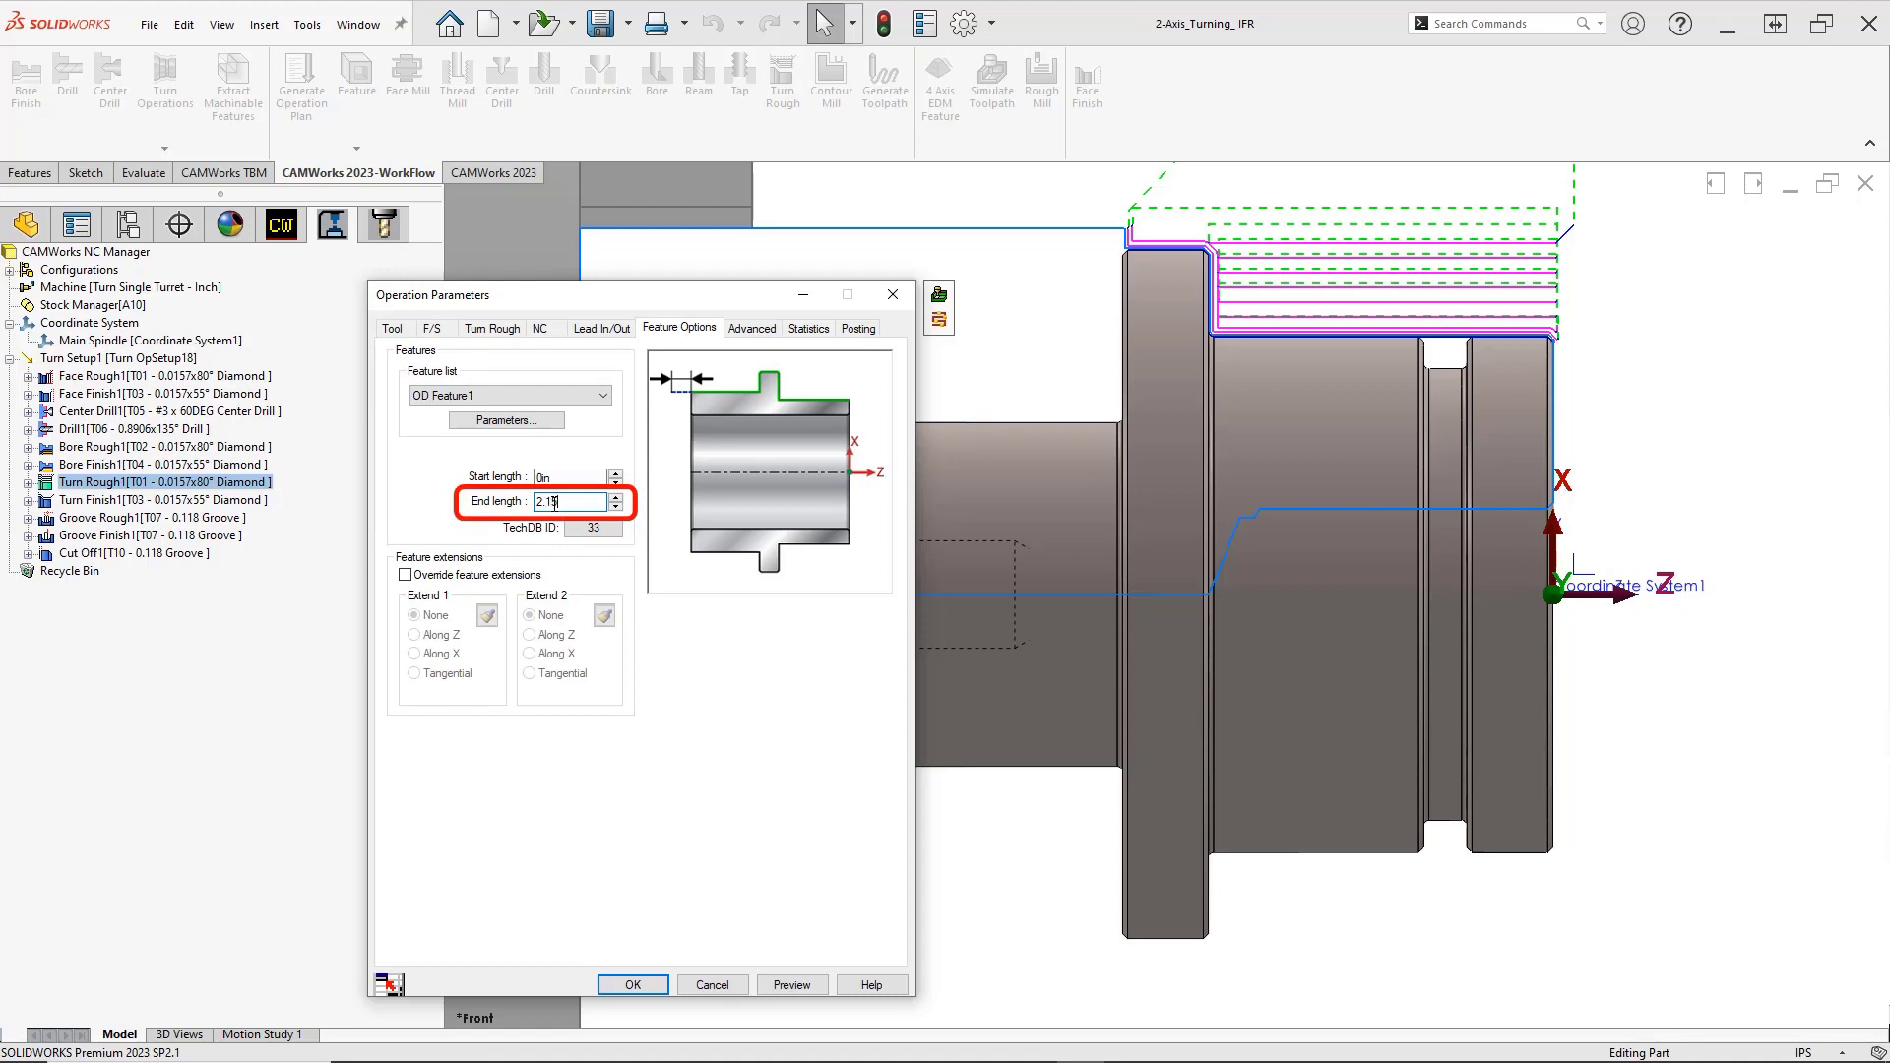
pyautogui.press('Tab')
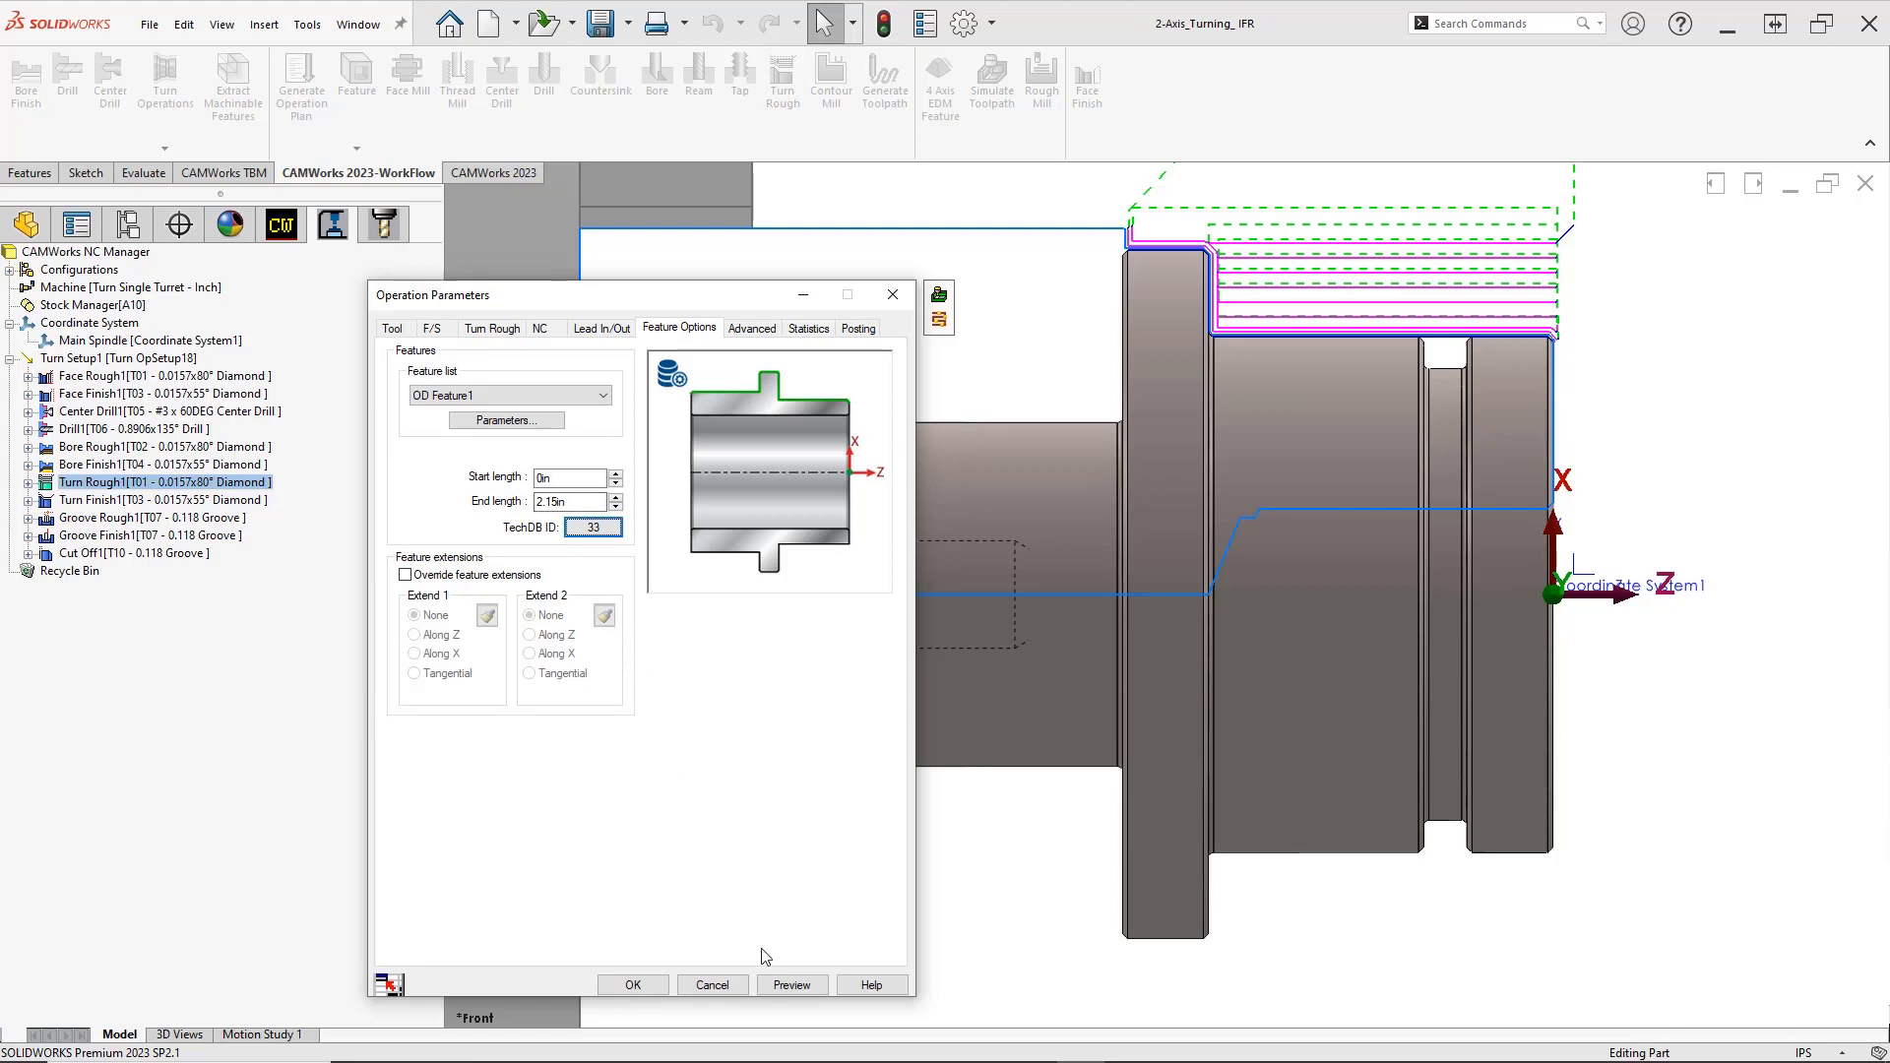
pyautogui.click(772, 984)
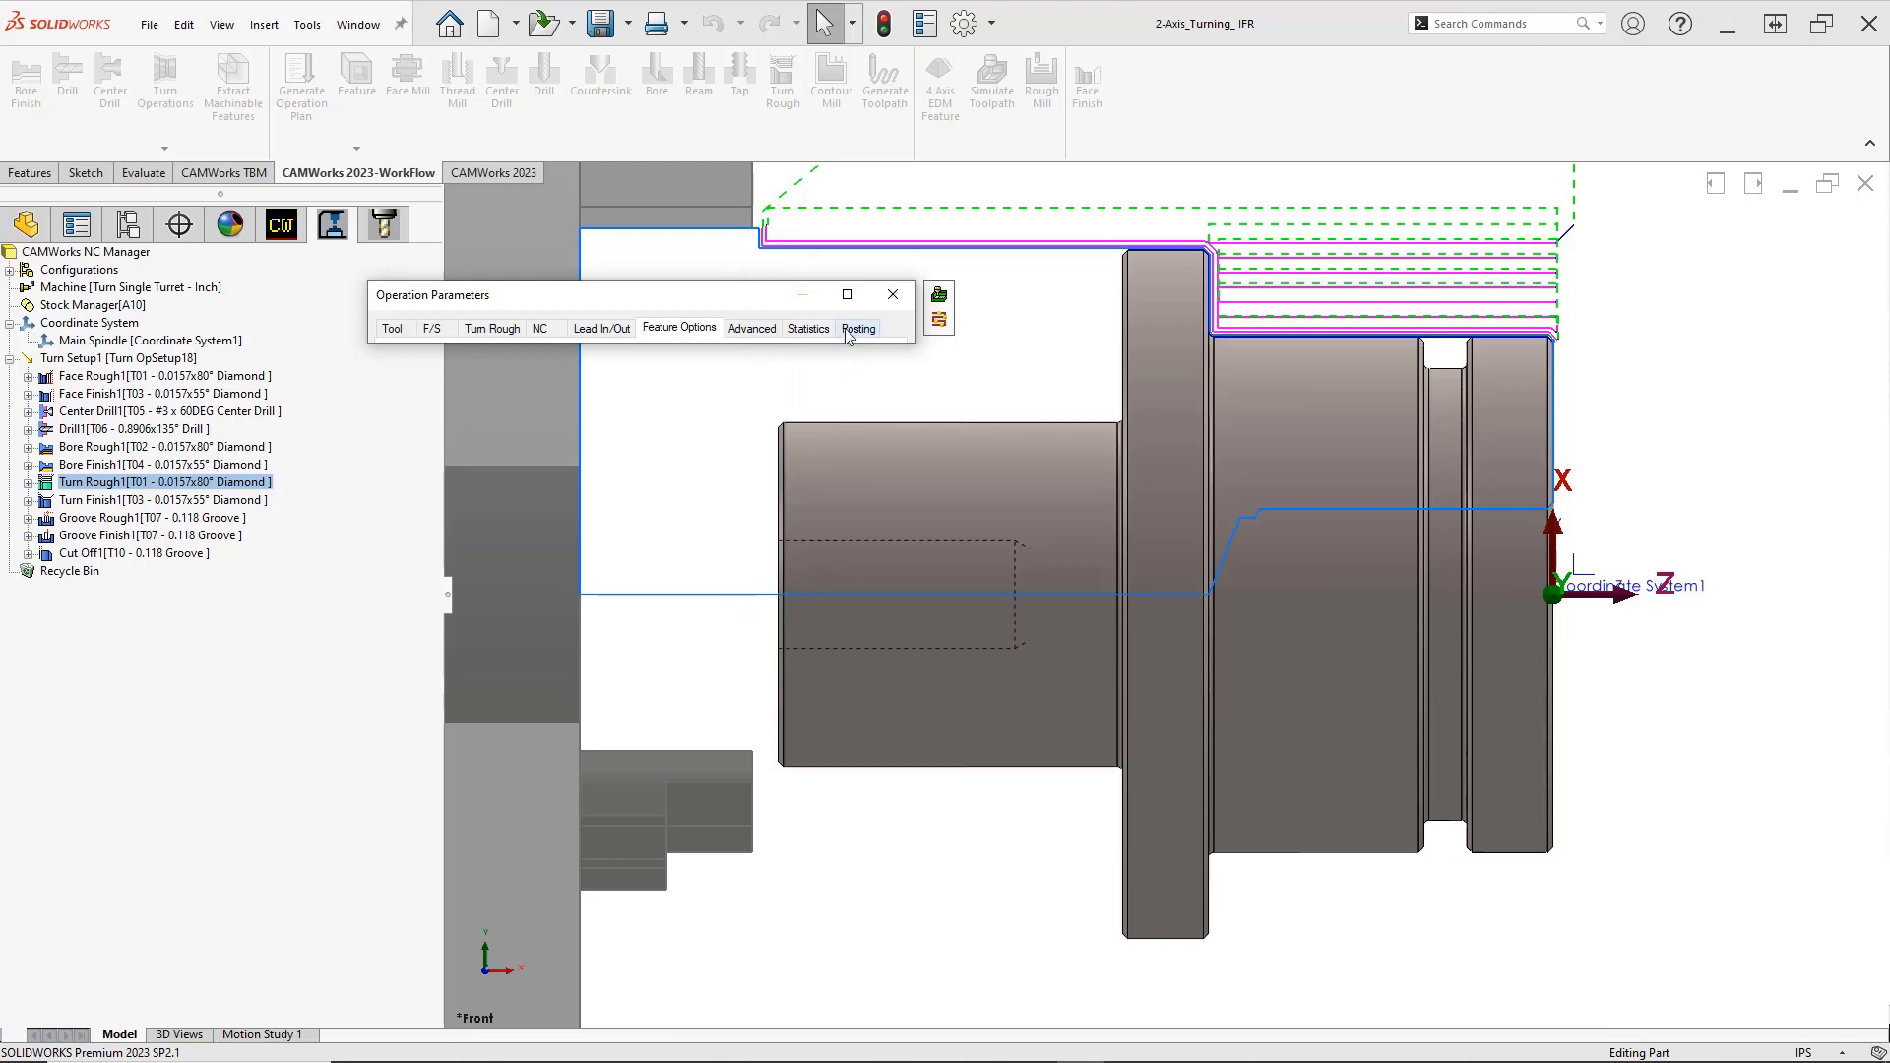
pyautogui.click(848, 294)
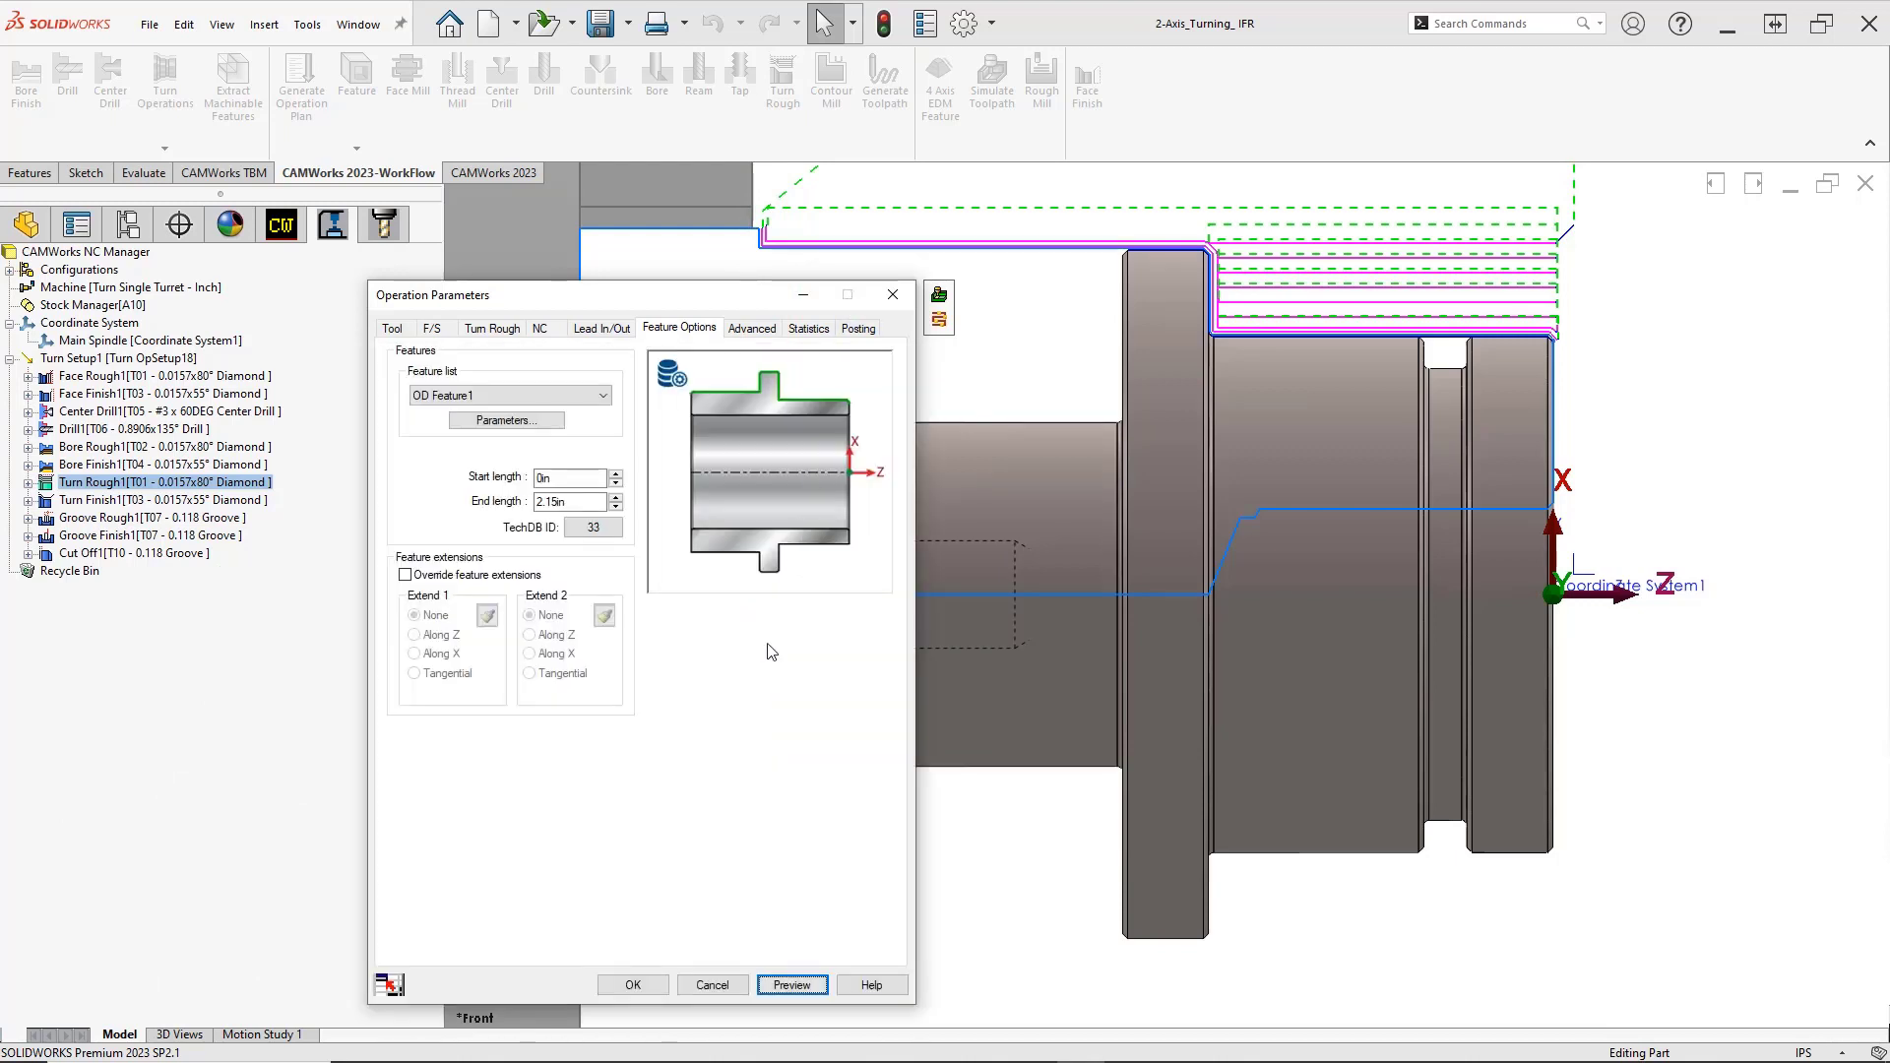
# Accept the Turn Rough parameters, then set the Turn Finish operation's feature end length to 2.15 in, preview its toolpath and accept it
pyautogui.click(654, 986)
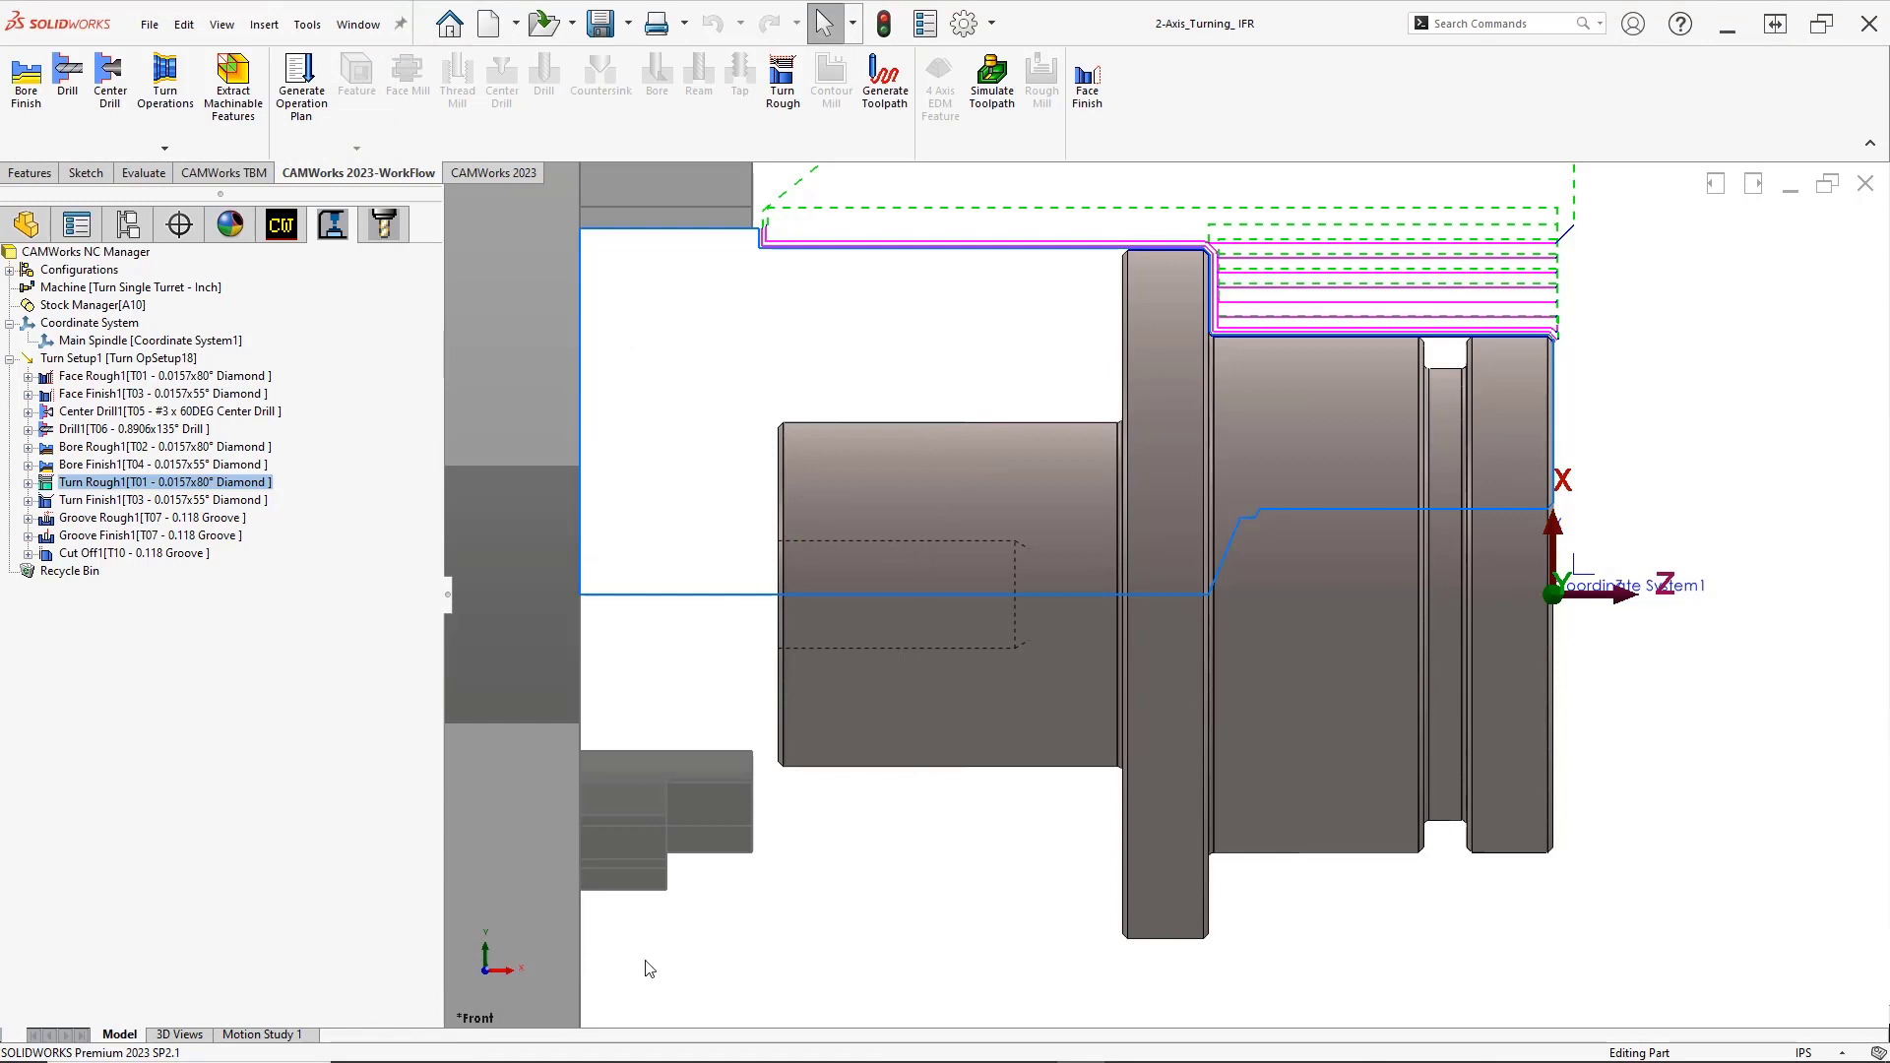
pyautogui.rightClick(264, 512)
pyautogui.press('Escape')
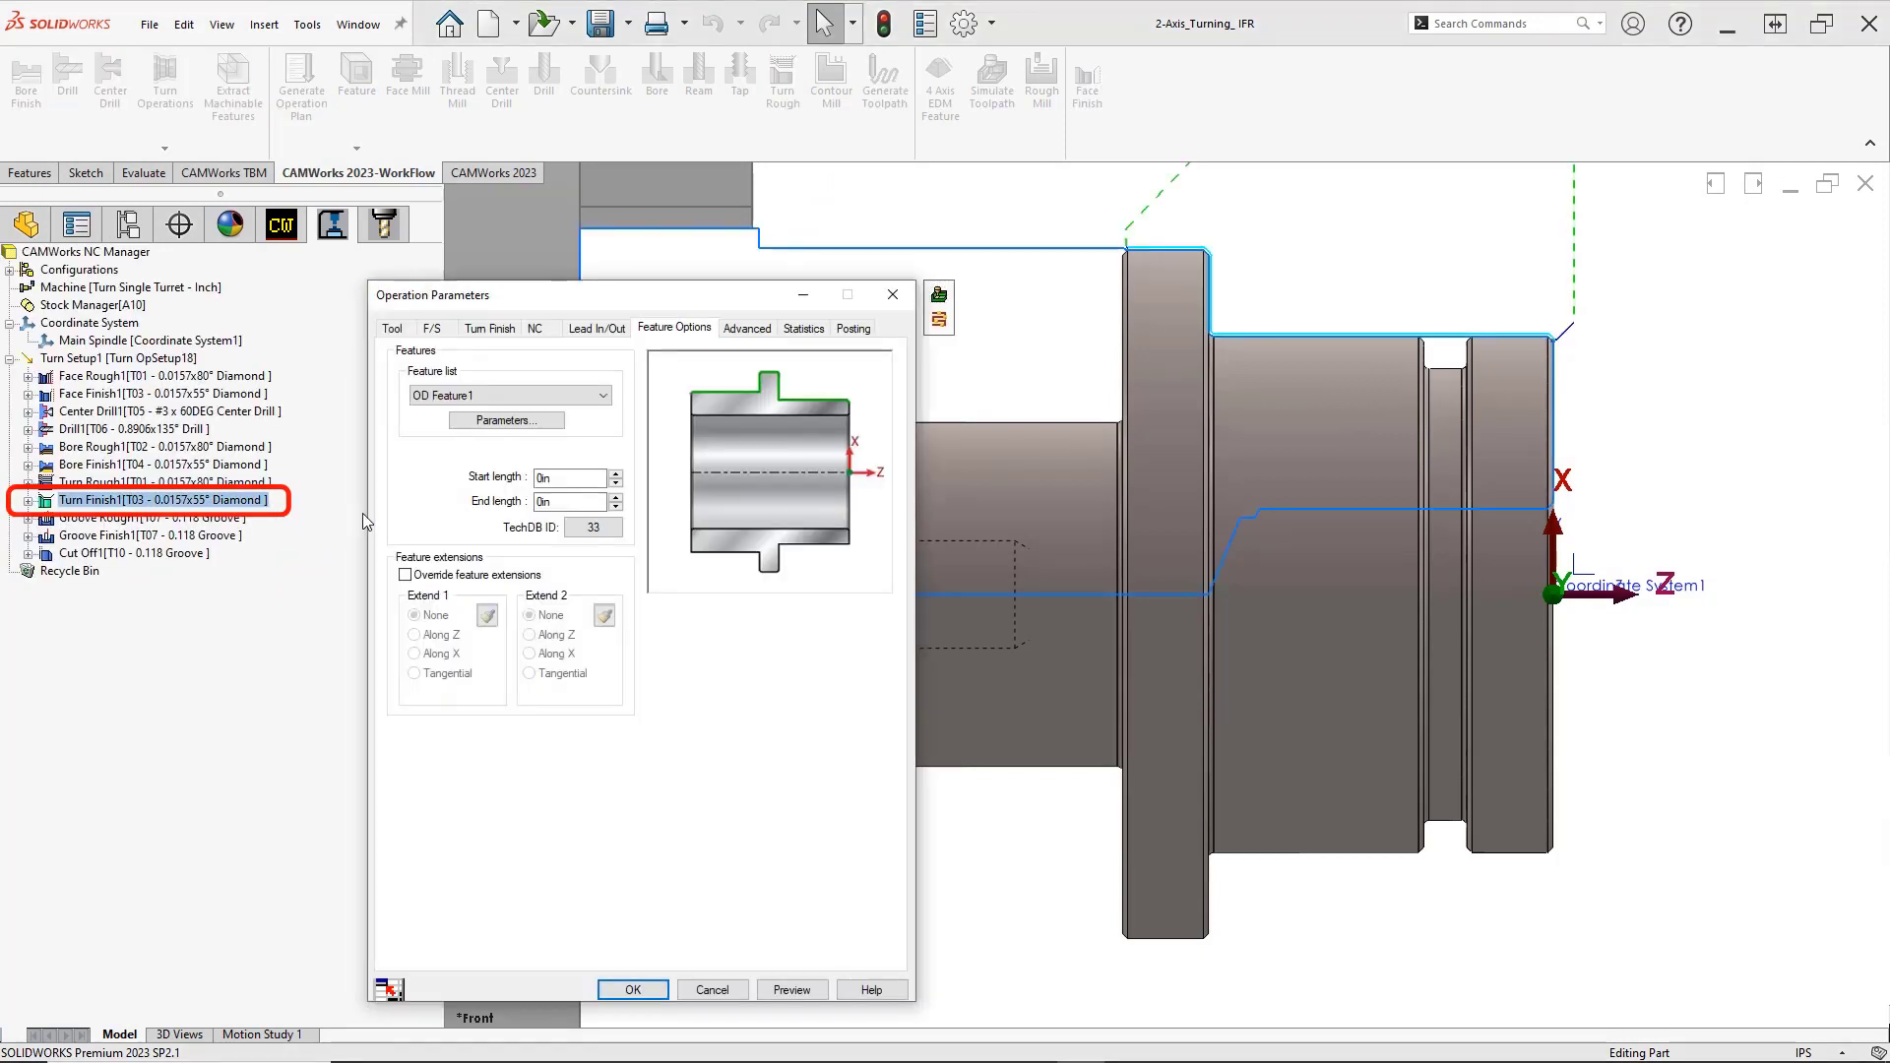
pyautogui.click(559, 503)
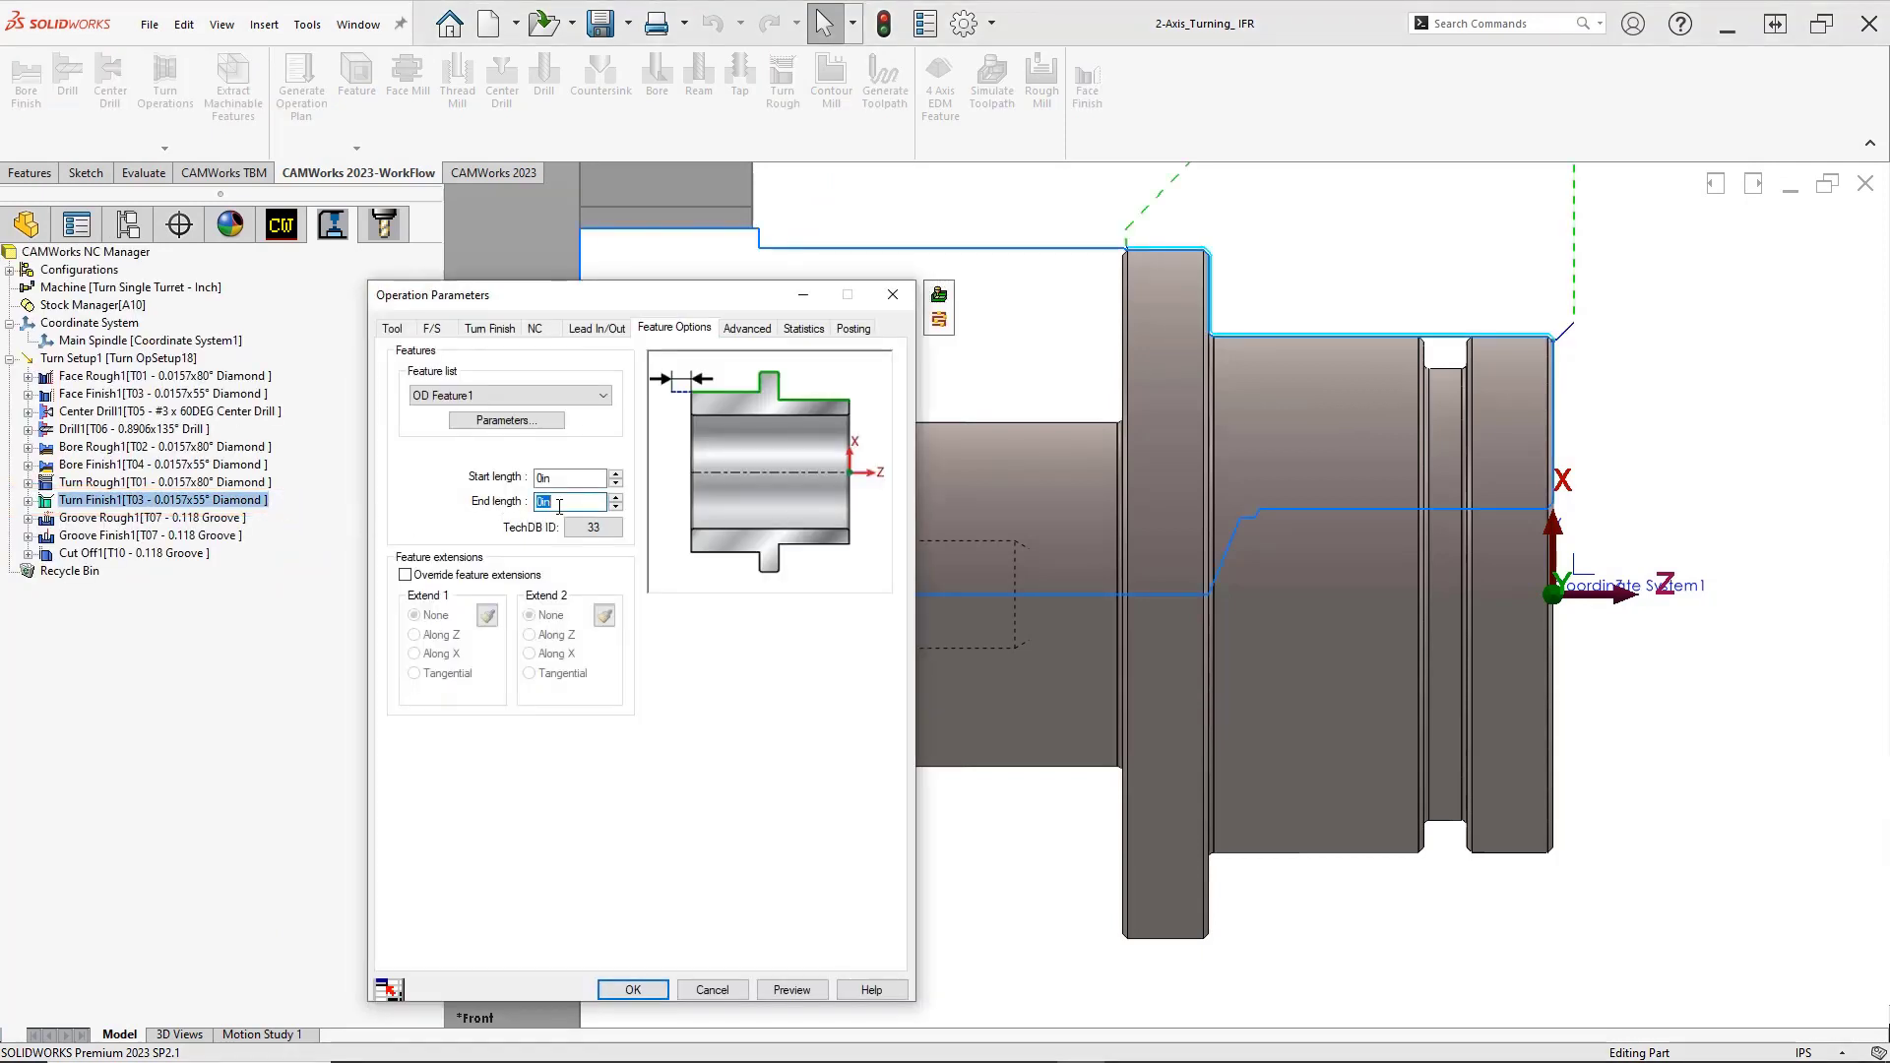
pyautogui.write('2.15')
pyautogui.press('Tab')
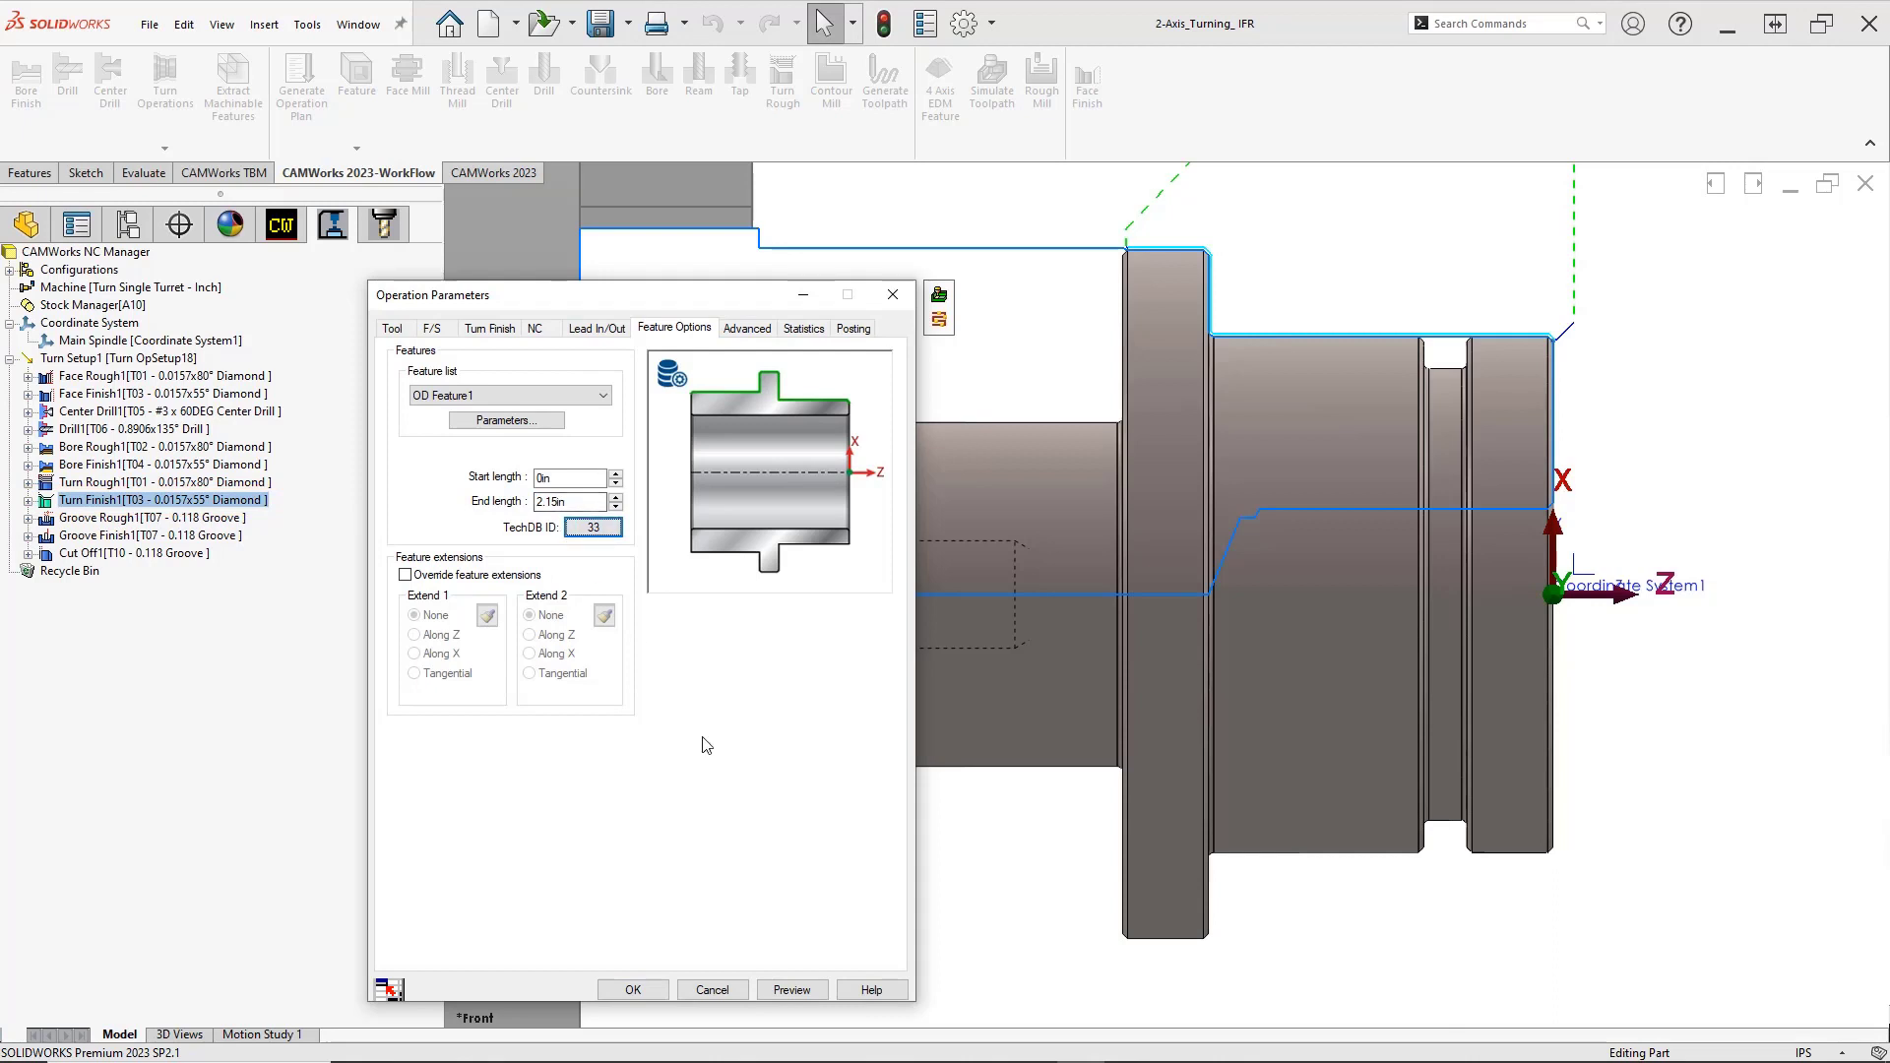
pyautogui.click(783, 989)
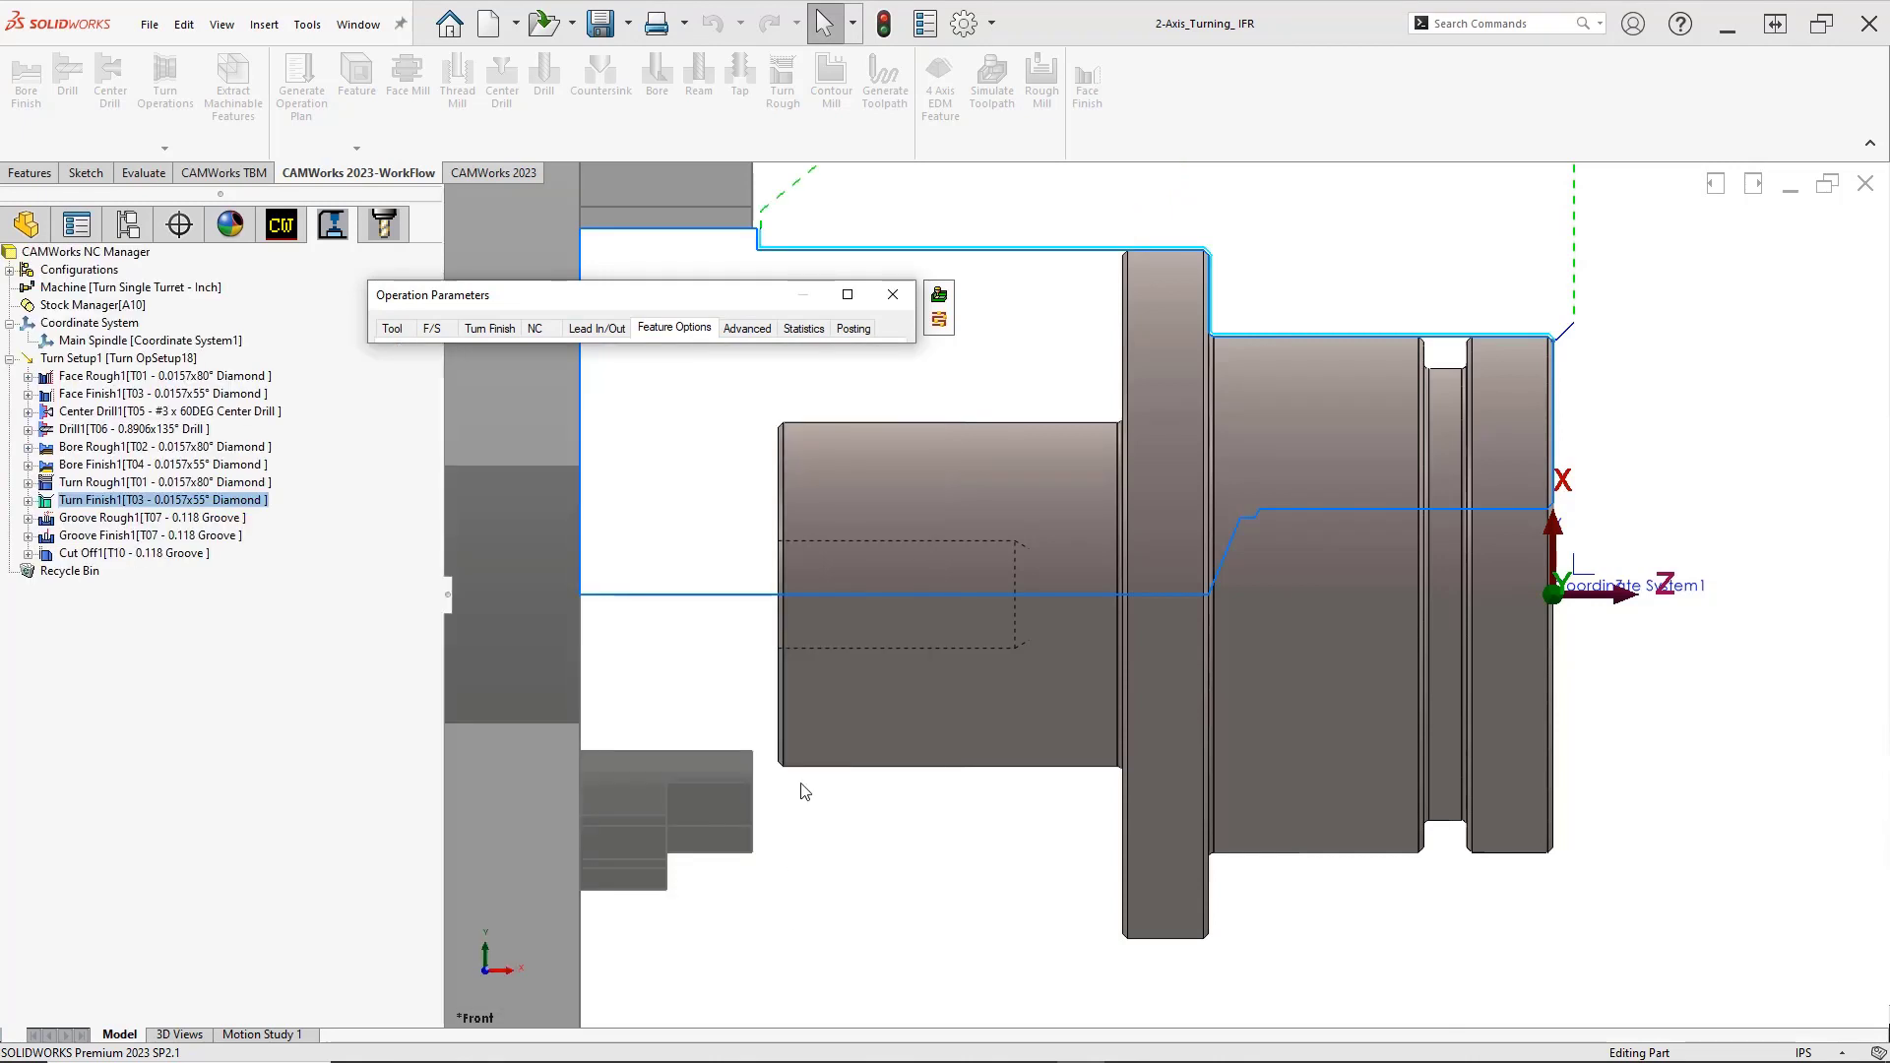
pyautogui.click(853, 302)
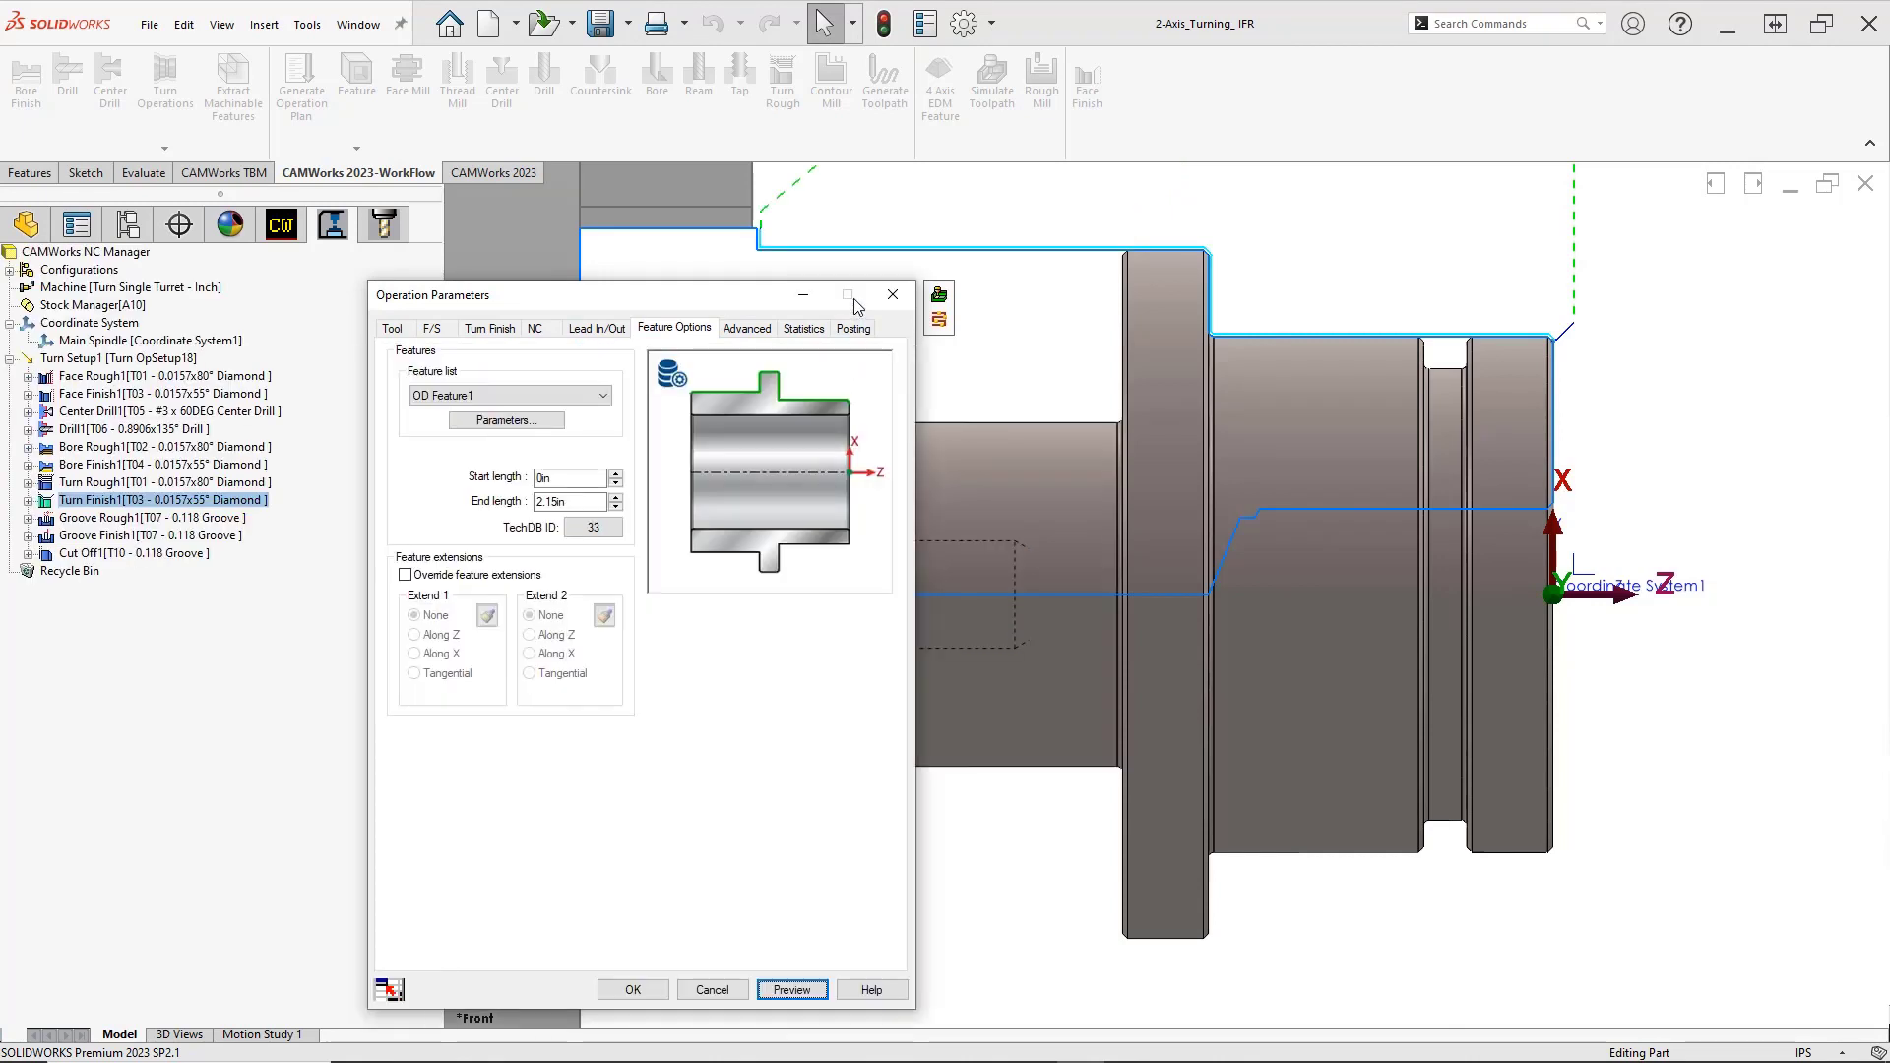
pyautogui.click(633, 989)
# Run the toolpath simulation for all operations in Turn Setup1
pyautogui.rightClick(193, 358)
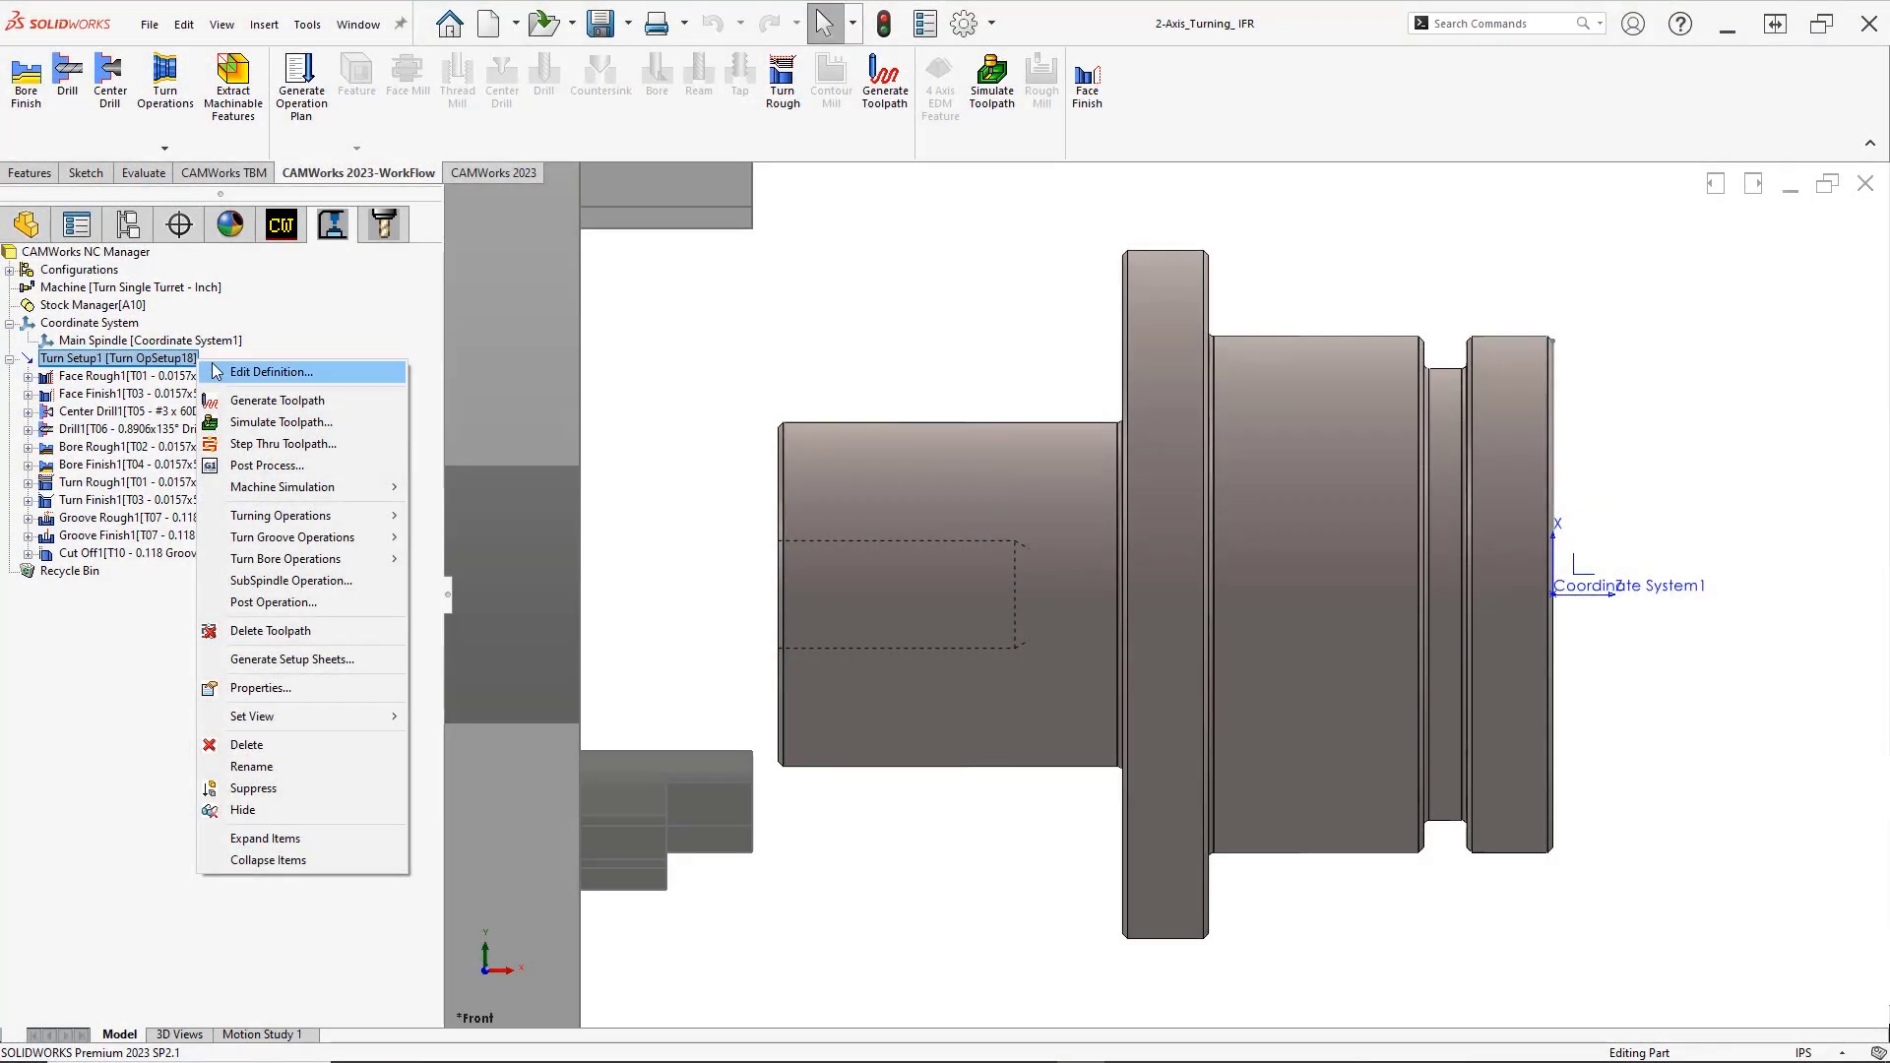
pyautogui.click(220, 422)
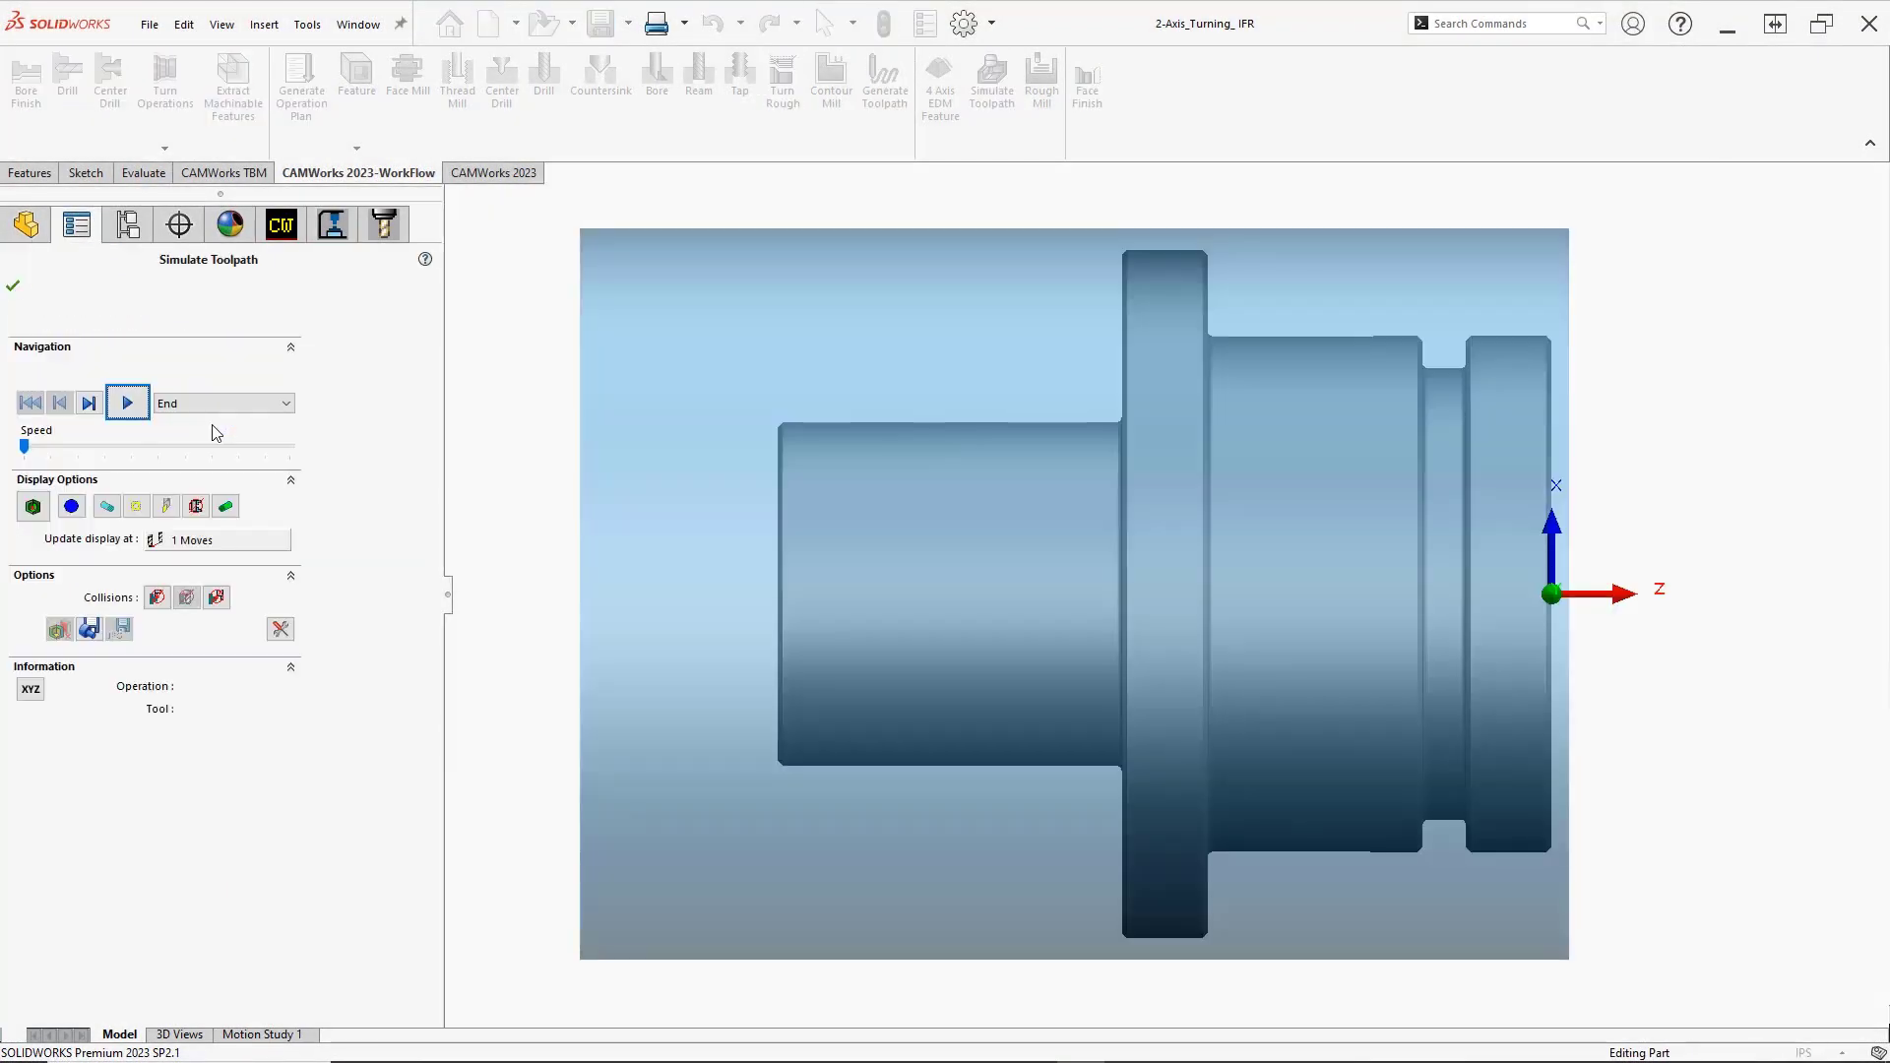
pyautogui.click(147, 418)
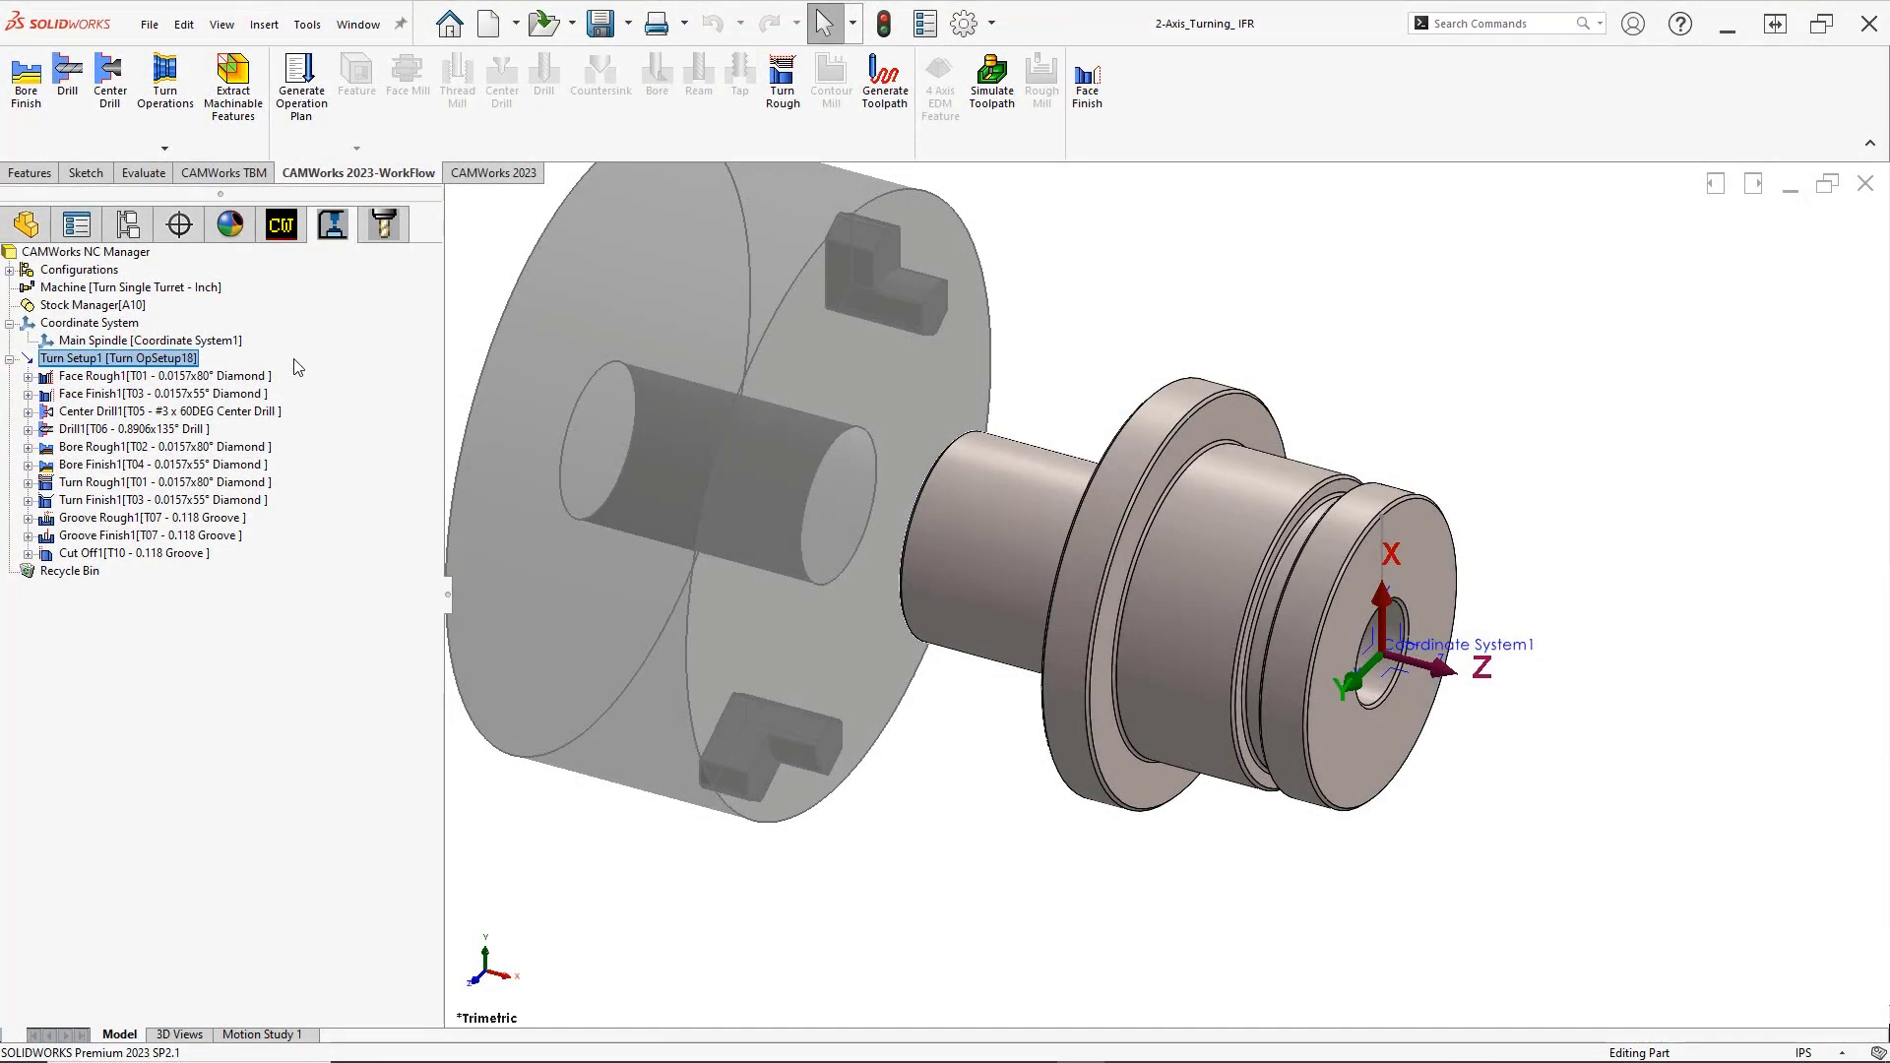
# Edit the definition of Turn Setup1 to use a Work Coordinate offset of 54
pyautogui.rightClick(197, 365)
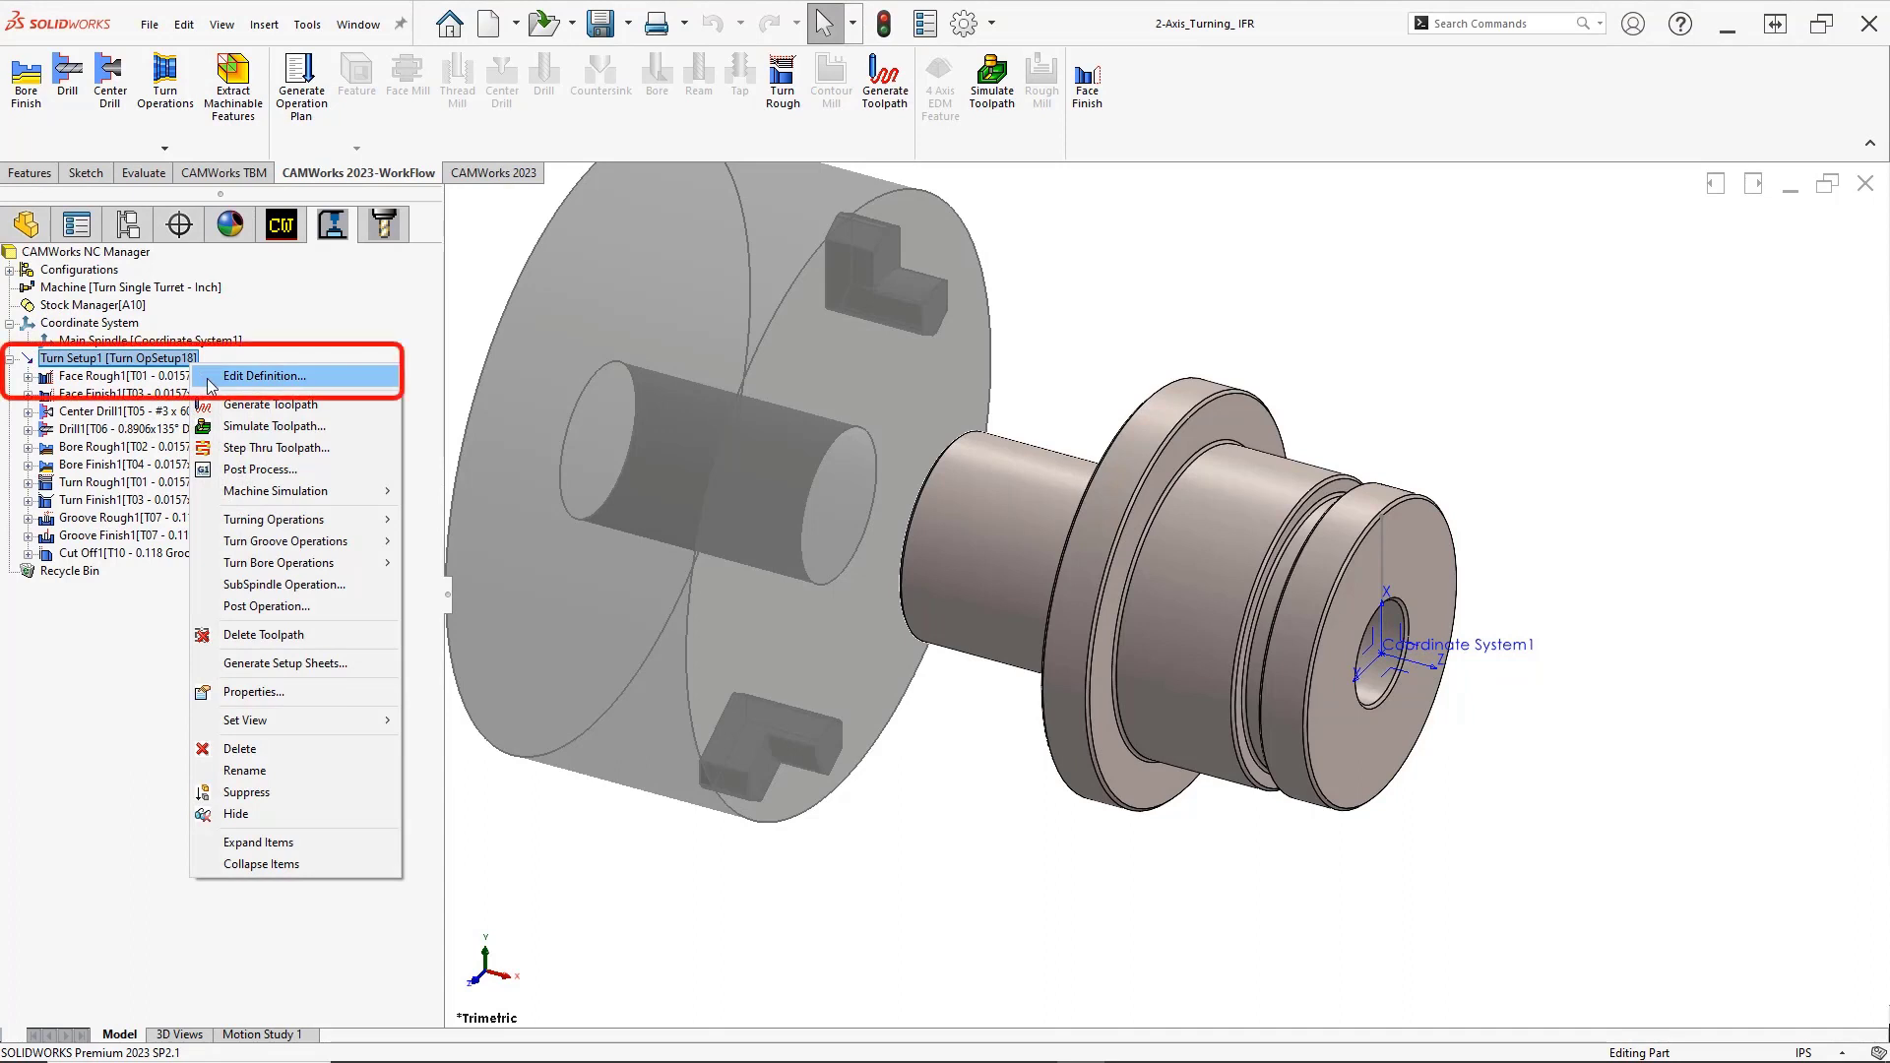
pyautogui.click(209, 378)
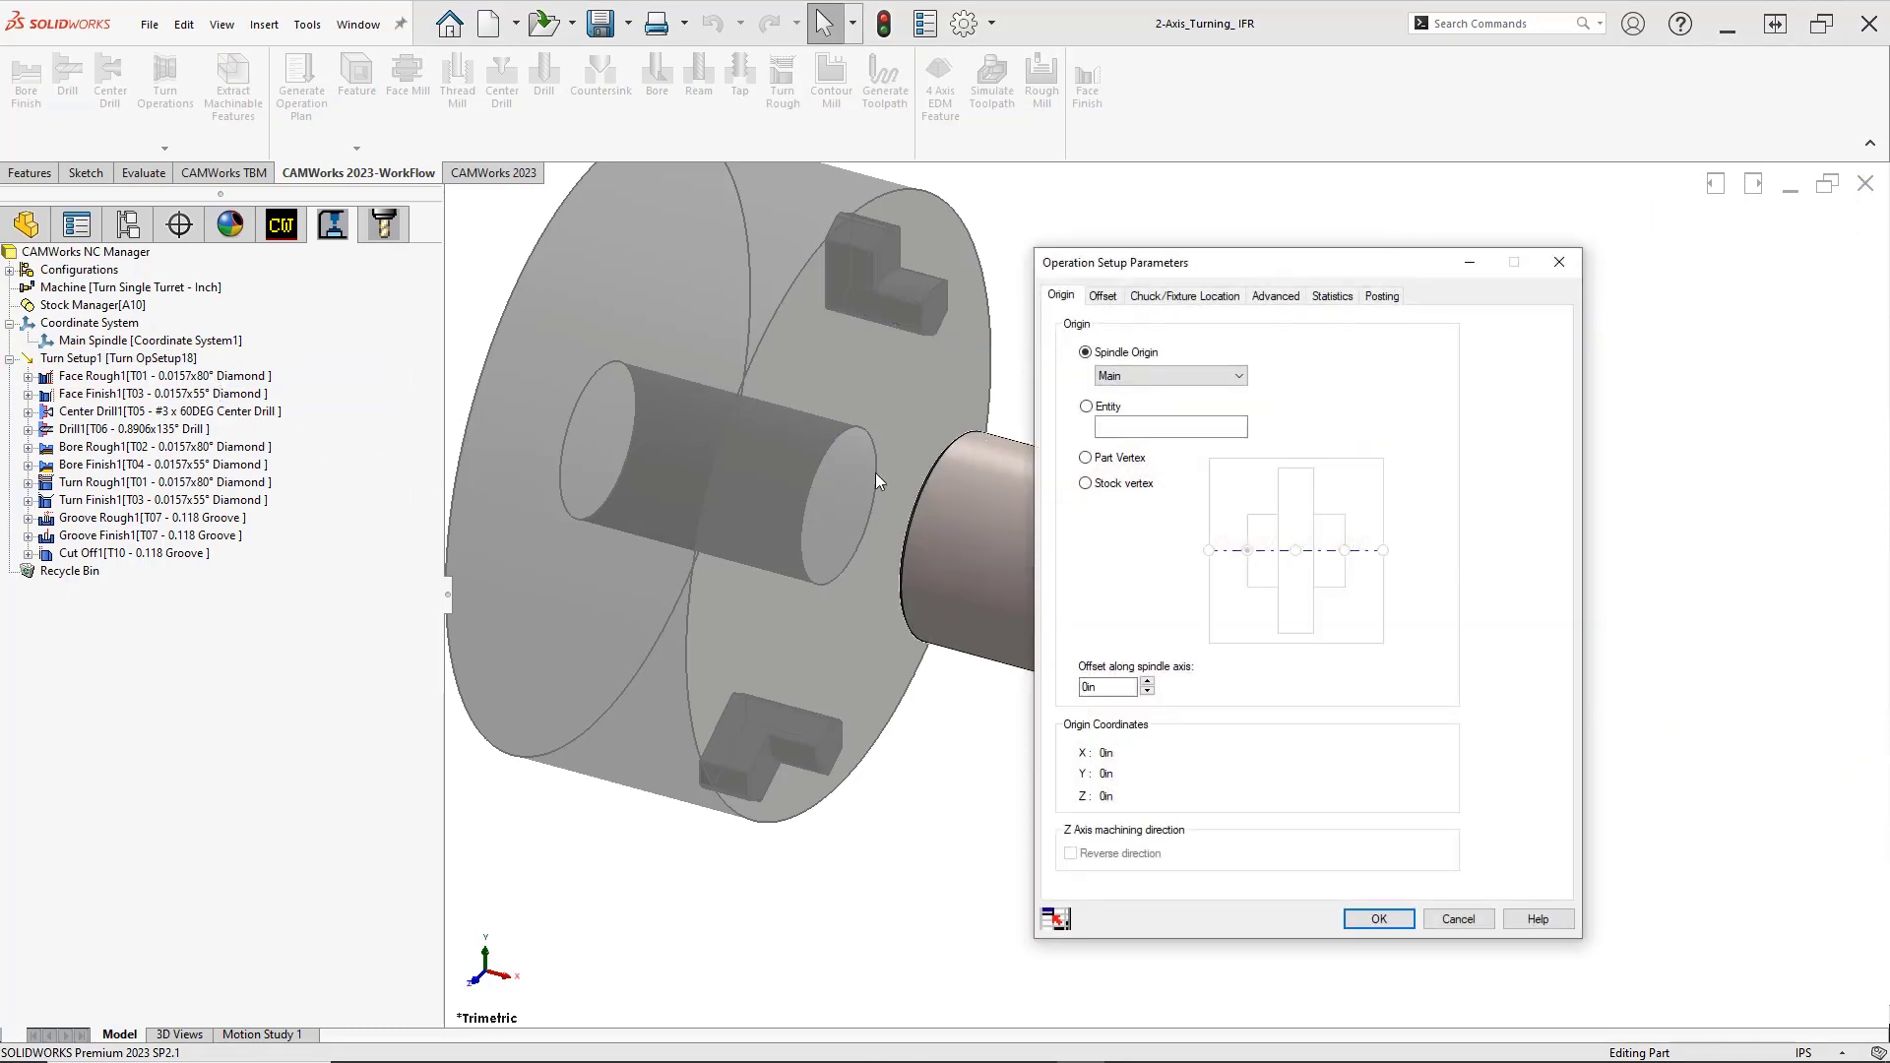
pyautogui.click(1104, 298)
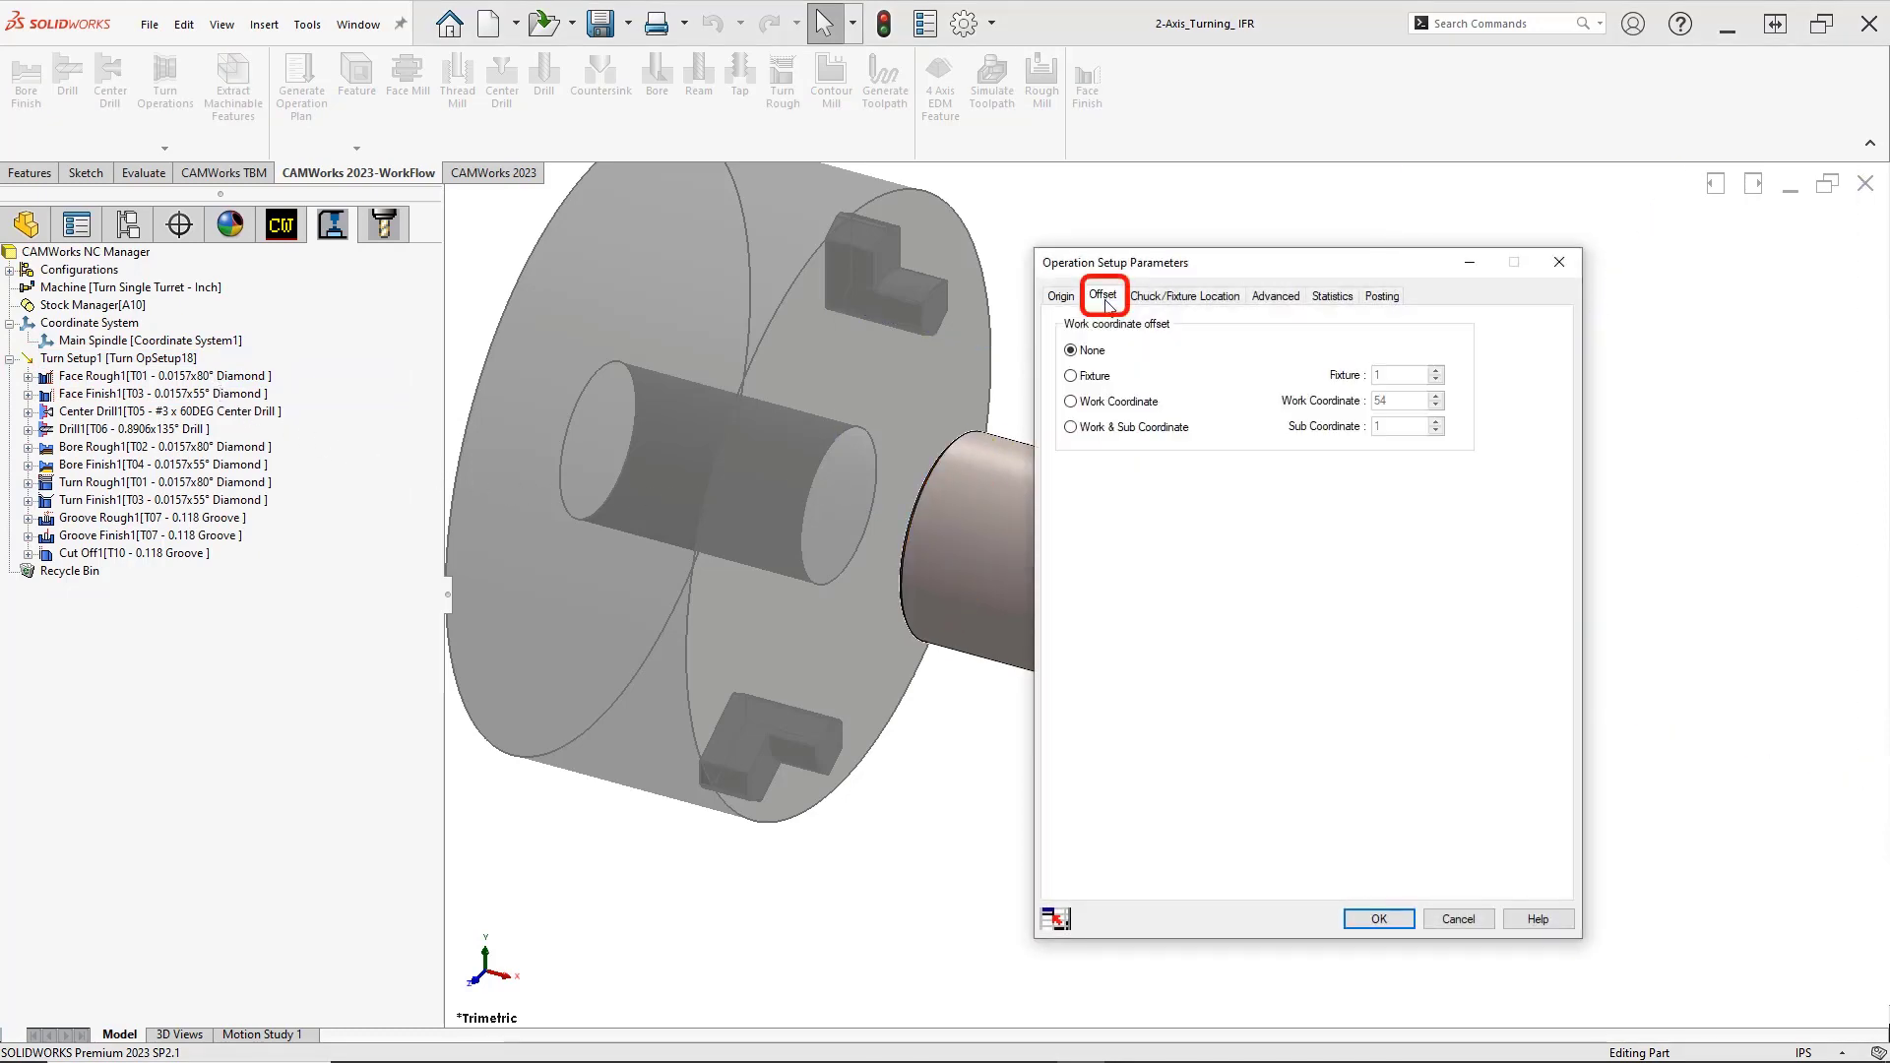
pyautogui.click(1073, 402)
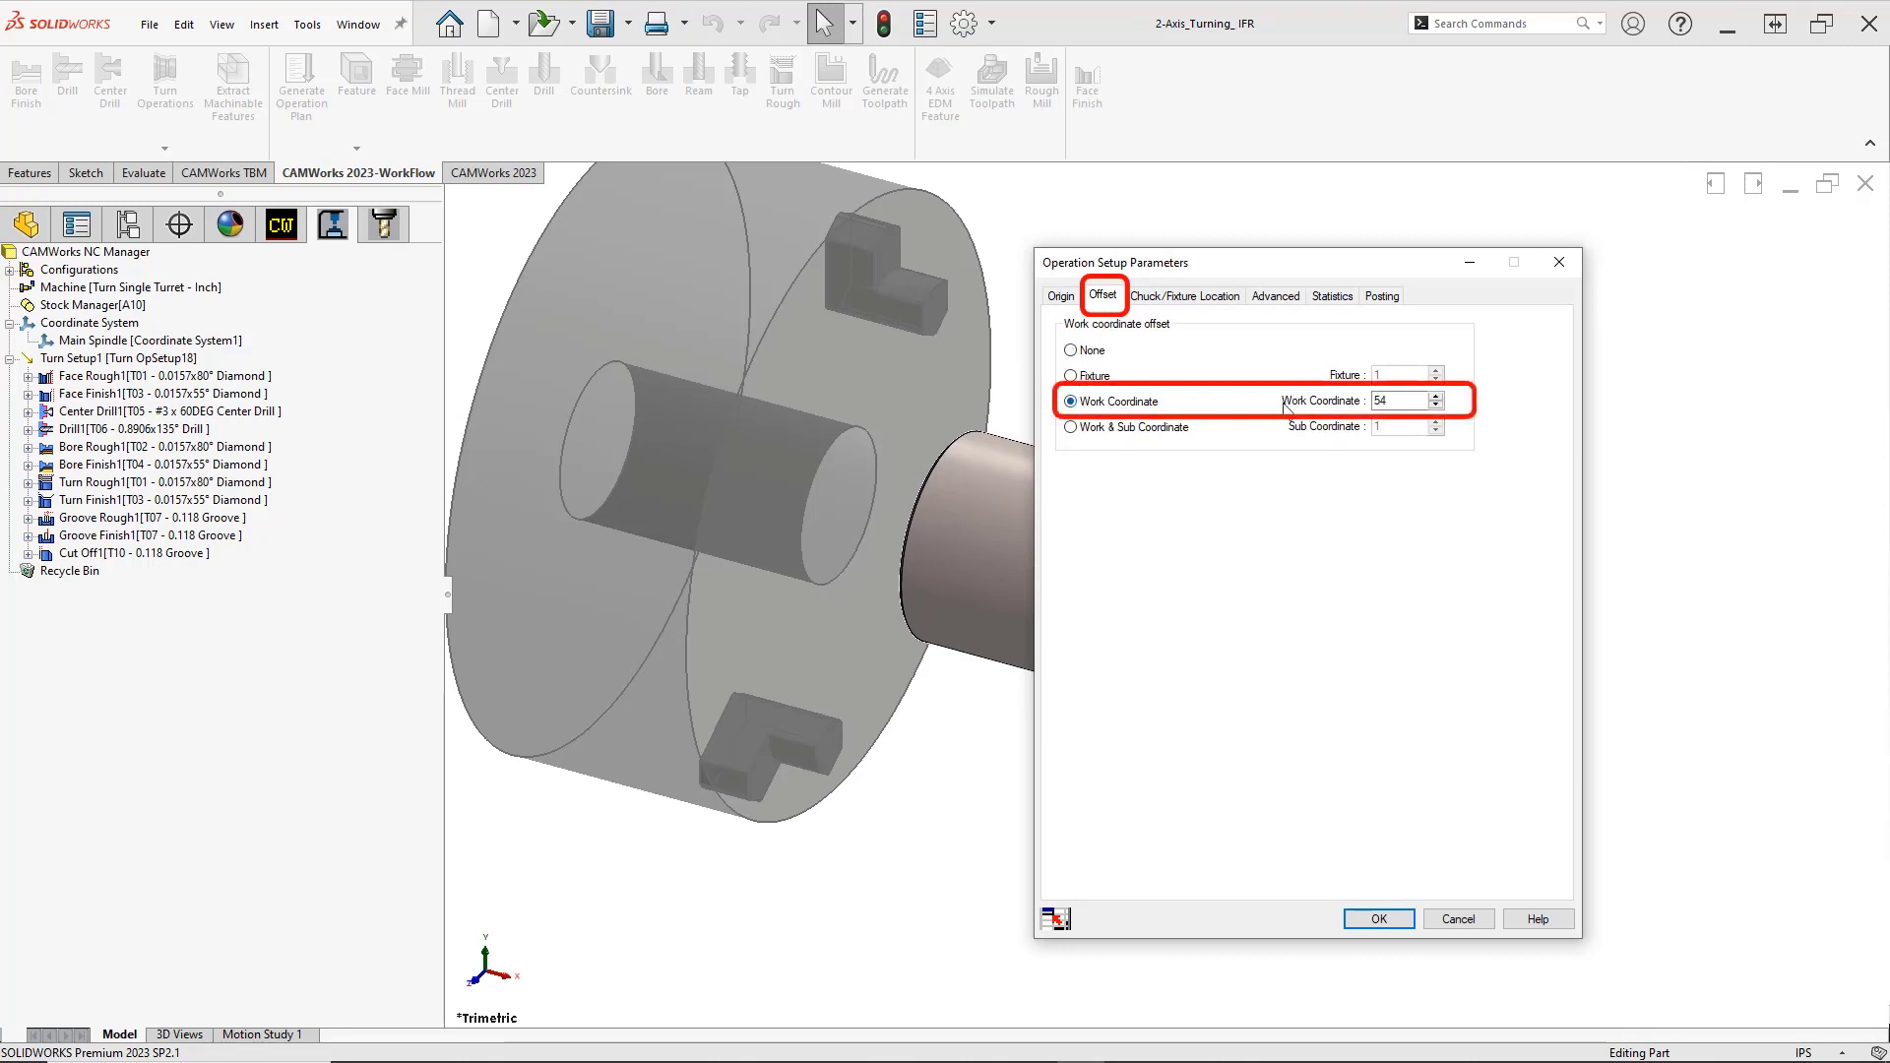
pyautogui.press('Tab')
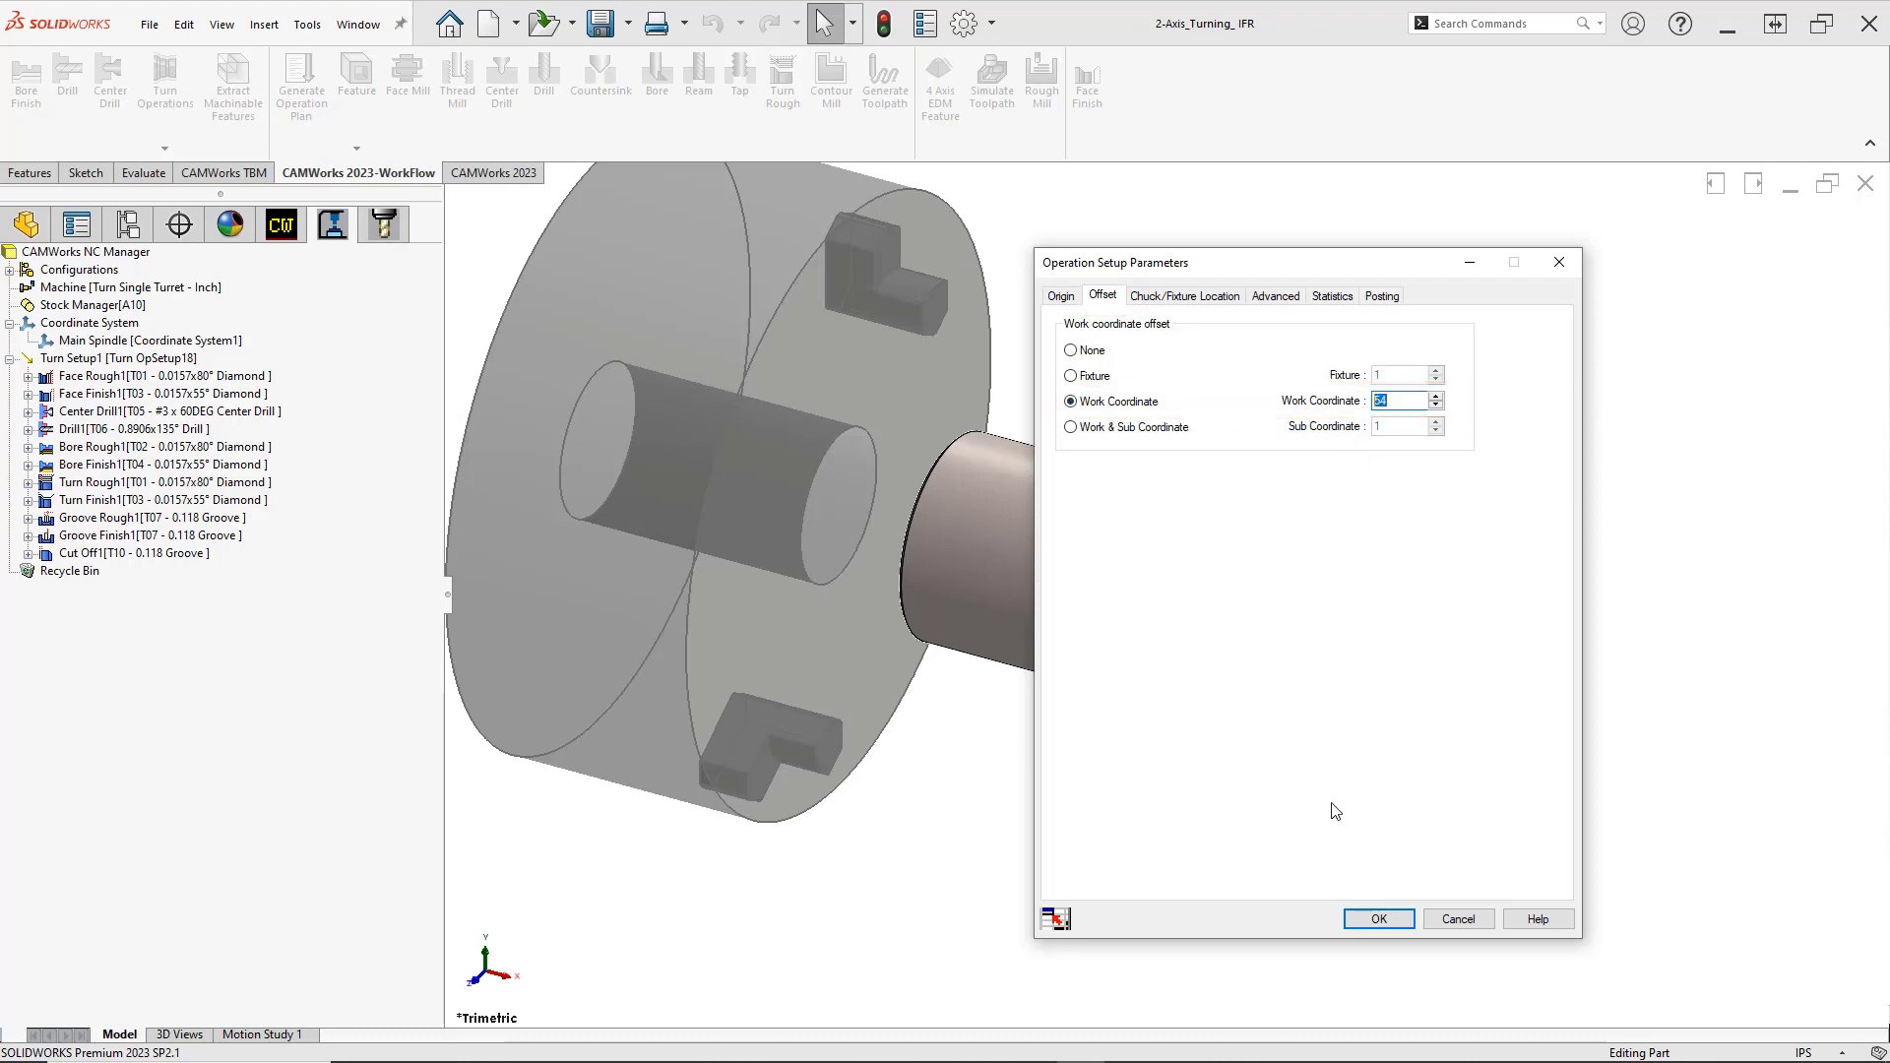
pyautogui.click(1357, 921)
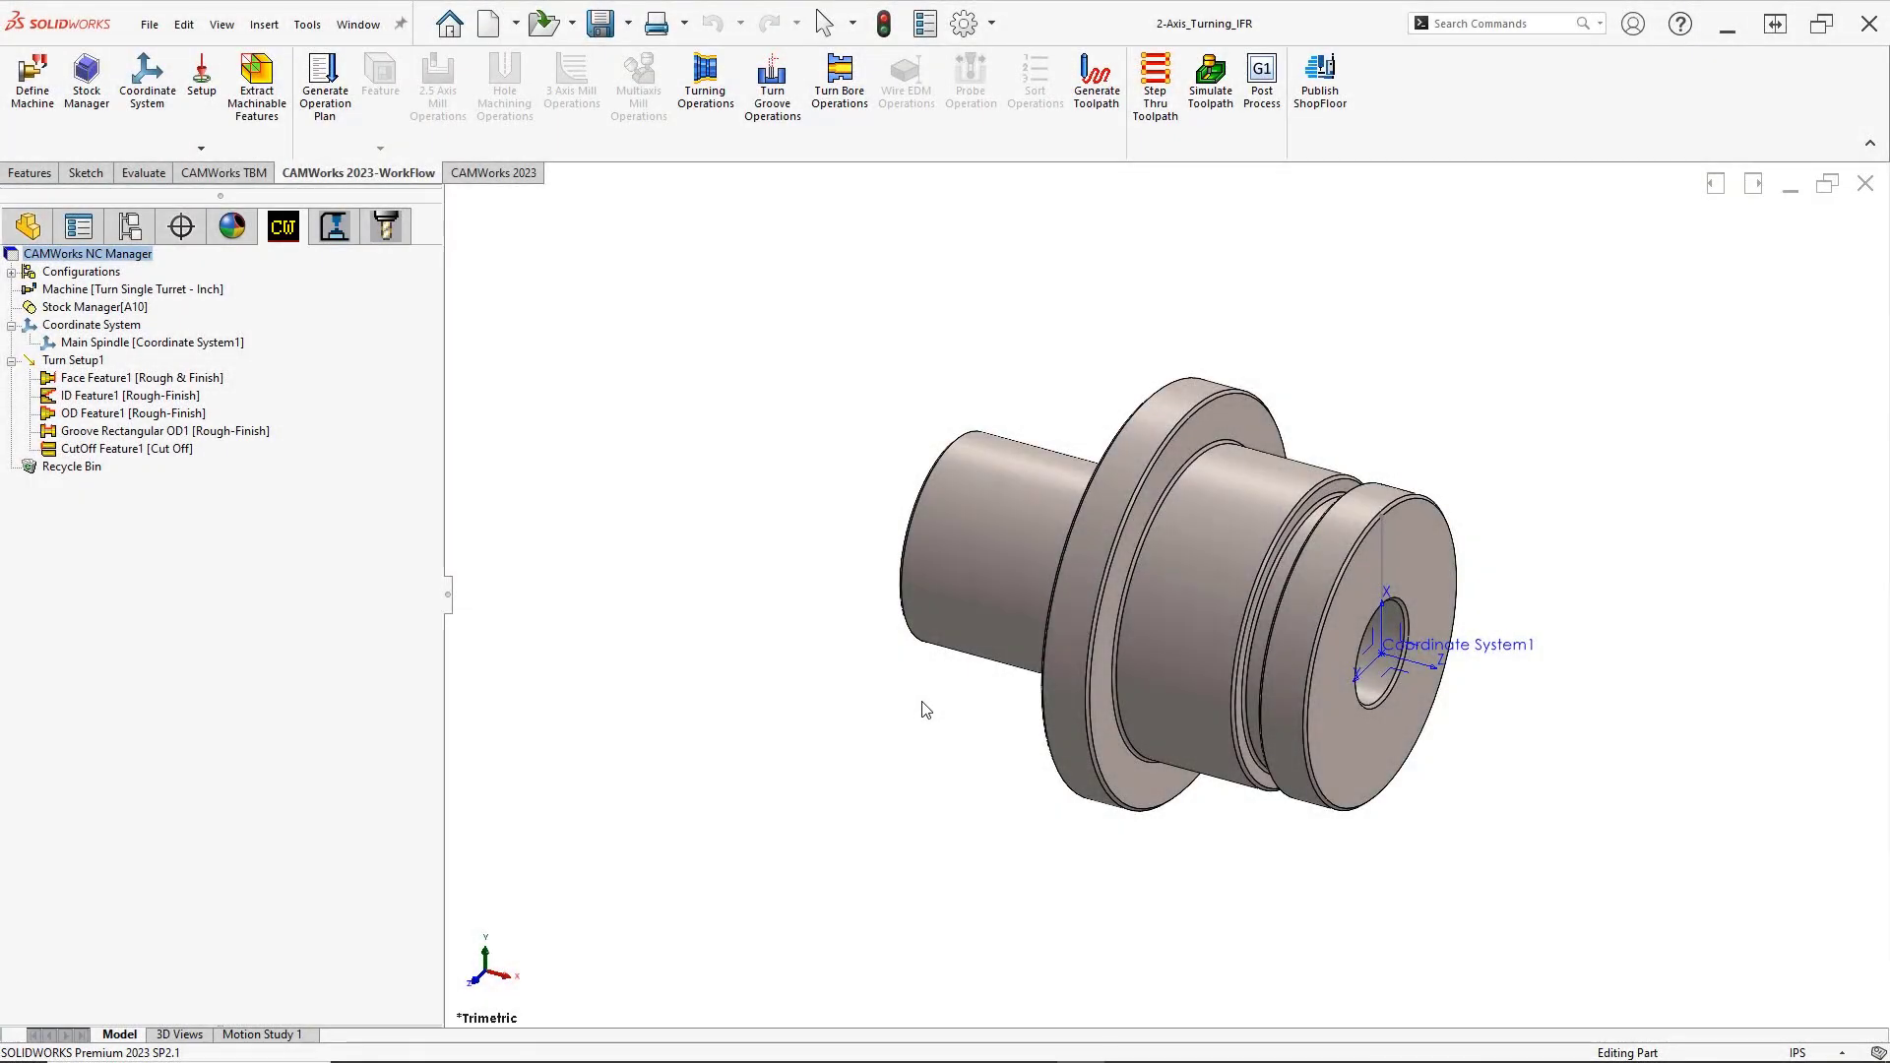
# Add a turn setup with its direction reversed for machining the threaded-hole end of the part
pyautogui.moveTo(925, 709); pyautogui.dragTo(1282, 924, button='middle')
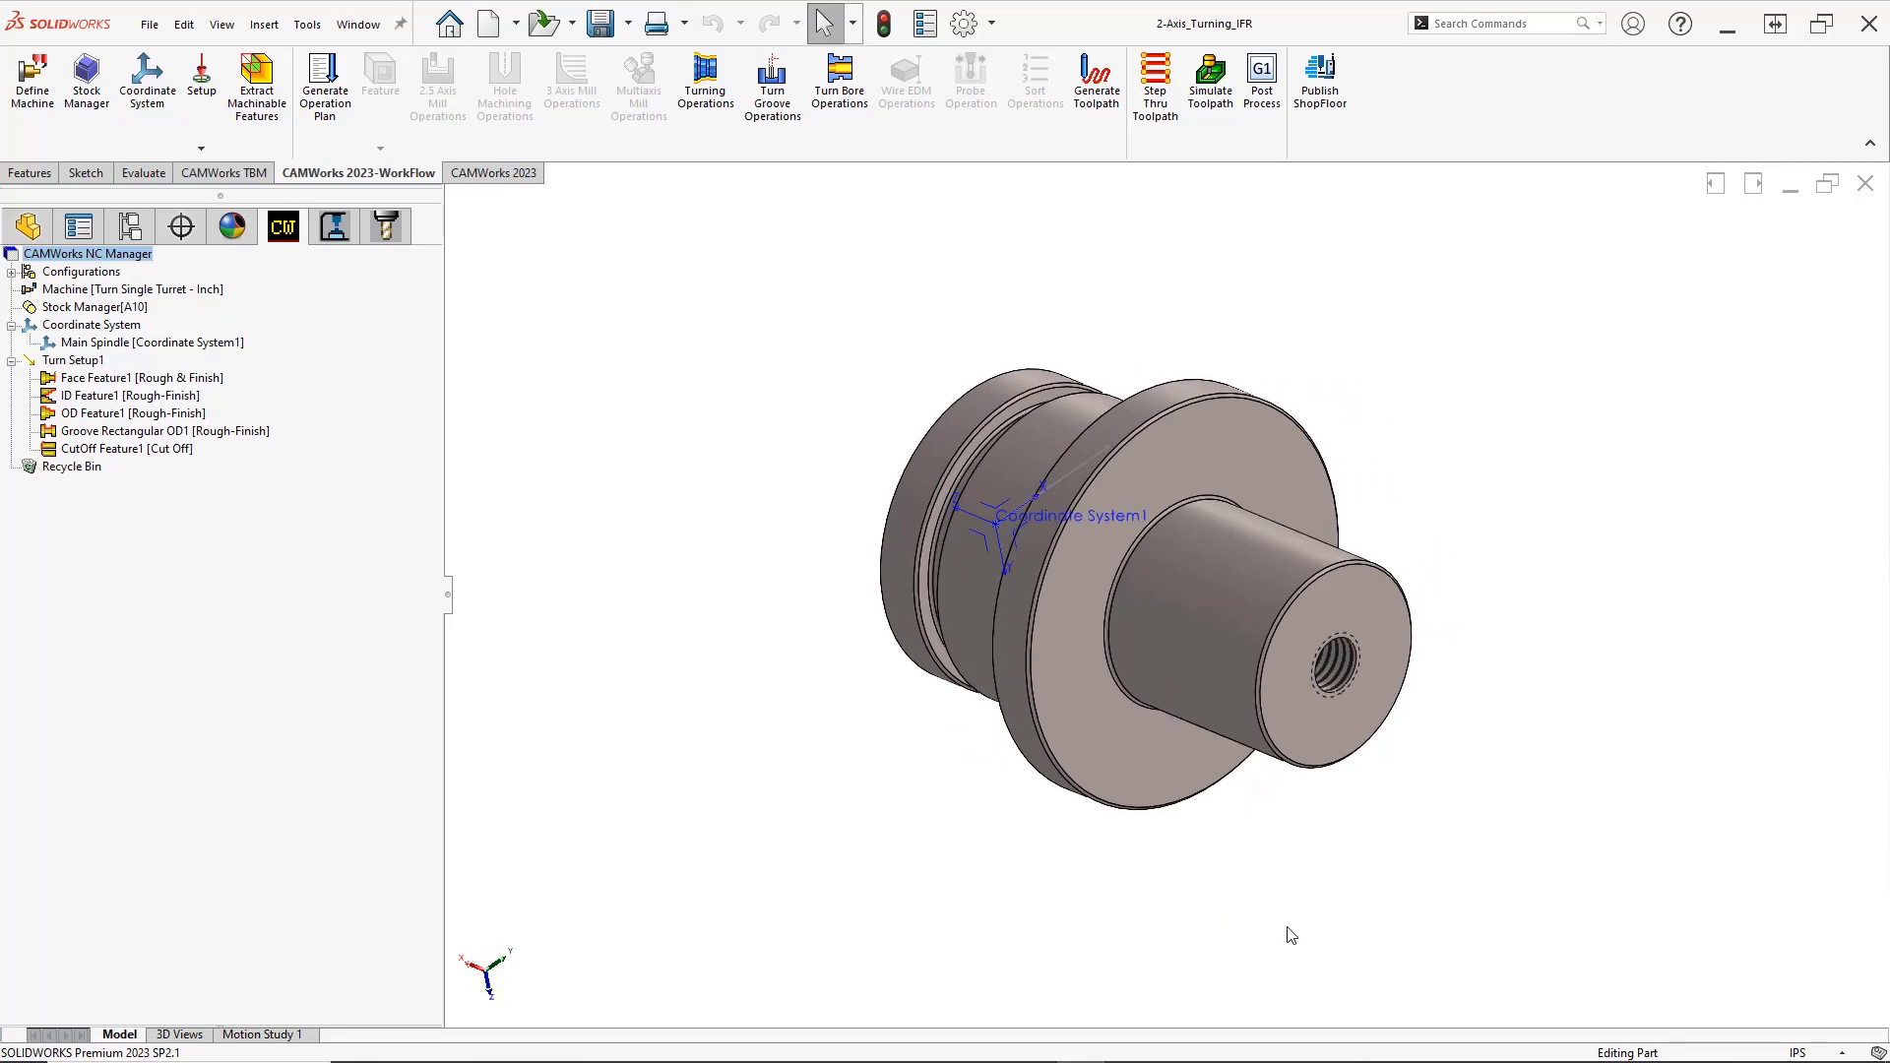
pyautogui.hotkey('ctrl', '2')
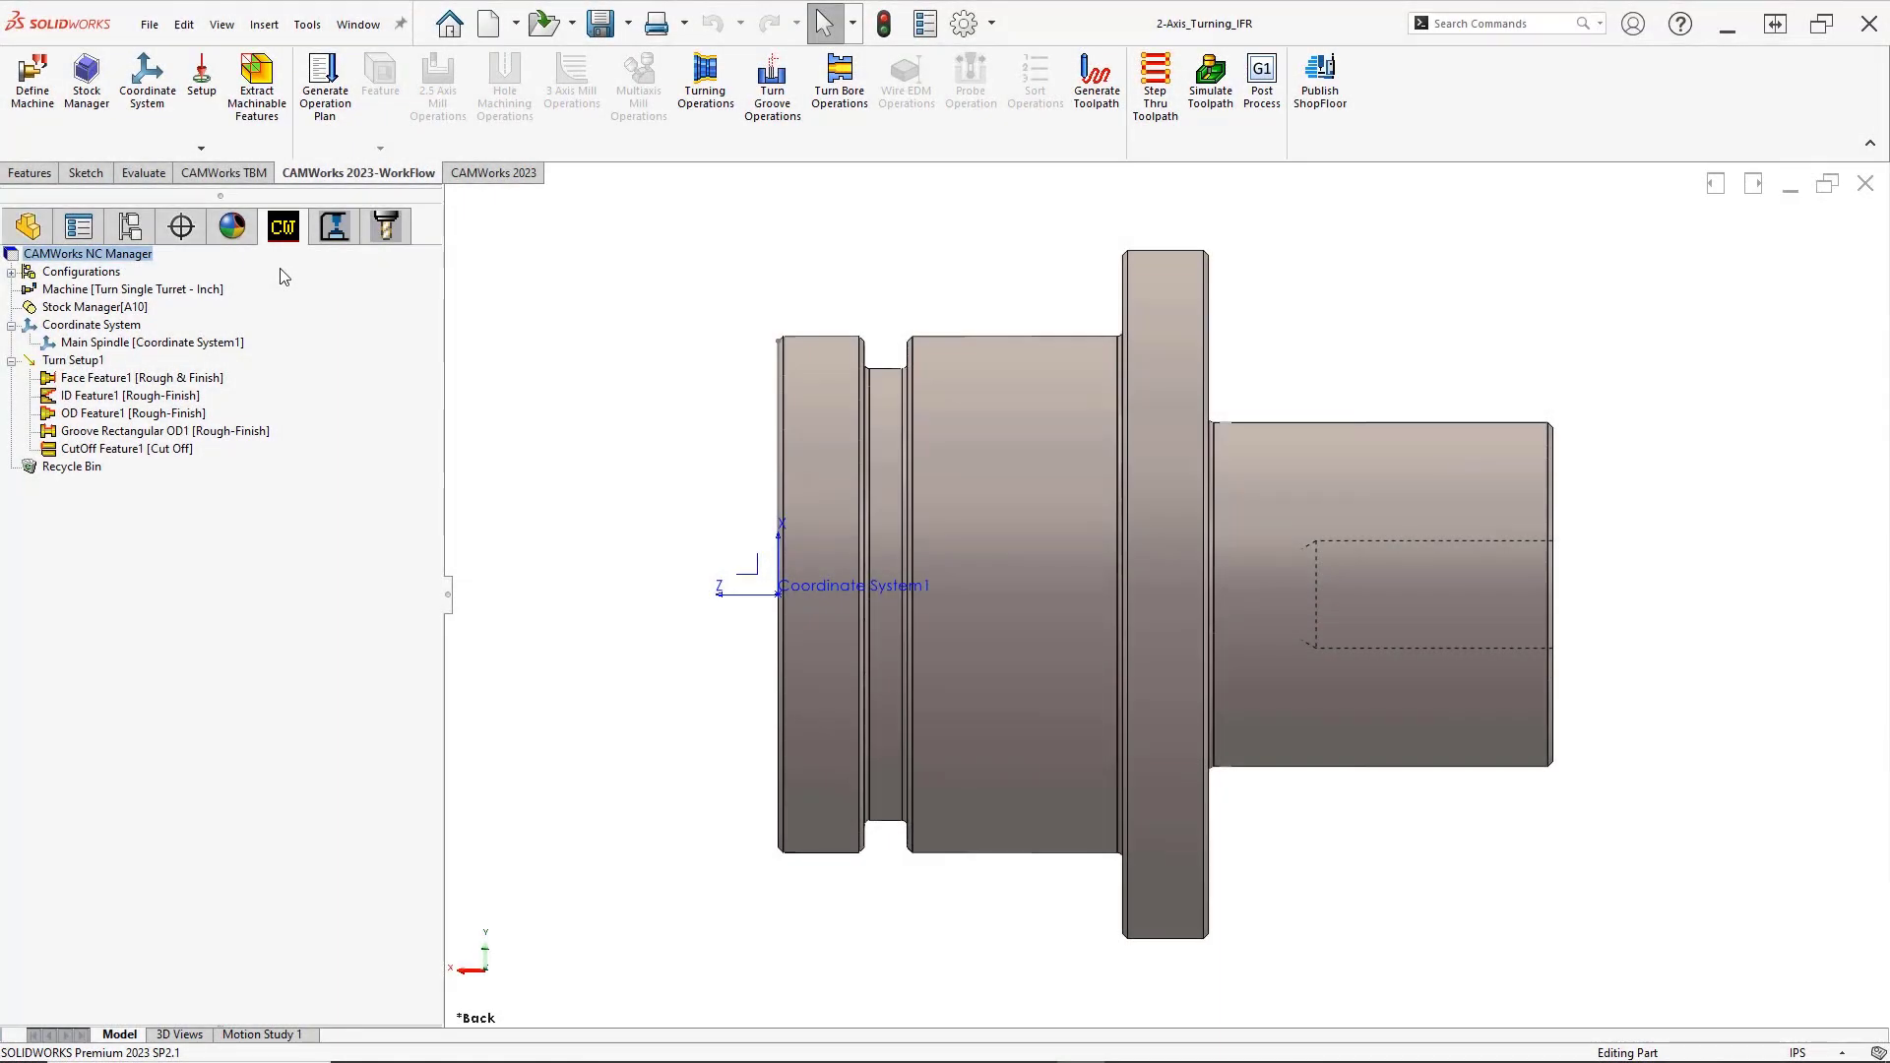
pyautogui.click(203, 149)
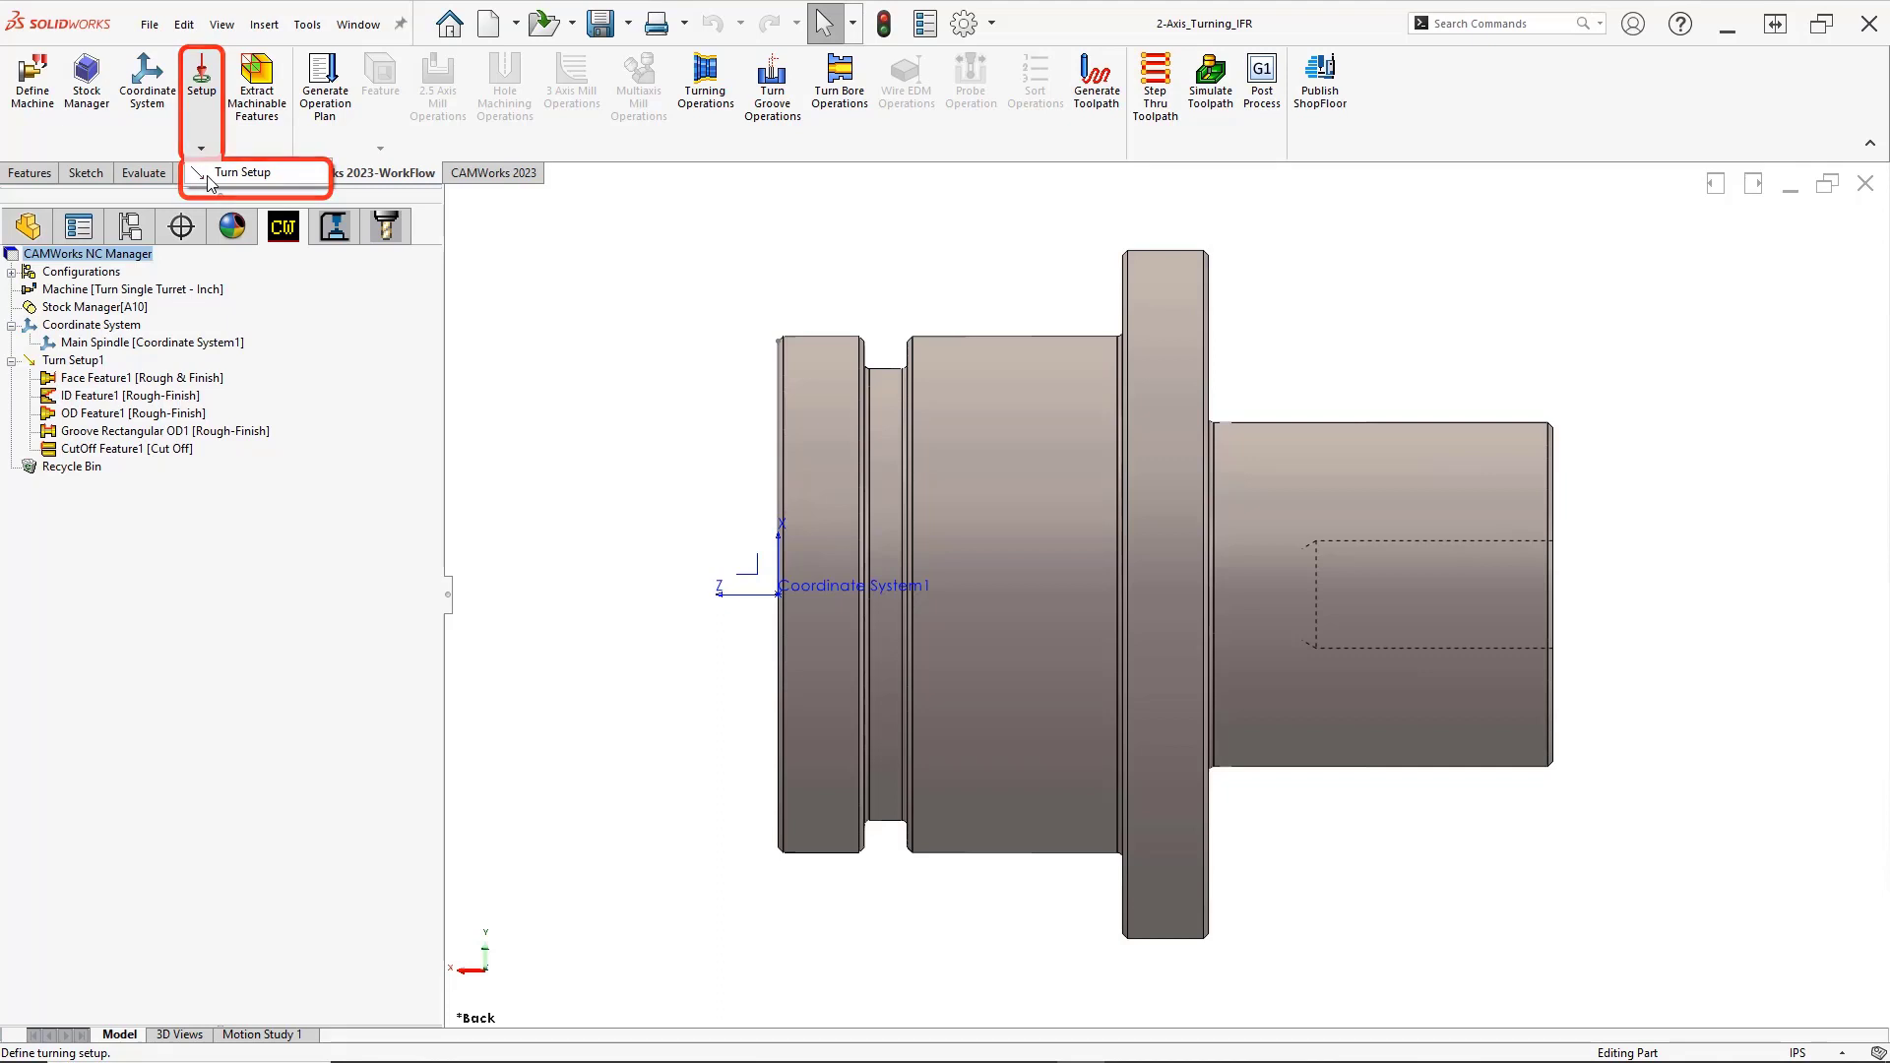
pyautogui.click(242, 174)
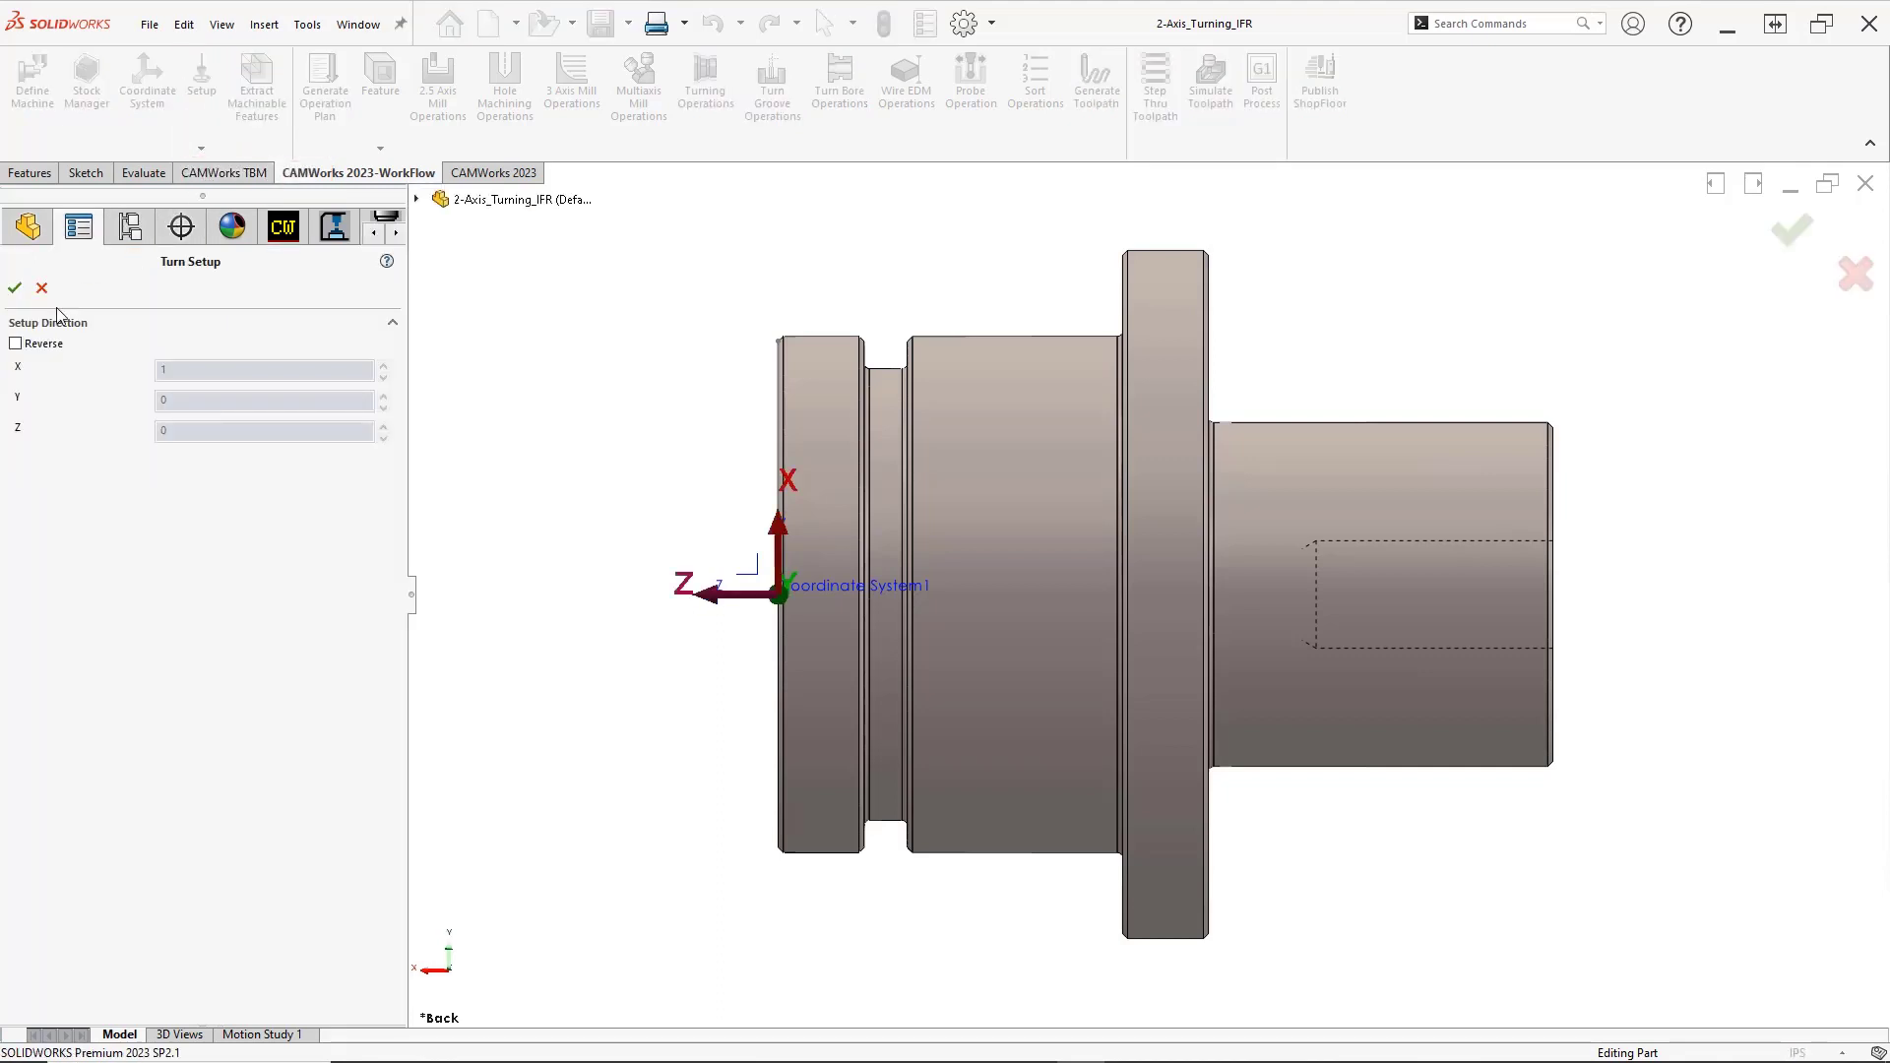
pyautogui.click(16, 343)
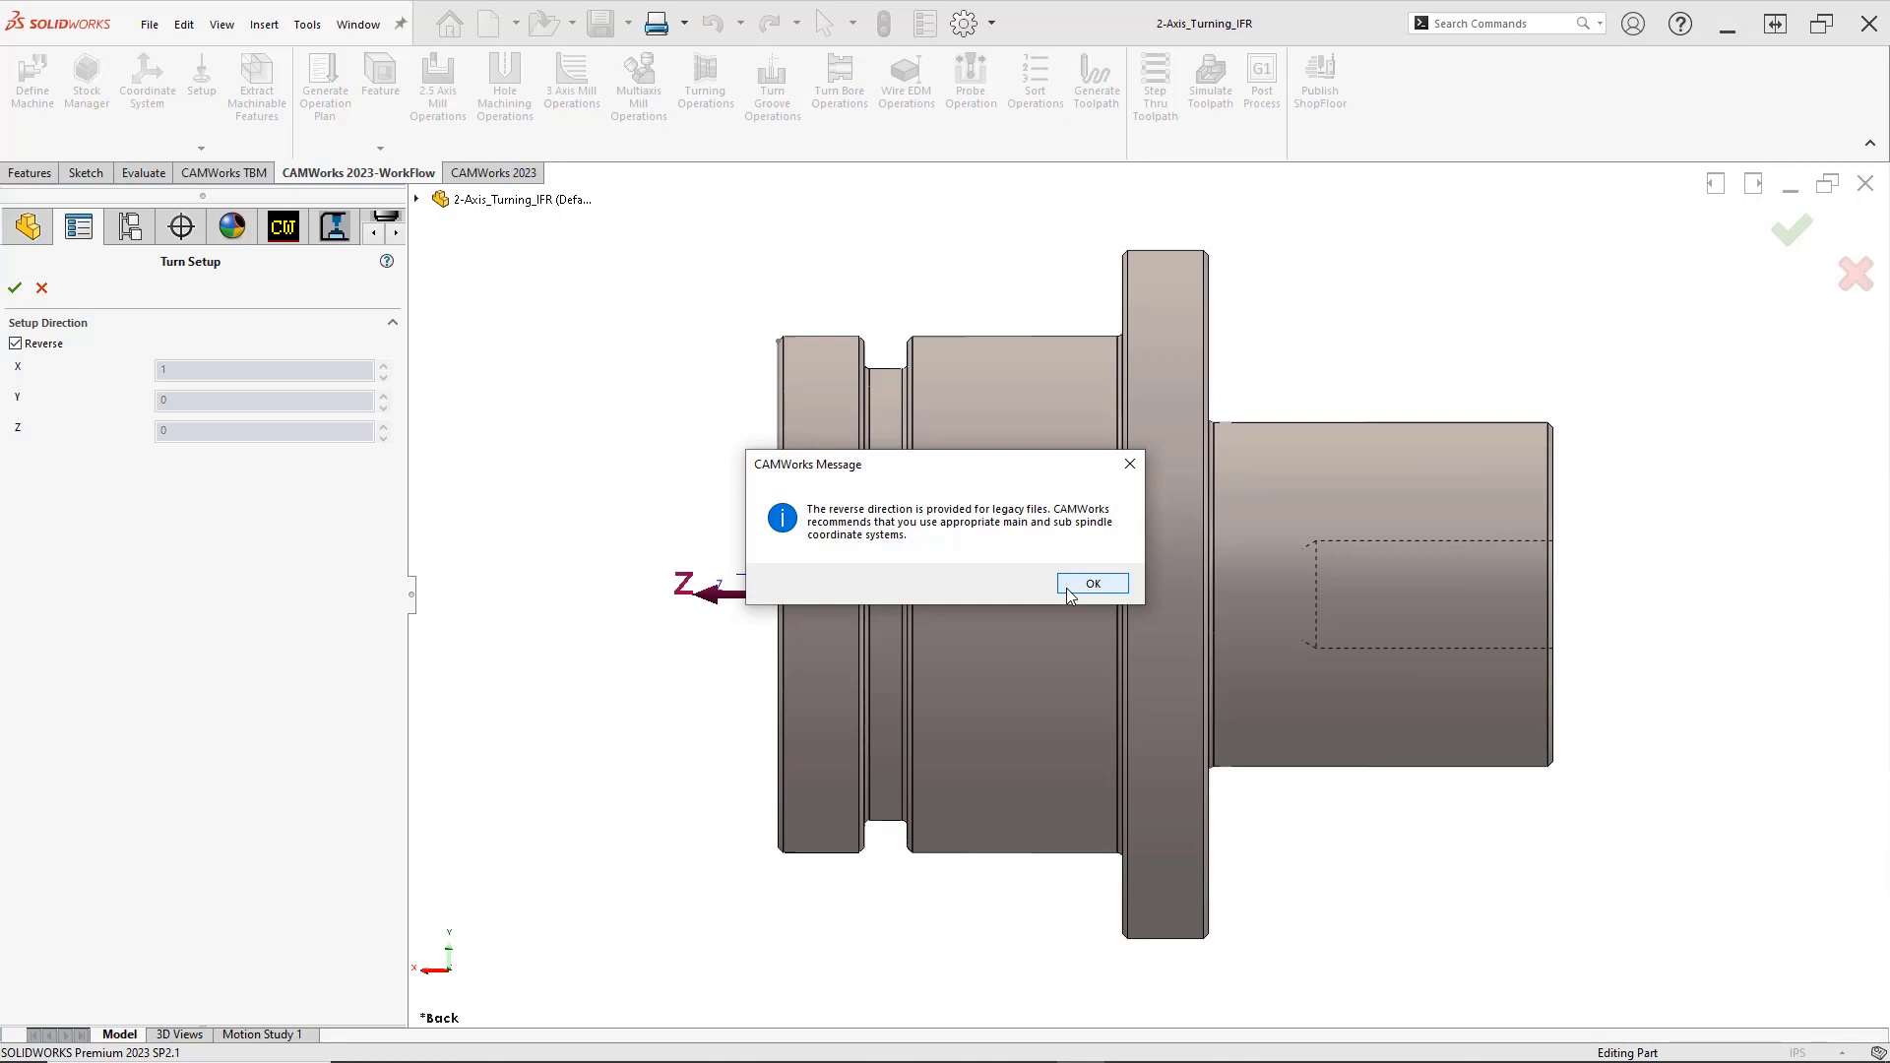
pyautogui.click(1091, 583)
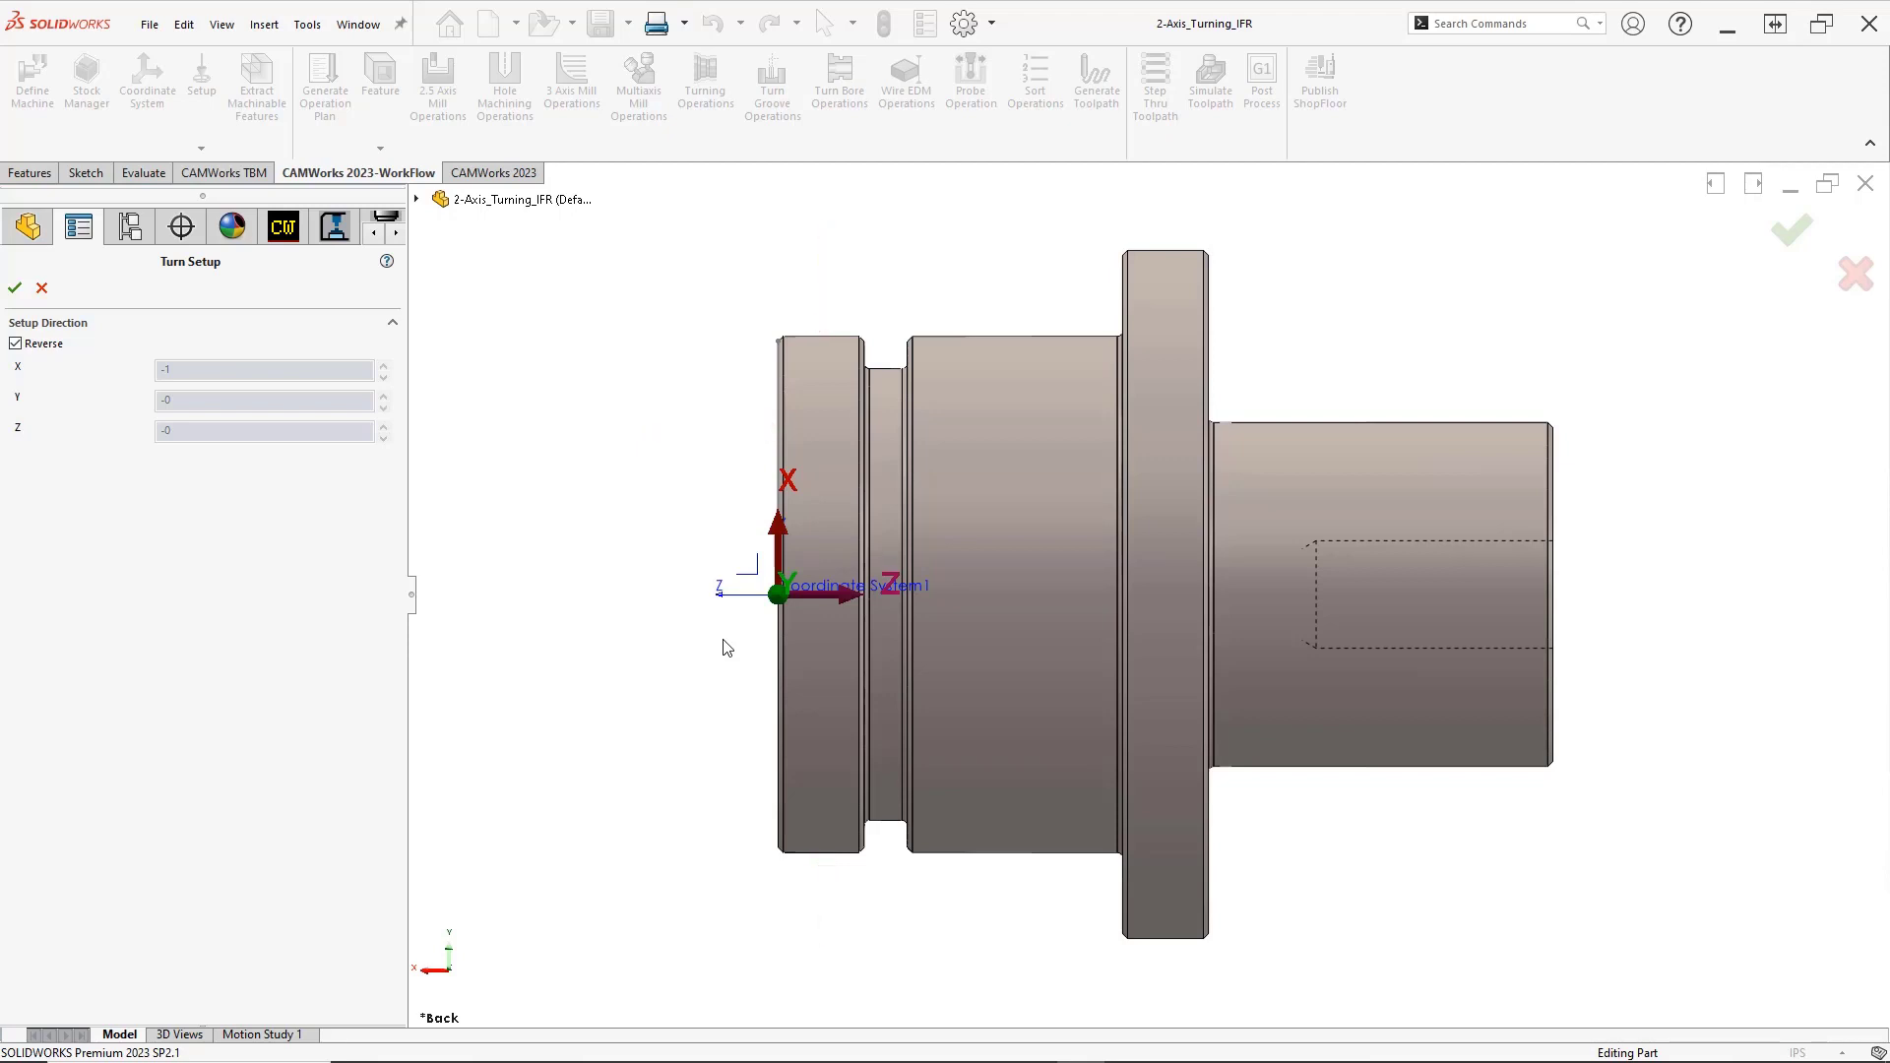
pyautogui.rightClick(724, 647)
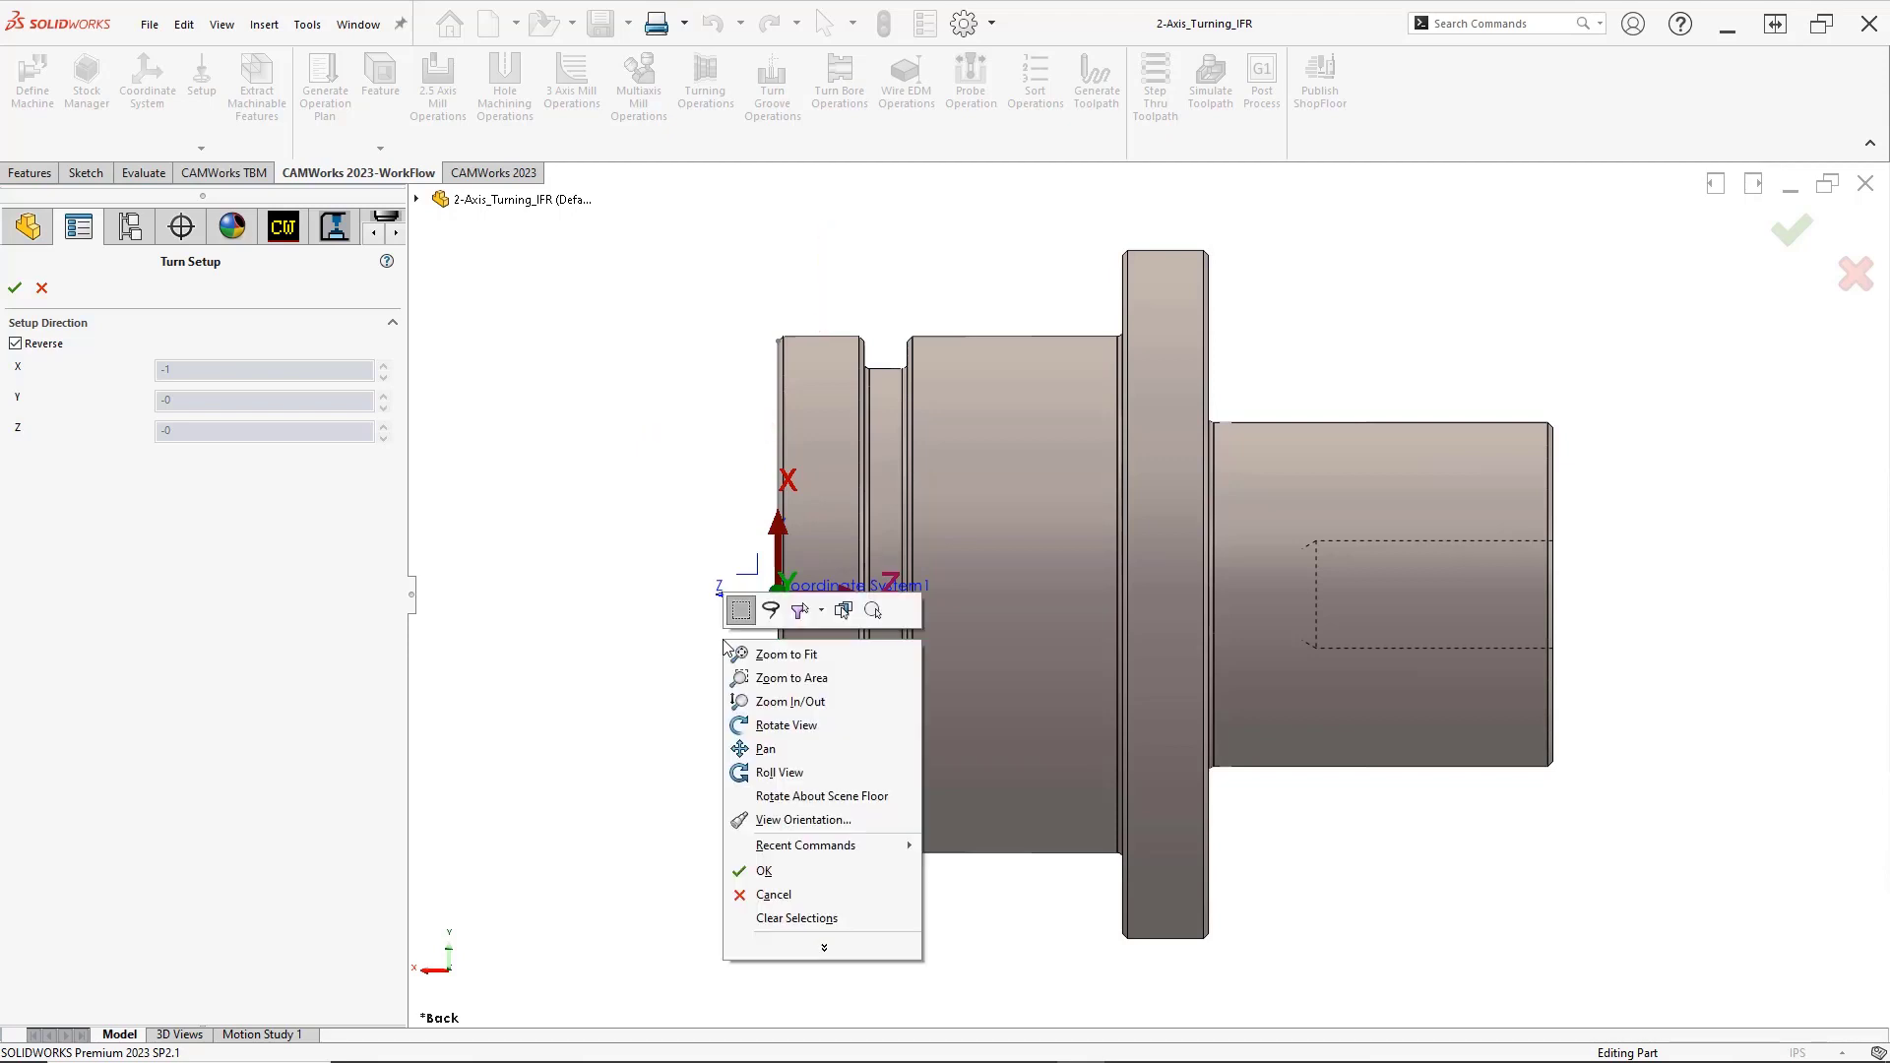
pyautogui.click(737, 879)
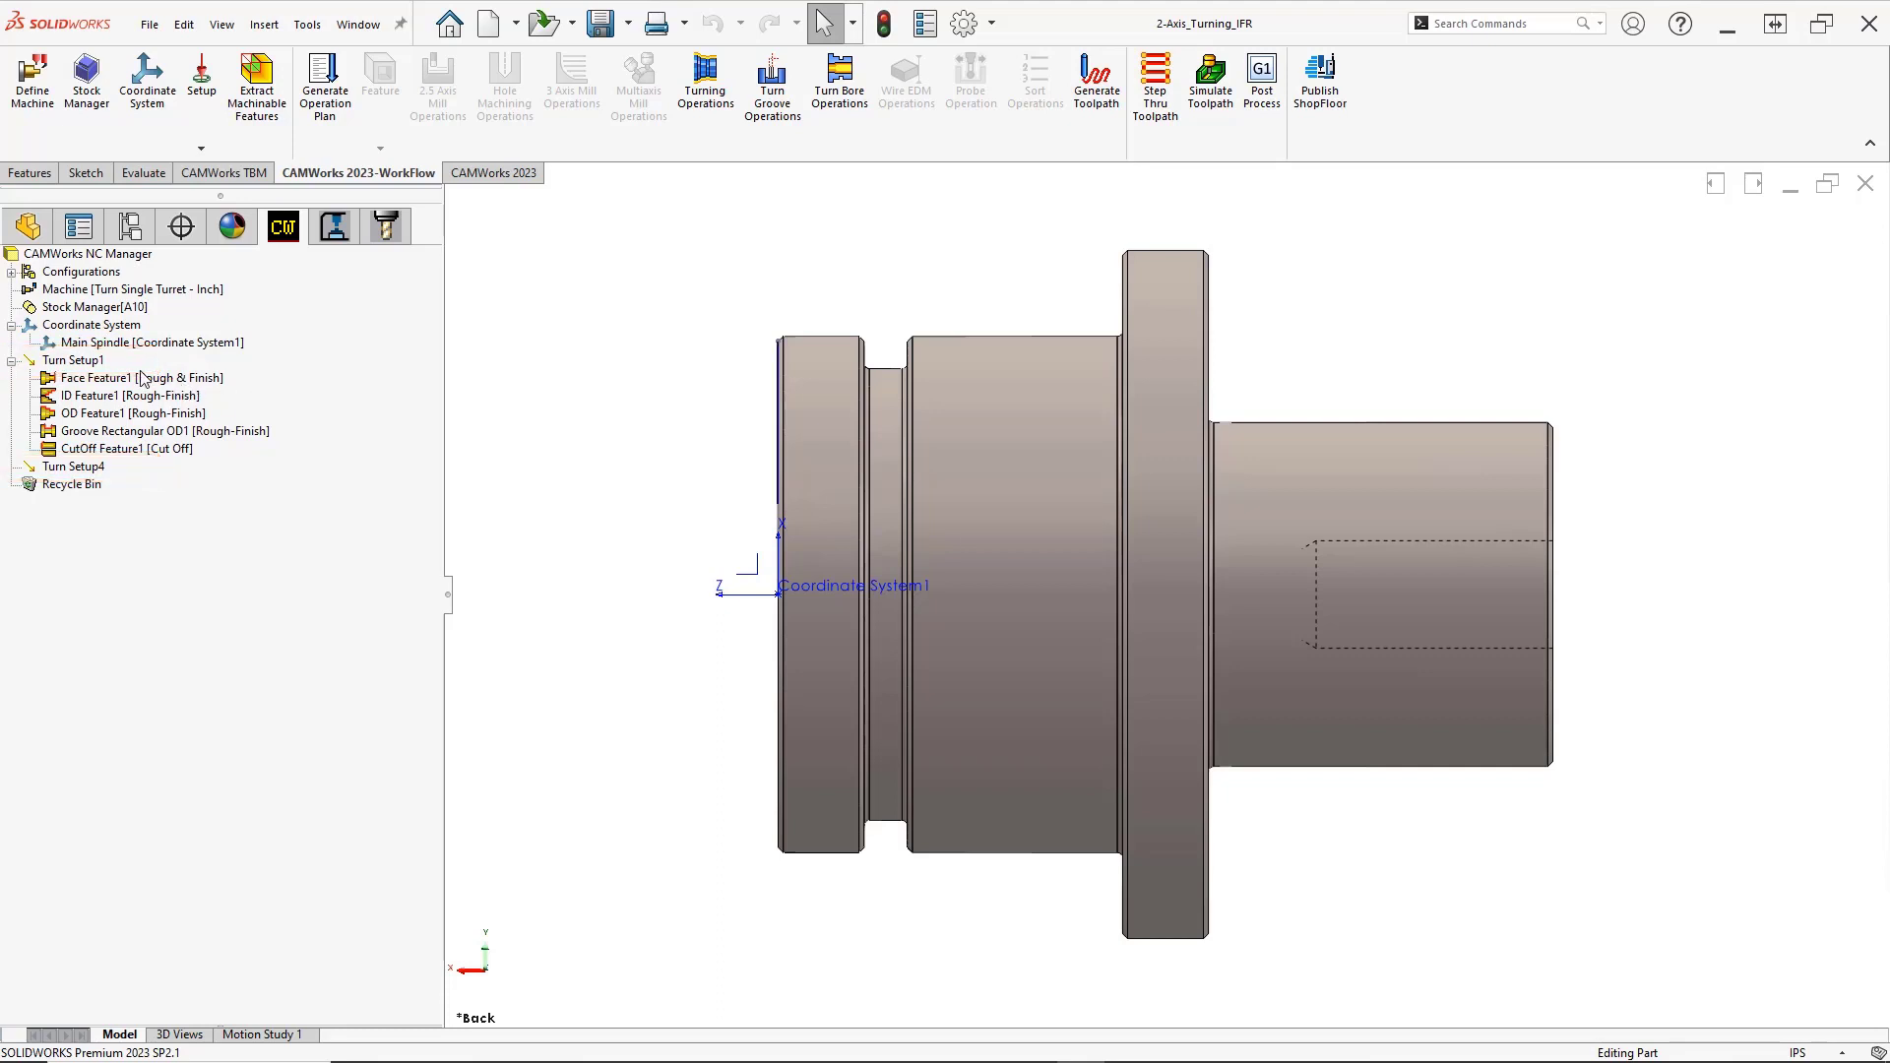
# Rename Turn Setup1 as 1ST OPERATION in the feature tree
pyautogui.rightClick(100, 368)
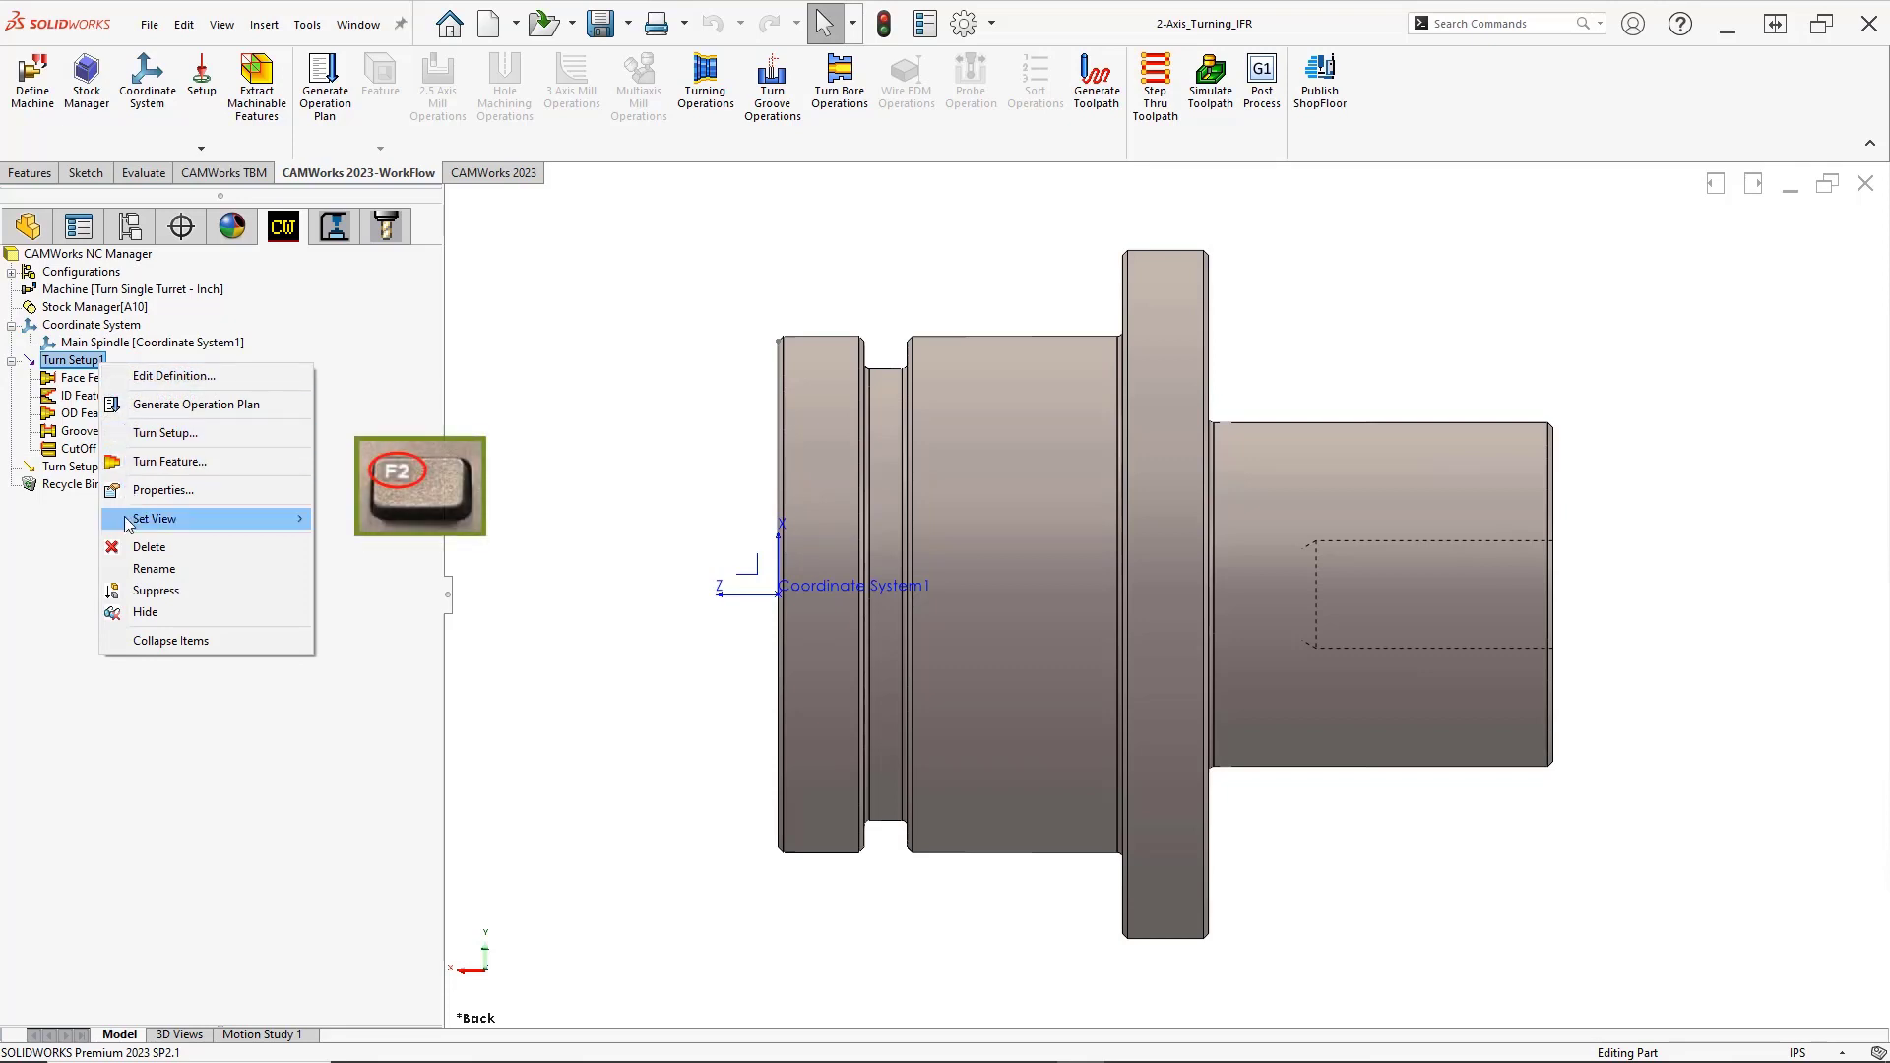
pyautogui.click(148, 569)
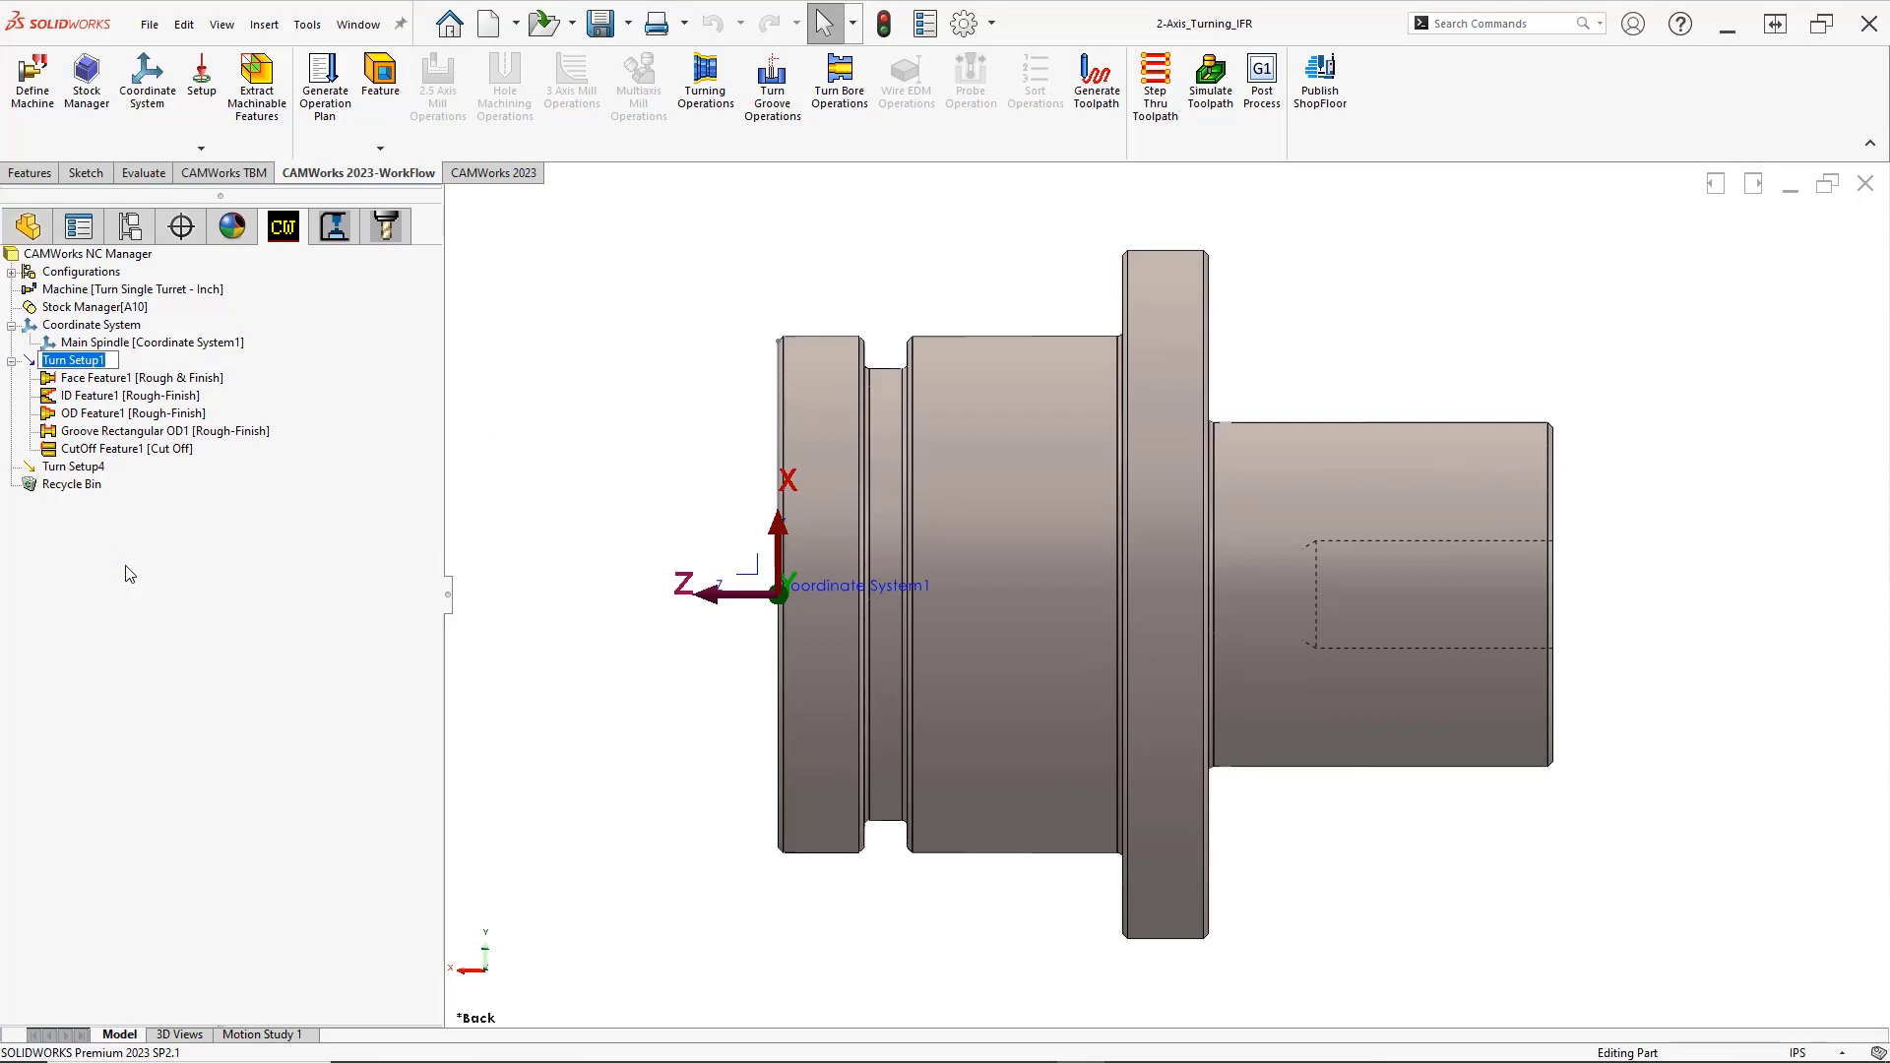
pyautogui.write('1ST OPERATION')
pyautogui.press('Return')
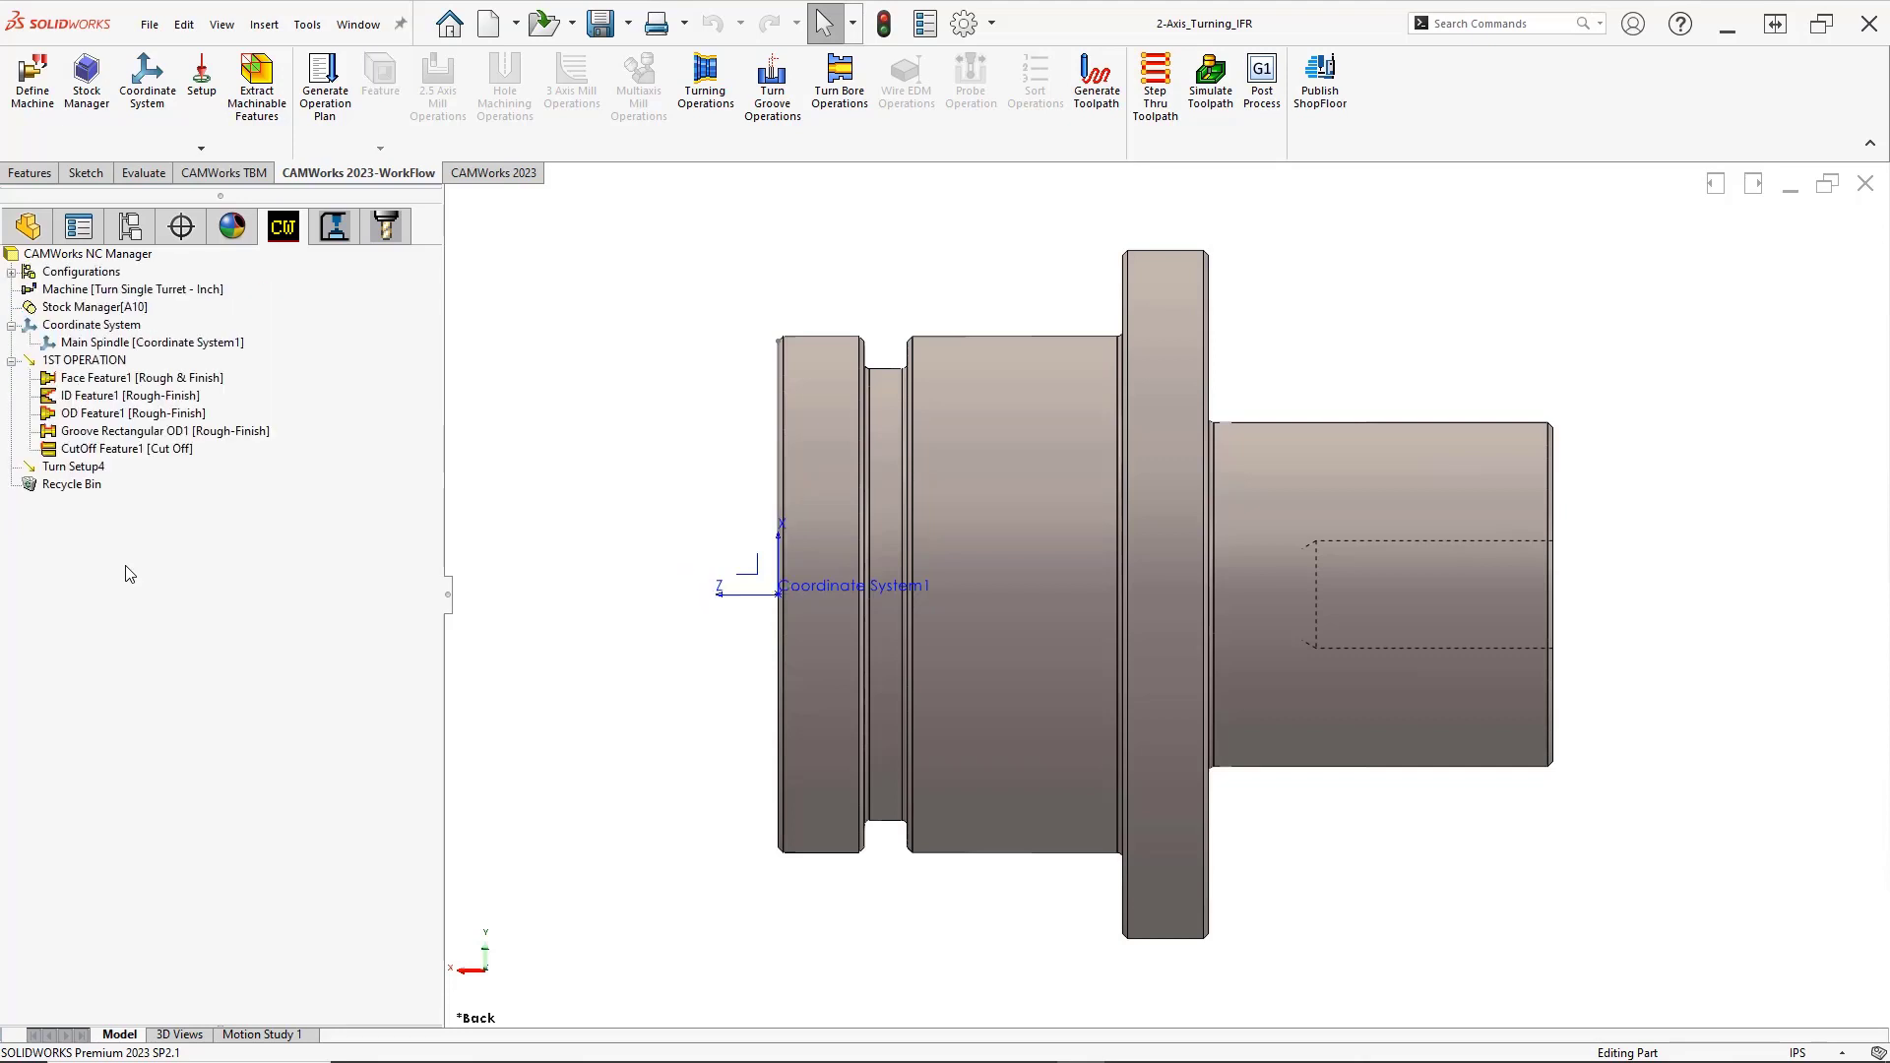
# Rename the new reversed turn setup as 2ND OPERATION through its properties
pyautogui.rightClick(100, 470)
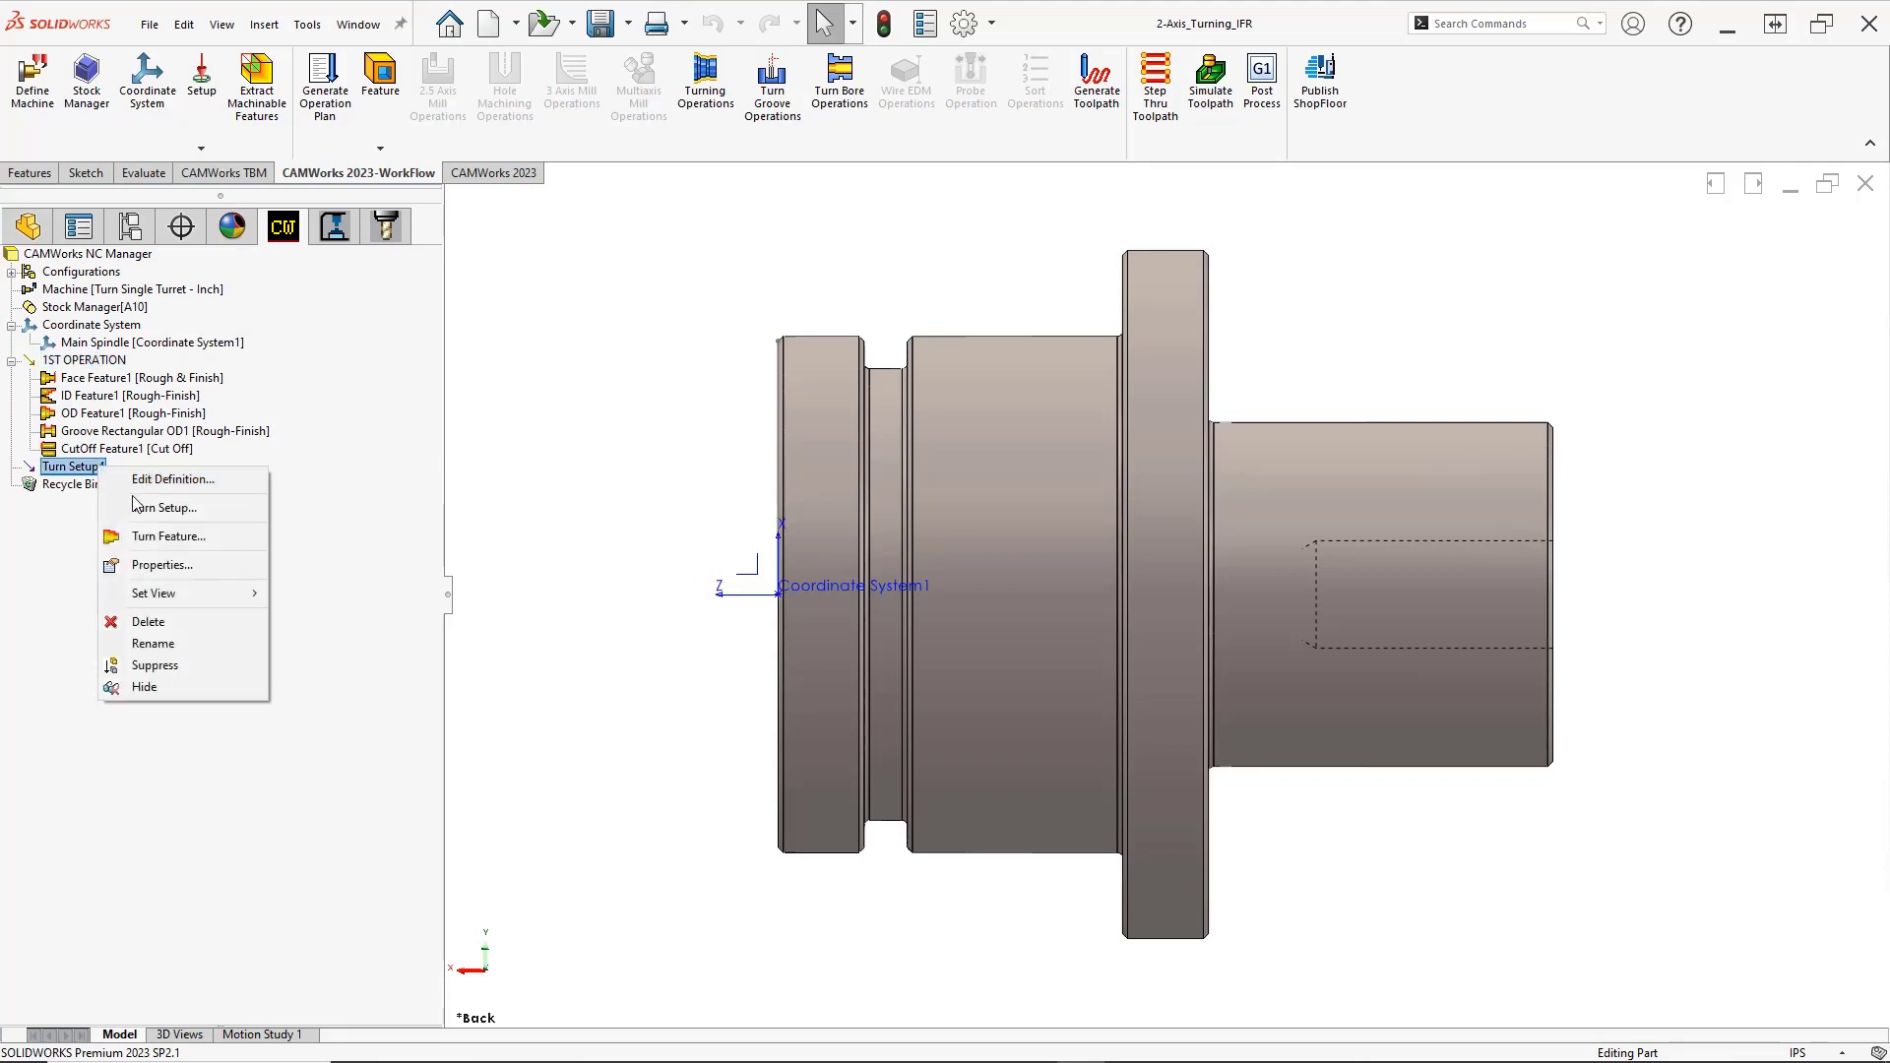
pyautogui.click(148, 564)
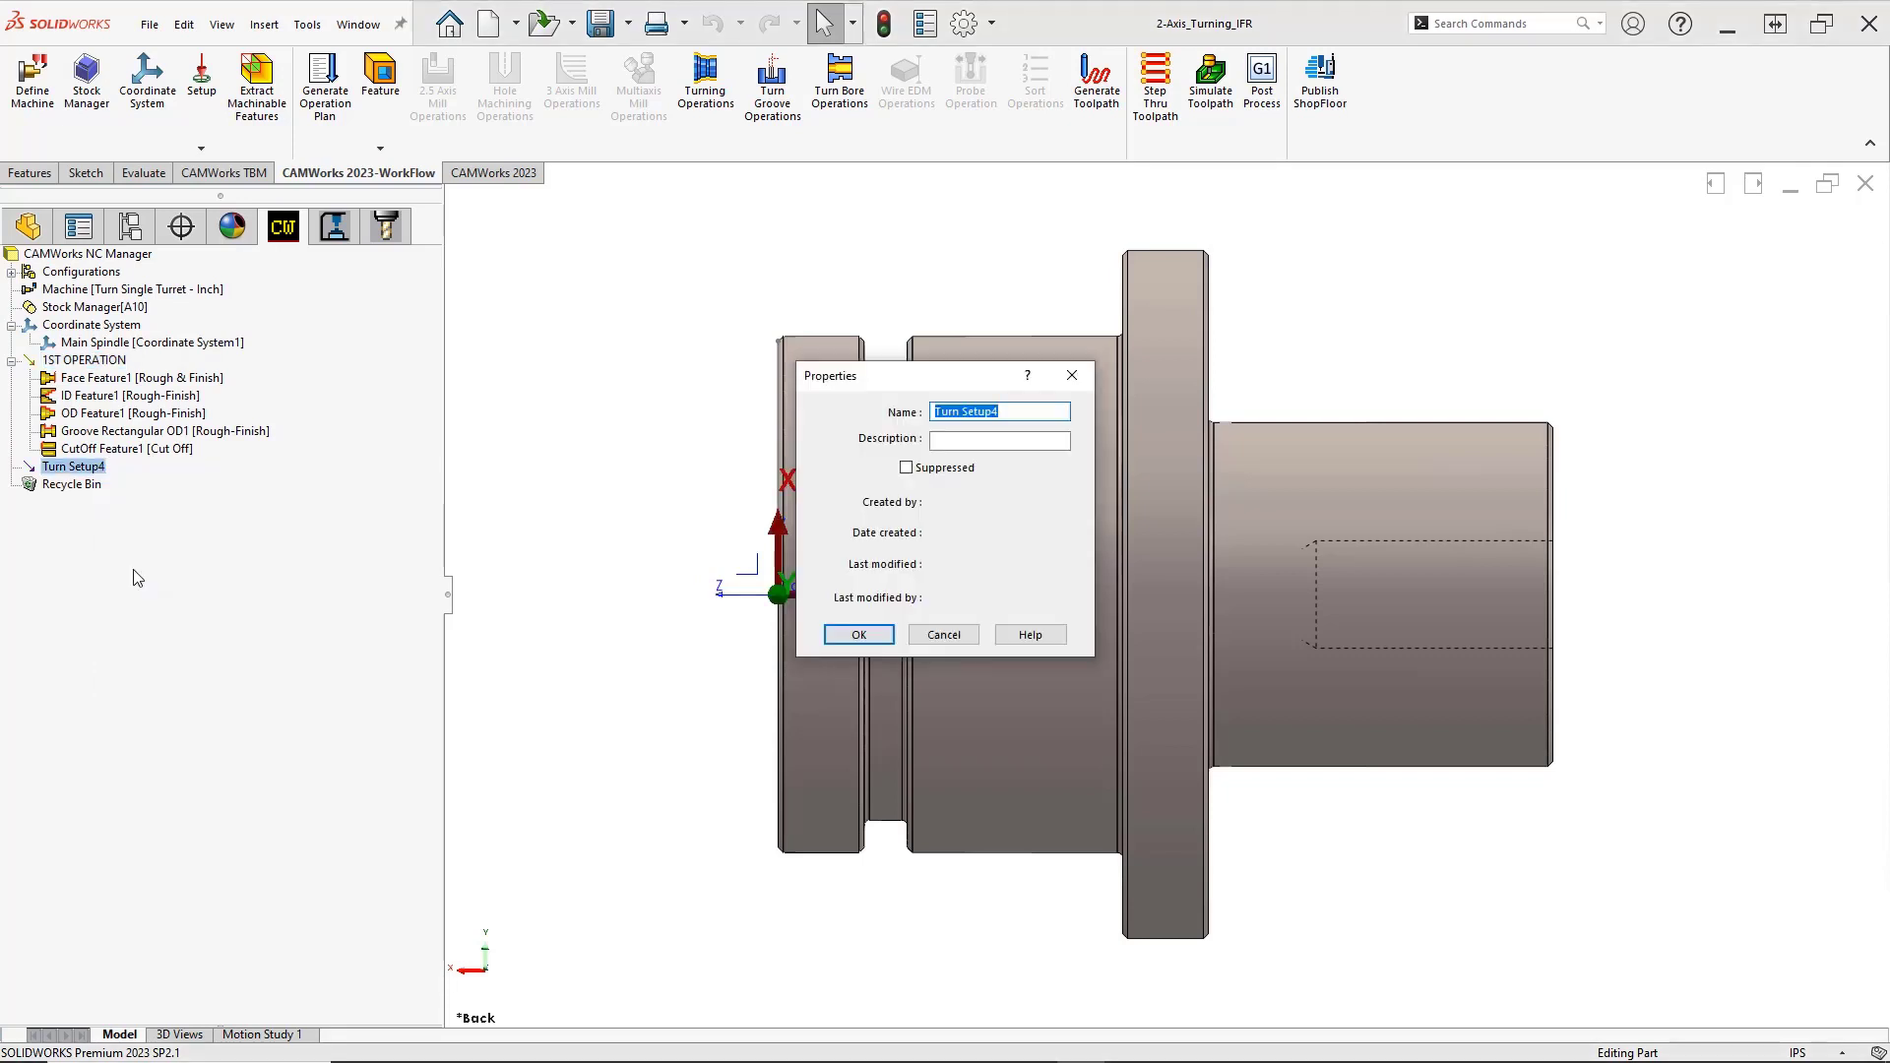
pyautogui.write('2ND OPERATION')
pyautogui.click(858, 635)
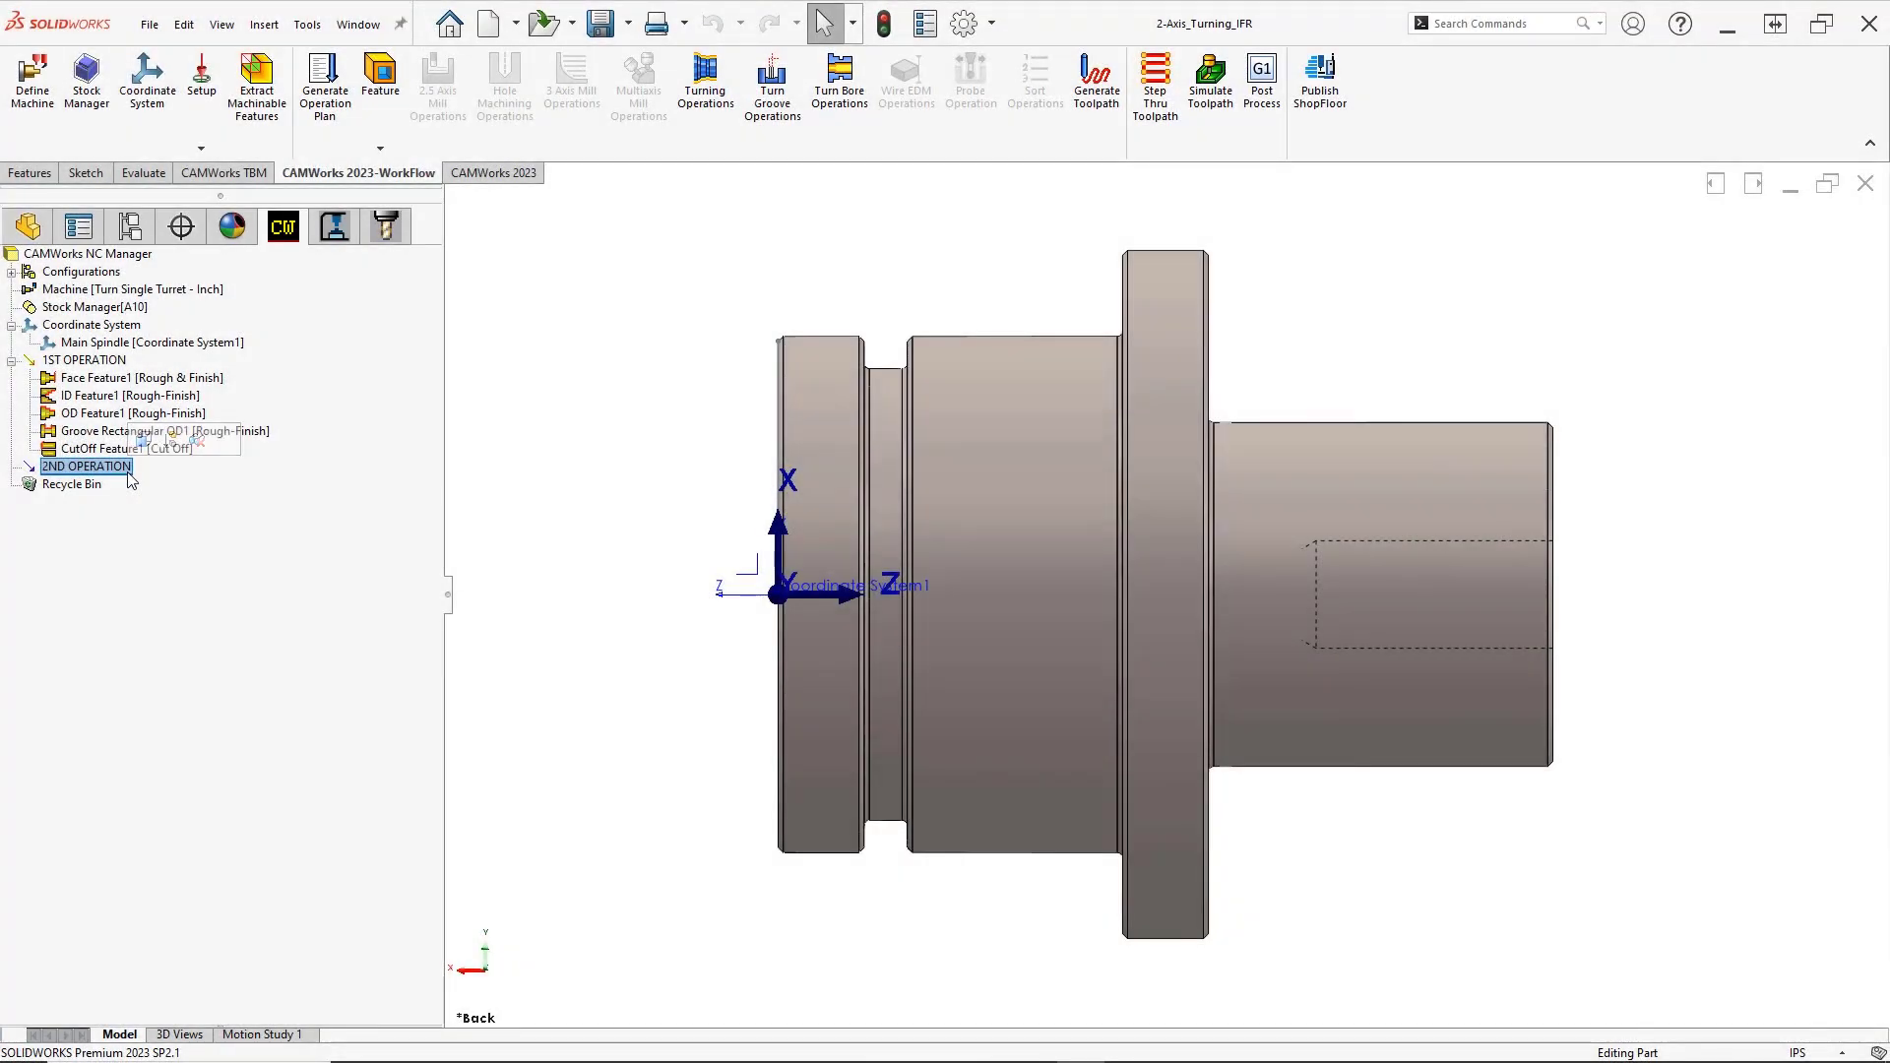
# Add a Rough-Finish OD feature to 2ND OPERATION, window-selecting the part profile from the large flange's outer diameter to the threaded-hole end
pyautogui.rightClick(129, 474)
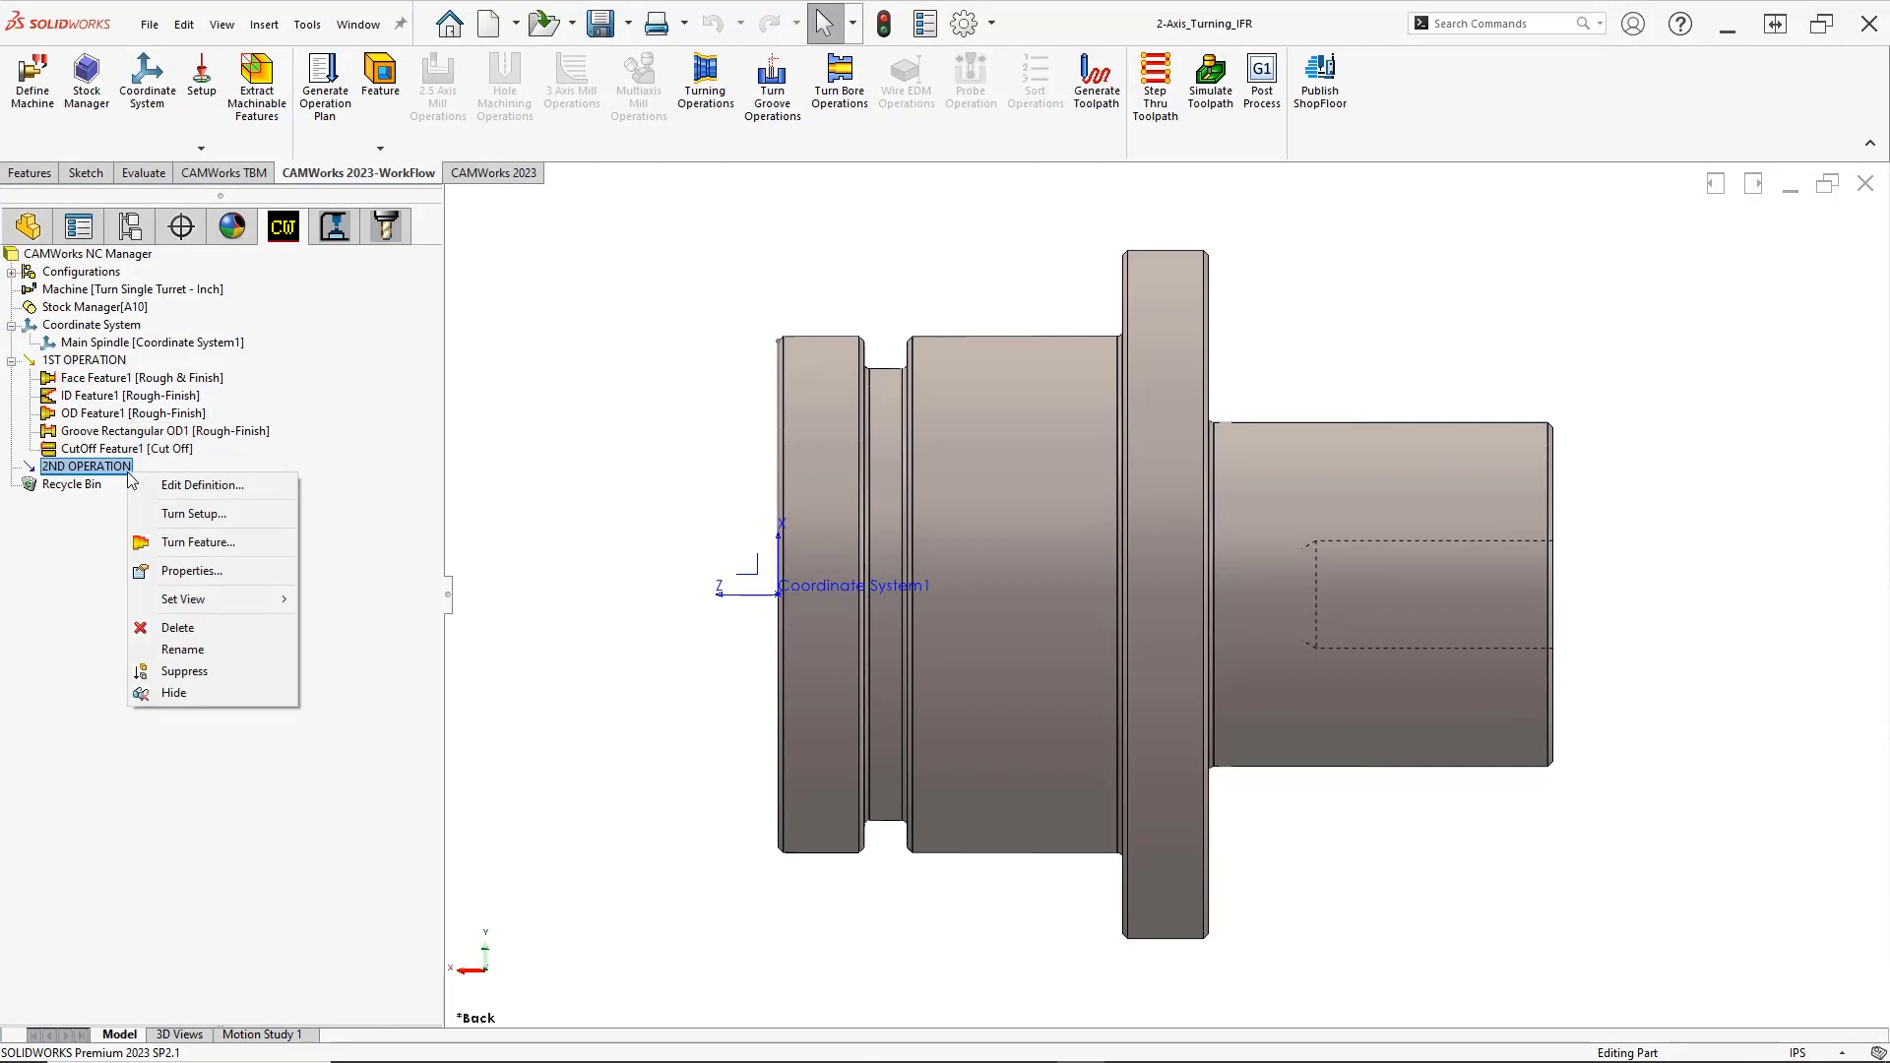
pyautogui.click(143, 542)
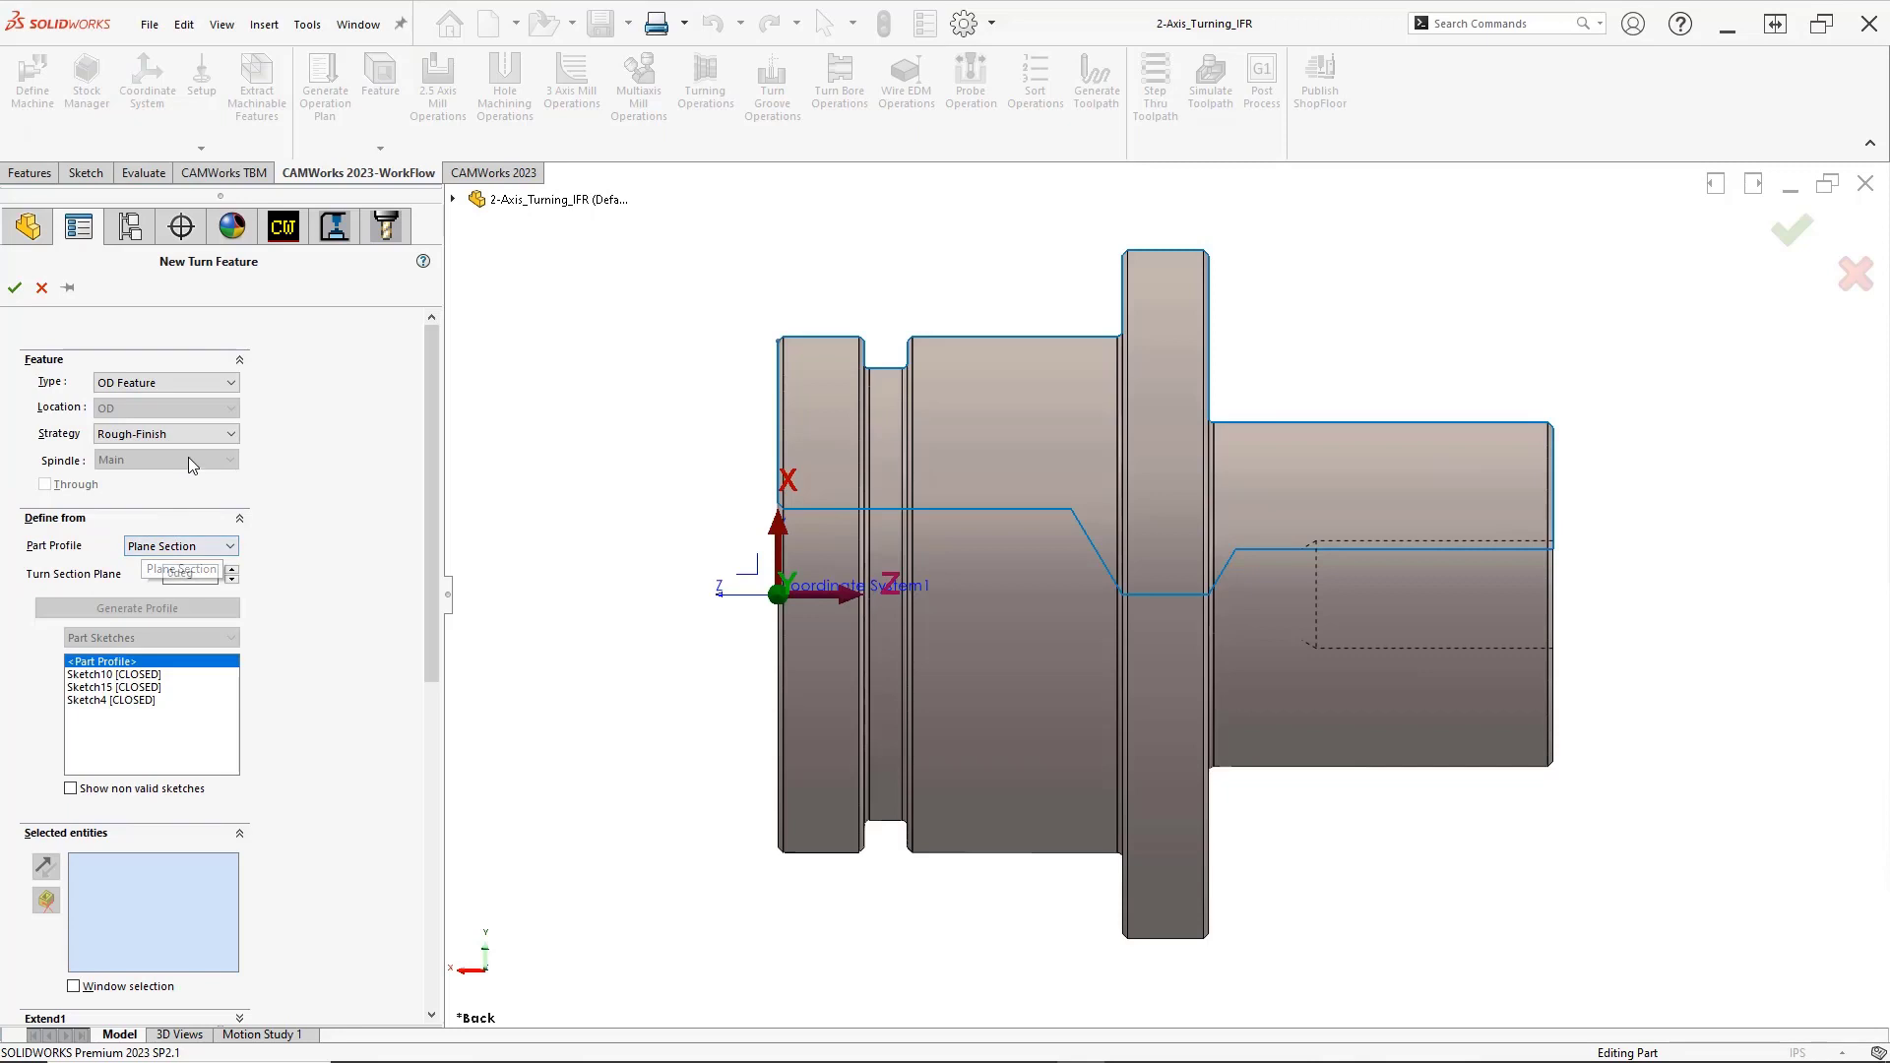
pyautogui.click(235, 382)
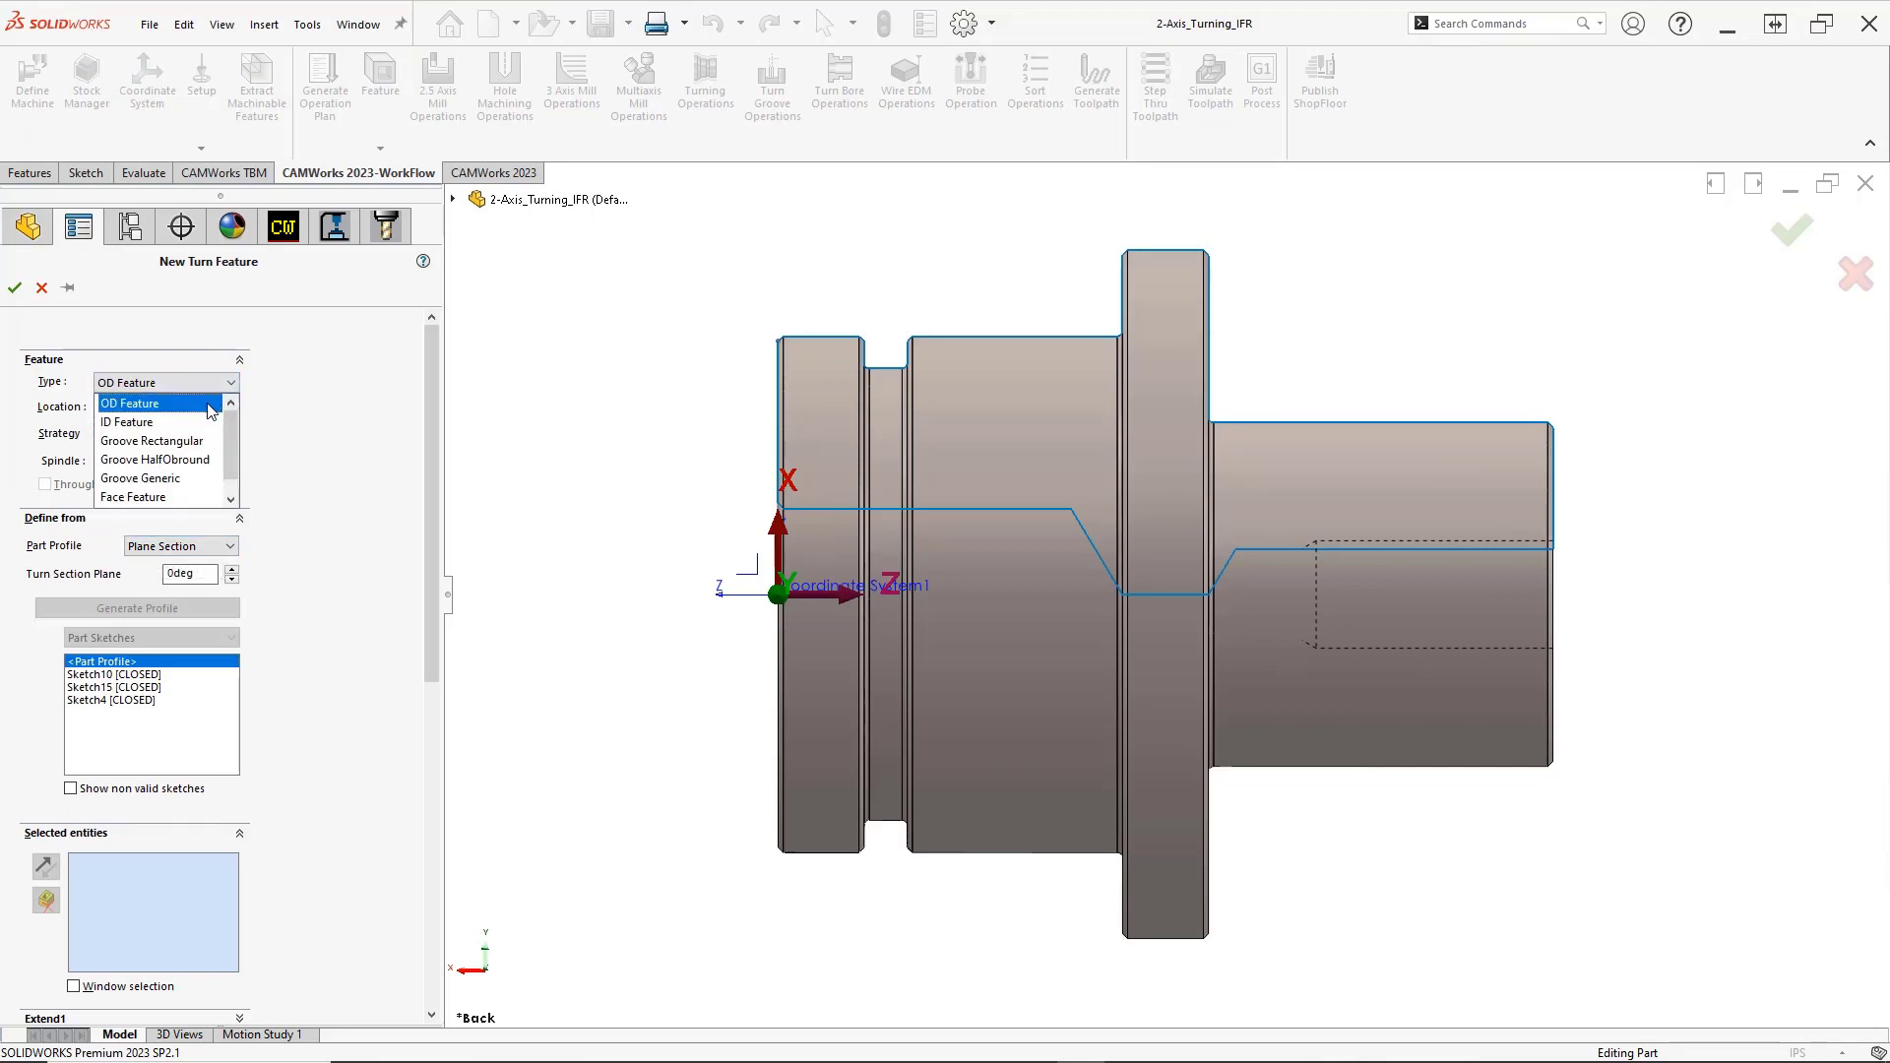
pyautogui.click(210, 412)
pyautogui.click(212, 434)
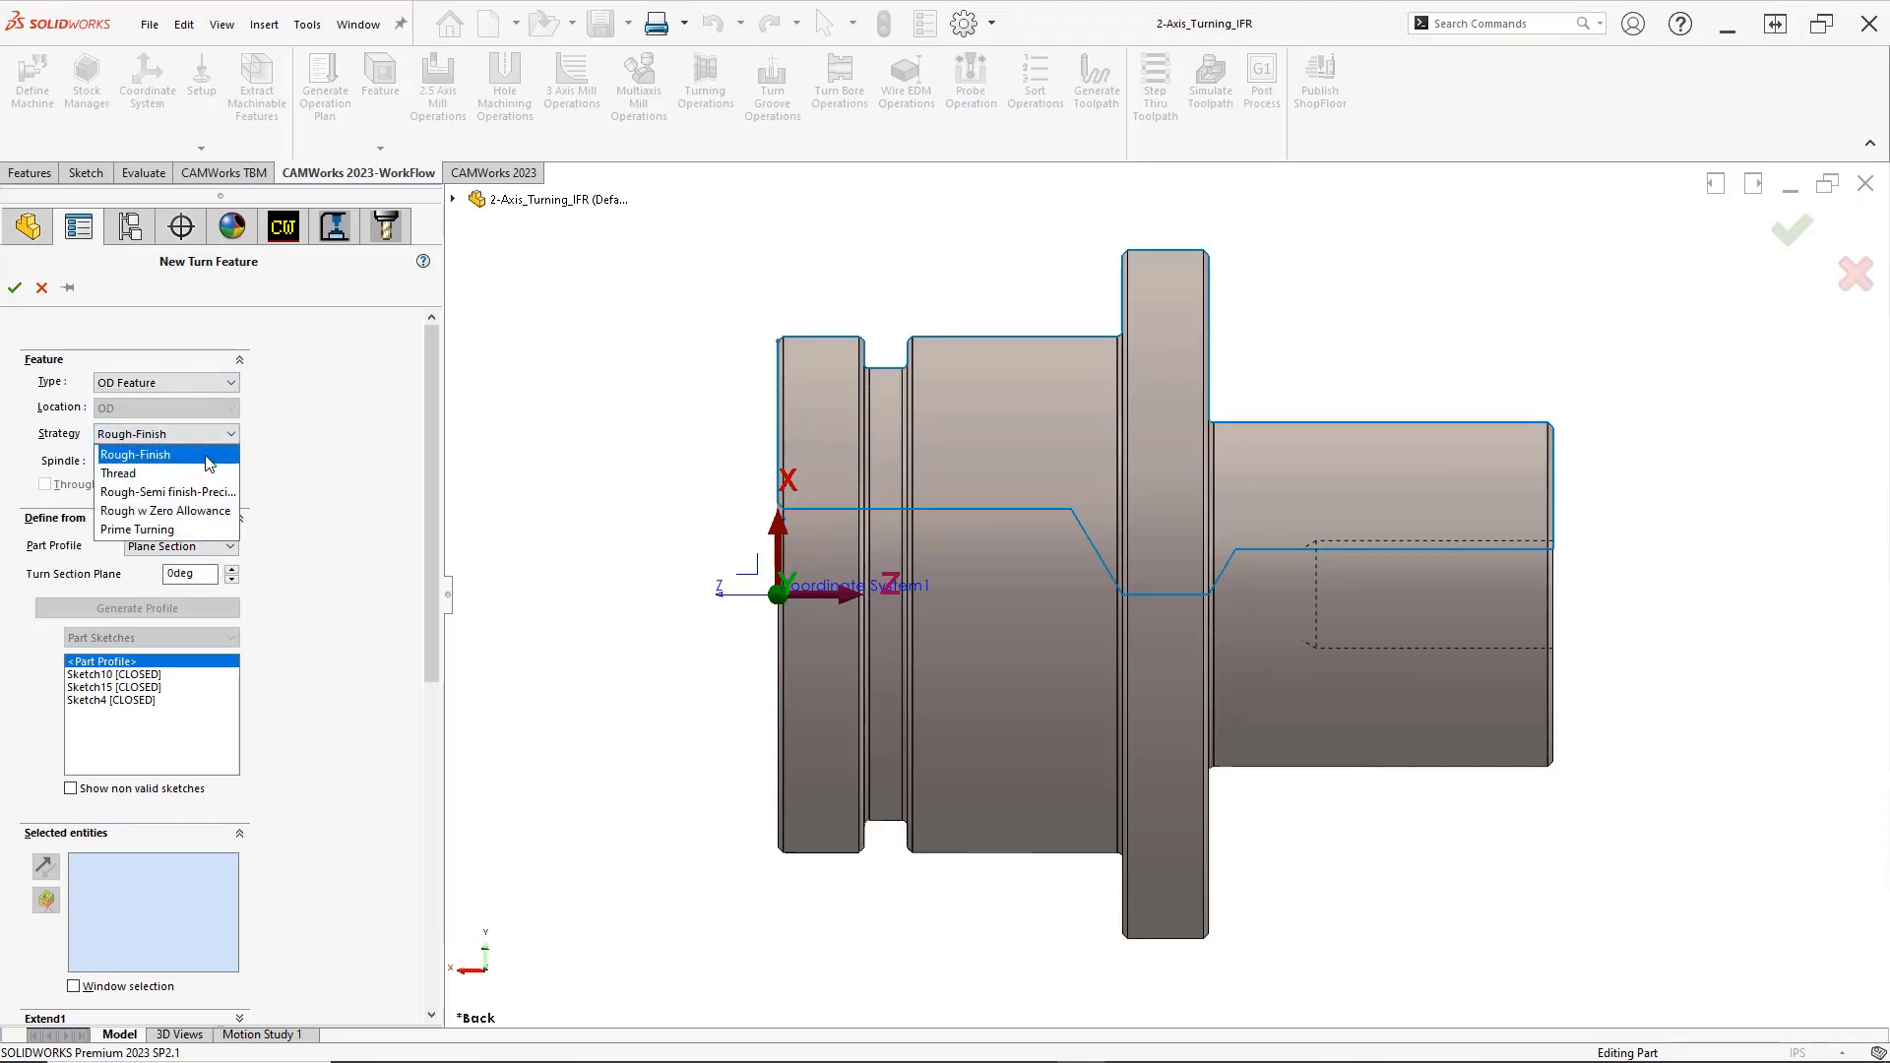
pyautogui.click(205, 456)
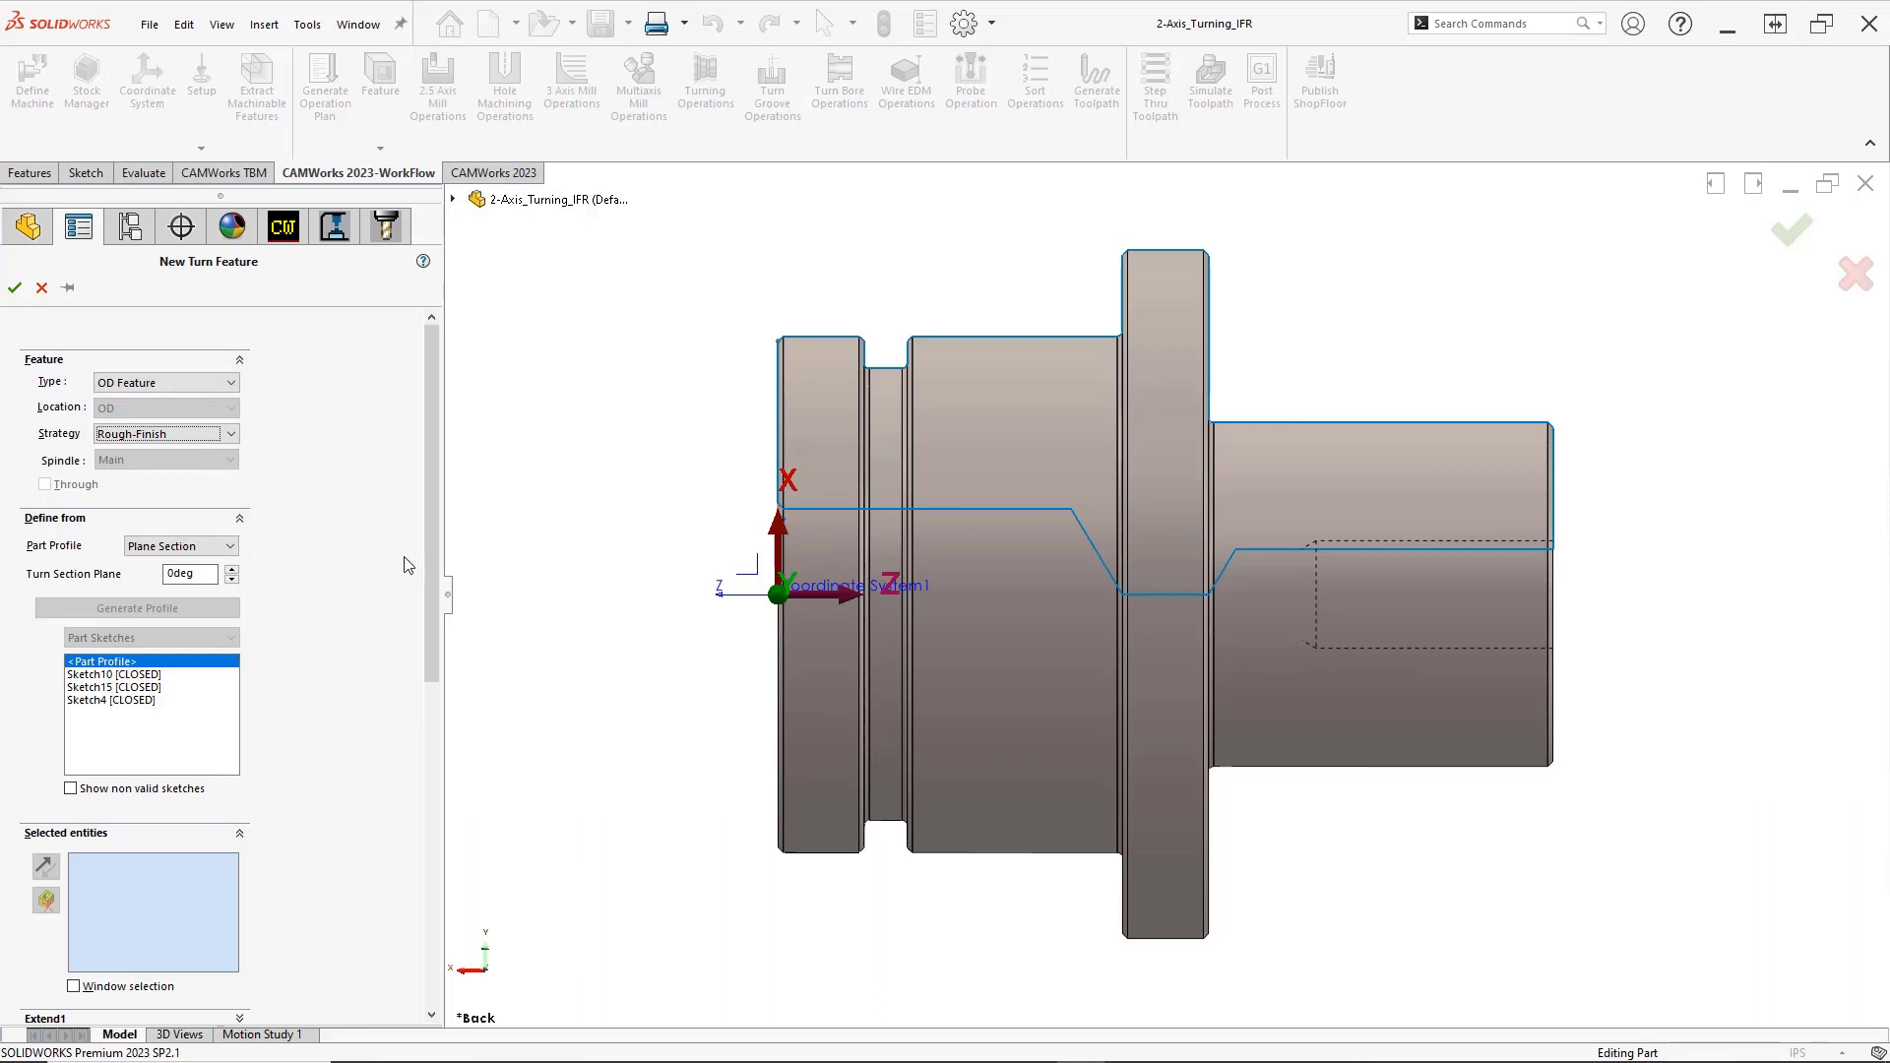
pyautogui.moveTo(428, 563); pyautogui.dragTo(441, 726)
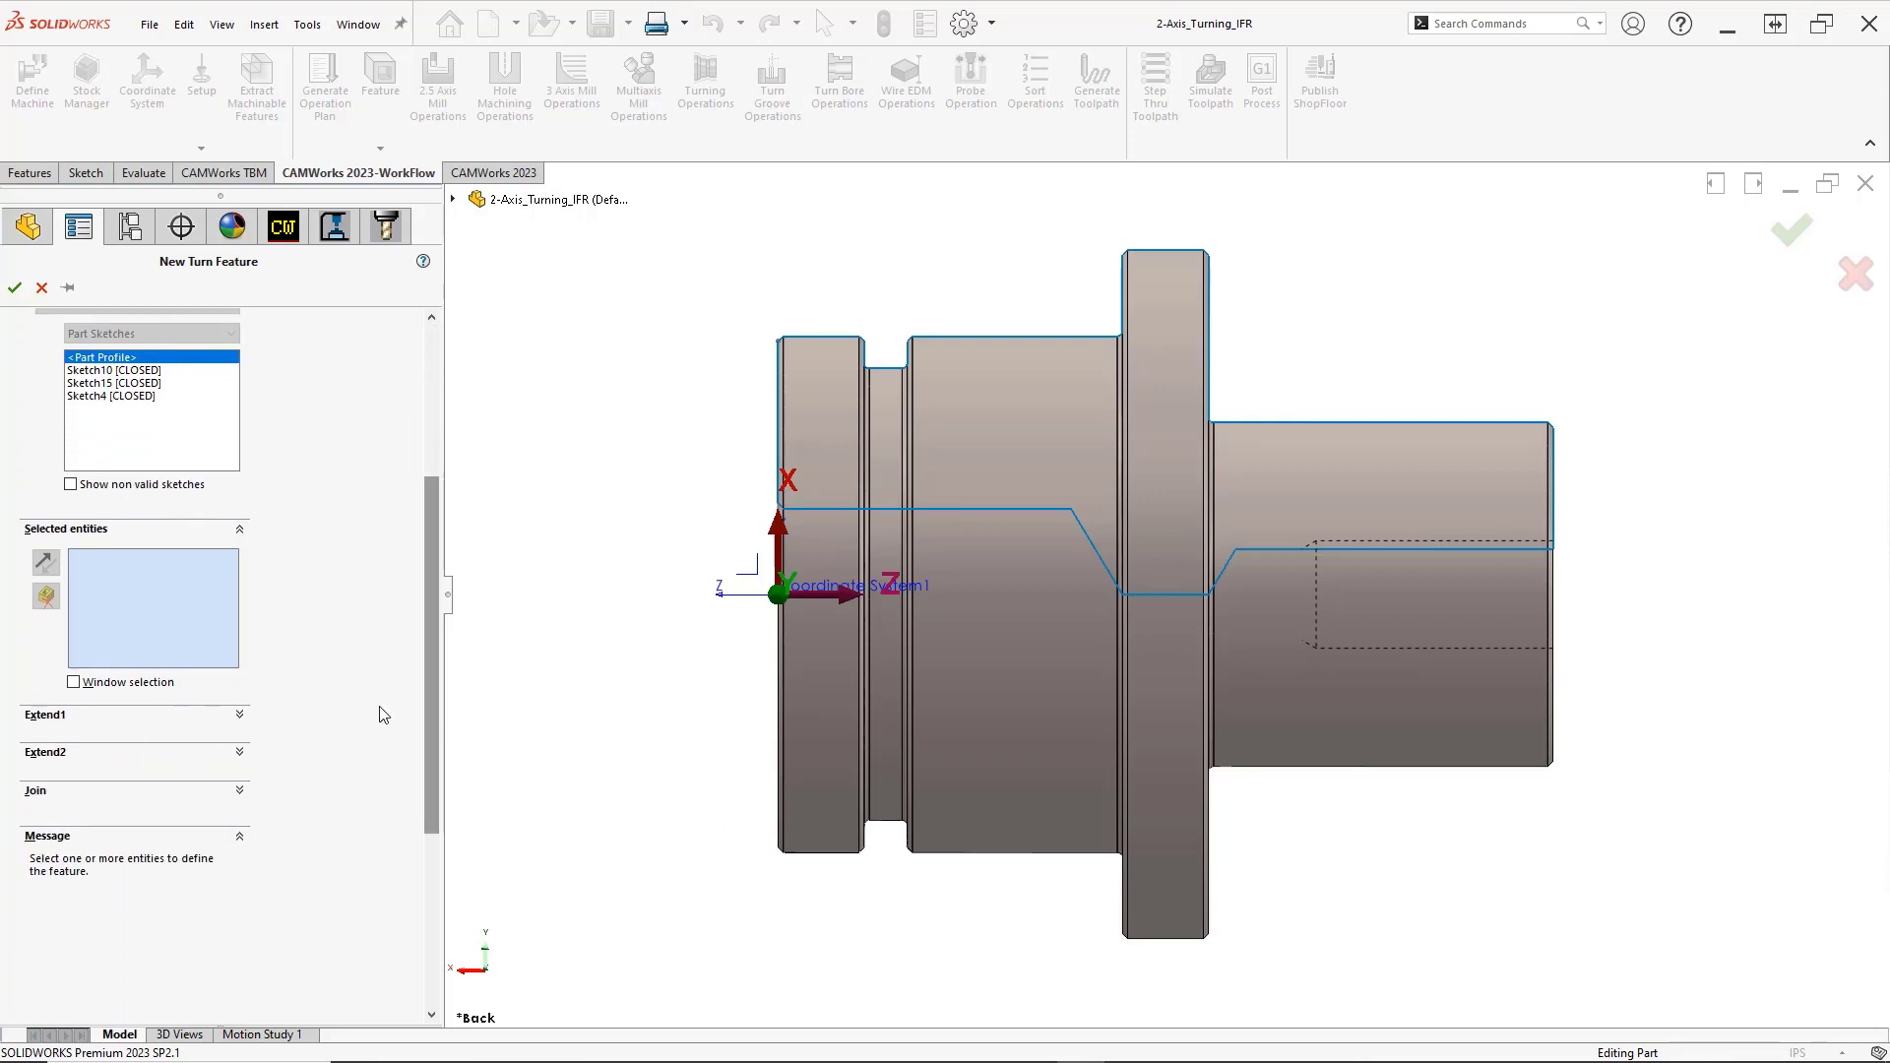
pyautogui.click(74, 682)
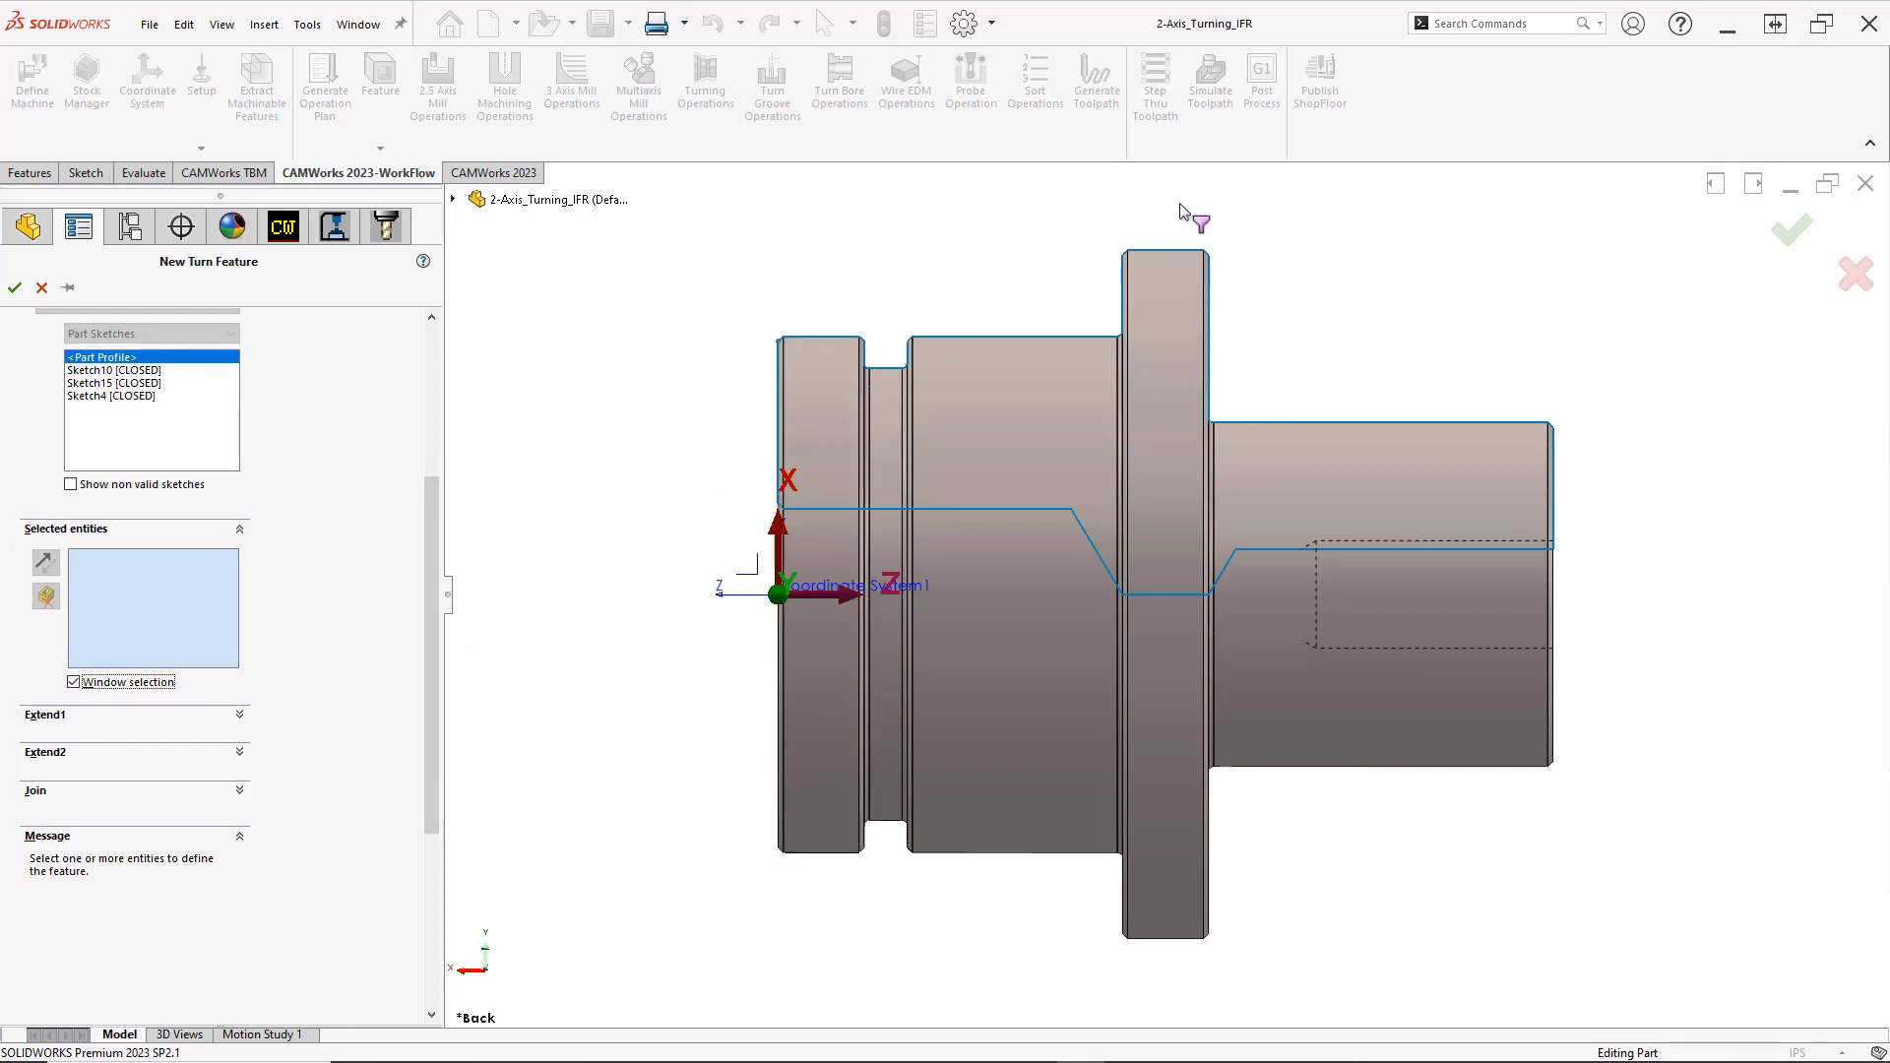
pyautogui.moveTo(1182, 196); pyautogui.dragTo(1578, 452)
pyautogui.rightClick(1575, 451)
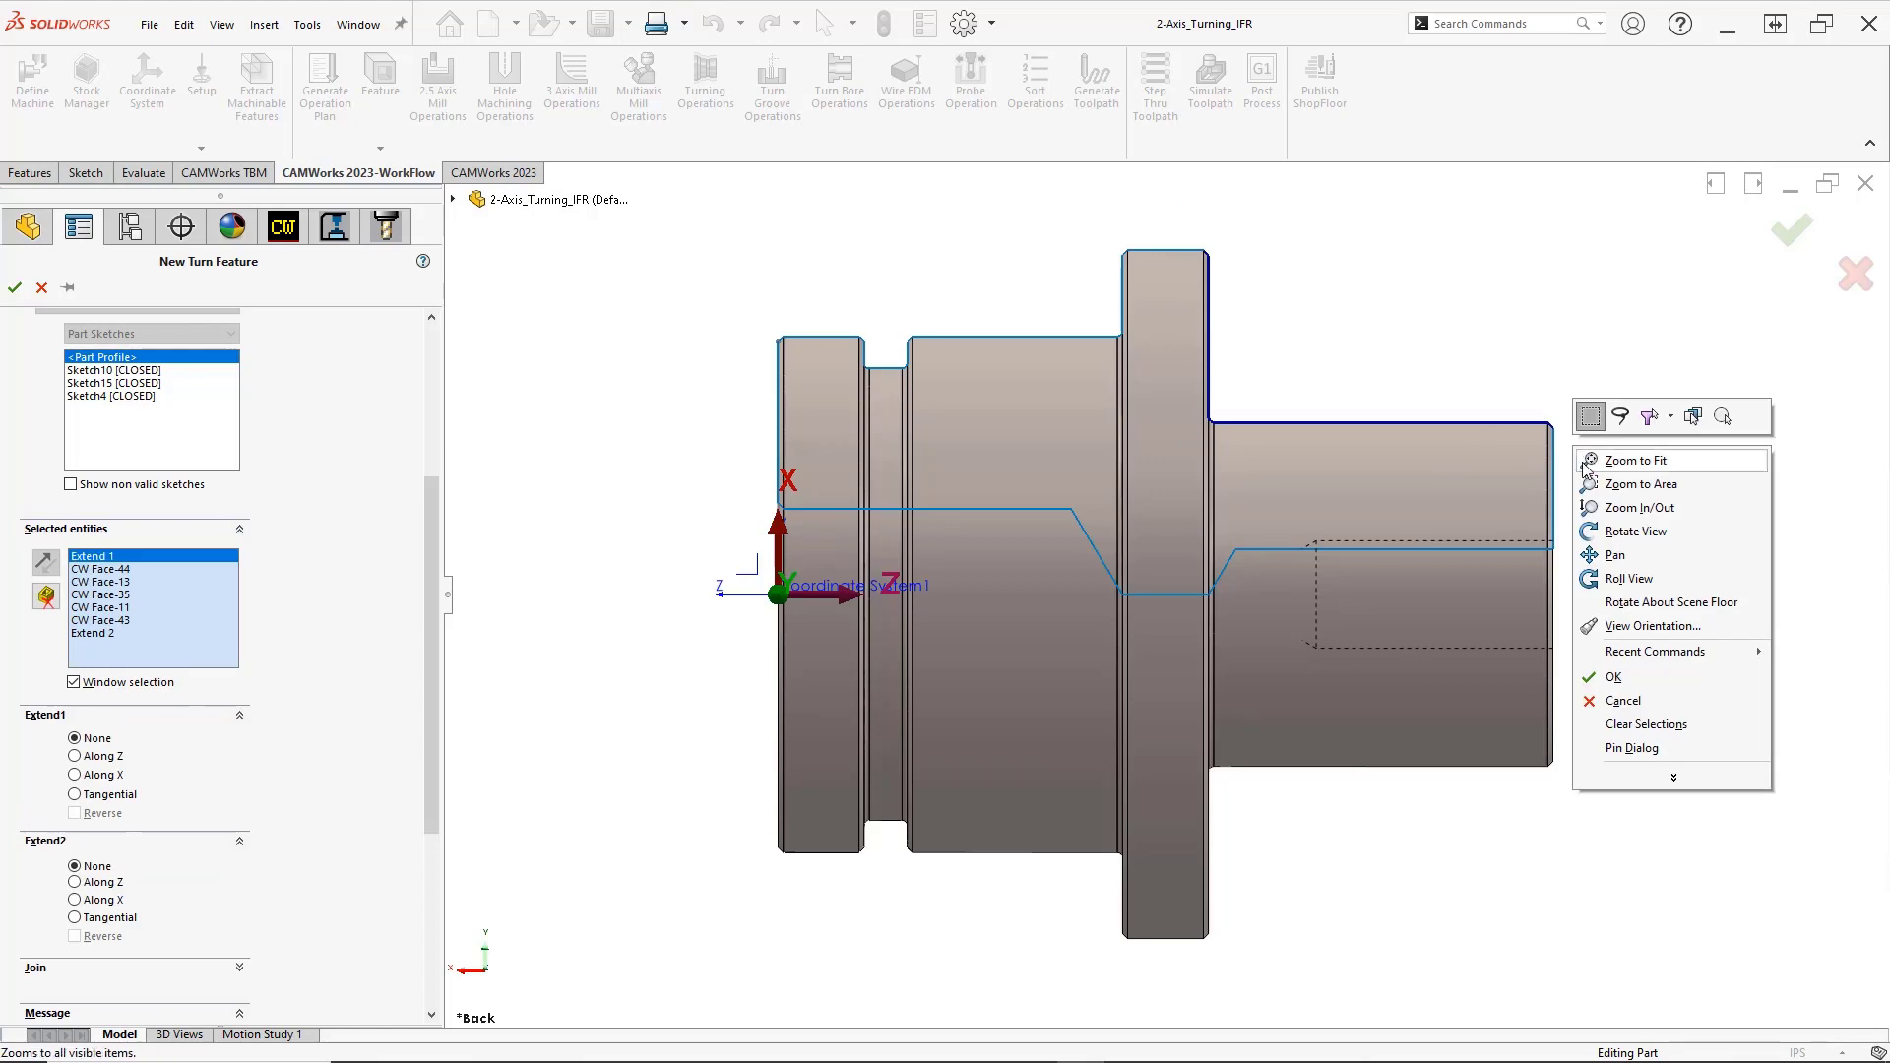
pyautogui.click(1596, 679)
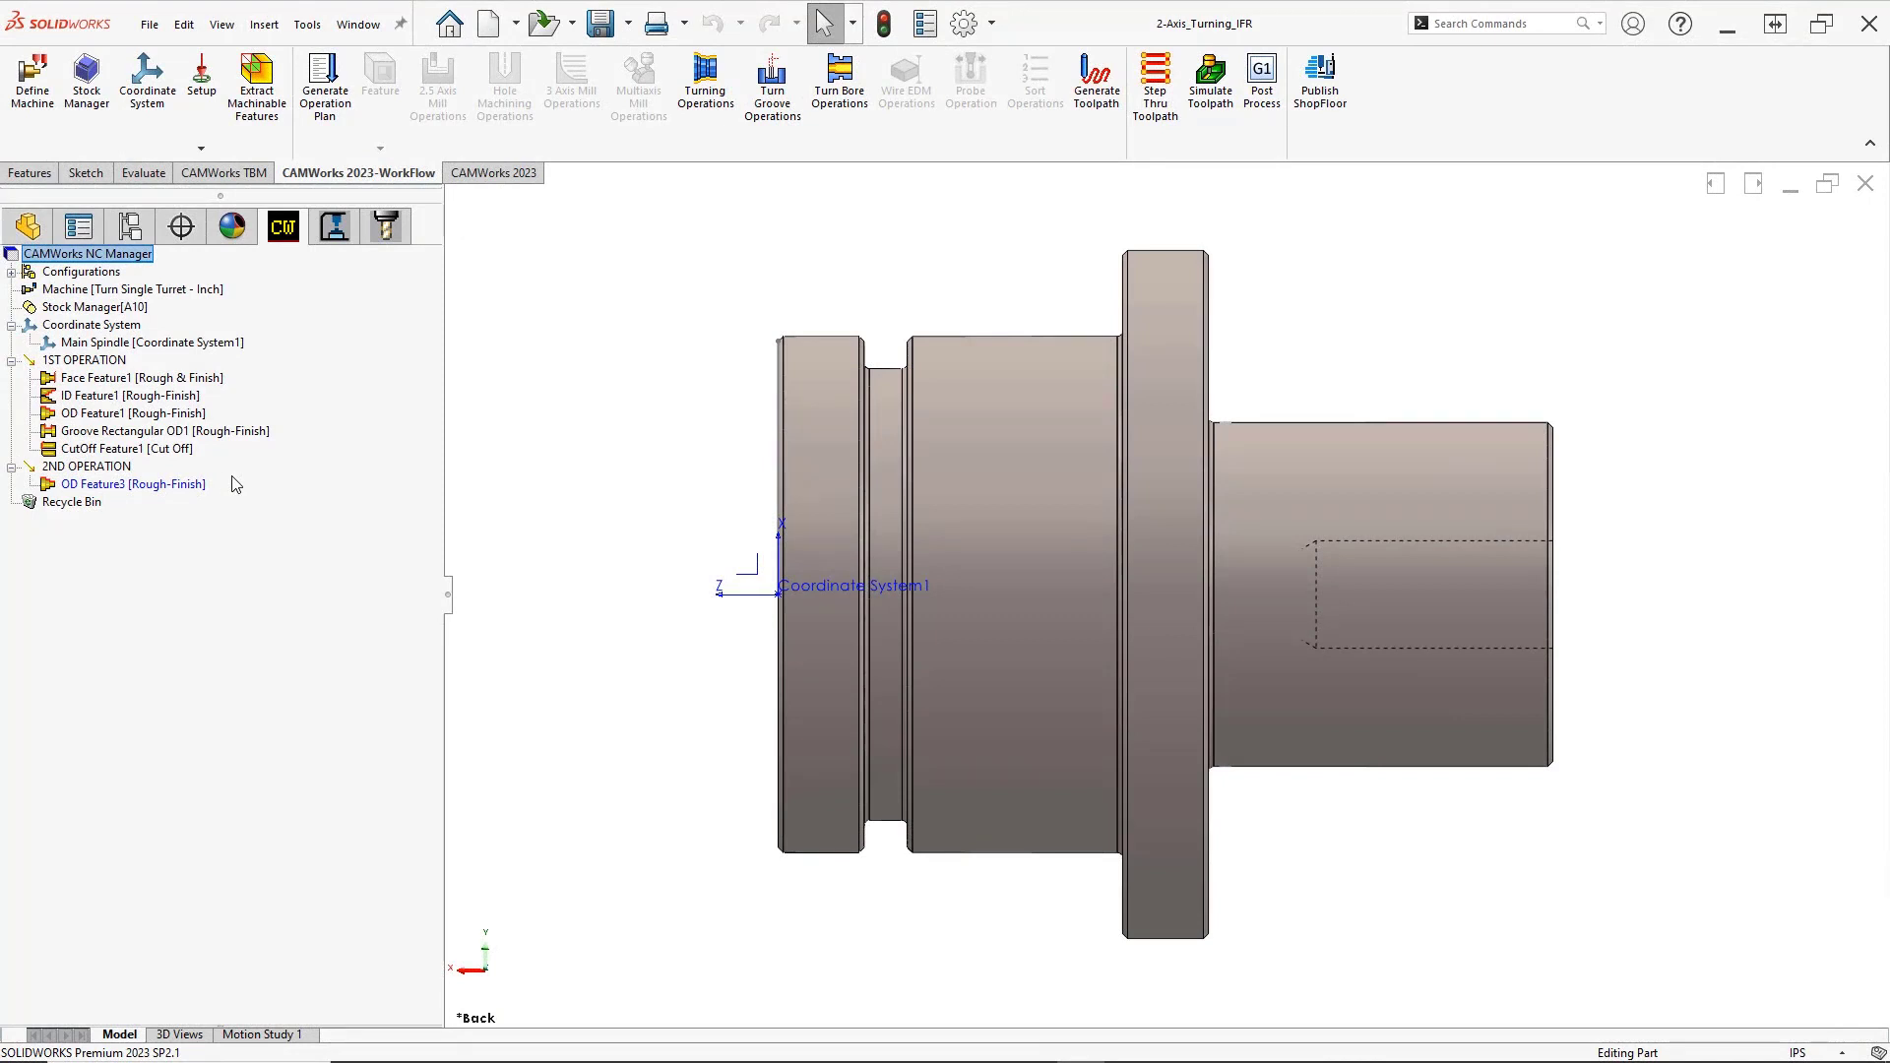
# Add an ID feature with the Thread strategy to 2ND OPERATION, using the straight wall of the threaded hole's profile
pyautogui.rightClick(126, 466)
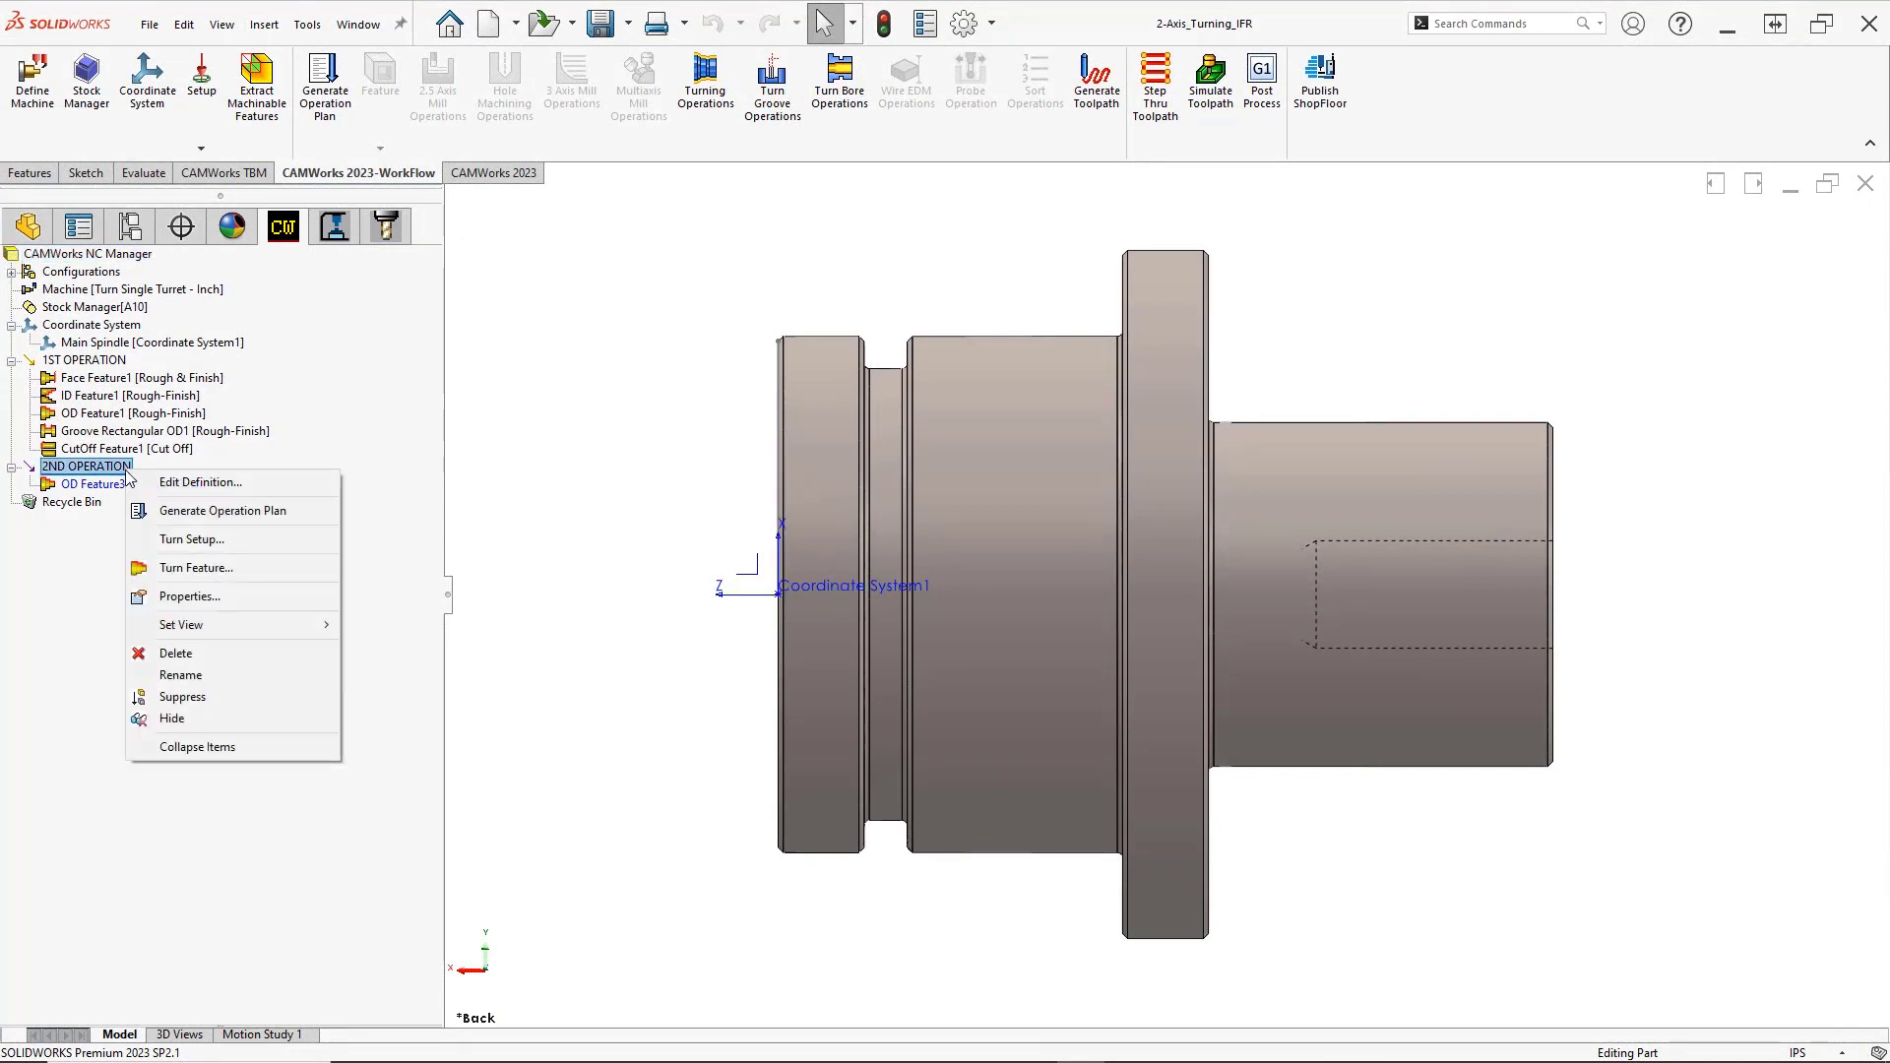
pyautogui.click(163, 569)
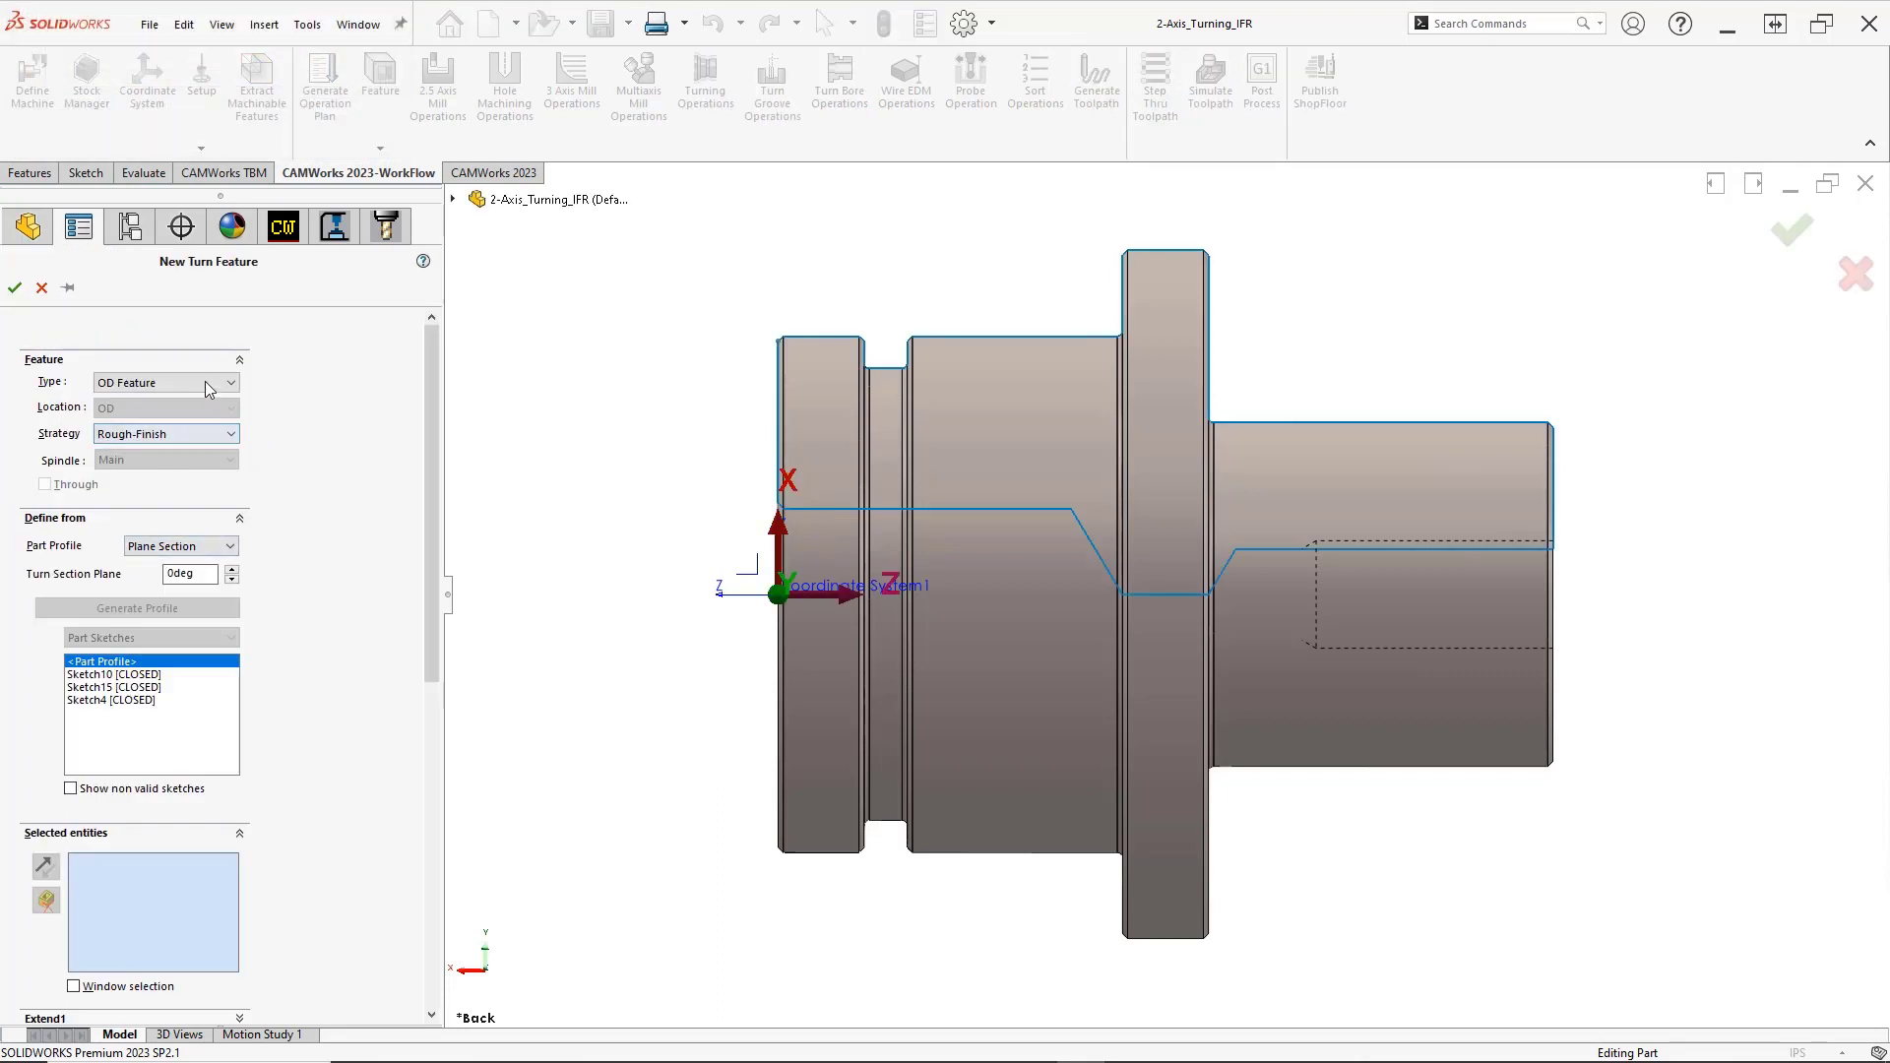
pyautogui.click(205, 382)
pyautogui.click(192, 423)
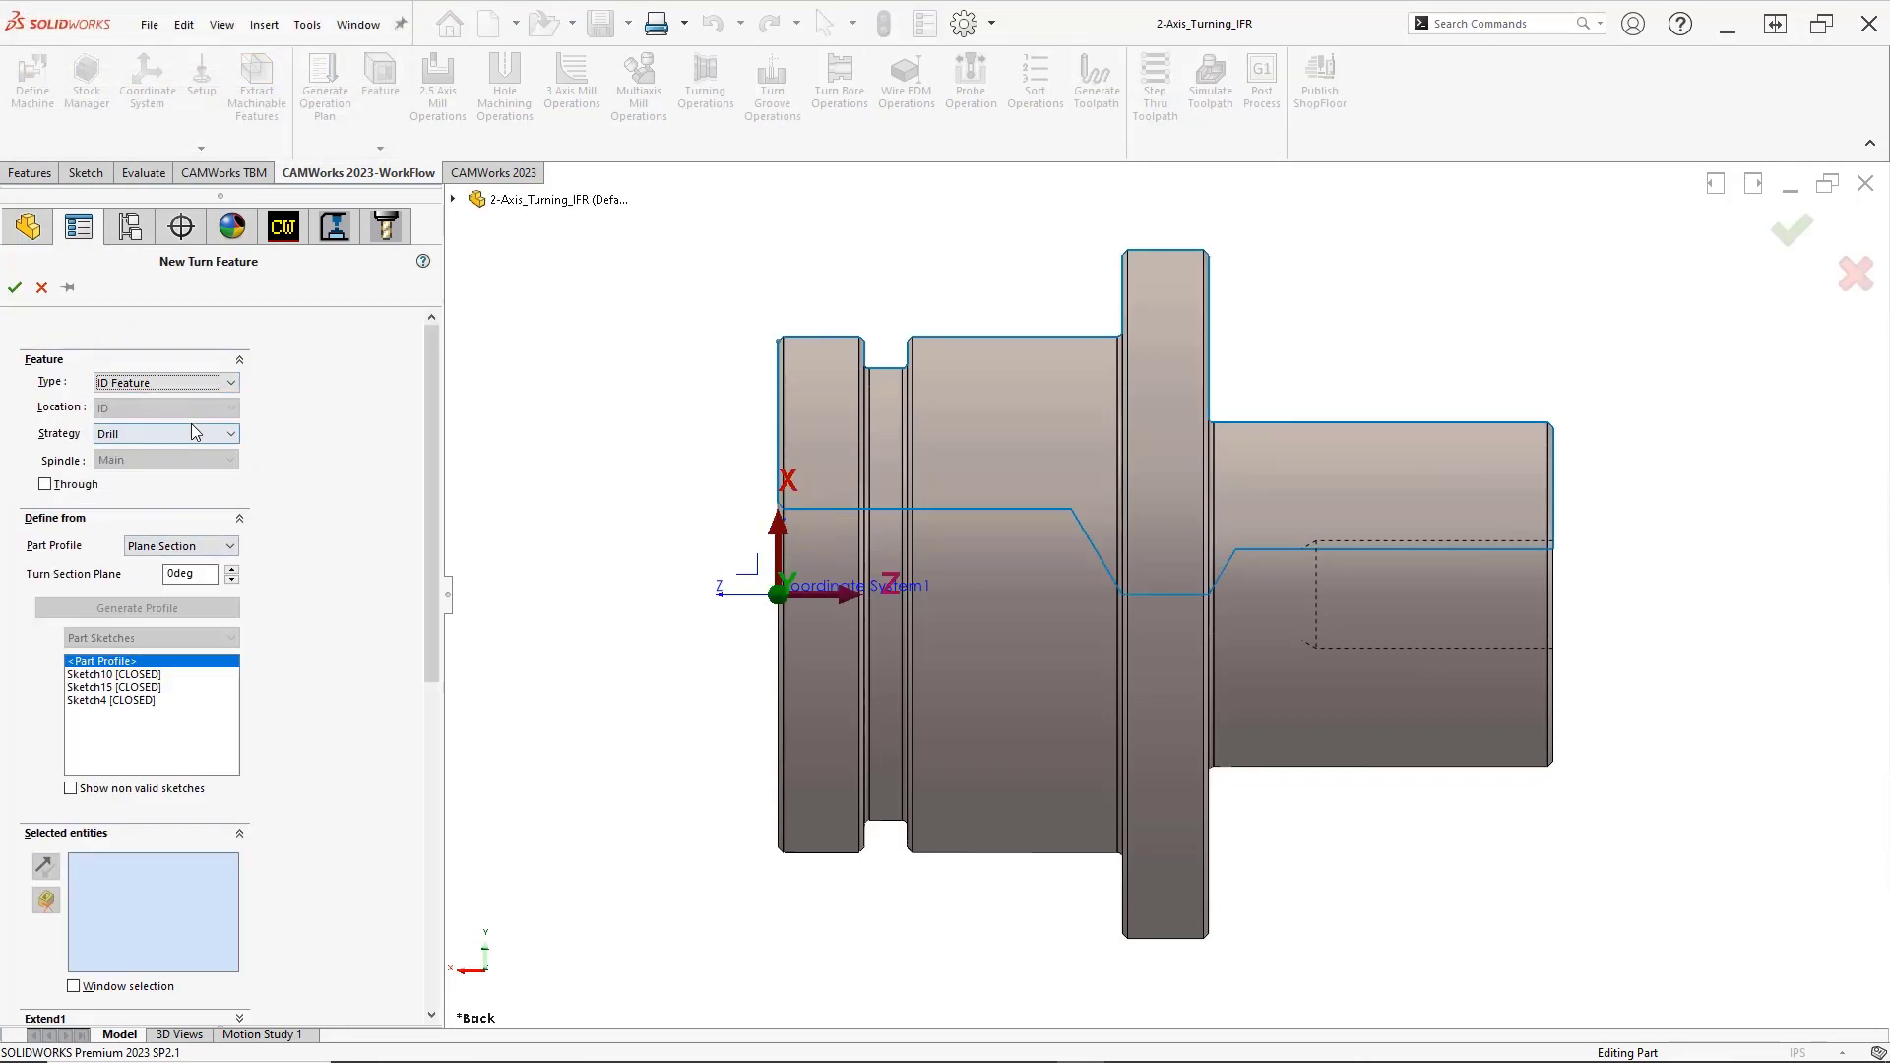
pyautogui.click(192, 435)
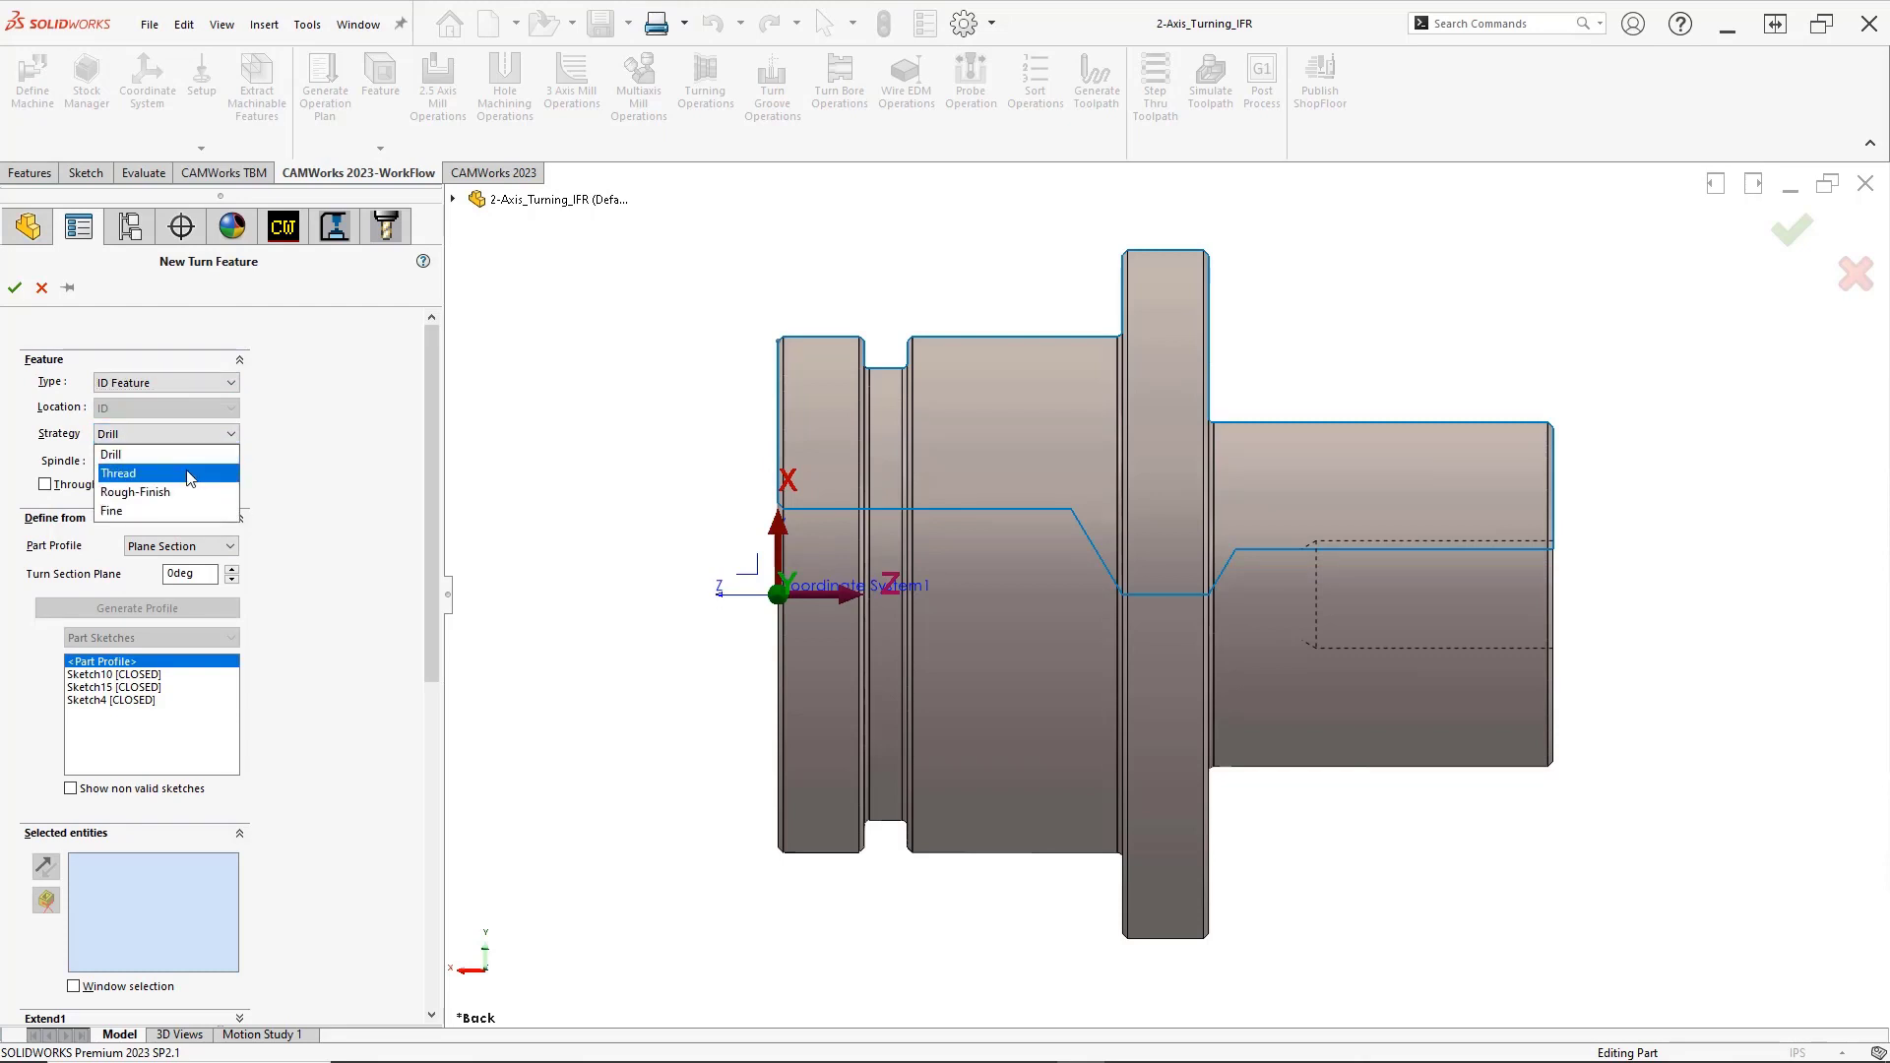
pyautogui.click(191, 475)
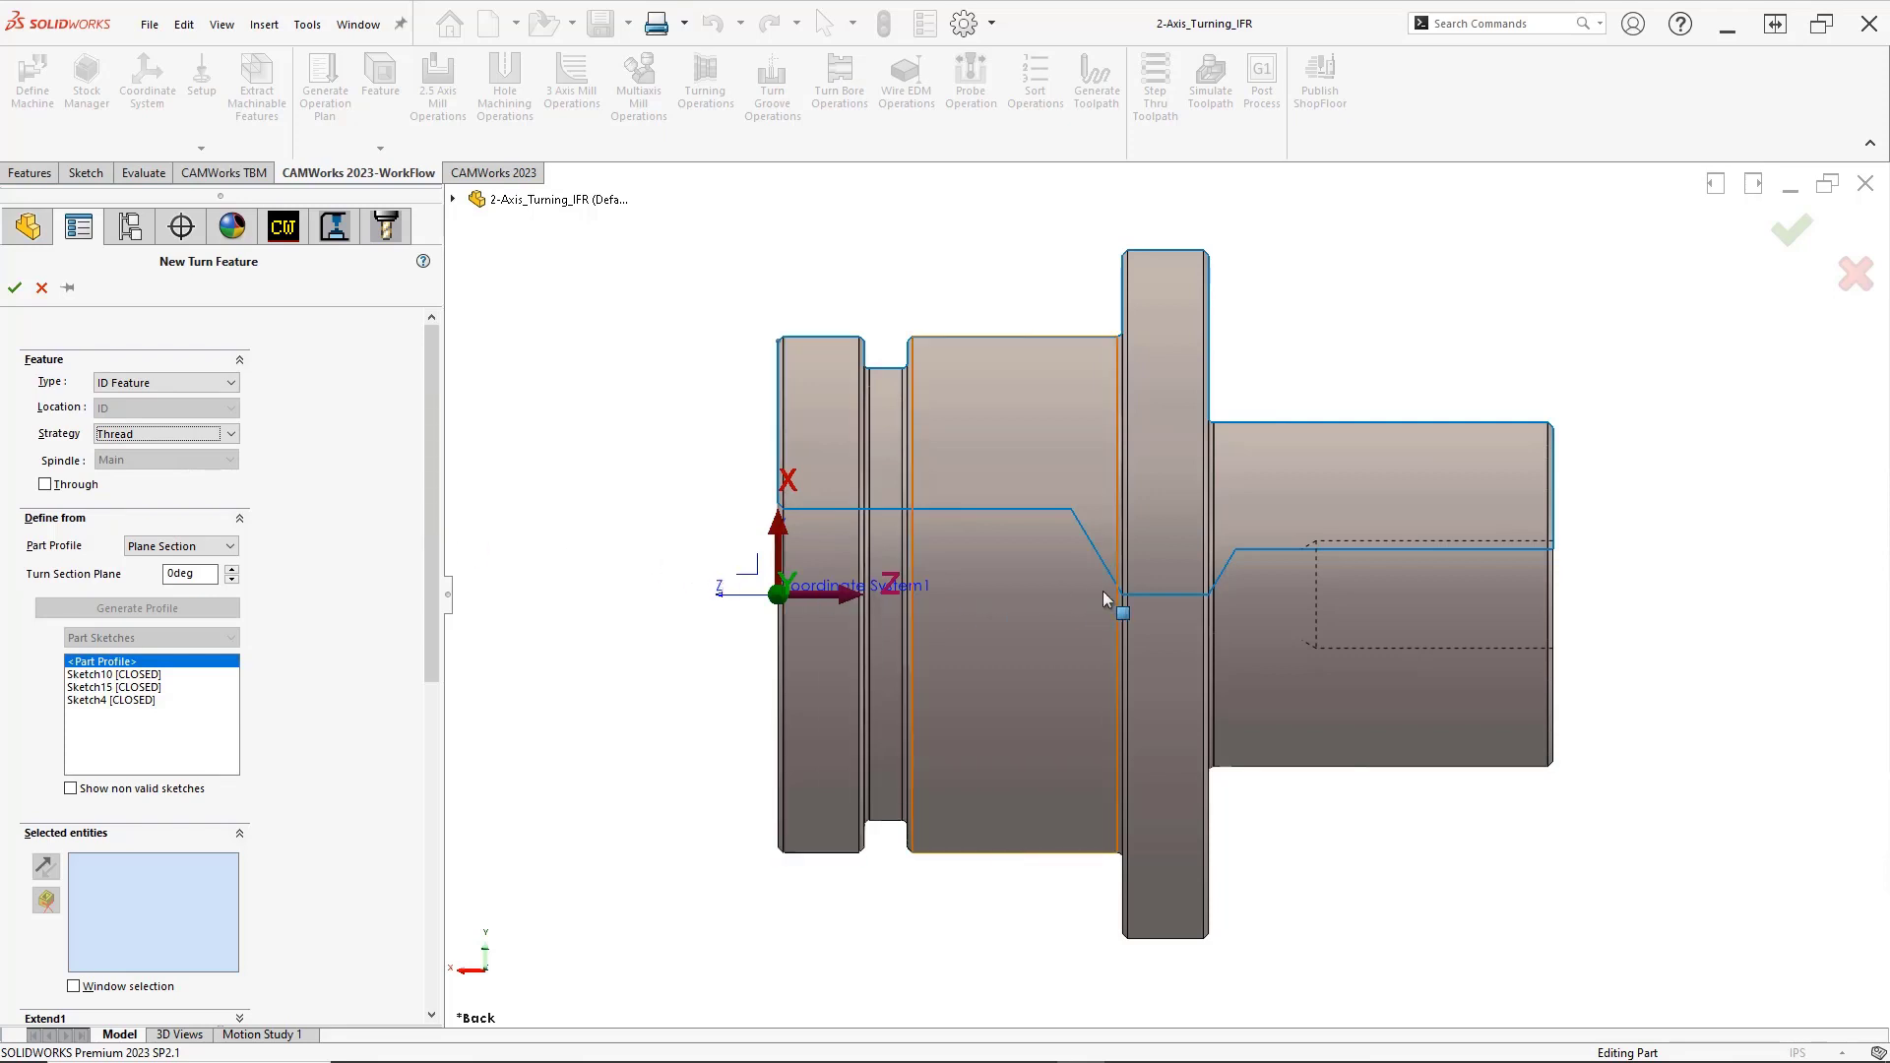
pyautogui.click(1268, 556)
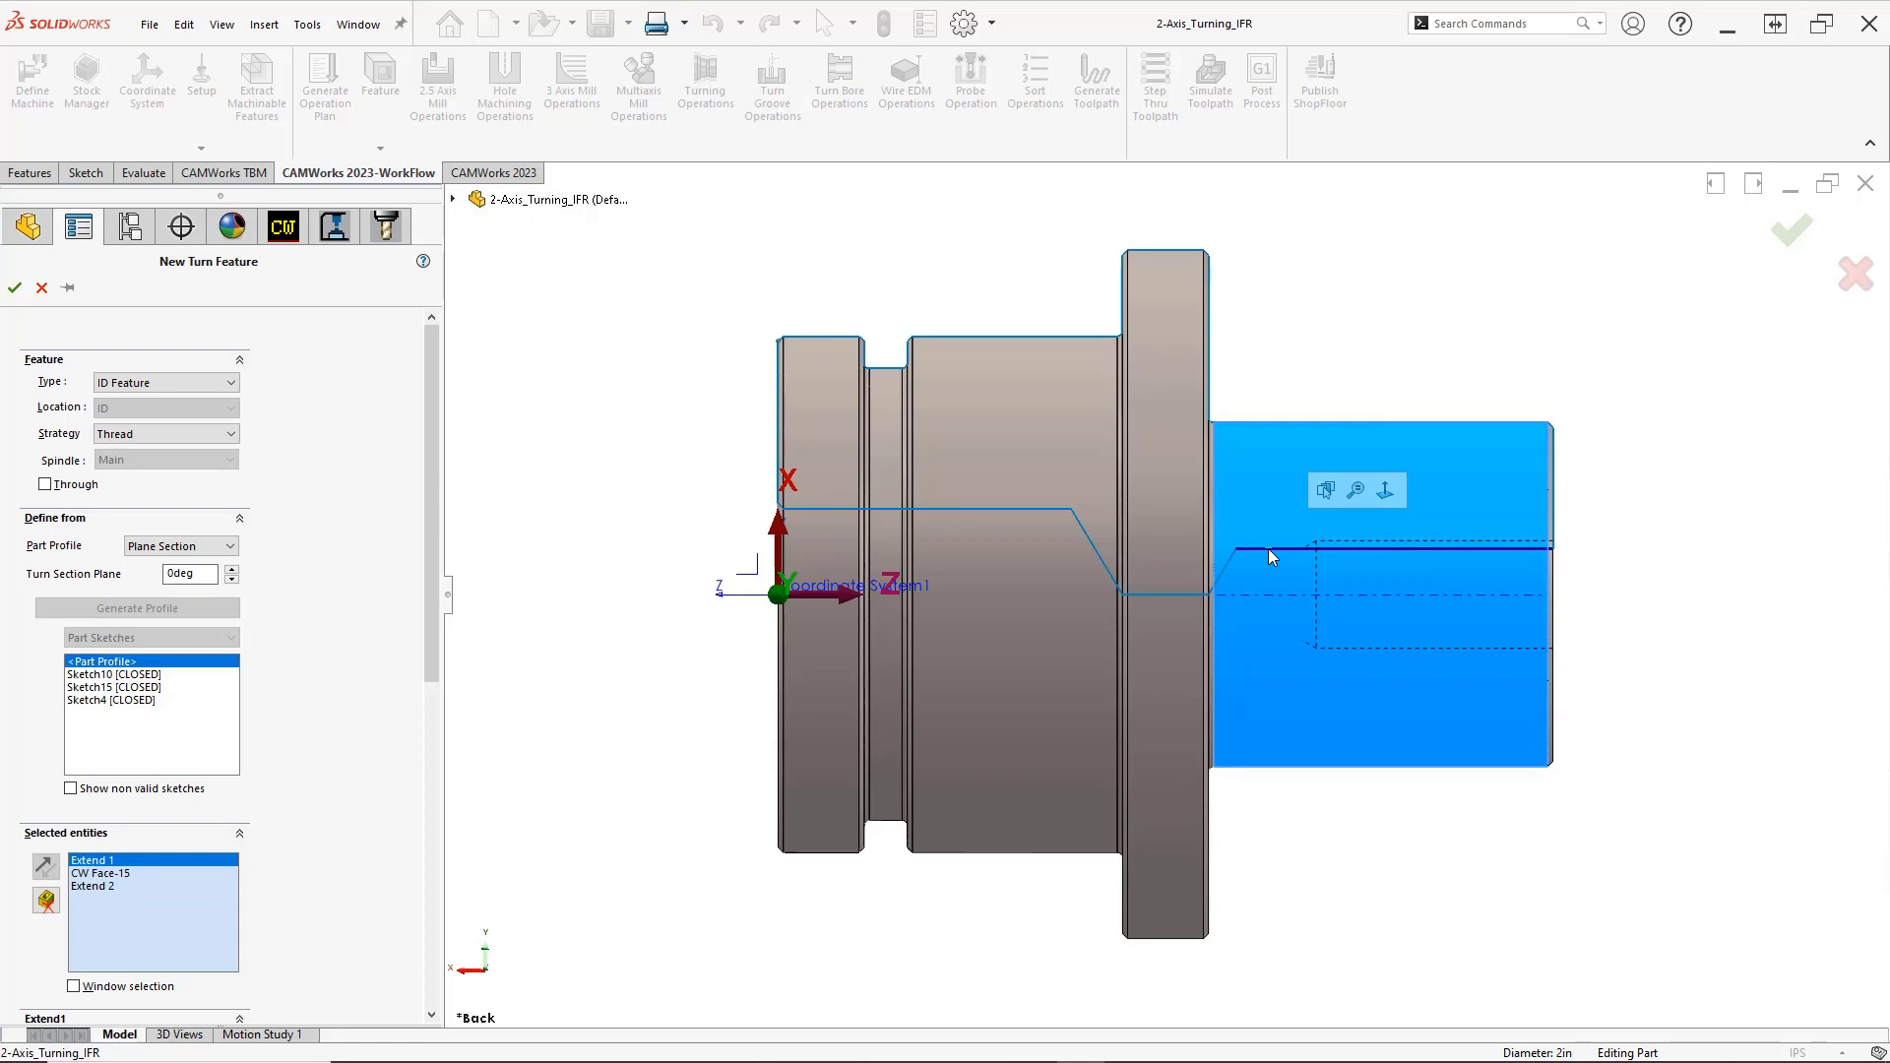
pyautogui.rightClick(1298, 316)
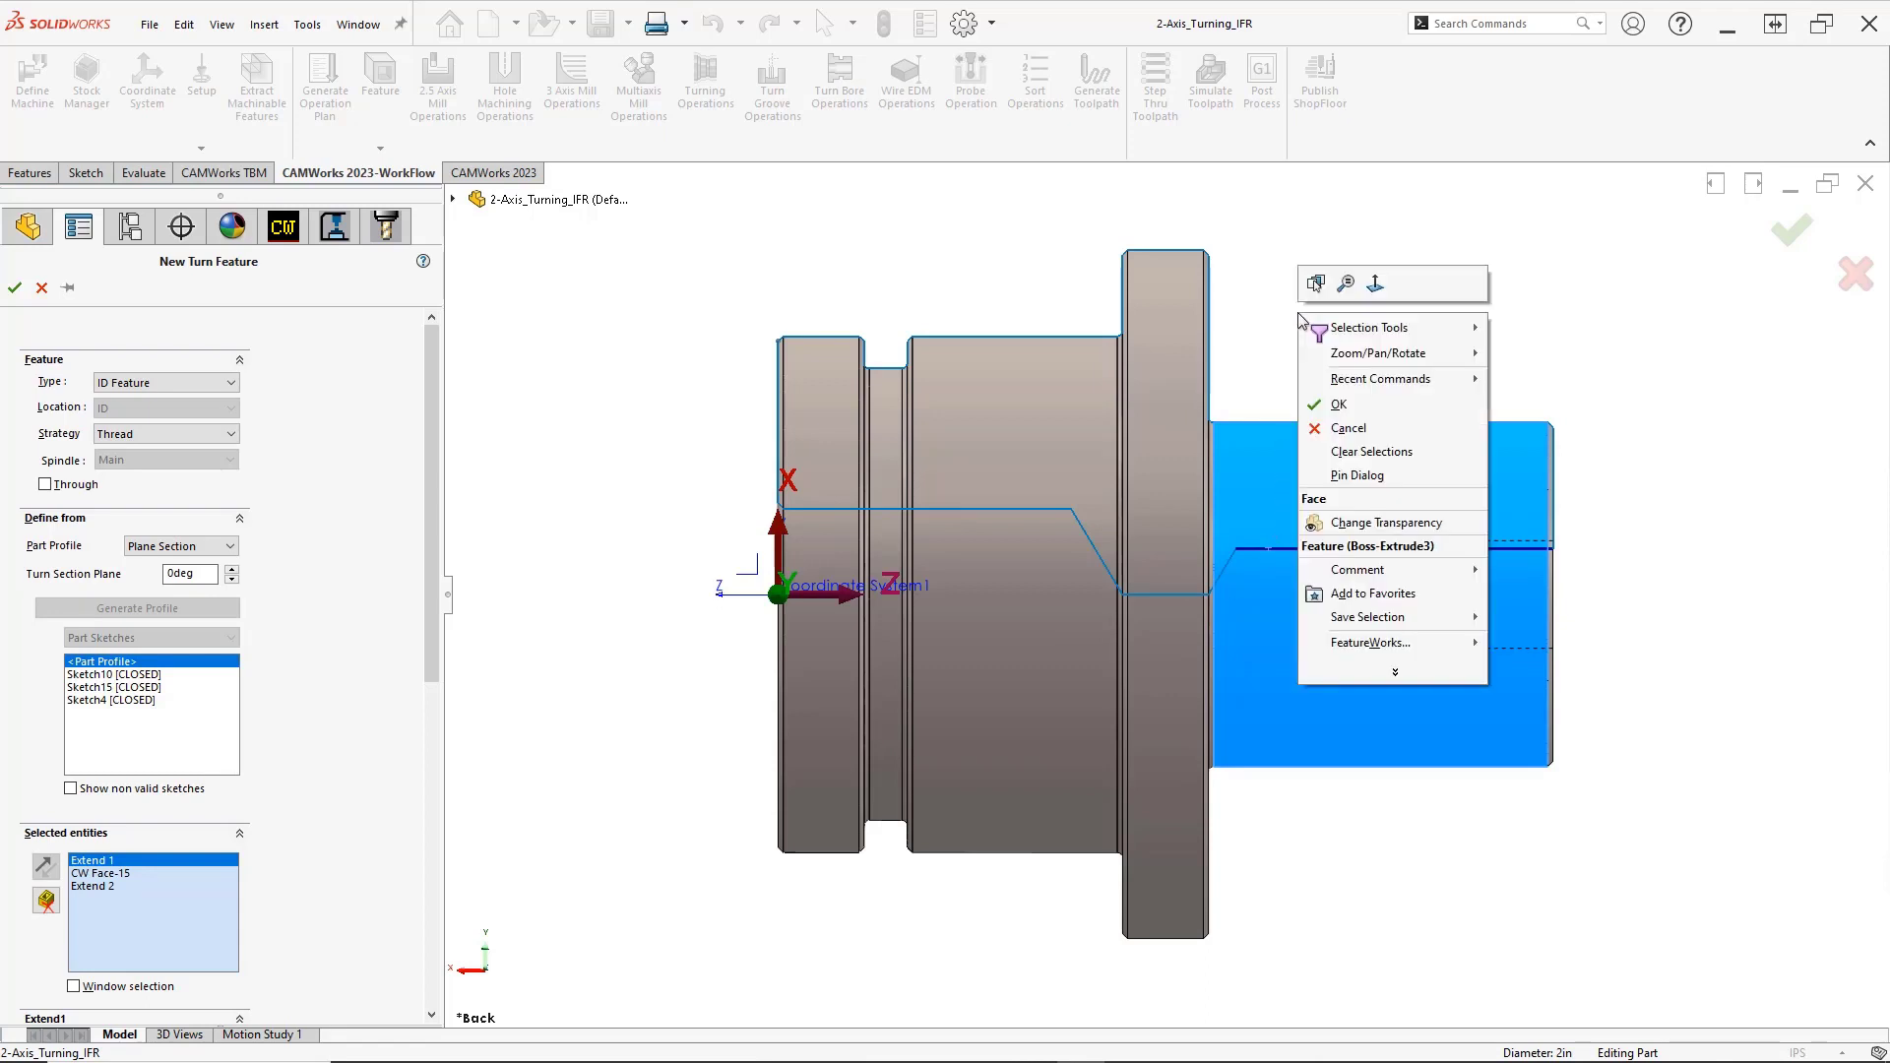
pyautogui.click(1337, 405)
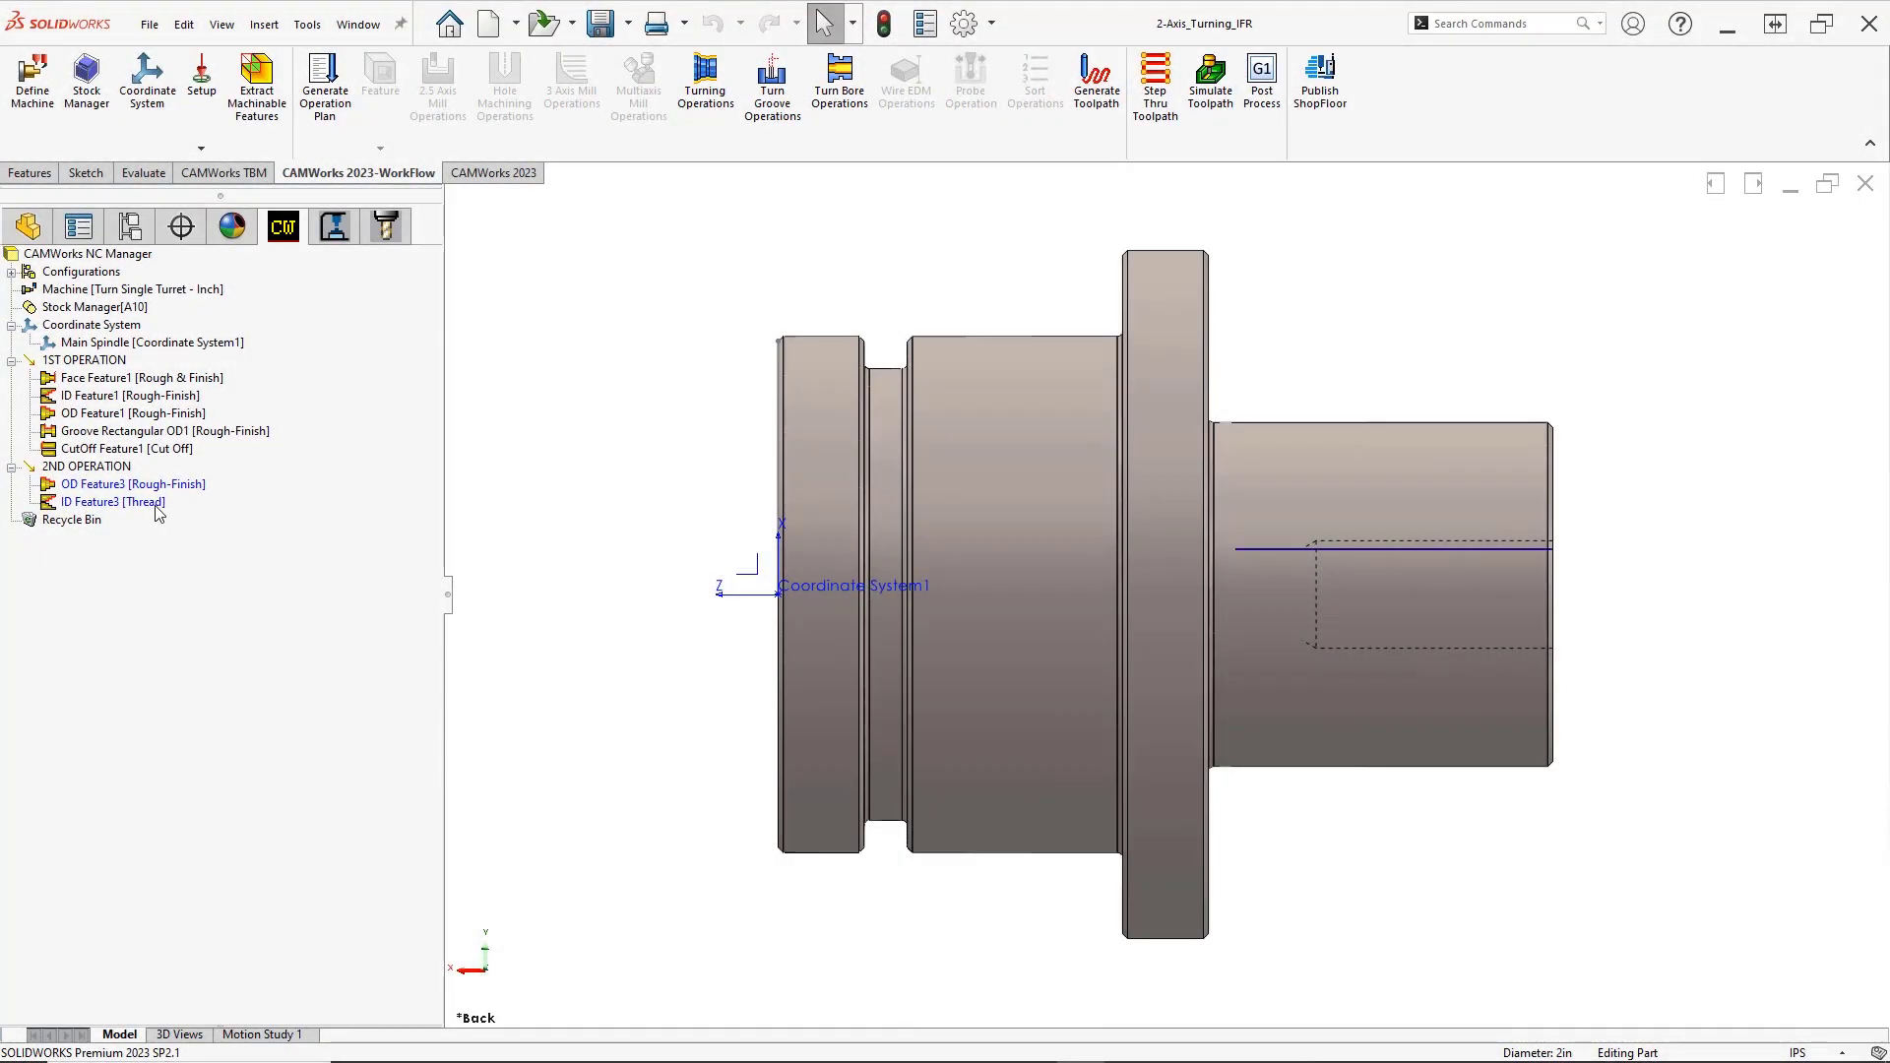
# Set the ID thread feature's method to Tap cutting and assign the 5/8-11 UNC tap from the library
pyautogui.rightClick(156, 509)
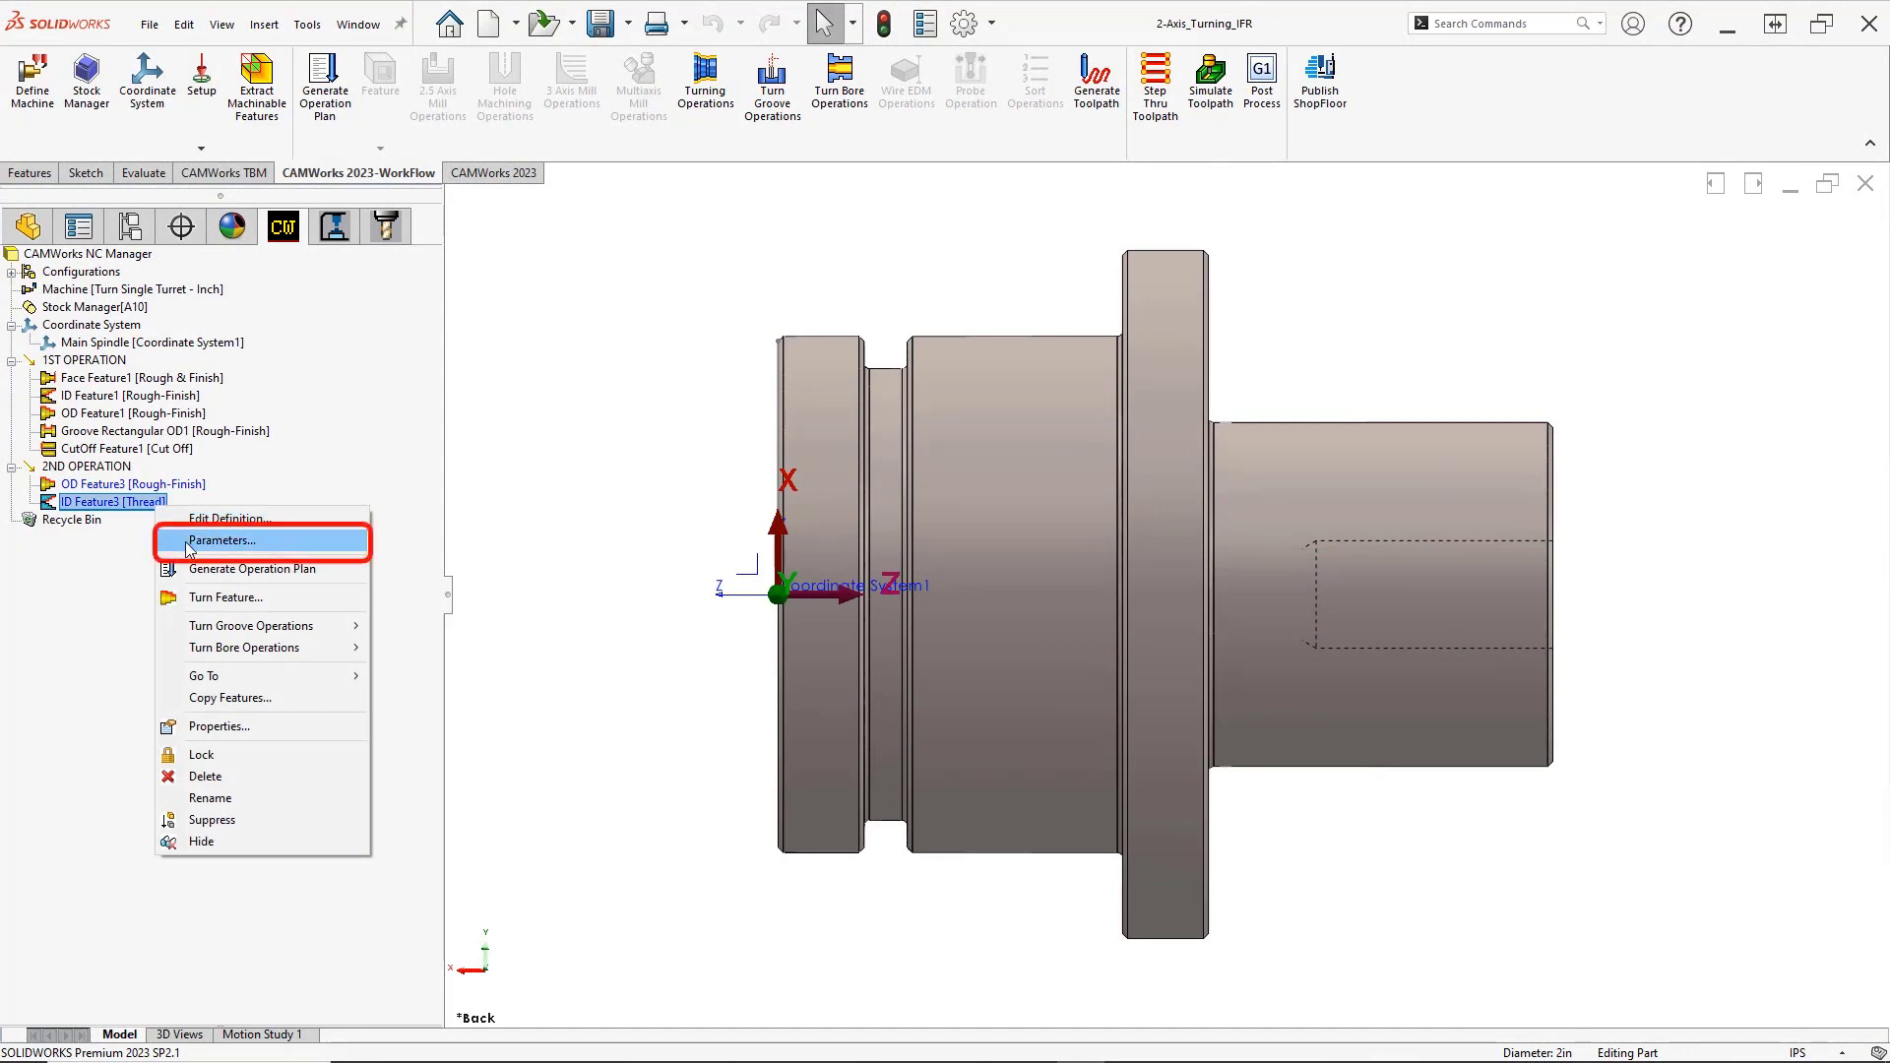
pyautogui.click(187, 543)
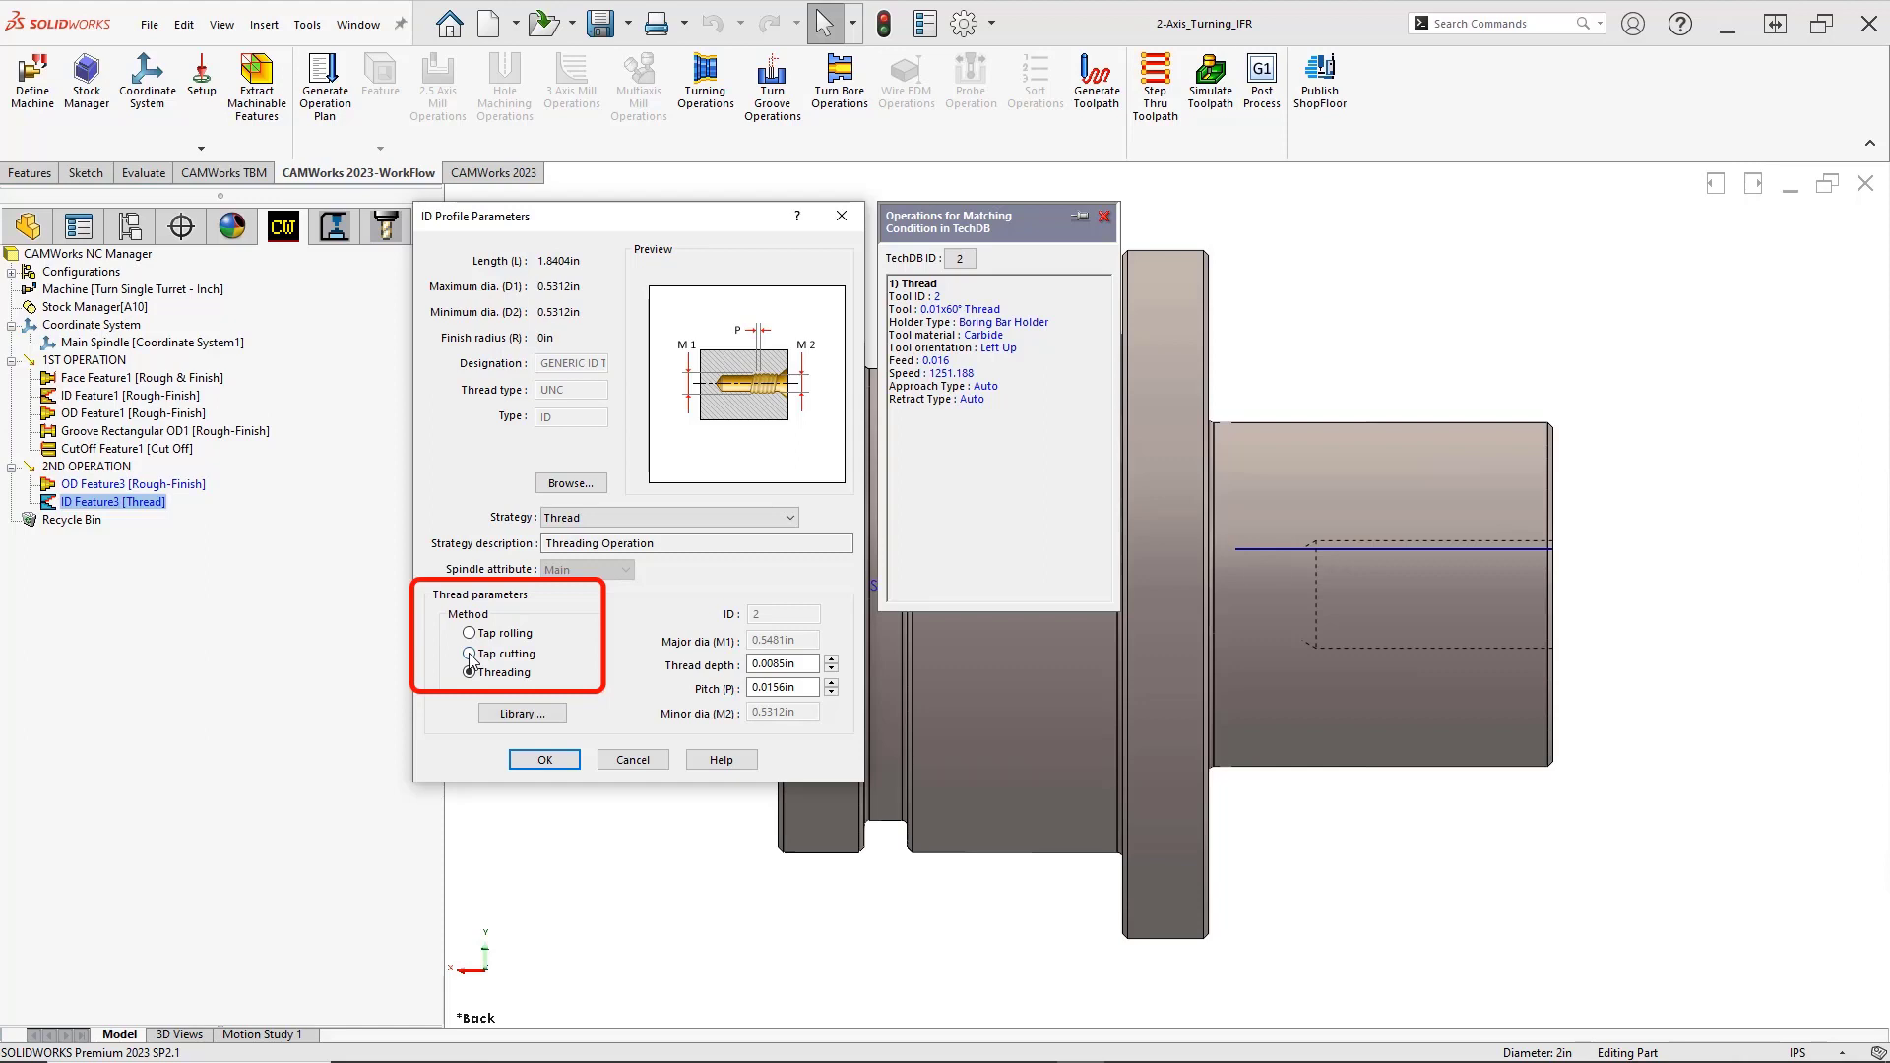
pyautogui.click(469, 654)
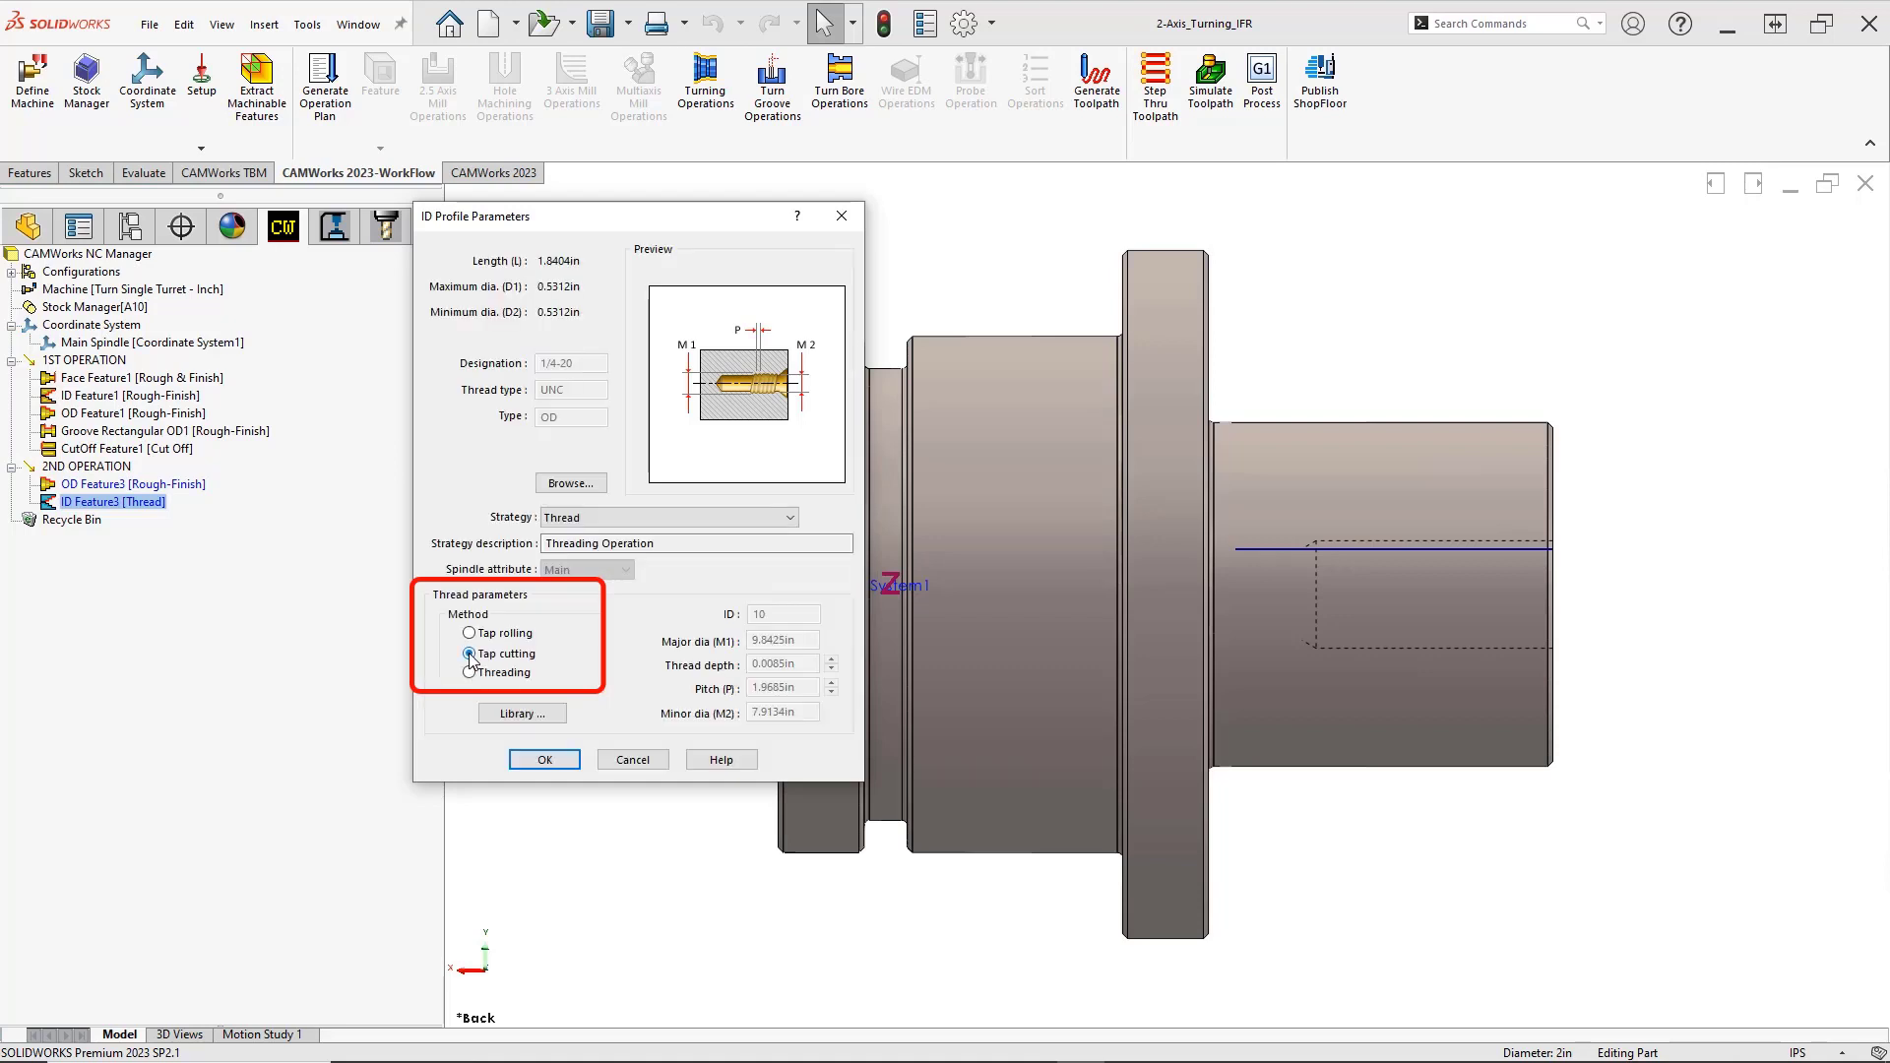
pyautogui.click(497, 724)
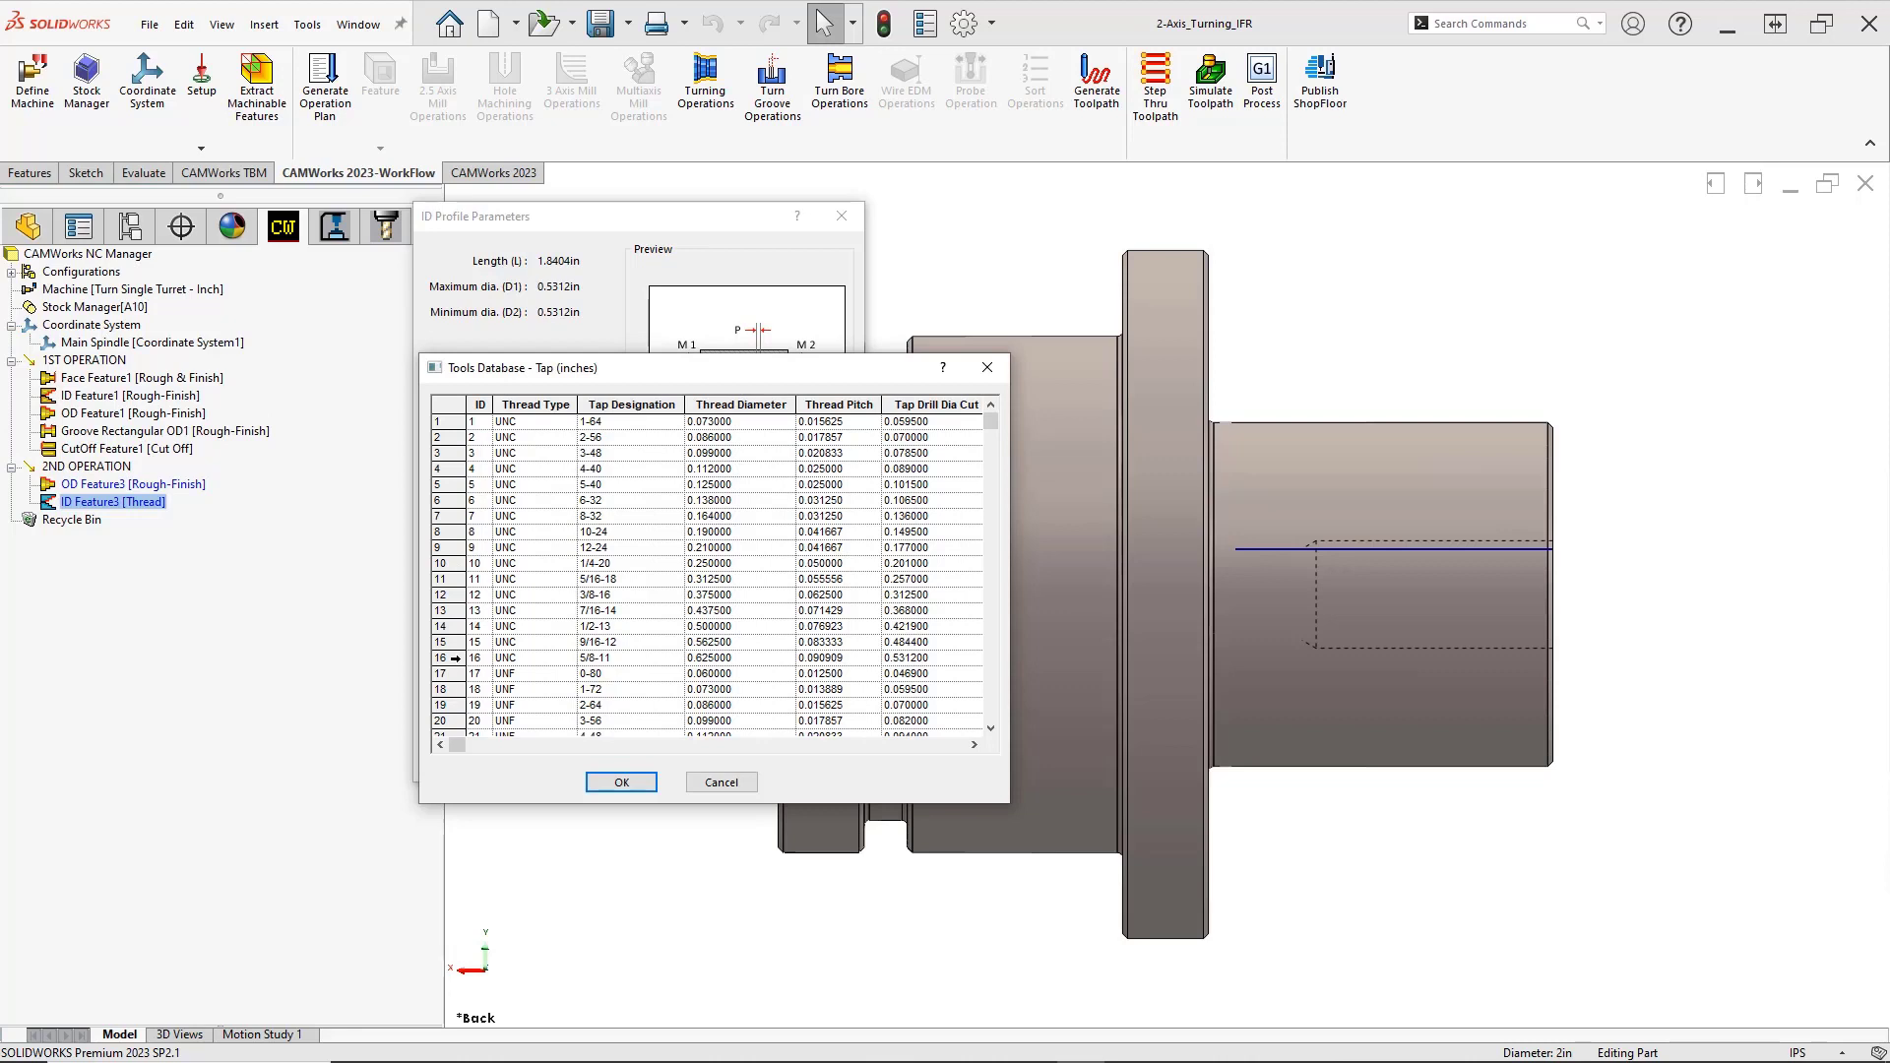
pyautogui.click(458, 659)
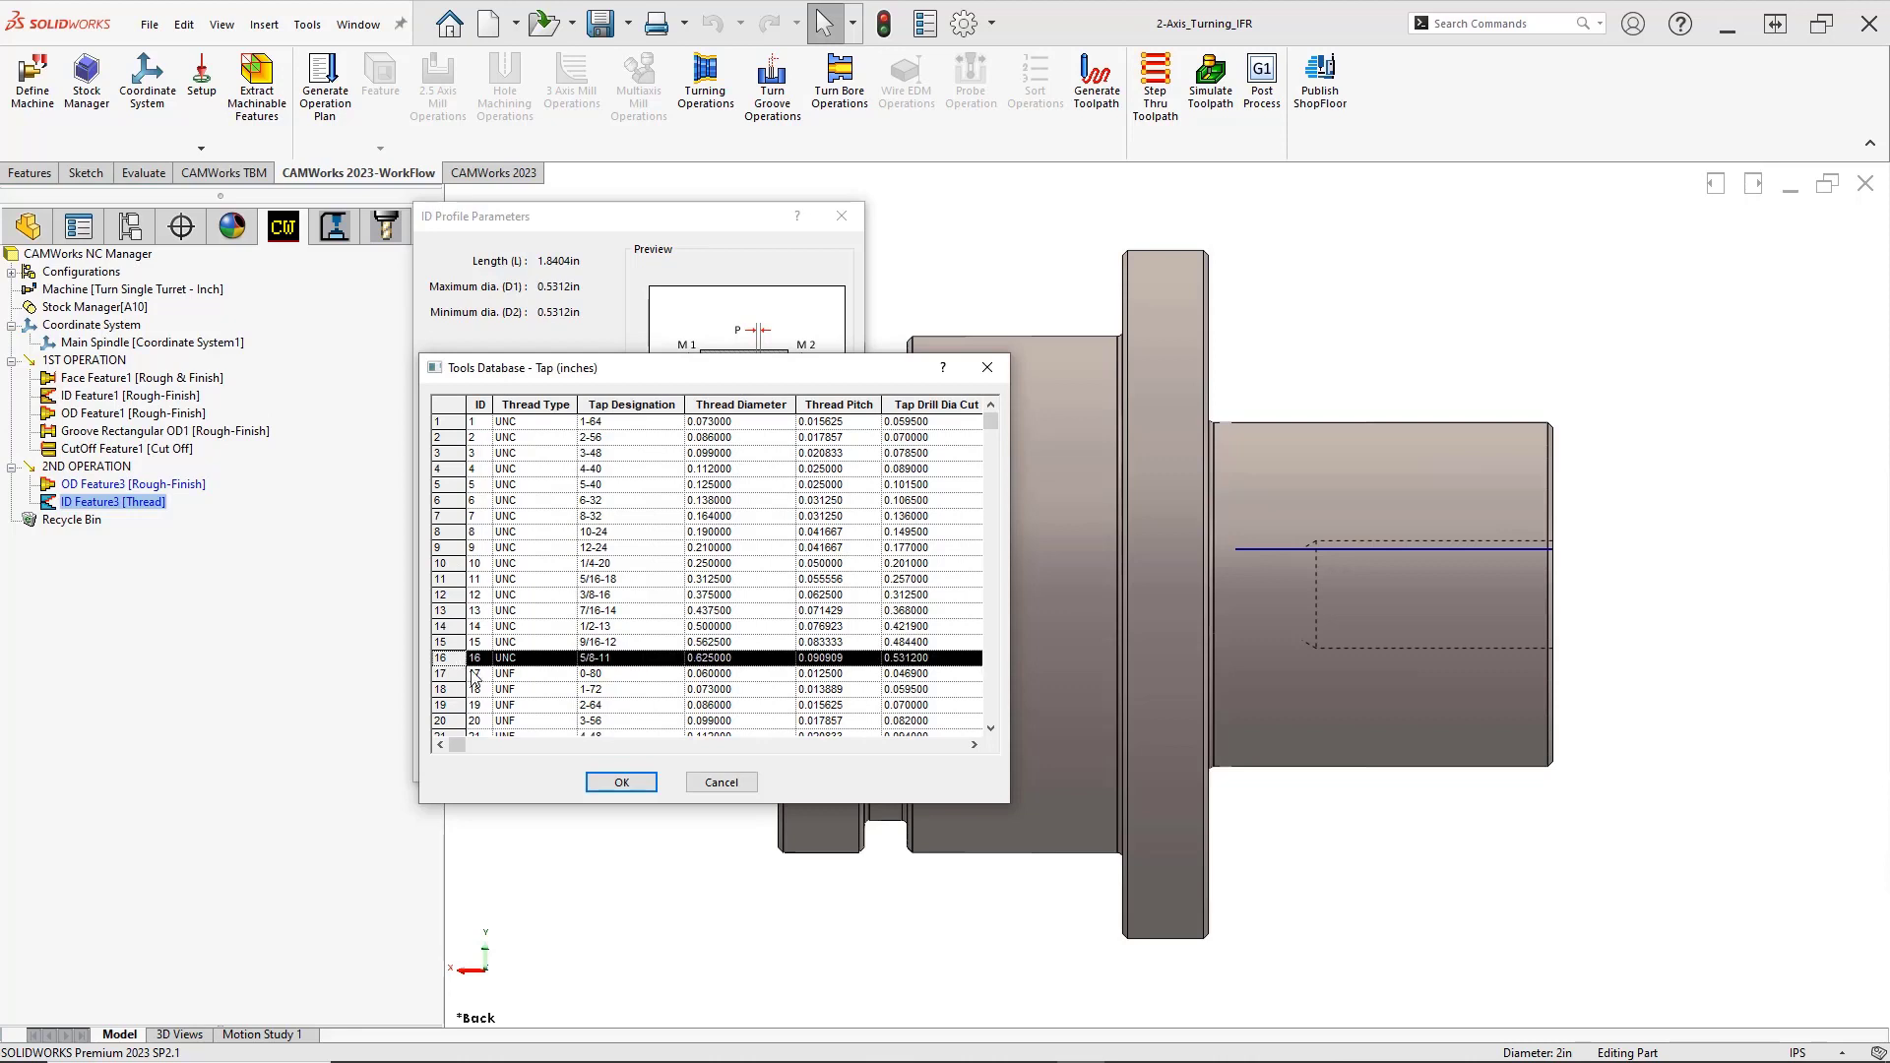
pyautogui.click(620, 782)
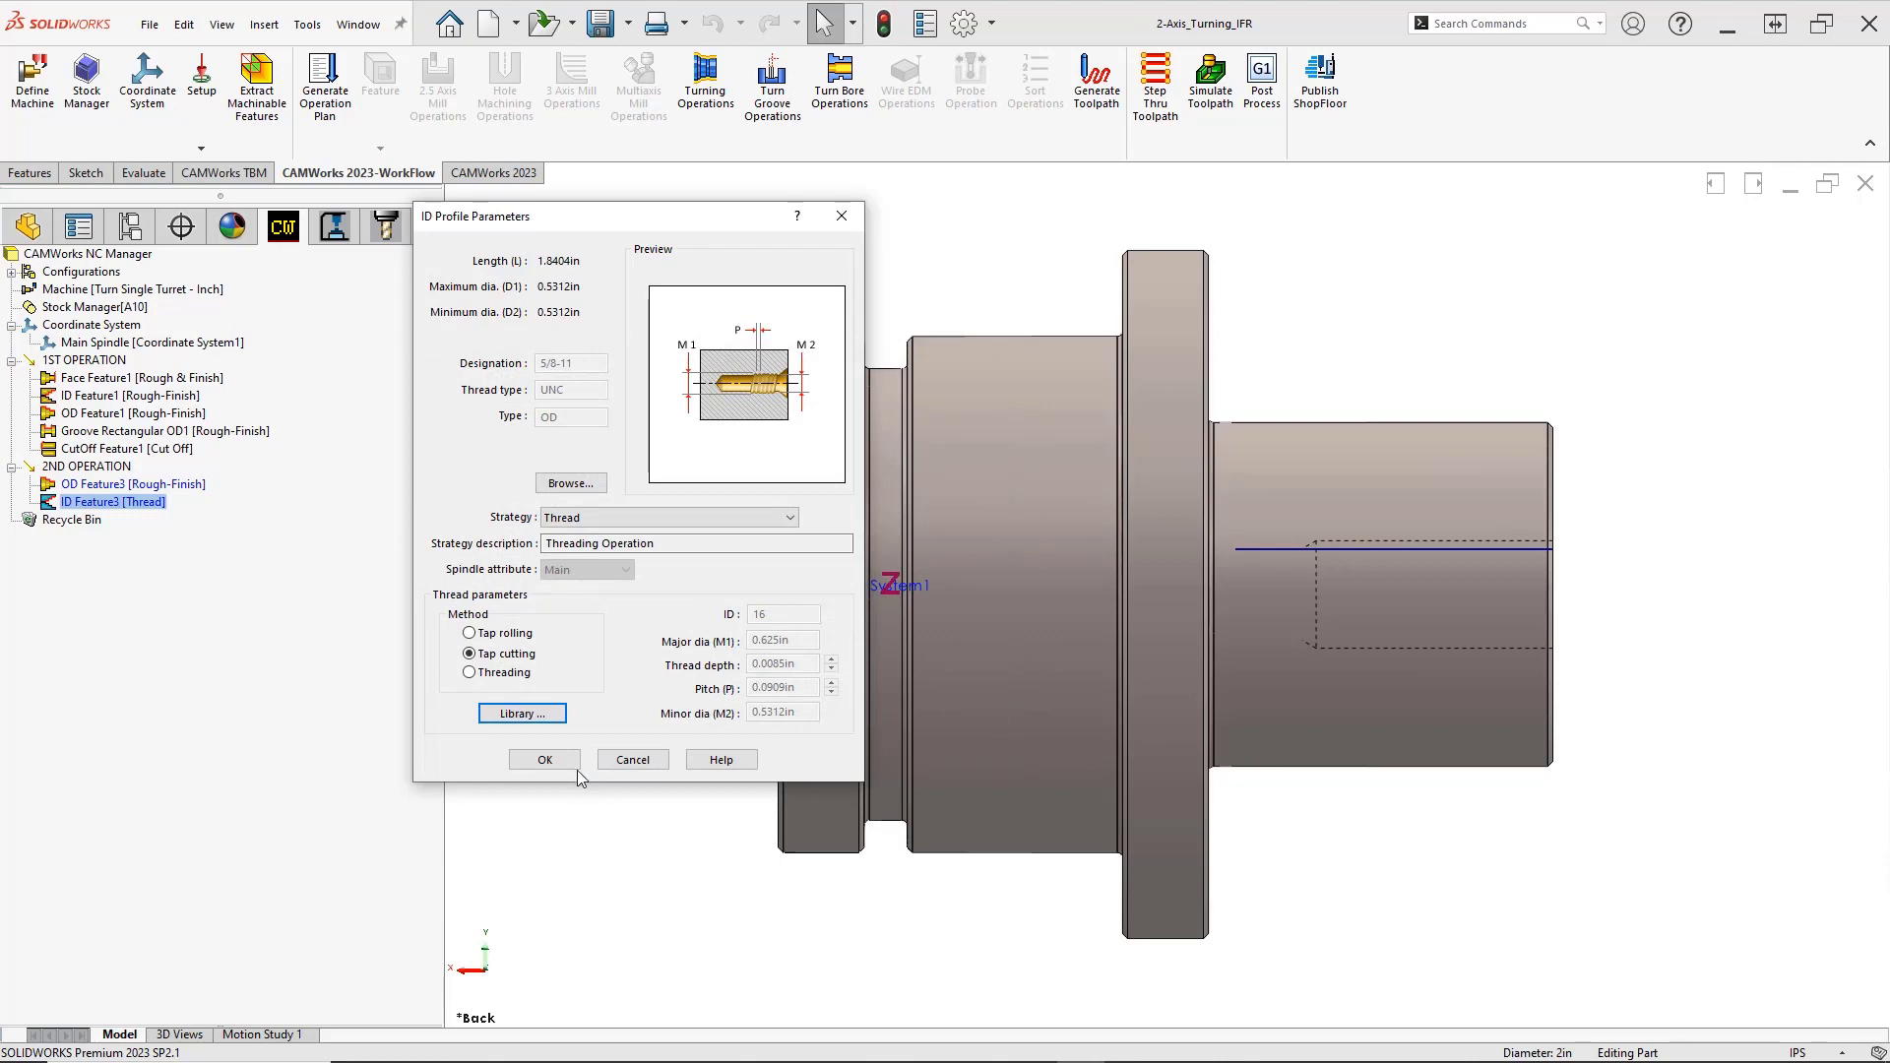
pyautogui.click(544, 760)
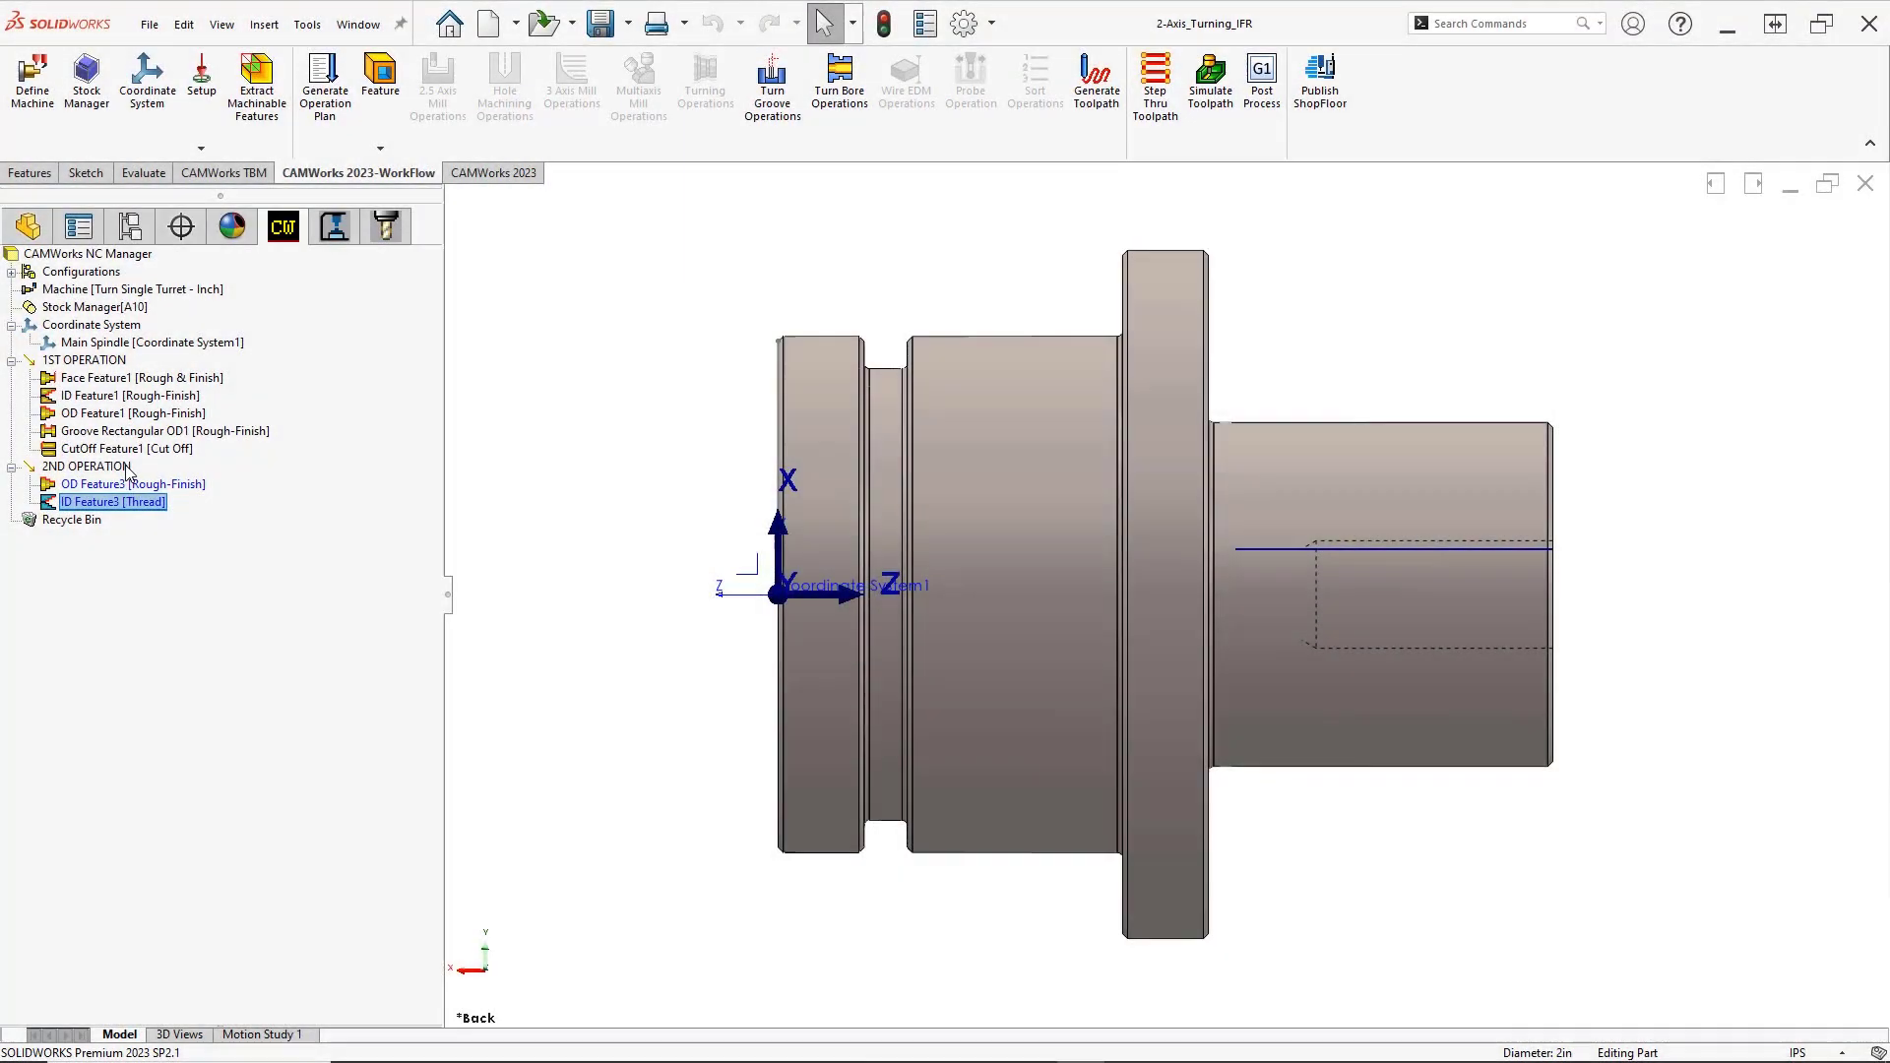
# Generate the operation plan and the toolpaths for 2ND OPERATION
pyautogui.rightClick(127, 471)
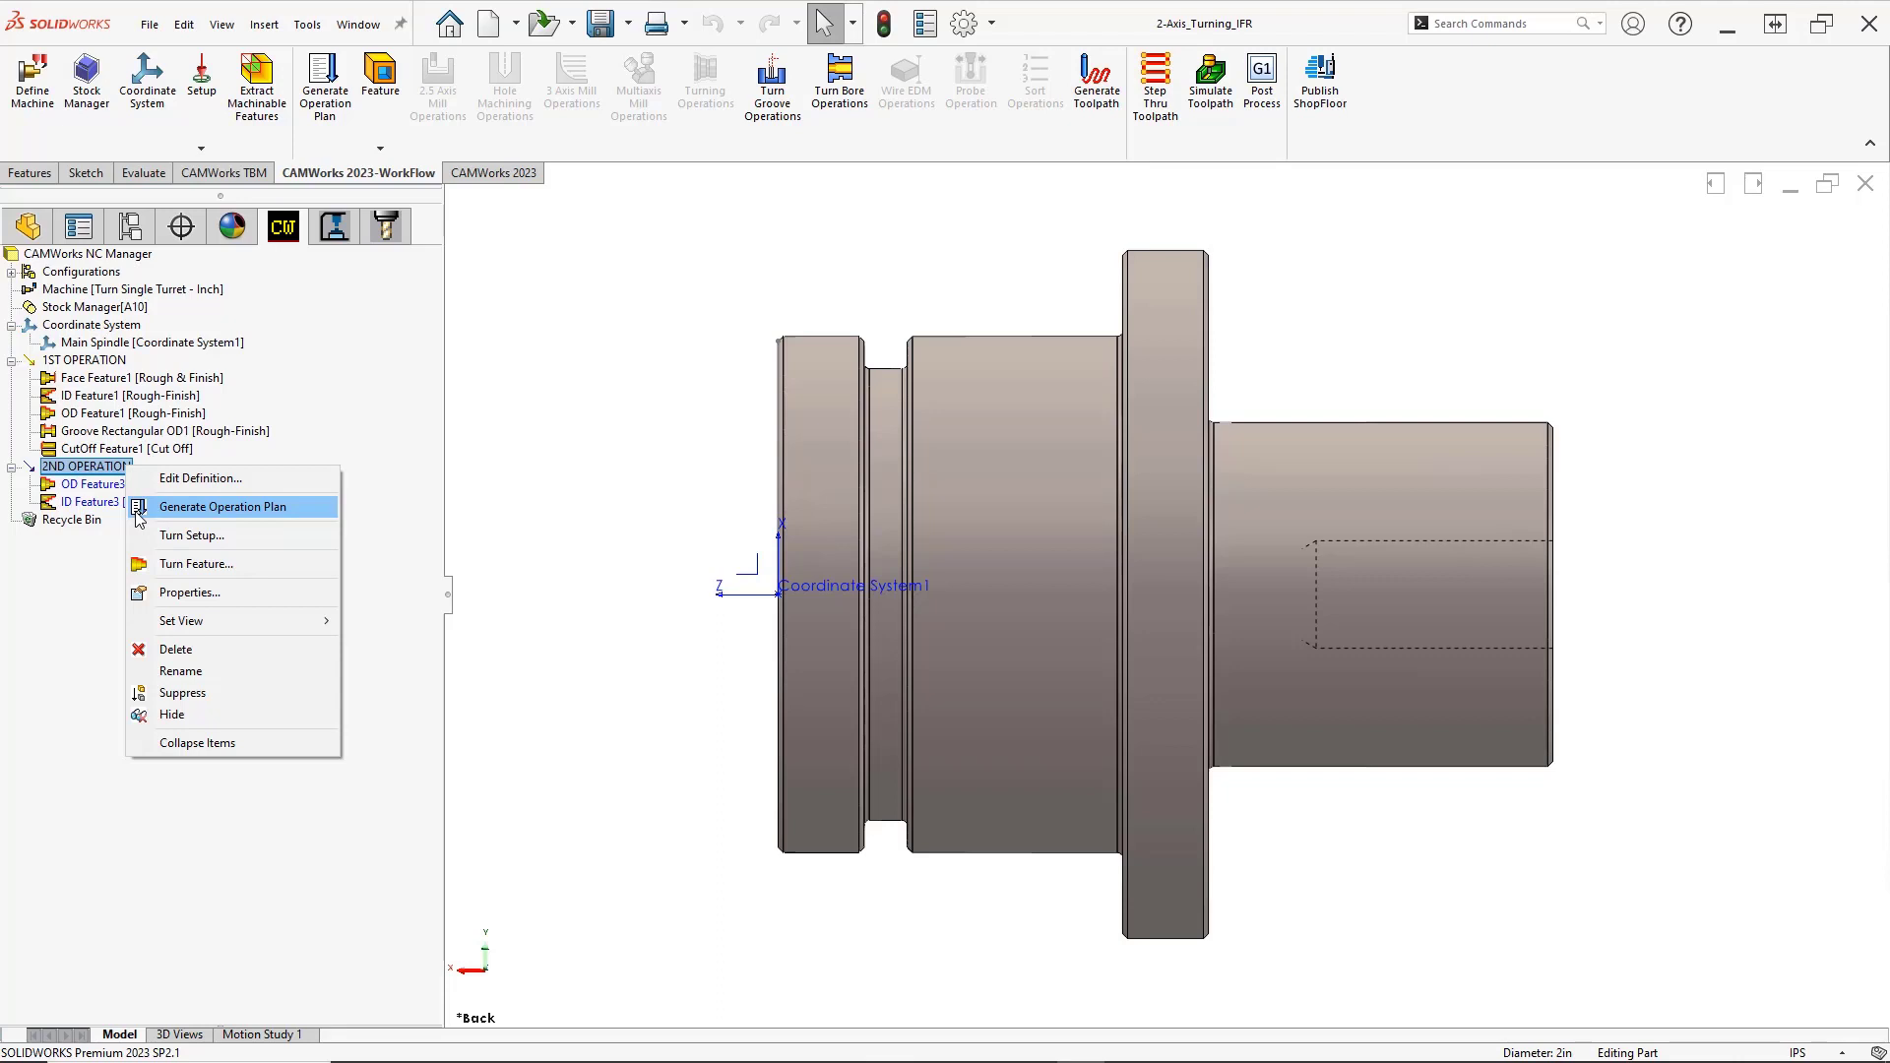
pyautogui.click(137, 510)
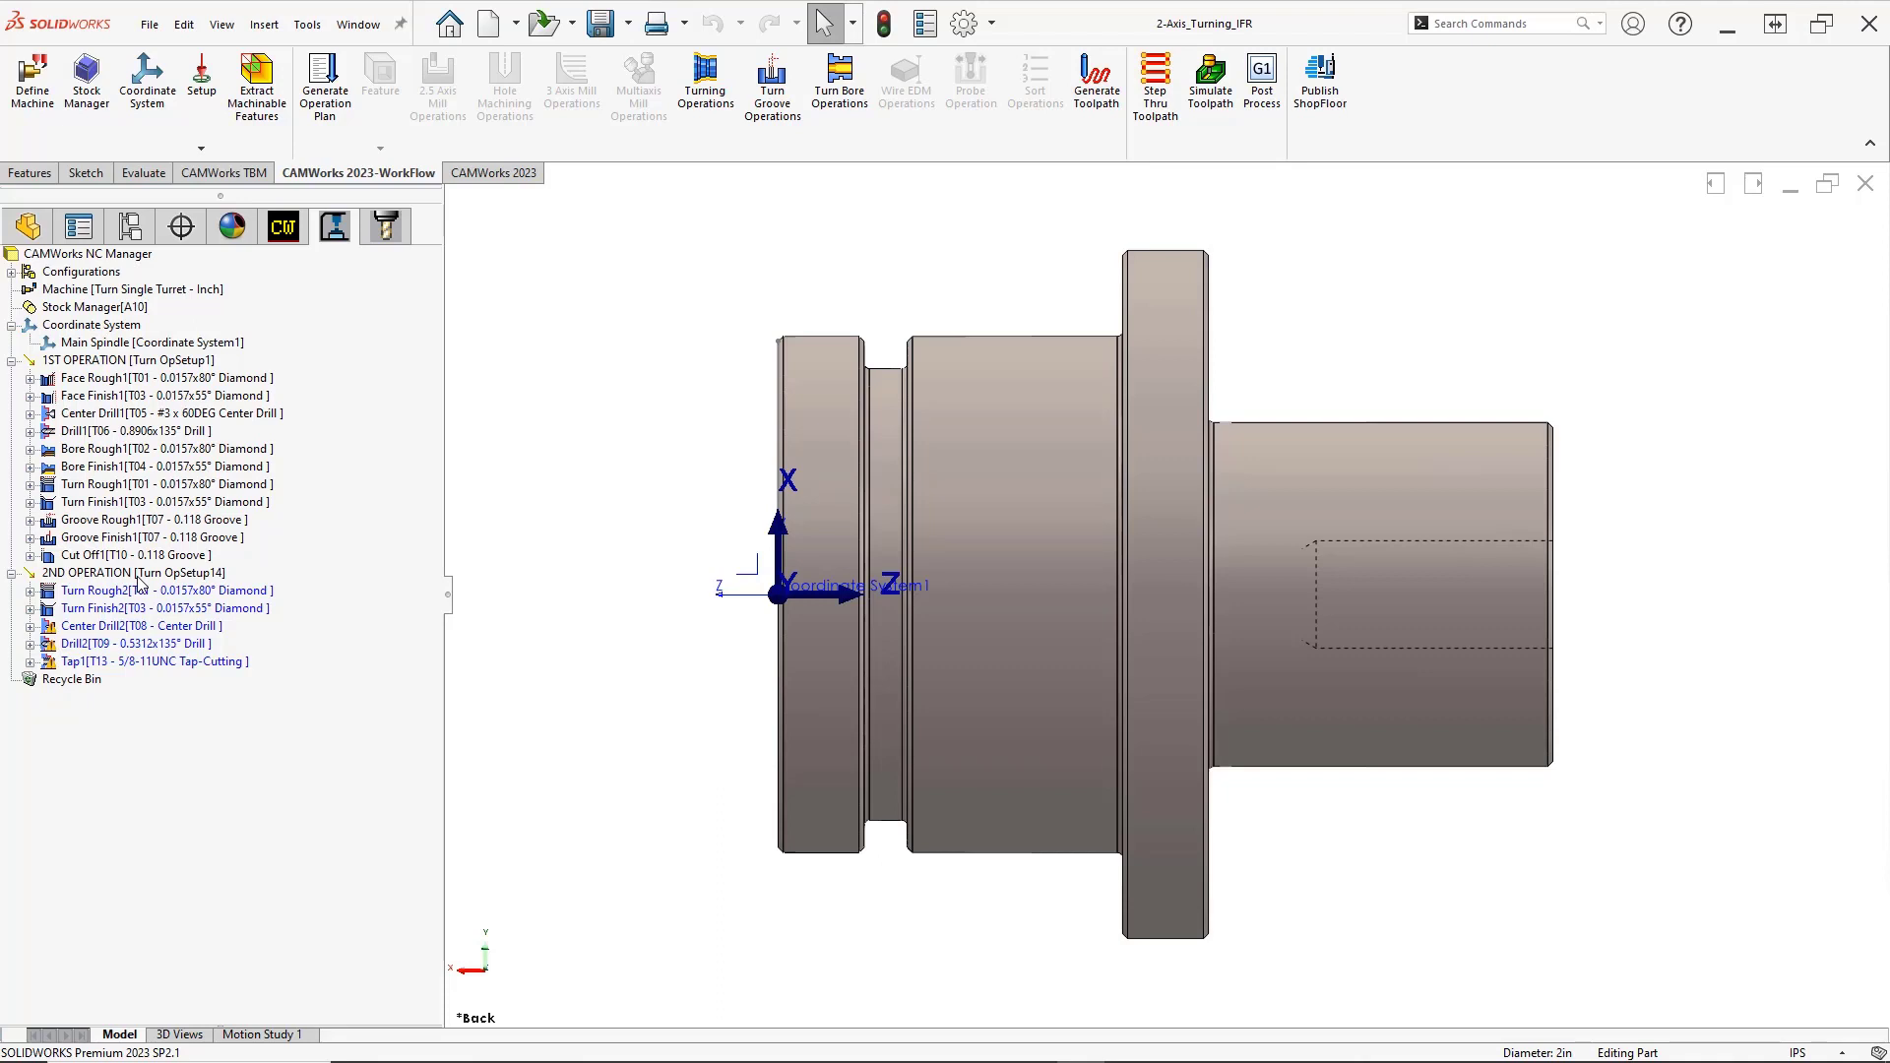
pyautogui.rightClick(139, 577)
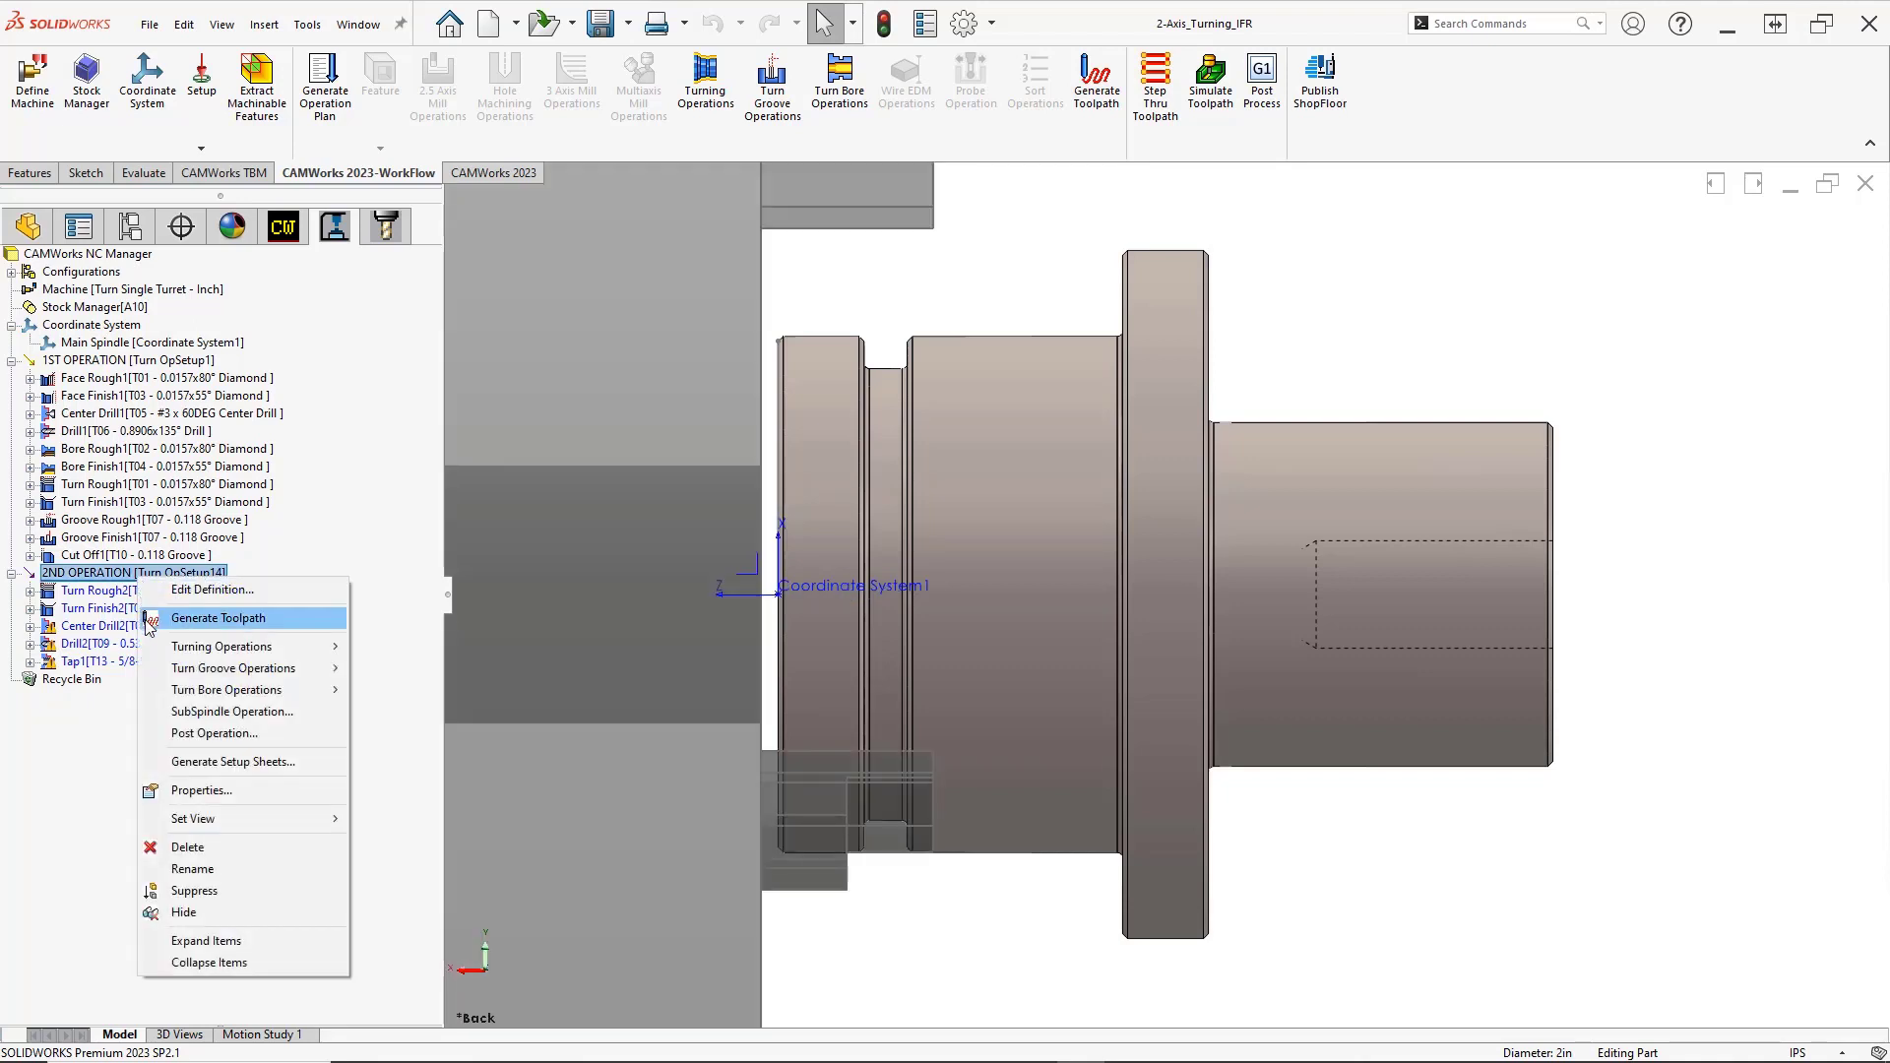
pyautogui.click(148, 618)
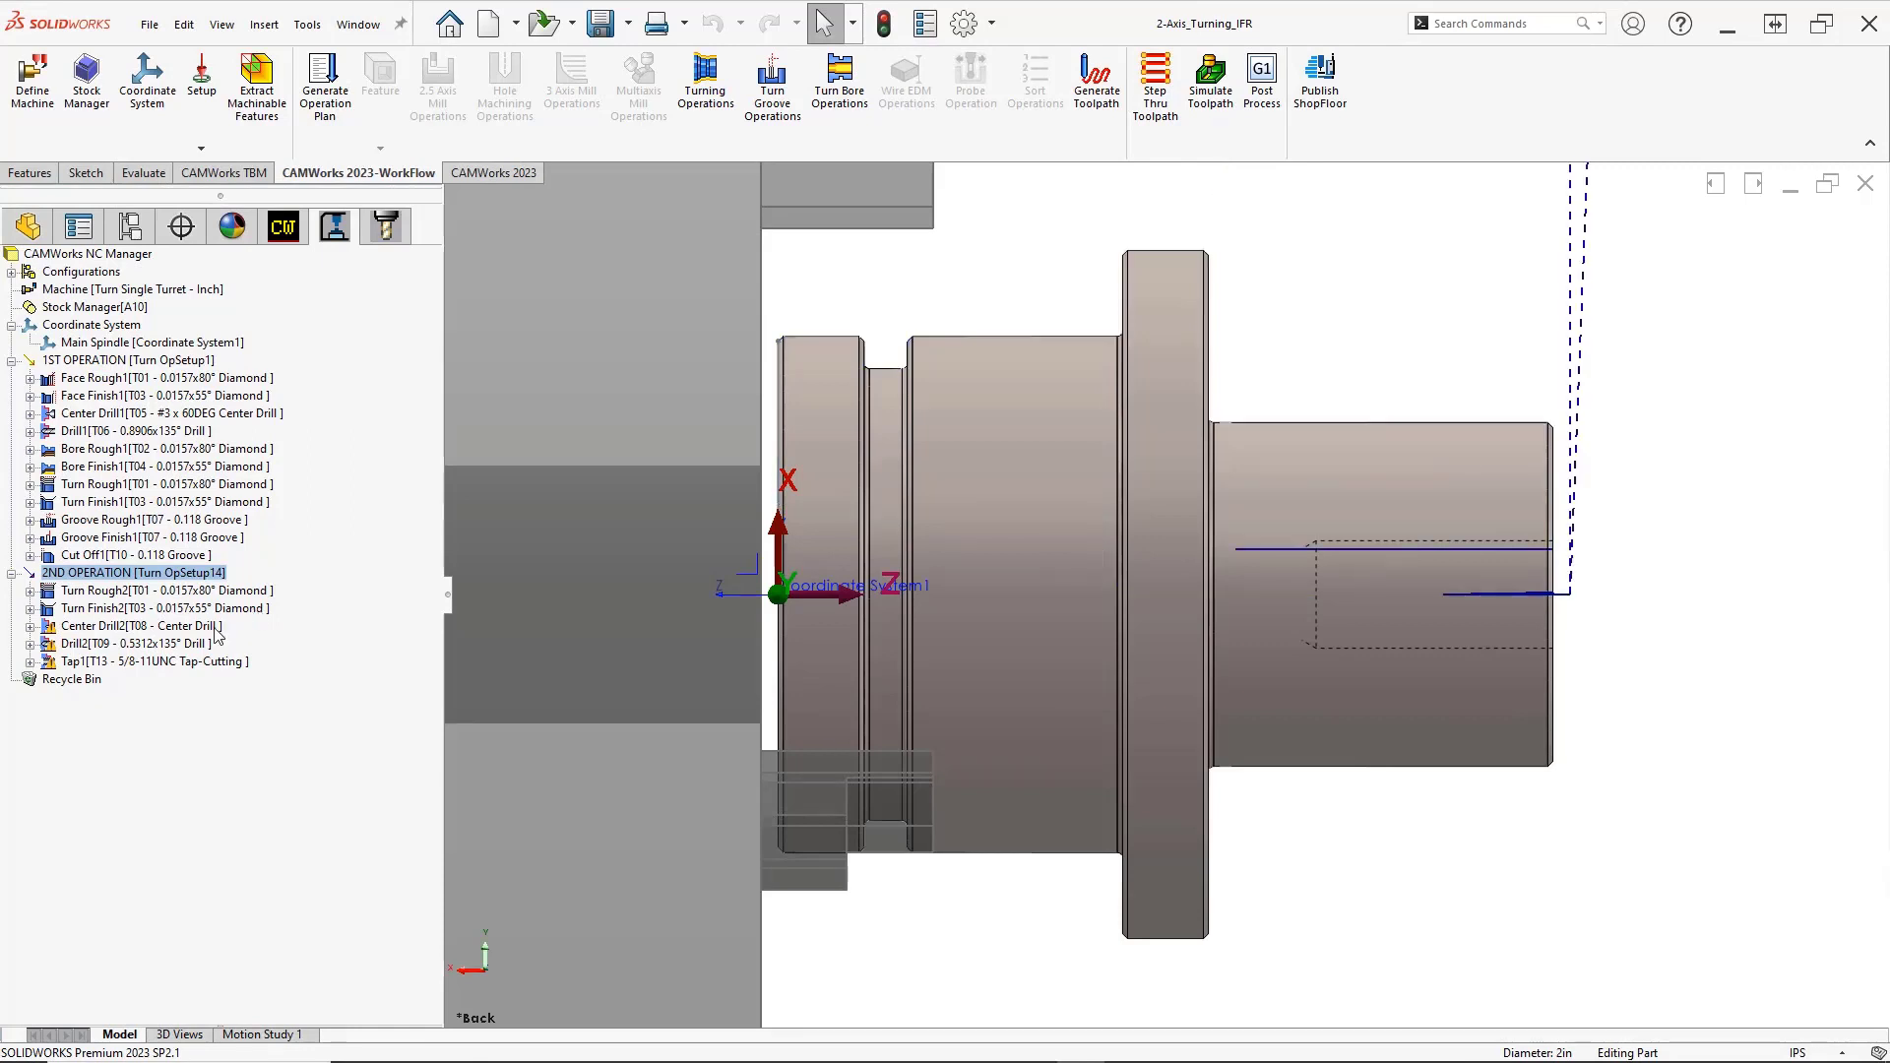
# Clear the tool-crib errors on the Center Drill2, Drill2 and Tap1 operations of 2ND OPERATION
pyautogui.rightClick(217, 635)
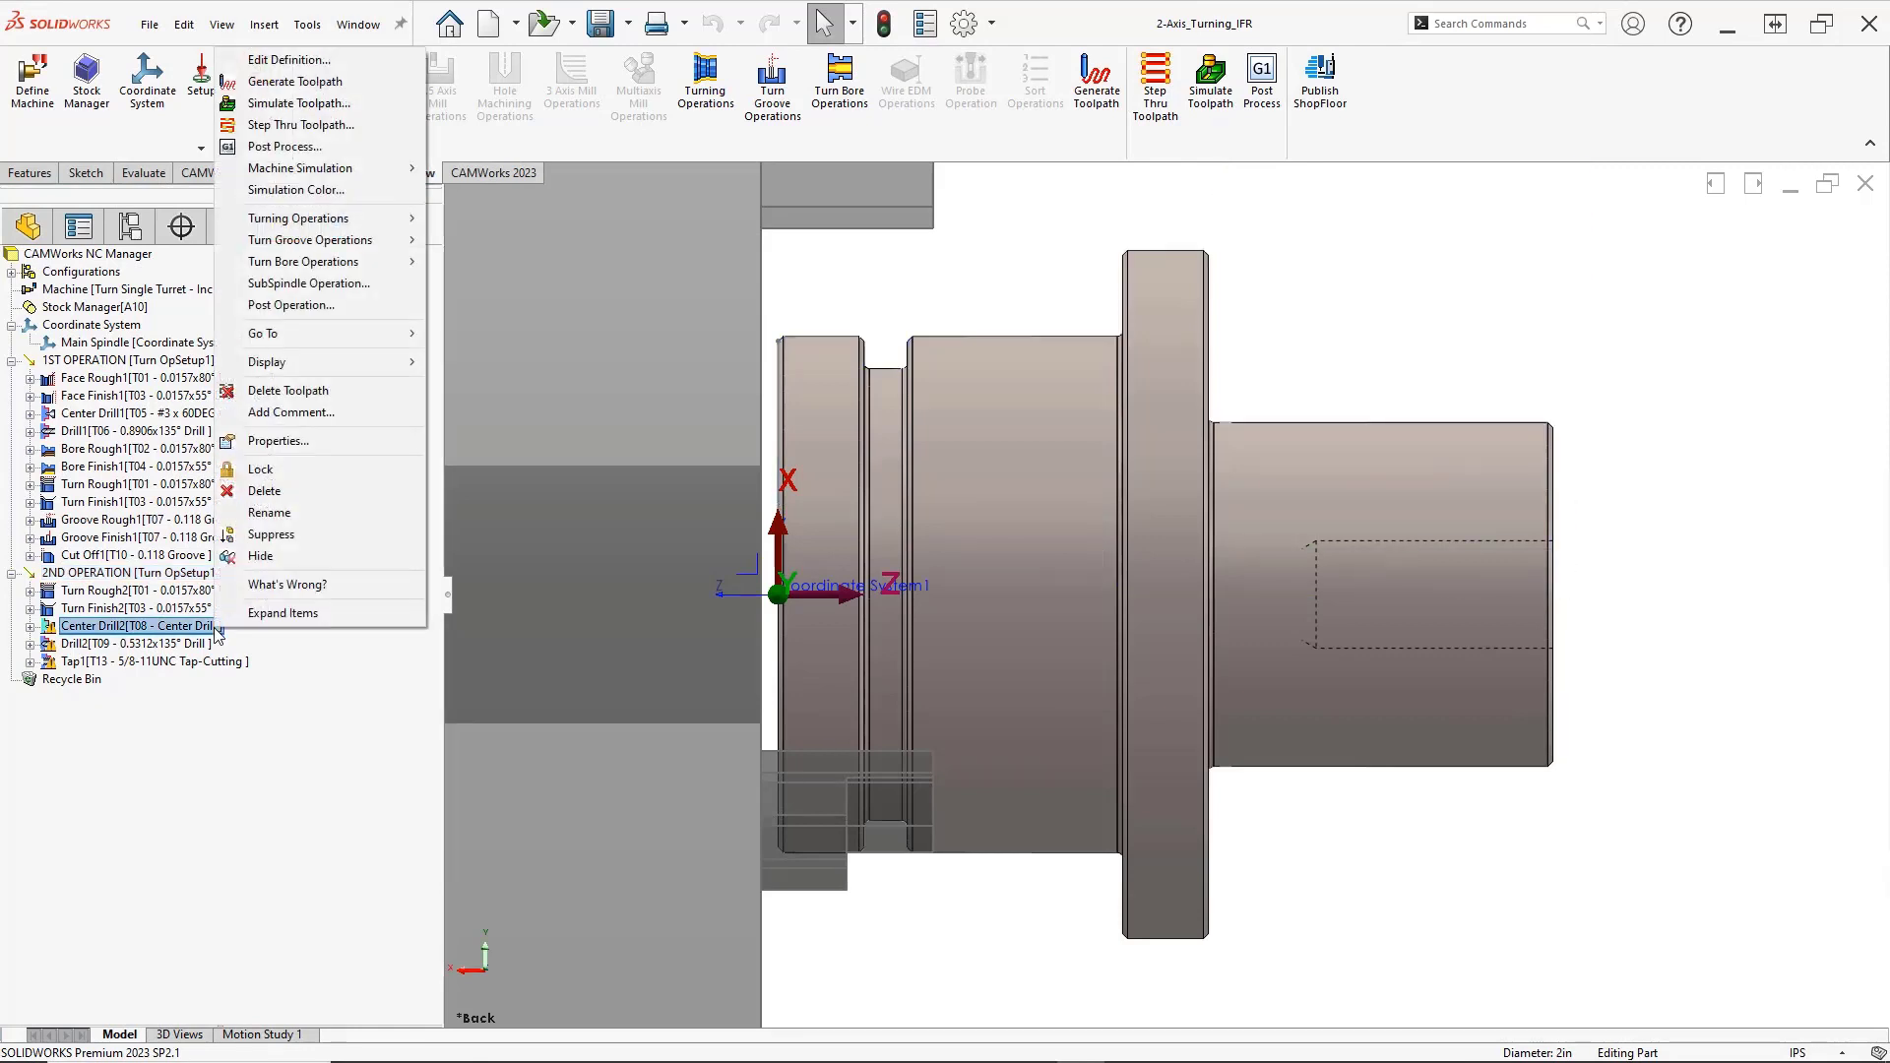
pyautogui.click(257, 591)
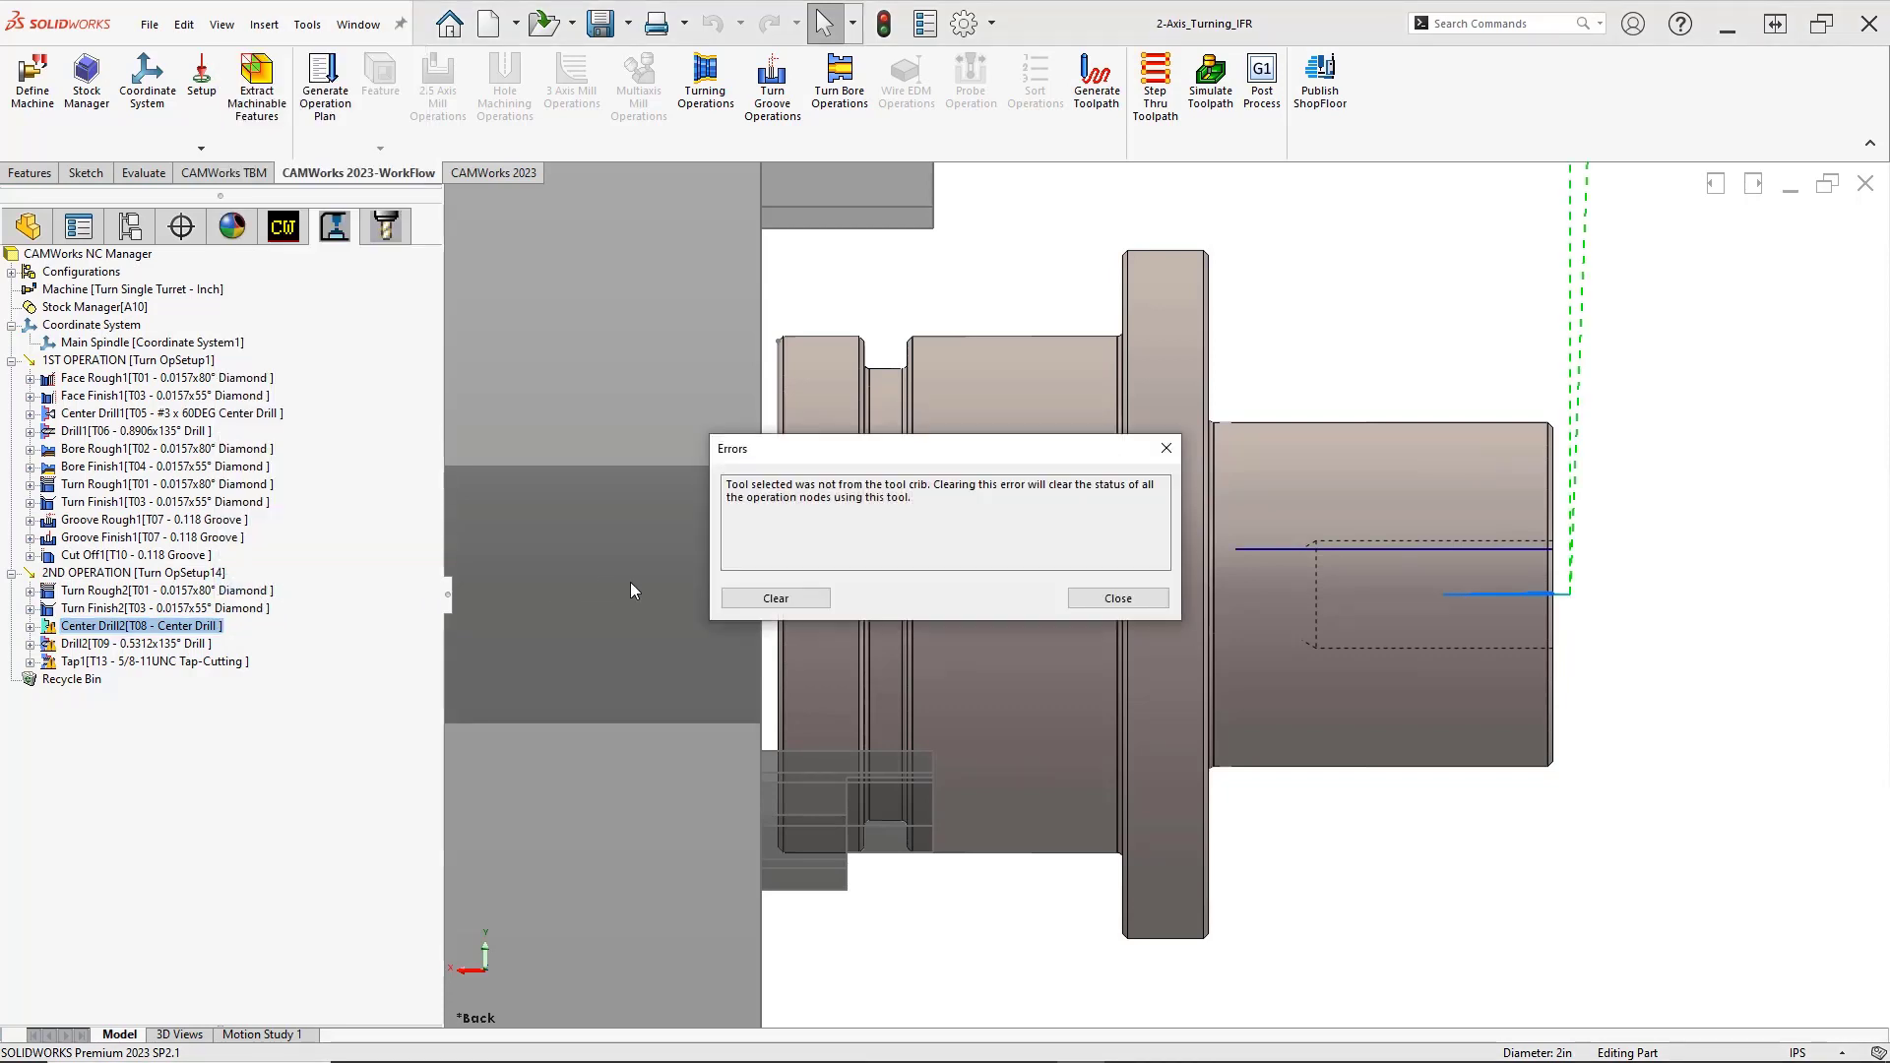
pyautogui.click(776, 597)
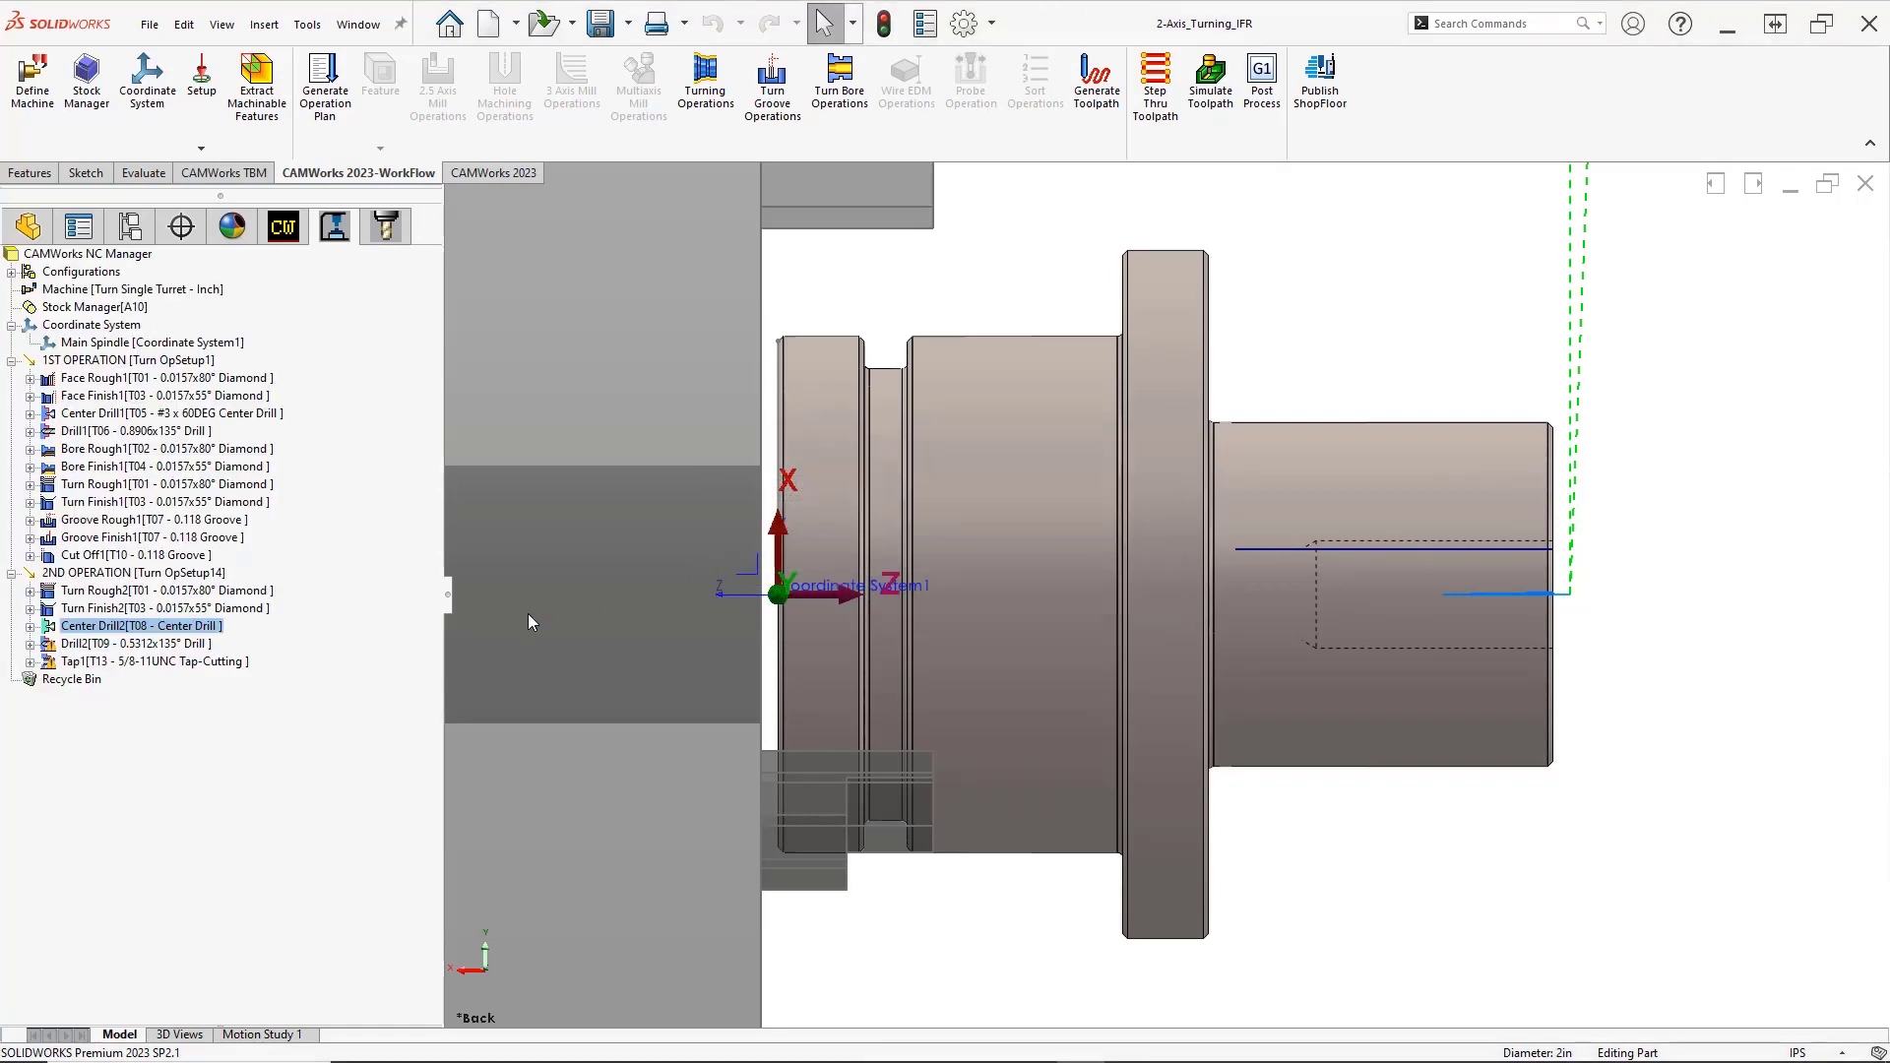
pyautogui.rightClick(207, 646)
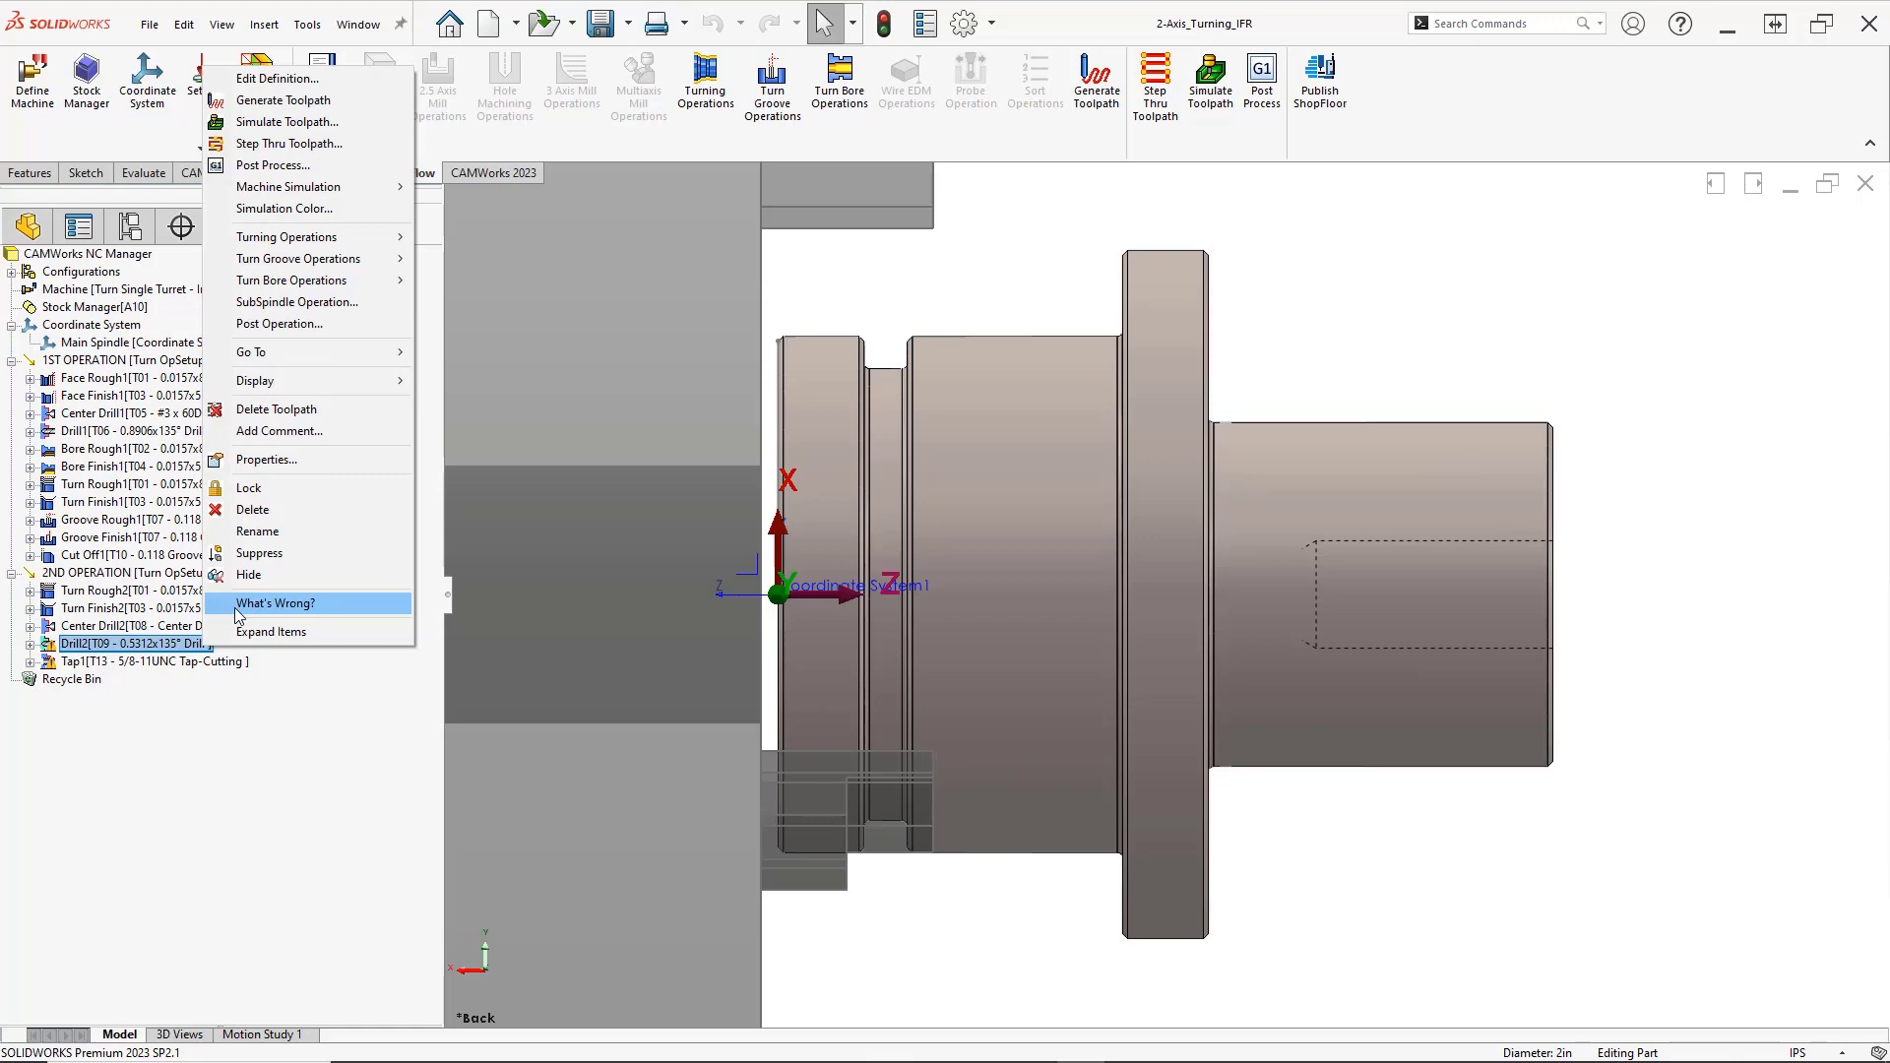
pyautogui.click(237, 612)
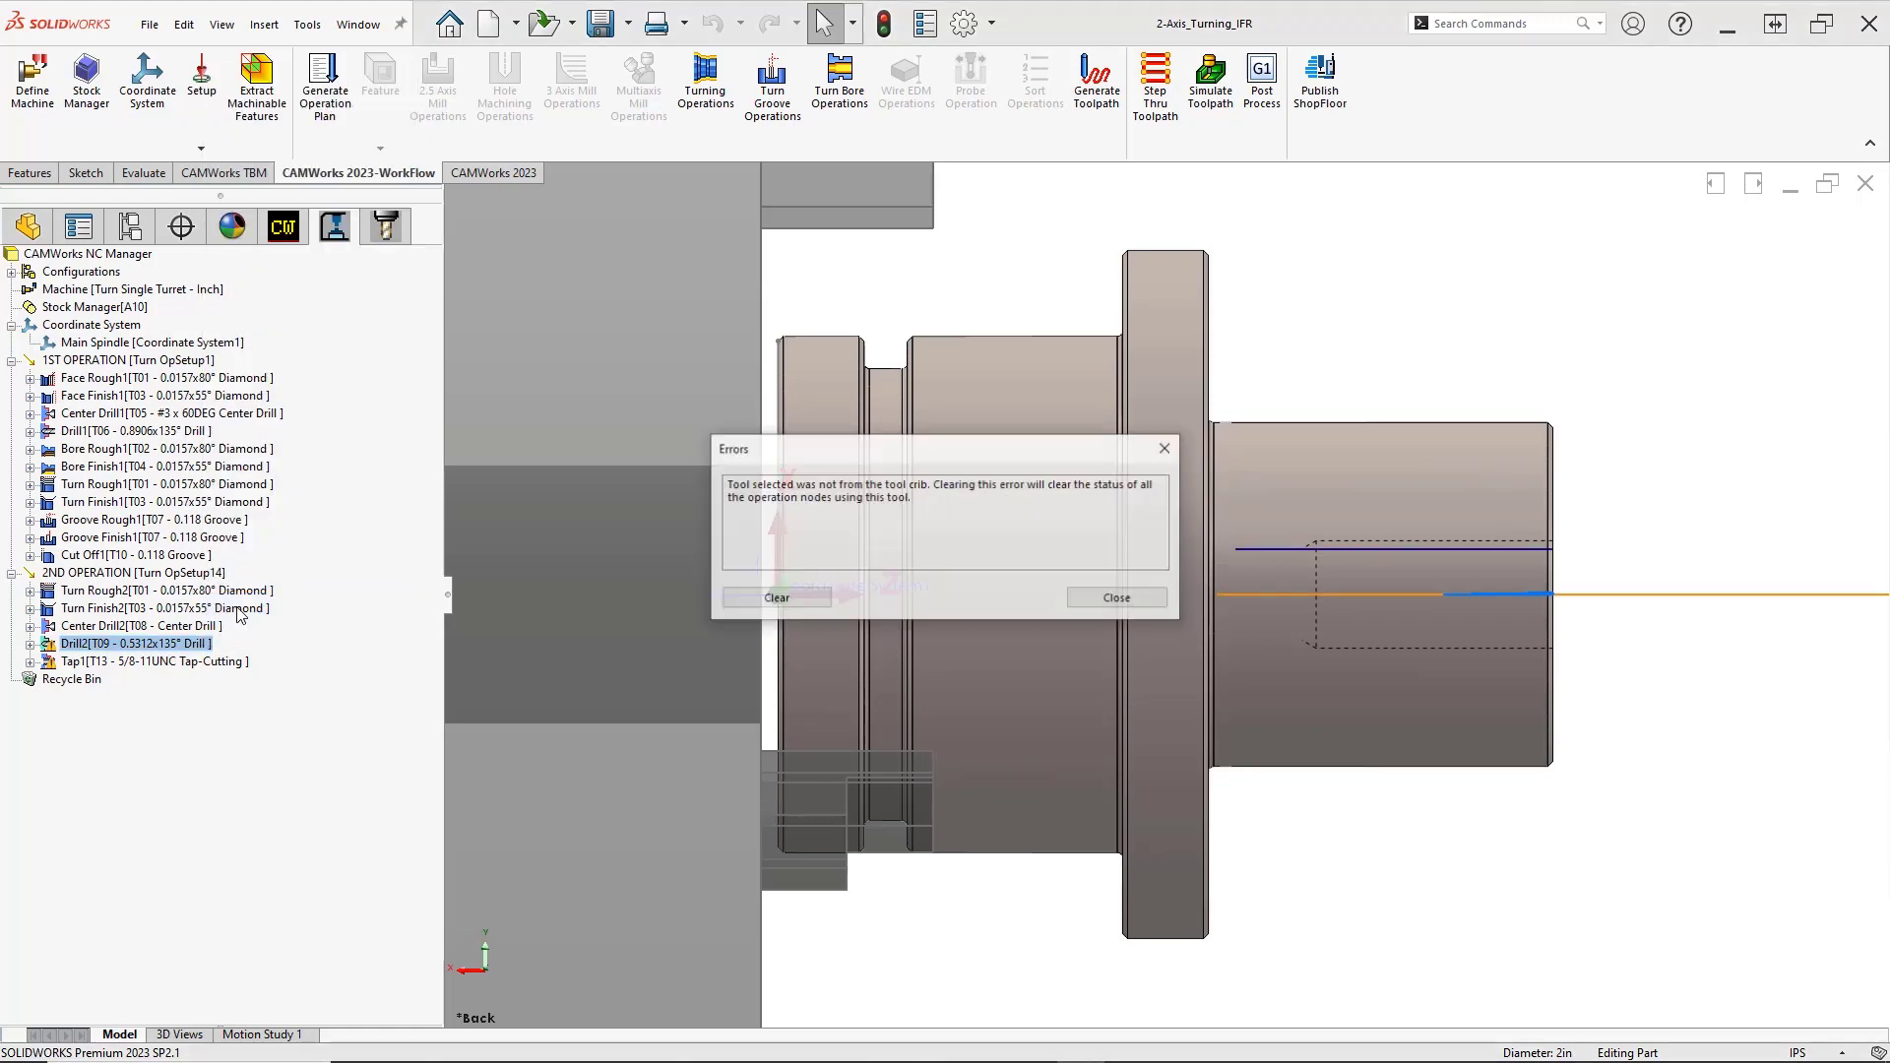
pyautogui.click(741, 602)
pyautogui.rightClick(242, 666)
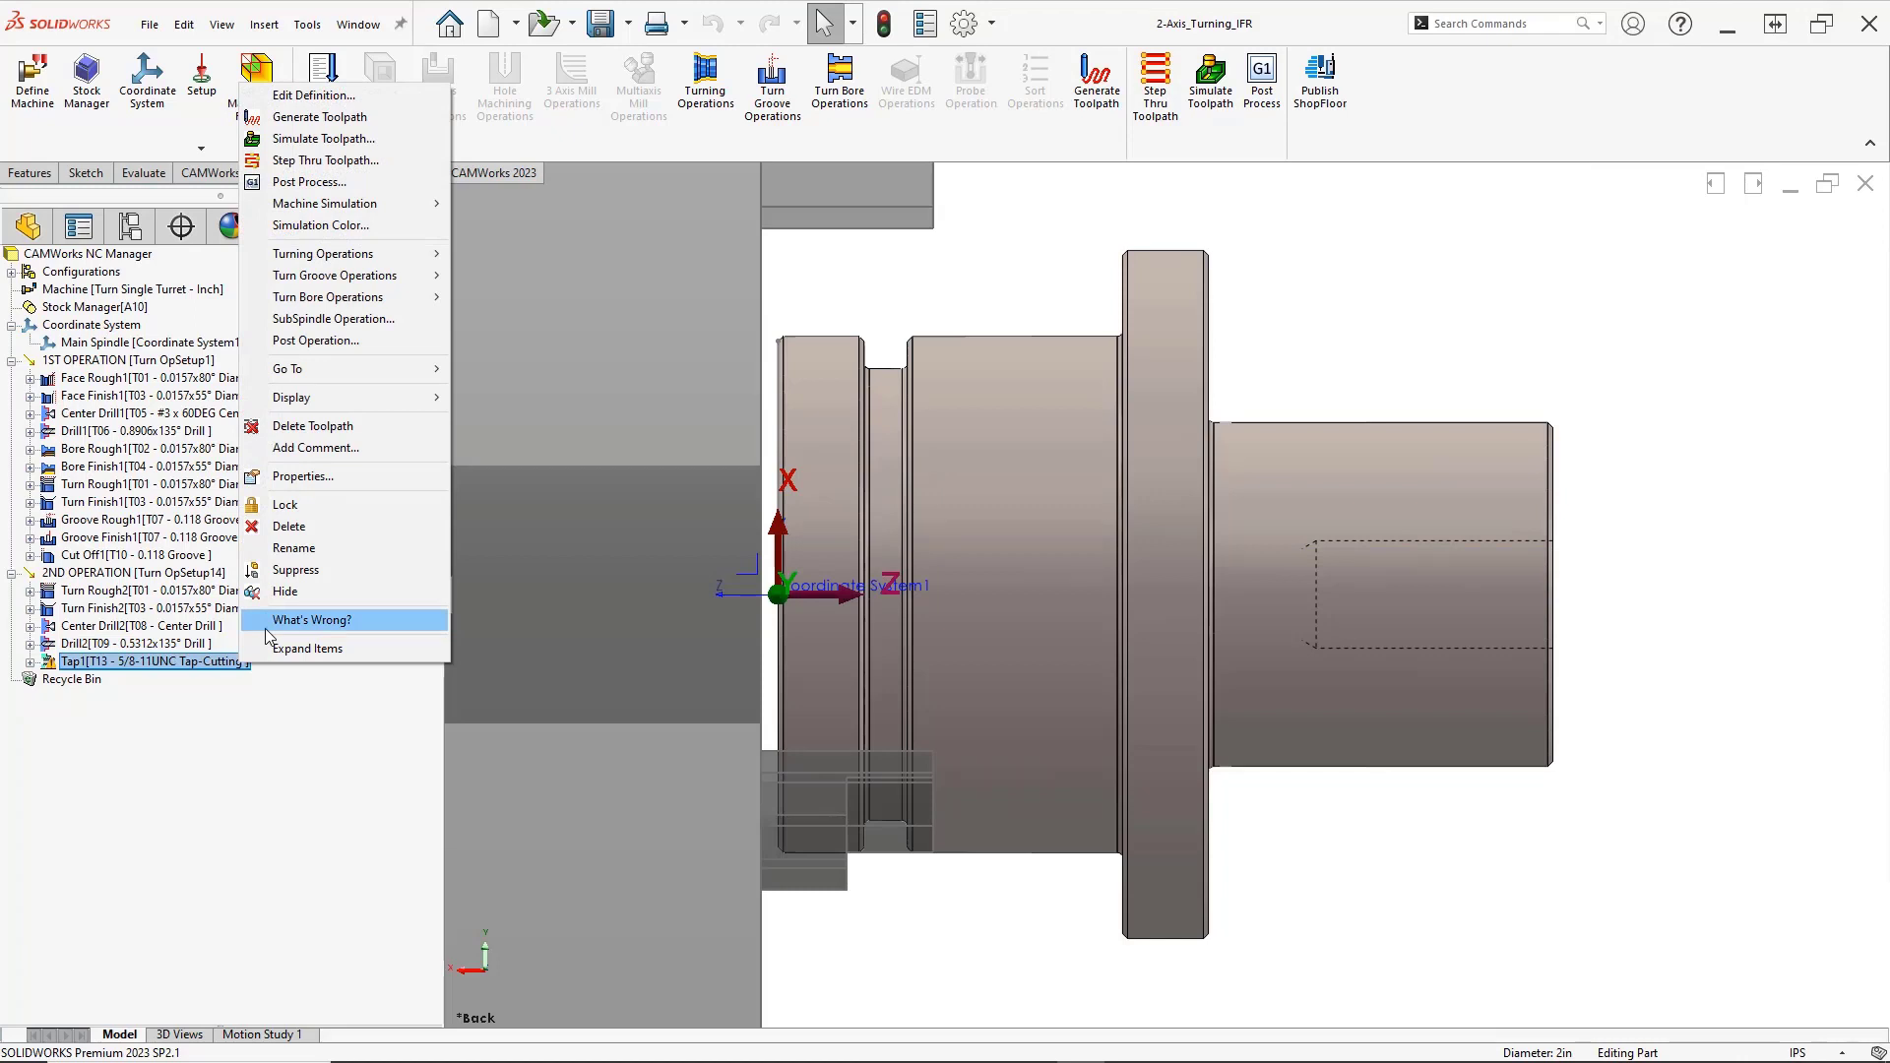
pyautogui.click(268, 626)
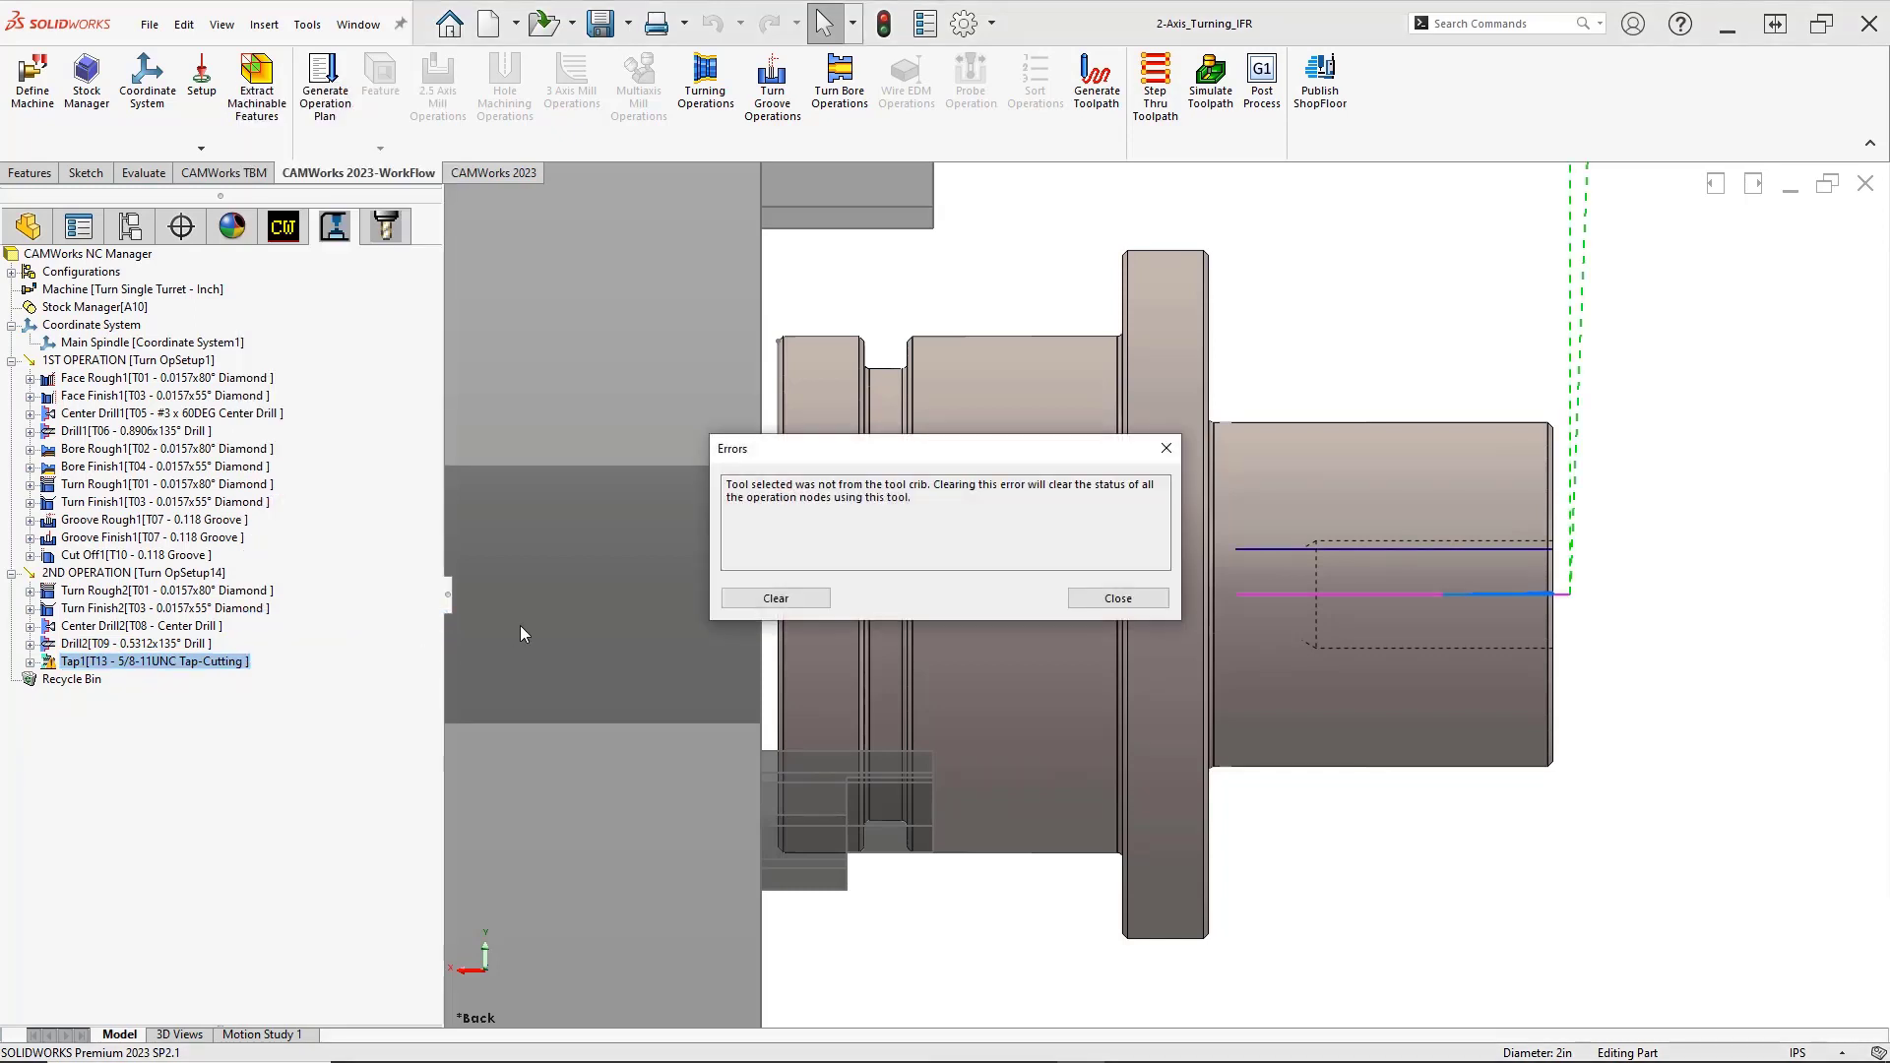
pyautogui.click(738, 601)
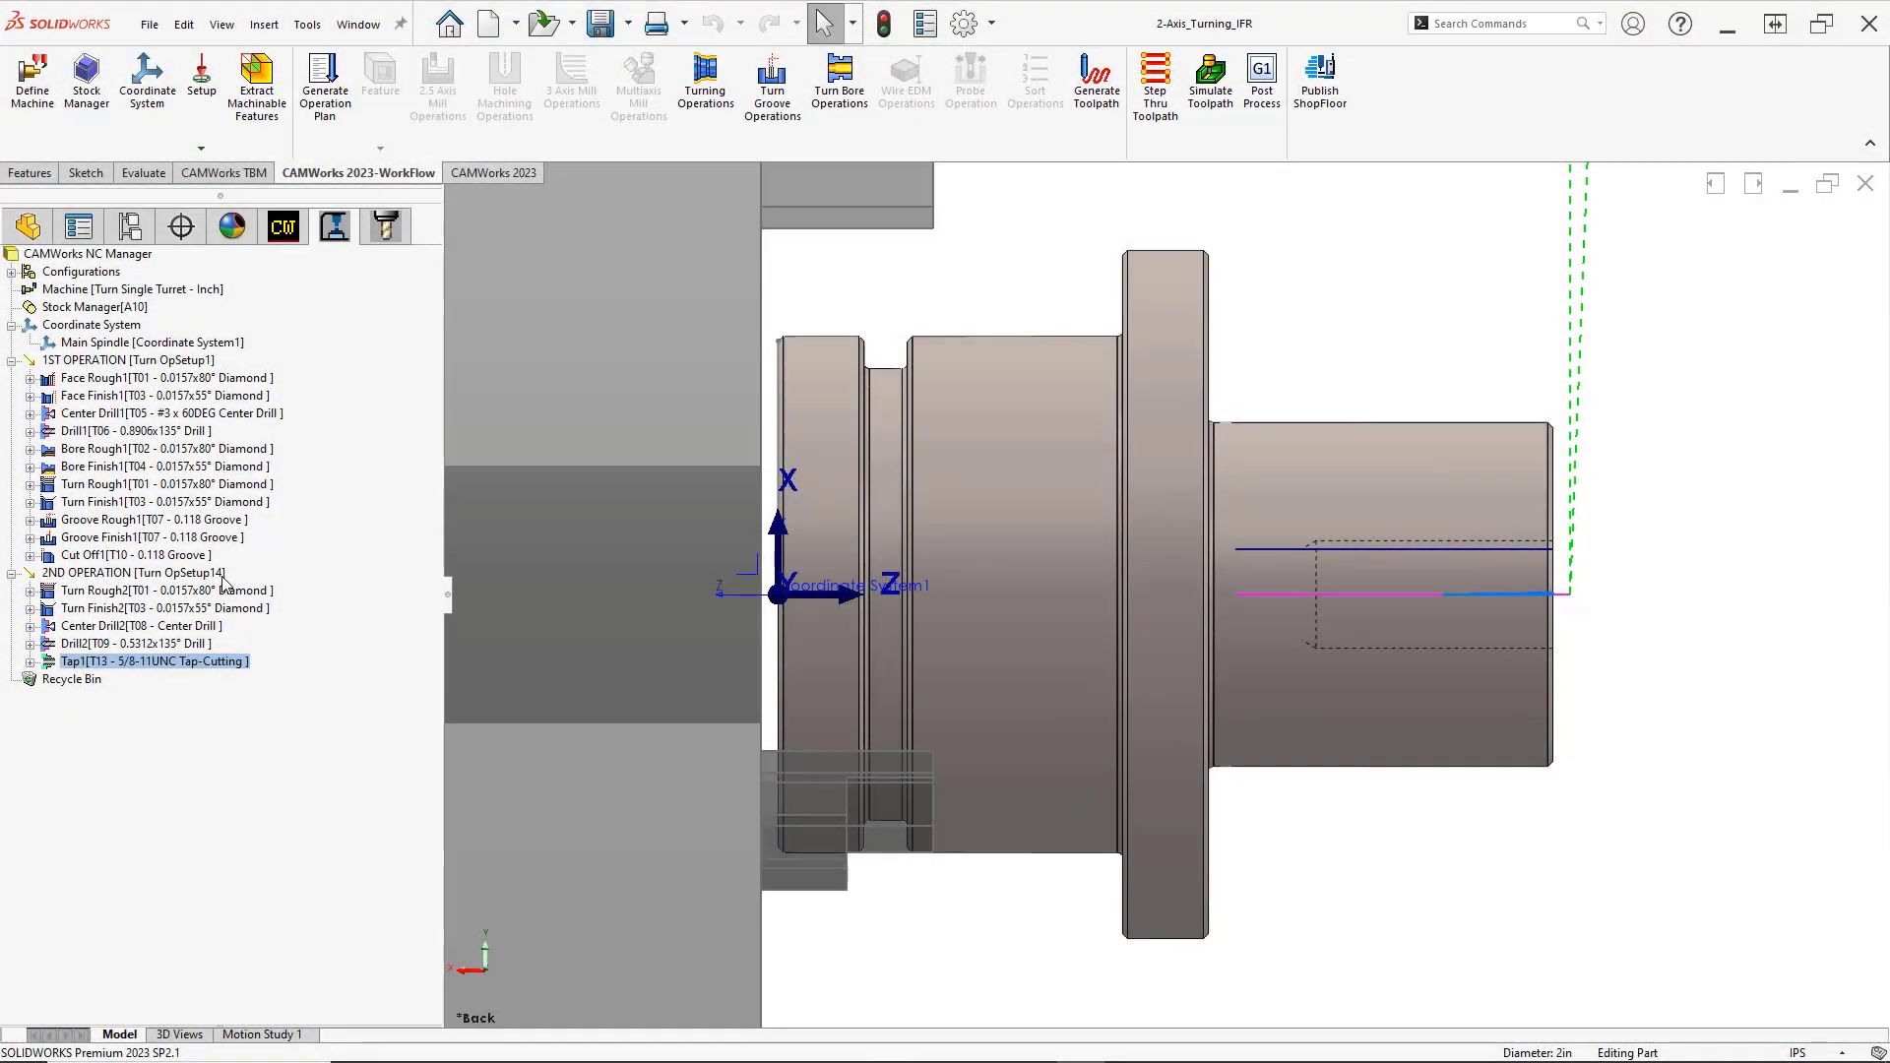
# Edit the 2ND OPERATION setup parameters to use a Work Coordinate offset of 55
pyautogui.rightClick(226, 580)
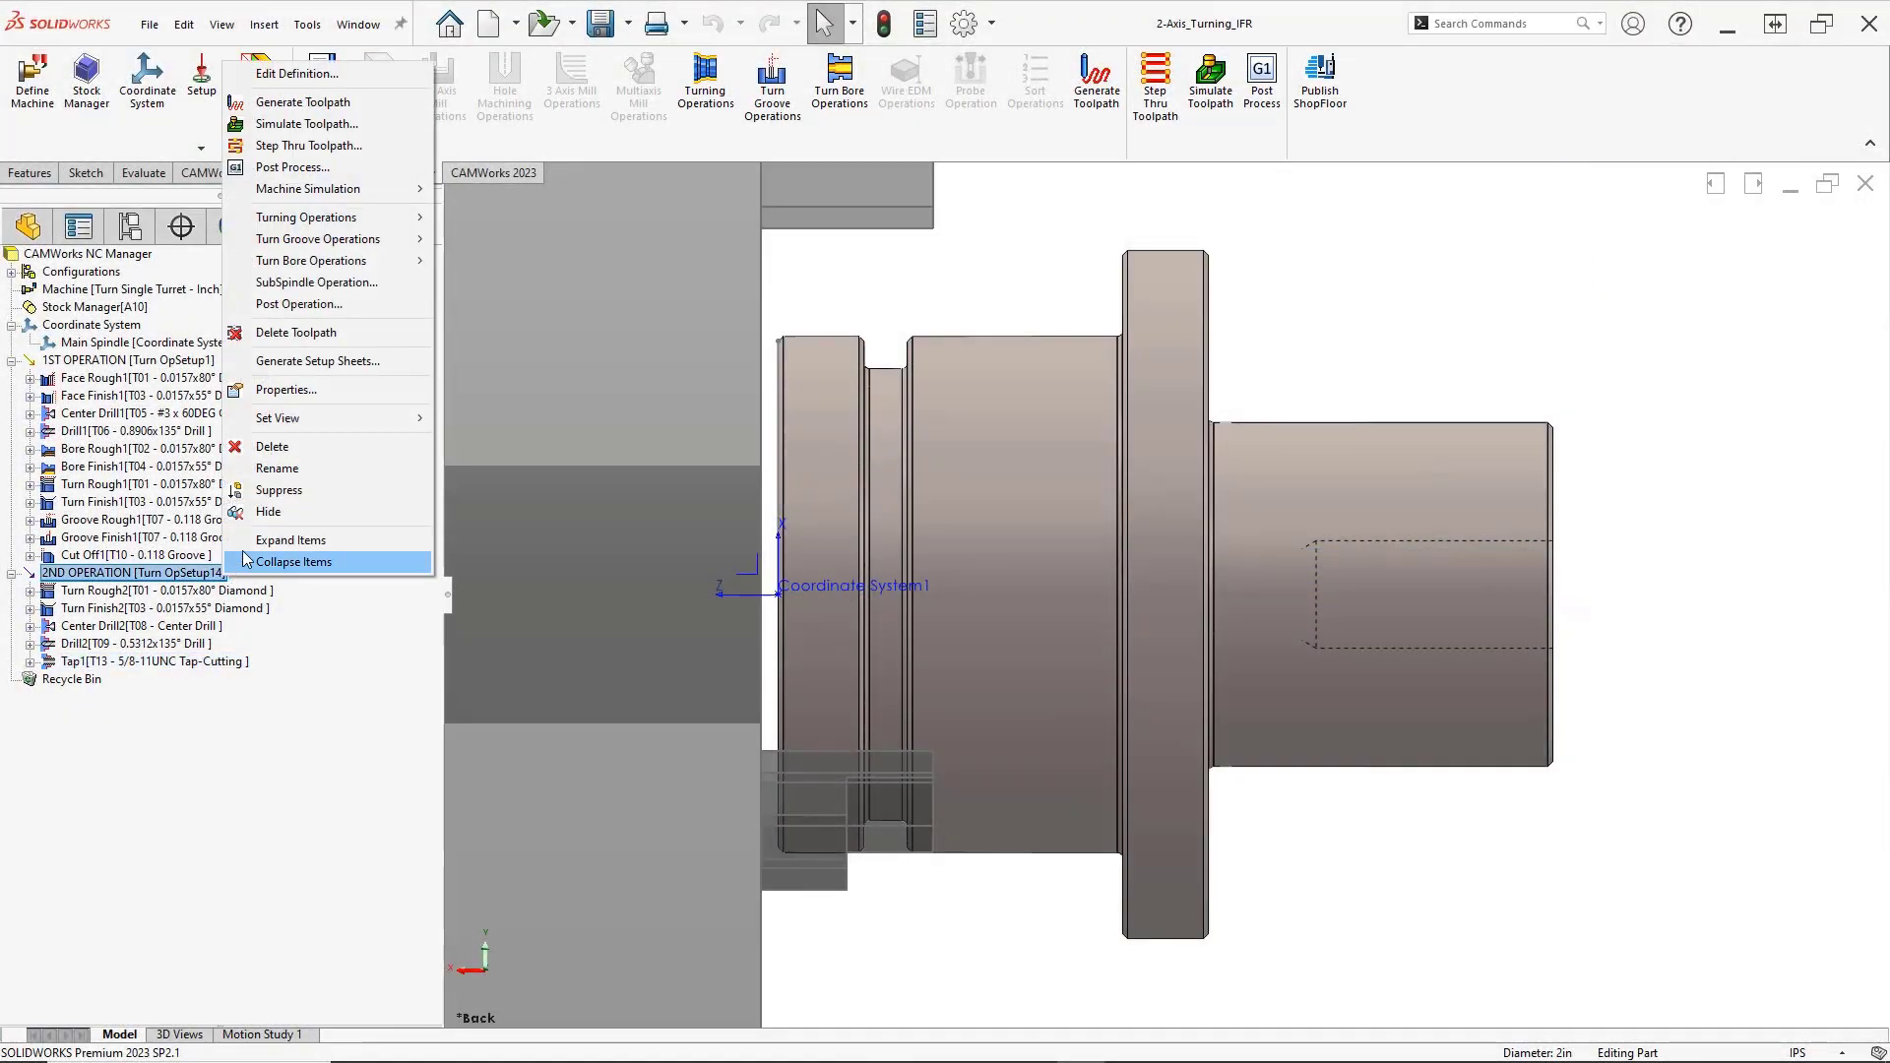
pyautogui.click(284, 79)
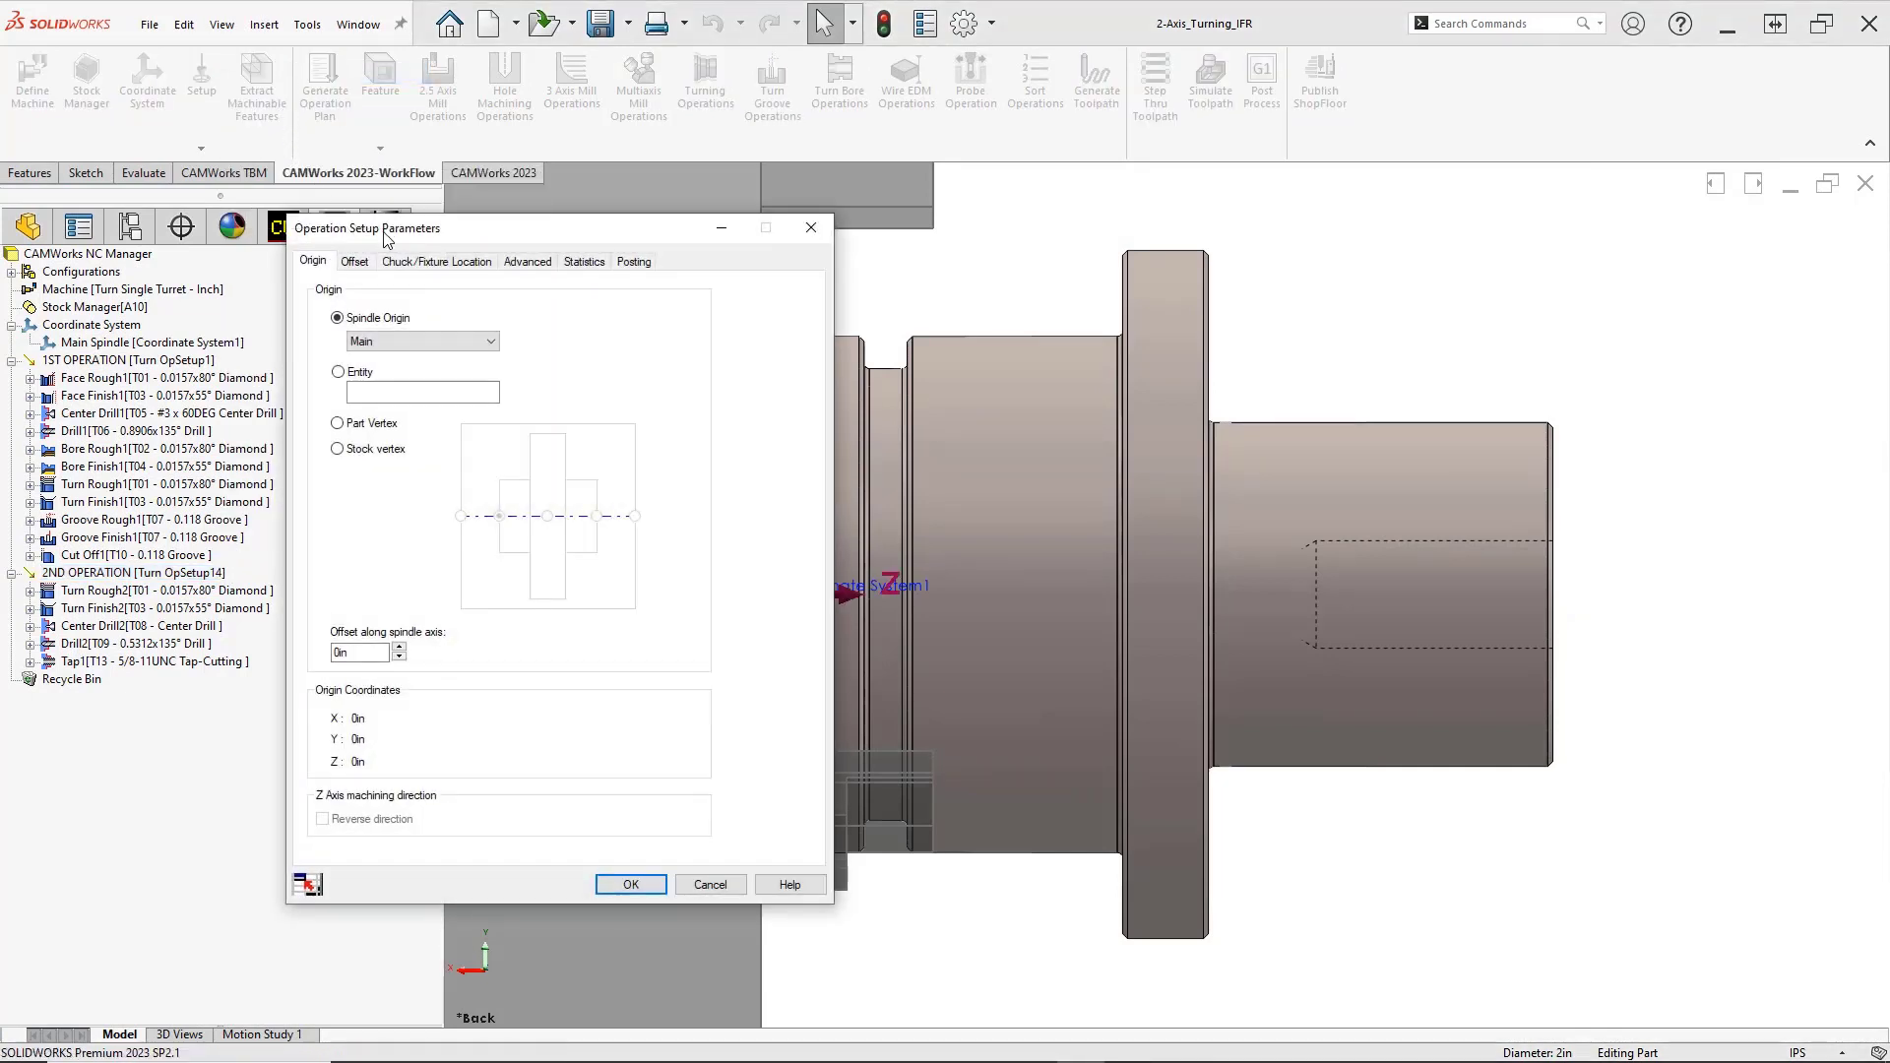
pyautogui.moveTo(393, 240); pyautogui.dragTo(1132, 273)
pyautogui.click(1113, 297)
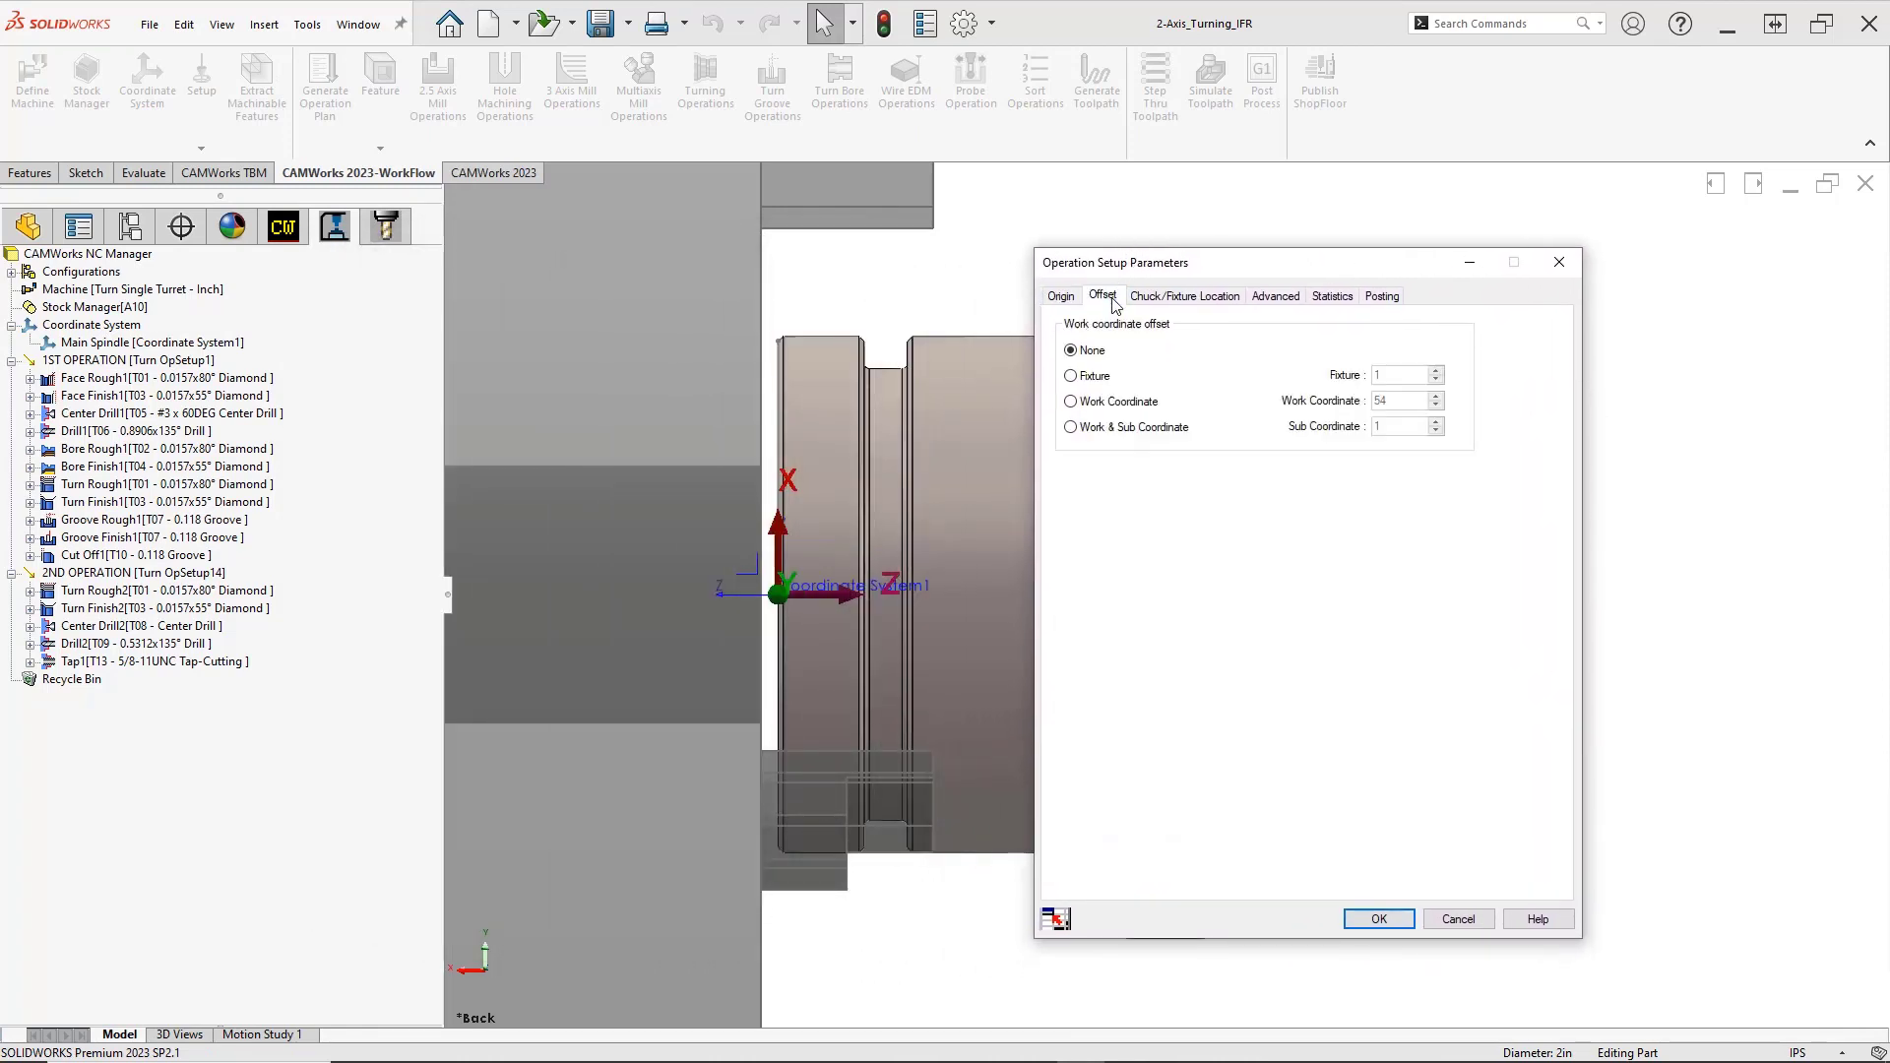
pyautogui.click(1081, 403)
pyautogui.click(1437, 398)
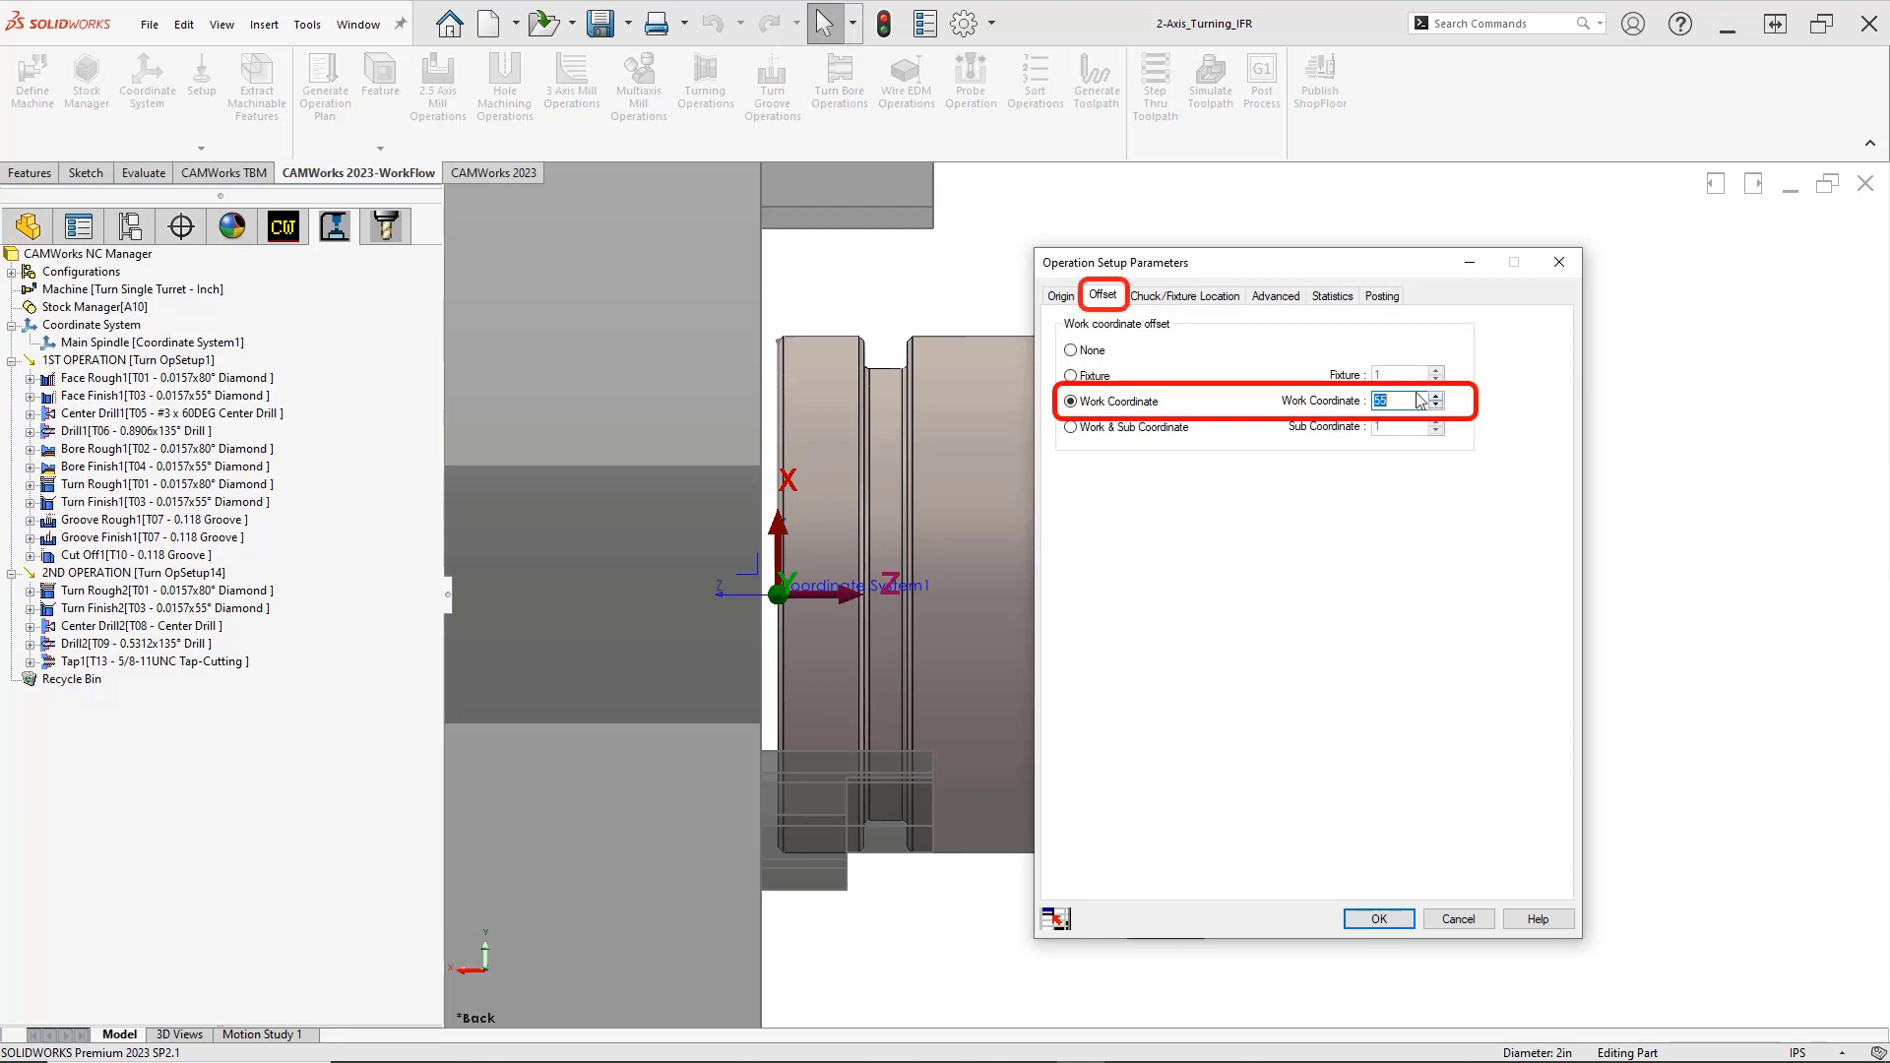
# Define the chuck location, clamping on the outer cylindrical face beside the groove and locating Z on the adjacent bored end face
pyautogui.click(1219, 299)
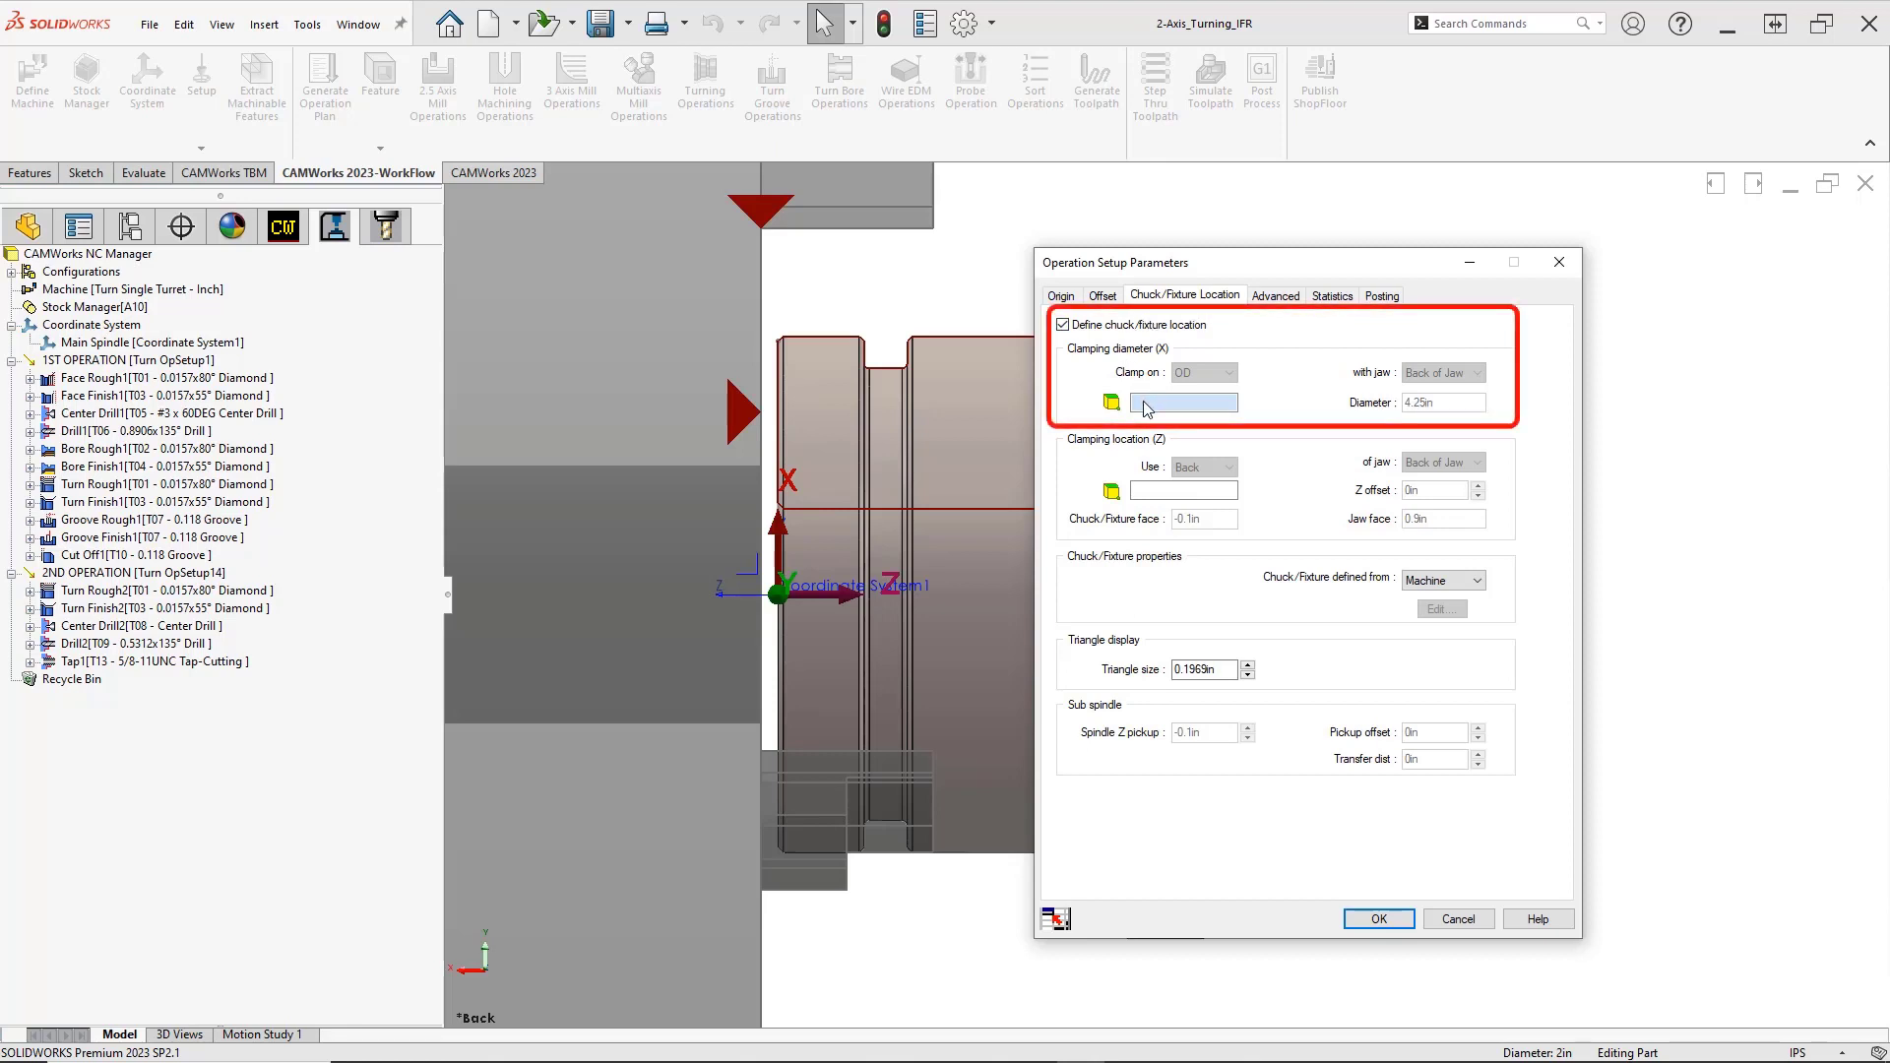
pyautogui.click(845, 372)
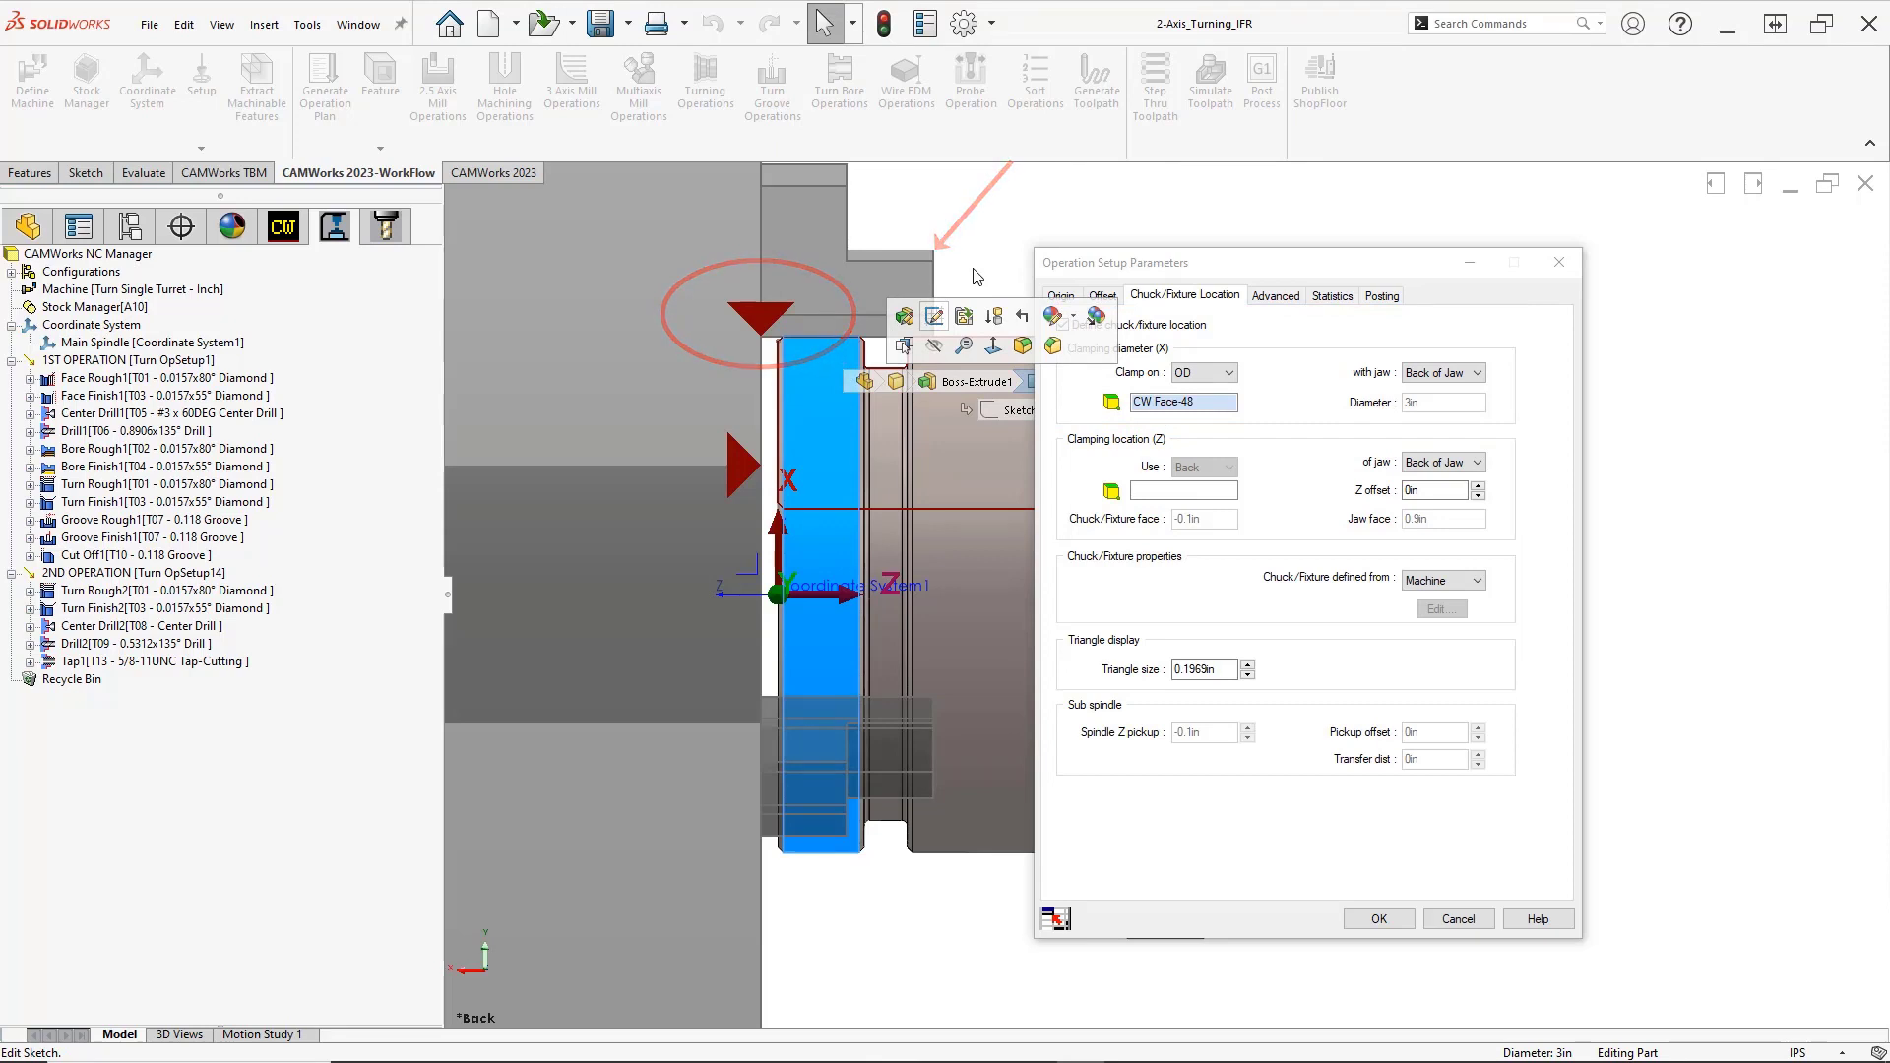
pyautogui.click(1153, 492)
pyautogui.moveTo(882, 443); pyautogui.dragTo(839, 447, button='middle')
pyautogui.click(803, 458)
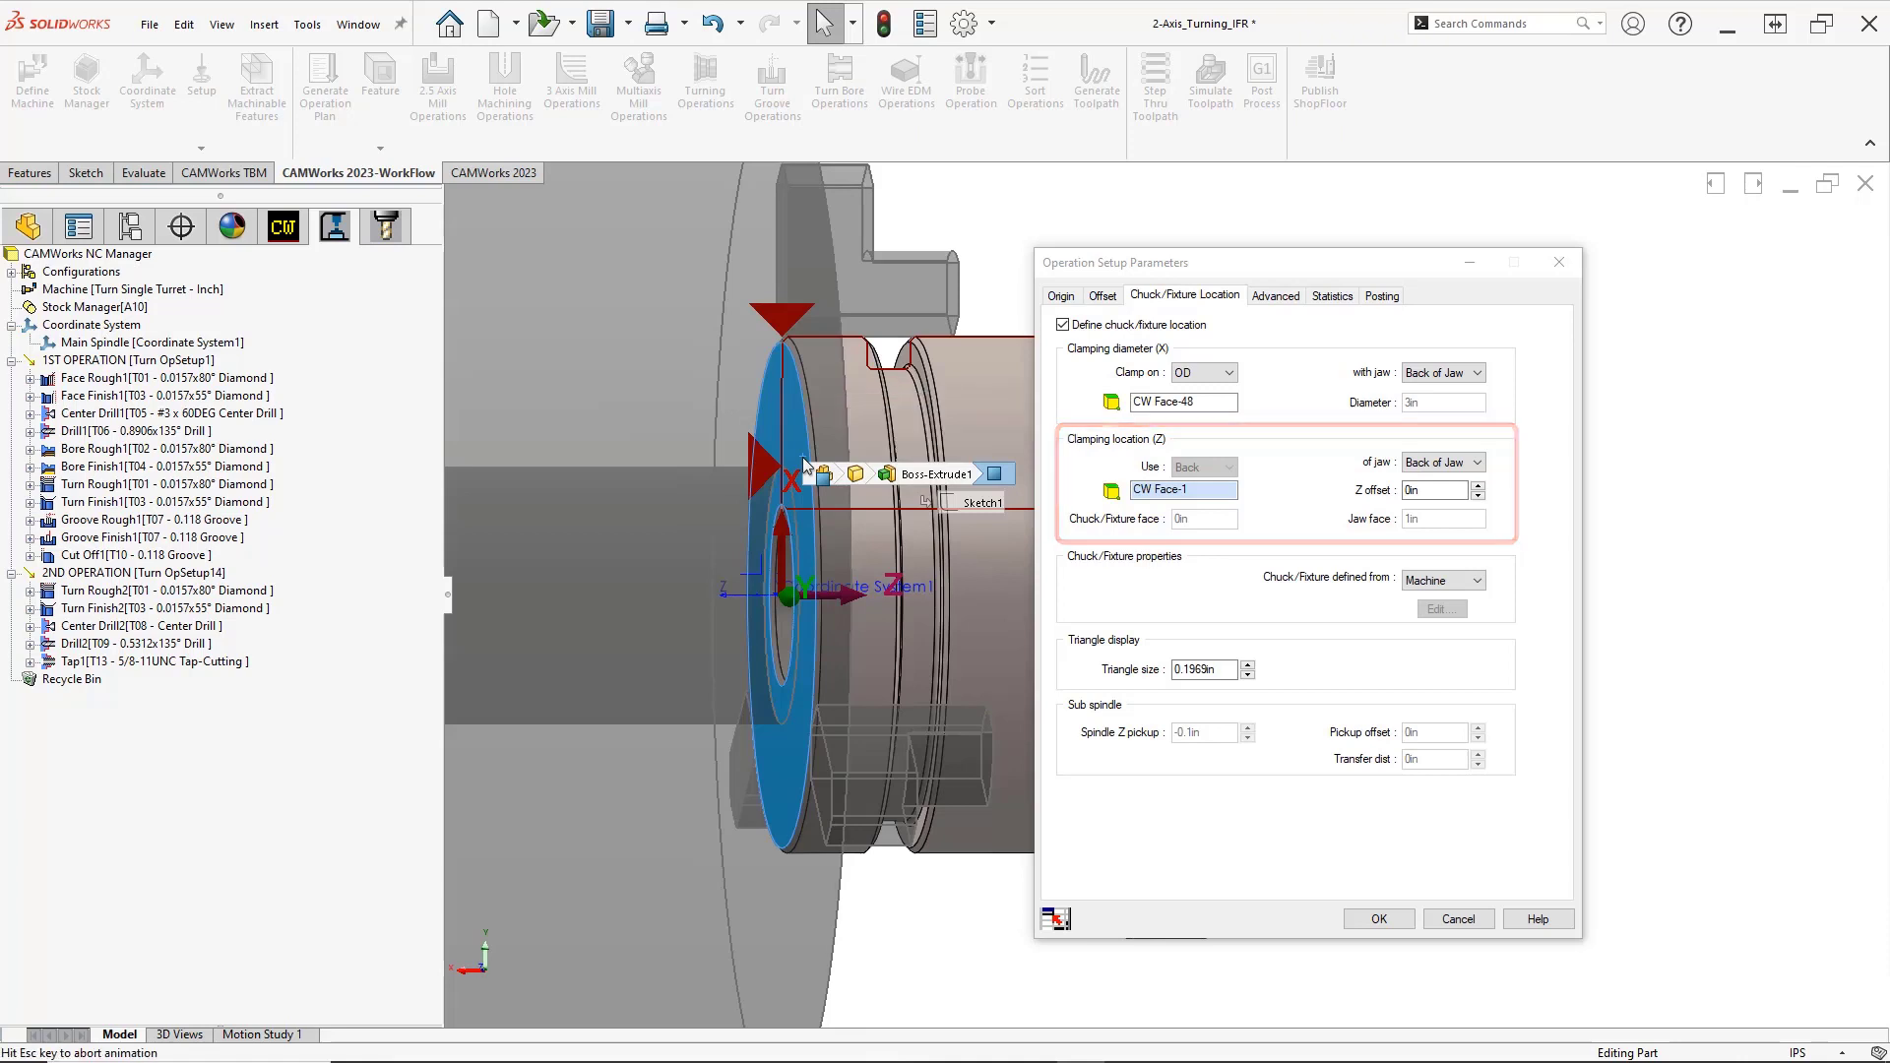
pyautogui.hotkey('ctrl', '2')
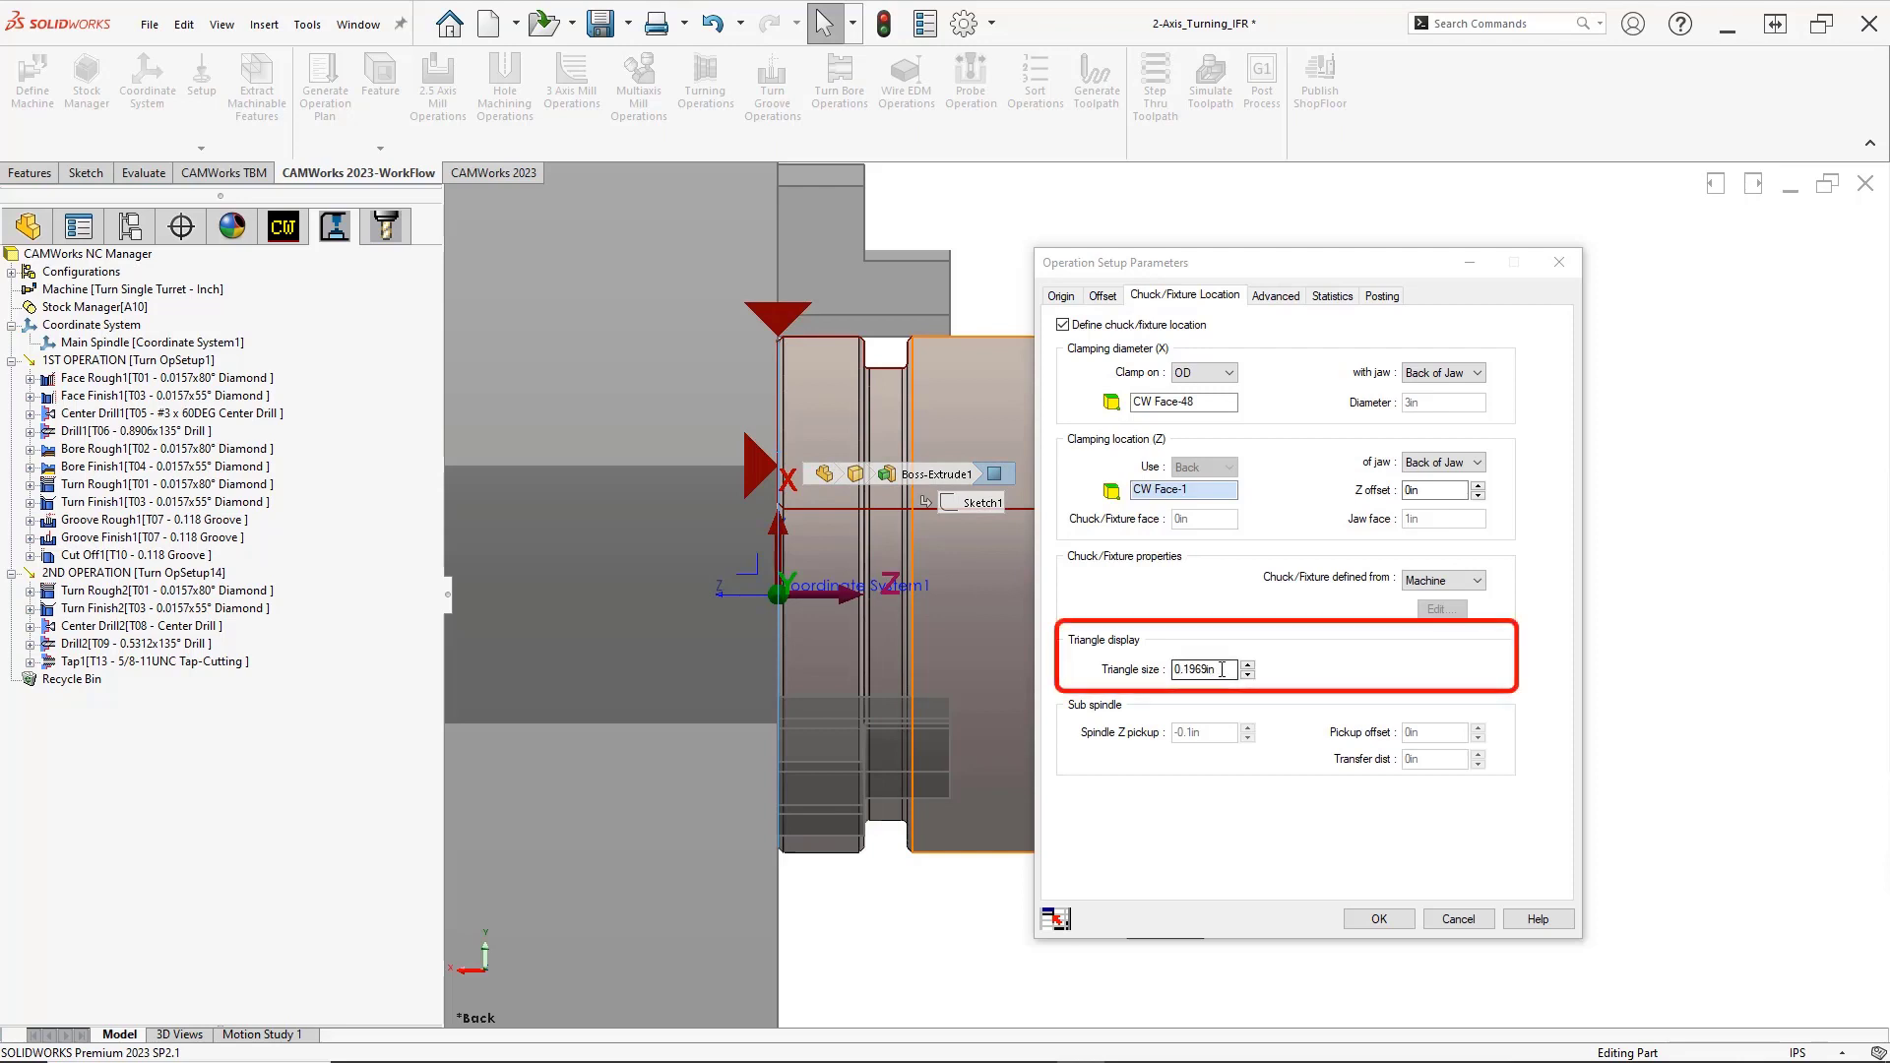
# Set the chuck display triangle size to .250 in and accept the operation setup parameters
pyautogui.doubleClick(1185, 669)
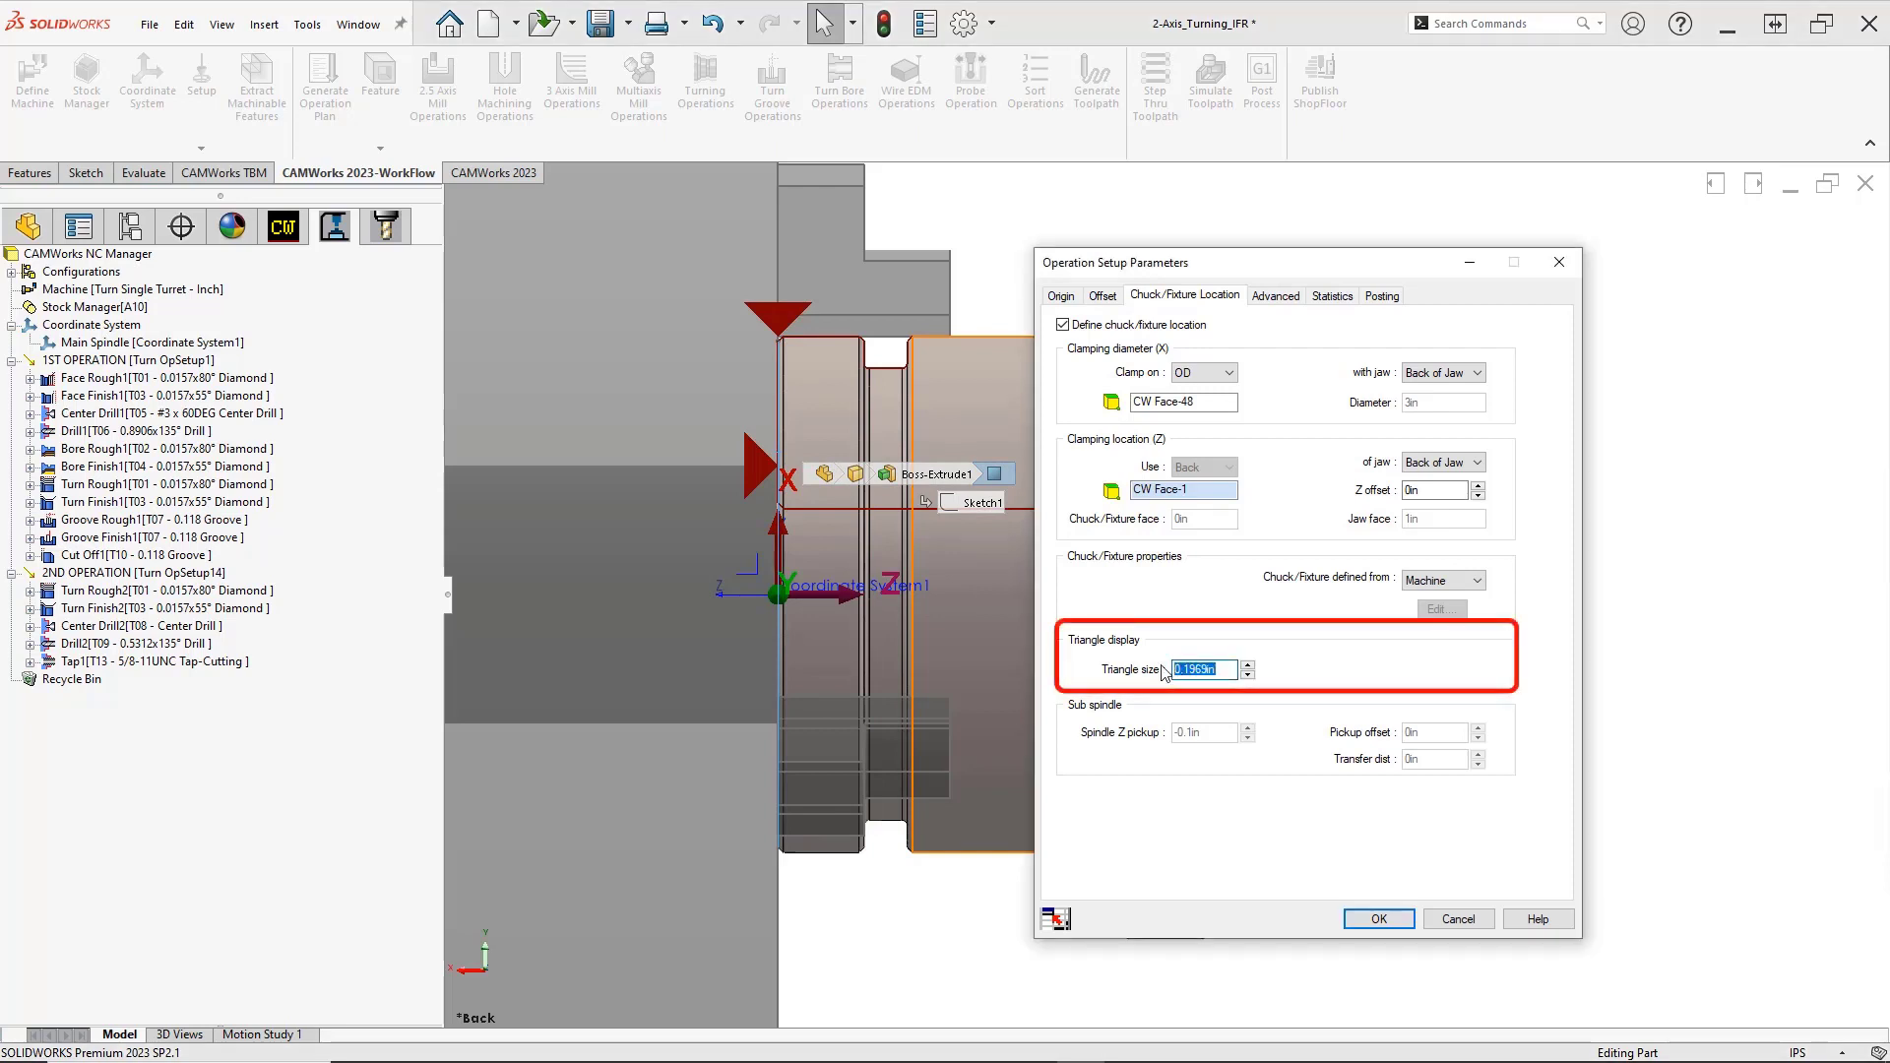
pyautogui.write('.250')
pyautogui.press('Tab')
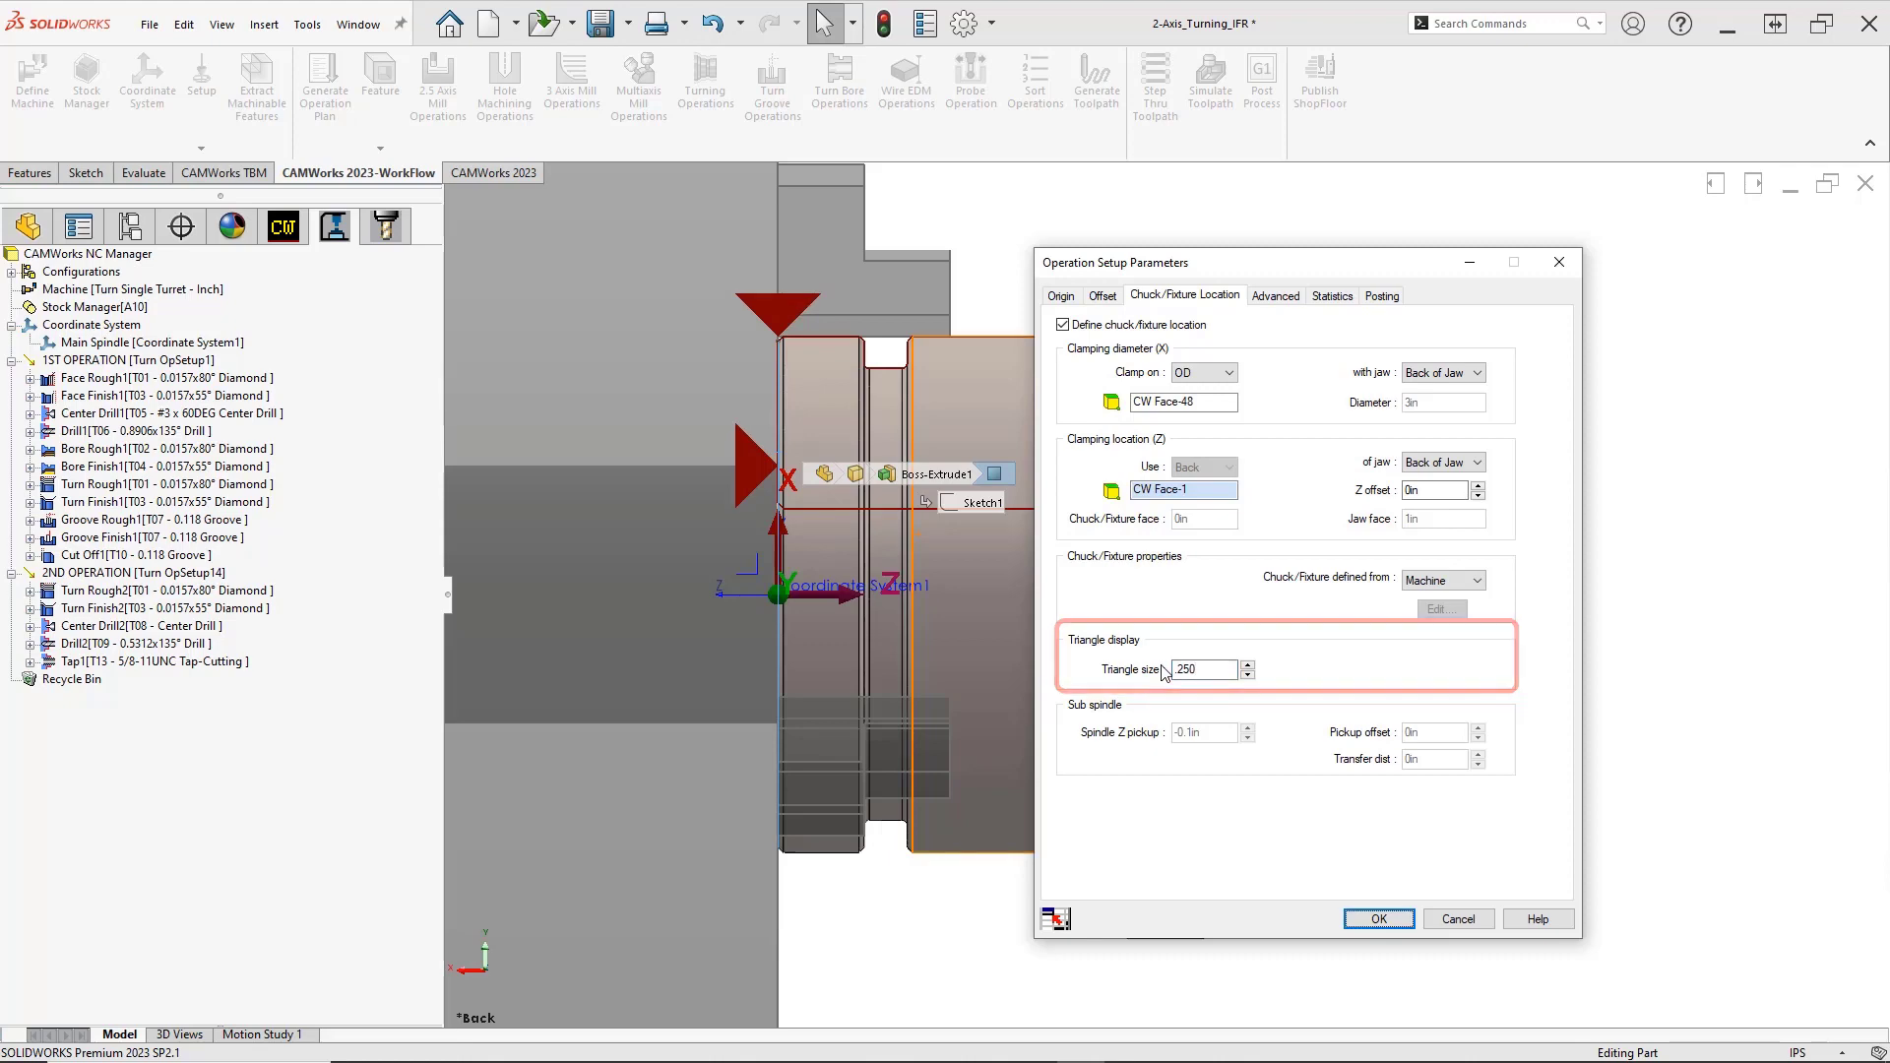
pyautogui.click(1378, 920)
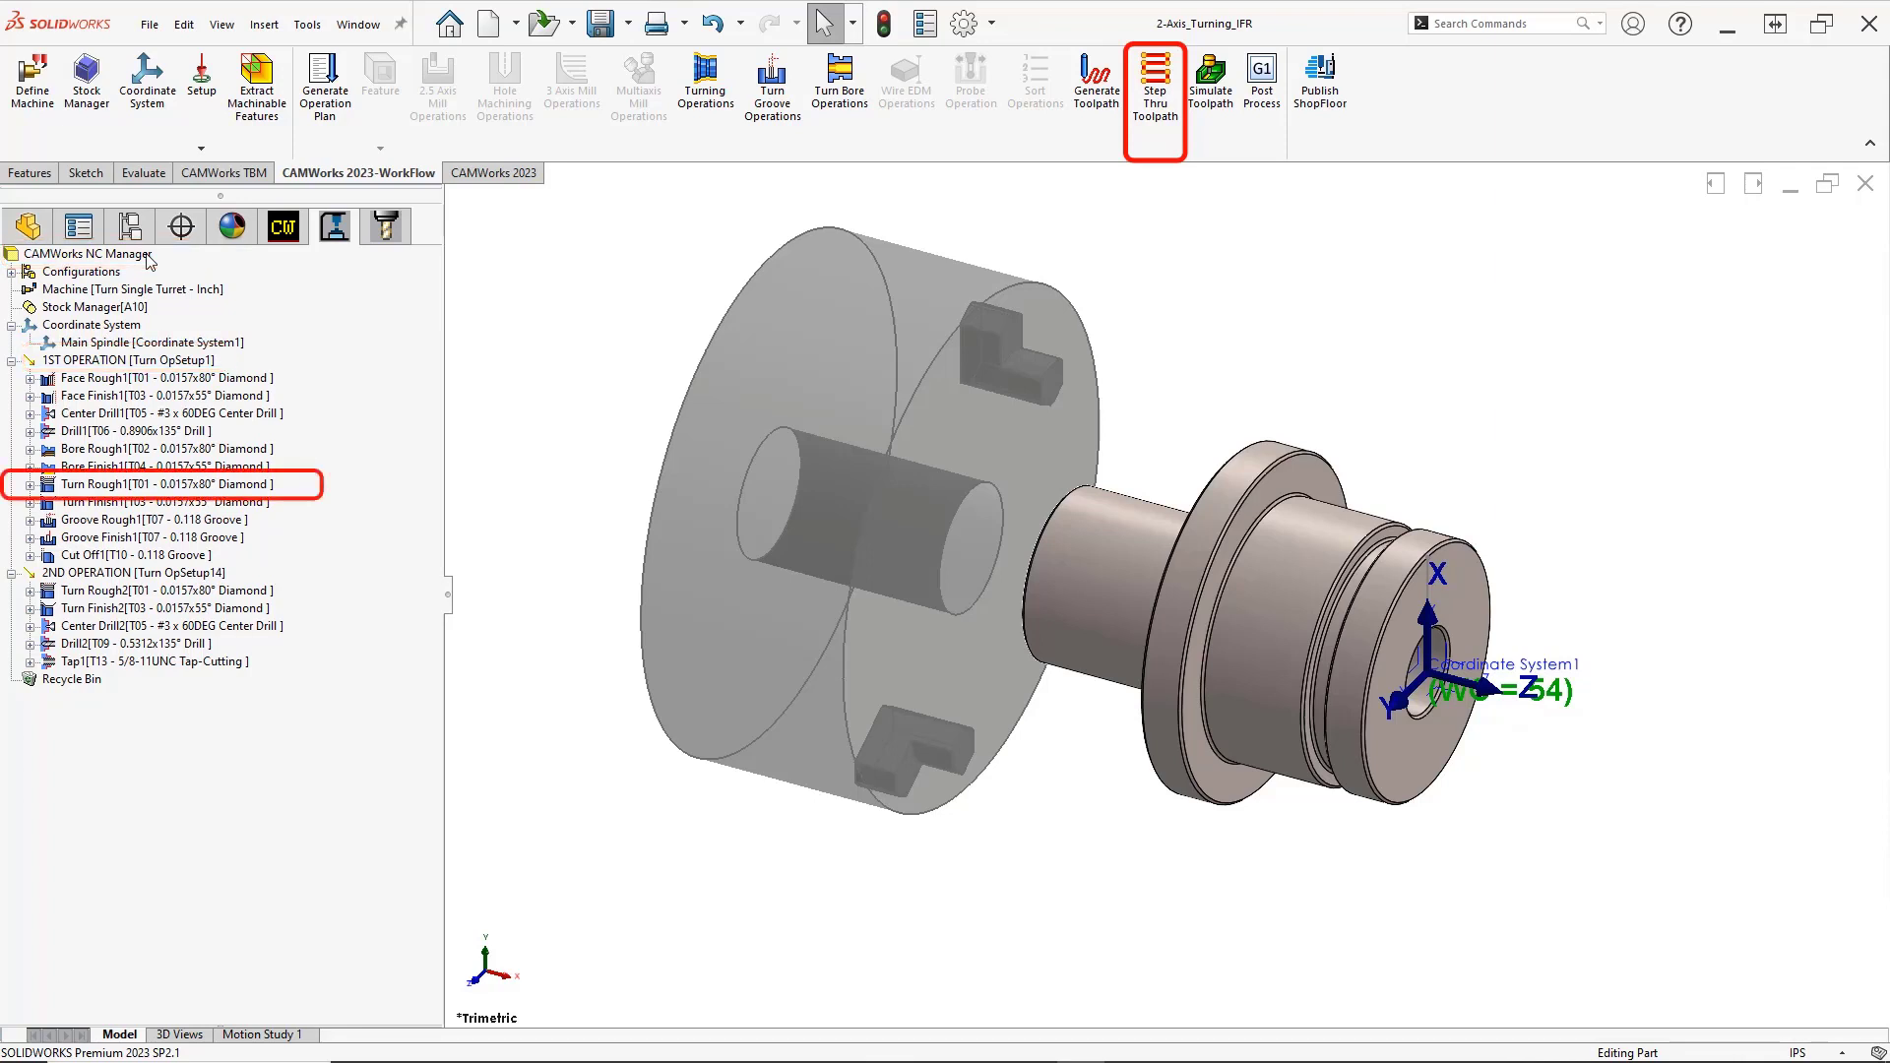
# Step through the whole program's toolpaths move by move, covering Face Rough1 and the start of Face Finish1
pyautogui.rightClick(150, 257)
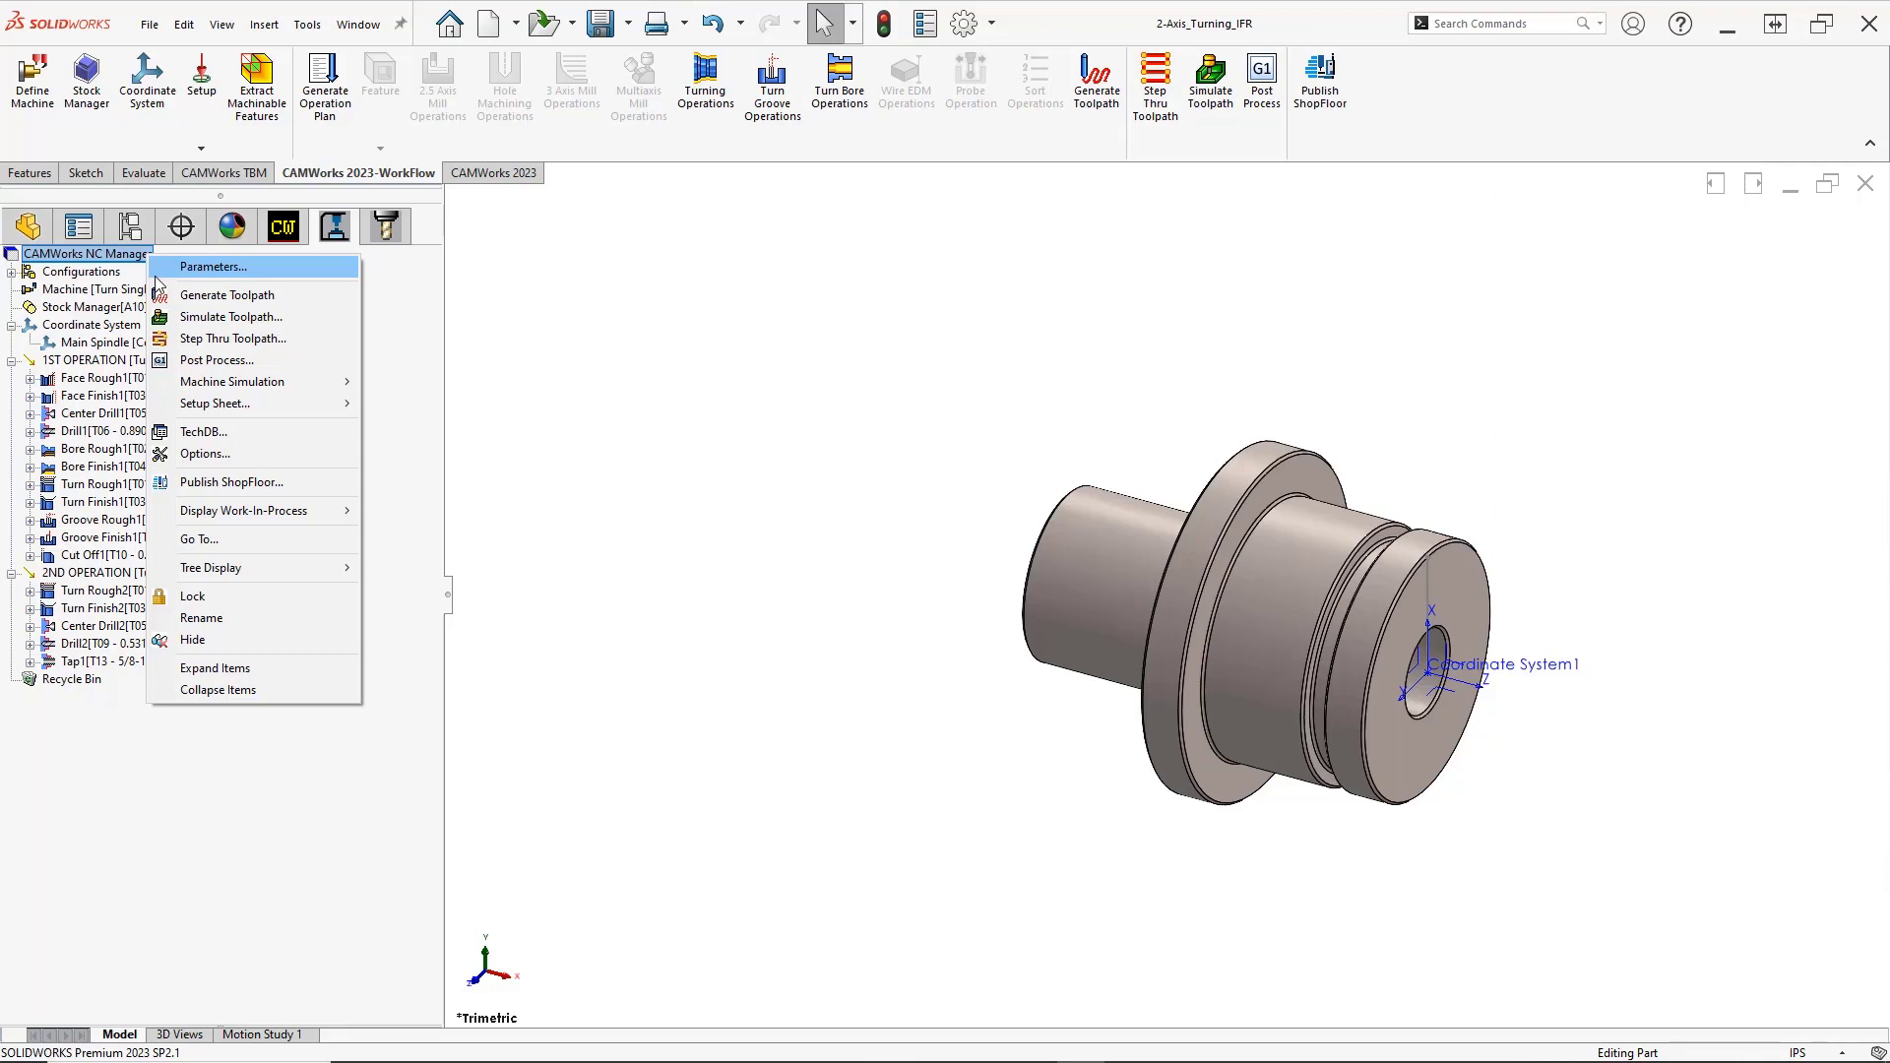
pyautogui.click(175, 341)
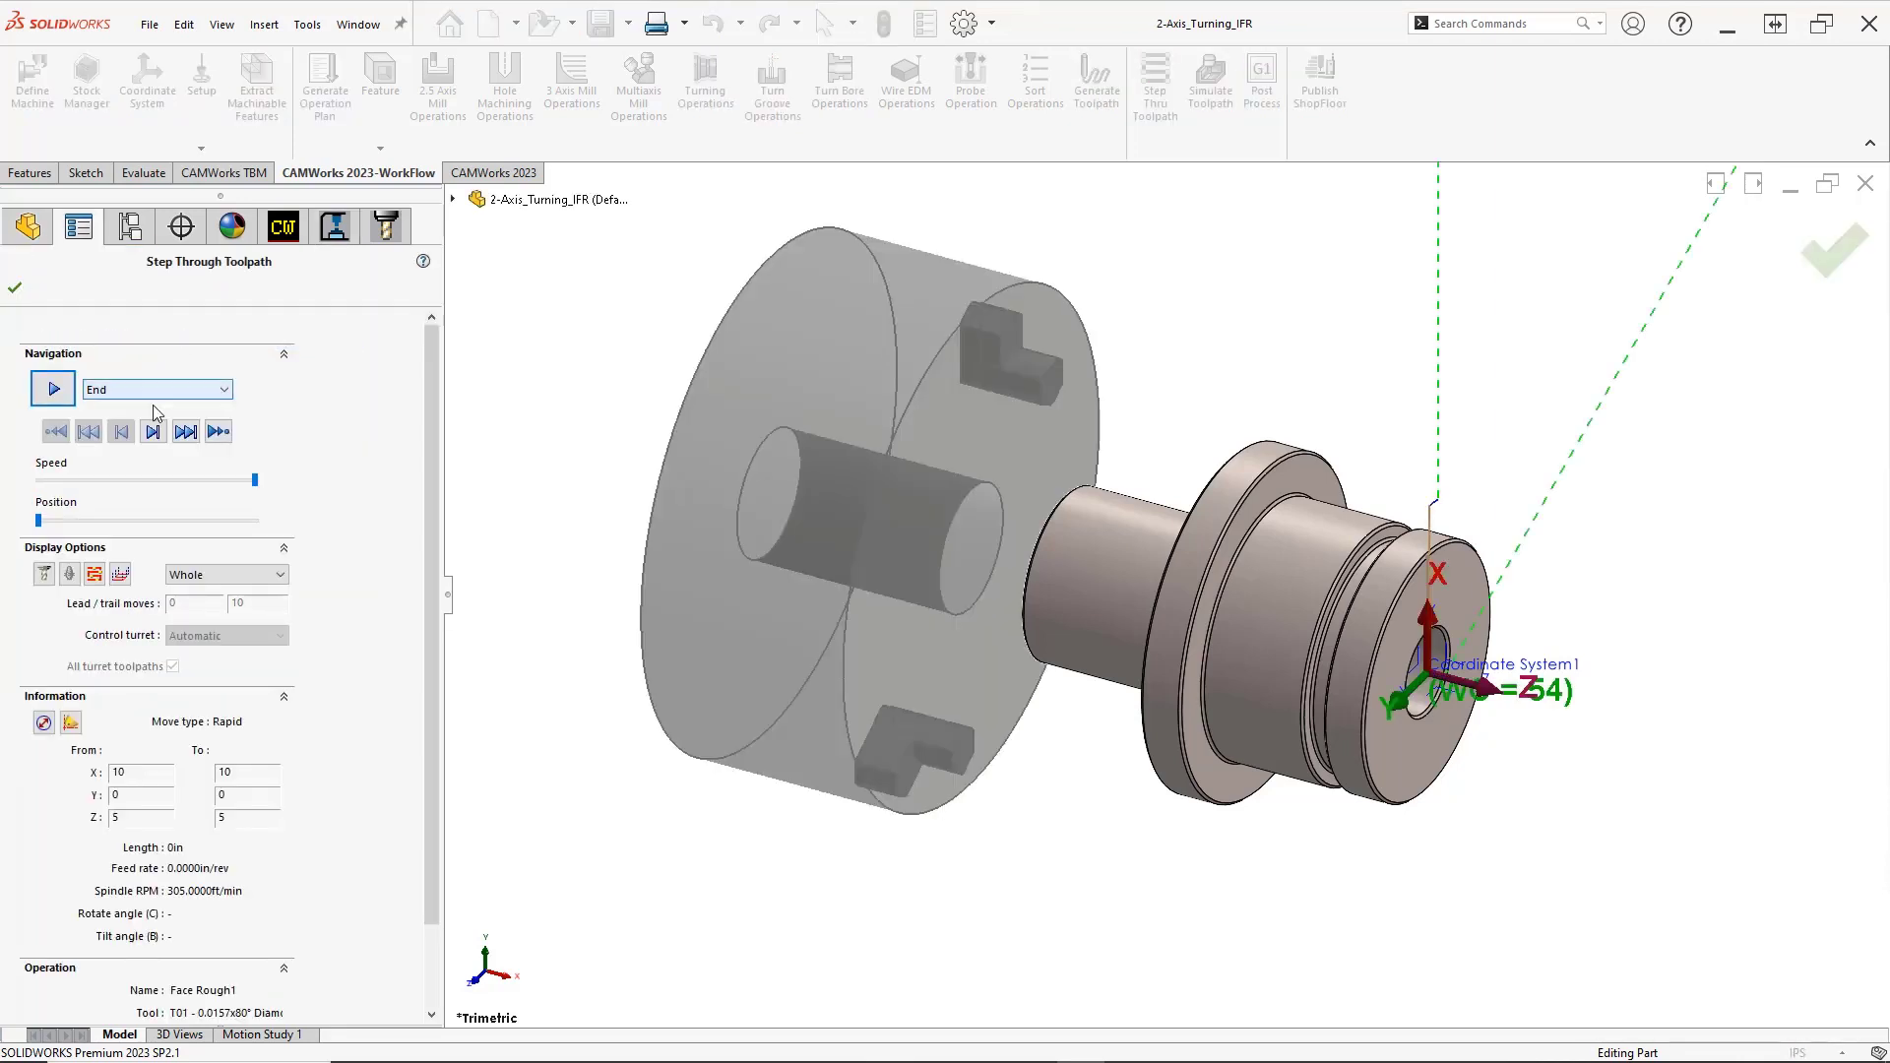
pyautogui.click(153, 433)
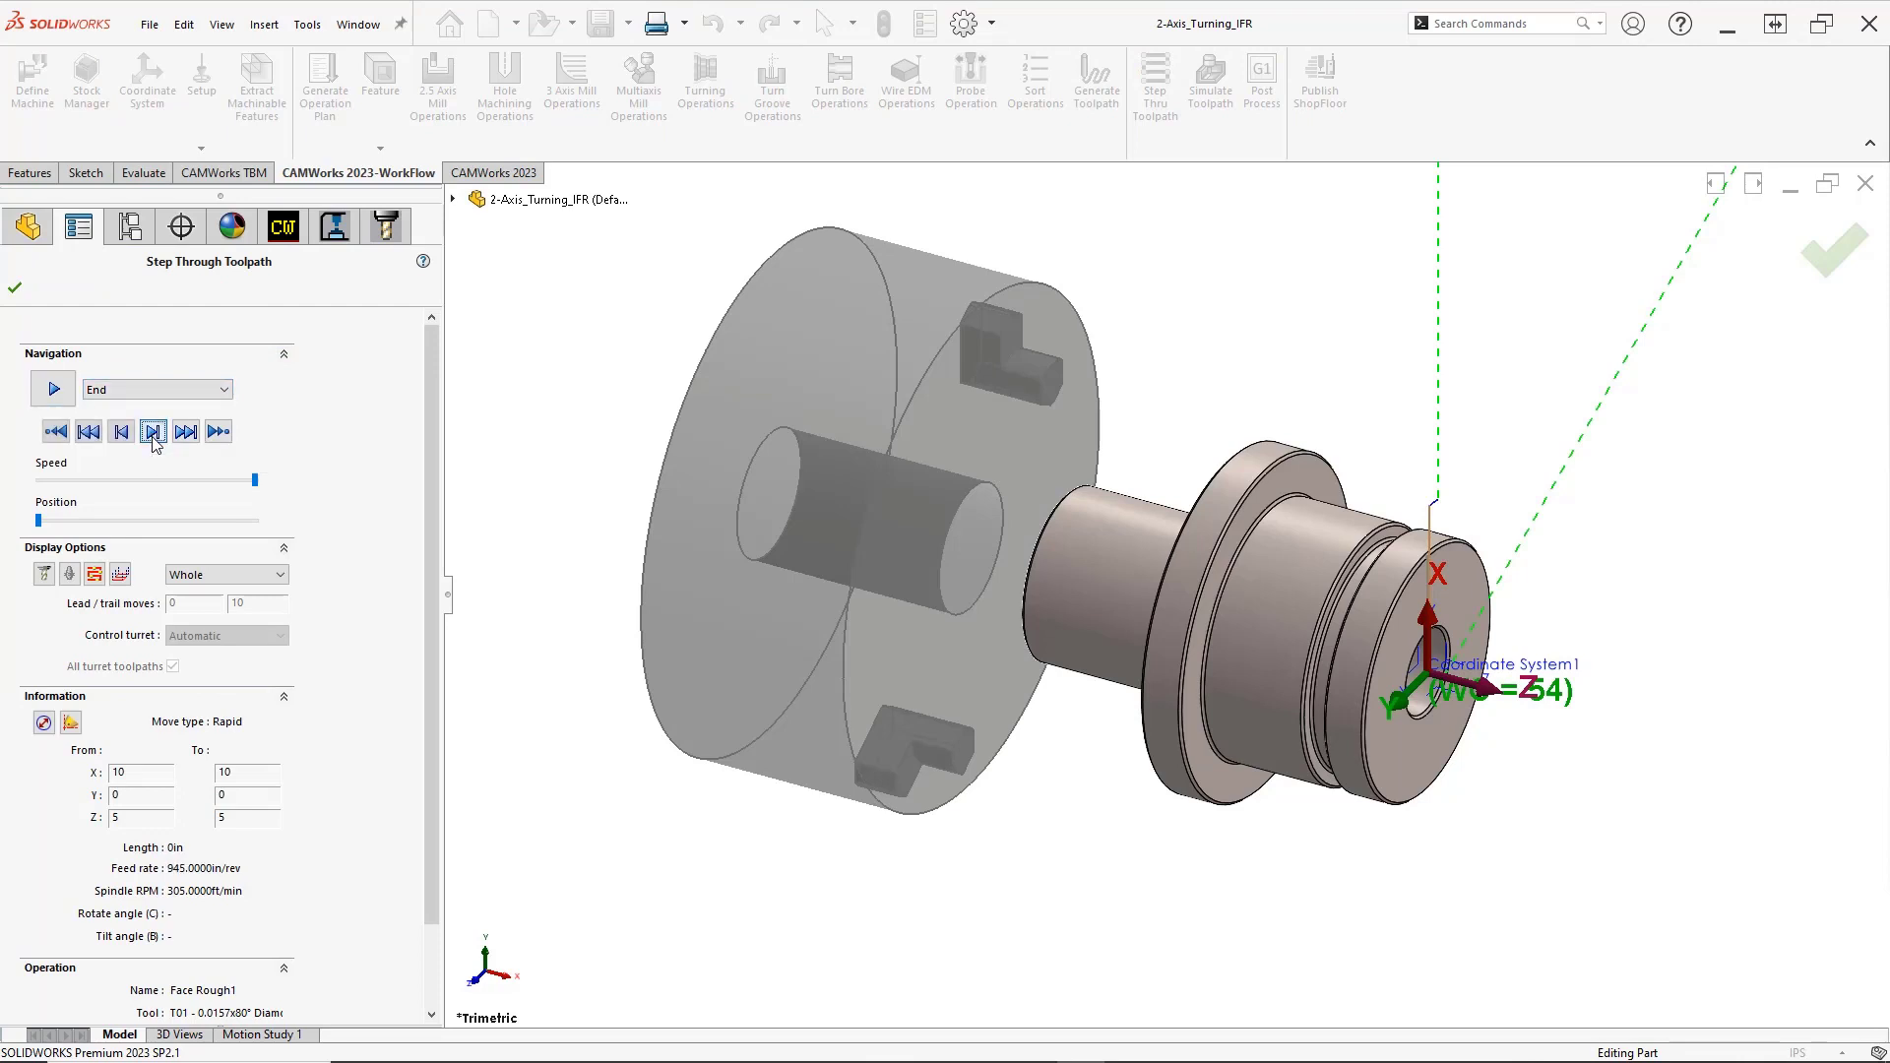
pyautogui.click(153, 433)
pyautogui.click(153, 433)
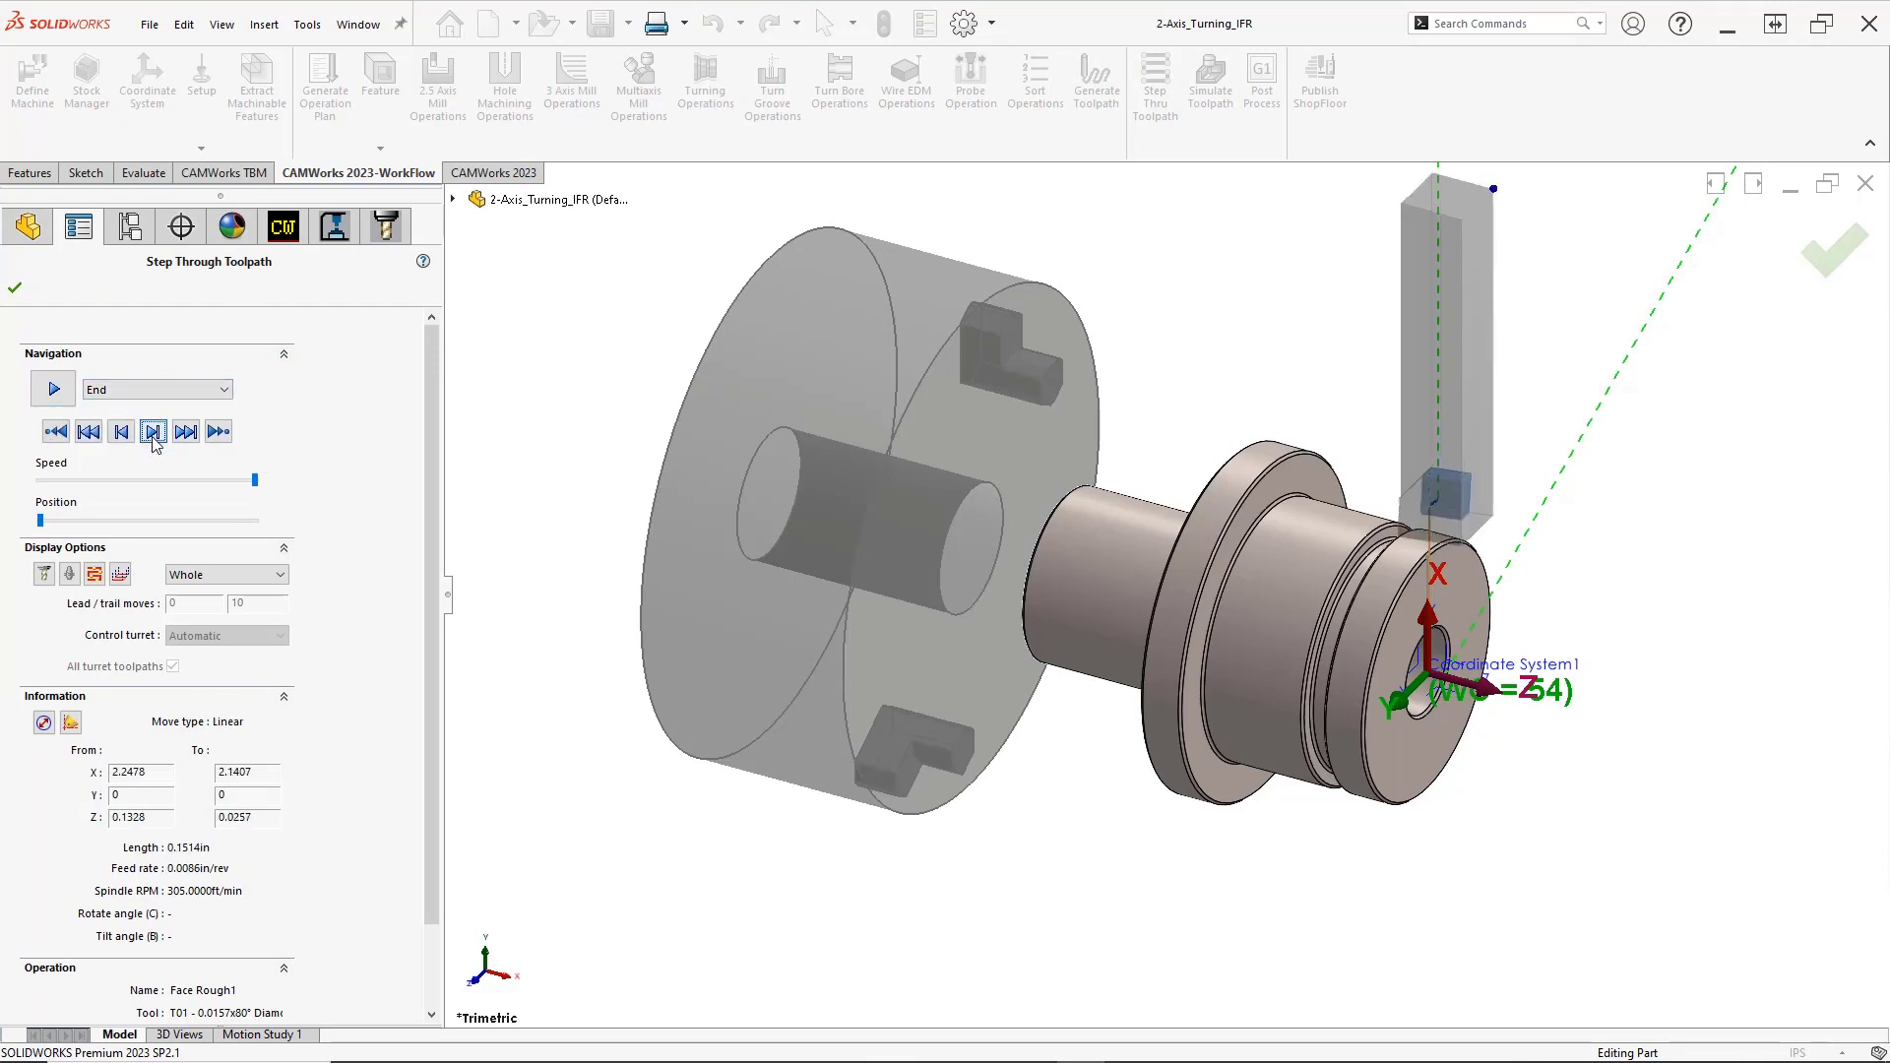
pyautogui.click(153, 433)
pyautogui.click(153, 433)
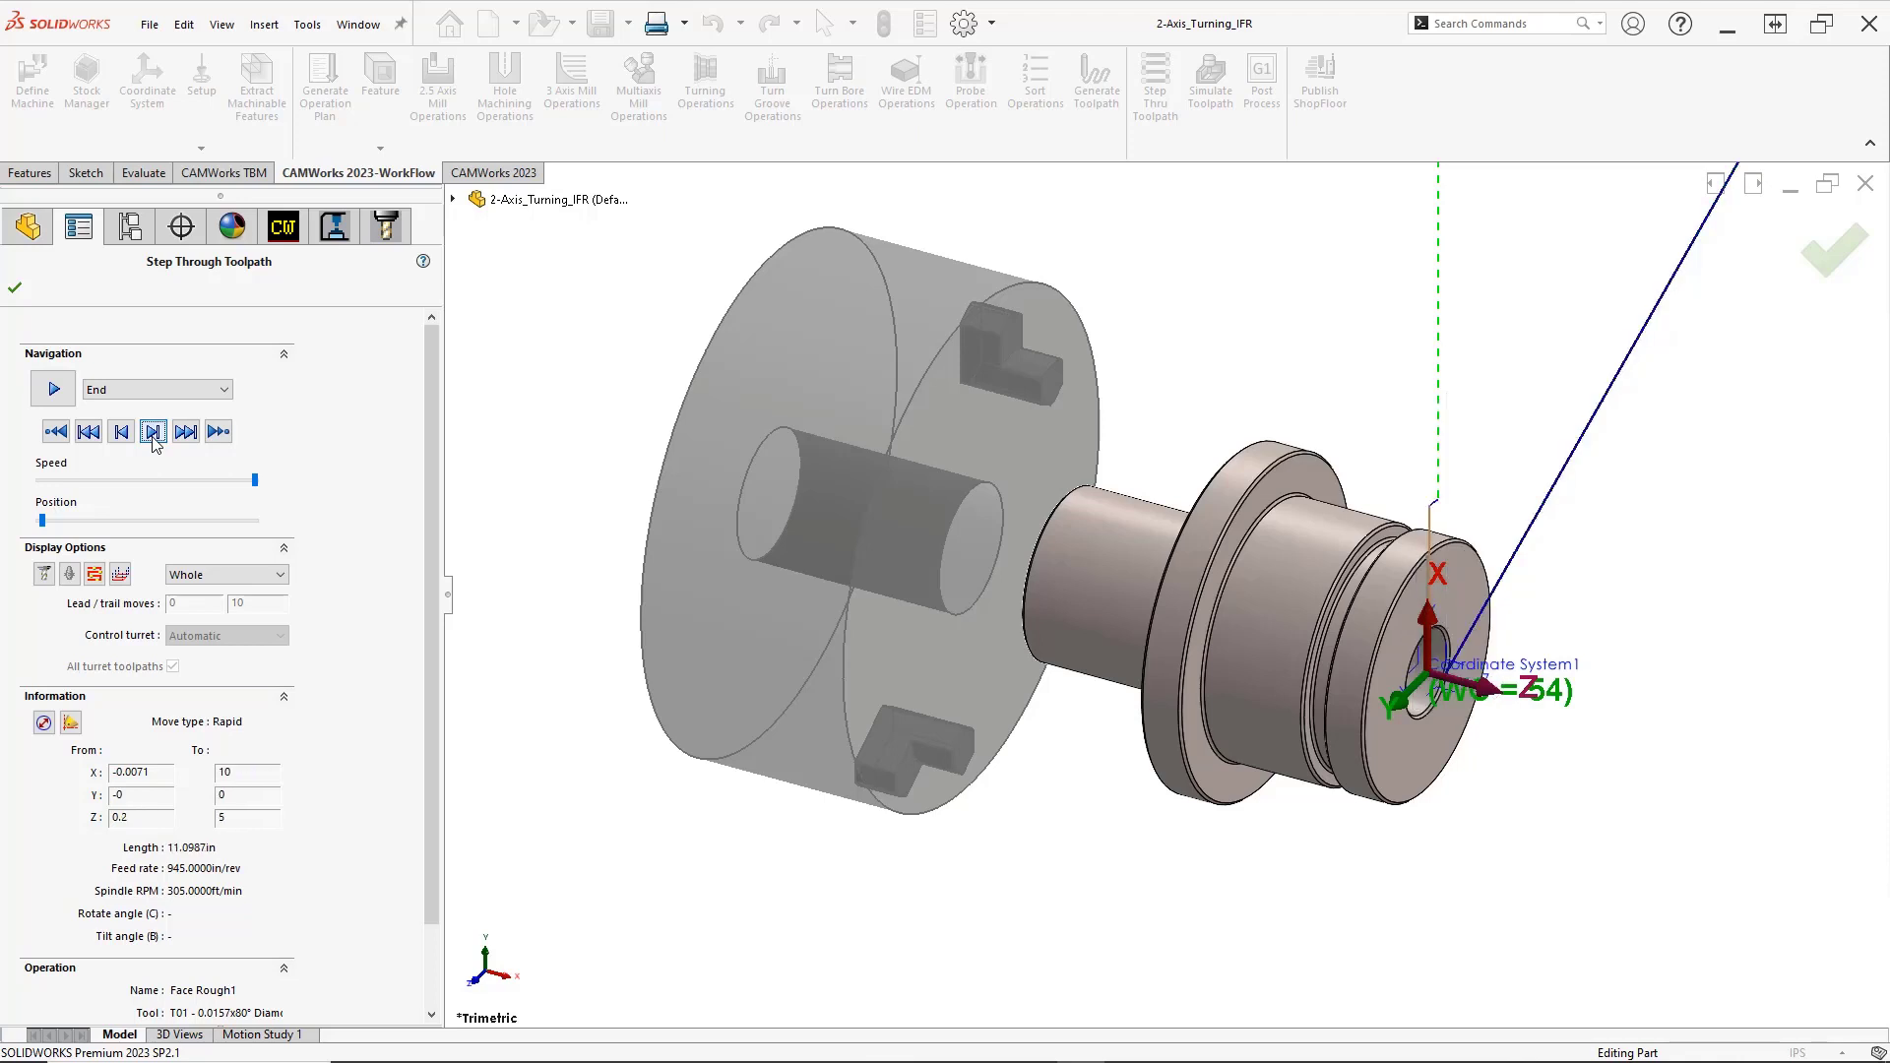
pyautogui.click(153, 433)
pyautogui.click(152, 433)
pyautogui.click(153, 431)
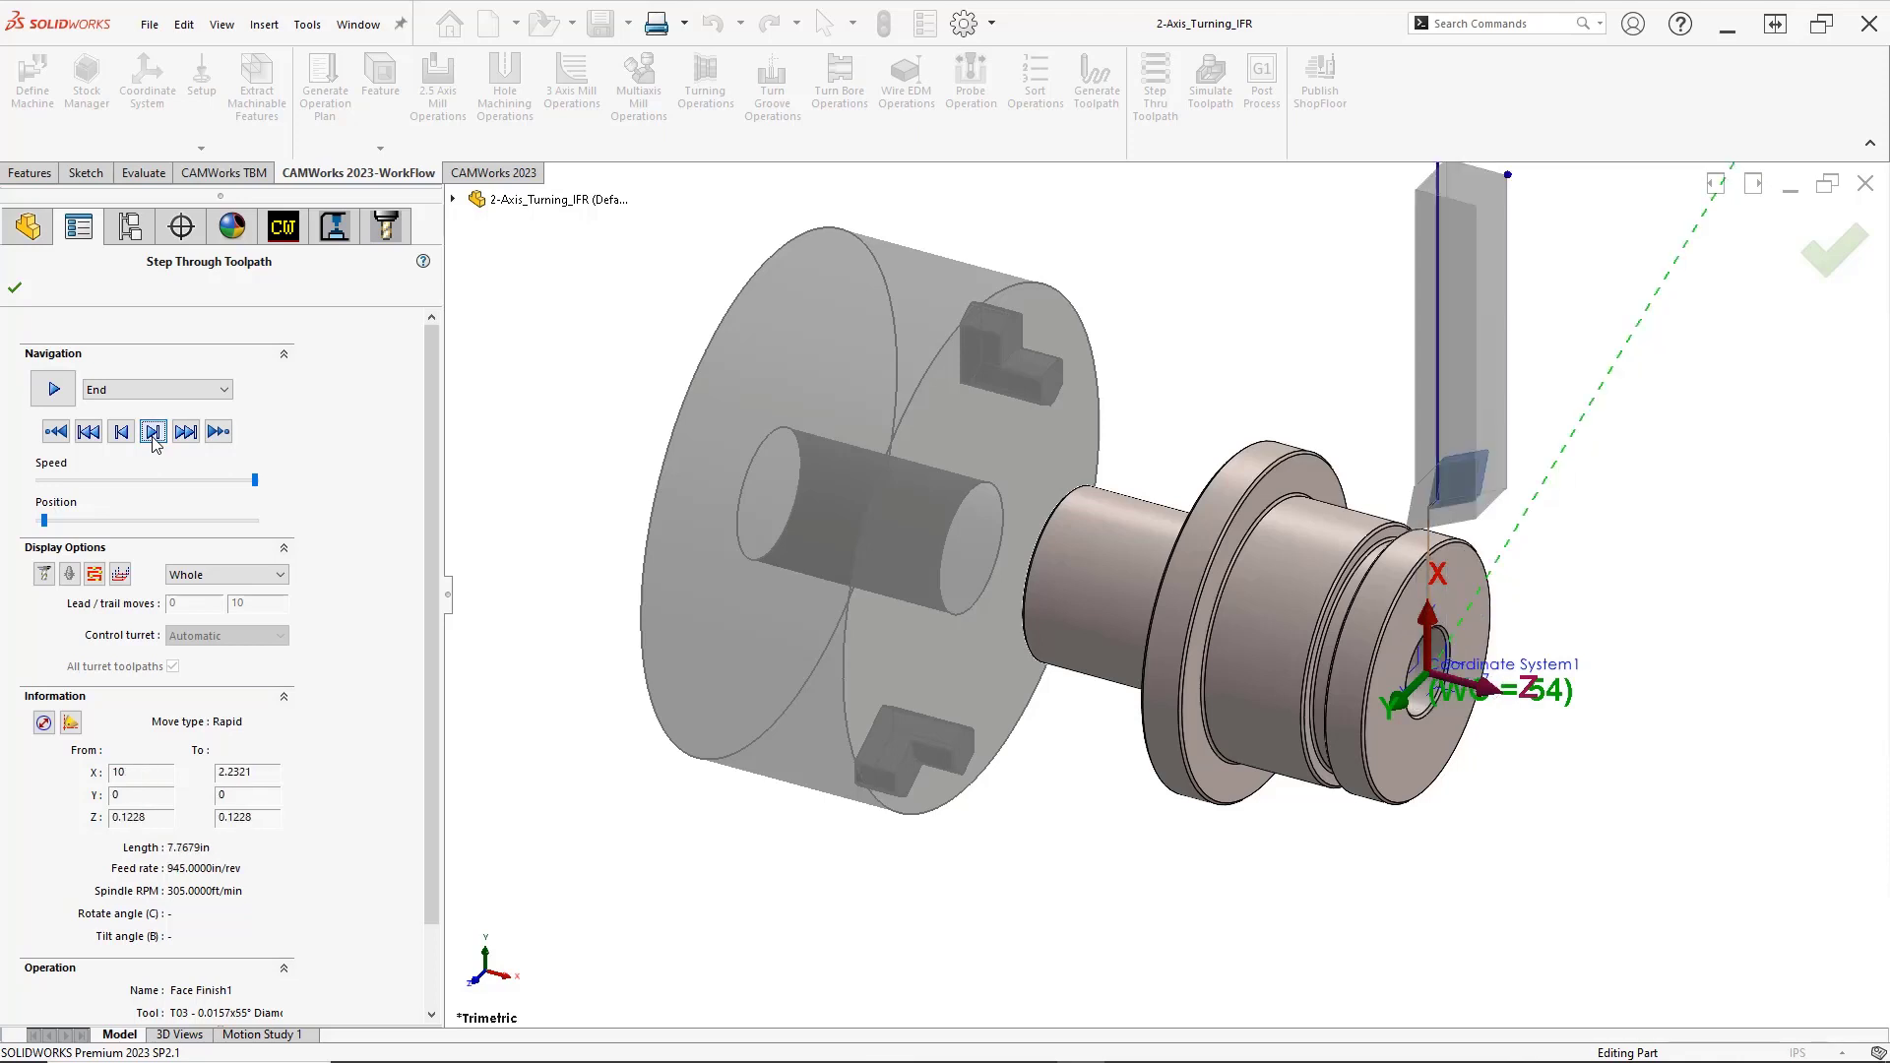
pyautogui.click(153, 431)
pyautogui.click(152, 431)
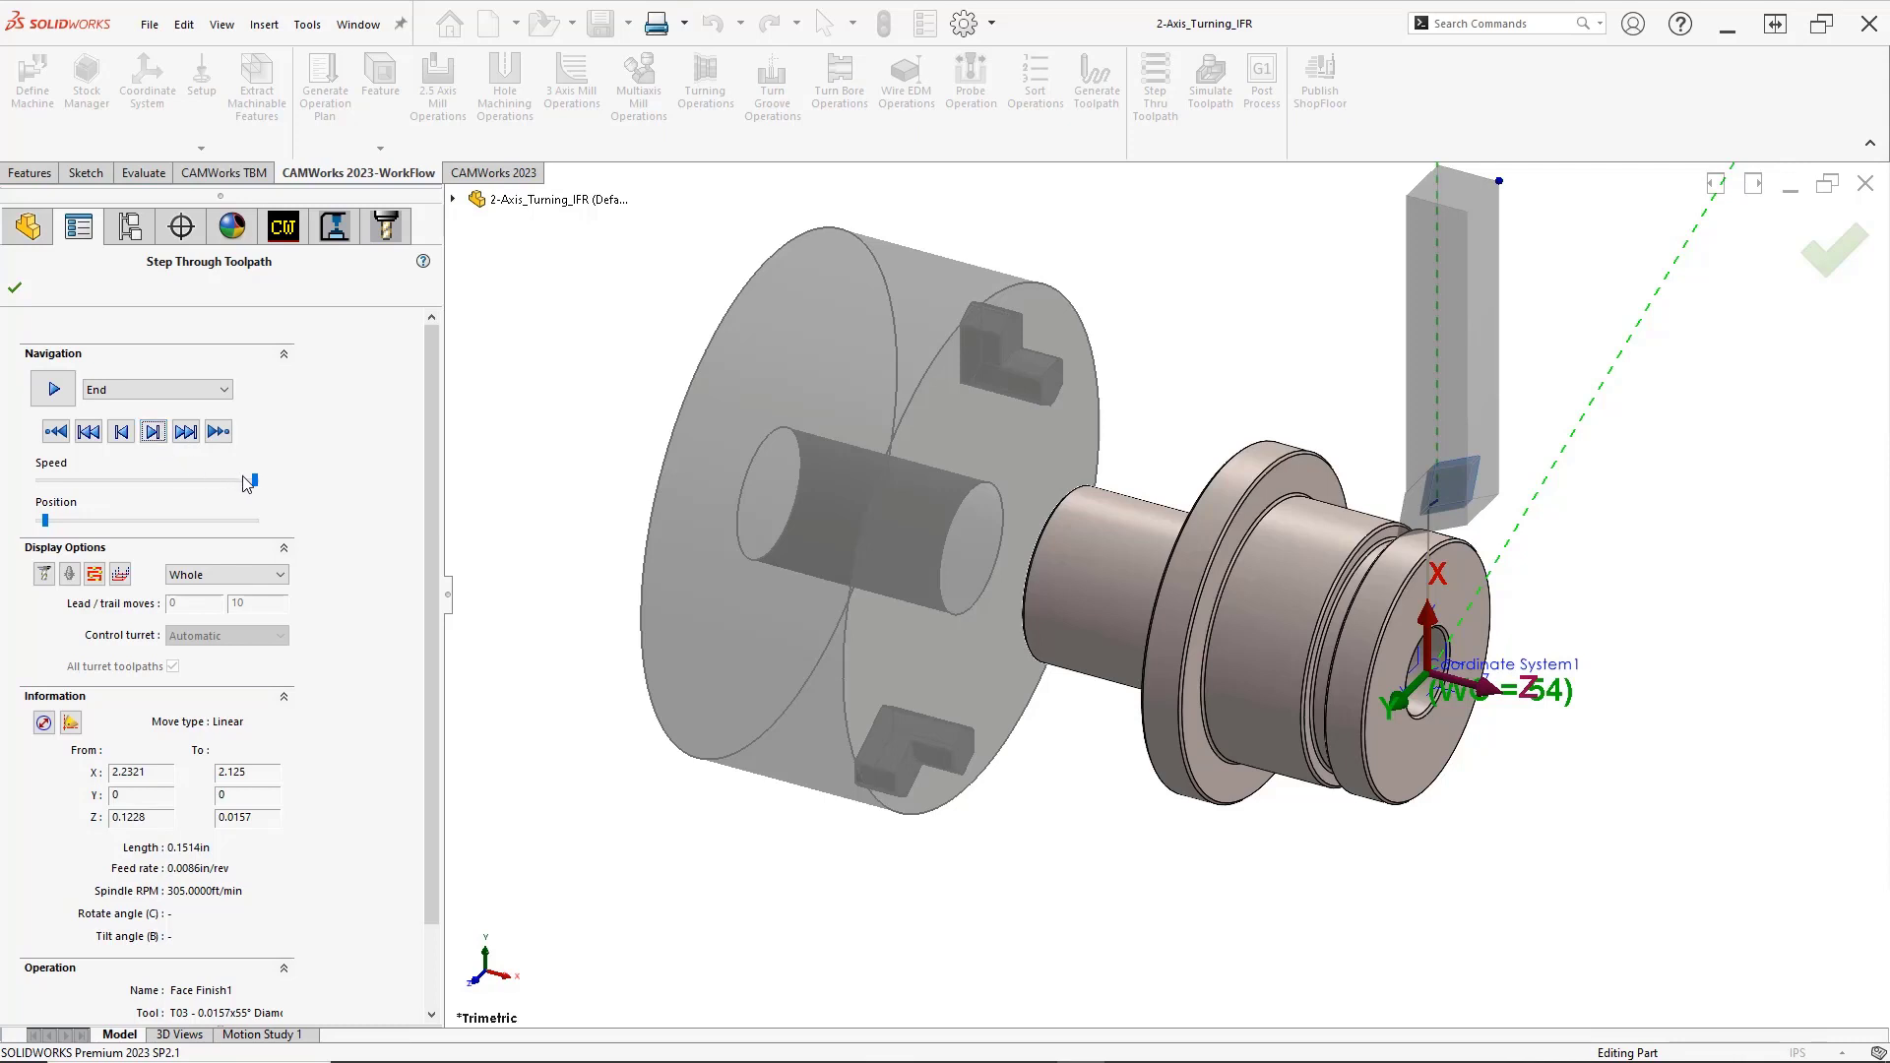
# Play the remaining toolpaths to the end at the slowest step-through speed, and close the step-through
pyautogui.moveTo(249, 482); pyautogui.dragTo(23, 487)
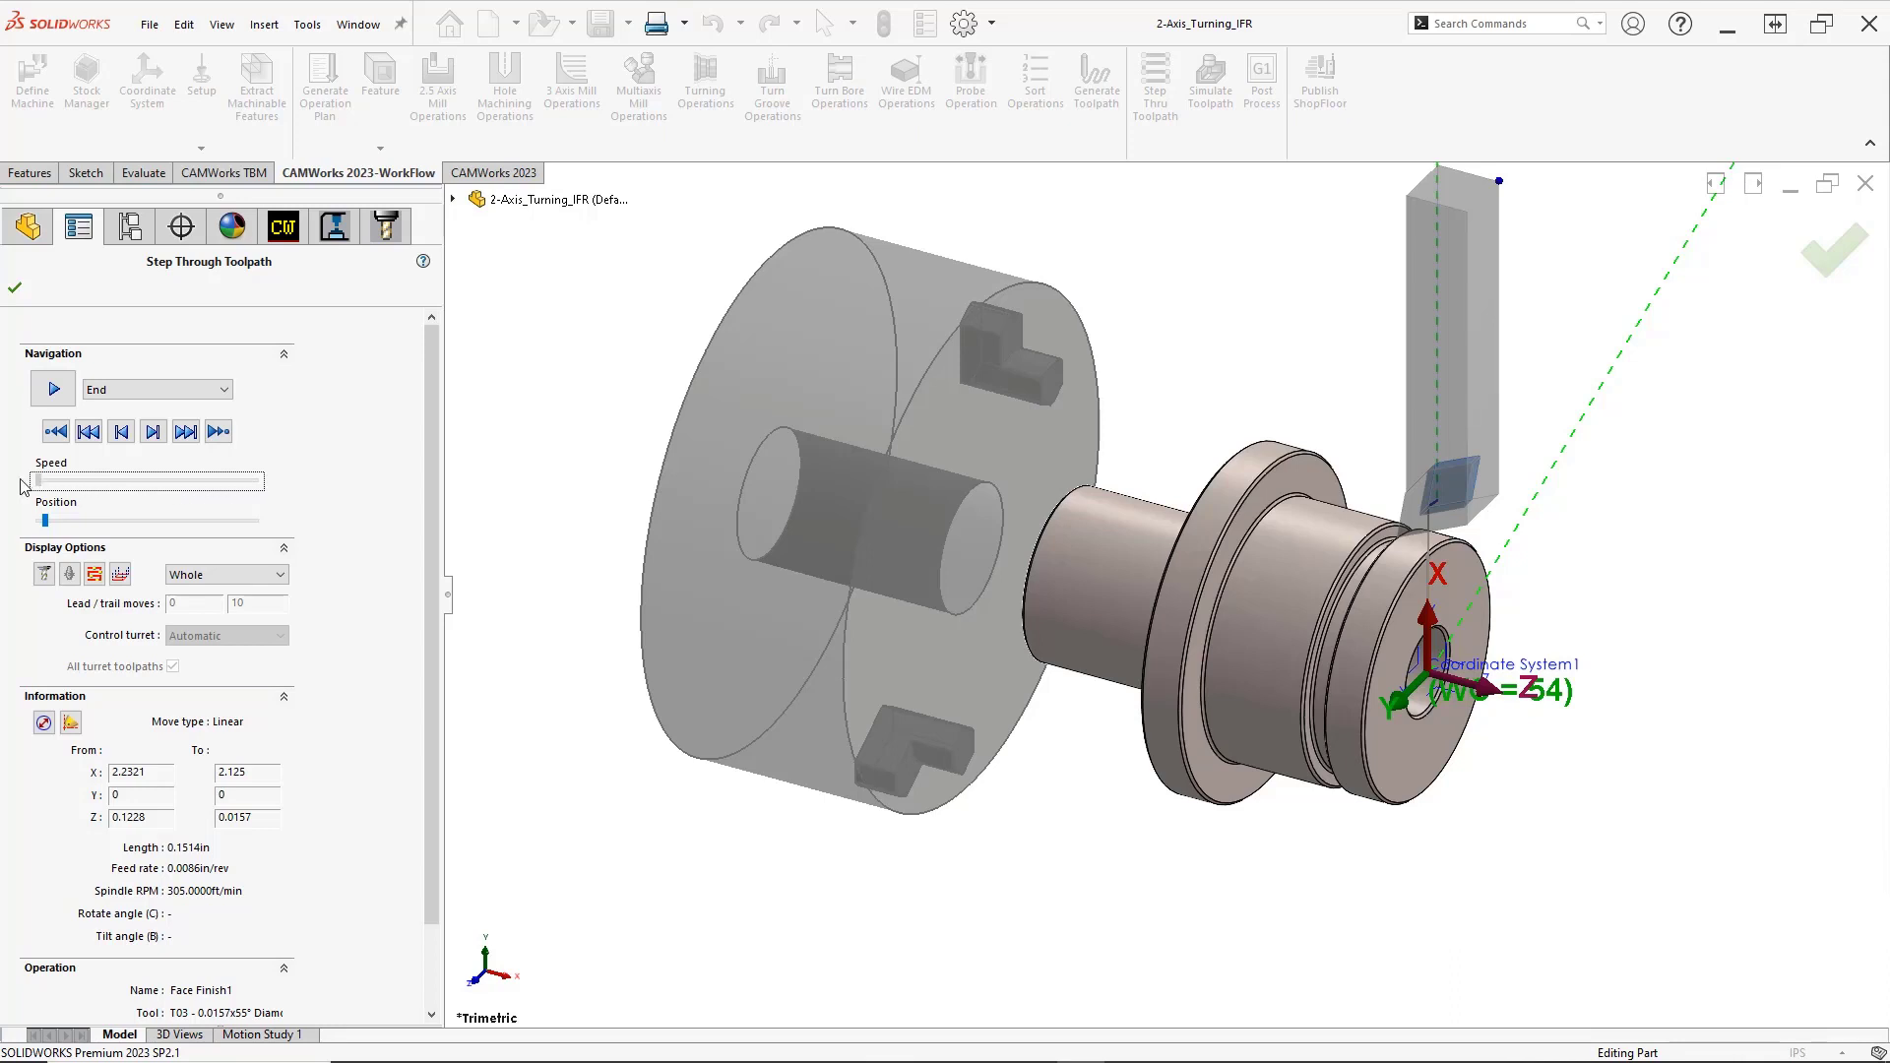
pyautogui.click(56, 398)
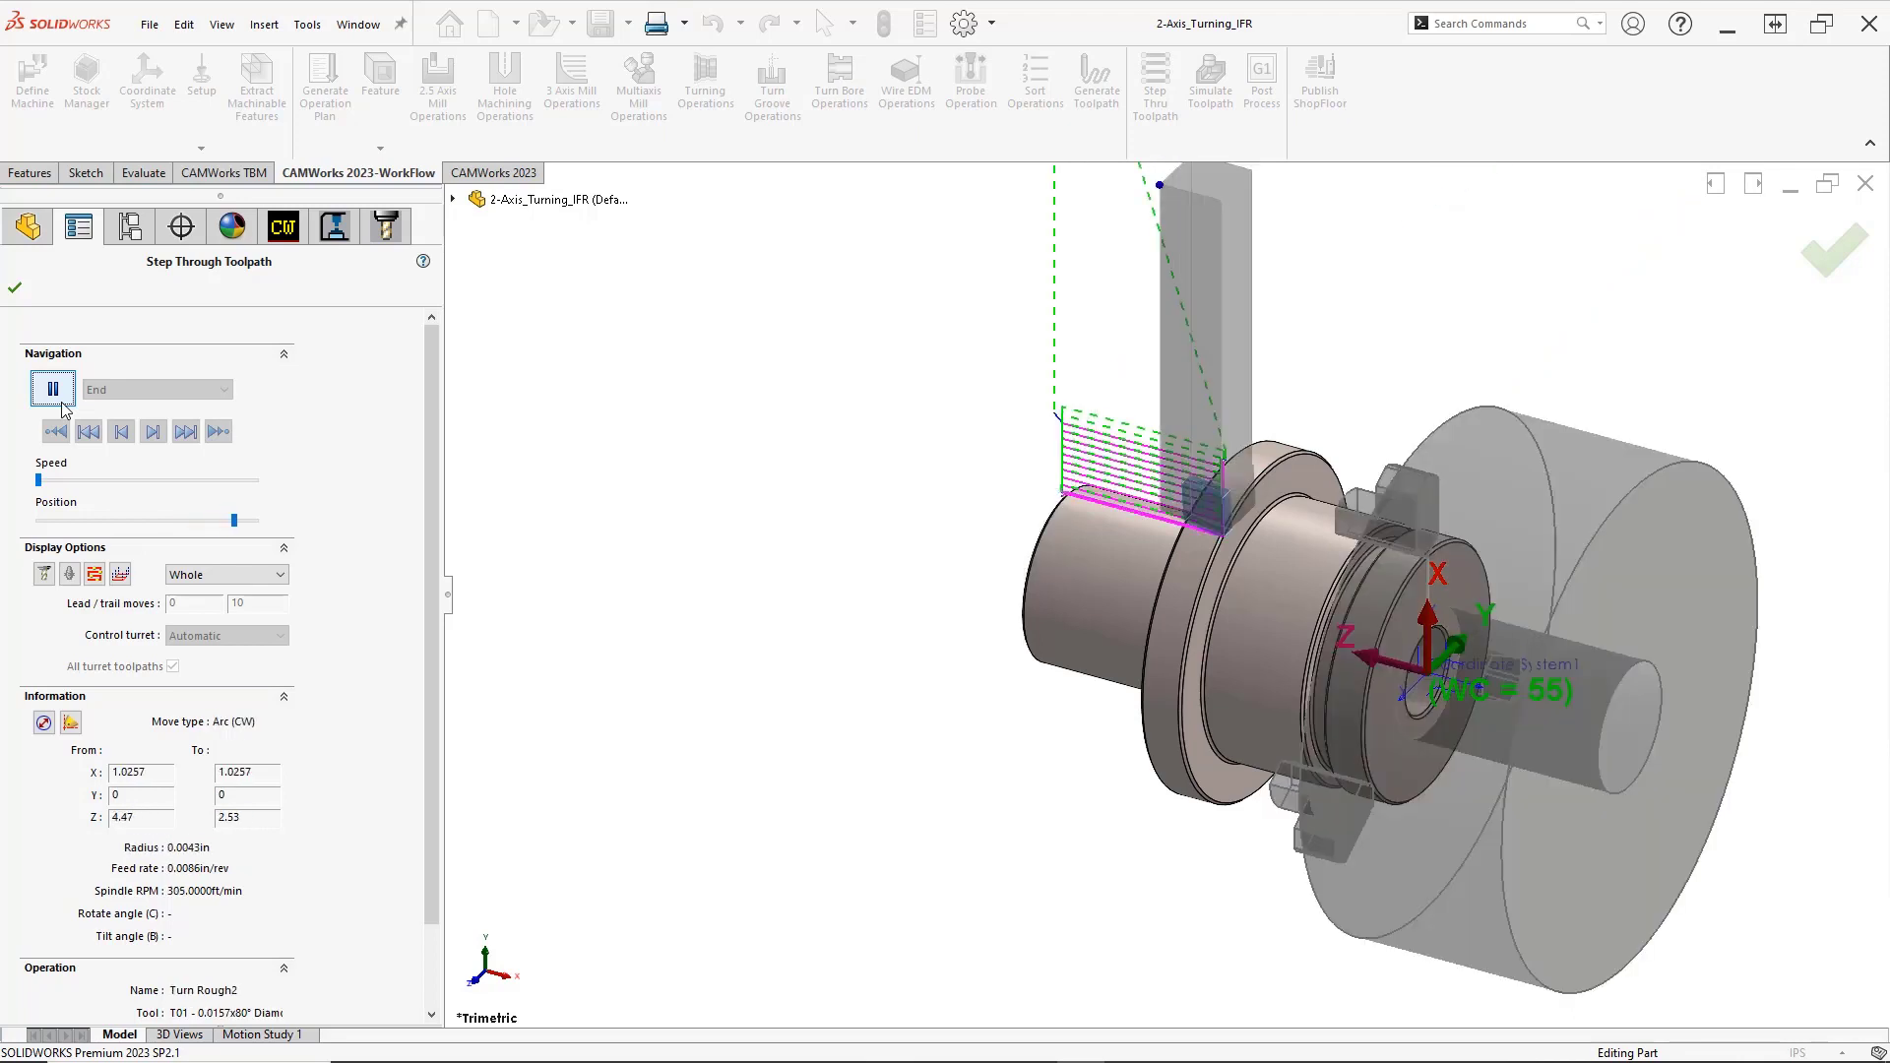
pyautogui.click(61, 401)
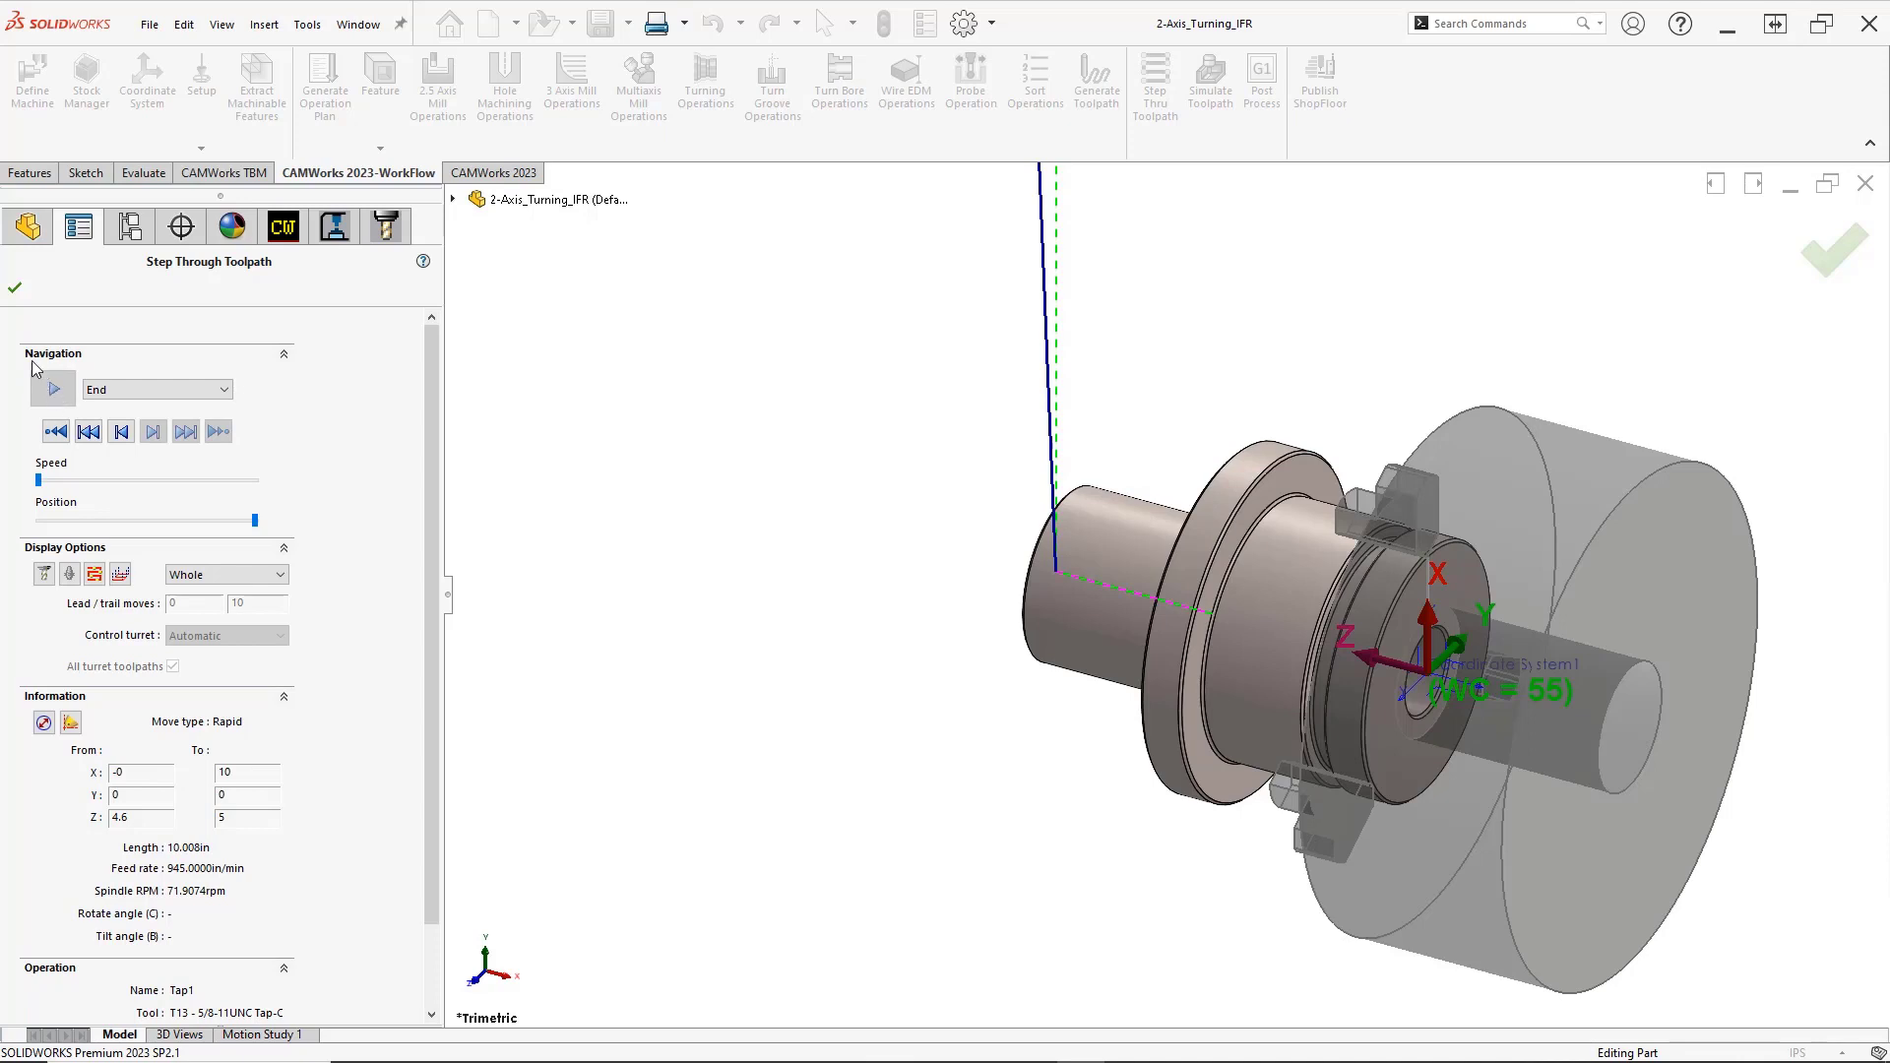
pyautogui.click(15, 288)
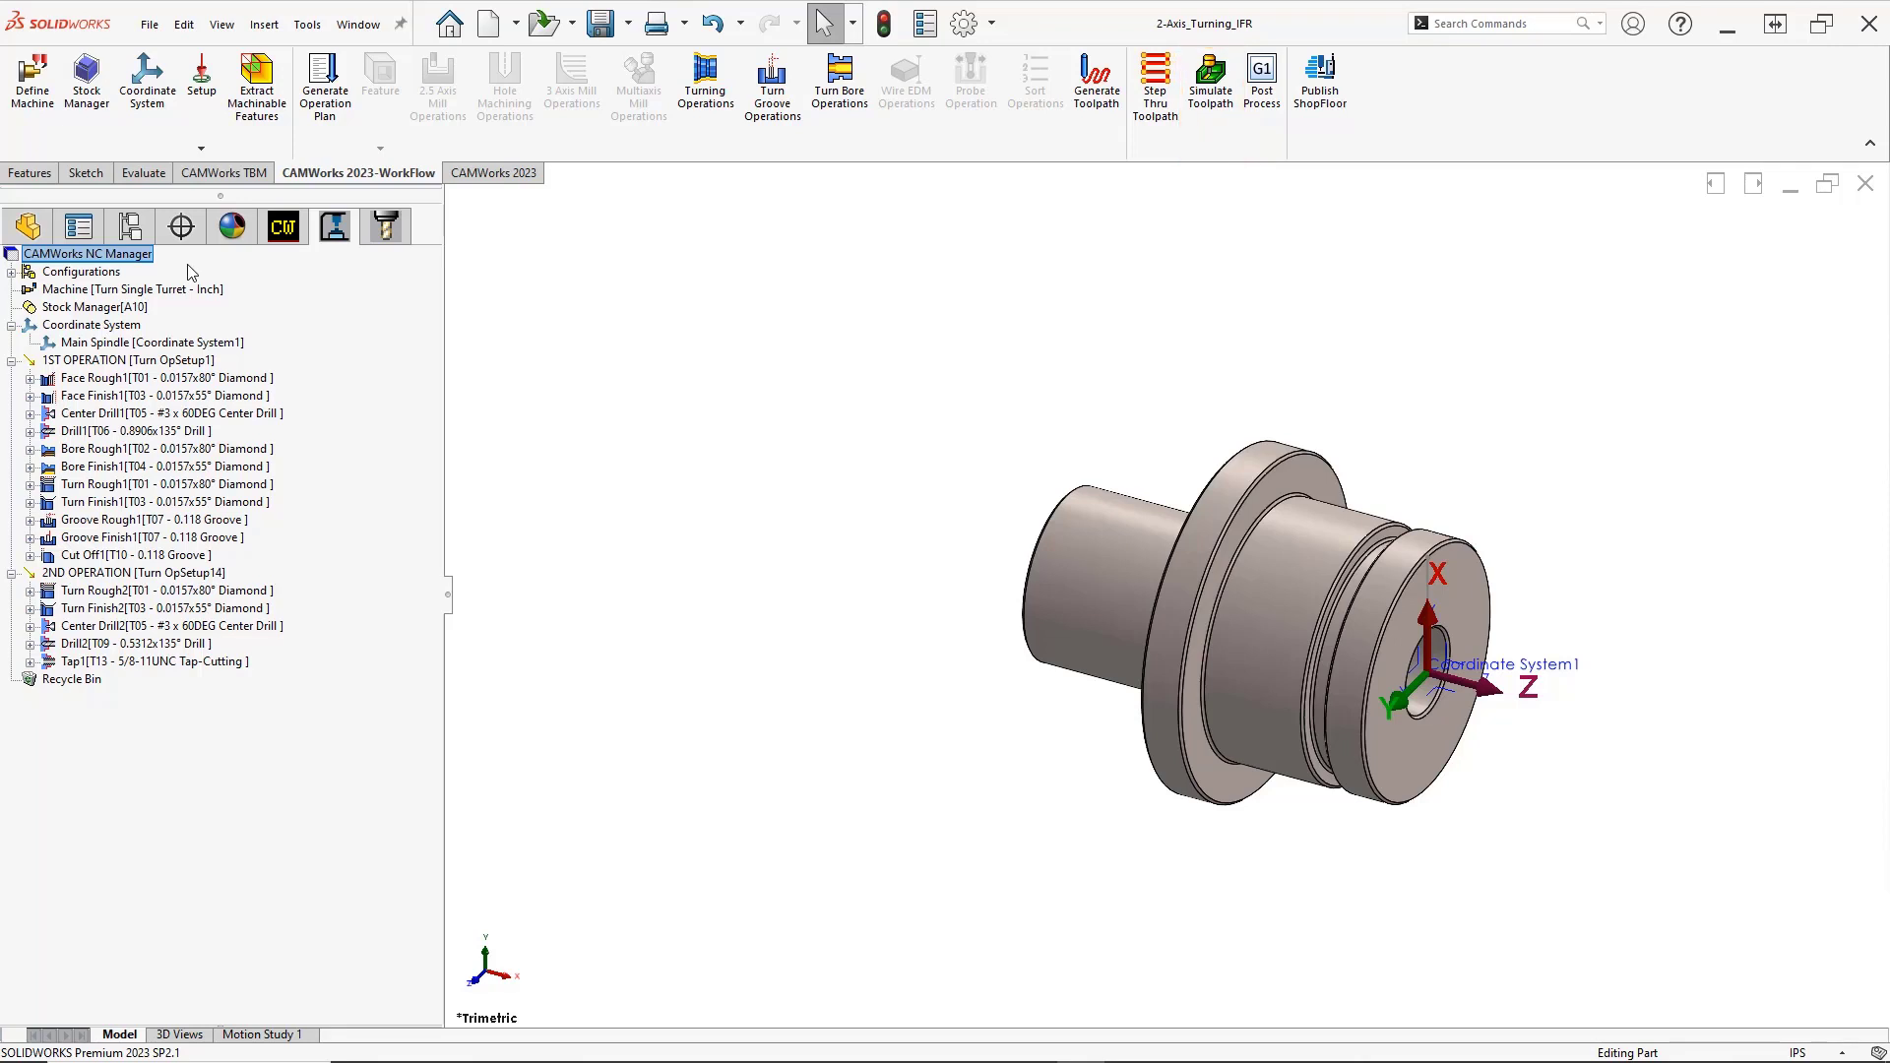
# Start the toolpath simulation for the whole program at speed 1 and advance through Face Rough1 and Face Finish1
pyautogui.rightClick(154, 266)
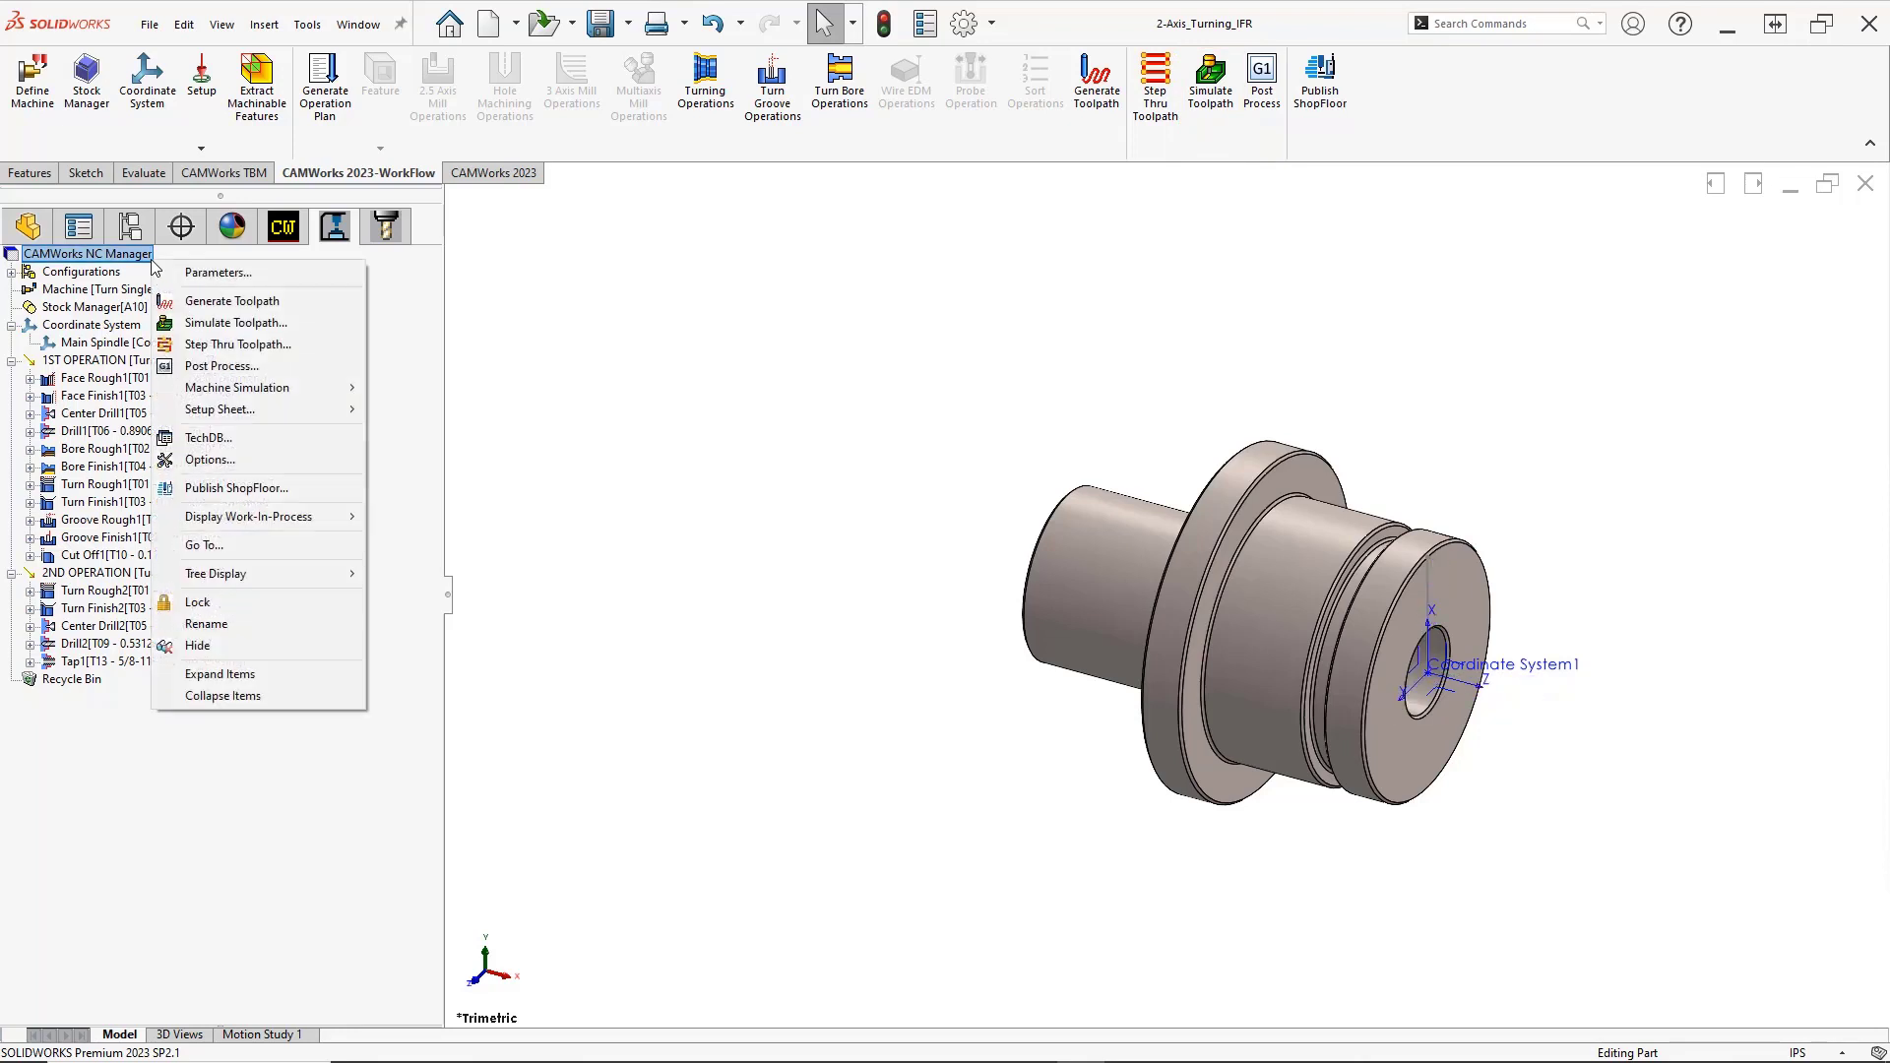
pyautogui.click(187, 325)
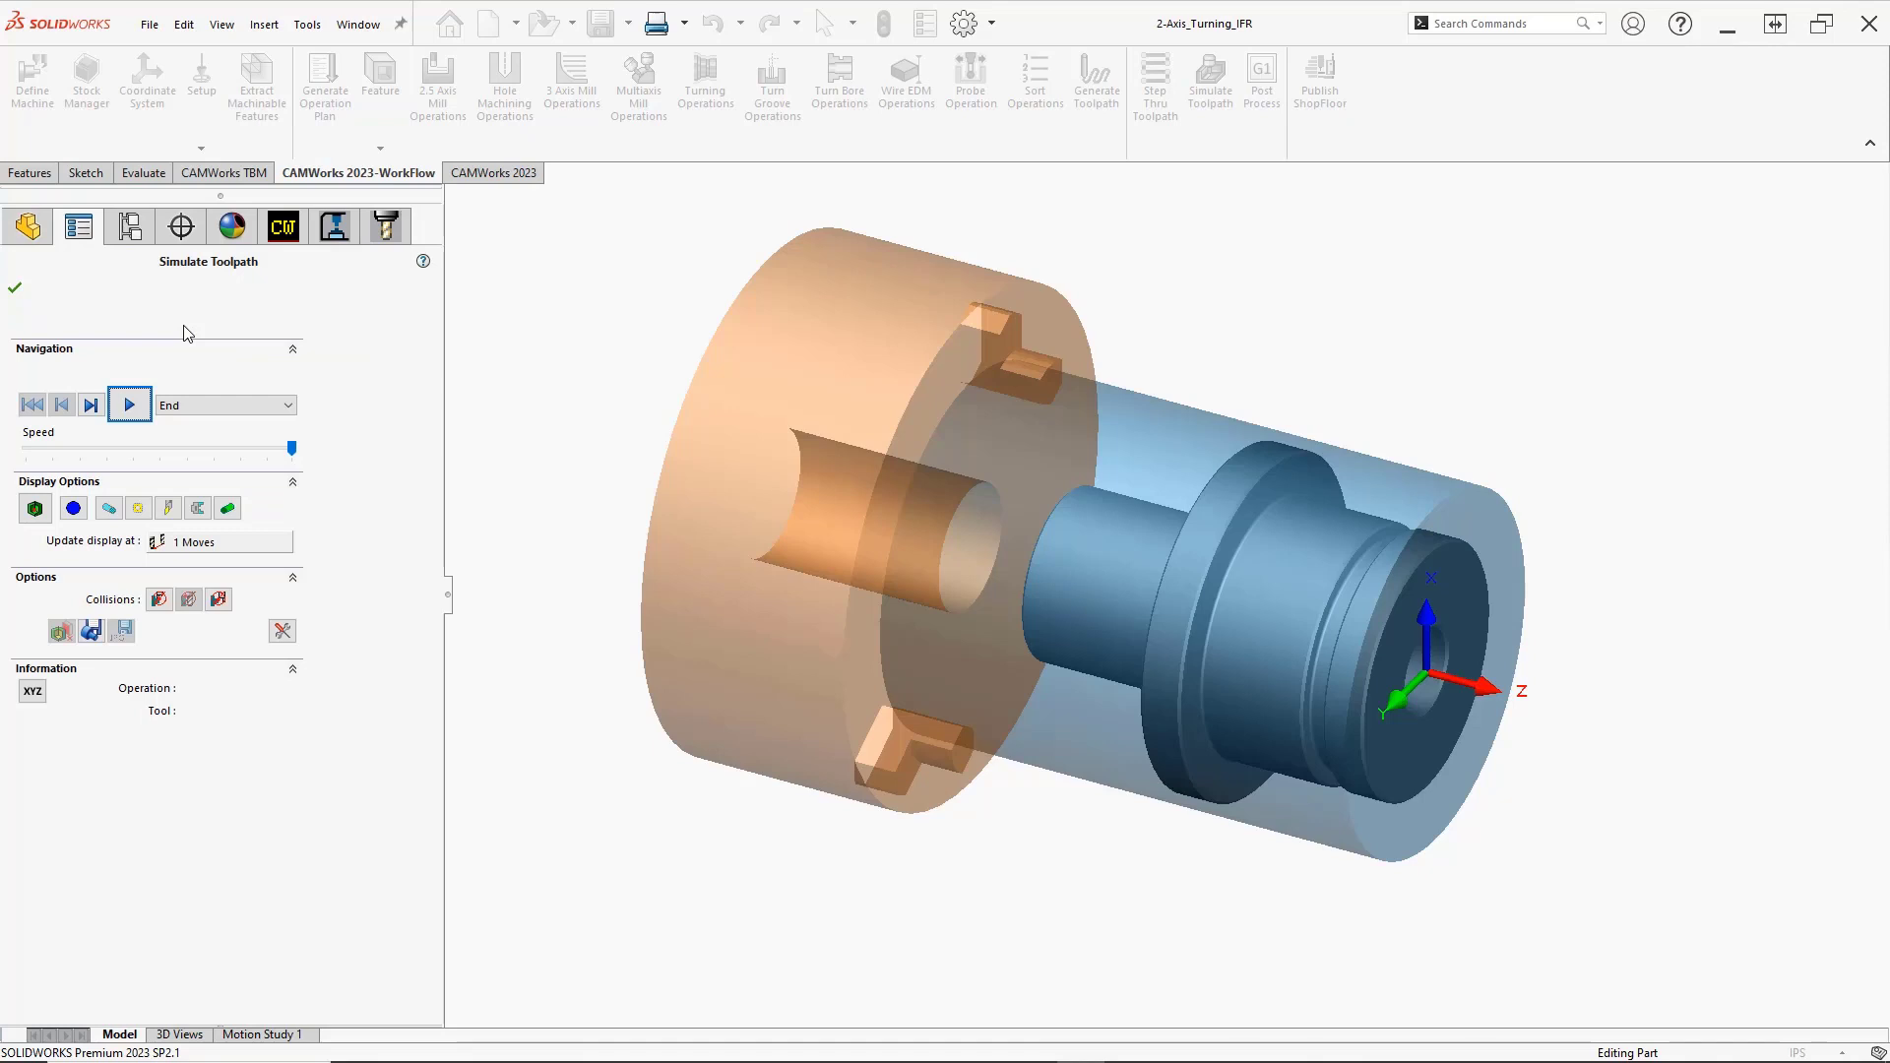
pyautogui.click(285, 448)
pyautogui.moveTo(286, 451); pyautogui.dragTo(27, 453)
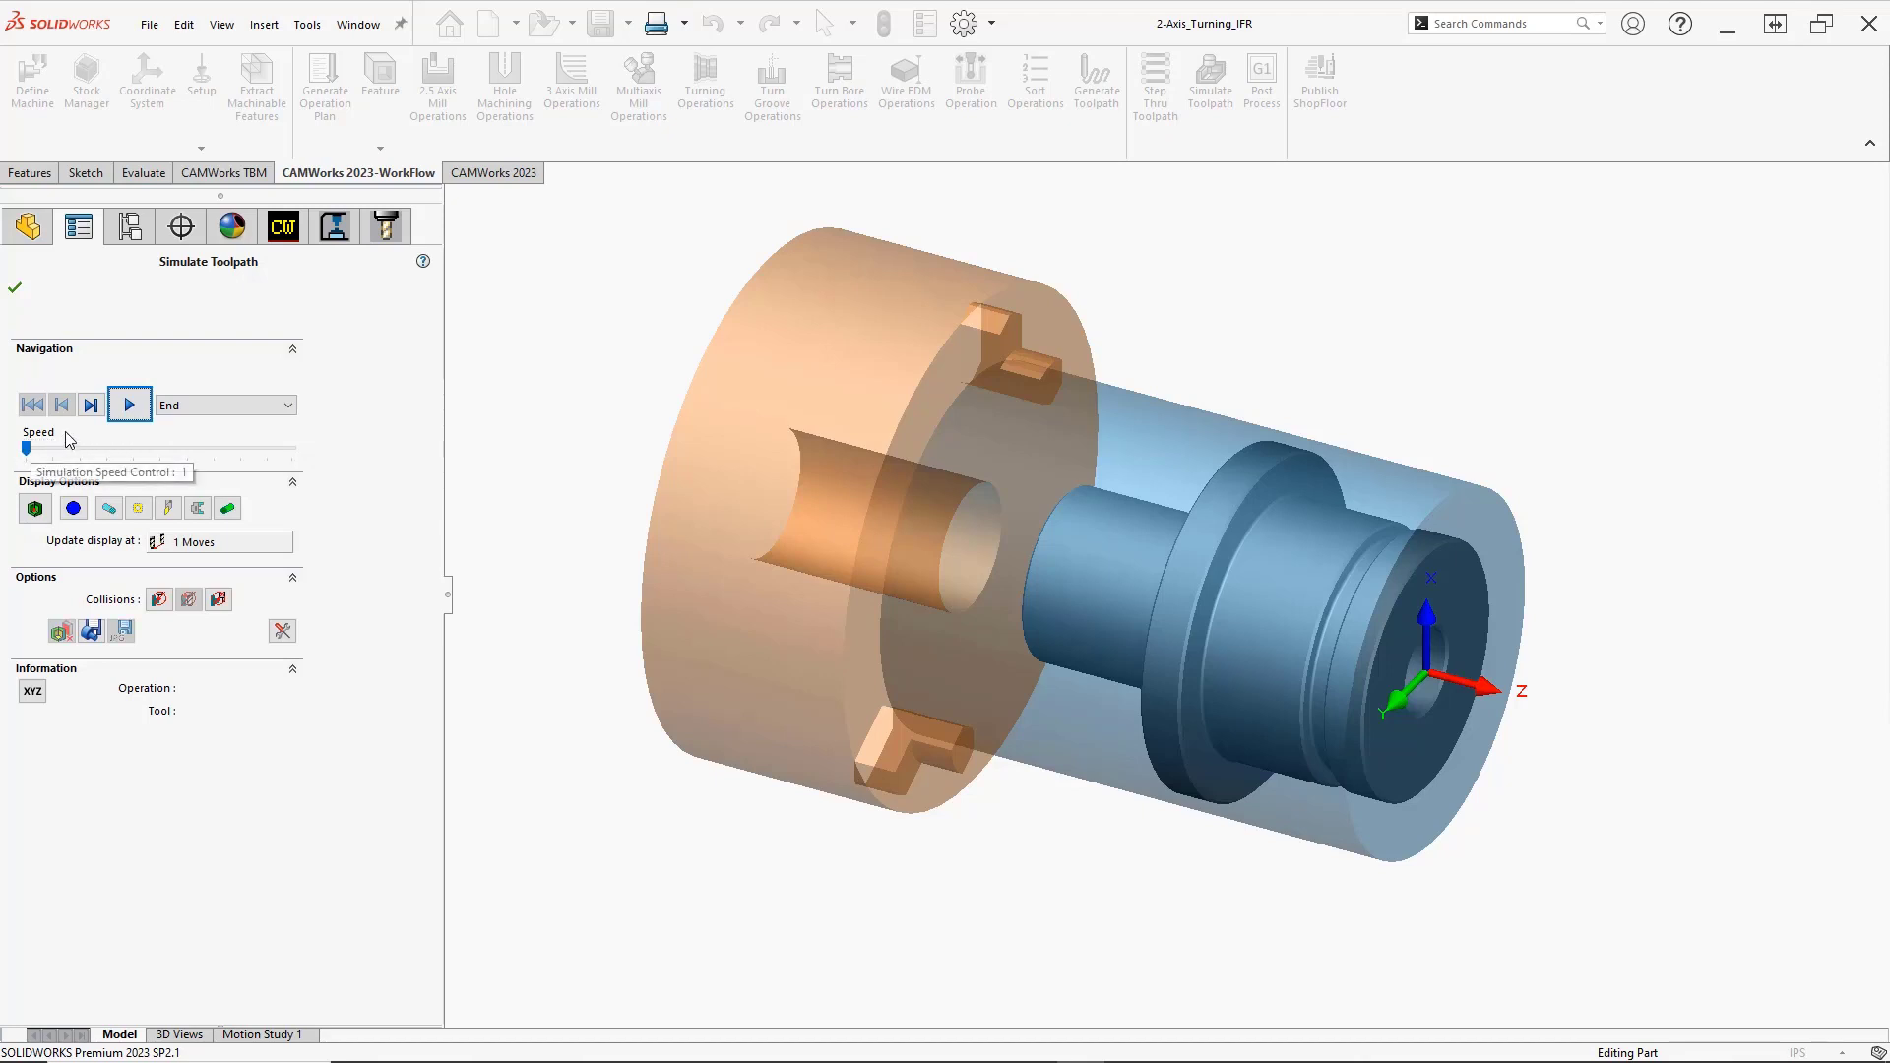
pyautogui.click(90, 415)
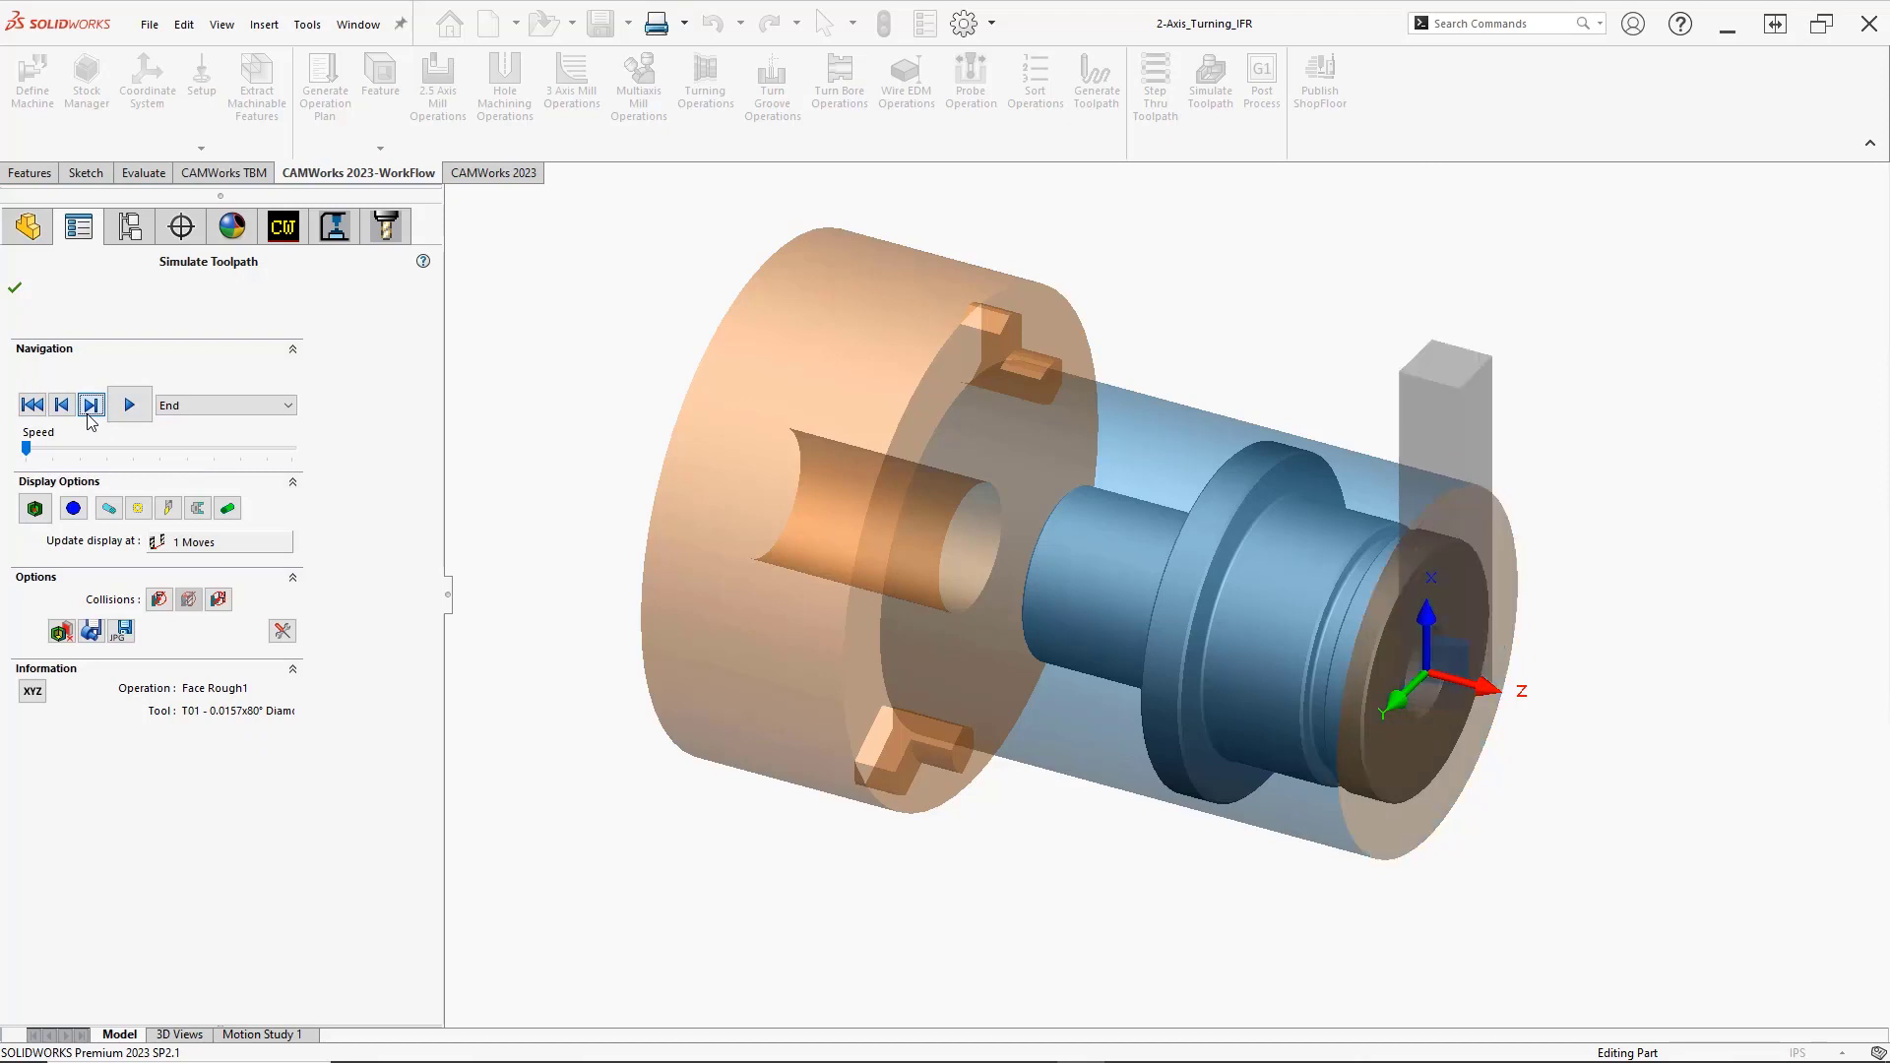
pyautogui.click(89, 405)
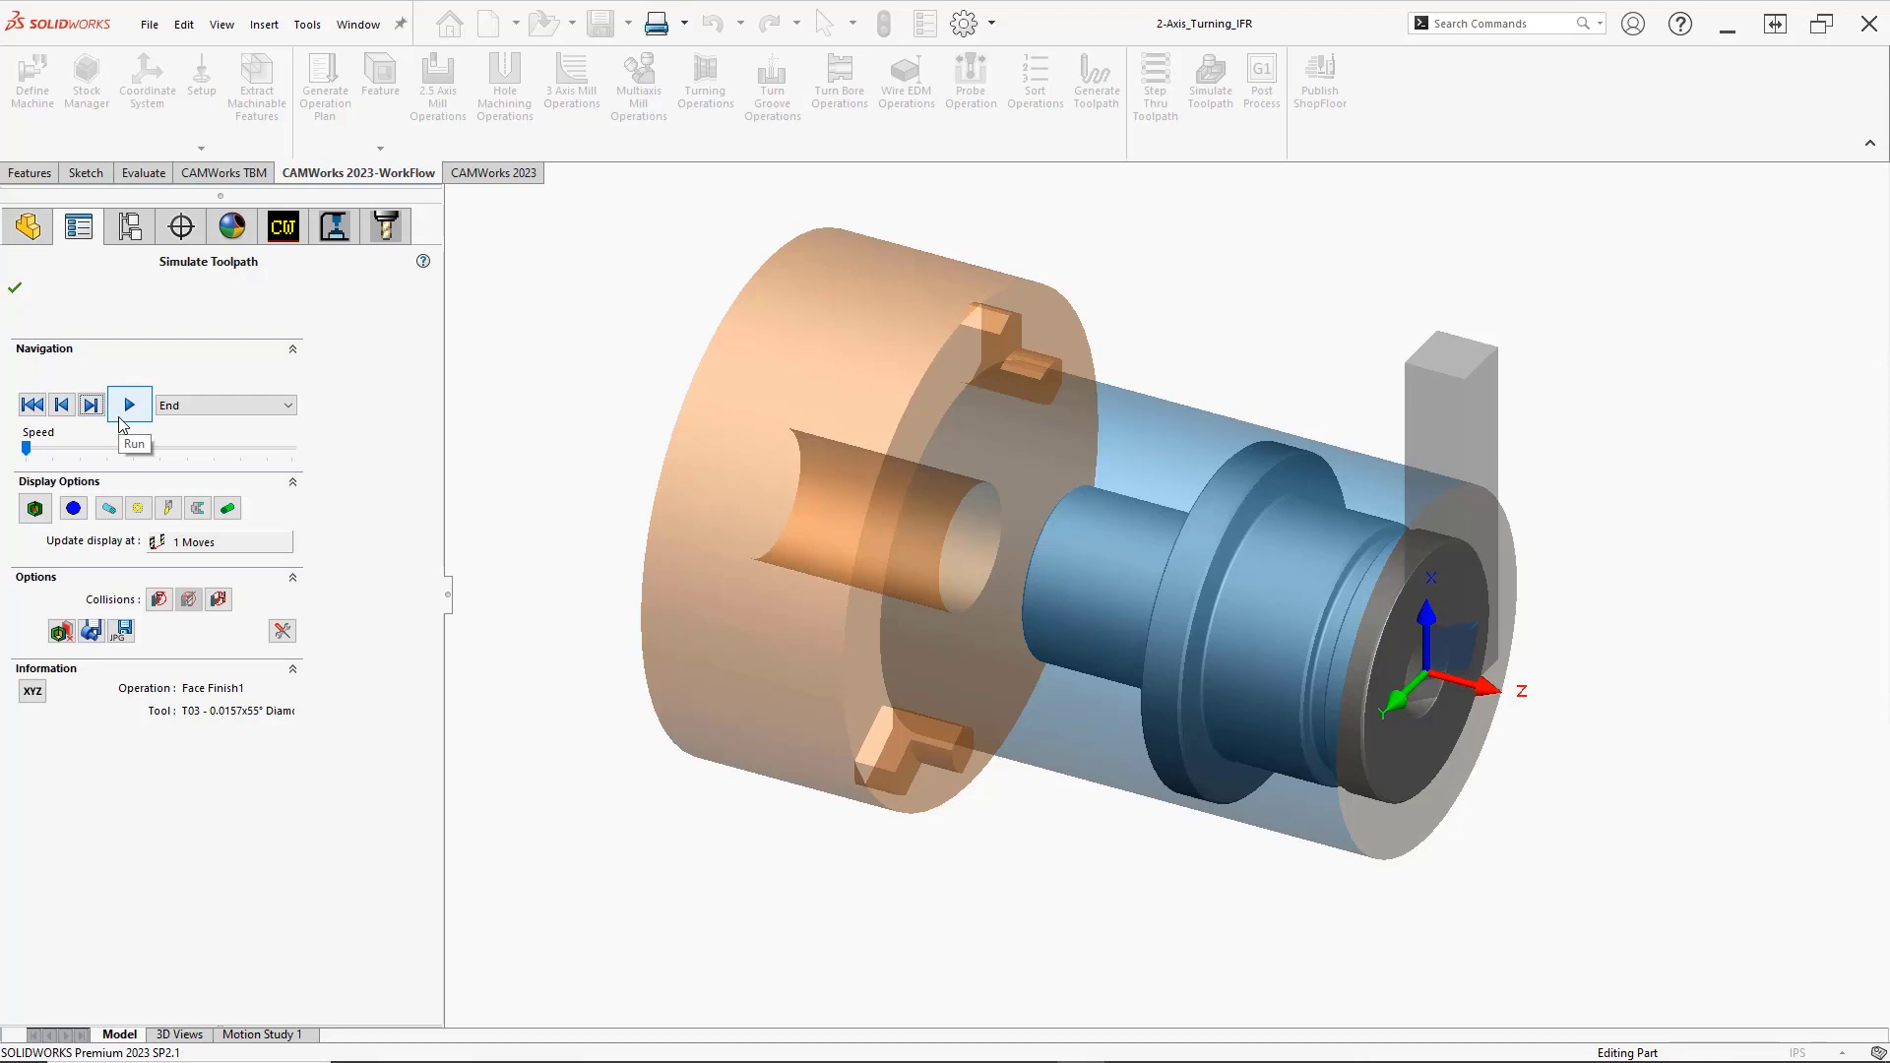
# Run the remaining toolpath simulation through Tap1 and set the chuck to No Display
pyautogui.click(120, 419)
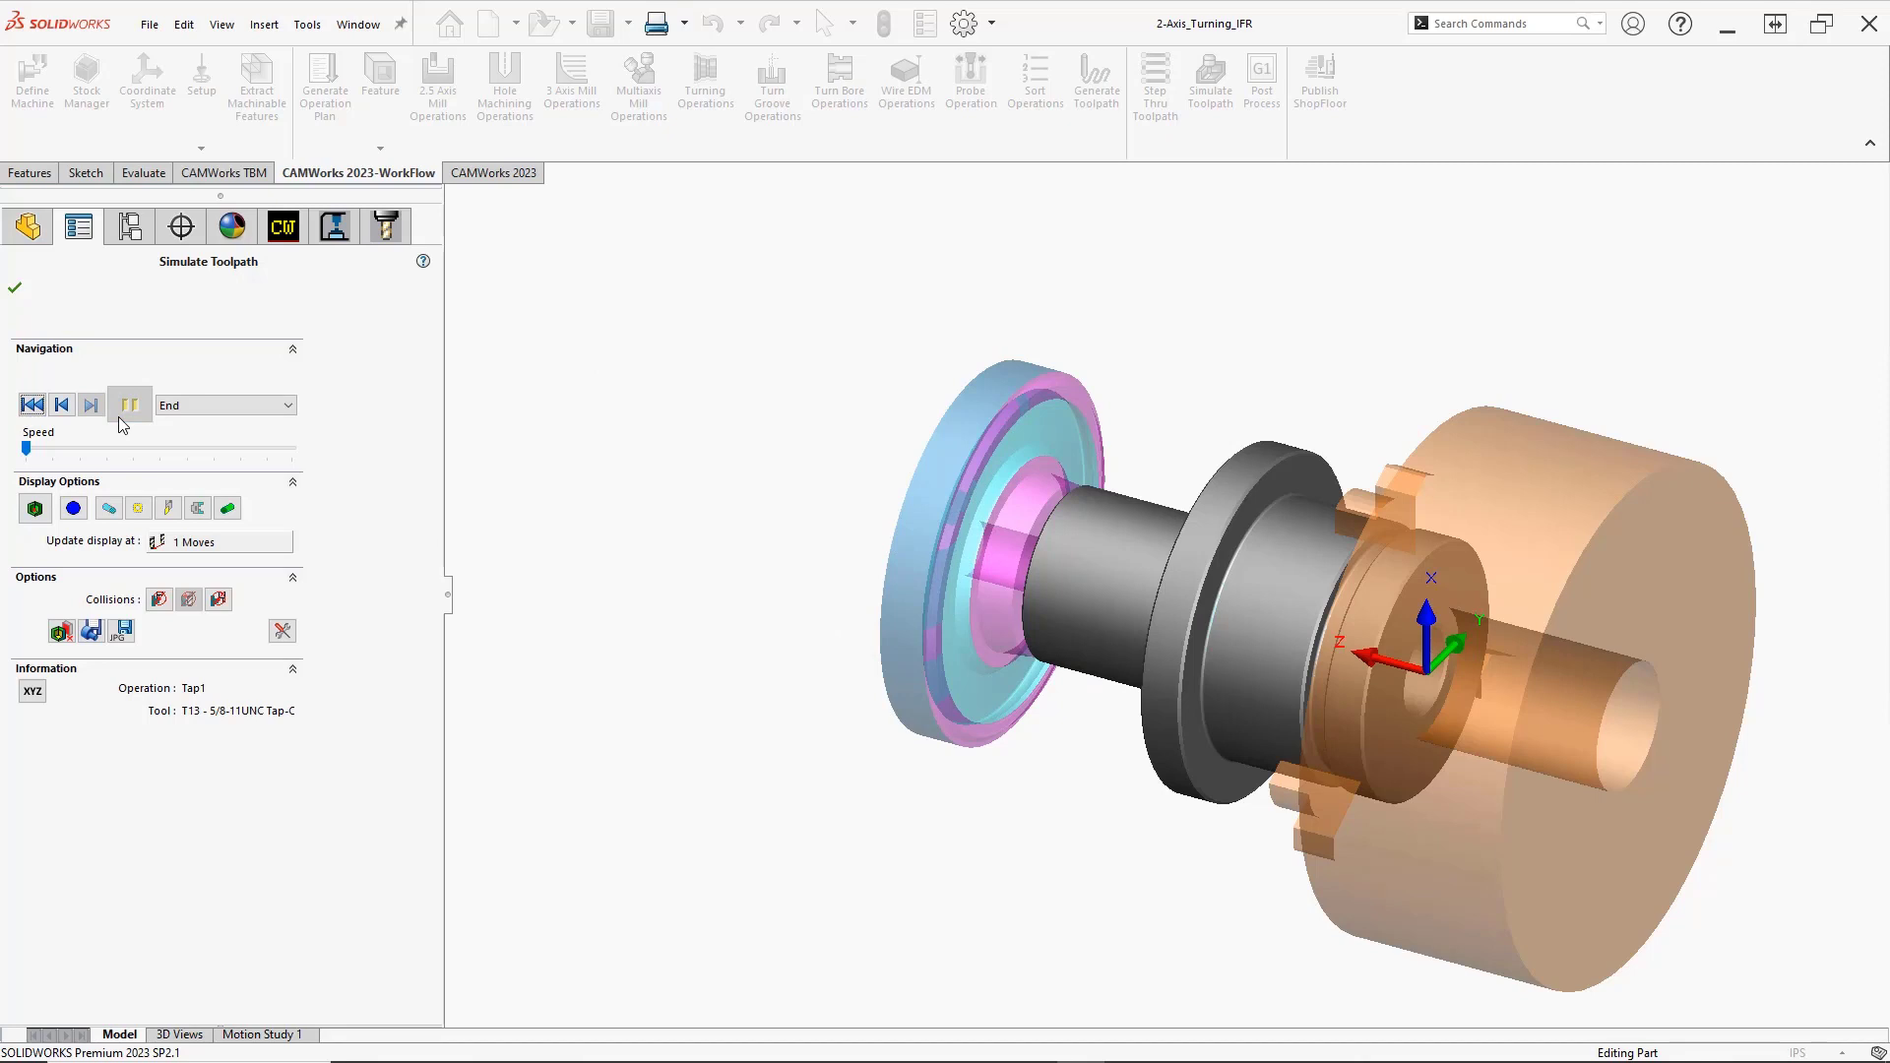
pyautogui.click(196, 509)
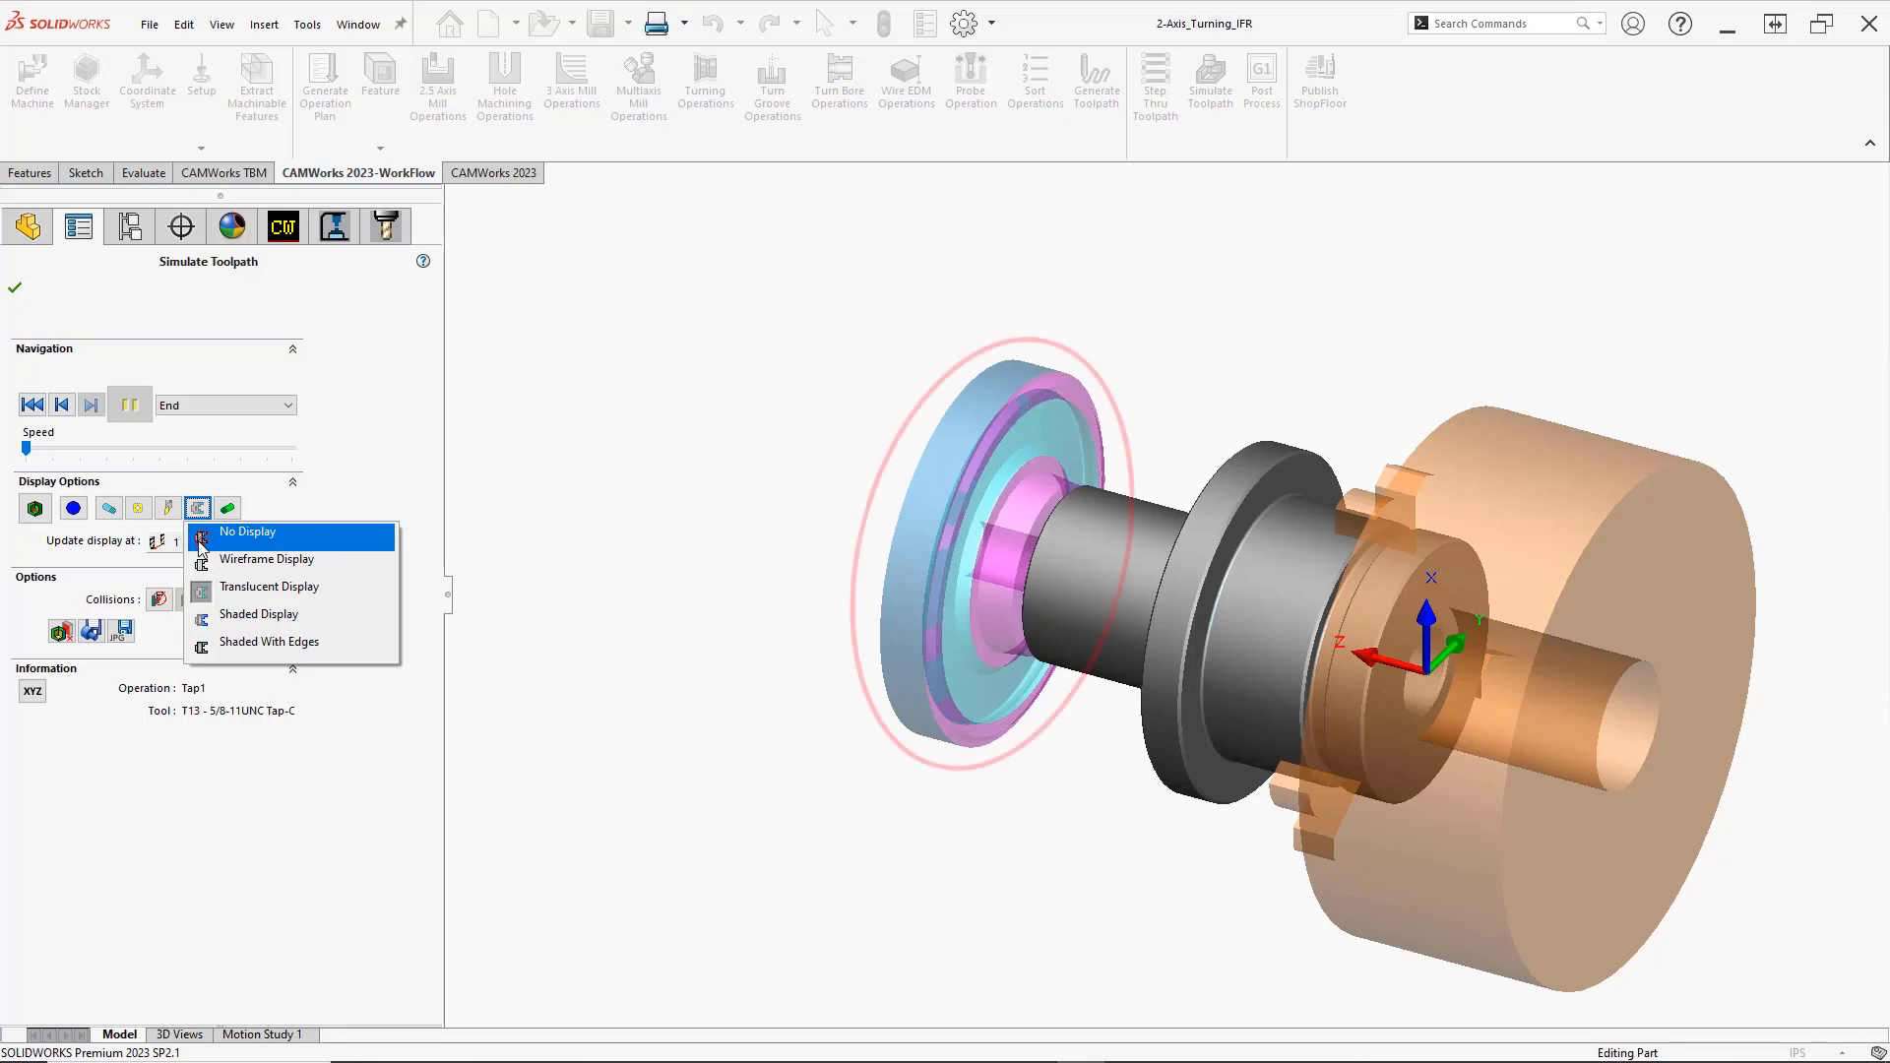
pyautogui.click(201, 541)
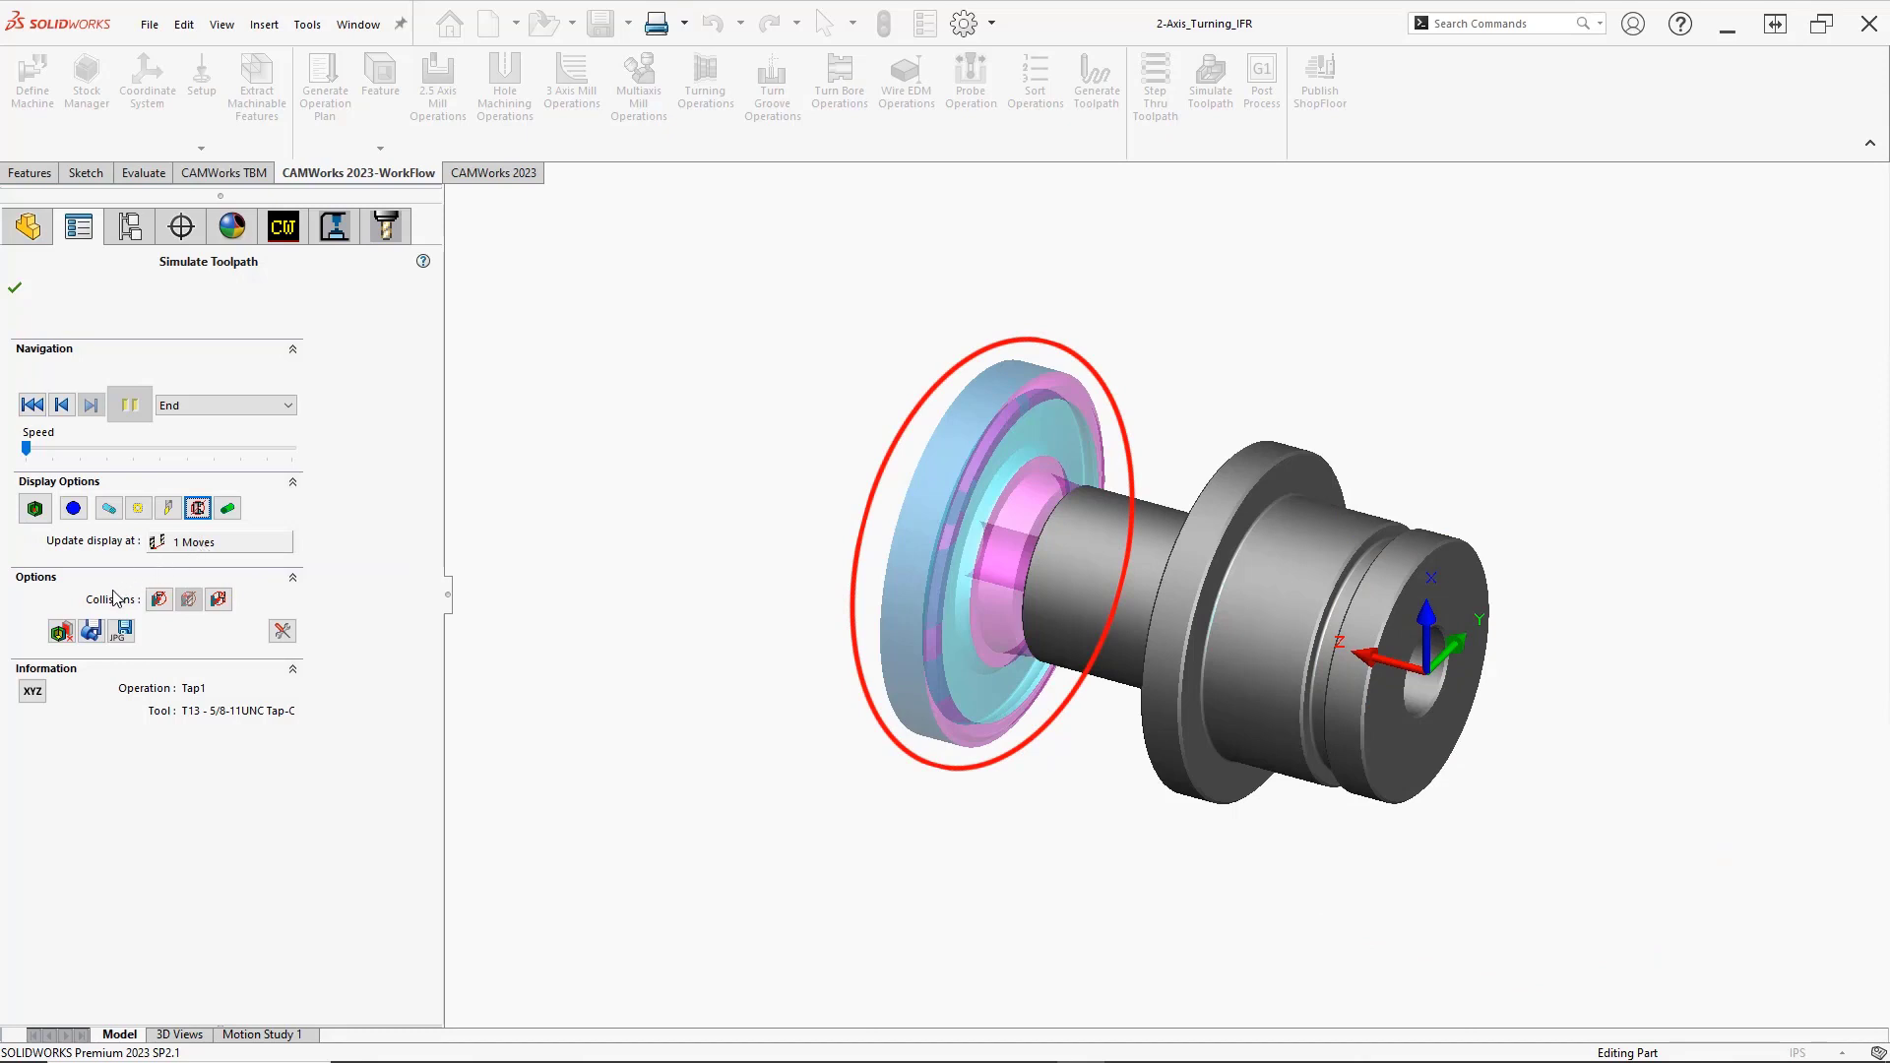
# Remove the leftover cut-off stock piece from the simulated workpiece
pyautogui.click(61, 631)
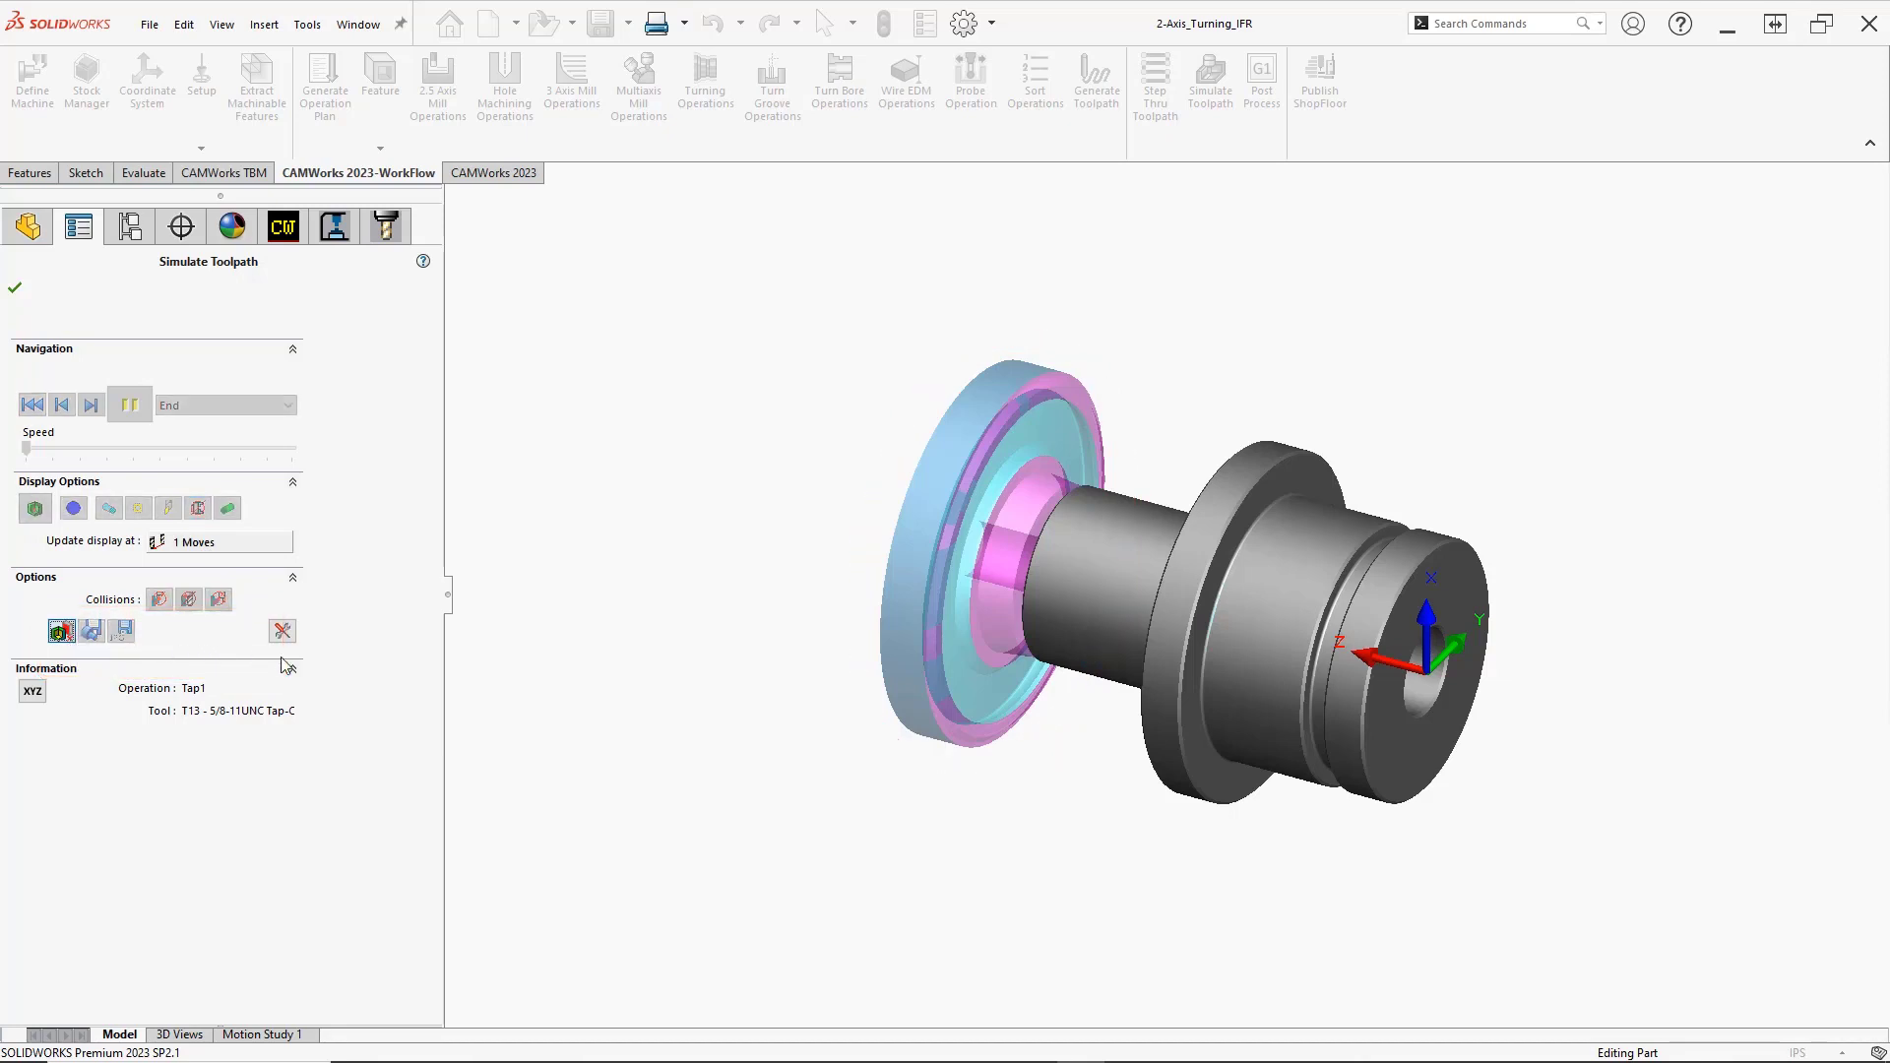
pyautogui.click(896, 659)
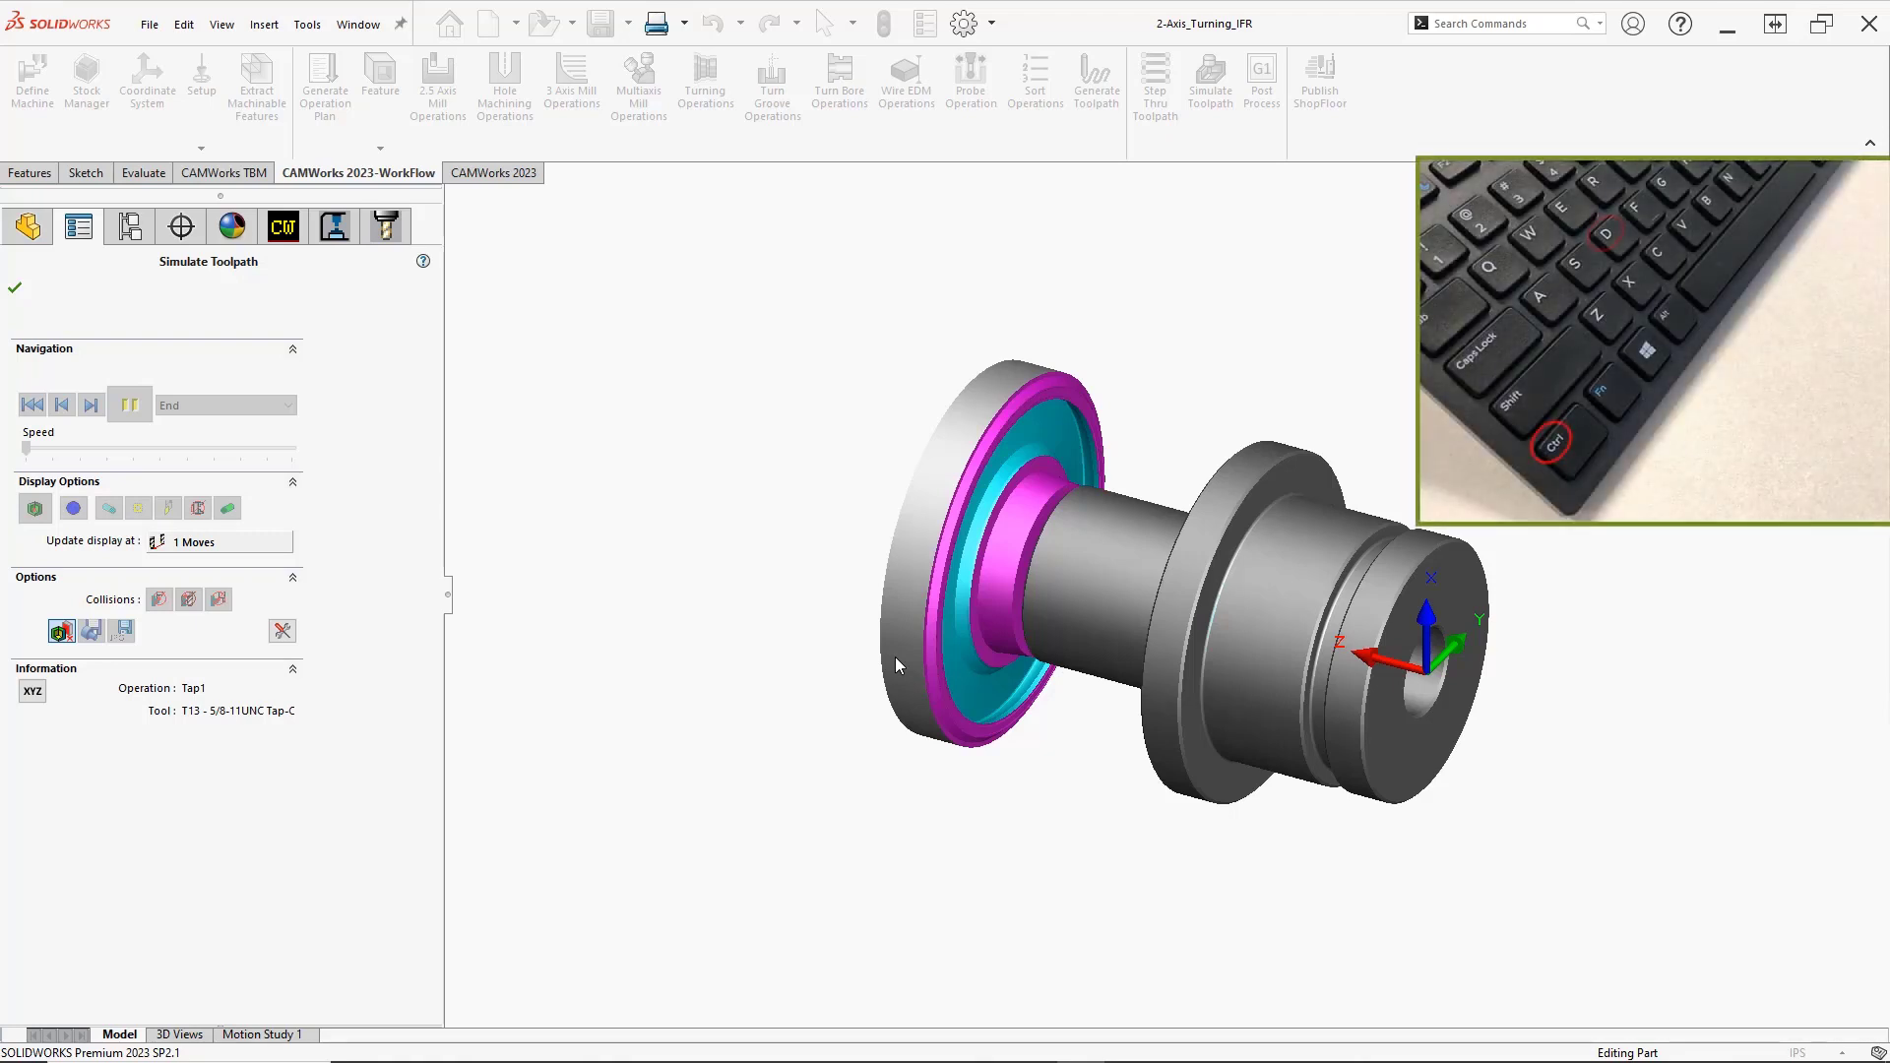
pyautogui.hotkey('ctrl', 'd')
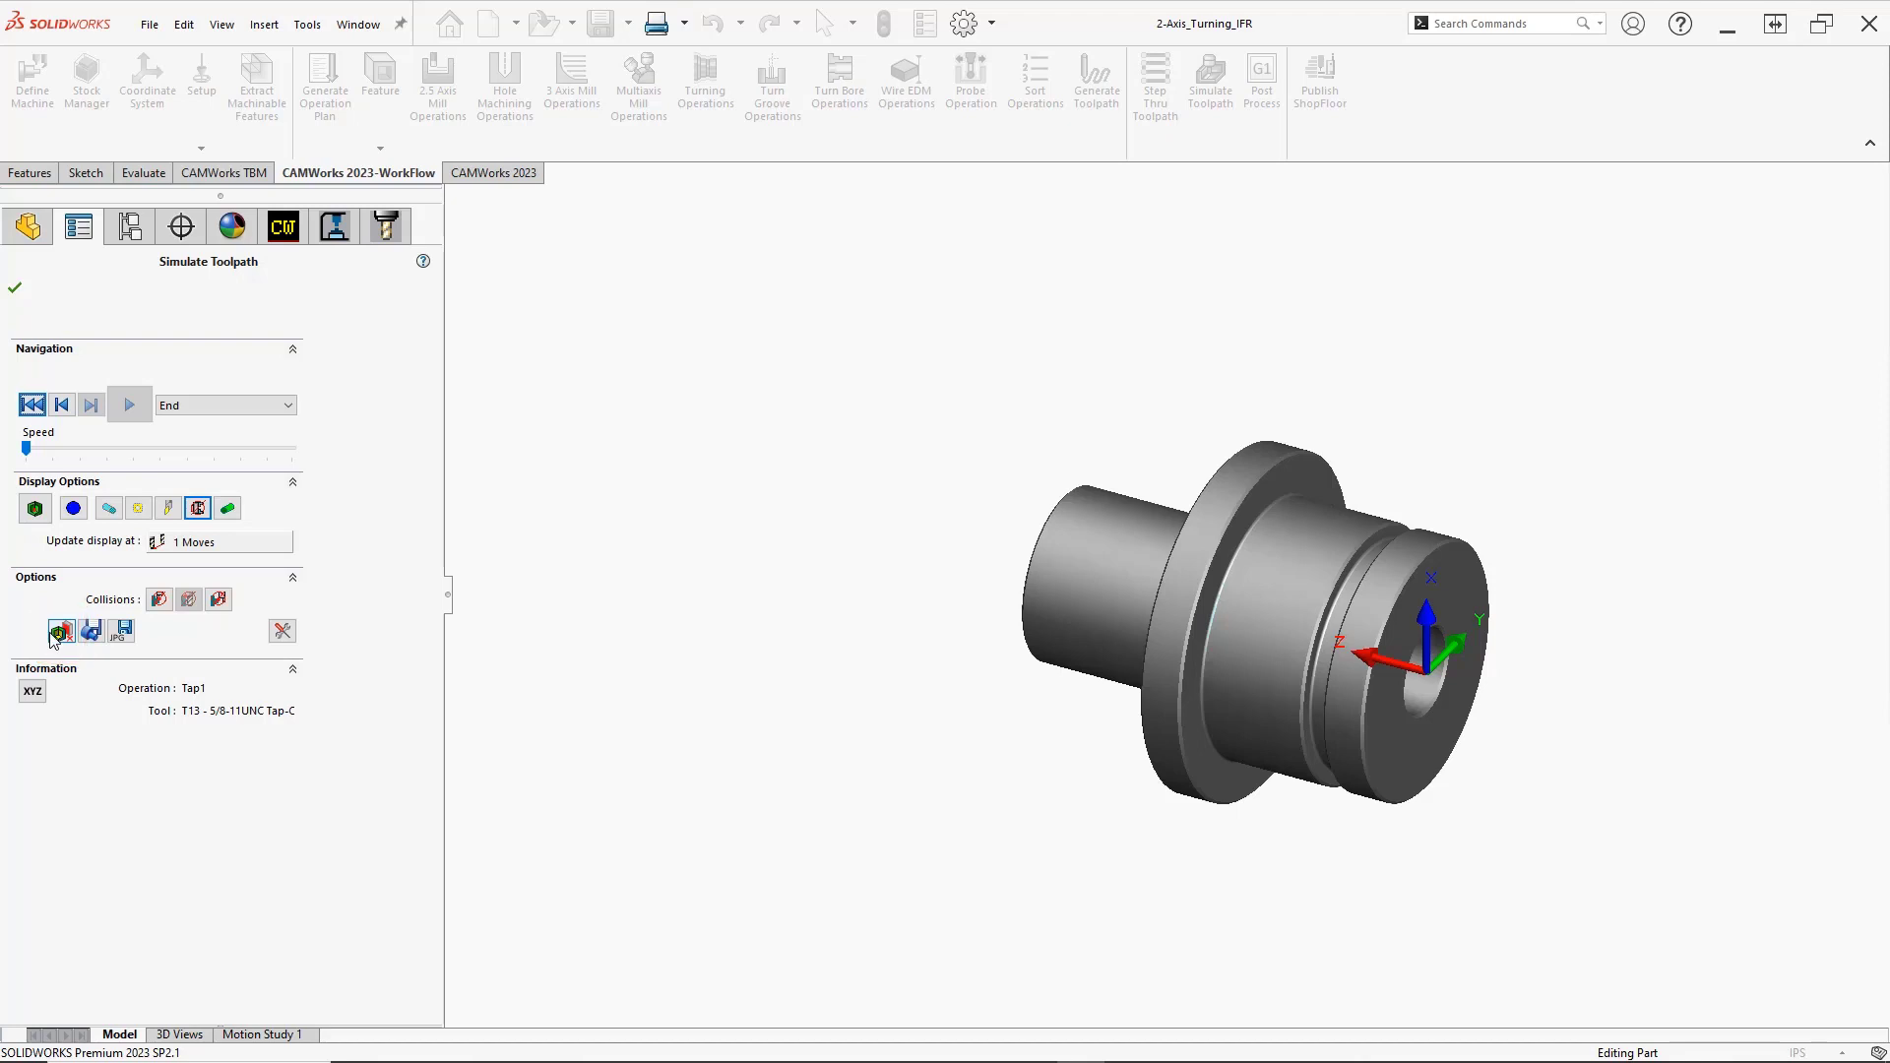
# Show the simulated part's color-coded difference comparison in a Three Quarters section view, and close the simulation
pyautogui.click(34, 508)
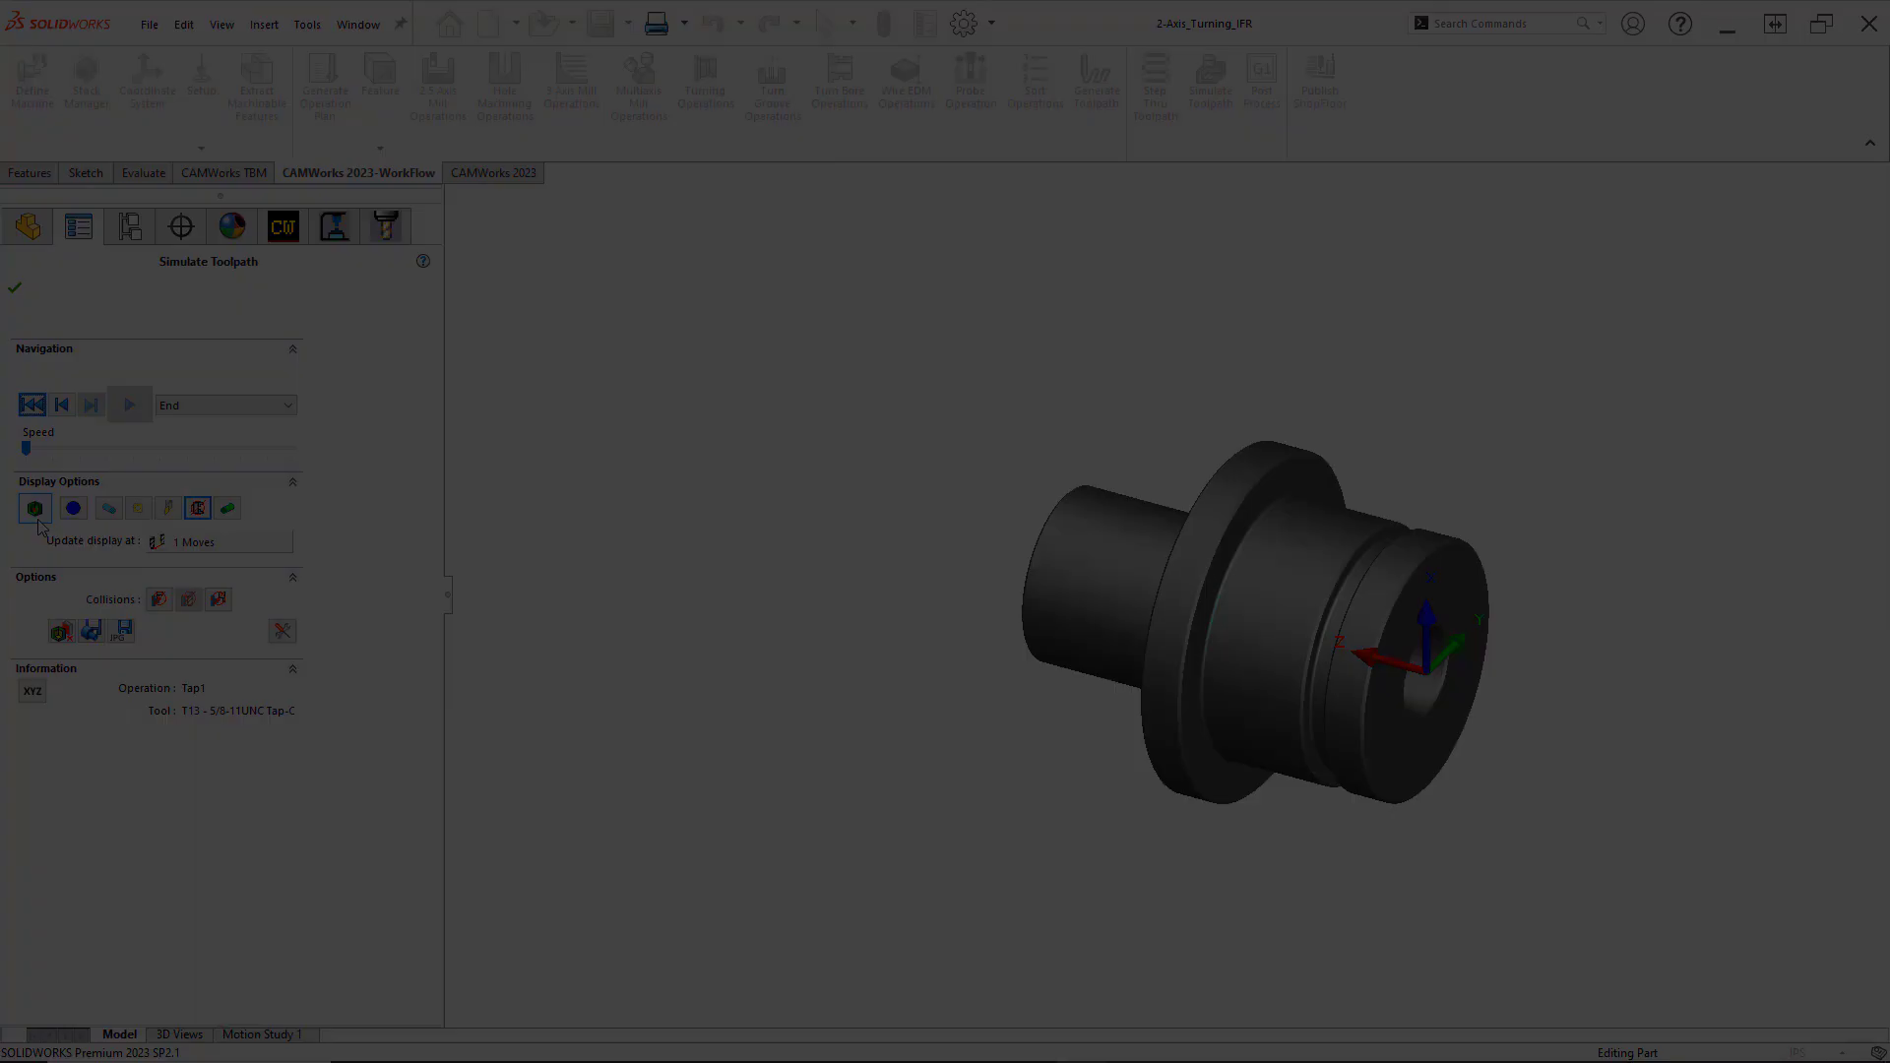
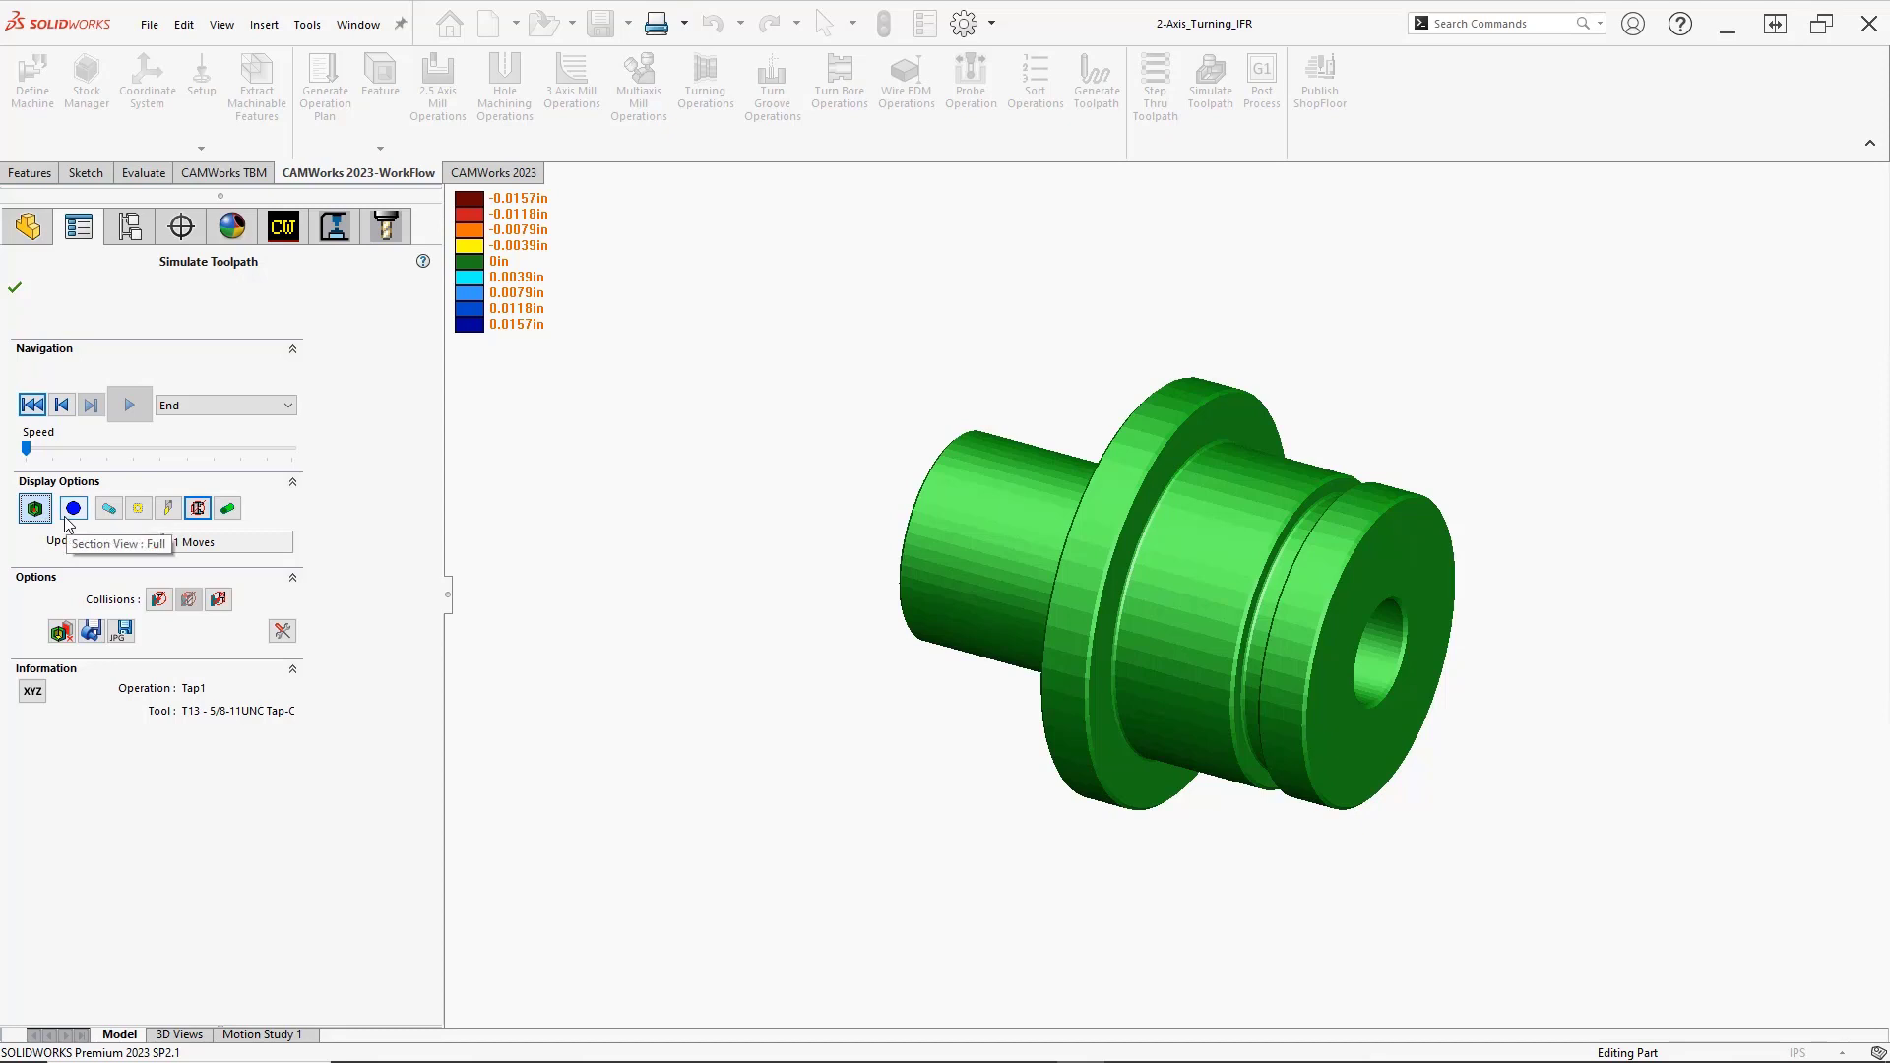
pyautogui.click(71, 513)
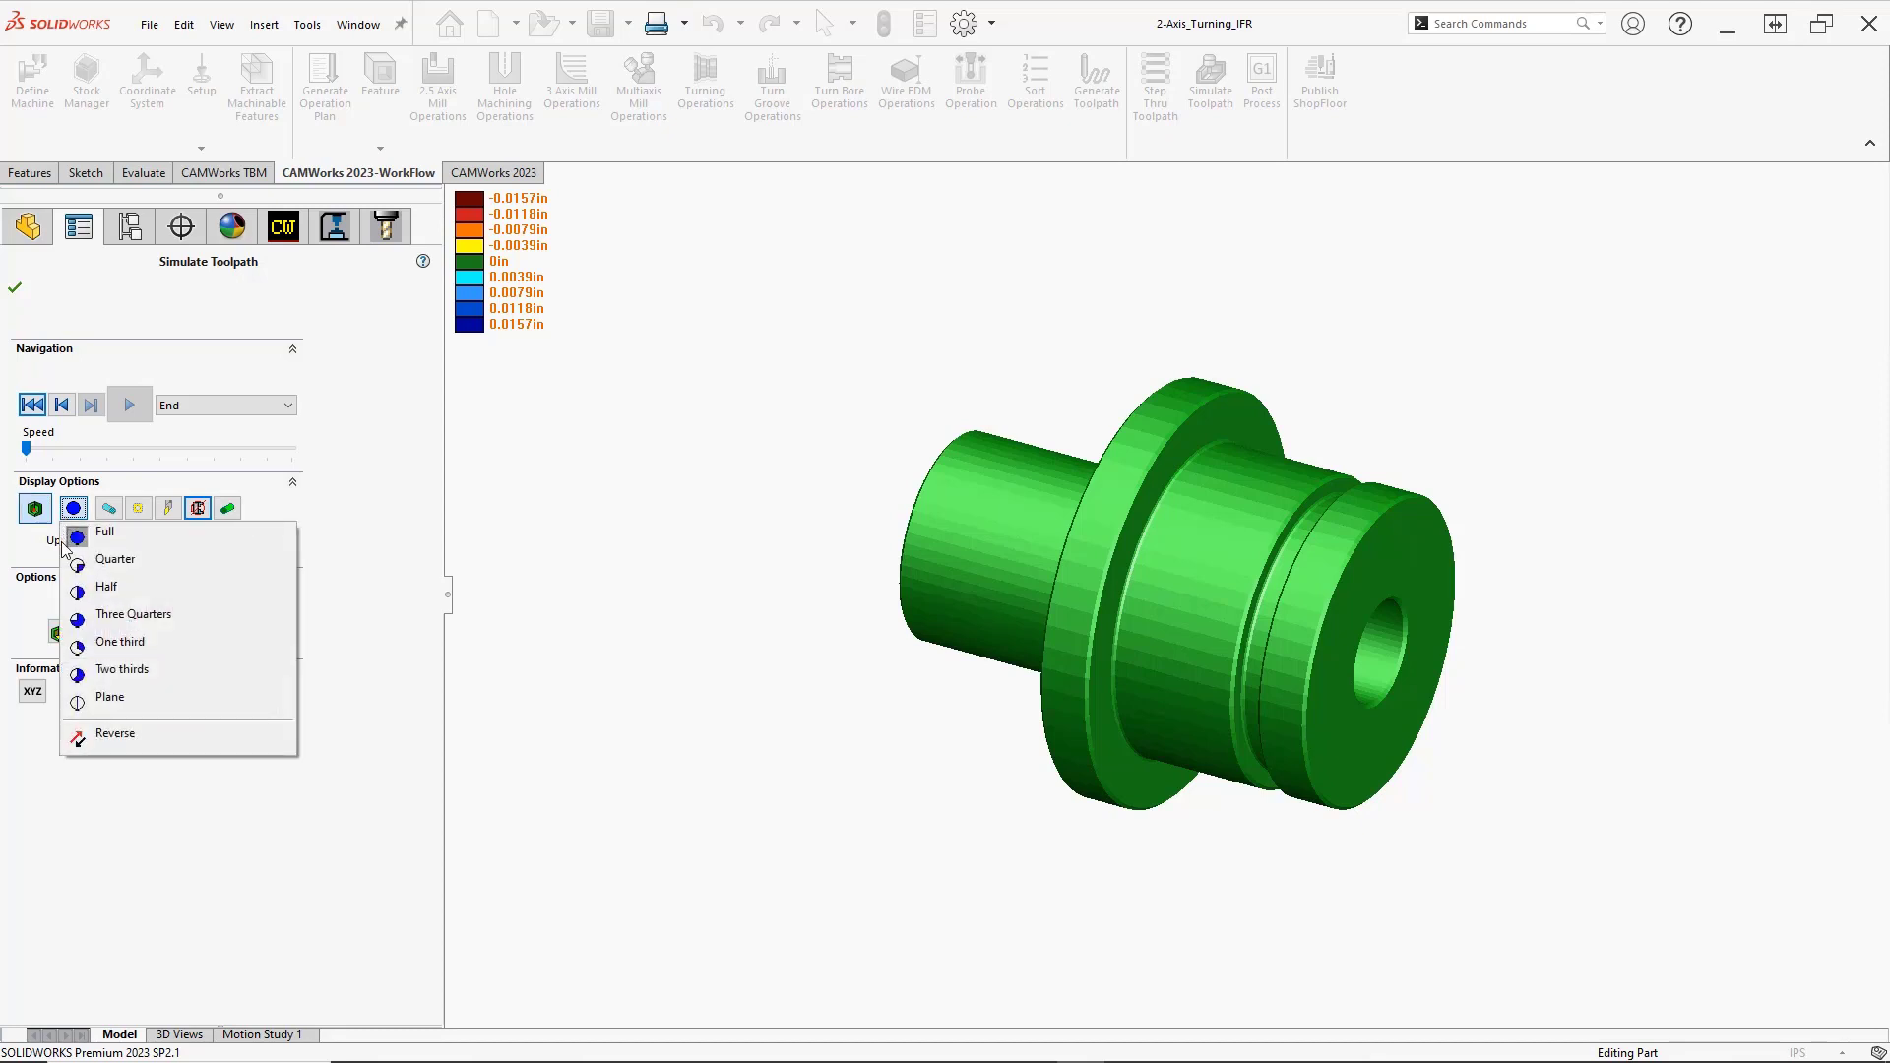
pyautogui.click(74, 622)
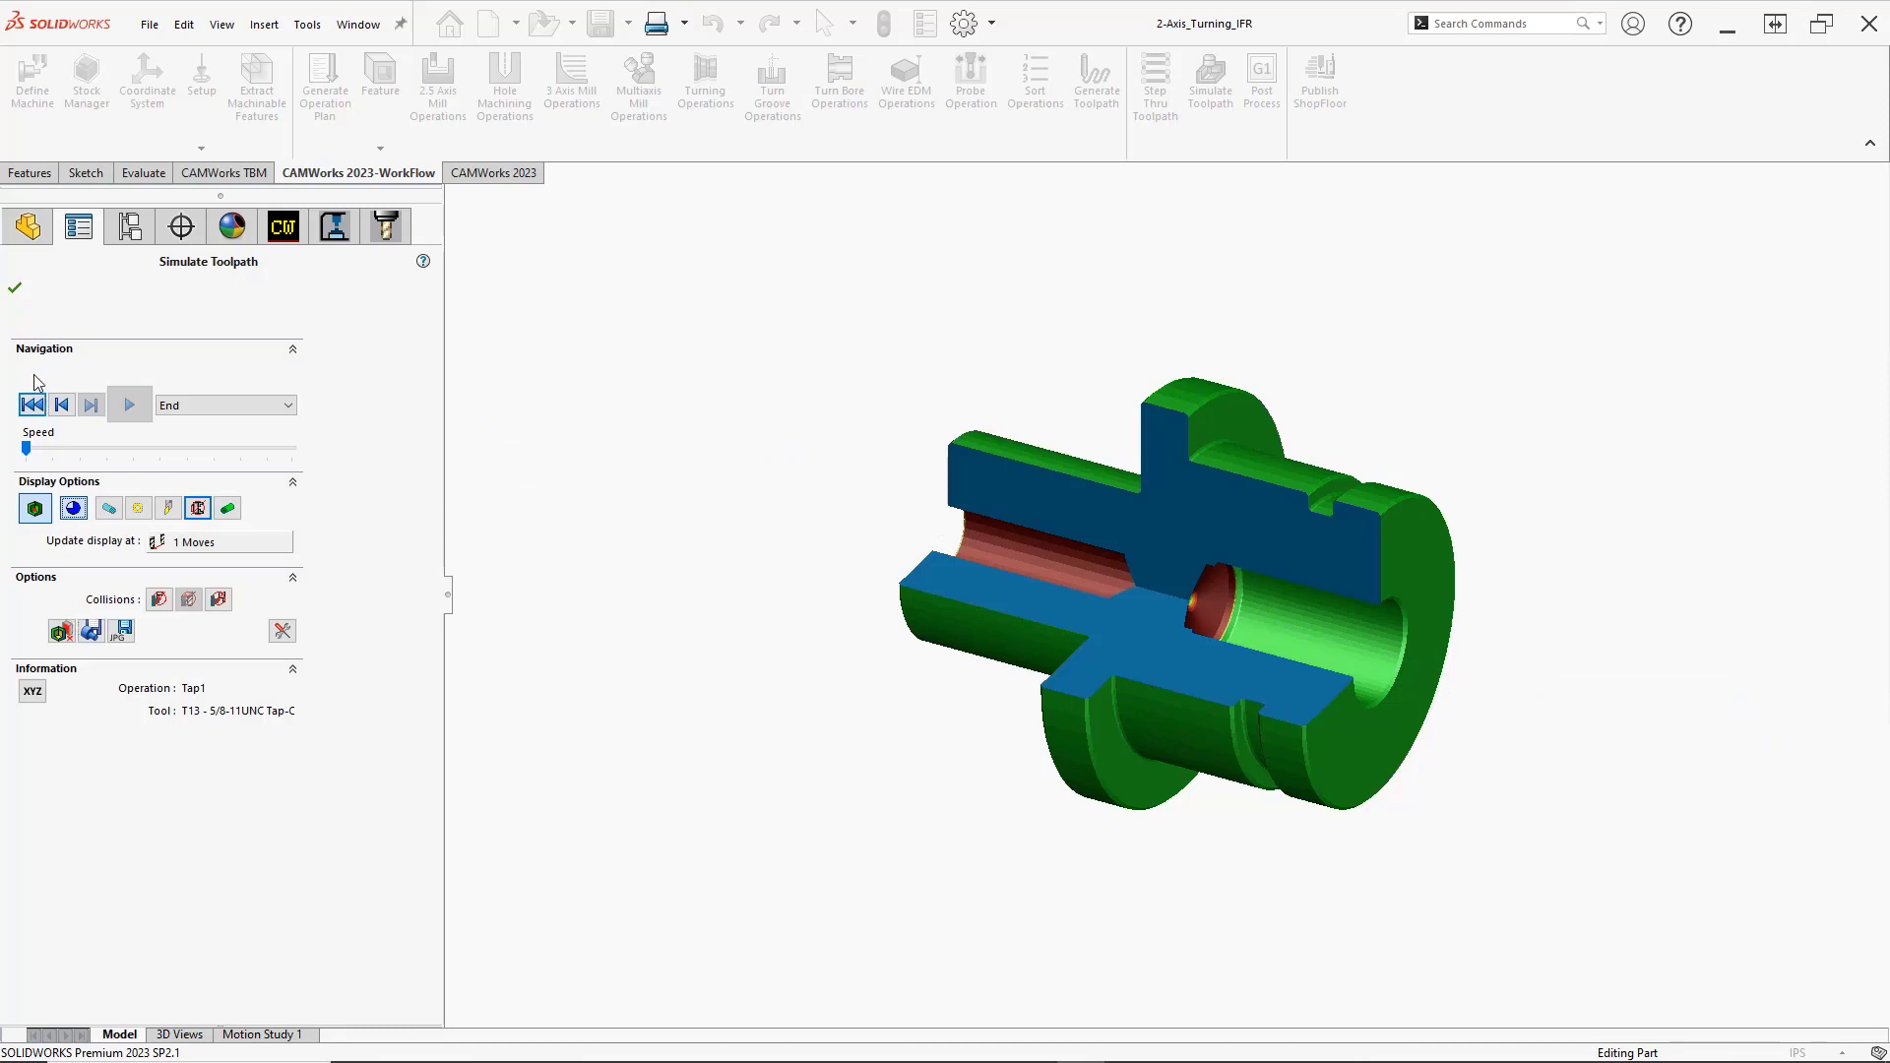
pyautogui.click(14, 290)
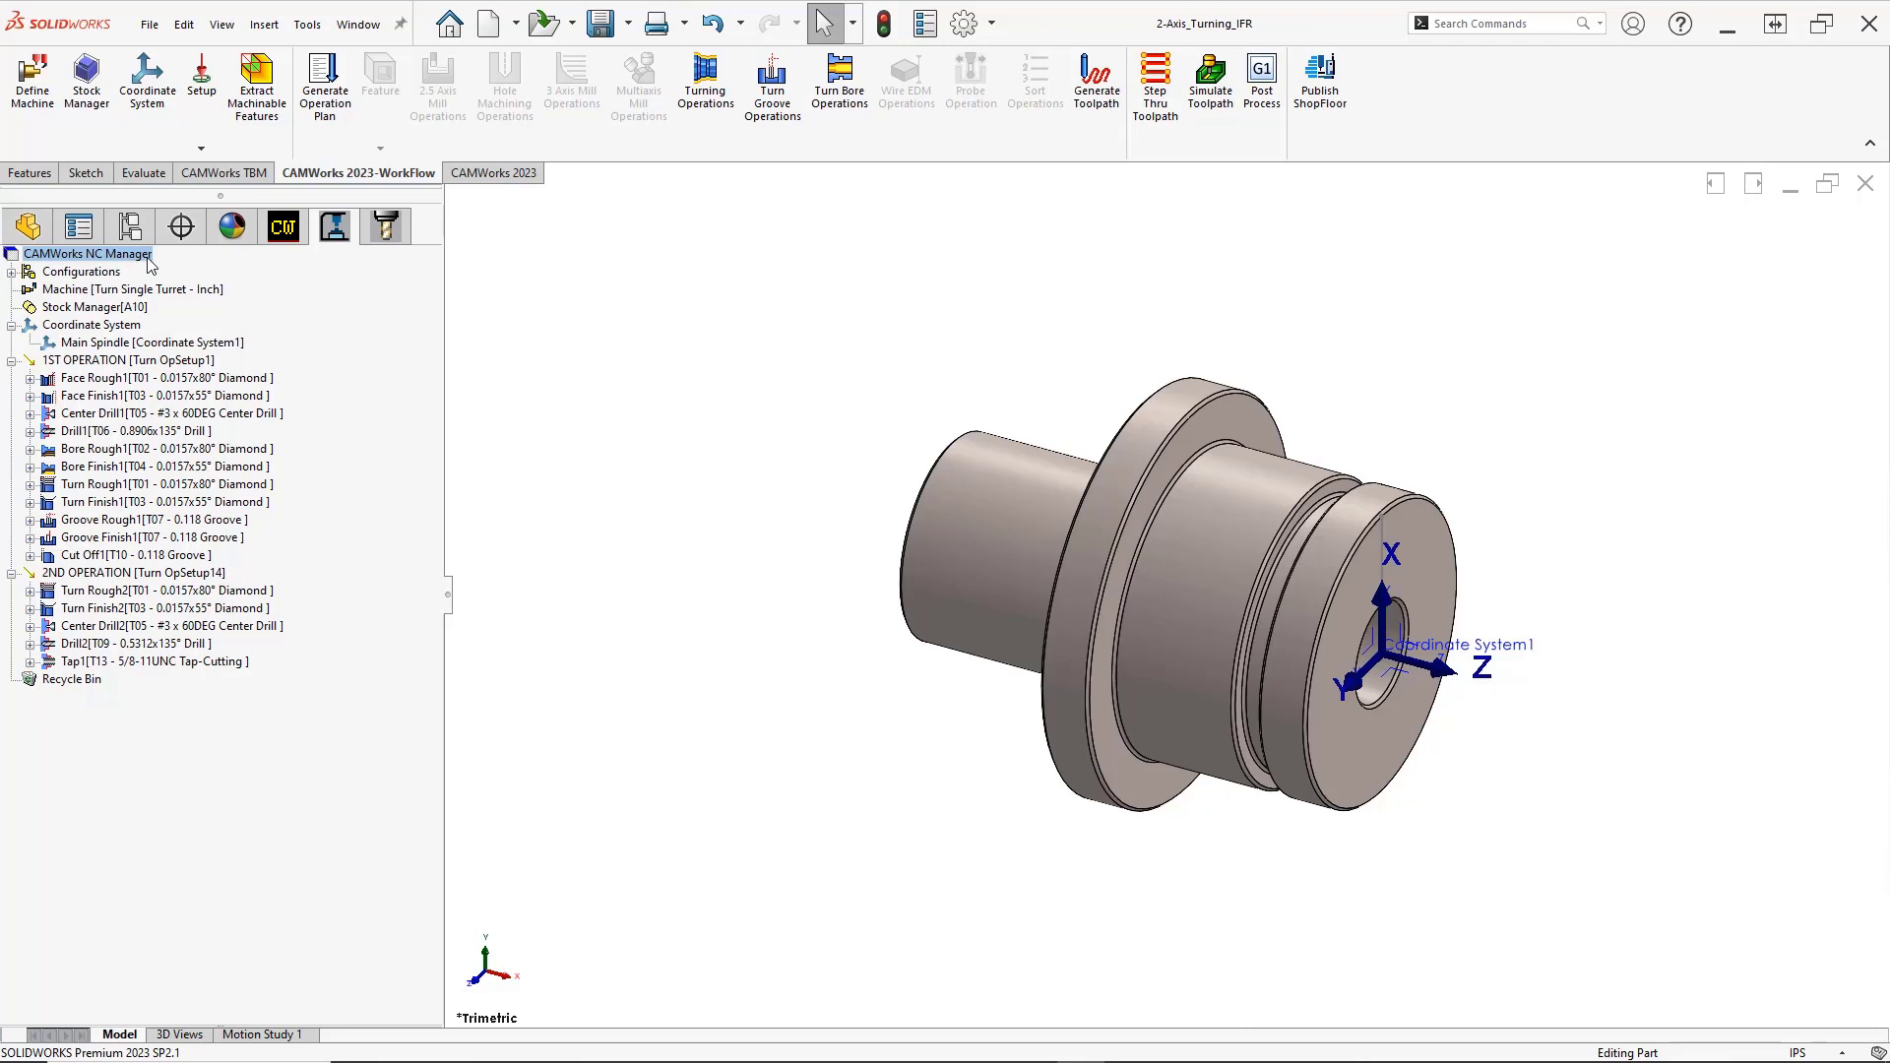
# Start post-processing the whole program from the CAMWorks NC Manager and show the output options and post processor details
pyautogui.rightClick(150, 263)
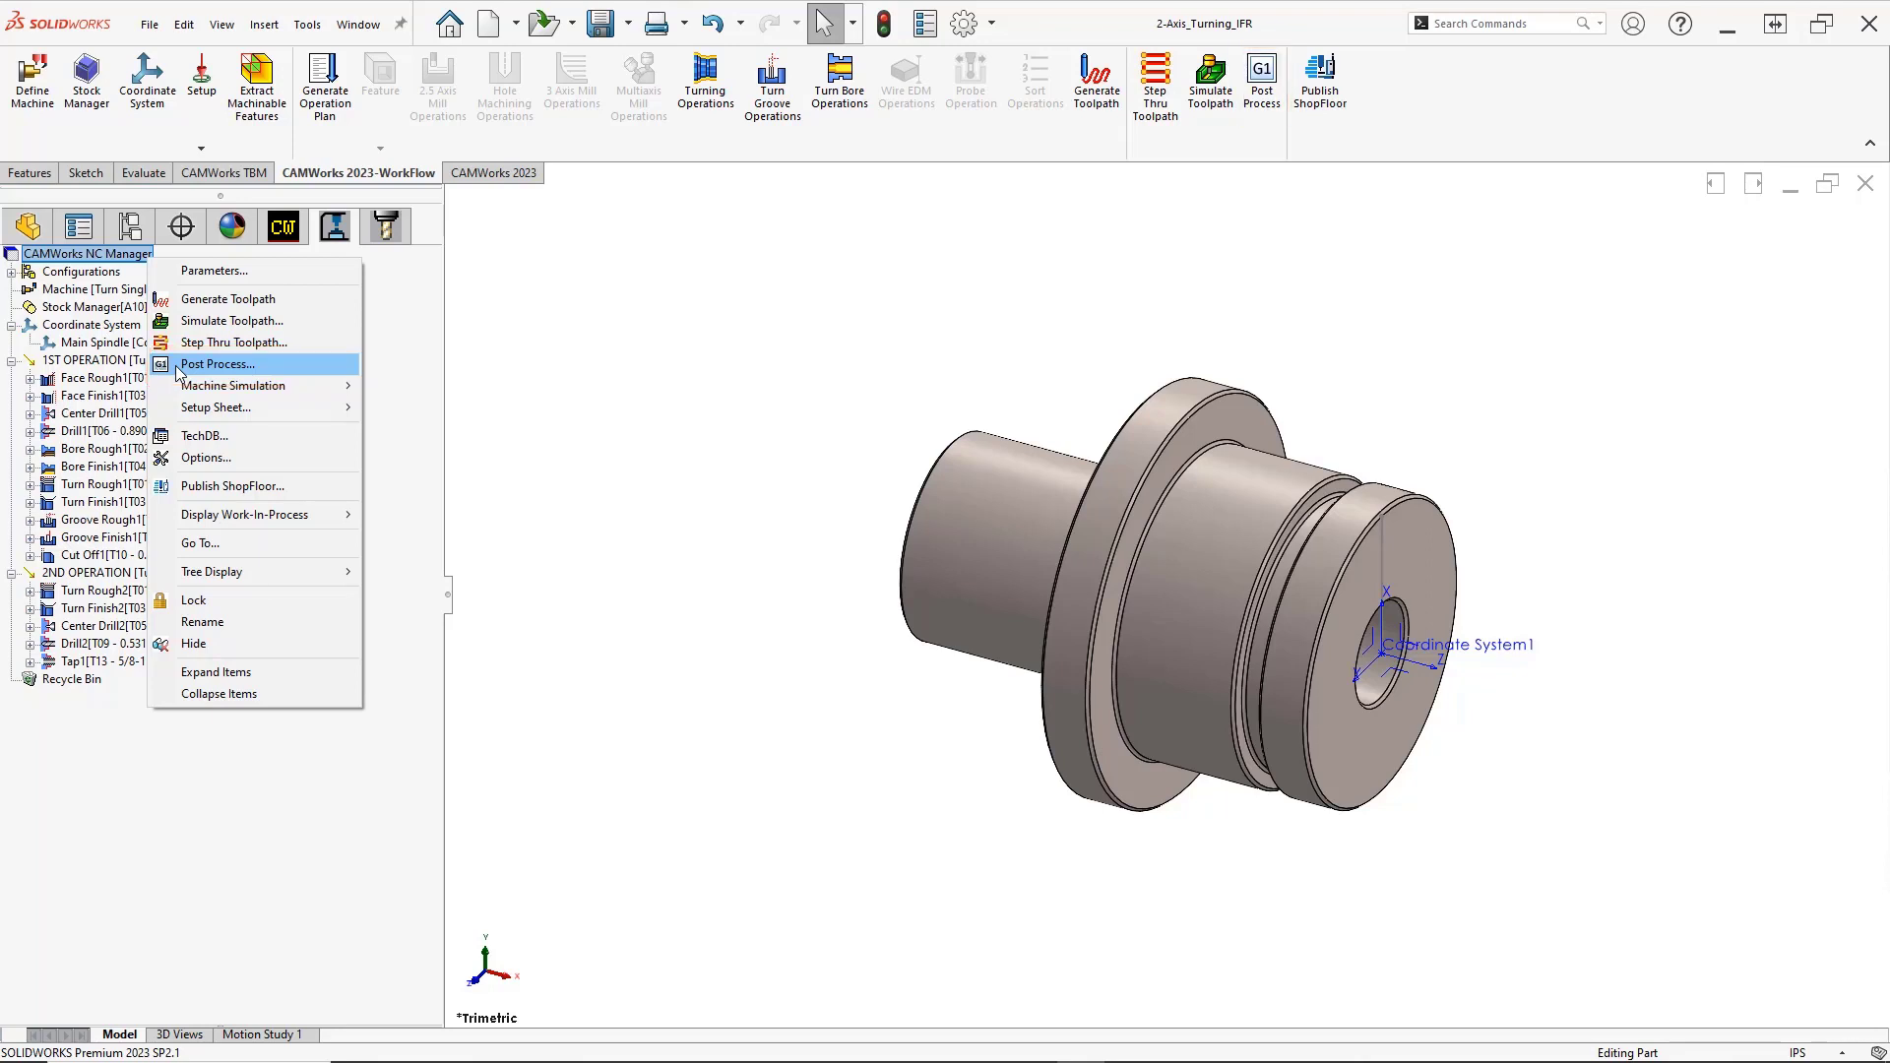
pyautogui.click(218, 364)
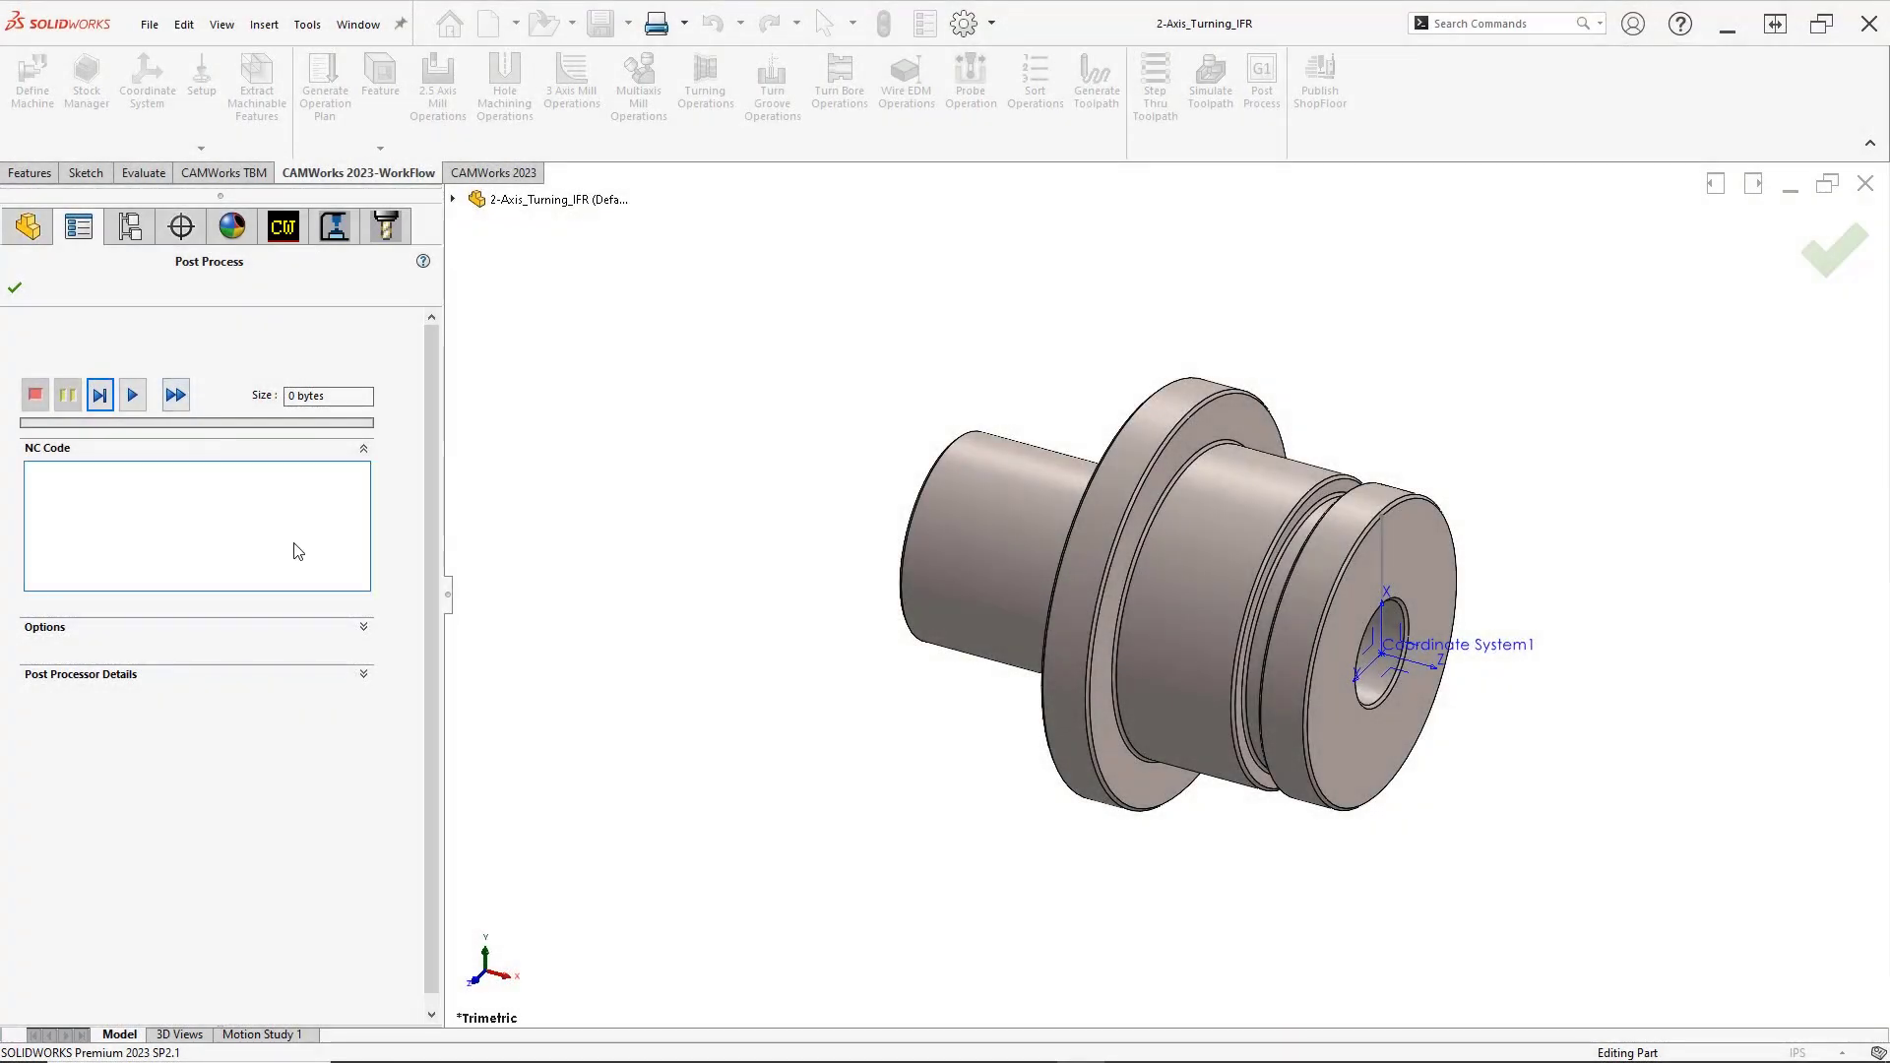
pyautogui.click(363, 629)
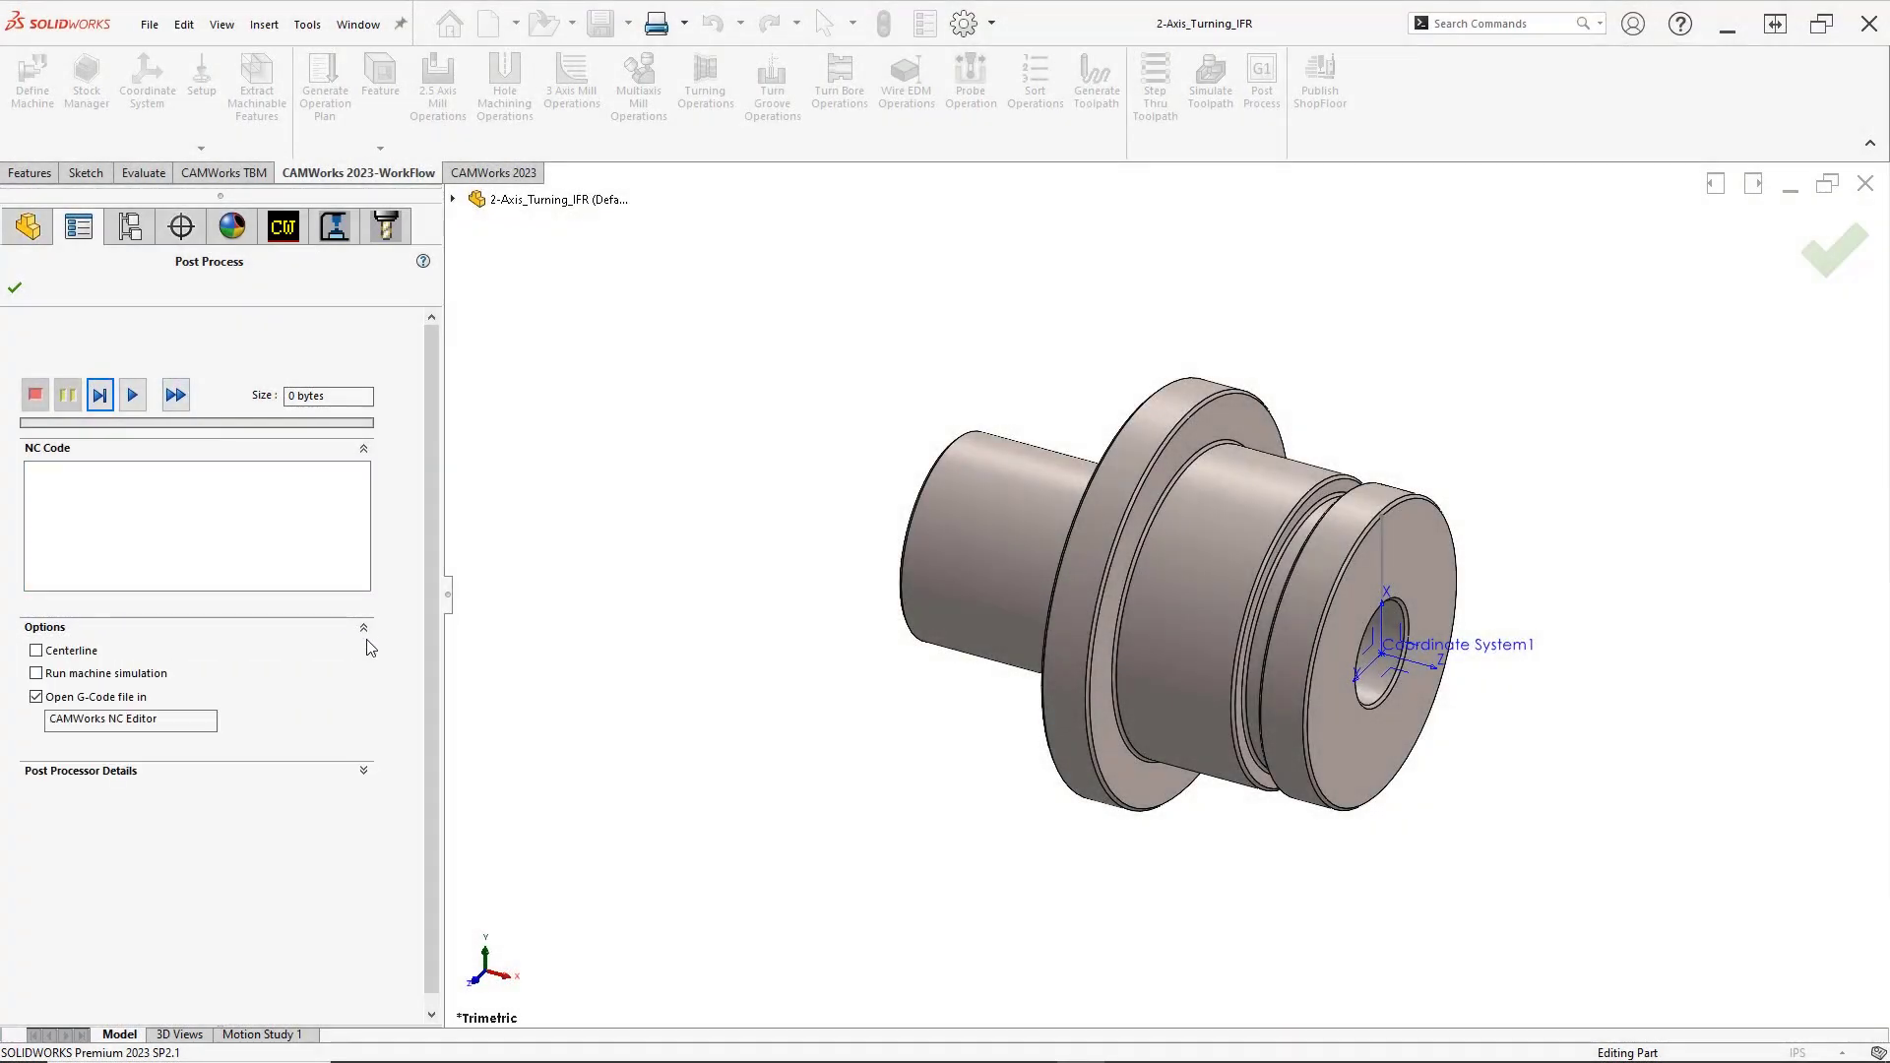
pyautogui.click(363, 771)
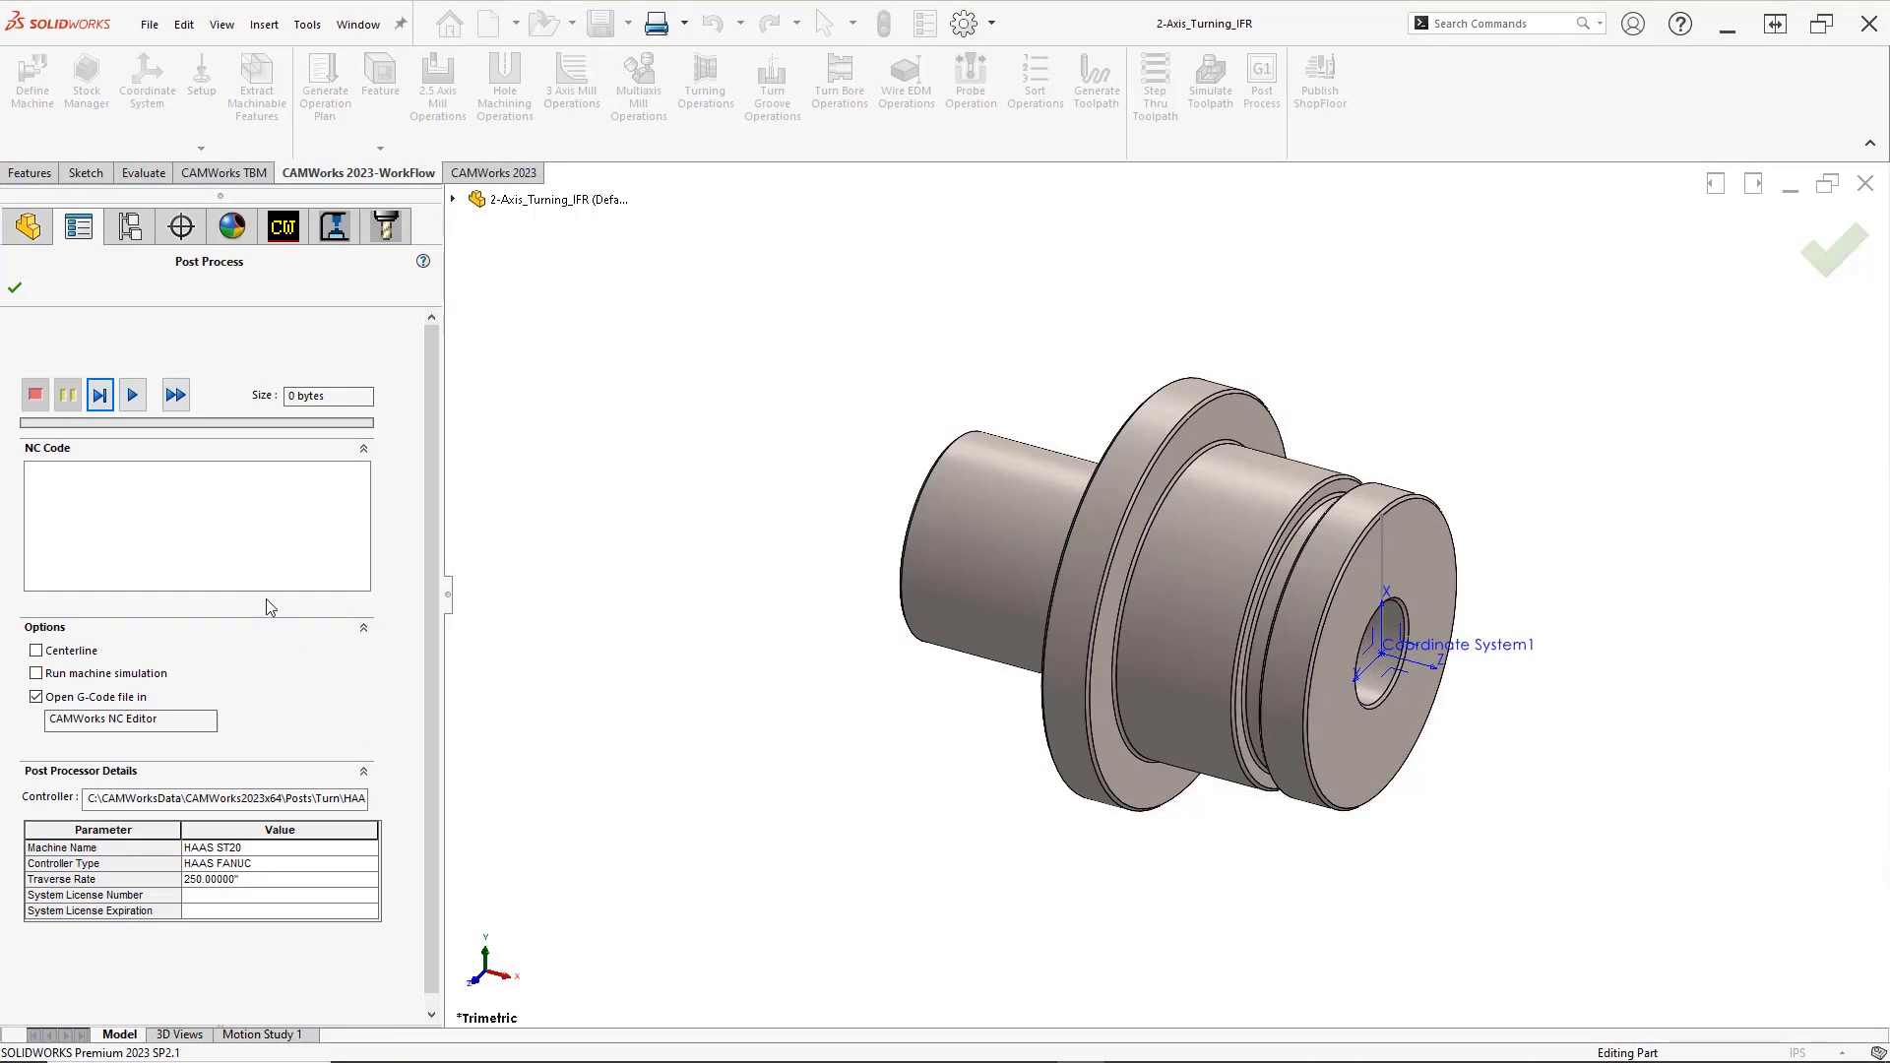
# Post the NC code, stepping through its first lines before running it all, and open the G-code in CAMWorks NC Editor at Face Rough1's G54 line
pyautogui.click(101, 396)
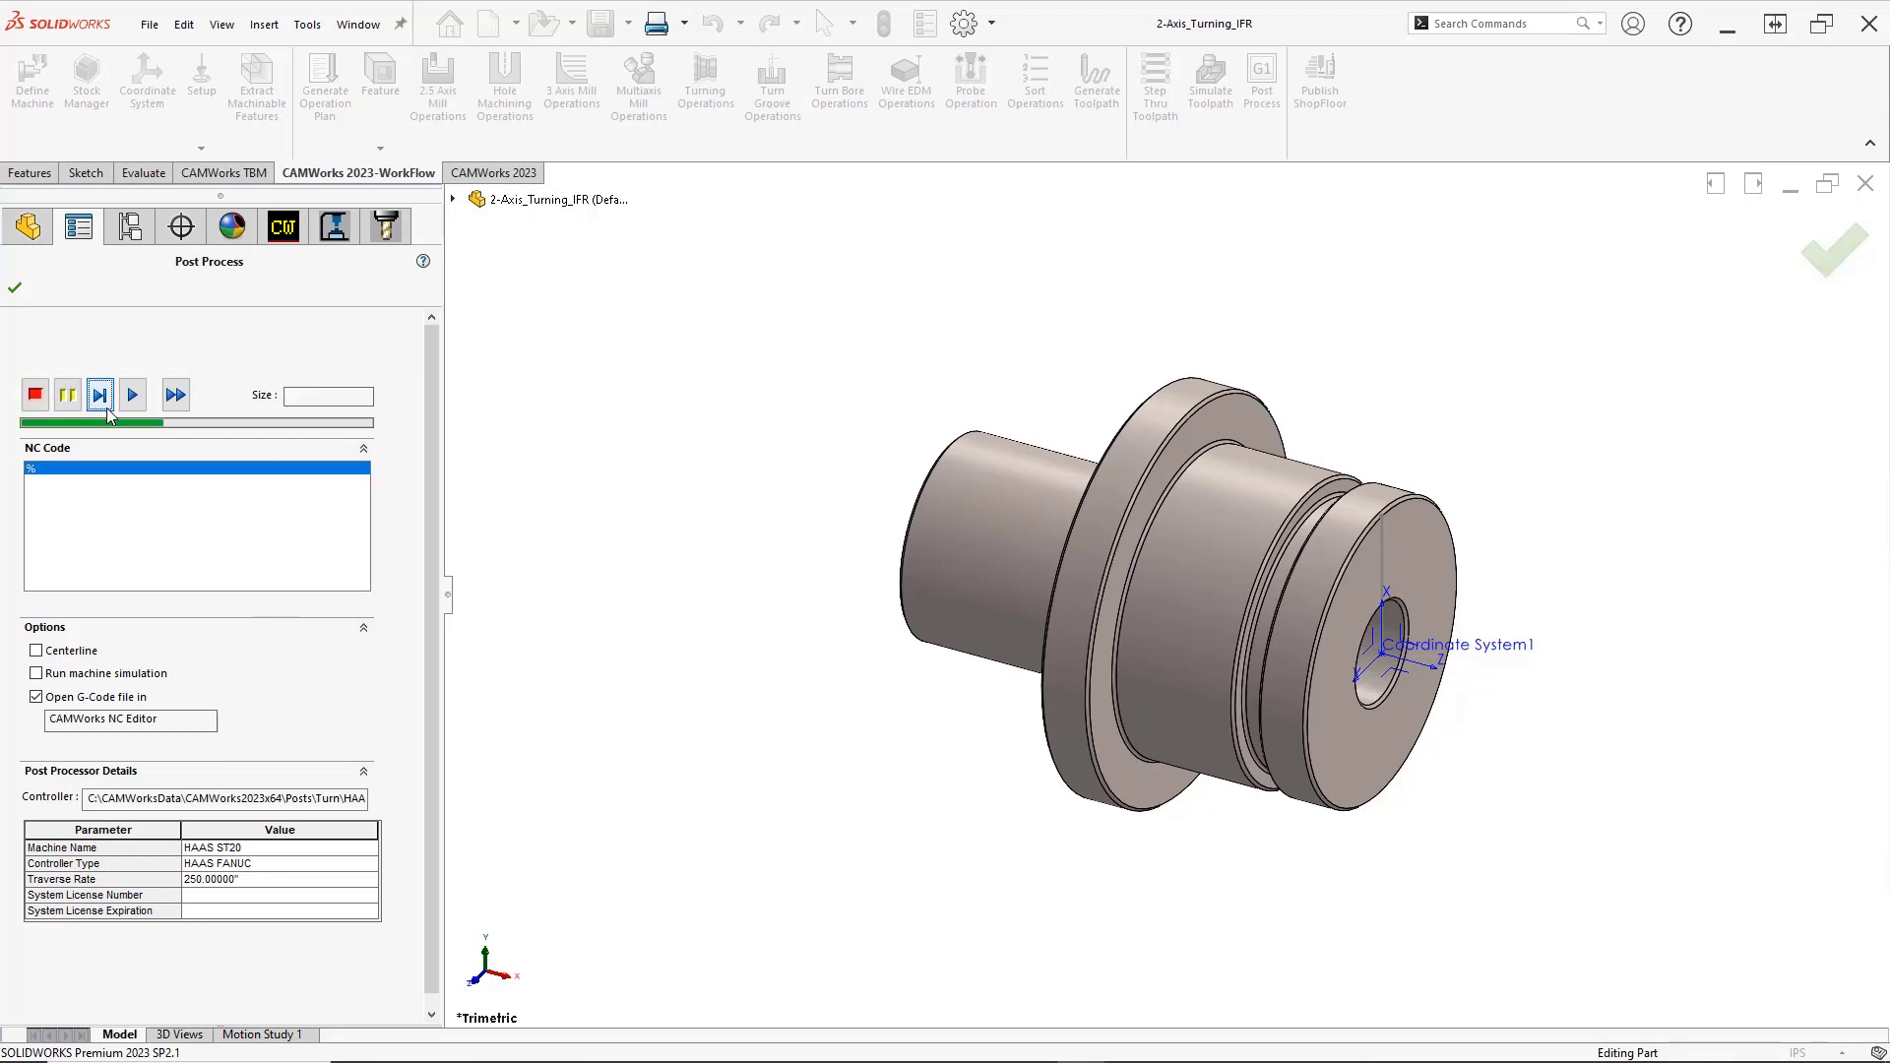
pyautogui.click(106, 405)
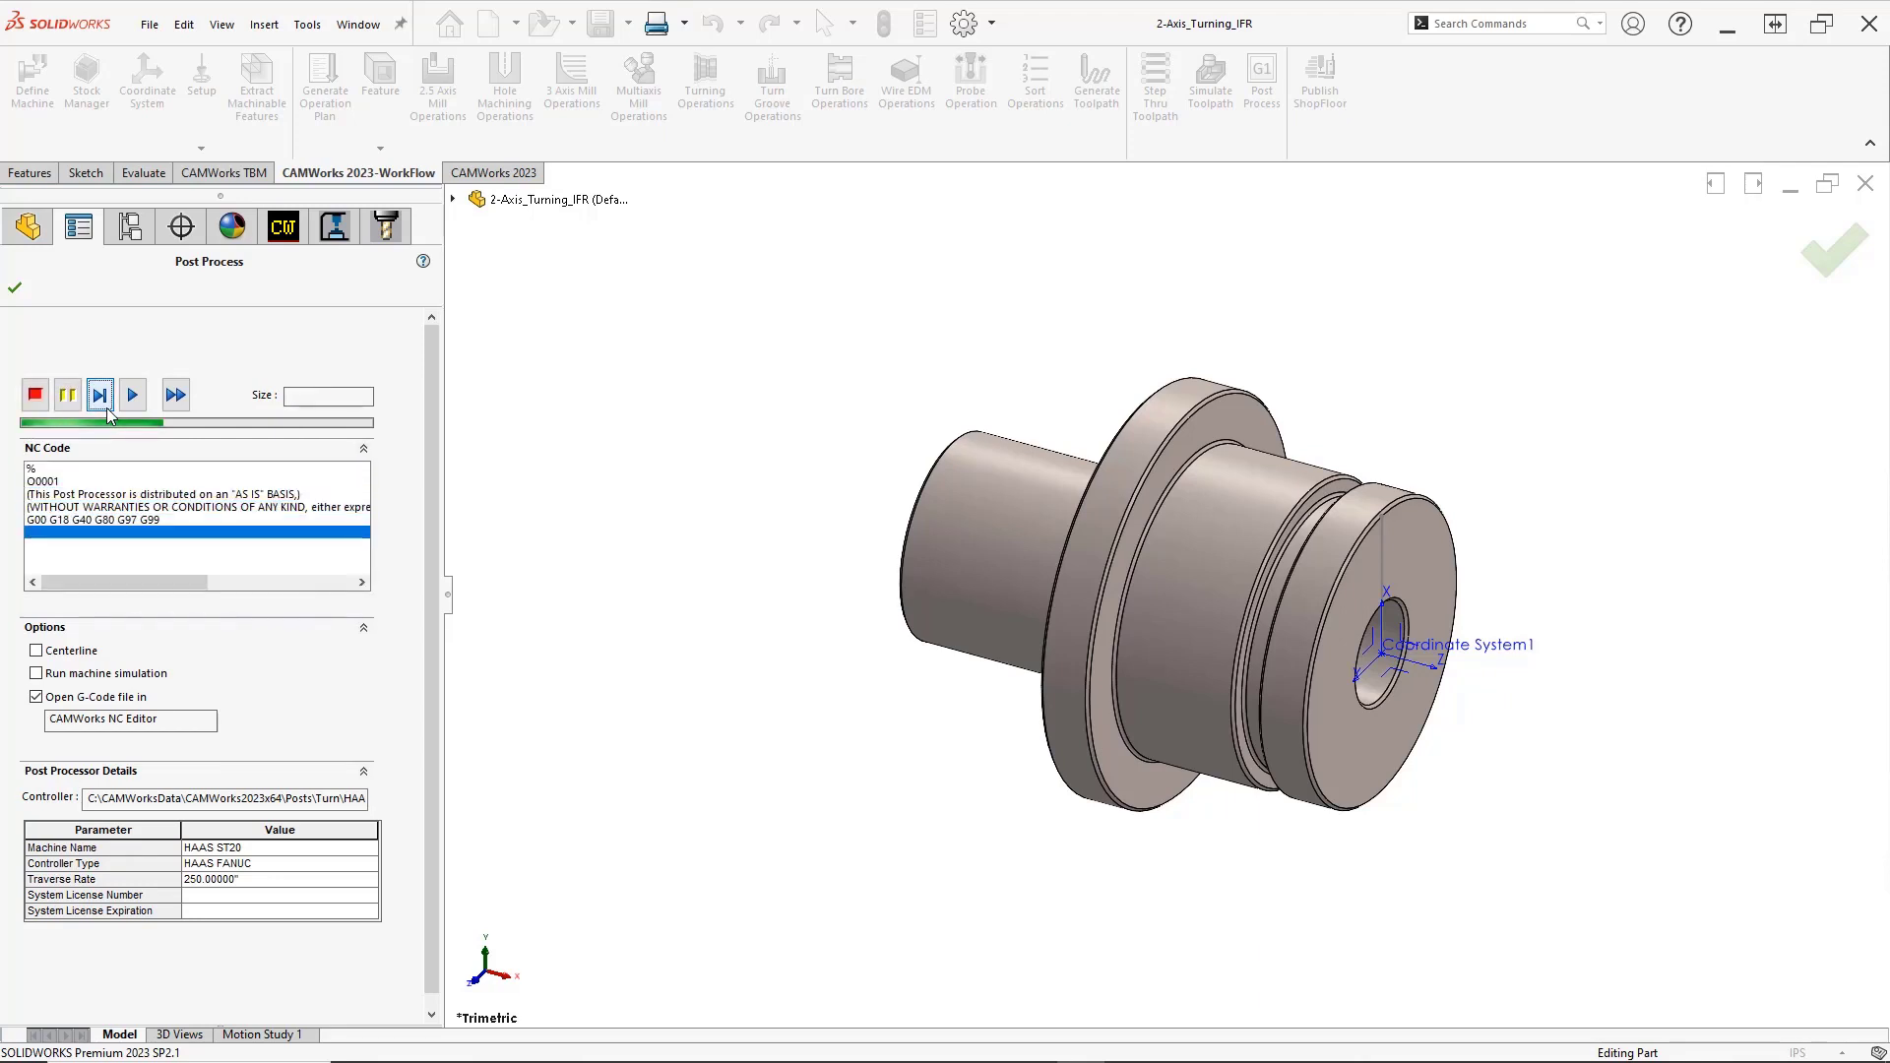
pyautogui.click(131, 408)
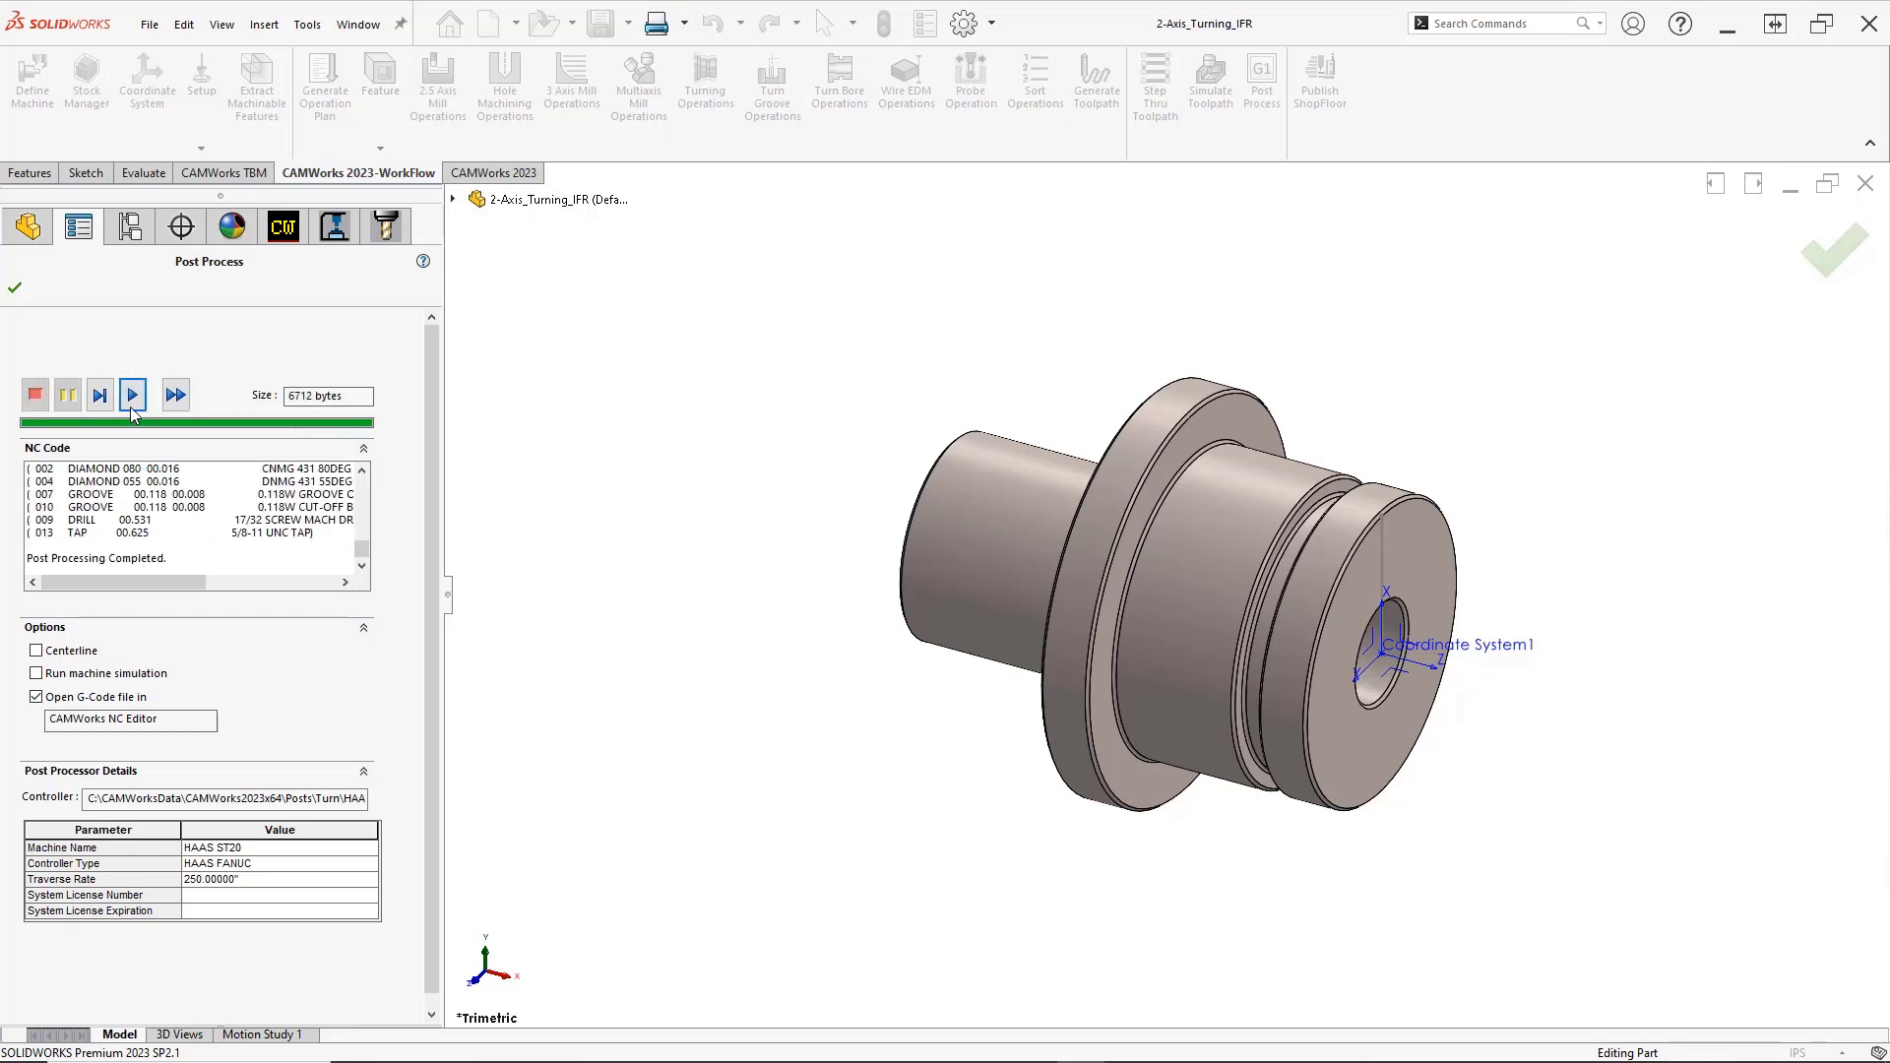
pyautogui.click(16, 295)
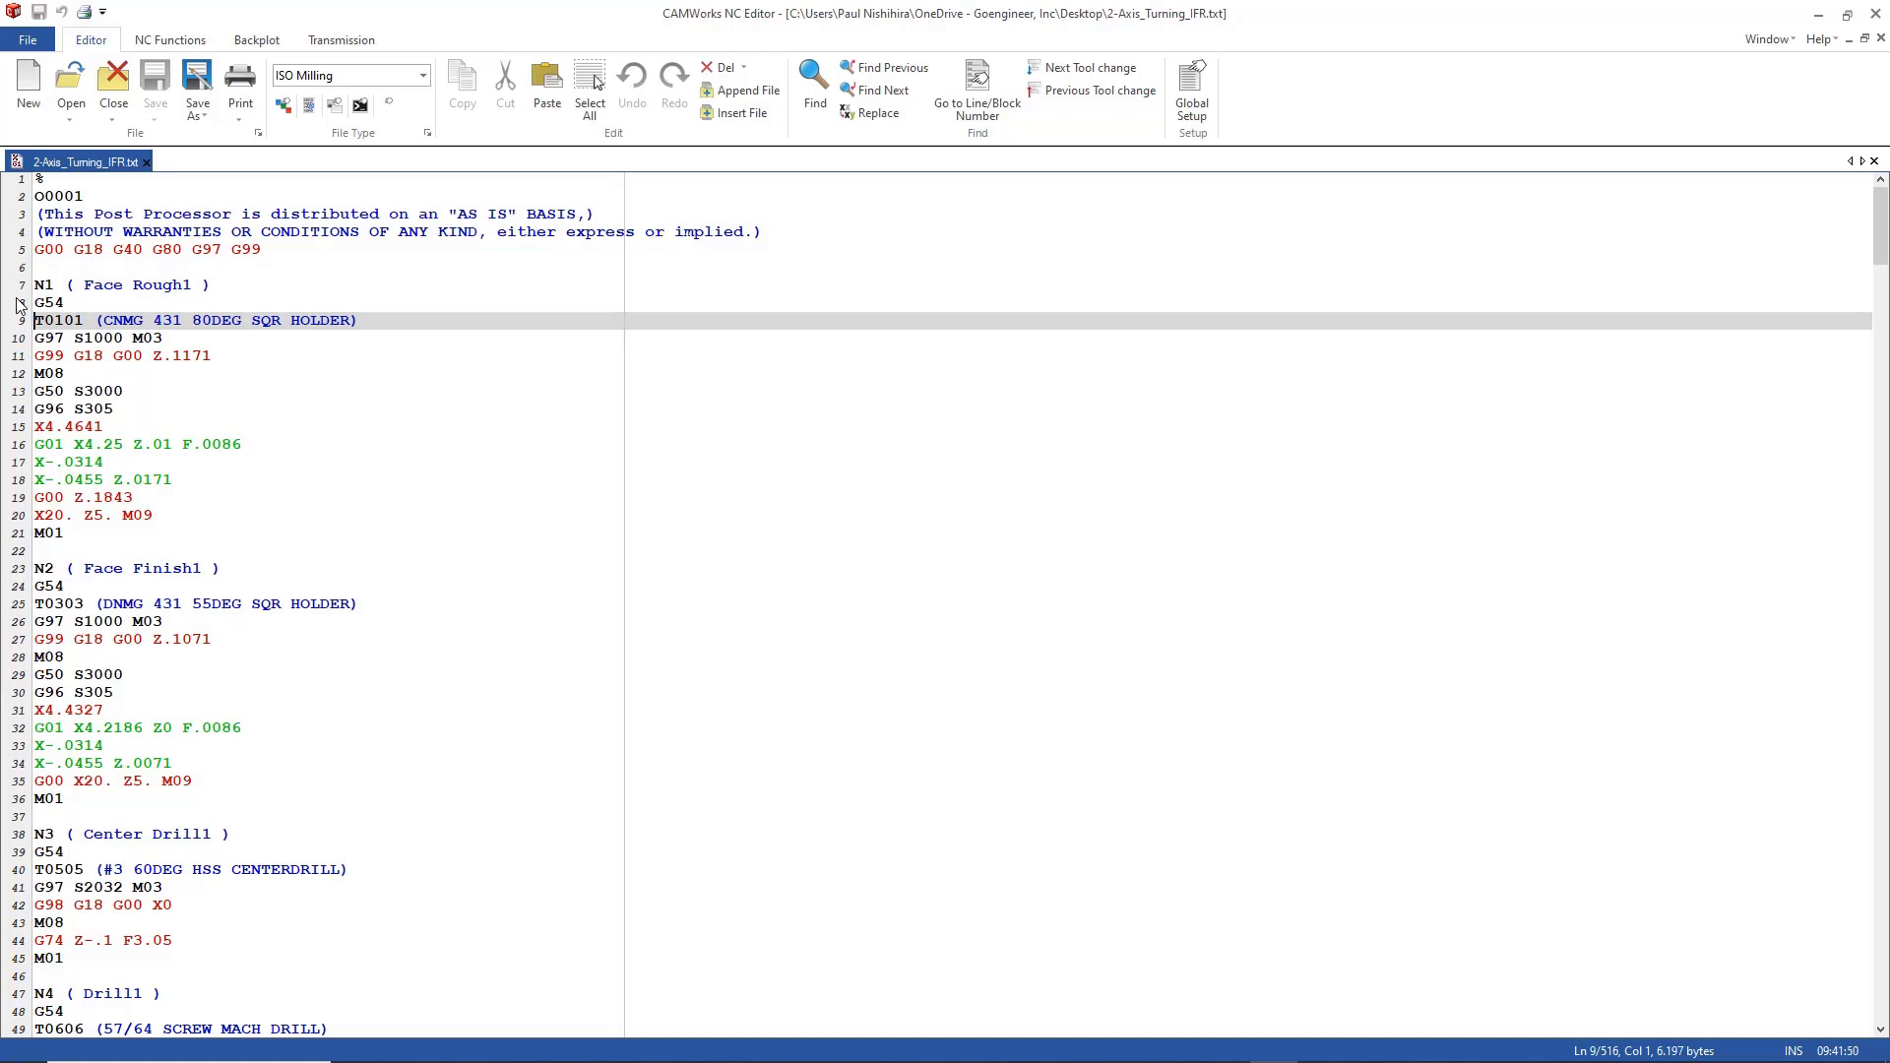
pyautogui.click(20, 304)
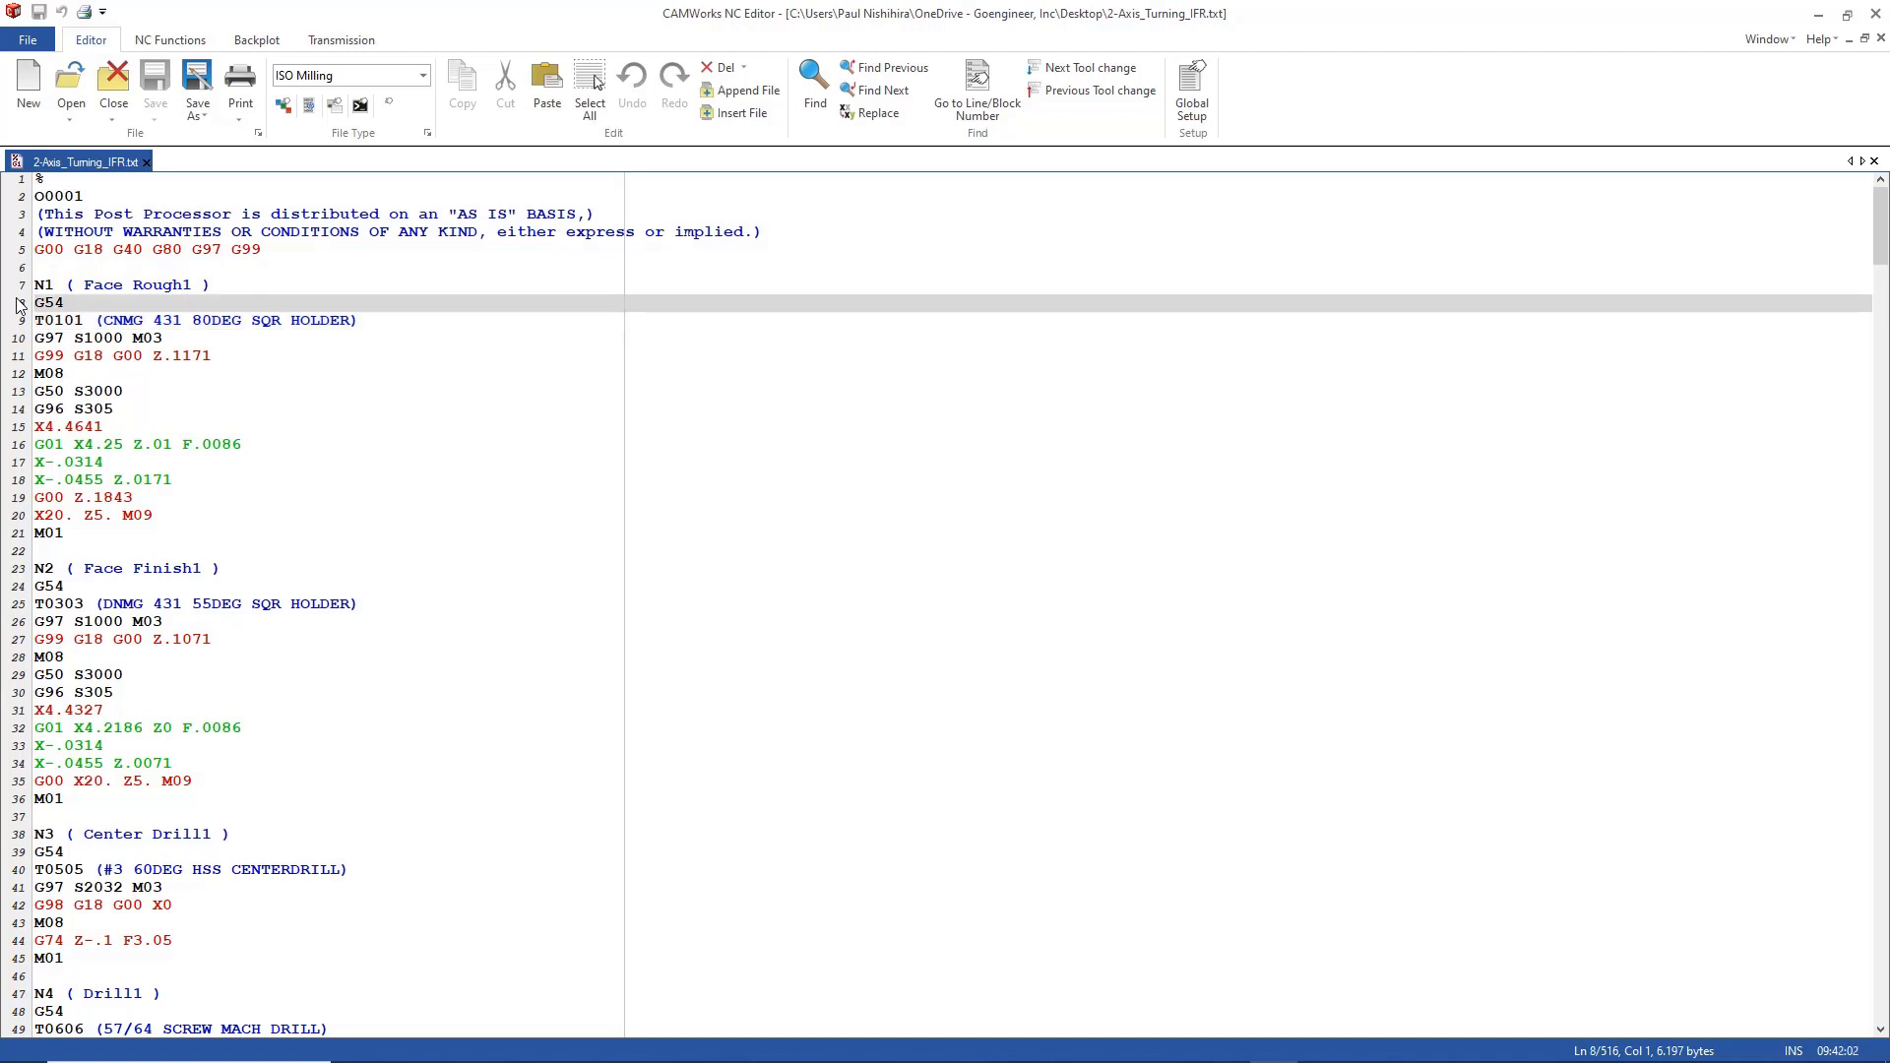